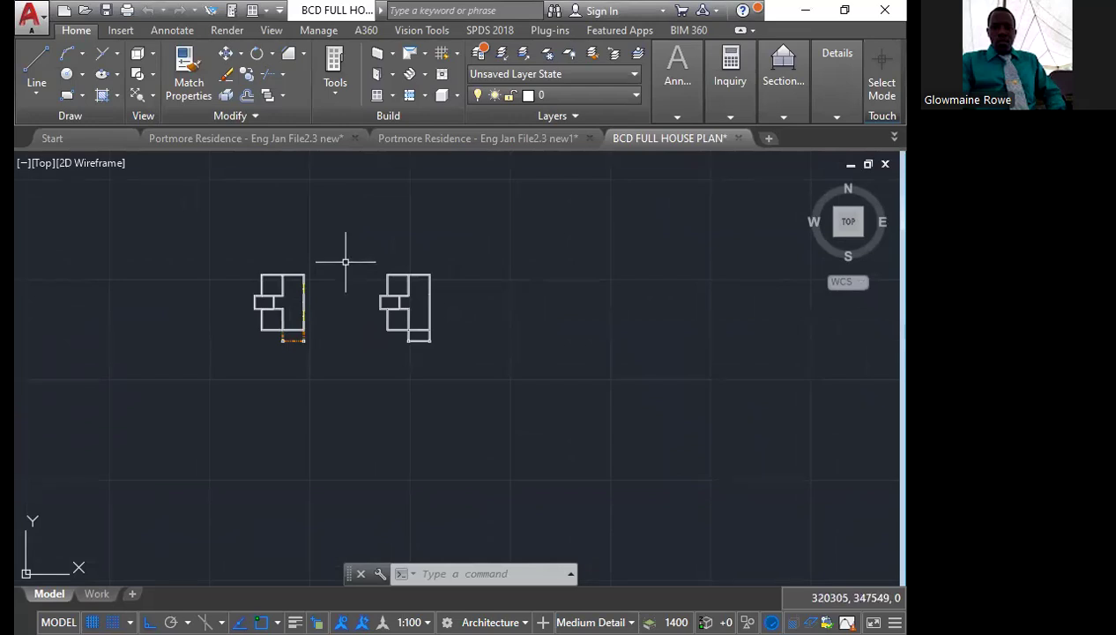
# Examine the wall layouts of the two existing house floor plans side by side
pyautogui.scroll(4, 326, 254)
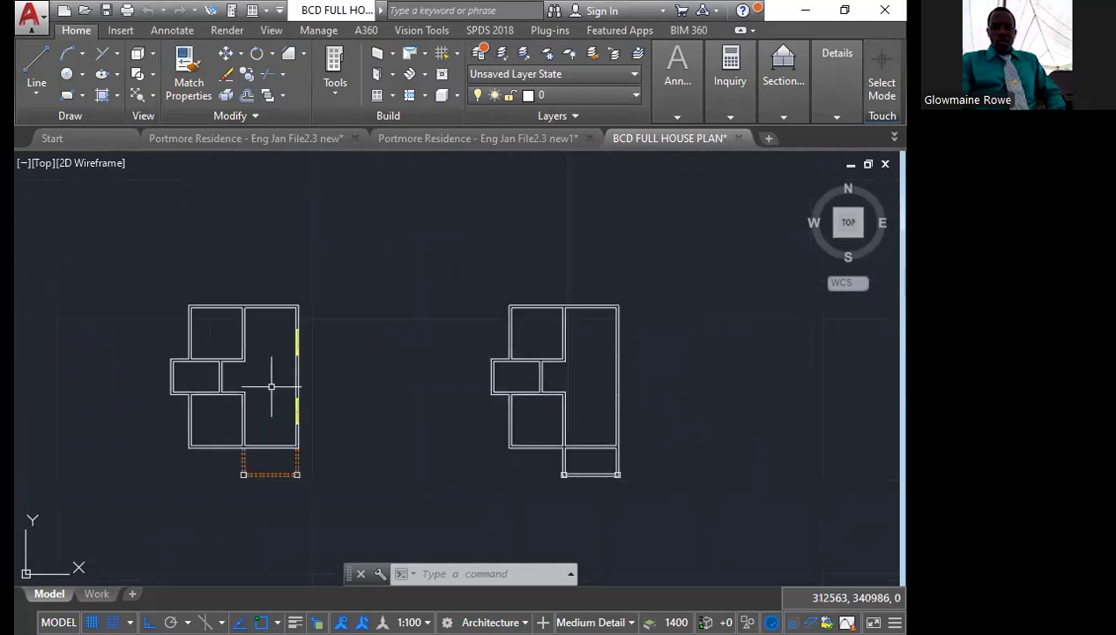
pyautogui.moveTo(303, 373); pyautogui.dragTo(333, 335, button='middle')
pyautogui.scroll(-4, 308, 343)
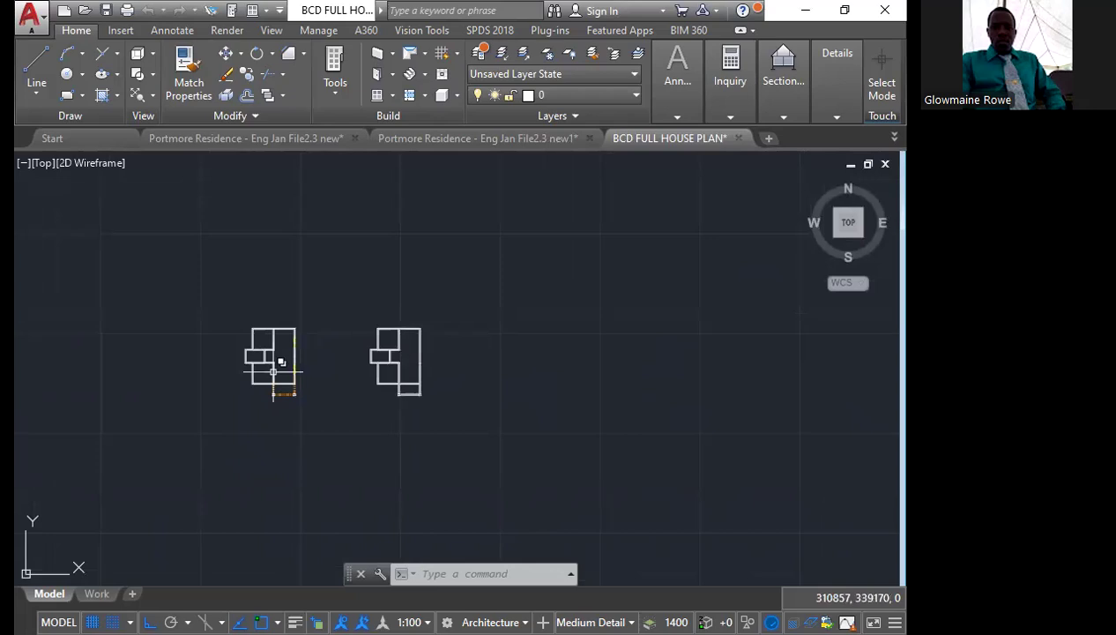
pyautogui.scroll(4, 273, 372)
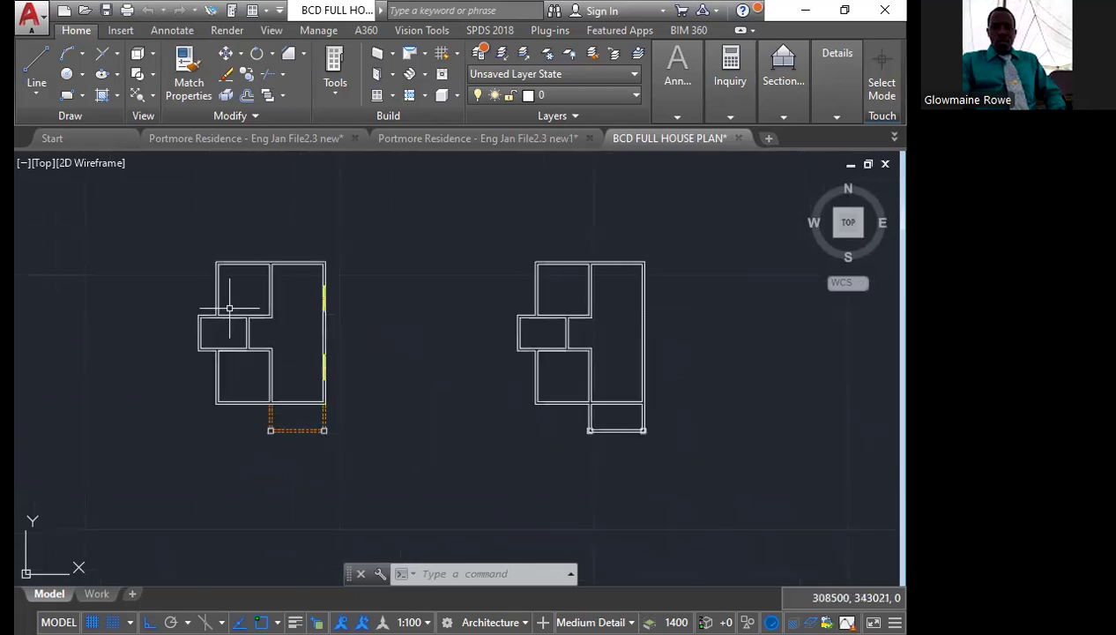
pyautogui.moveTo(323, 331)
pyautogui.mouseDown(button='middle')
pyautogui.moveTo(269, 365)
pyautogui.moveTo(97, 340)
pyautogui.mouseUp(button='middle')
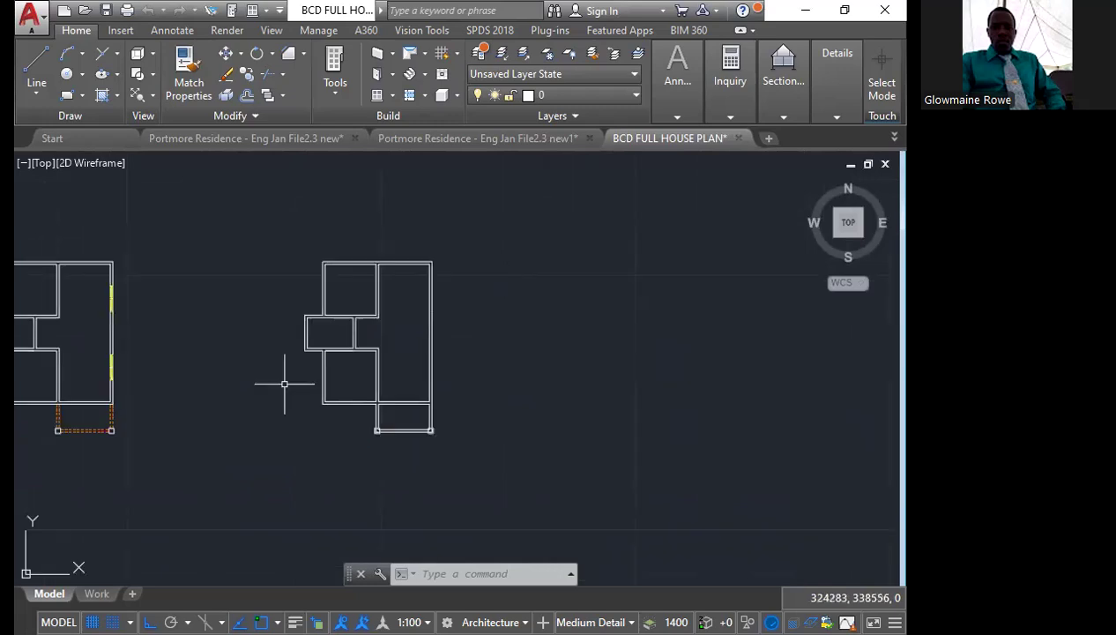
pyautogui.moveTo(284, 384); pyautogui.dragTo(288, 373, button='middle')
pyautogui.scroll(-2, 376, 353)
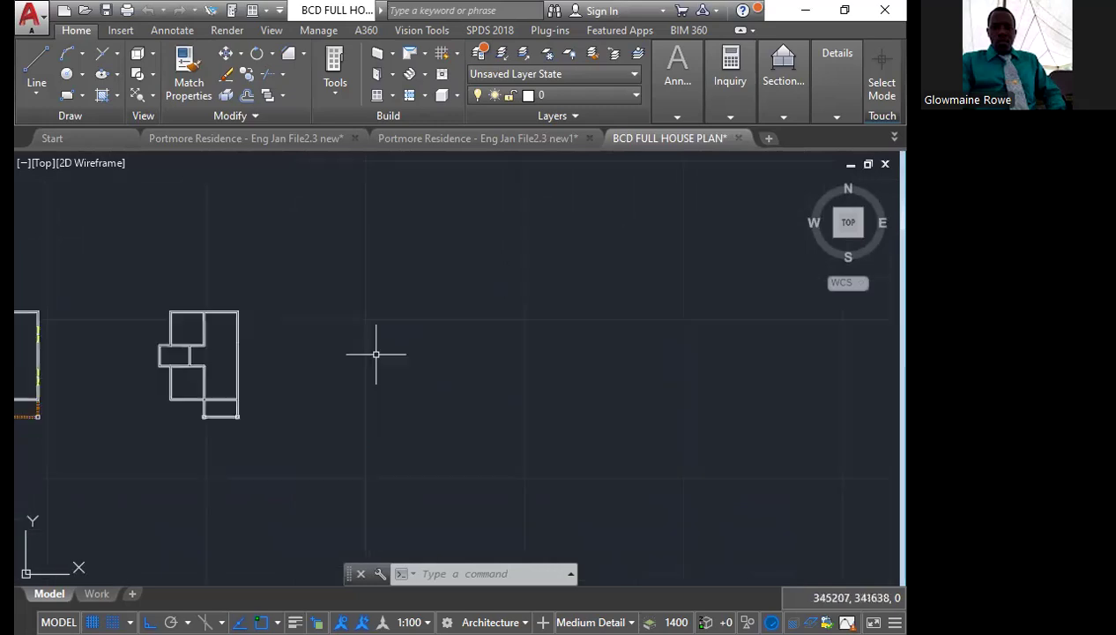
pyautogui.scroll(-2, 375, 354)
pyautogui.moveTo(207, 349); pyautogui.dragTo(543, 354, button='middle')
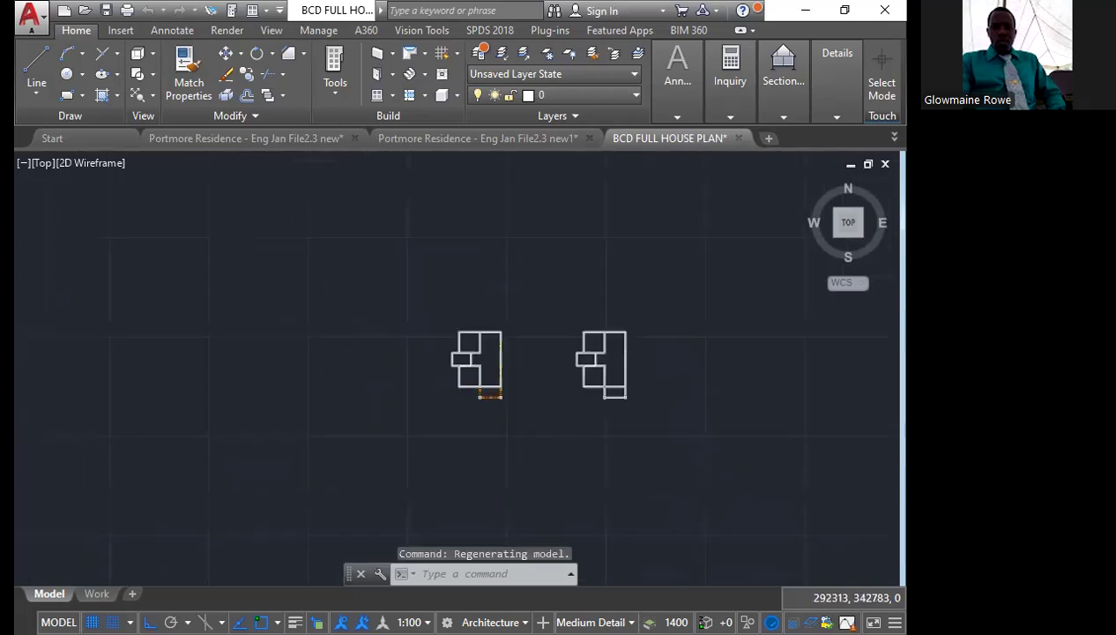
# Draw a U-shaped room outline open at its upper end with 3000-long base and sides, and join the three lines into one polyline
pyautogui.scroll(3, 320, 367)
pyautogui.scroll(2, 313, 365)
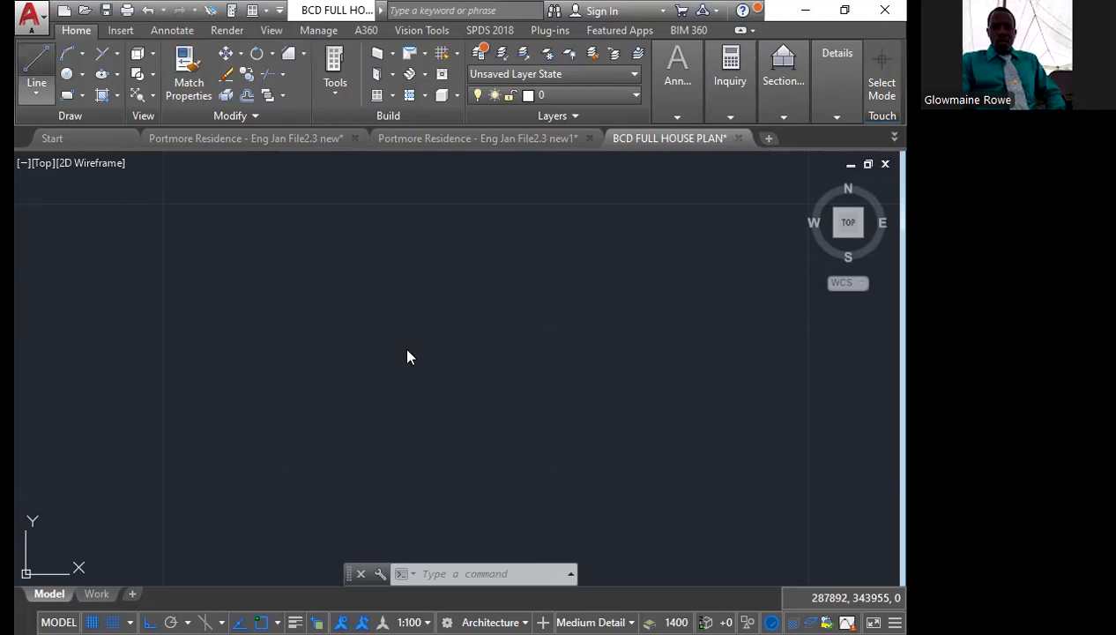
pyautogui.click(36, 68)
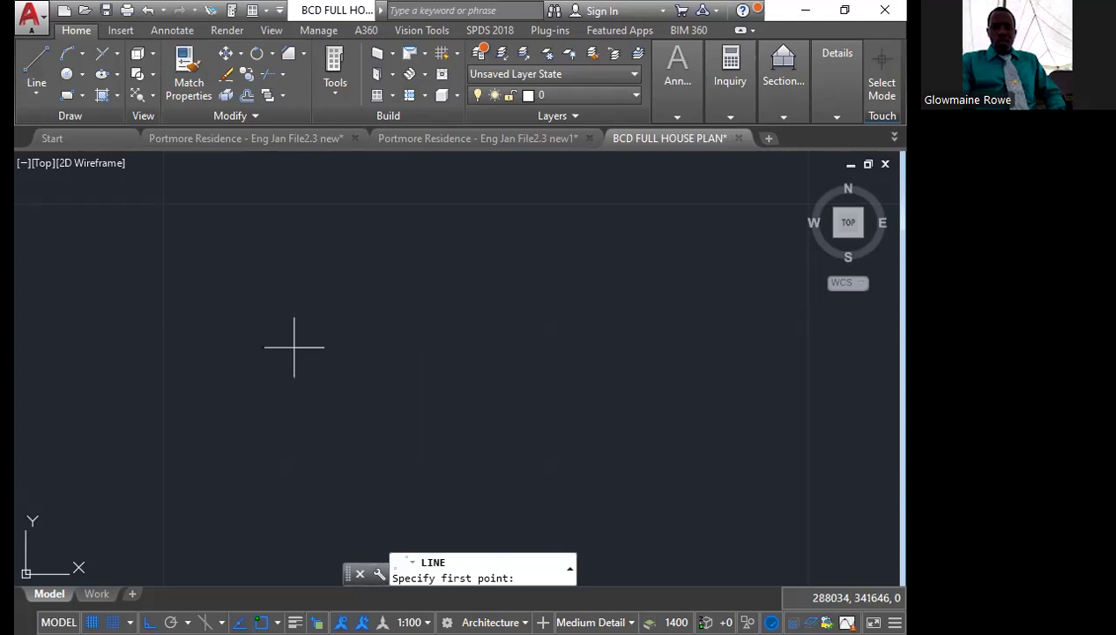
pyautogui.click(317, 398)
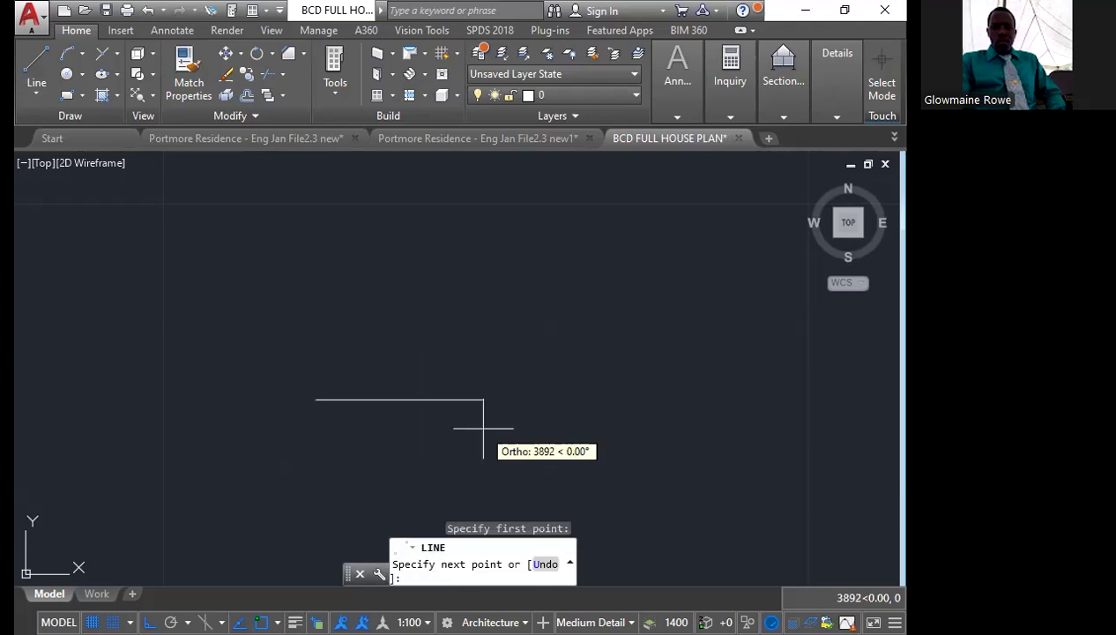
pyautogui.write('3000')
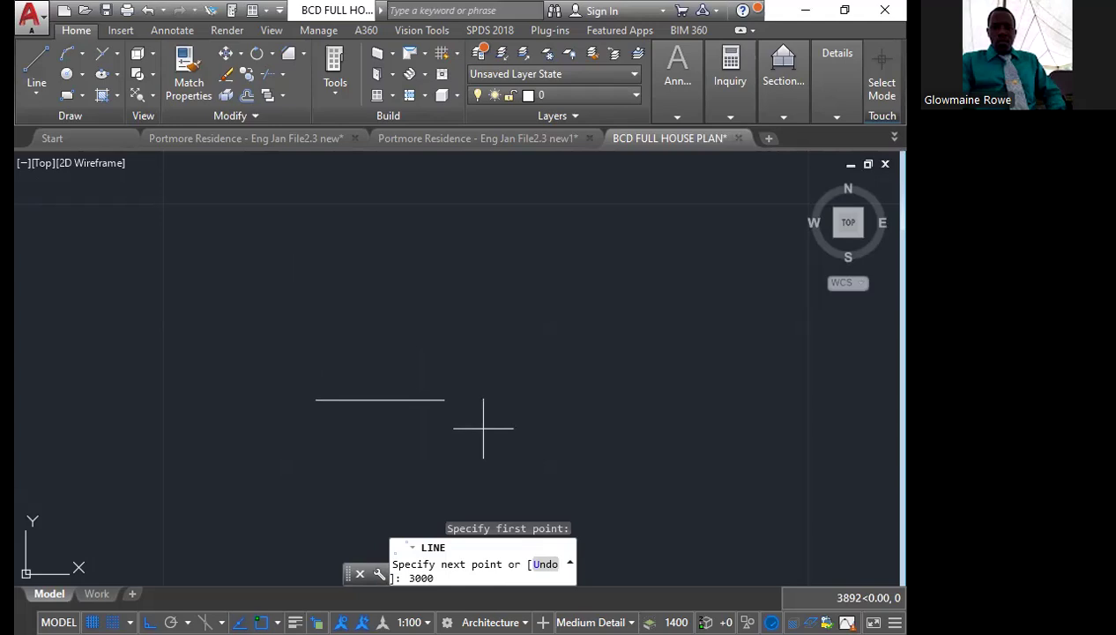
pyautogui.press('Return')
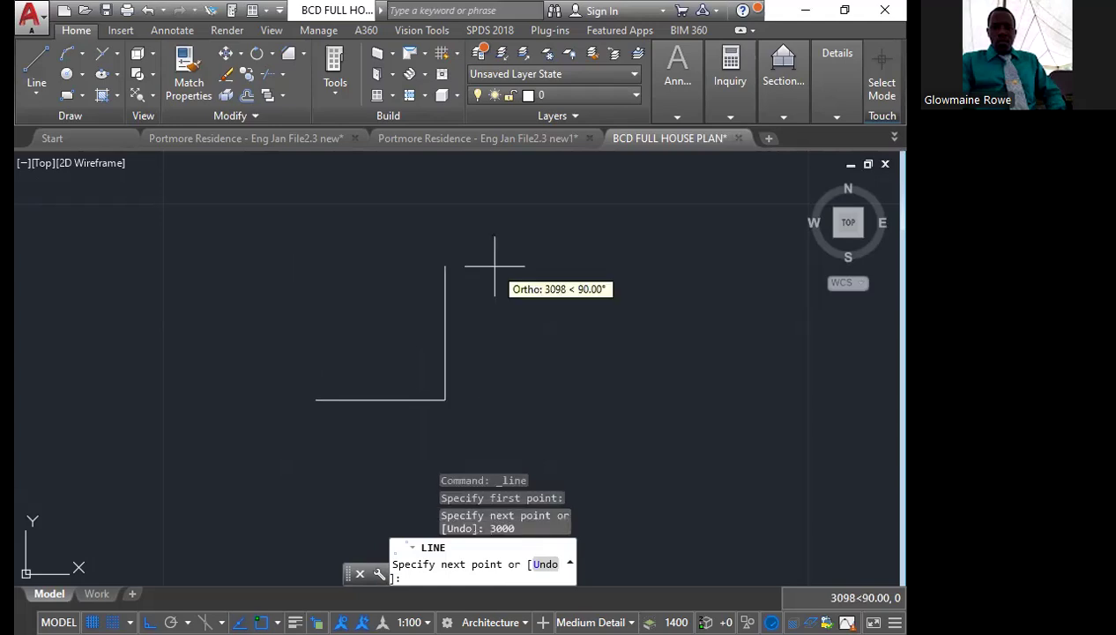
pyautogui.write('3000')
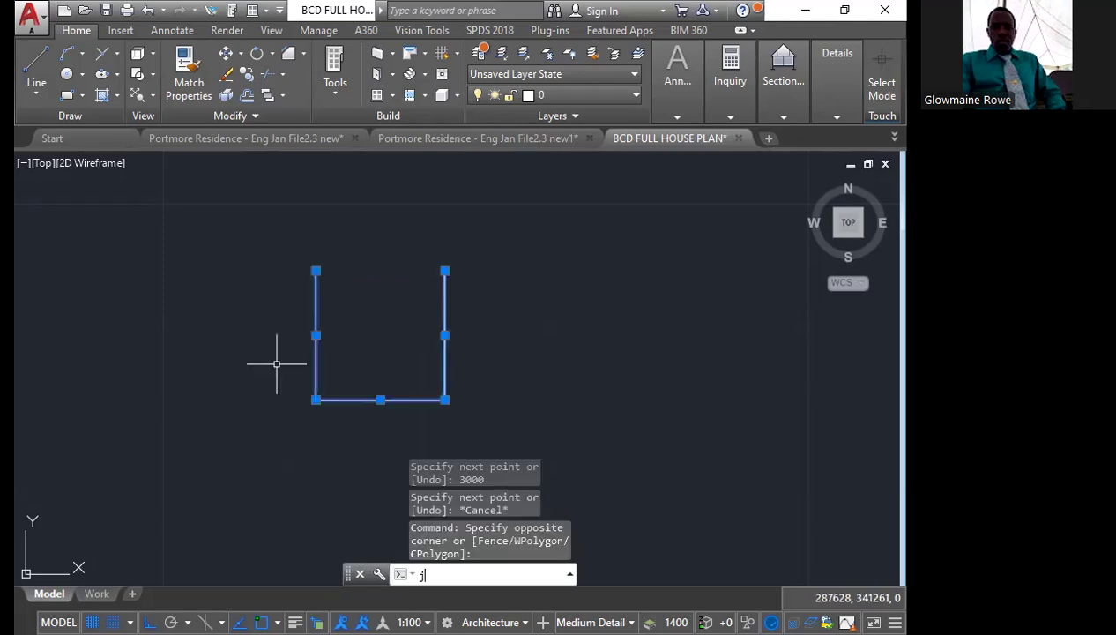
pyautogui.press('Return')
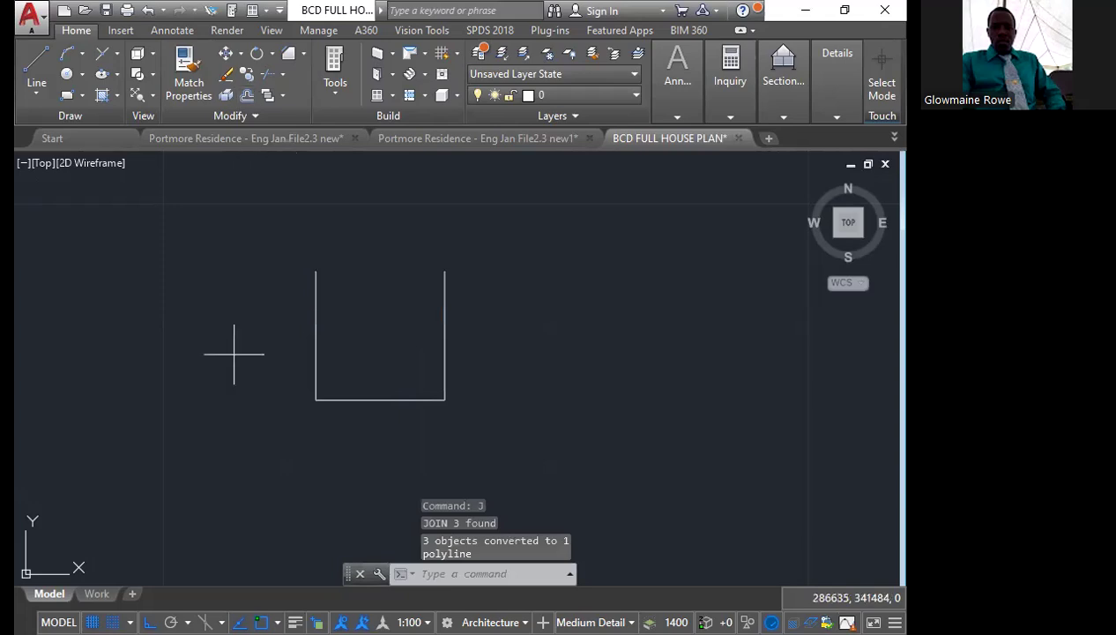
# Offset the U-shaped polyline outward by 150 to form the wall thickness
pyautogui.write('o')
pyautogui.press('Return')
pyautogui.write('150')
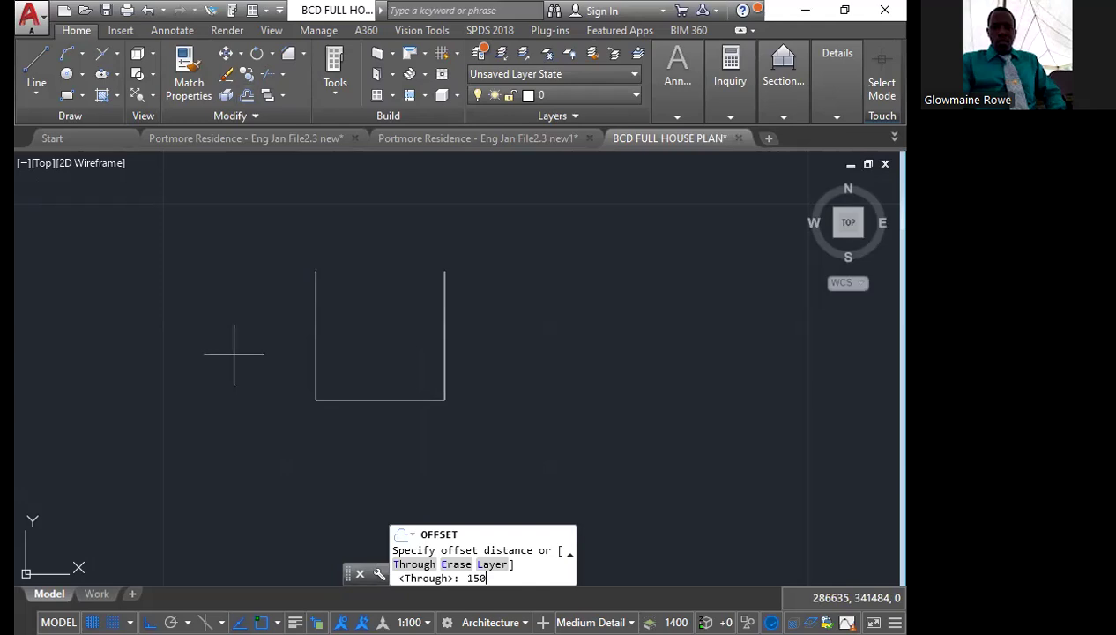
pyautogui.press('Return')
pyautogui.click(316, 351)
pyautogui.click(273, 351)
pyautogui.press('Escape')
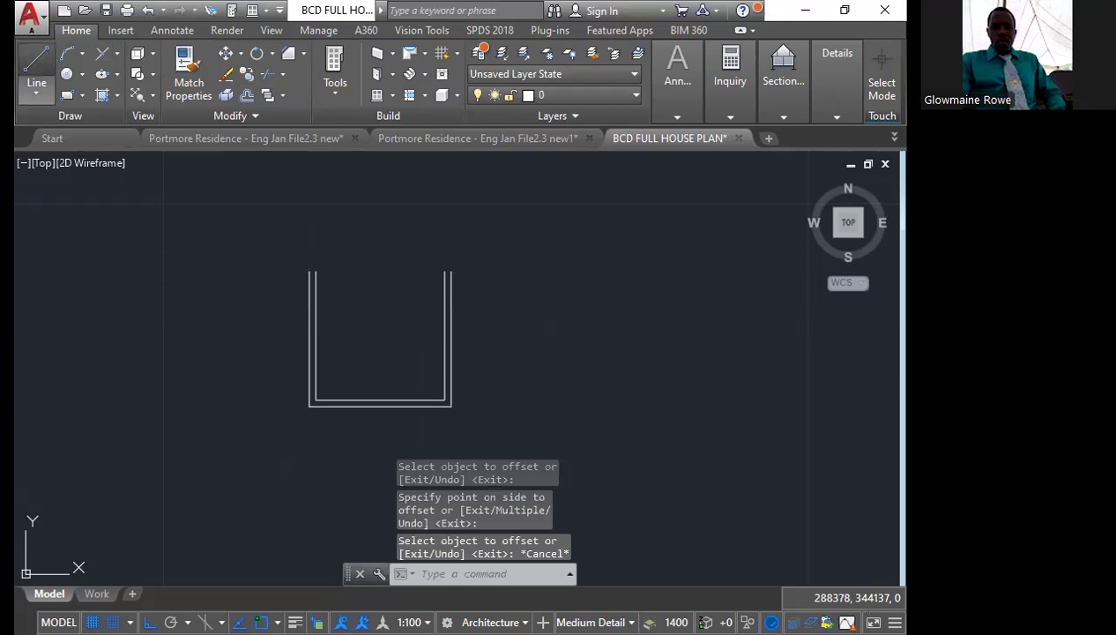
# Draw lines from the inner right wall's upper end: 3100 up, 2000 further up, 3000 left, and down to the inner left wall
pyautogui.click(36, 71)
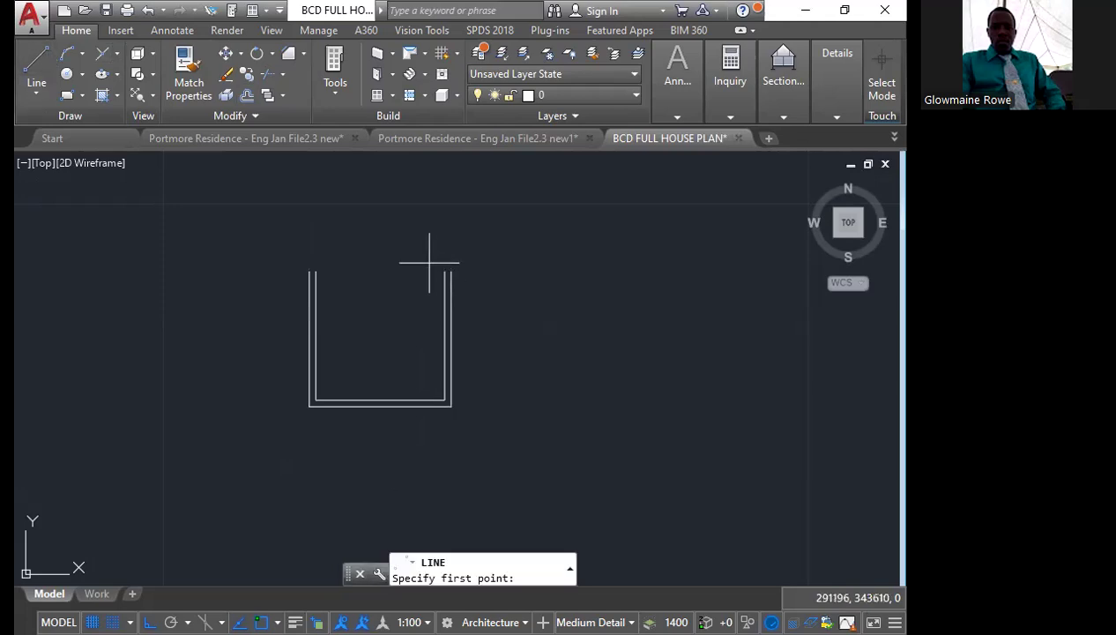
pyautogui.moveTo(430, 262); pyautogui.dragTo(429, 388, button='middle')
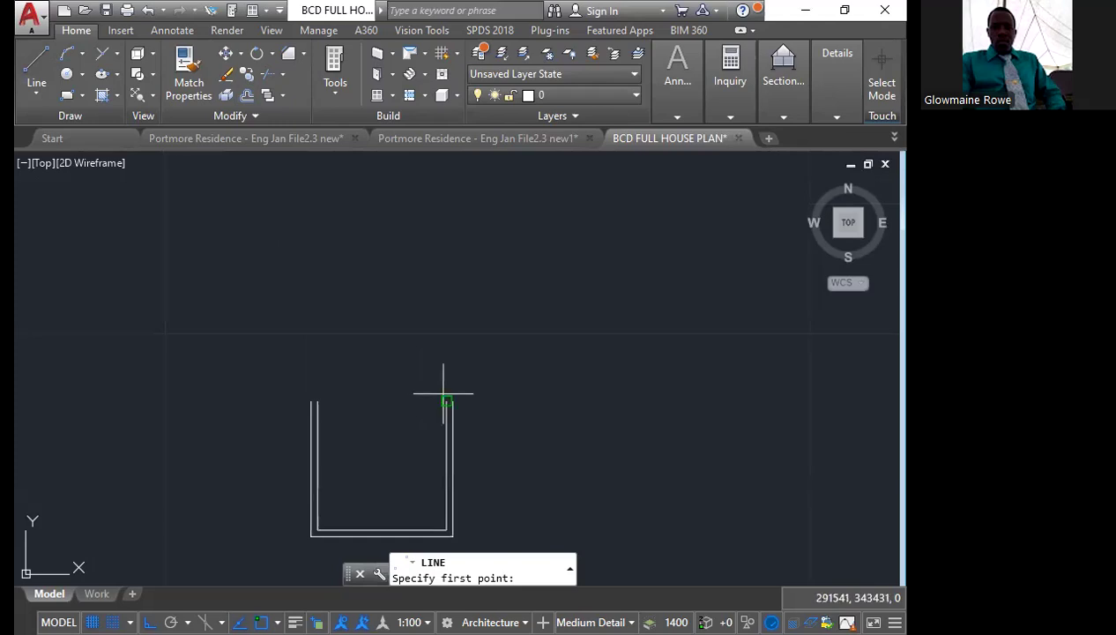
pyautogui.click(444, 394)
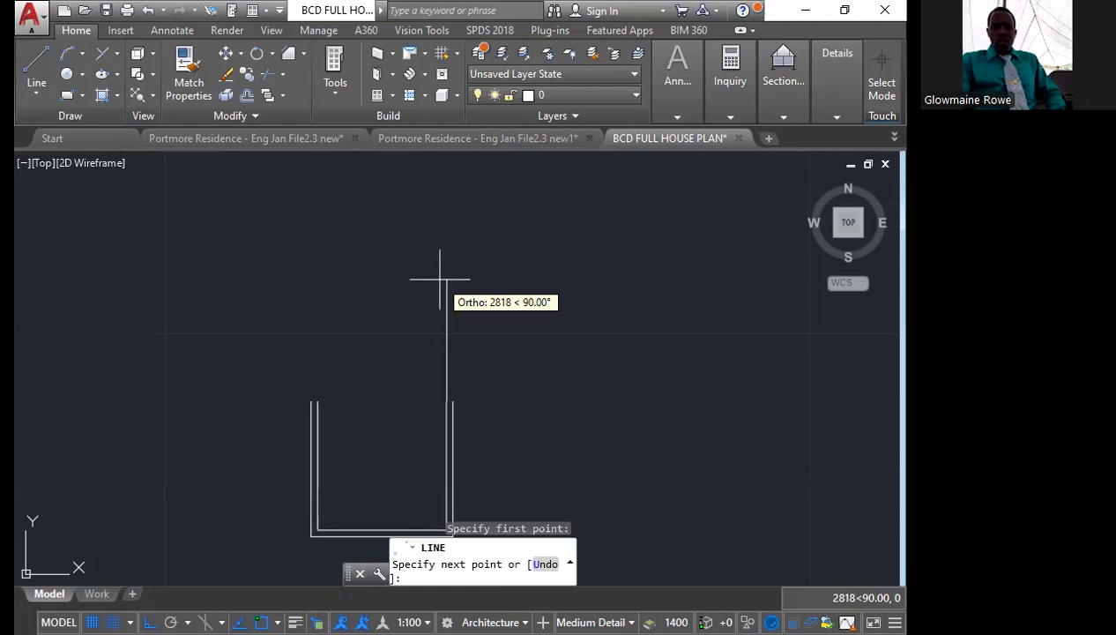
pyautogui.write('3100')
pyautogui.press('Return')
pyautogui.moveTo(448, 334); pyautogui.dragTo(432, 394, button='middle')
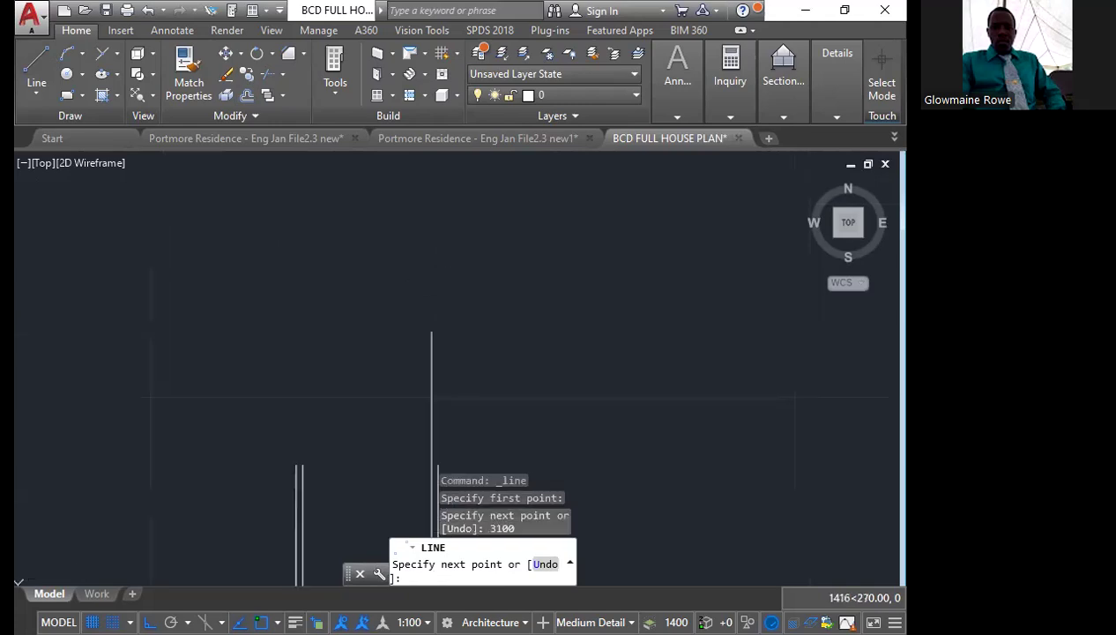
pyautogui.write('2000')
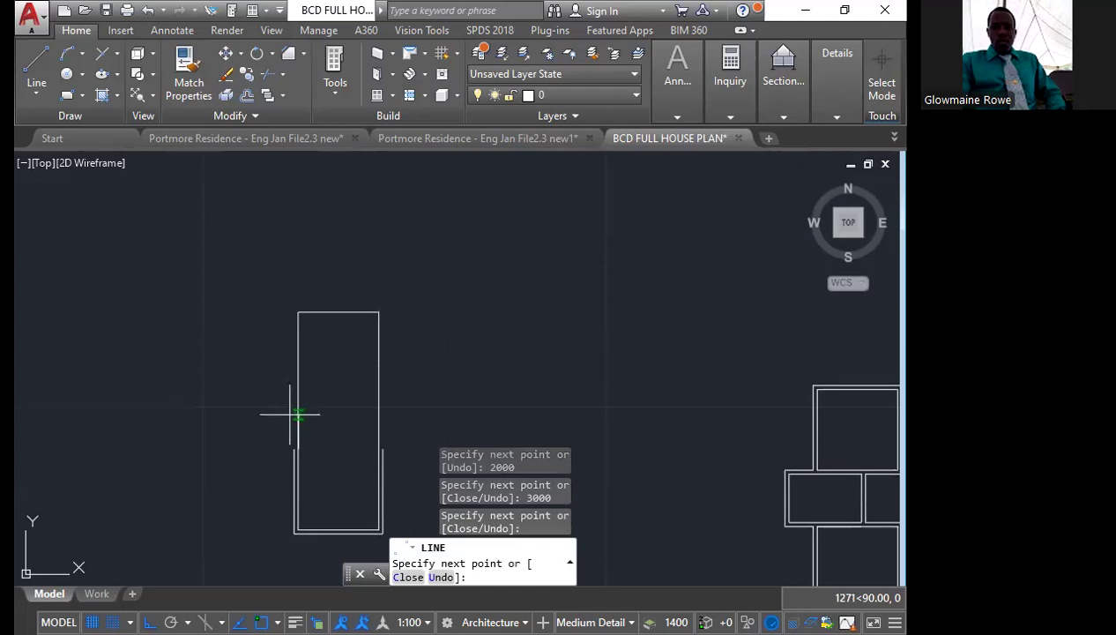
pyautogui.press('Escape')
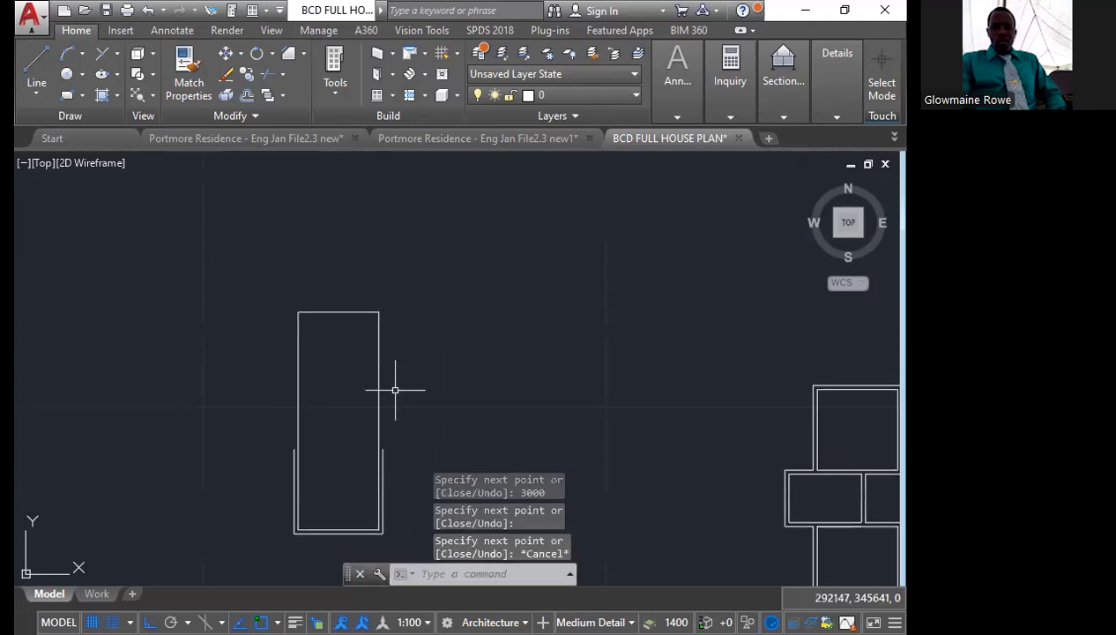
# Join the four new lines of the upper outline into one polyline
pyautogui.click(394, 389)
pyautogui.click(348, 366)
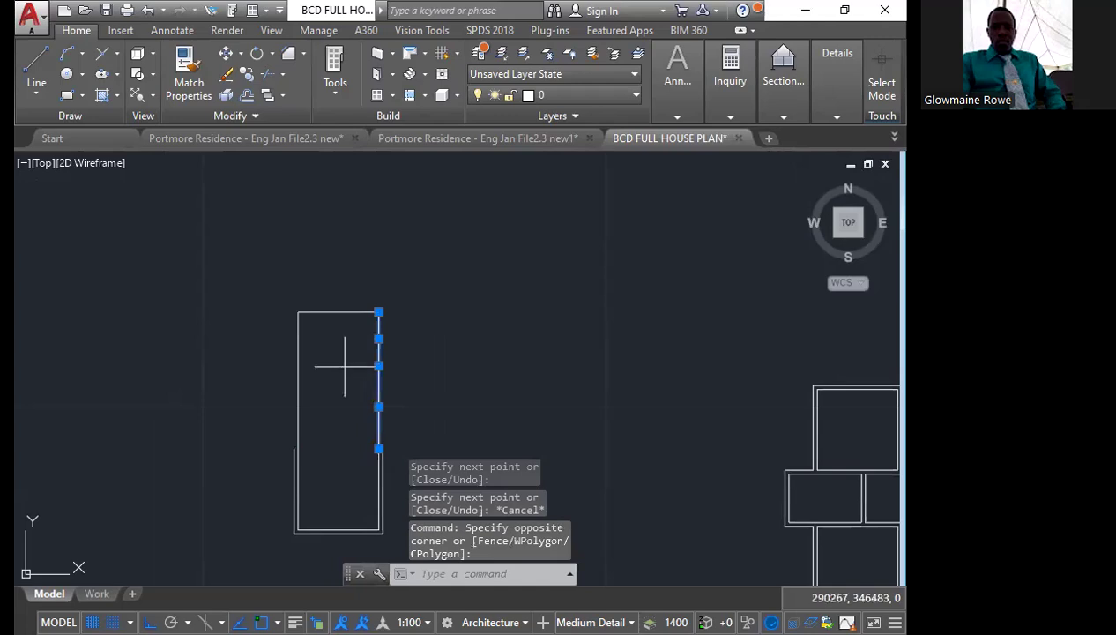
pyautogui.click(345, 366)
pyautogui.click(286, 299)
pyautogui.scroll(2, 327, 327)
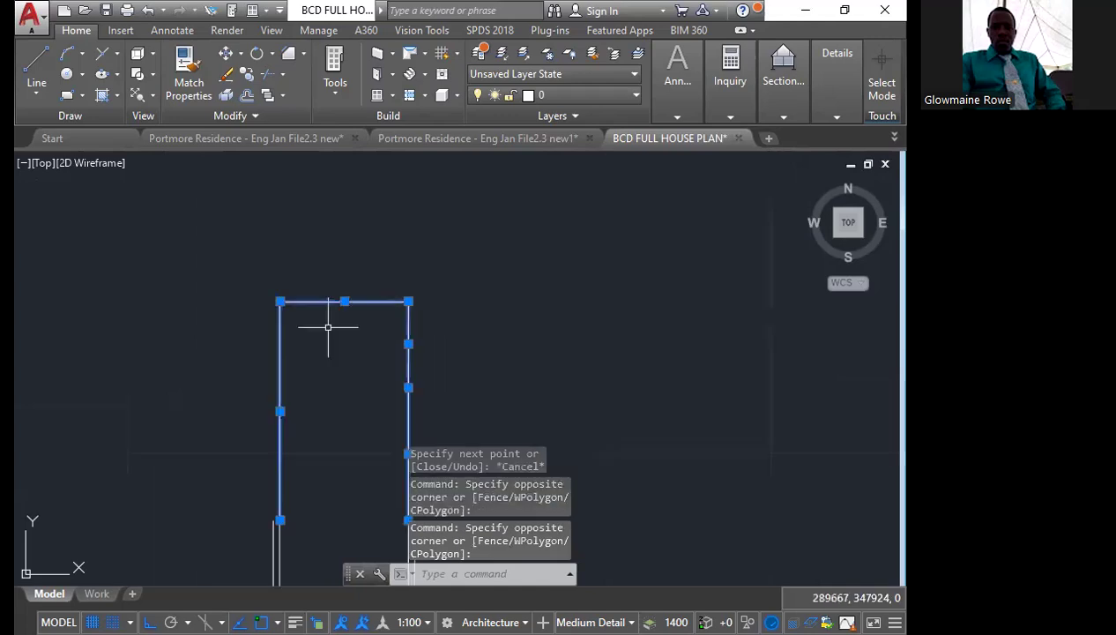
pyautogui.moveTo(327, 327); pyautogui.dragTo(228, 294, button='middle')
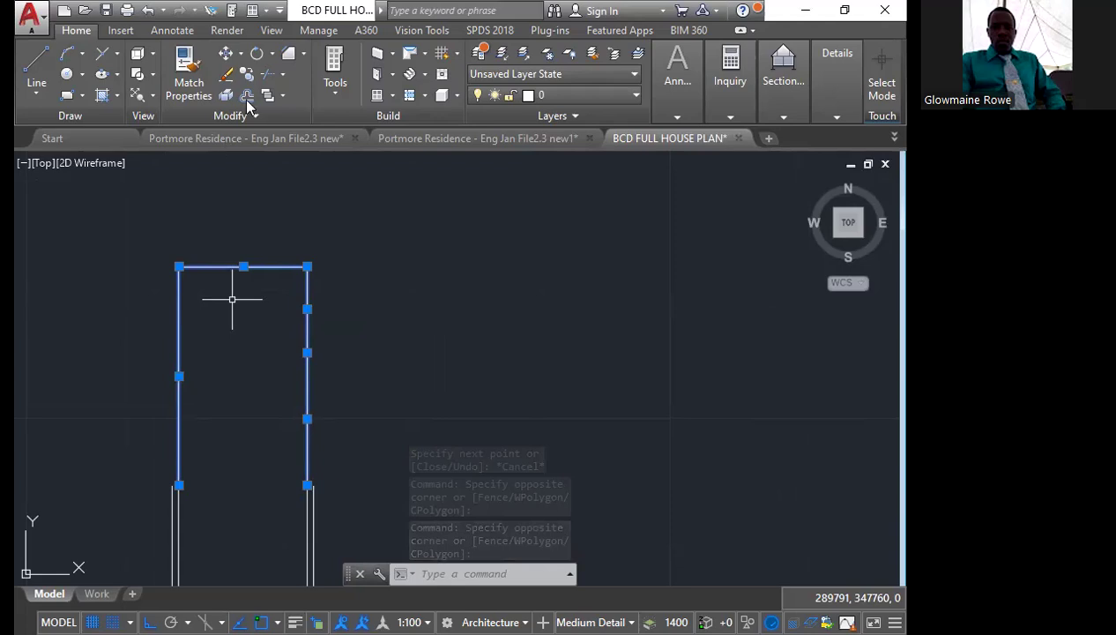
pyautogui.write('j')
pyautogui.press('Return')
# Offset the joined upper outline outward by 150 to complete the outer wall
pyautogui.click(232, 298)
pyautogui.click(216, 224)
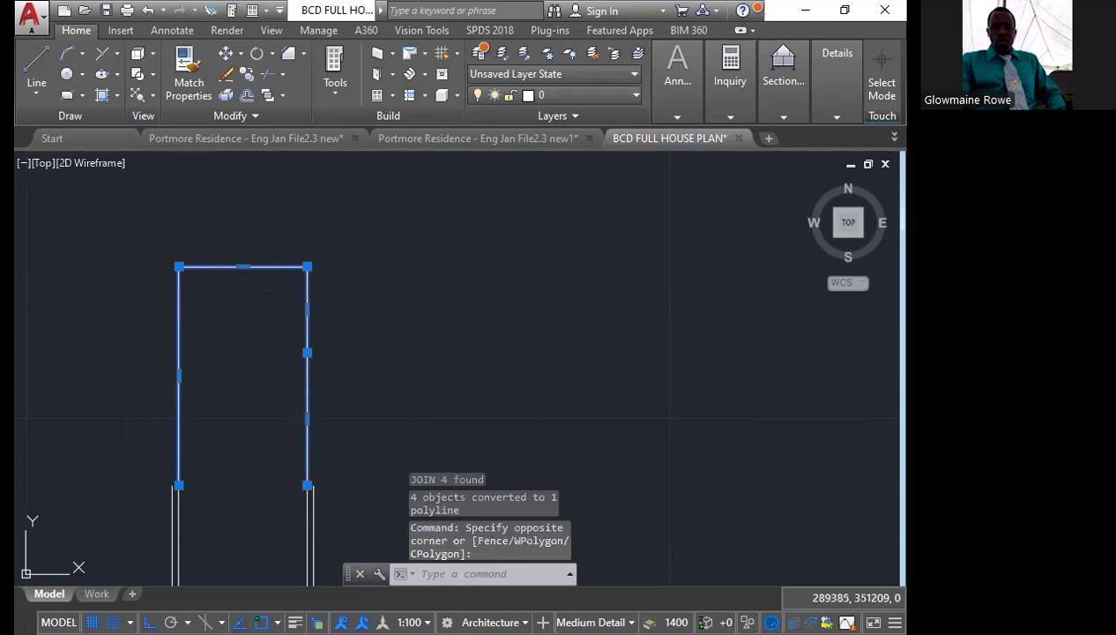
pyautogui.write('o')
pyautogui.press('Return')
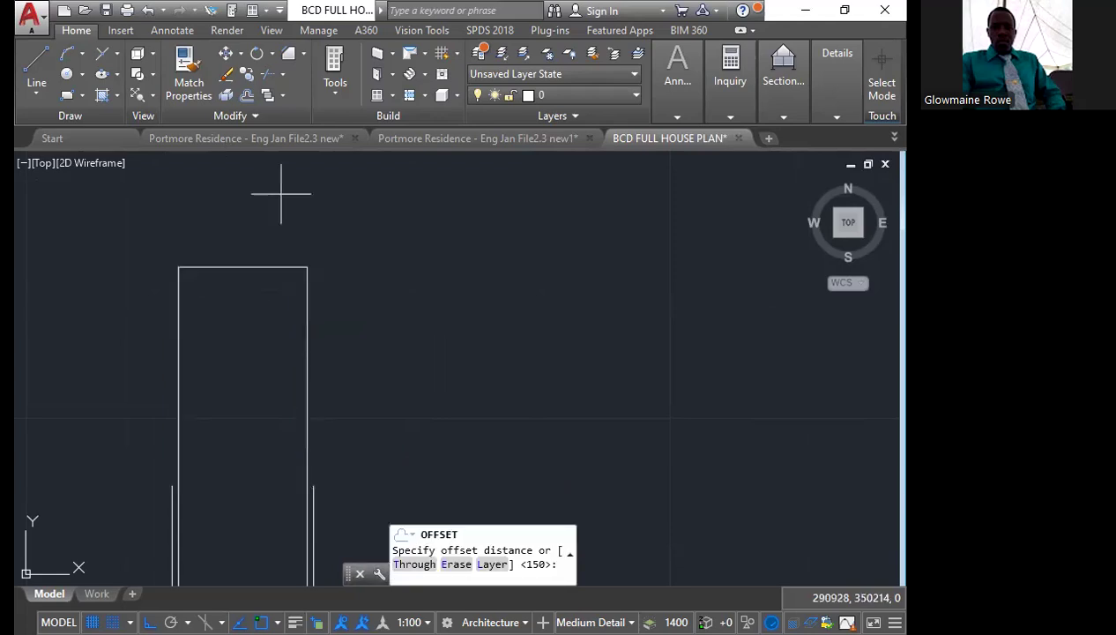
pyautogui.press('Return')
pyautogui.click(281, 193)
pyautogui.scroll(-2, 345, 216)
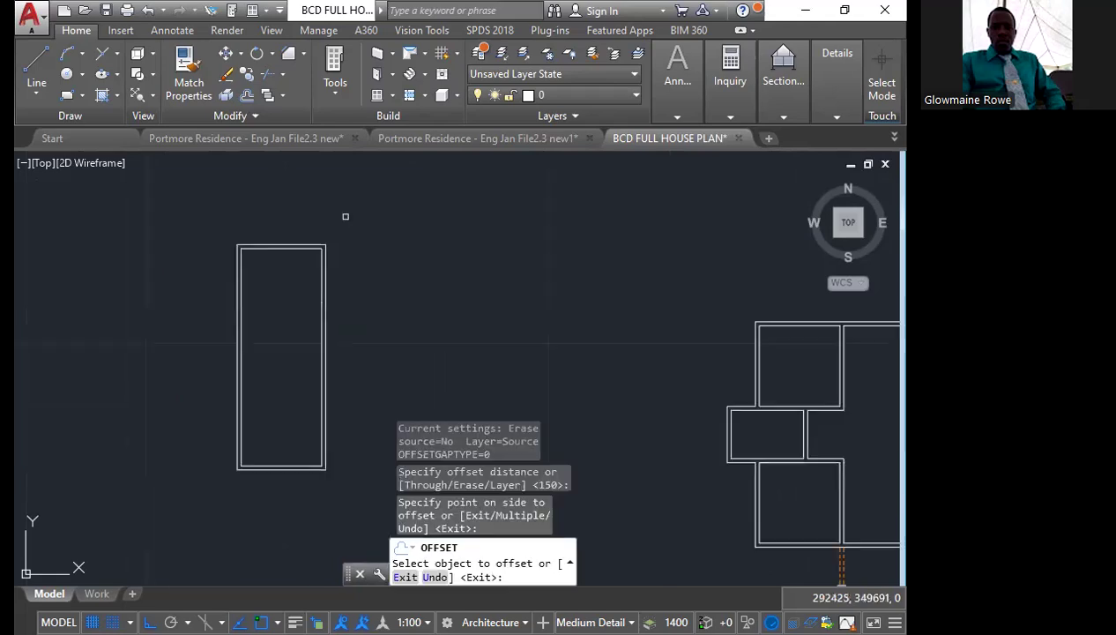
pyautogui.press('Escape')
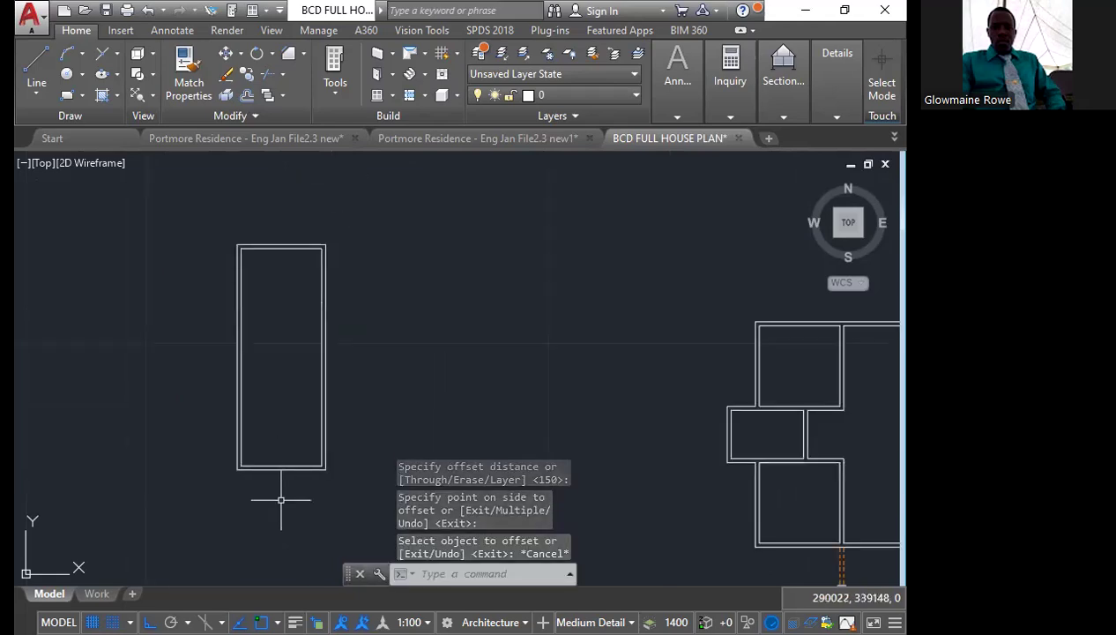
# Explode the lower room's outer wall polyline into separate lines
pyautogui.moveTo(282, 500); pyautogui.dragTo(269, 458, button='middle')
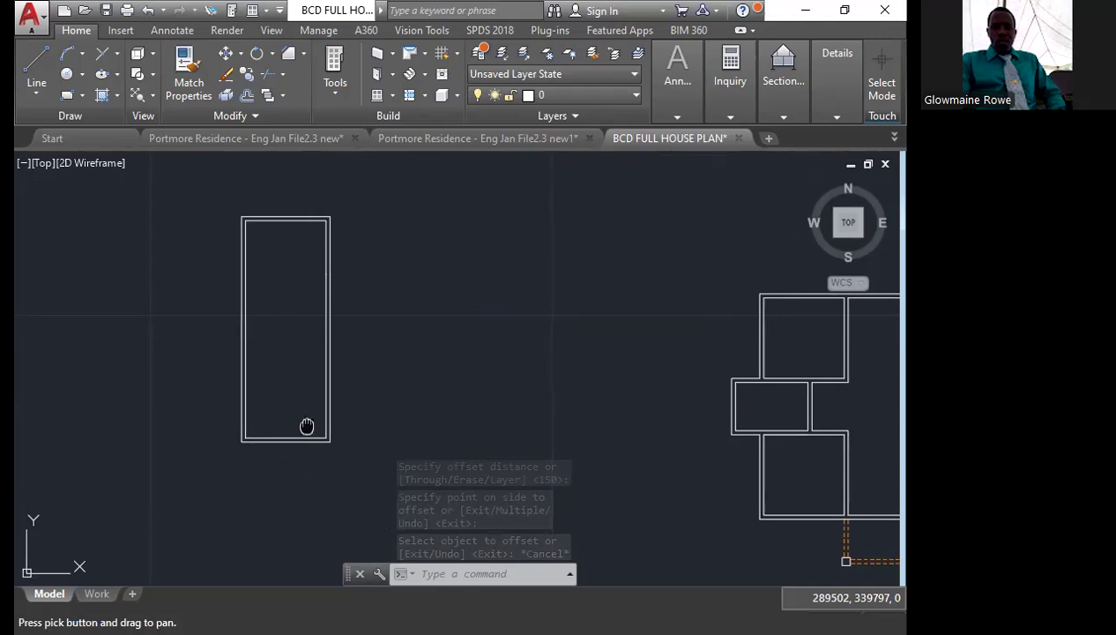
pyautogui.moveTo(307, 426); pyautogui.dragTo(276, 445, button='middle')
pyautogui.scroll(-5, 277, 445)
pyautogui.doubleClick(313, 358)
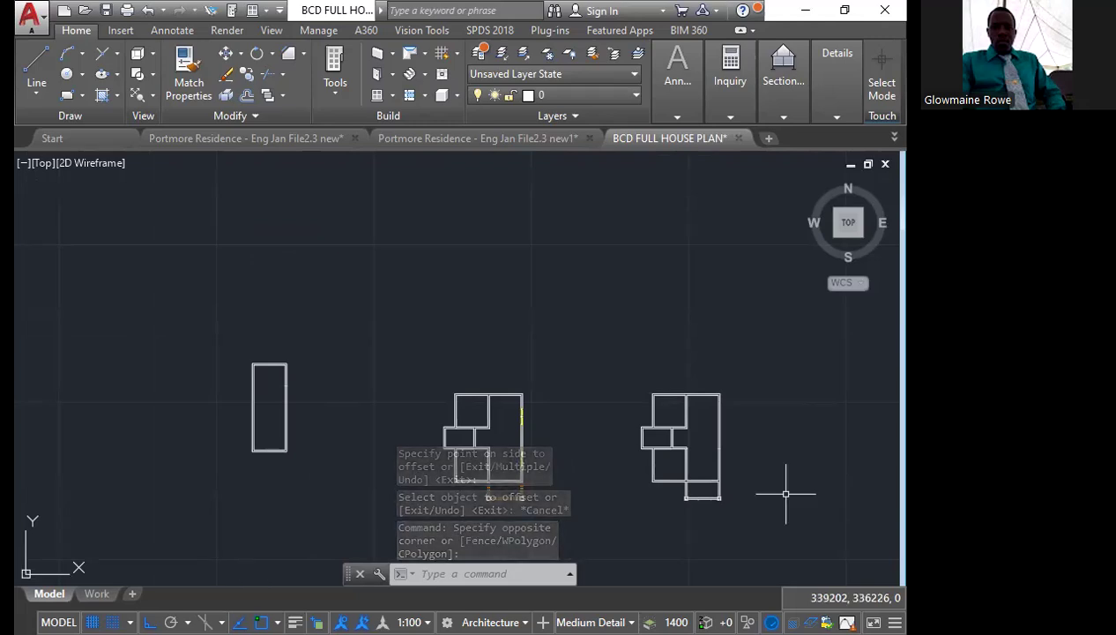
pyautogui.scroll(10, 231, 444)
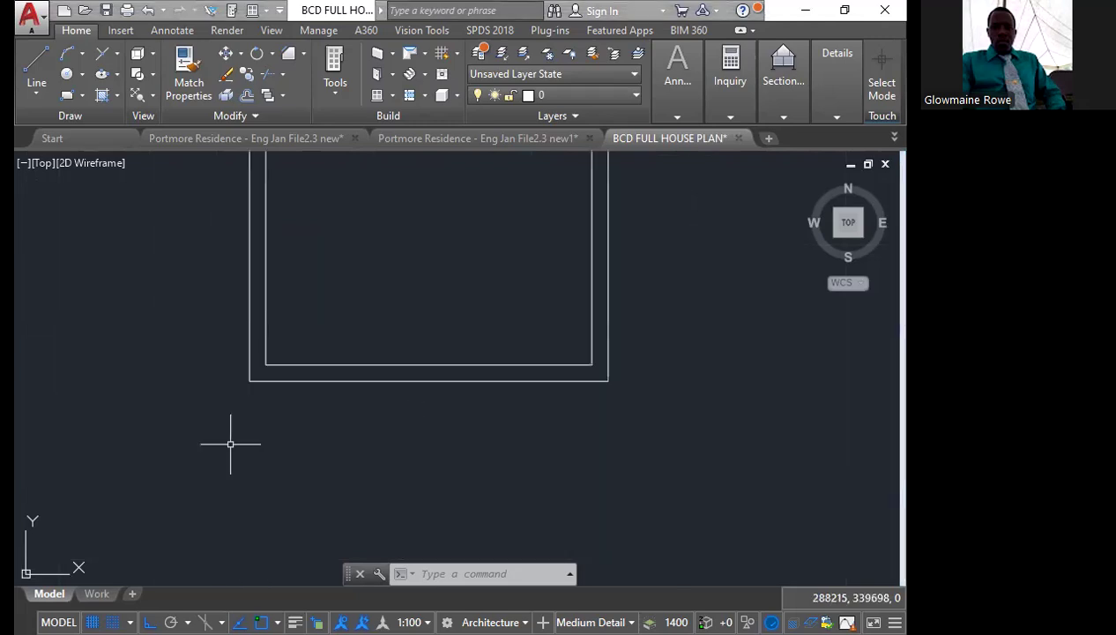
pyautogui.click(419, 380)
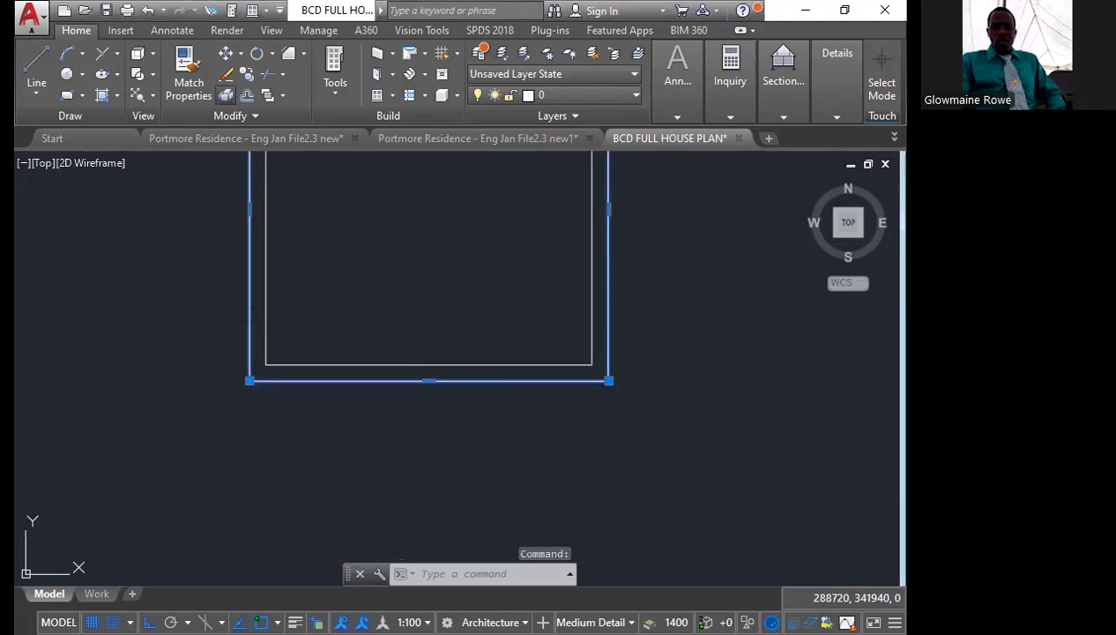
pyautogui.click(225, 95)
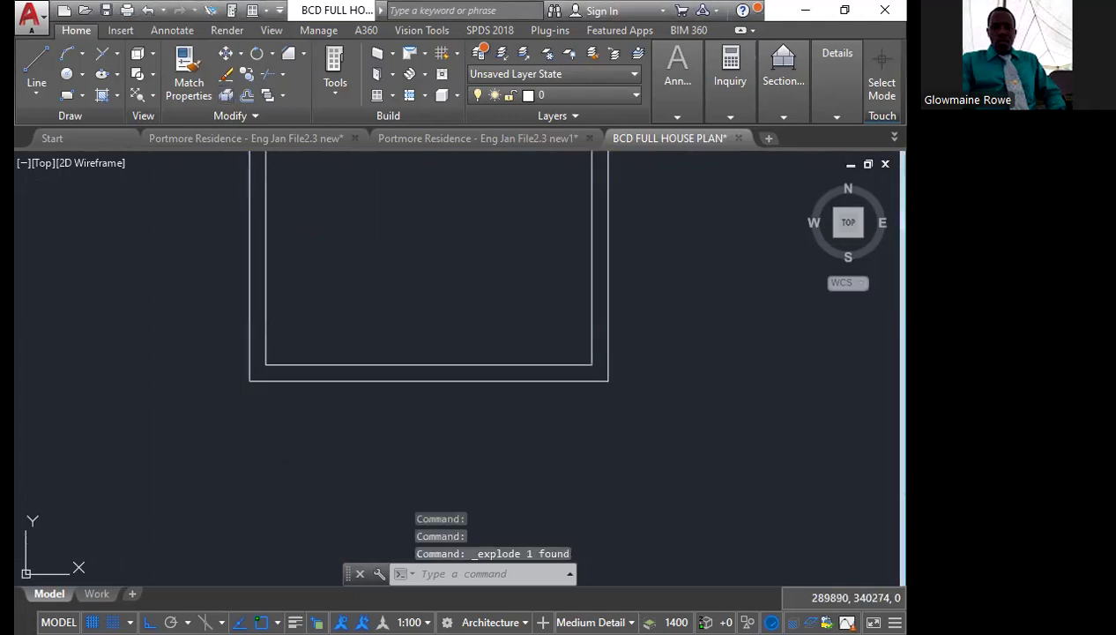
pyautogui.click(224, 96)
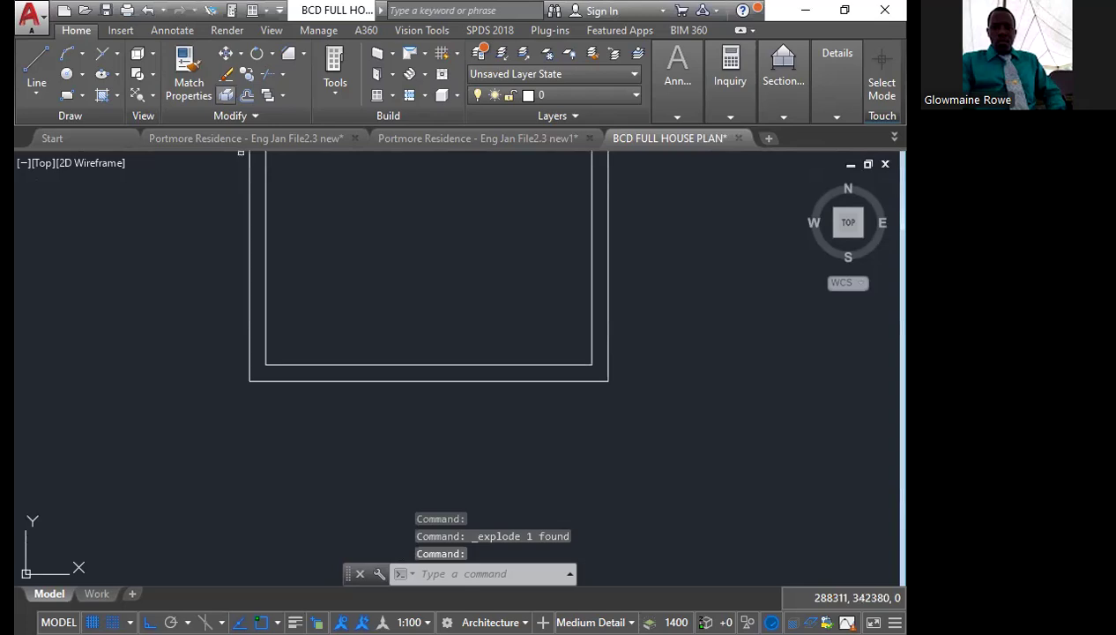
pyautogui.press('Escape')
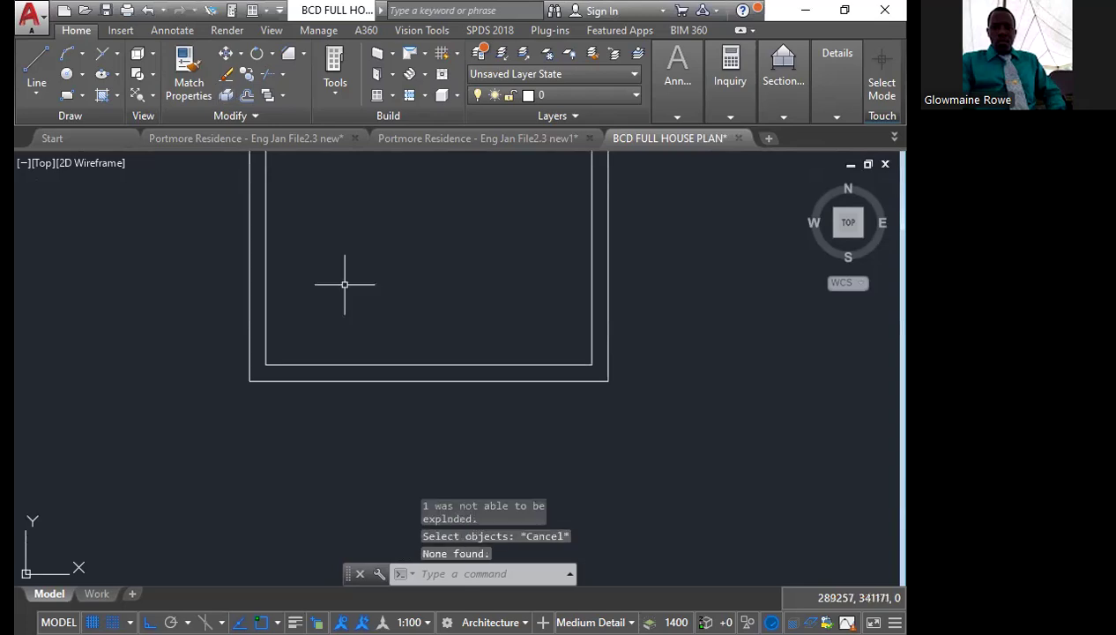
# Offset the lower room's bottom outer wall line 1500 downward, outside the room
pyautogui.scroll(-5, 484, 402)
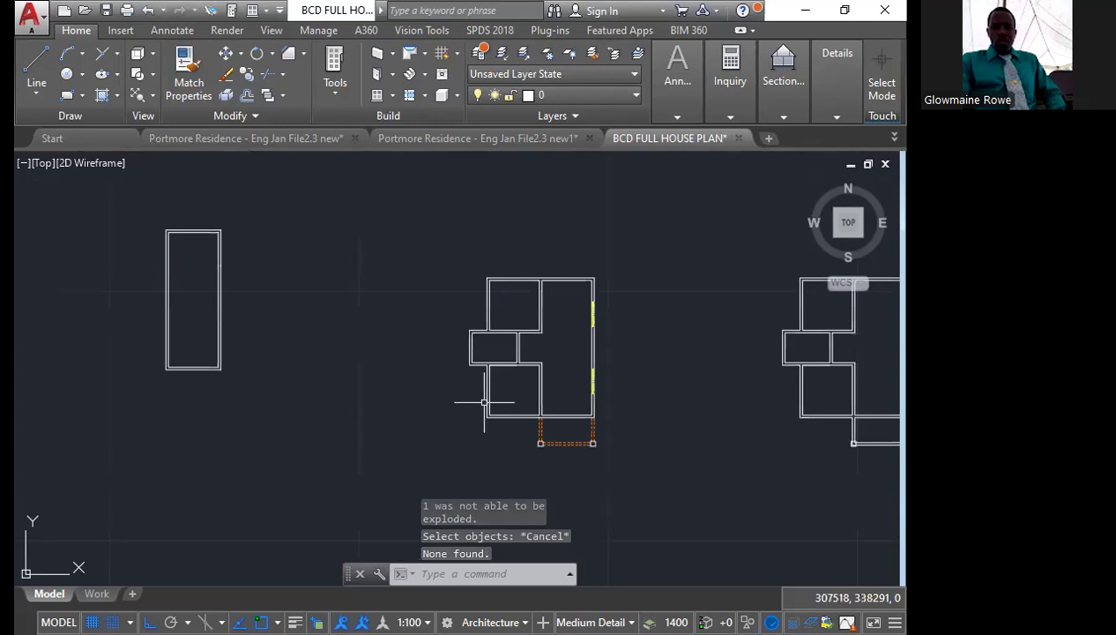
pyautogui.scroll(5, 589, 440)
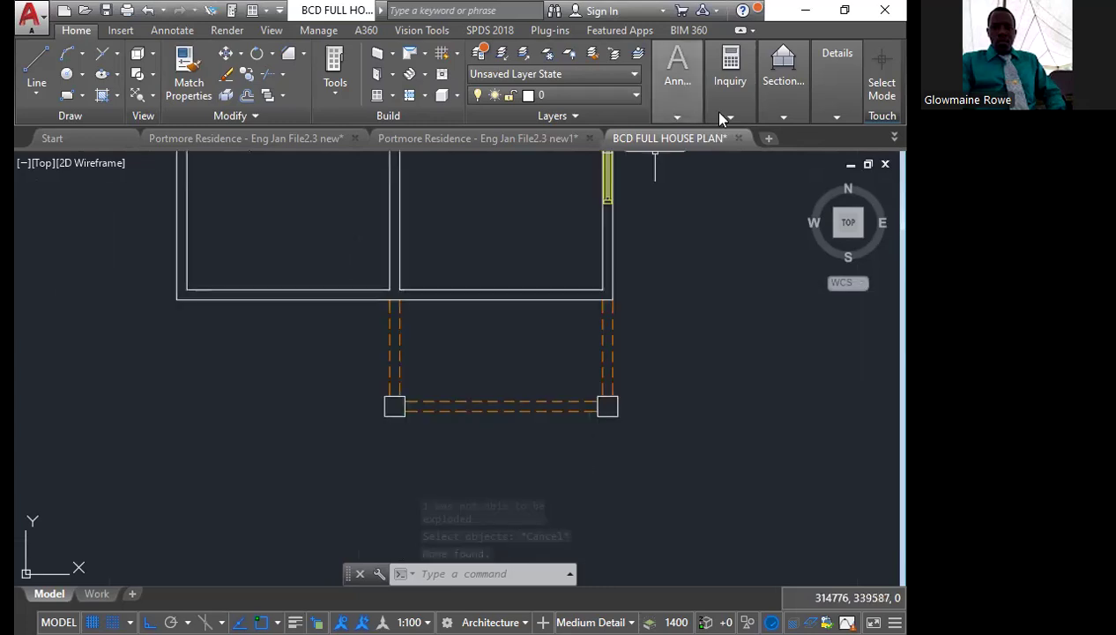
pyautogui.moveTo(677, 88)
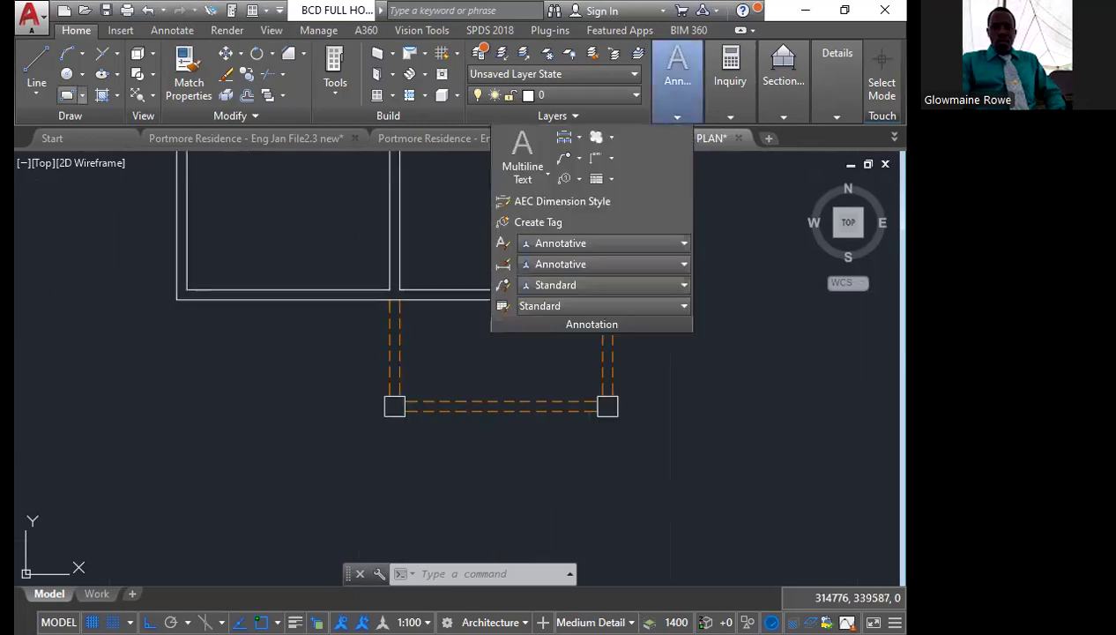
pyautogui.scroll(-2, 700, 397)
pyautogui.scroll(-5, 700, 397)
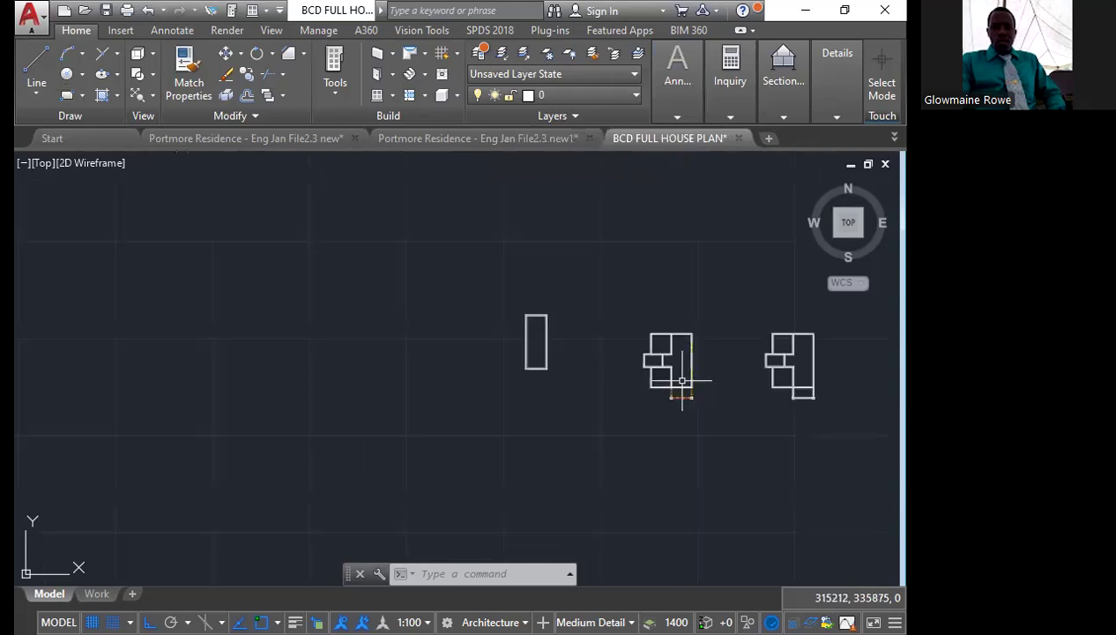
pyautogui.scroll(8, 681, 380)
pyautogui.click(445, 343)
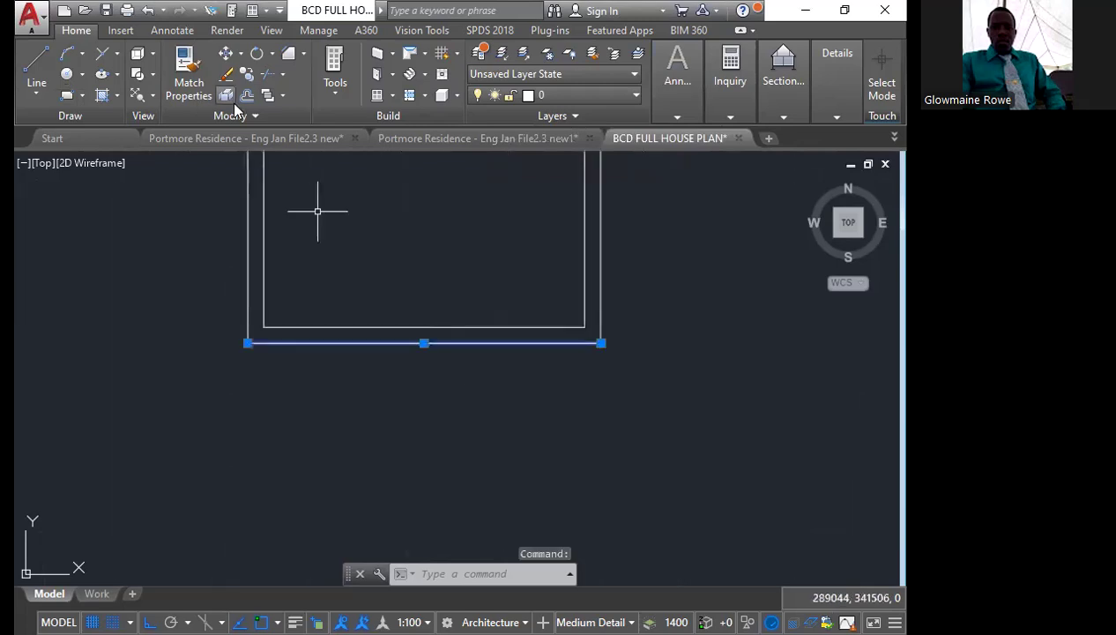
pyautogui.press('Escape')
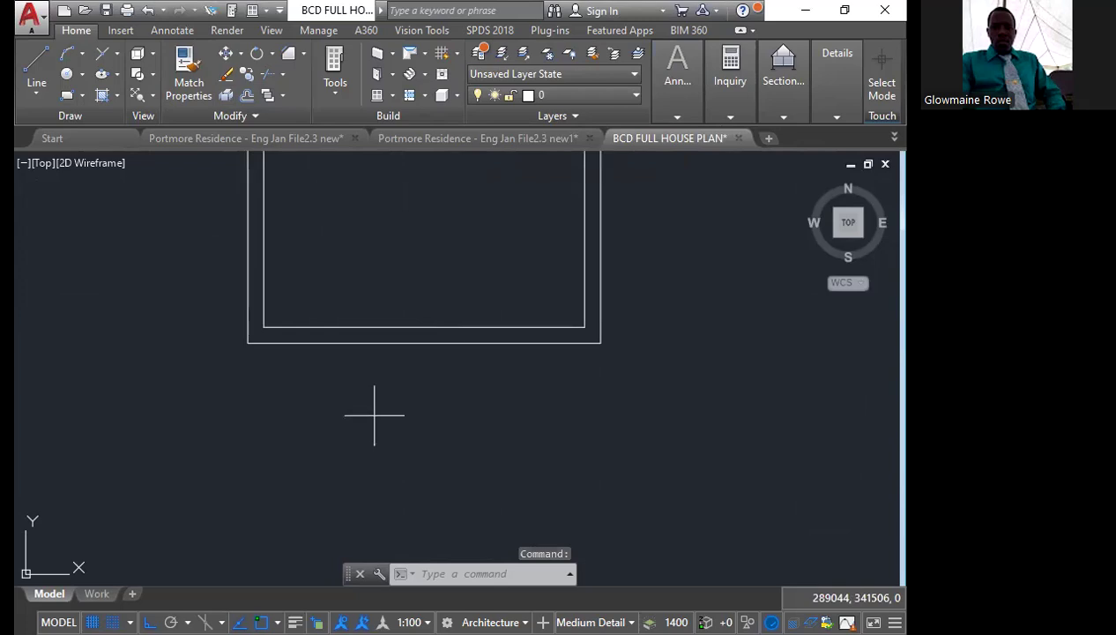
pyautogui.click(250, 95)
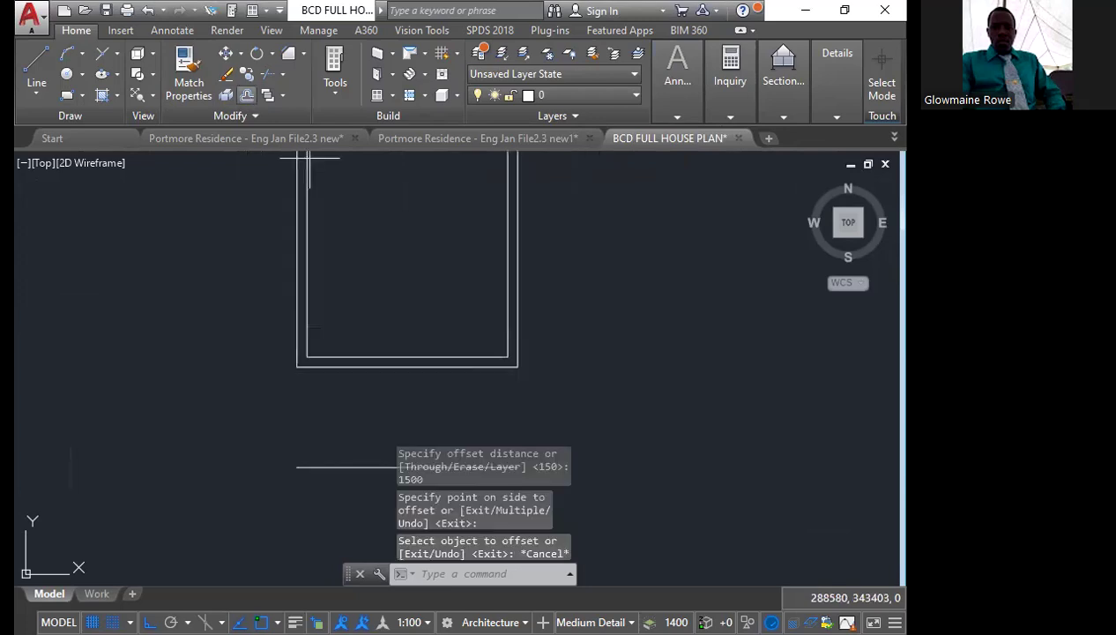
# Offset the new horizontal line below the room downward by 150 to form a wall pair
pyautogui.scroll(-2, 296, 439)
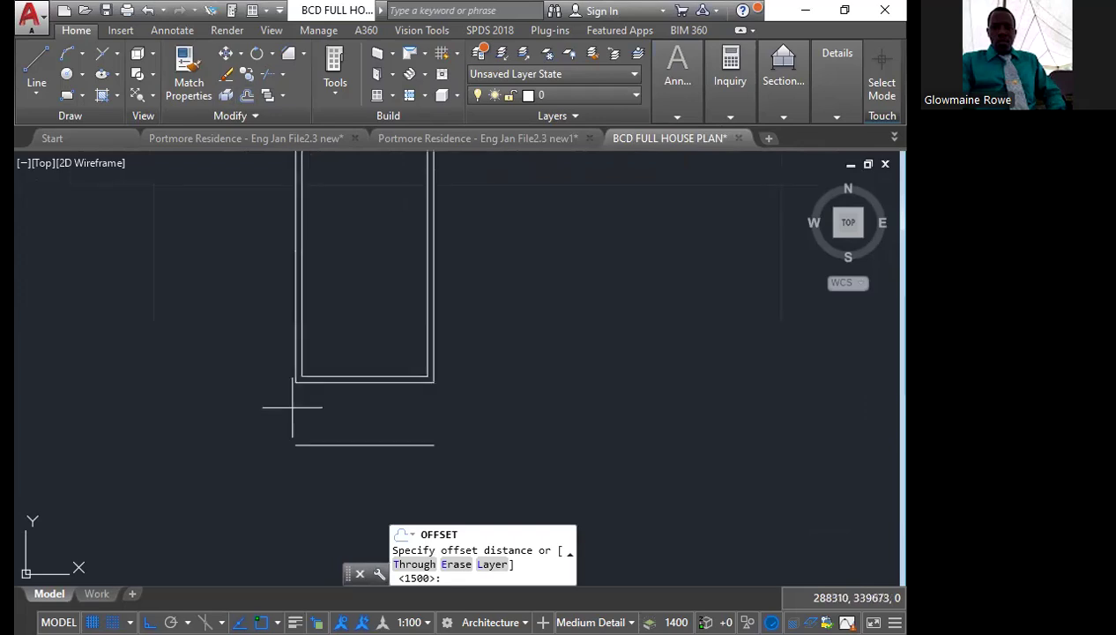
pyautogui.scroll(2, 308, 444)
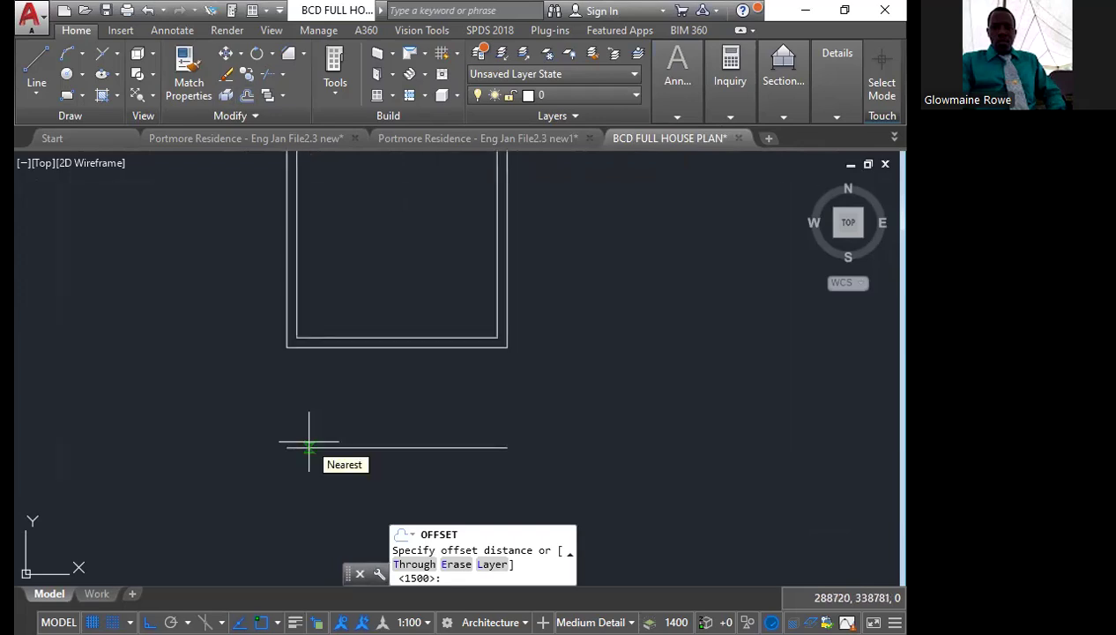
pyautogui.write('150')
pyautogui.press('Return')
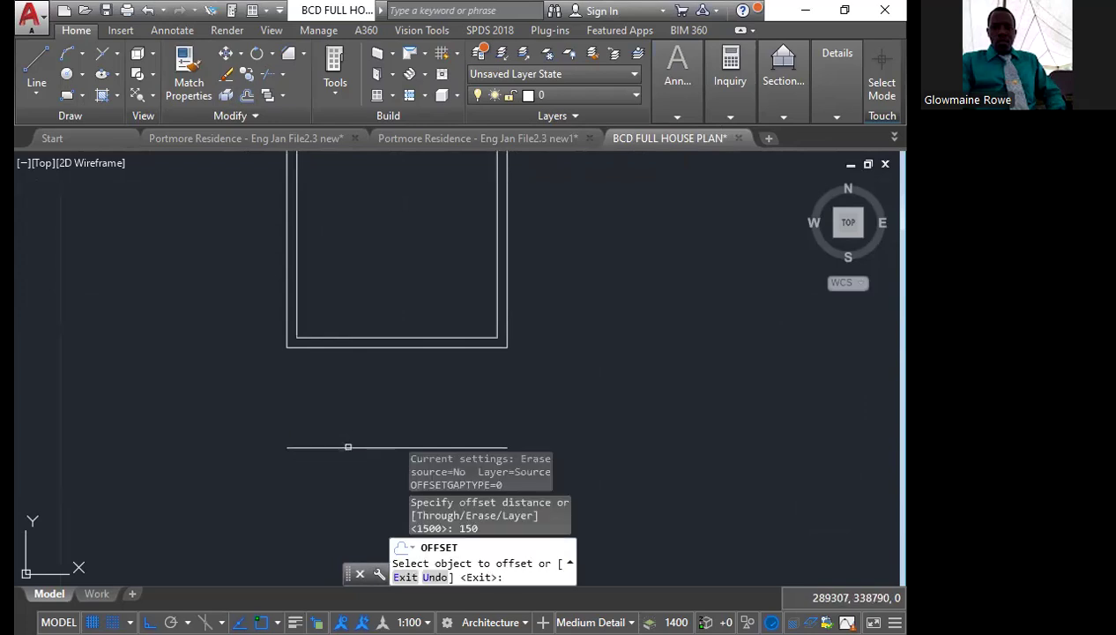
pyautogui.click(348, 447)
pyautogui.click(331, 508)
pyautogui.press('Escape')
# Try to chamfer the upper of the two new lines with the inner left wall, and undo the attempt
pyautogui.write('chamfer')
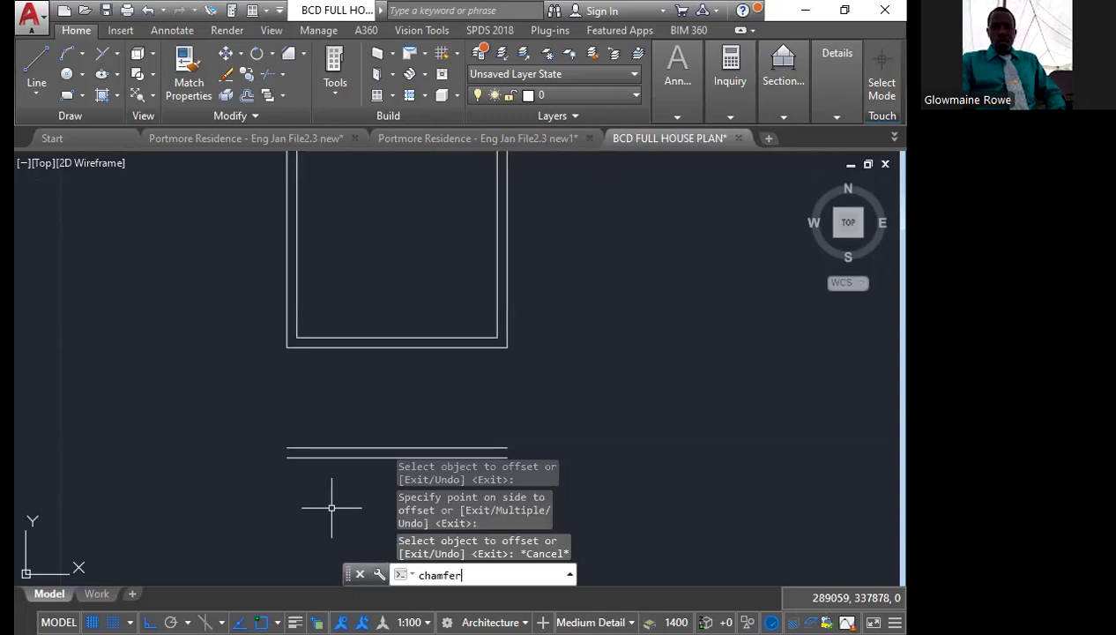
pyautogui.press('Return')
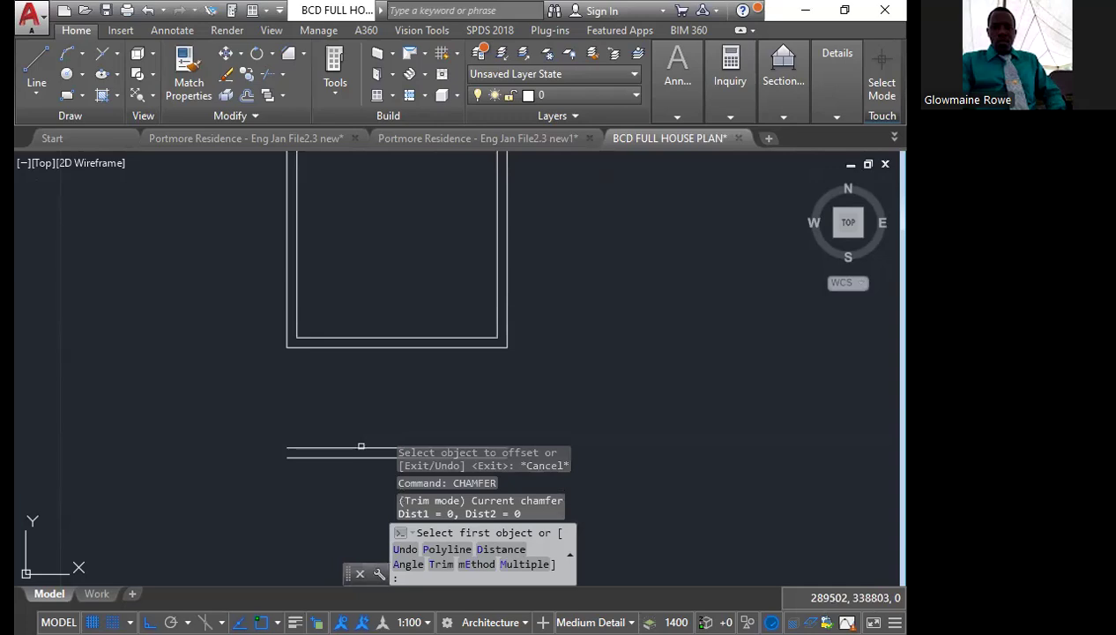
pyautogui.click(361, 446)
pyautogui.click(361, 446)
pyautogui.click(296, 298)
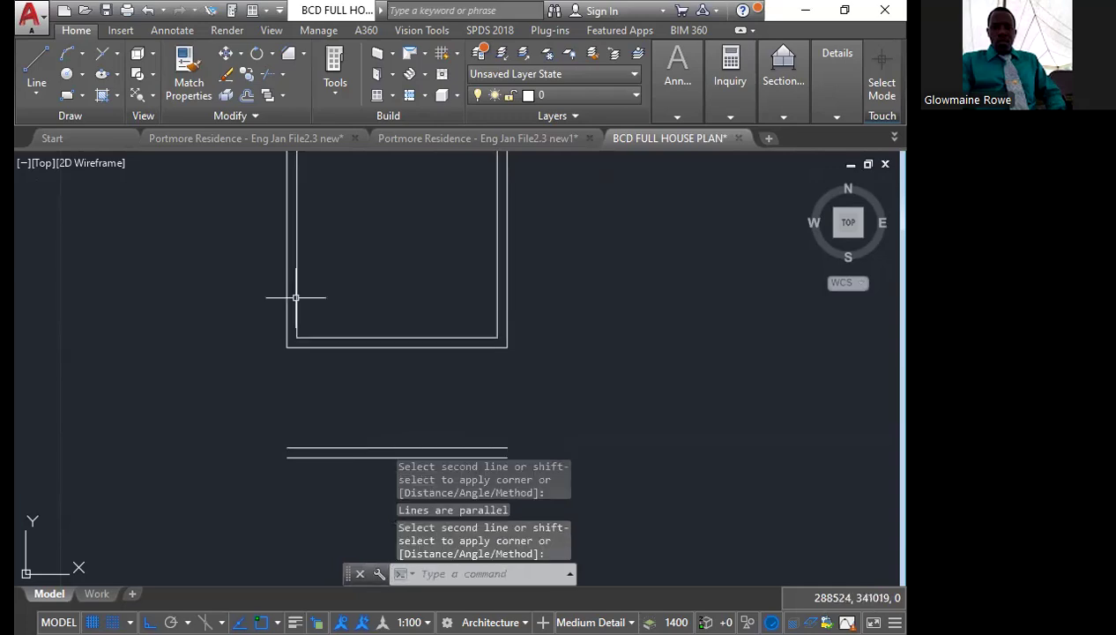
pyautogui.press('Escape')
pyautogui.hotkey('ctrl', 'z')
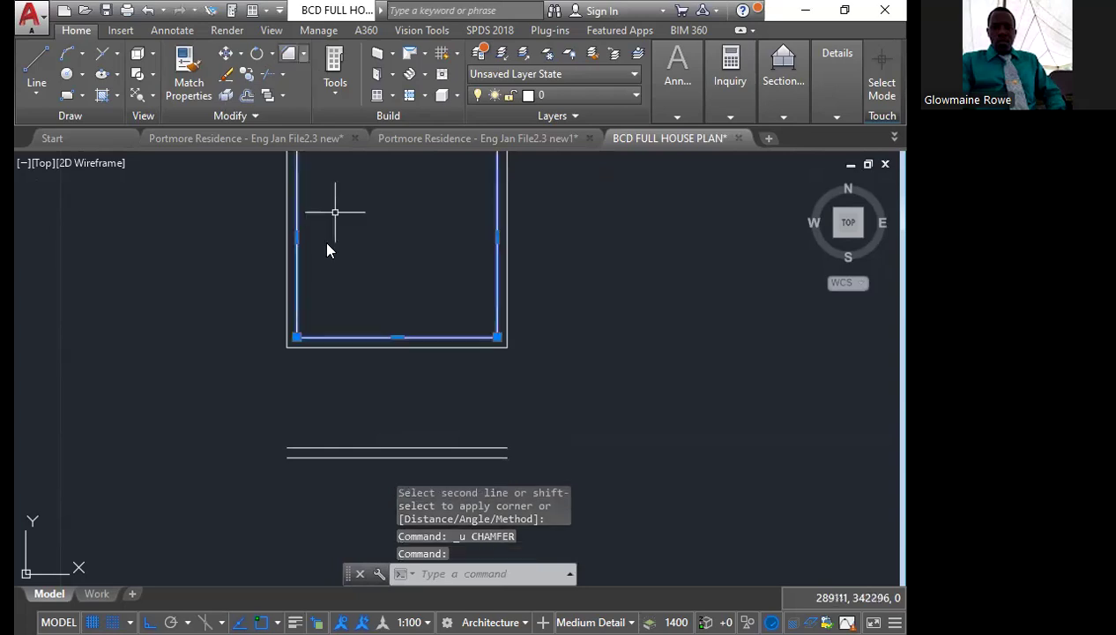
# Explode the lower room's inner wall polyline into separate lines
pyautogui.press('Escape')
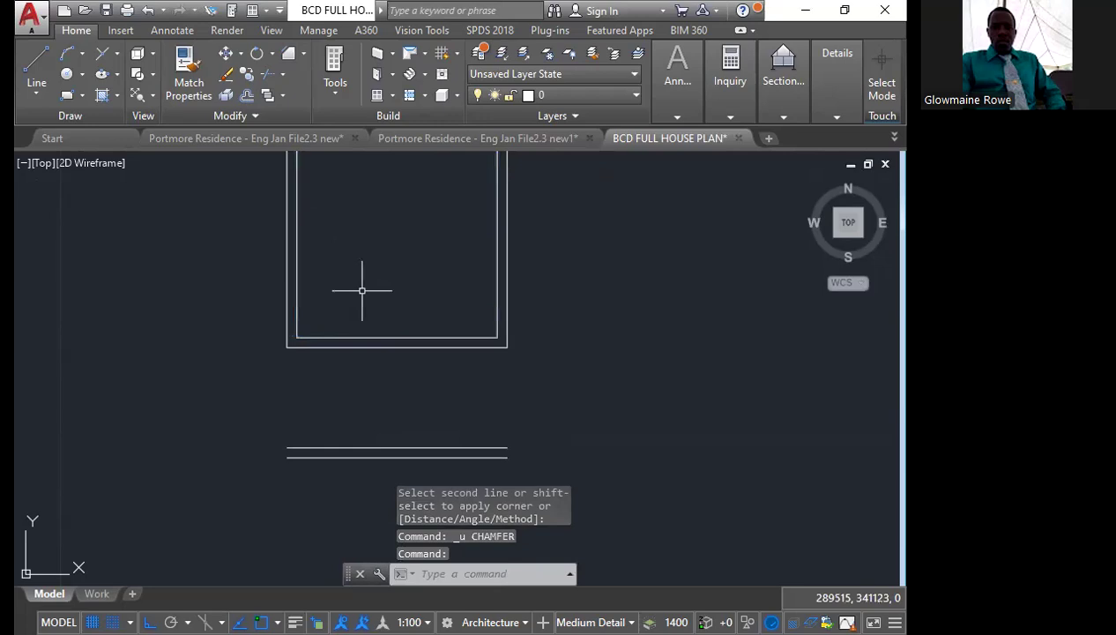
pyautogui.press('Return')
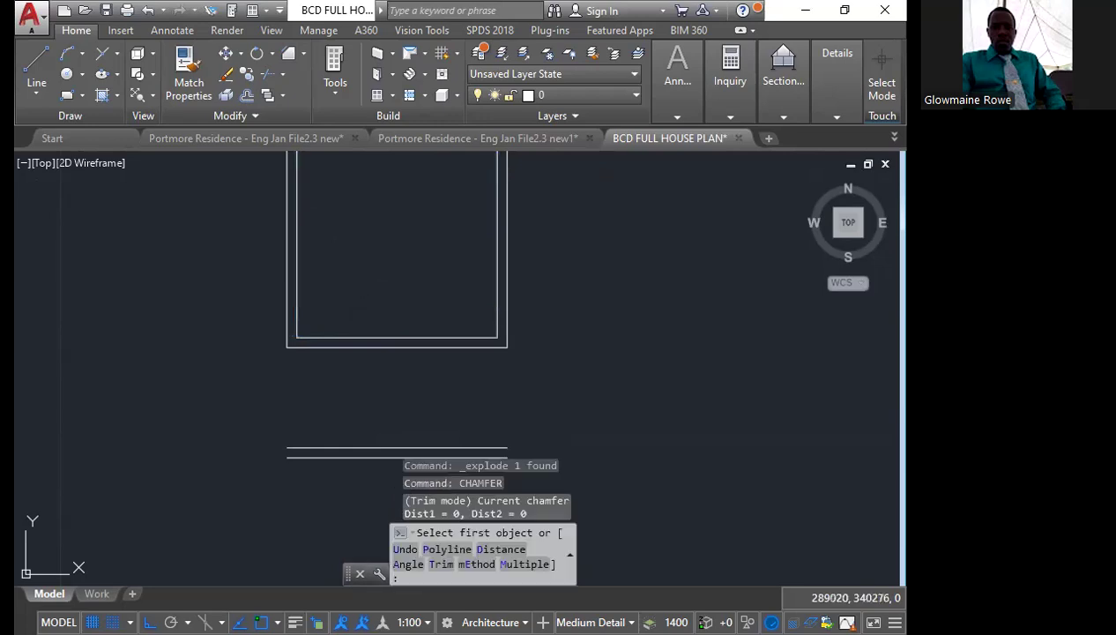
pyautogui.click(329, 348)
pyautogui.click(329, 348)
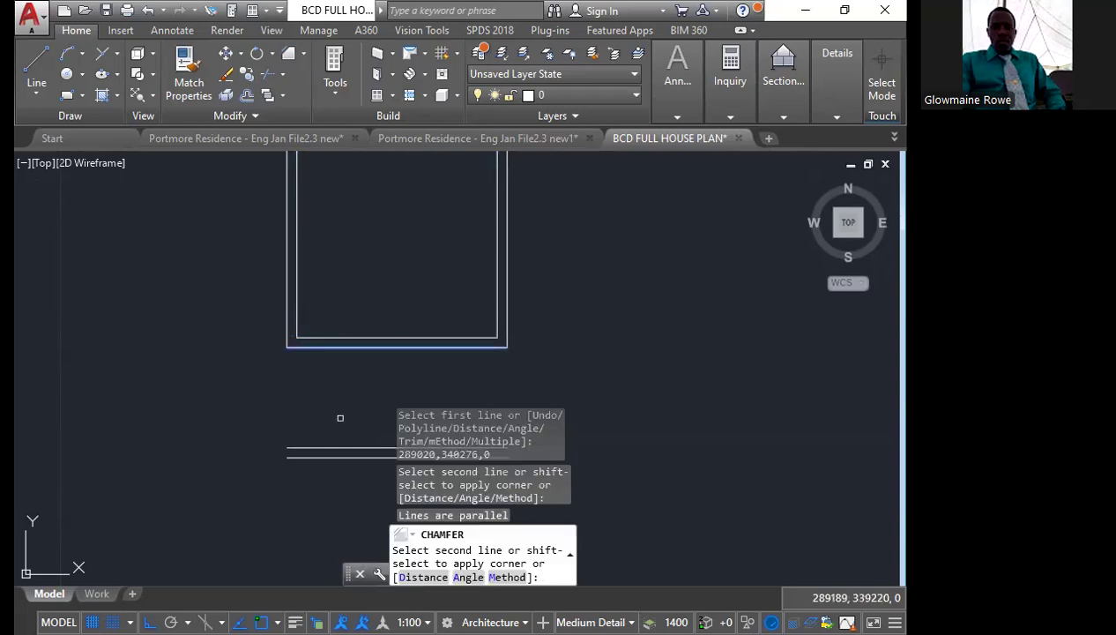
pyautogui.press('Escape')
# Chamfer with zero distances the inner left wall to the upper new line and the outer left wall to the lower one
pyautogui.press('Return')
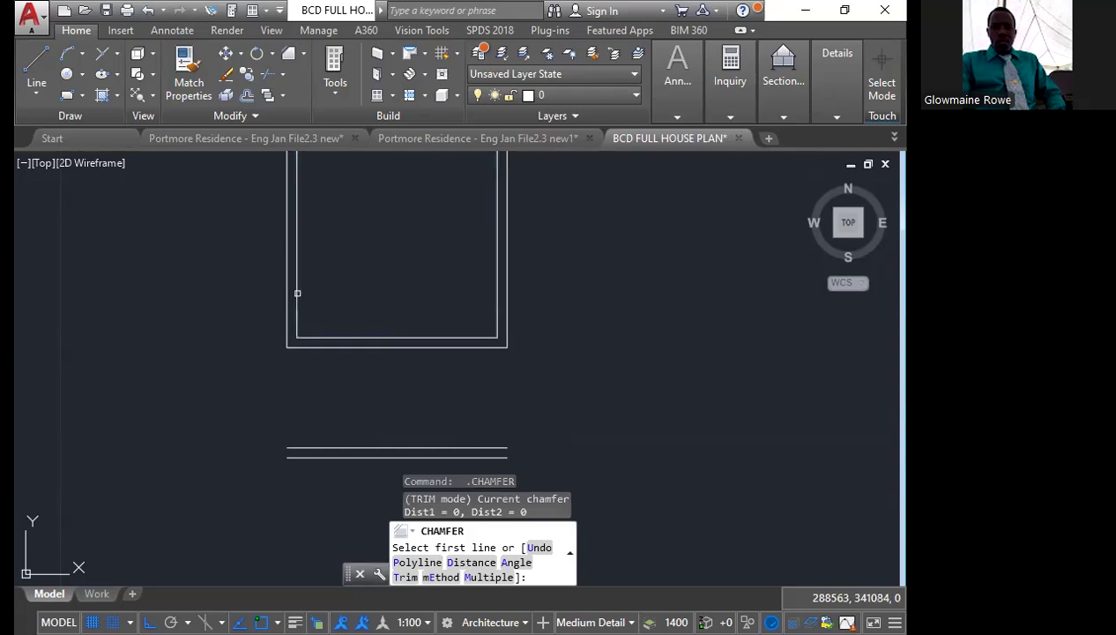
pyautogui.click(297, 293)
pyautogui.click(317, 447)
pyautogui.press('Return')
pyautogui.click(286, 327)
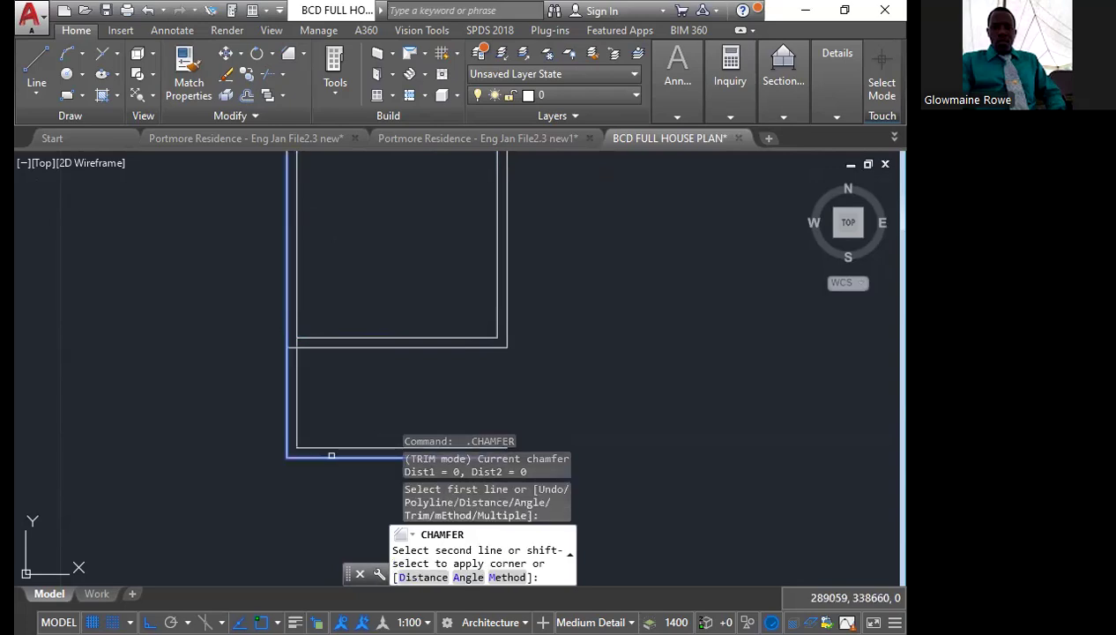
pyautogui.click(332, 456)
# Chamfer with zero distances the inner right wall to the upper new line and the outer right wall to the lower one
pyautogui.scroll(-2, 389, 366)
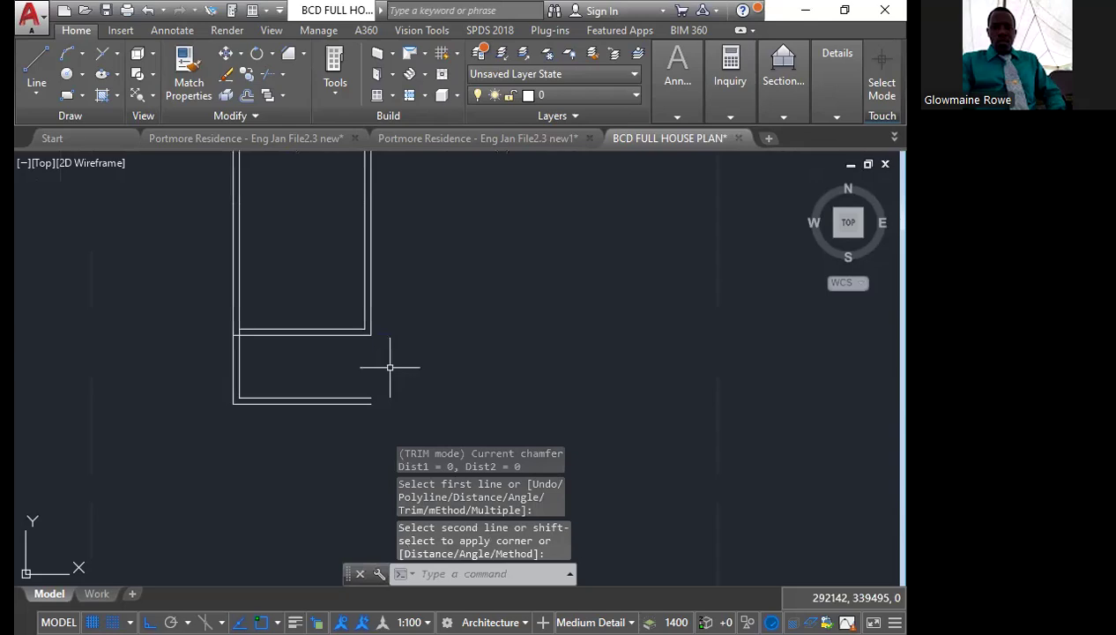
pyautogui.press('Return')
pyautogui.click(357, 396)
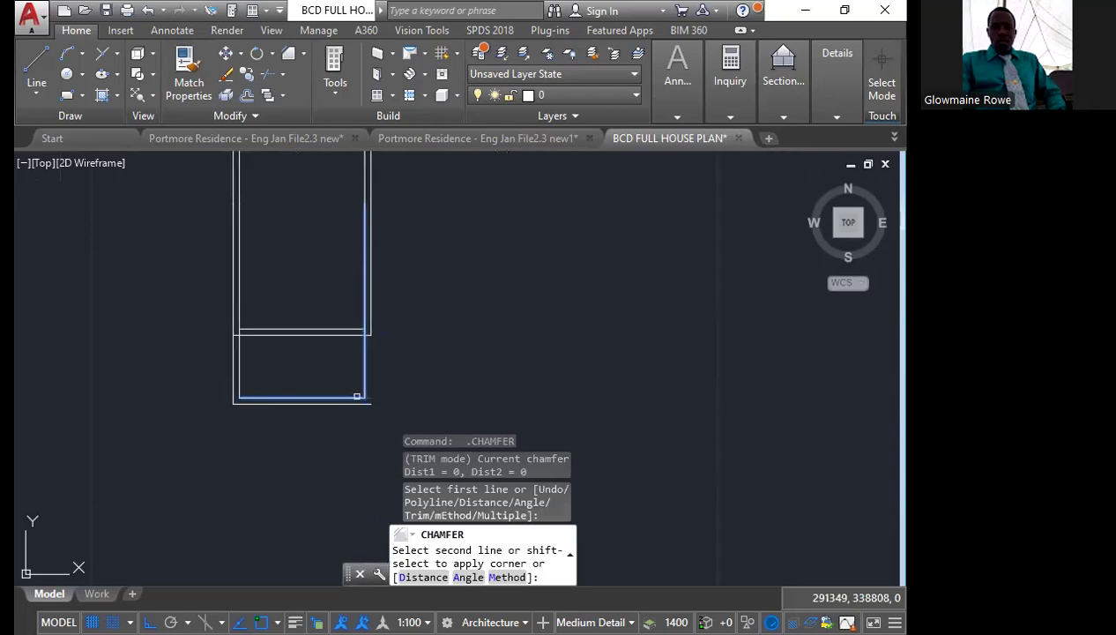
pyautogui.click(357, 396)
pyautogui.press('Return')
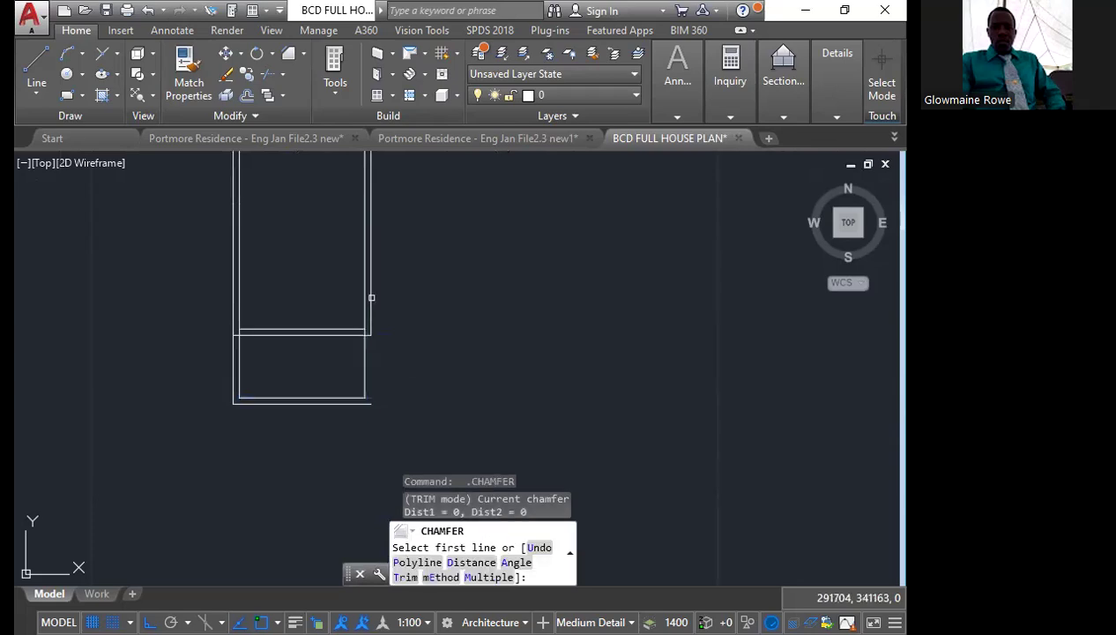
pyautogui.click(371, 298)
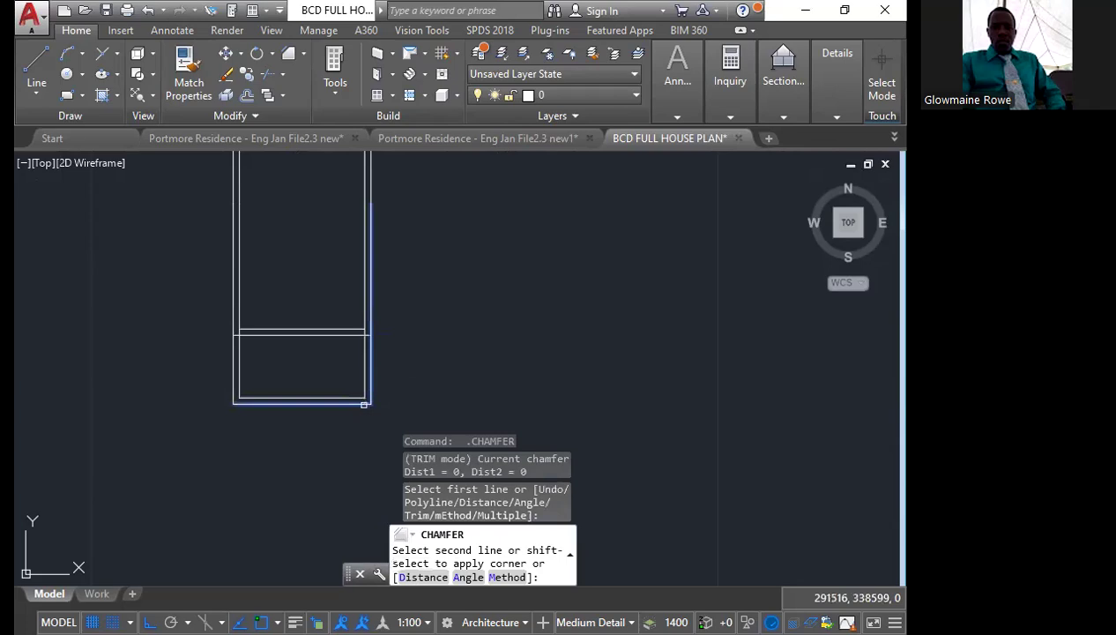
pyautogui.click(364, 404)
# Trim the overlapping line segments where the partition above the new bottom room meets the outer walls
pyautogui.scroll(2, 297, 320)
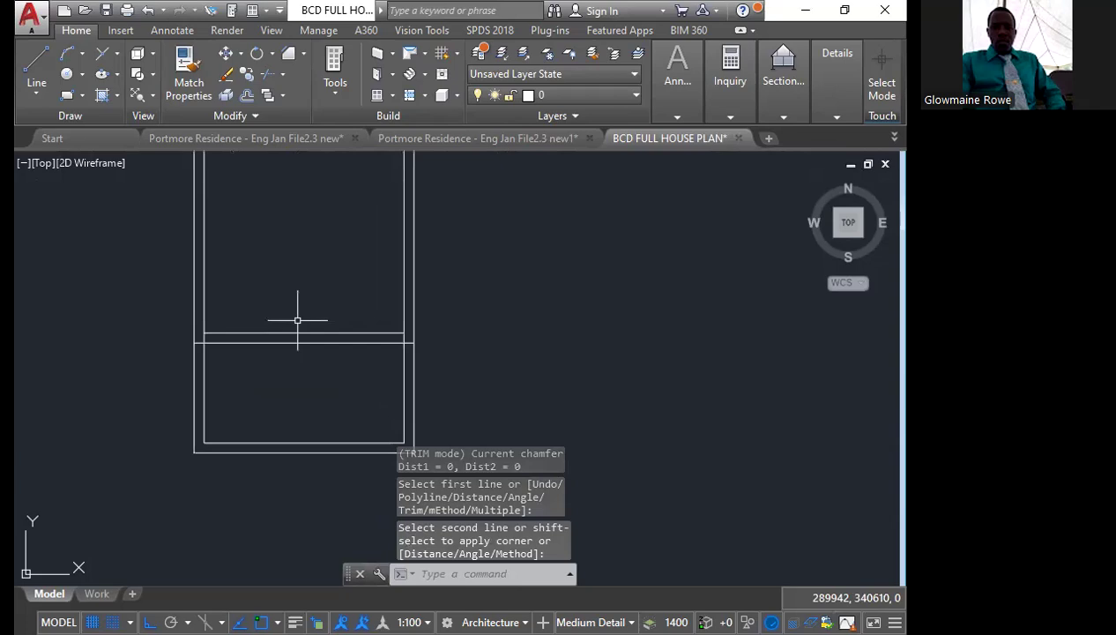
pyautogui.write('tr')
pyautogui.press('Return')
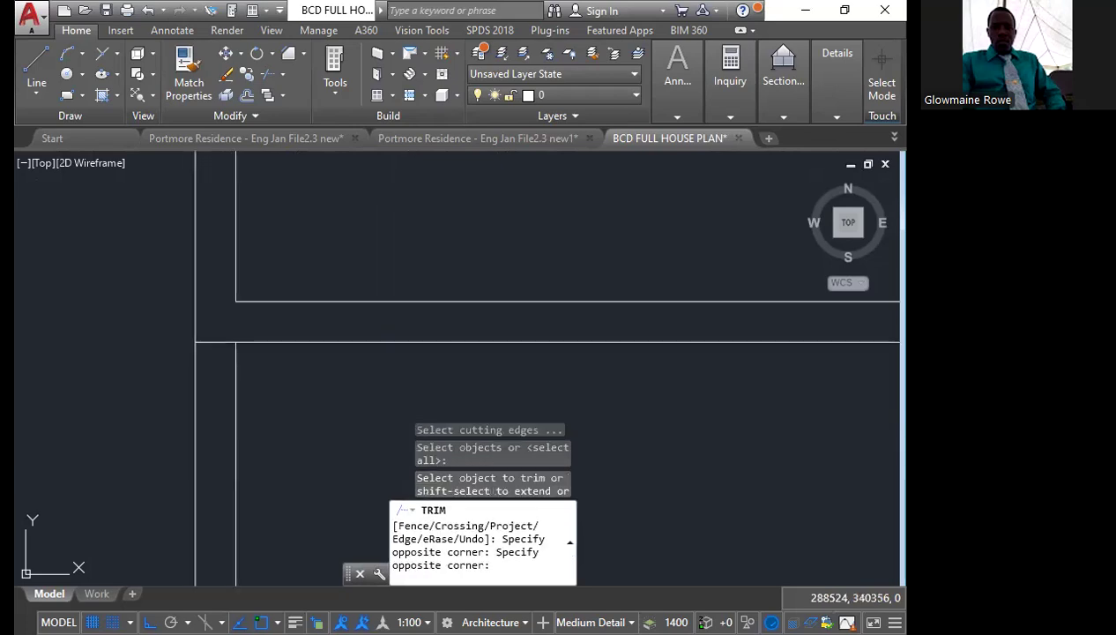
pyautogui.click(214, 353)
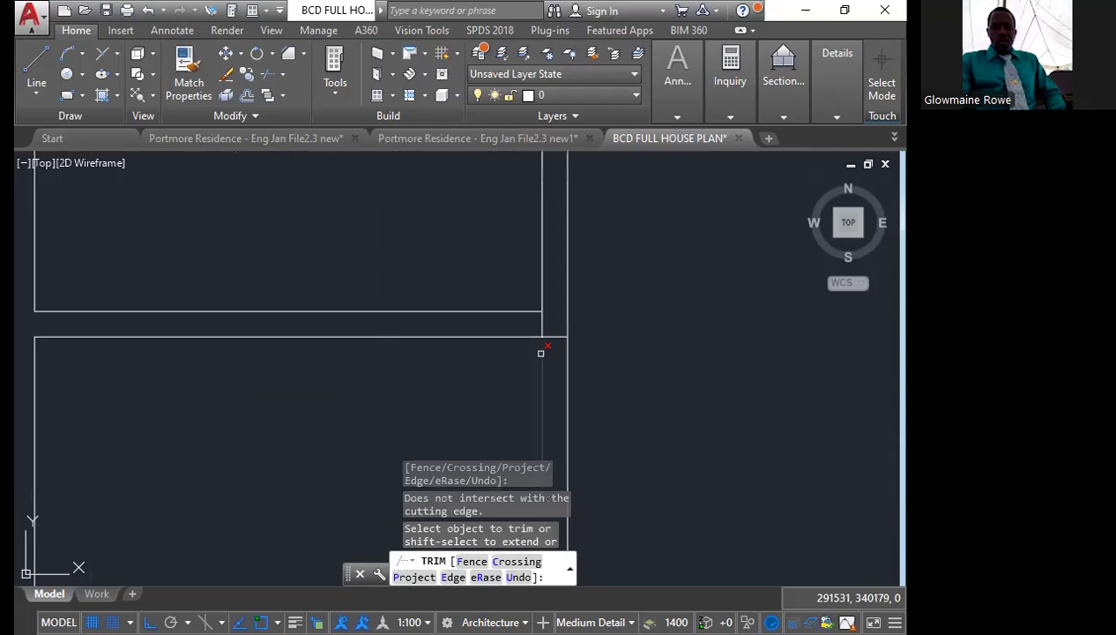
pyautogui.scroll(2, 540, 353)
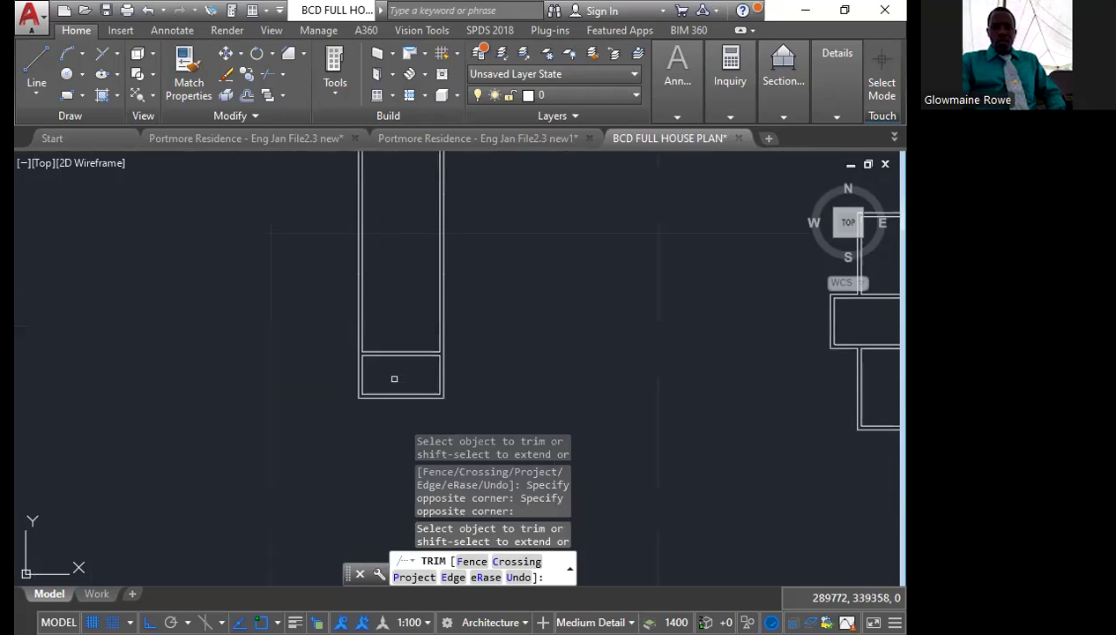
pyautogui.press('Escape')
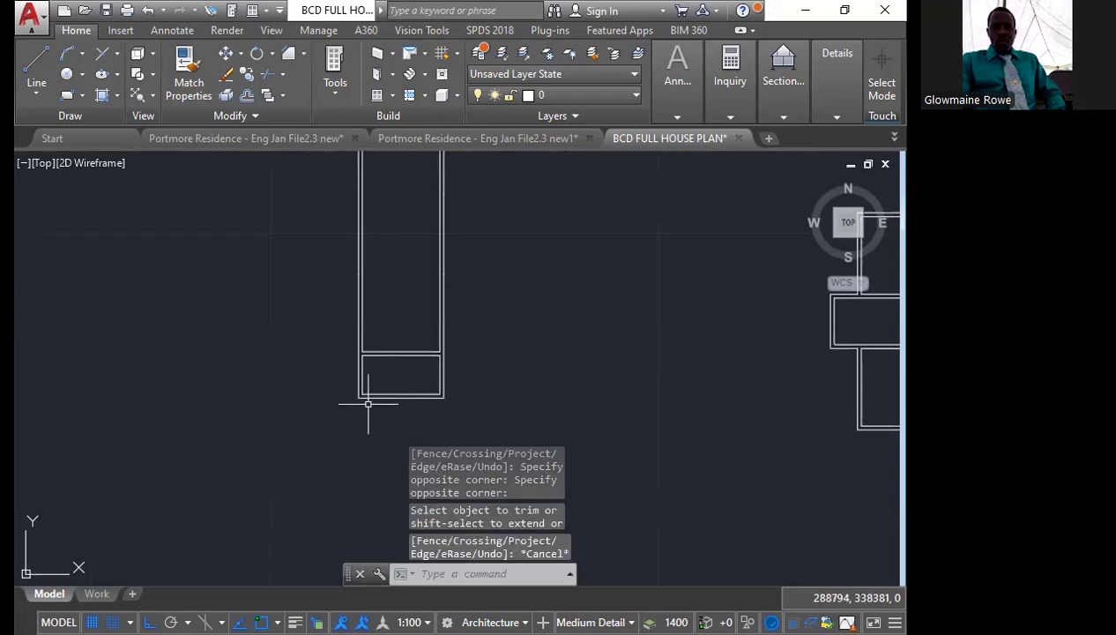
# Explode the outer wall polyline of the upper outline into separate lines
pyautogui.scroll(-4, 369, 403)
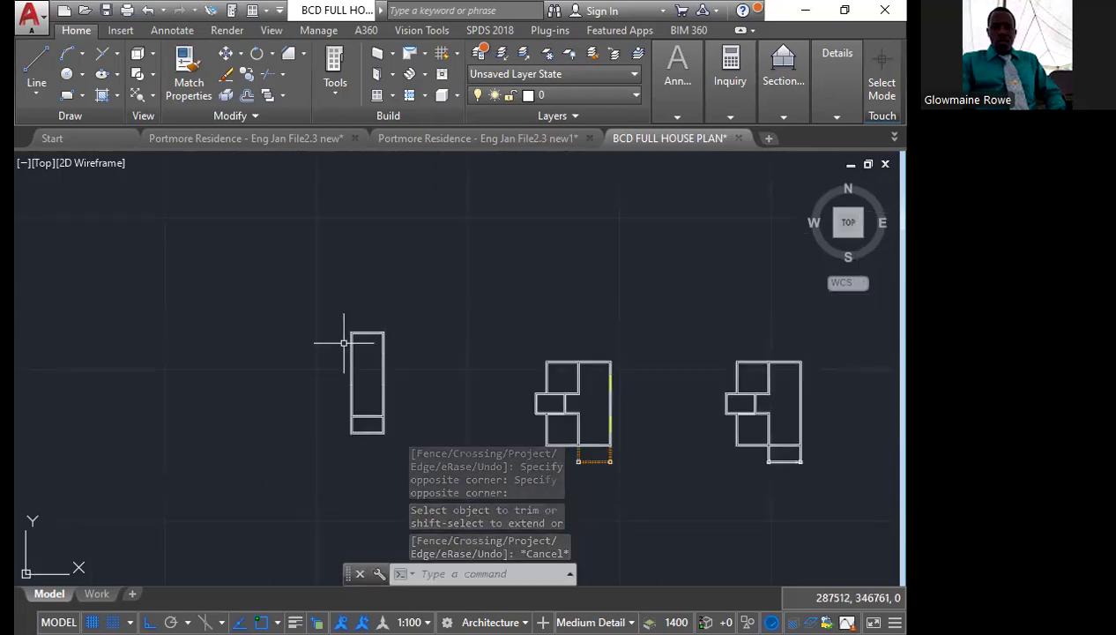
pyautogui.scroll(5, 344, 343)
pyautogui.click(368, 414)
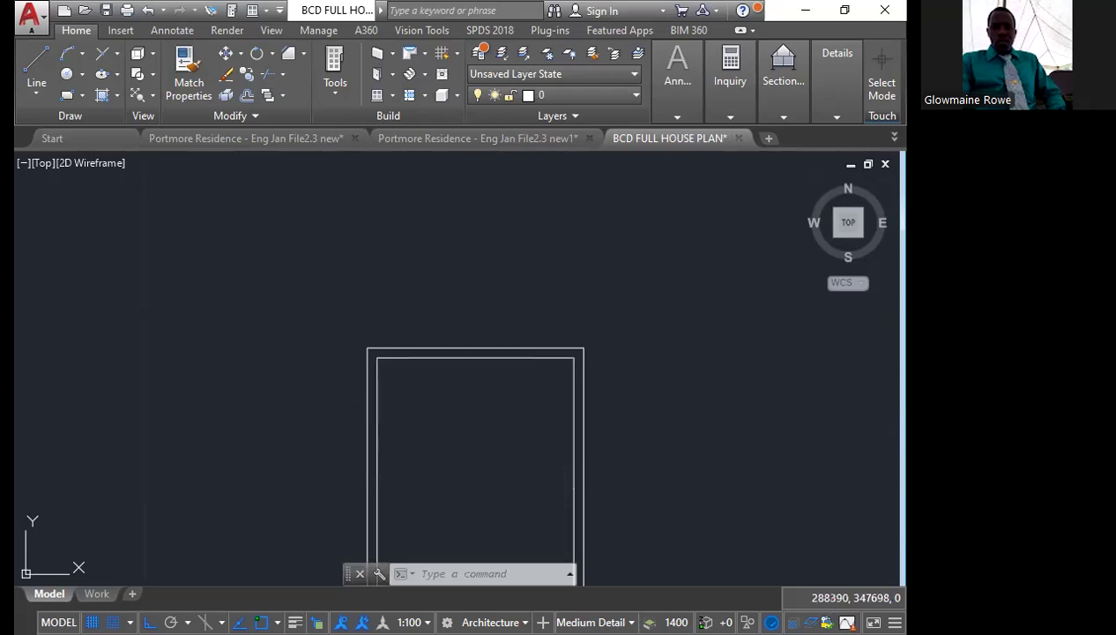
pyautogui.click(224, 97)
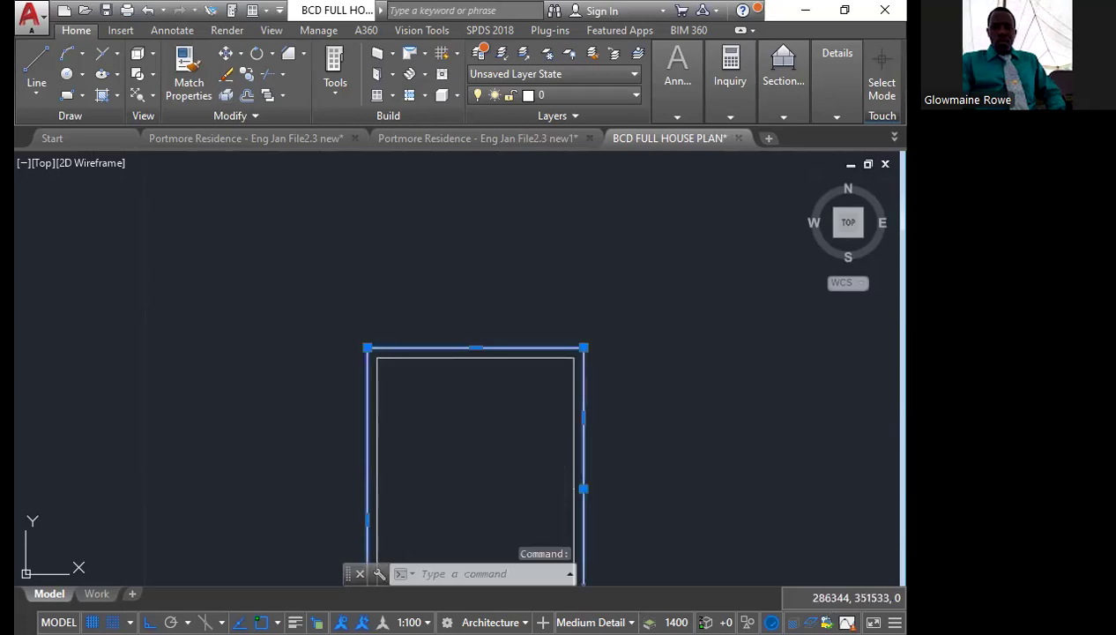
pyautogui.scroll(-4, 338, 291)
pyautogui.click(349, 373)
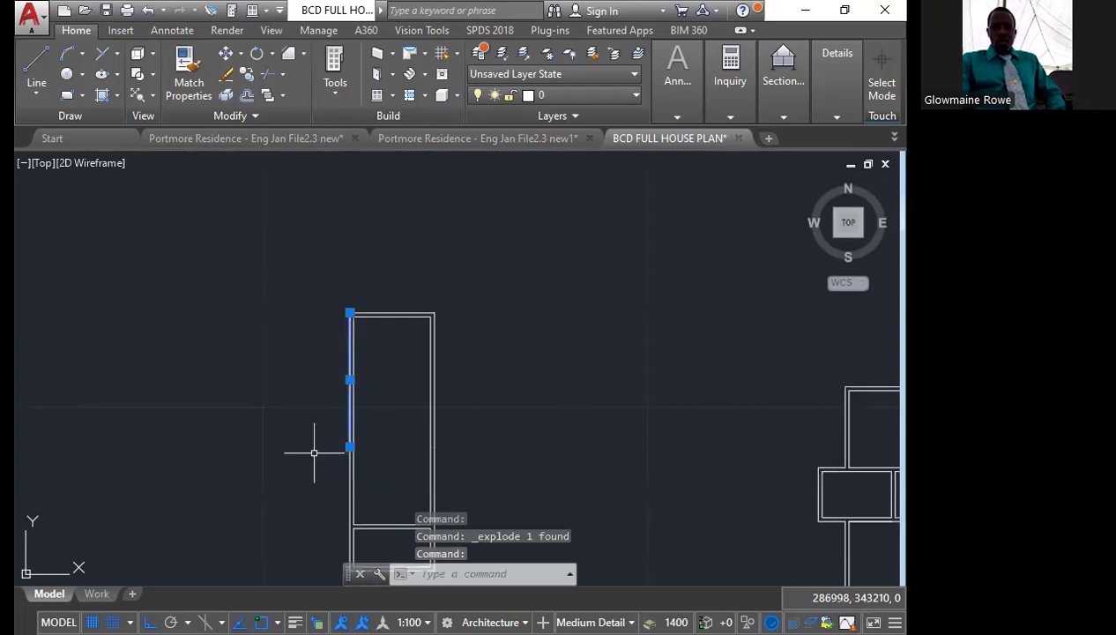
pyautogui.moveTo(315, 435); pyautogui.dragTo(283, 375, button='middle')
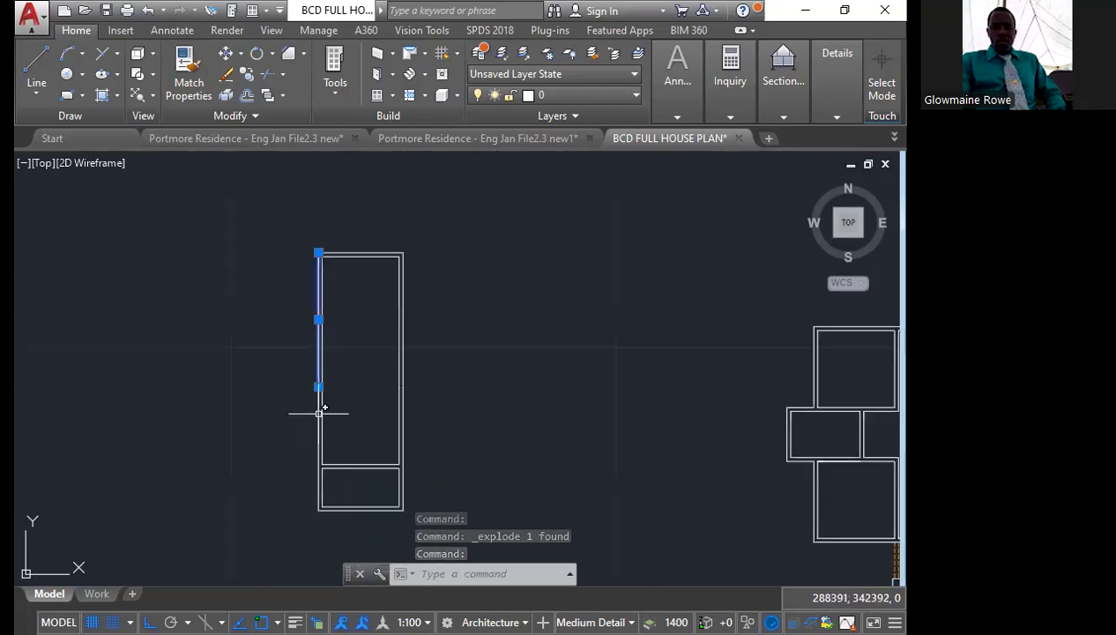
pyautogui.click(319, 412)
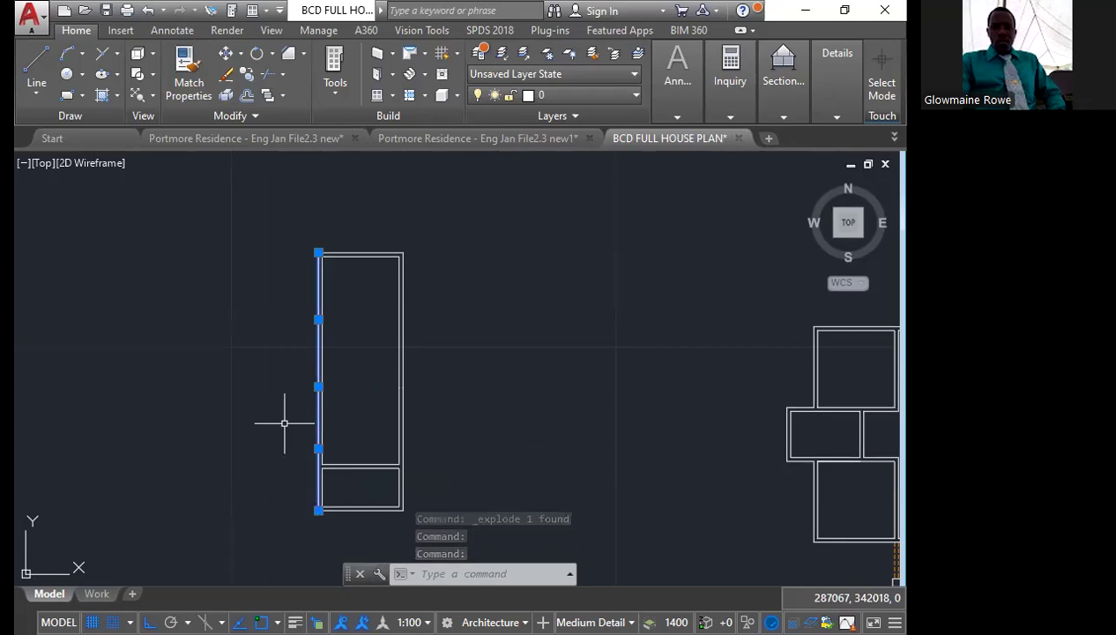
pyautogui.press('Escape')
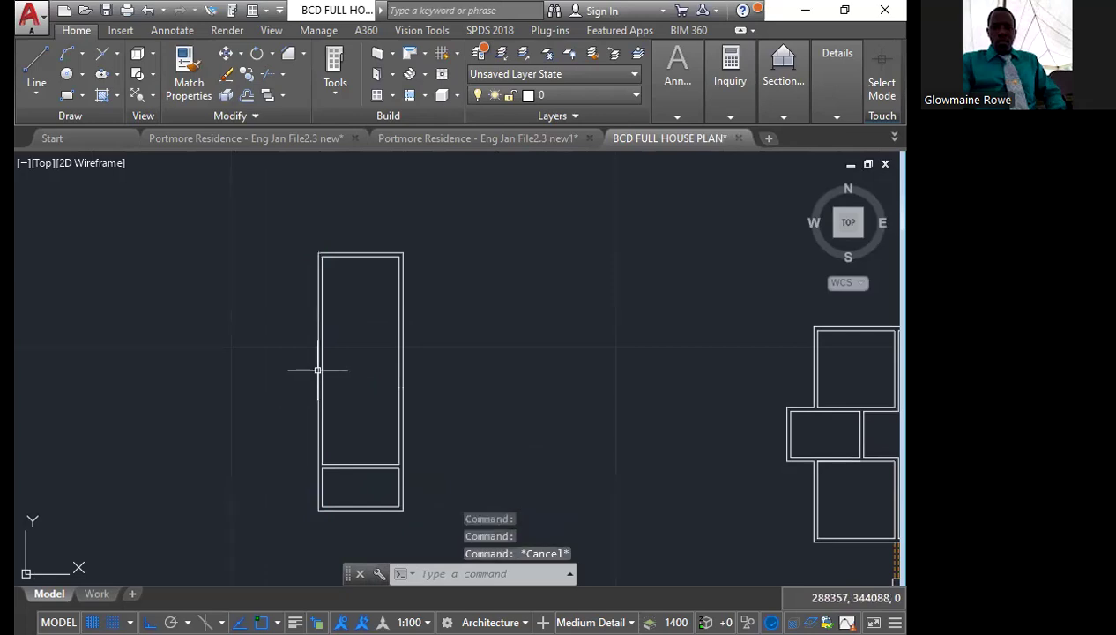
pyautogui.click(318, 369)
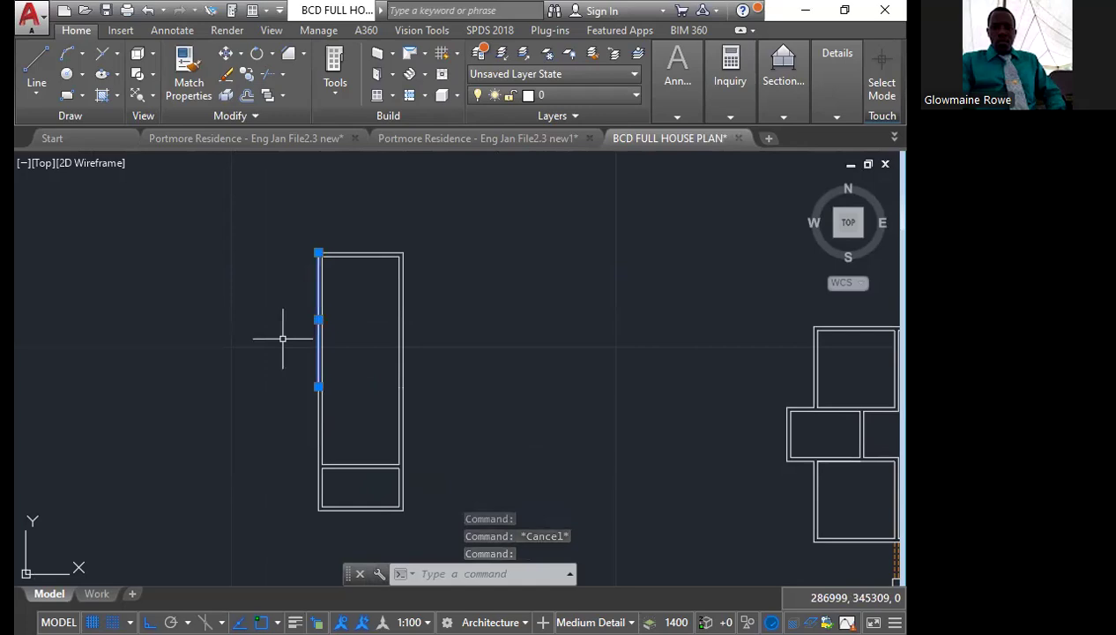
pyautogui.write('300')
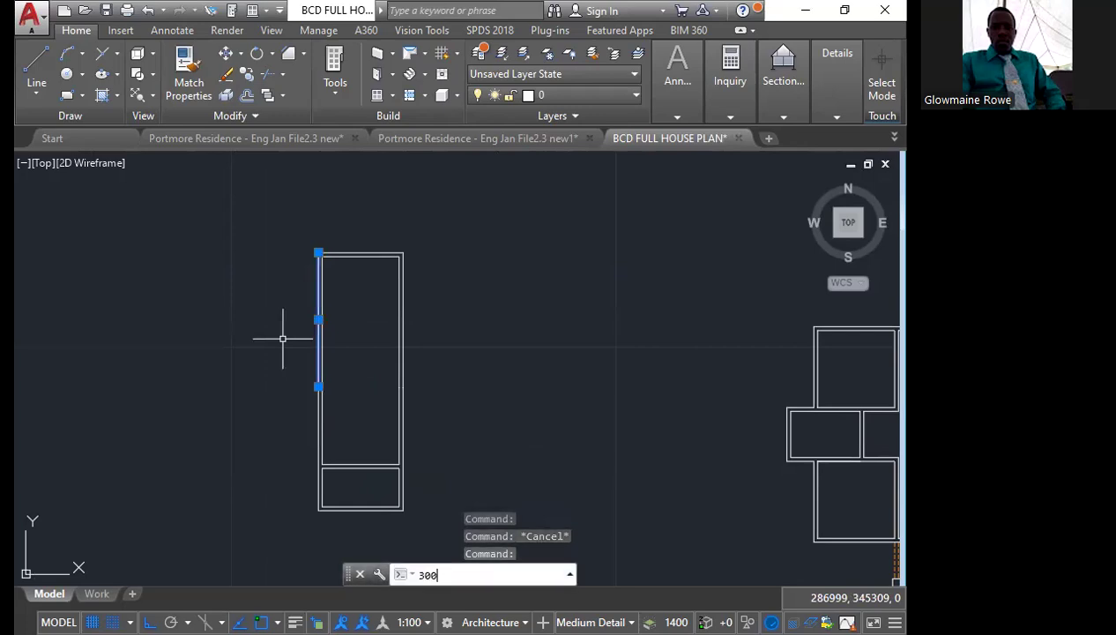
pyautogui.write('0')
pyautogui.press('Return')
pyautogui.press('Escape')
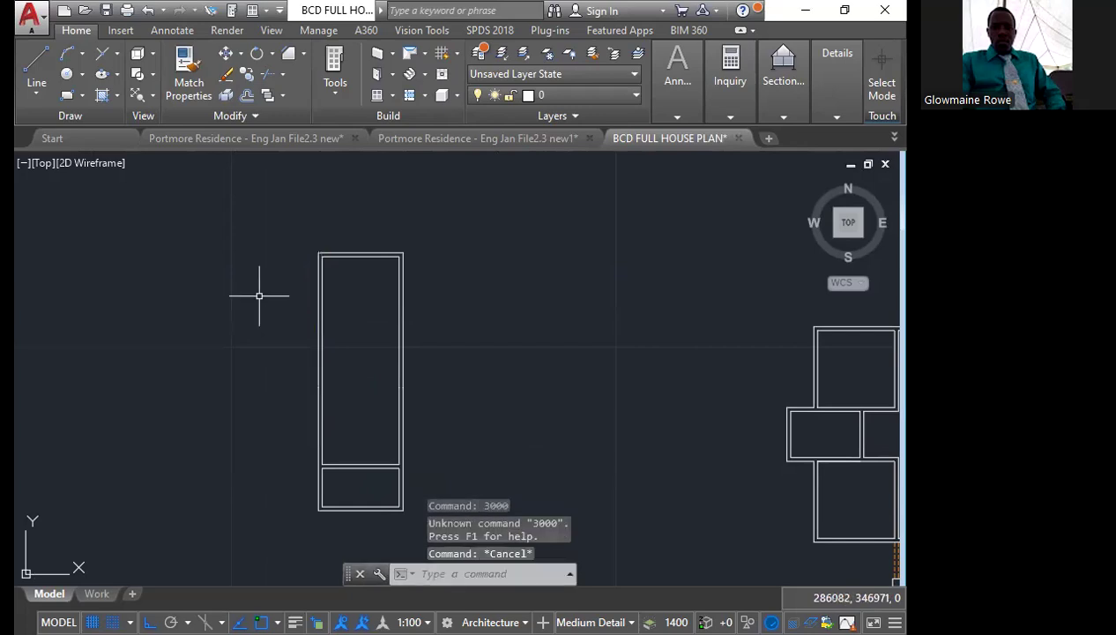
# Offset the outer left wall line of the upper outline 3000 outward to the left
pyautogui.write('offset')
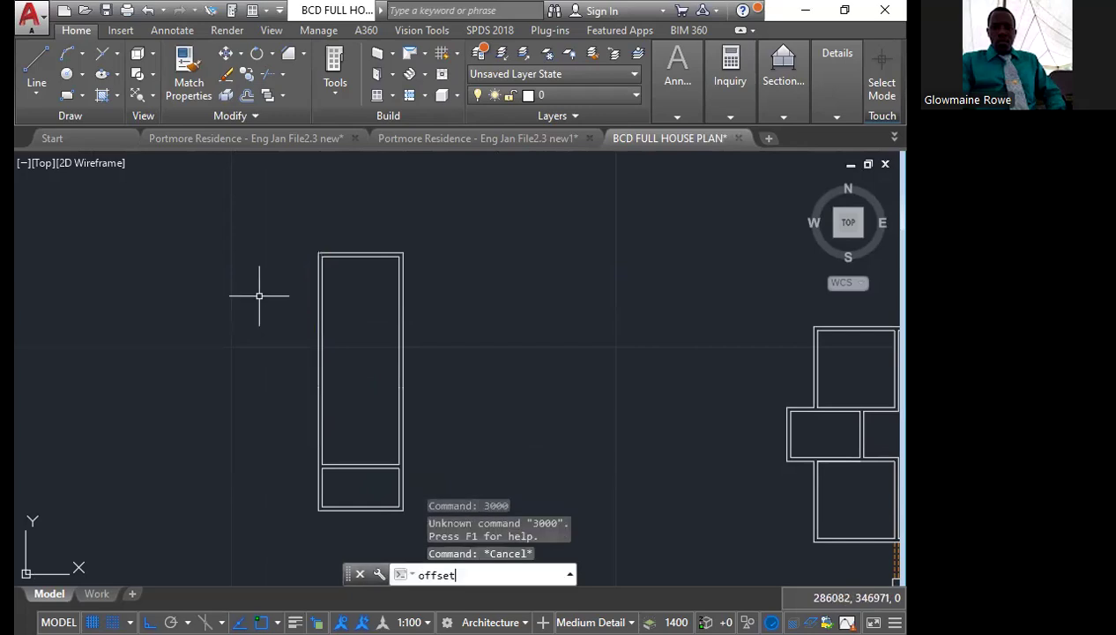
pyautogui.press('Return')
pyautogui.write('3000')
pyautogui.press('Return')
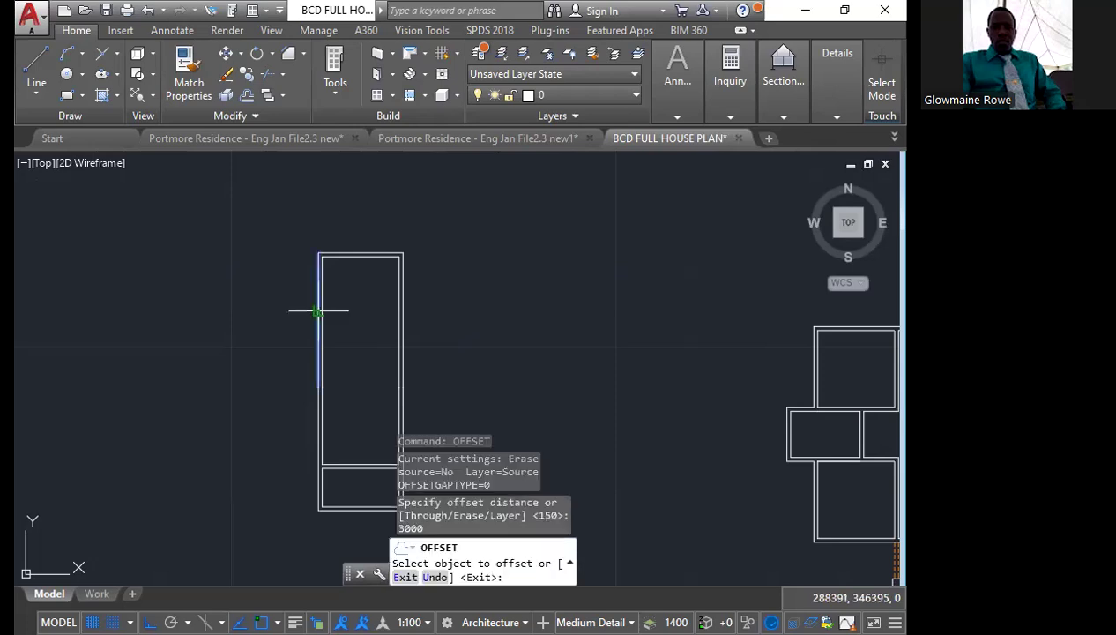
pyautogui.click(319, 310)
pyautogui.click(264, 322)
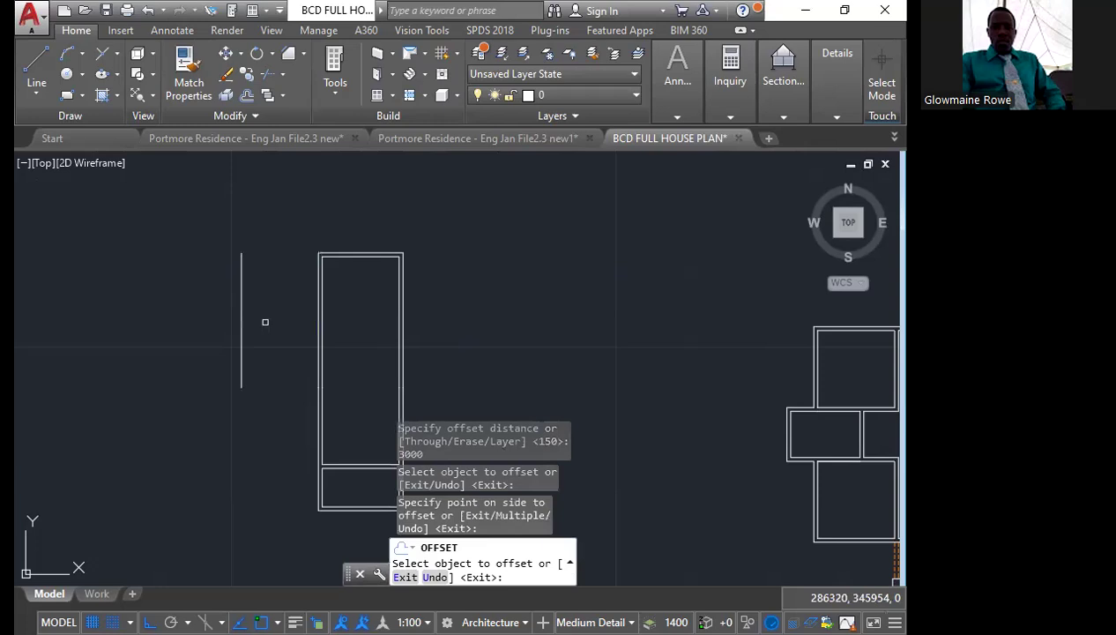
pyautogui.press('Escape')
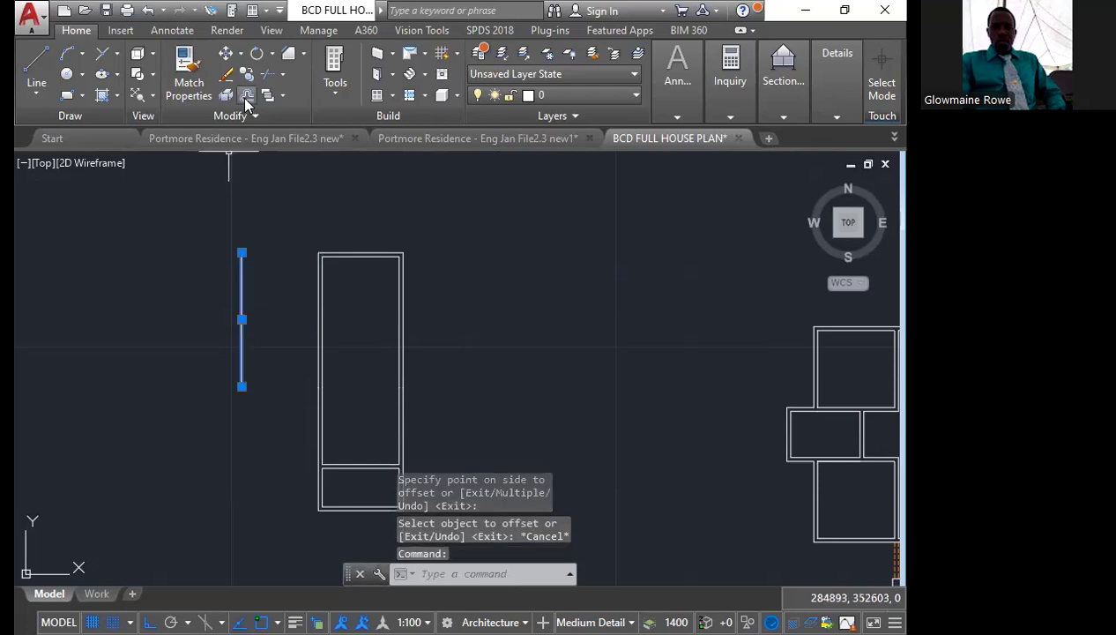
# Offset the new left line 150 further outward to form the wall thickness
pyautogui.press('Escape')
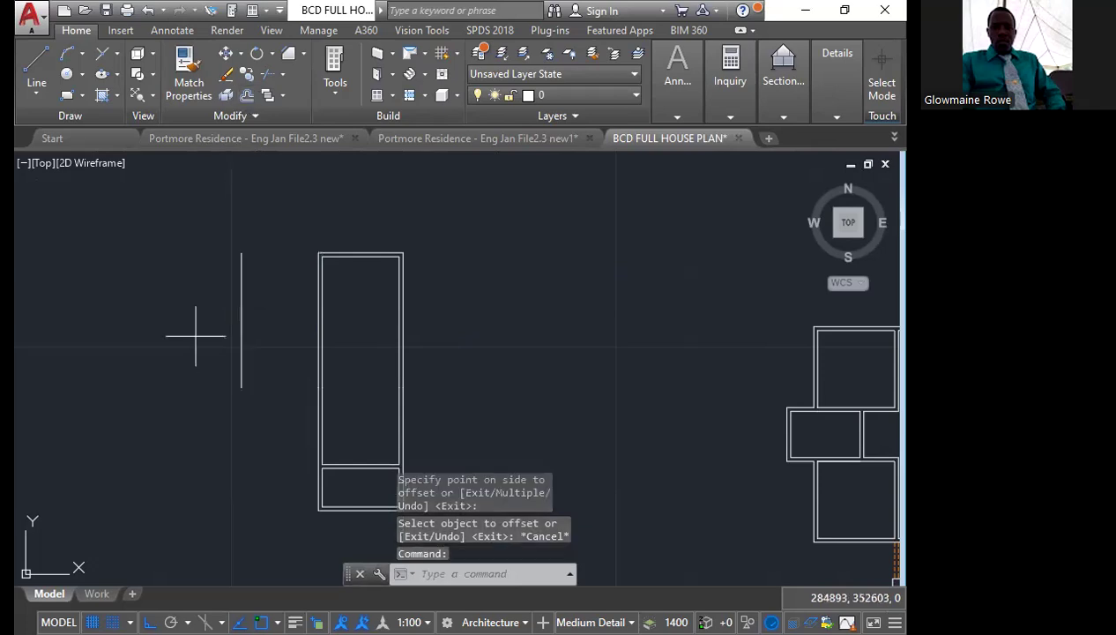
pyautogui.press('Return')
pyautogui.write('14')
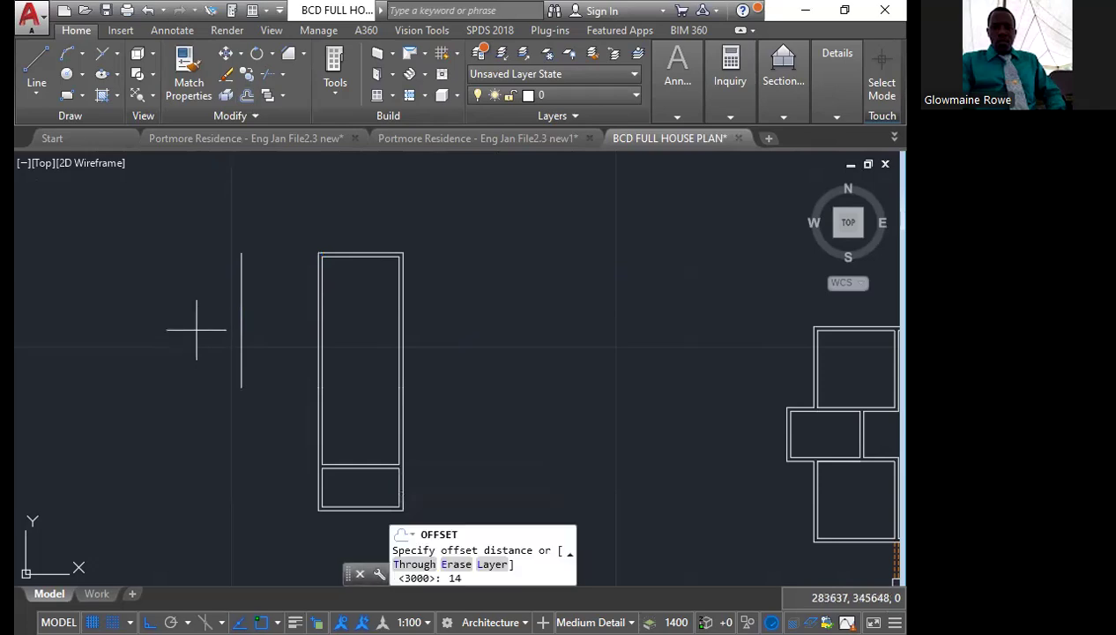
pyautogui.press('BackSpace')
pyautogui.press('BackSpace')
pyautogui.write('150')
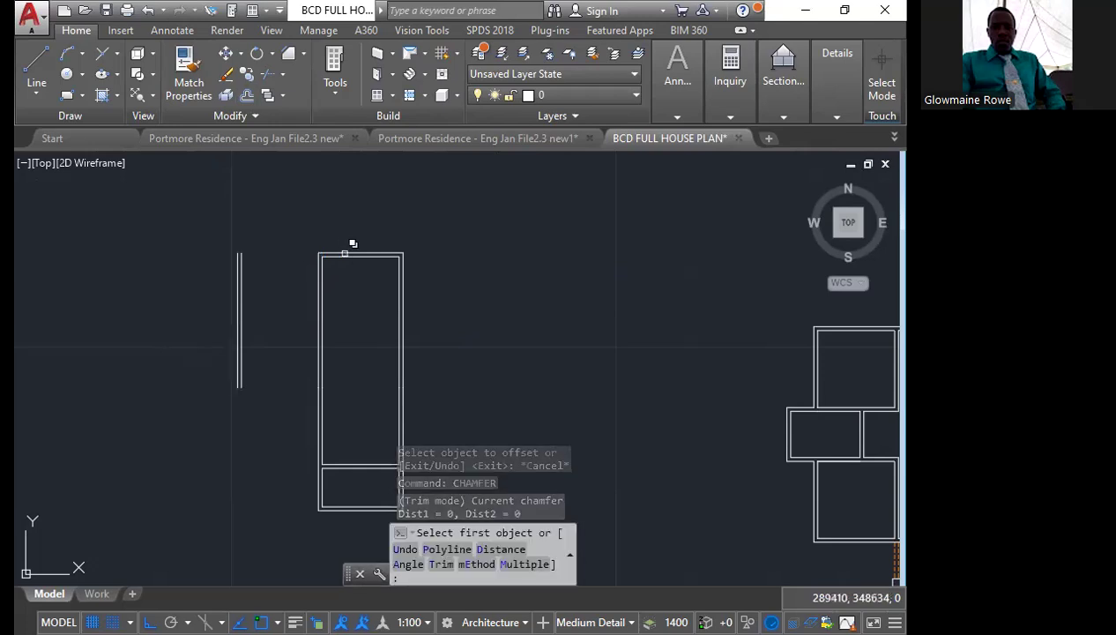
# Chamfer with zero distances the outer top wall line to the outermost new left wall line
pyautogui.click(345, 254)
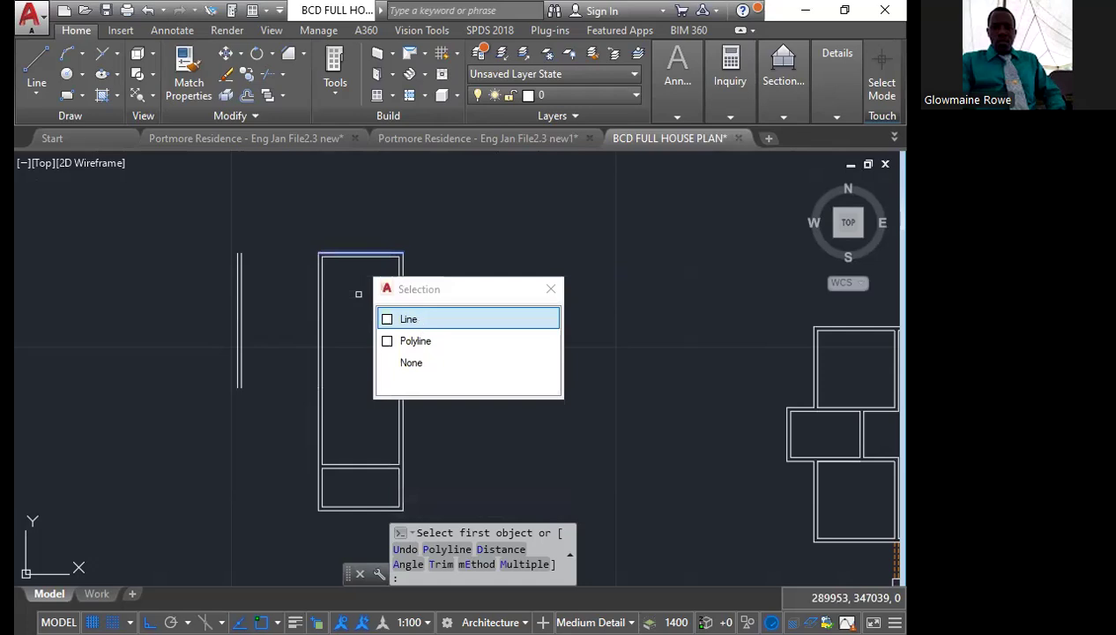
pyautogui.click(408, 319)
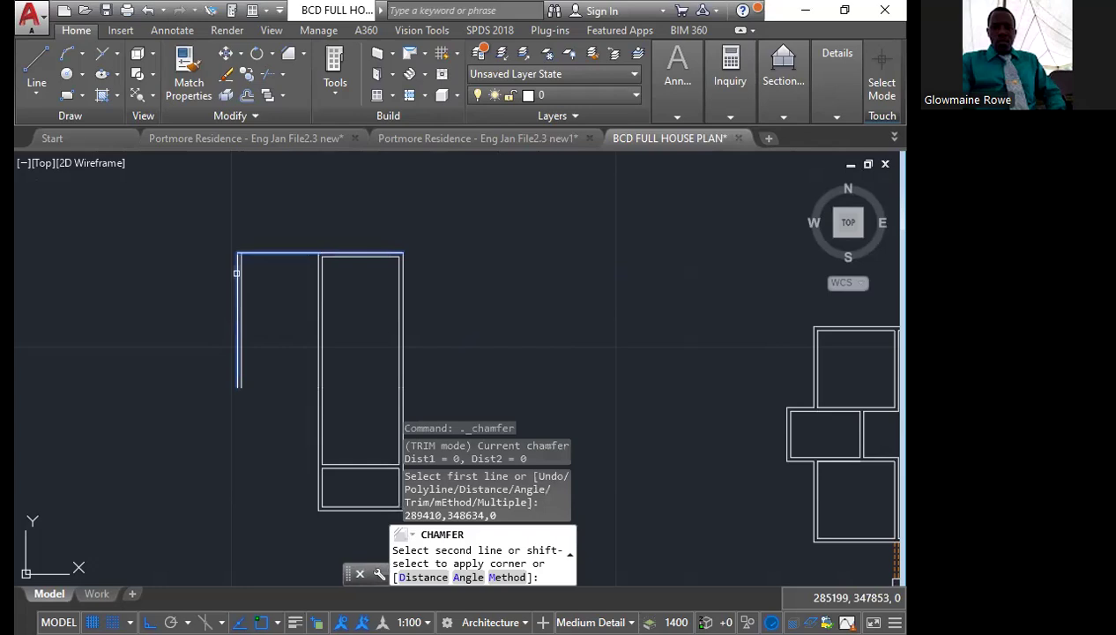
pyautogui.click(236, 273)
# Try to chamfer the unexploded inner wall polyline to the inner new left line, then undo it
pyautogui.press('Return')
pyautogui.scroll(2, 277, 268)
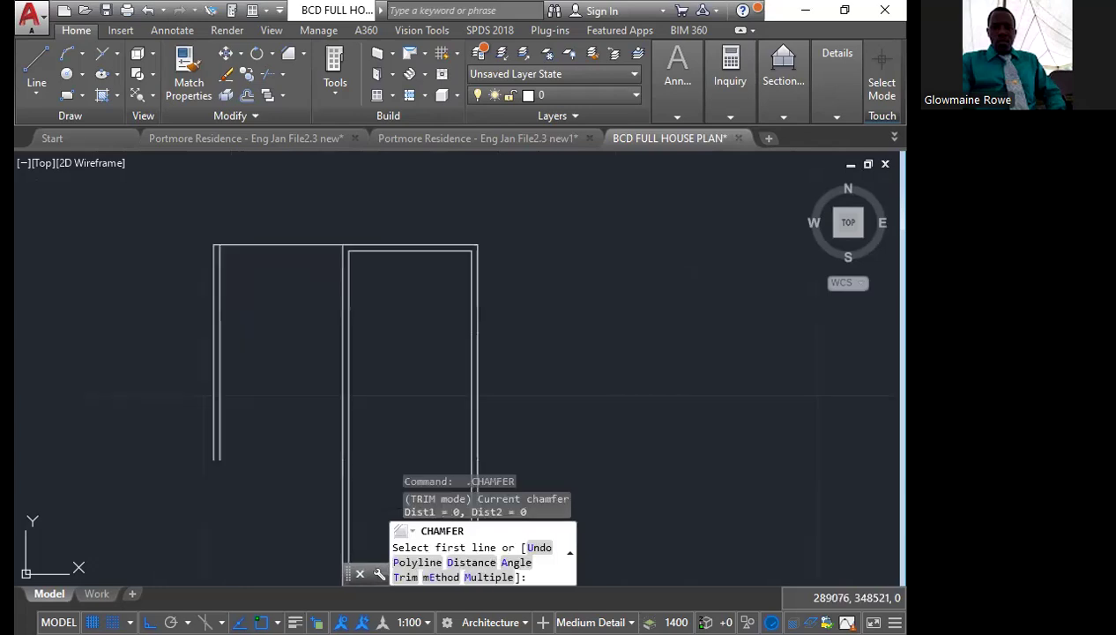
pyautogui.click(220, 301)
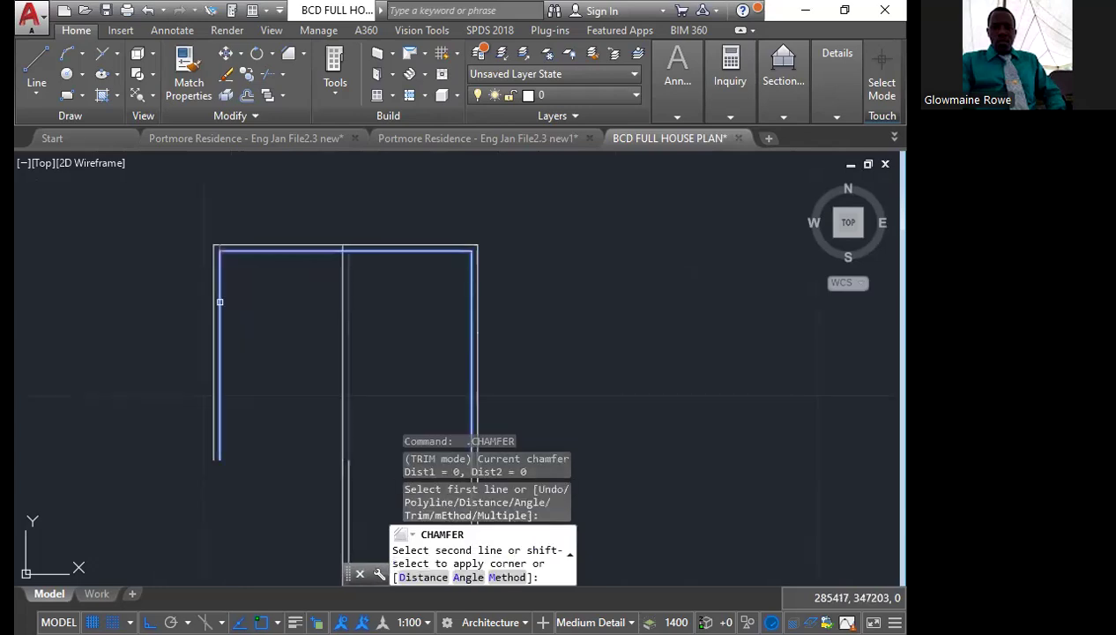
pyautogui.press('Escape')
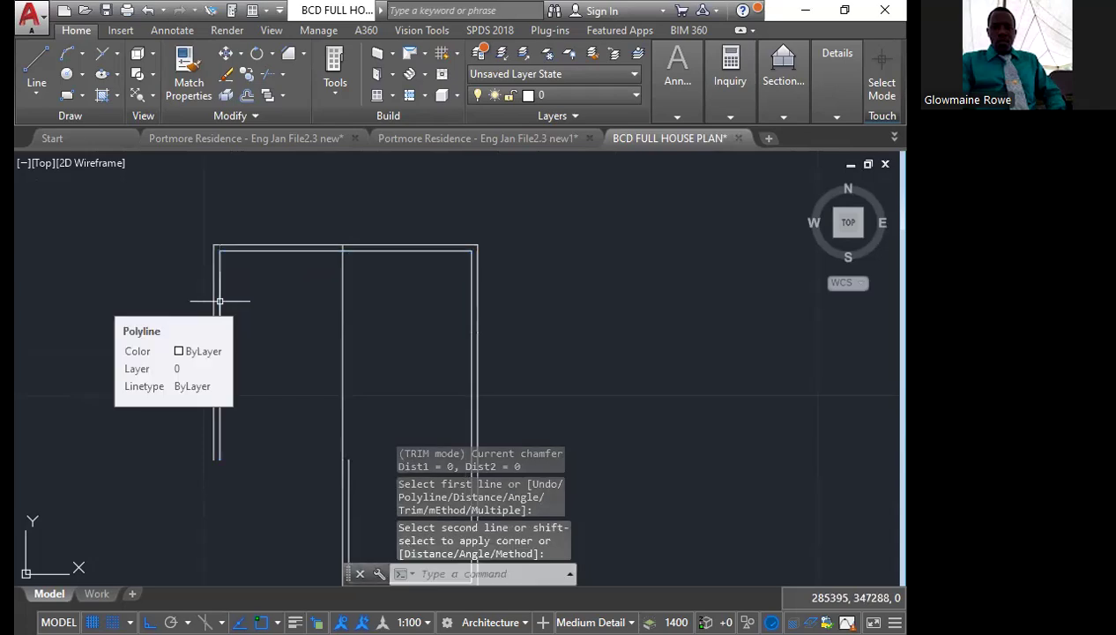
pyautogui.hotkey('ctrl', 'z')
# Explode the inner wall polyline of the upper outline into separate lines
pyautogui.scroll(2, 328, 281)
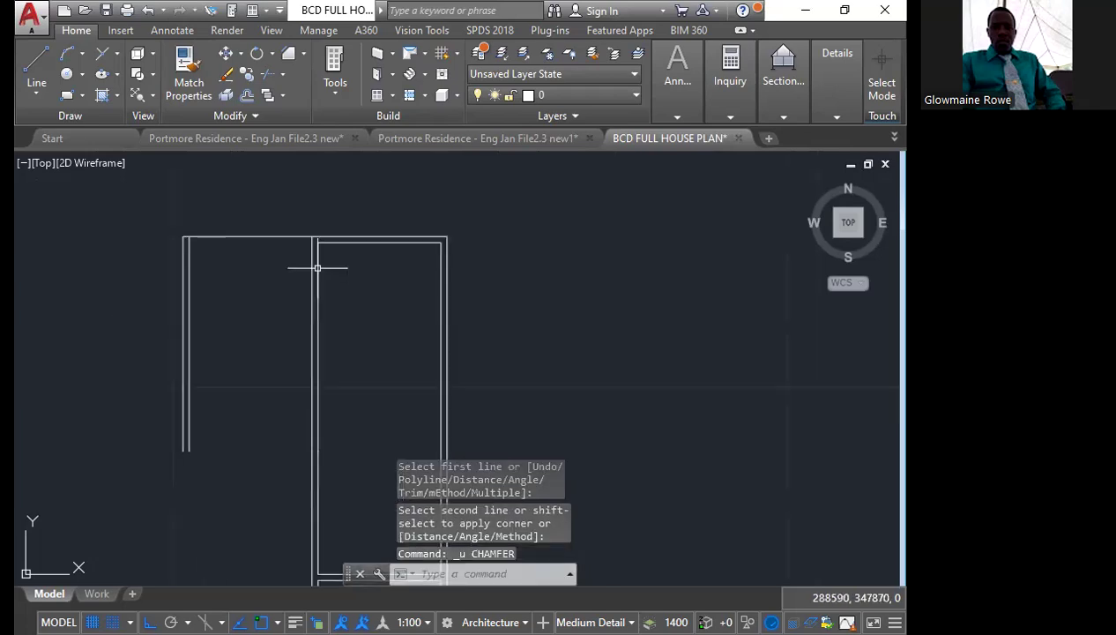
pyautogui.click(316, 267)
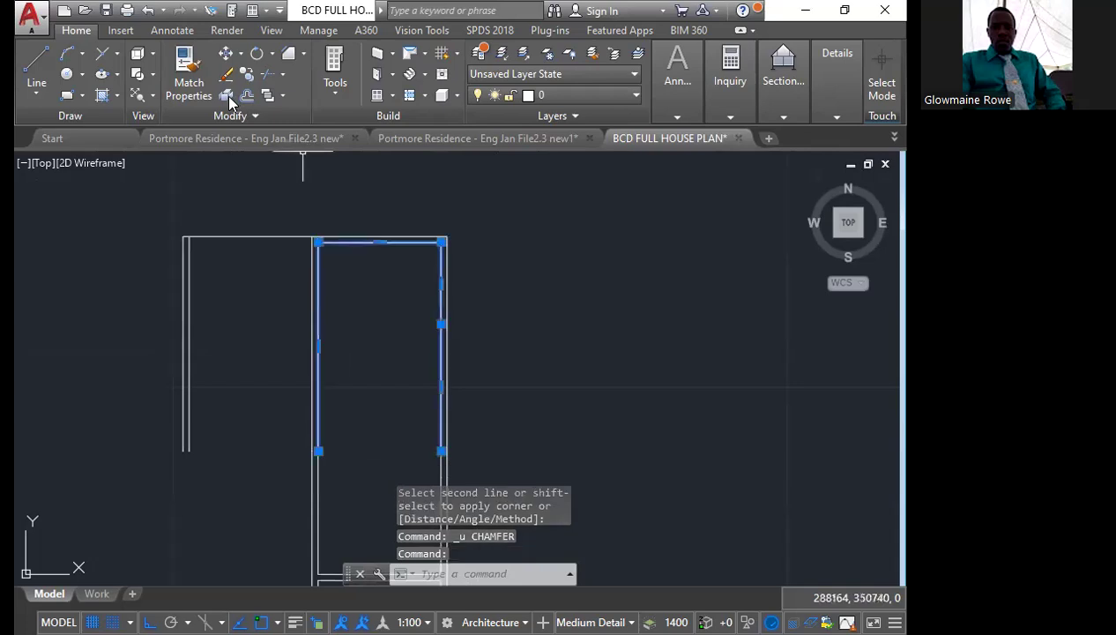
pyautogui.press('Escape')
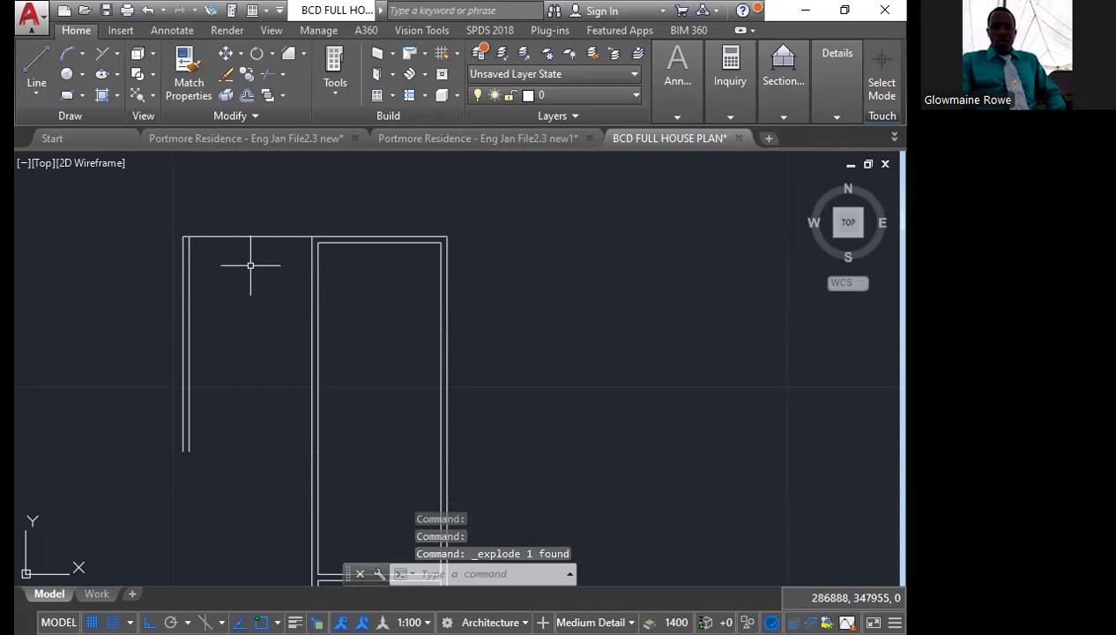
# Chamfer with zero distances the inner top wall line to the inner line of the new left wall
pyautogui.write('chamfer')
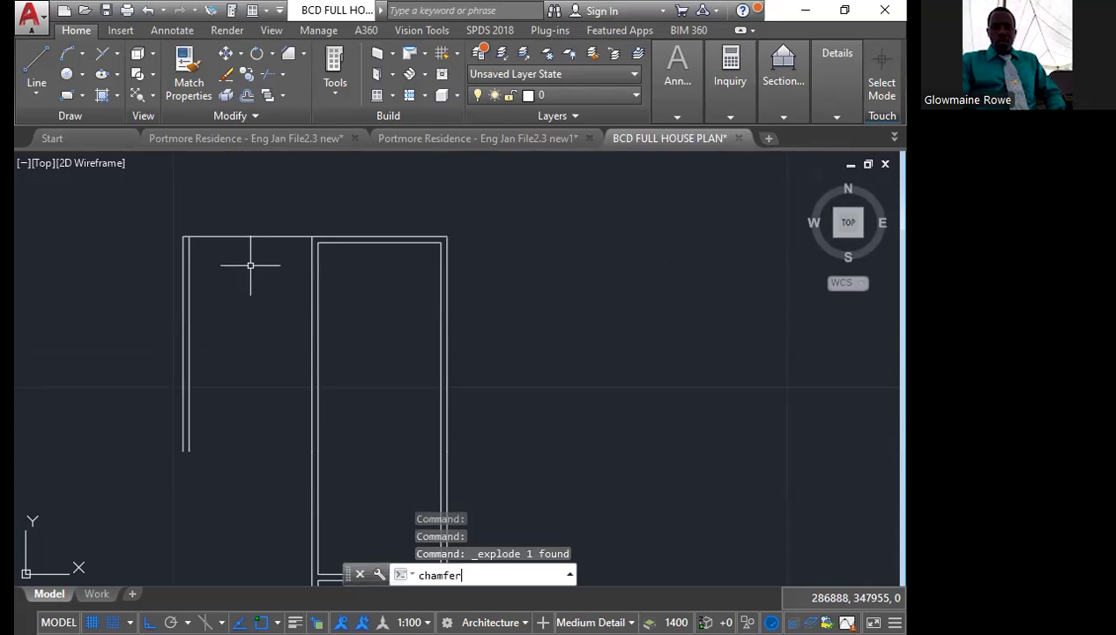
pyautogui.press('Return')
pyautogui.click(338, 243)
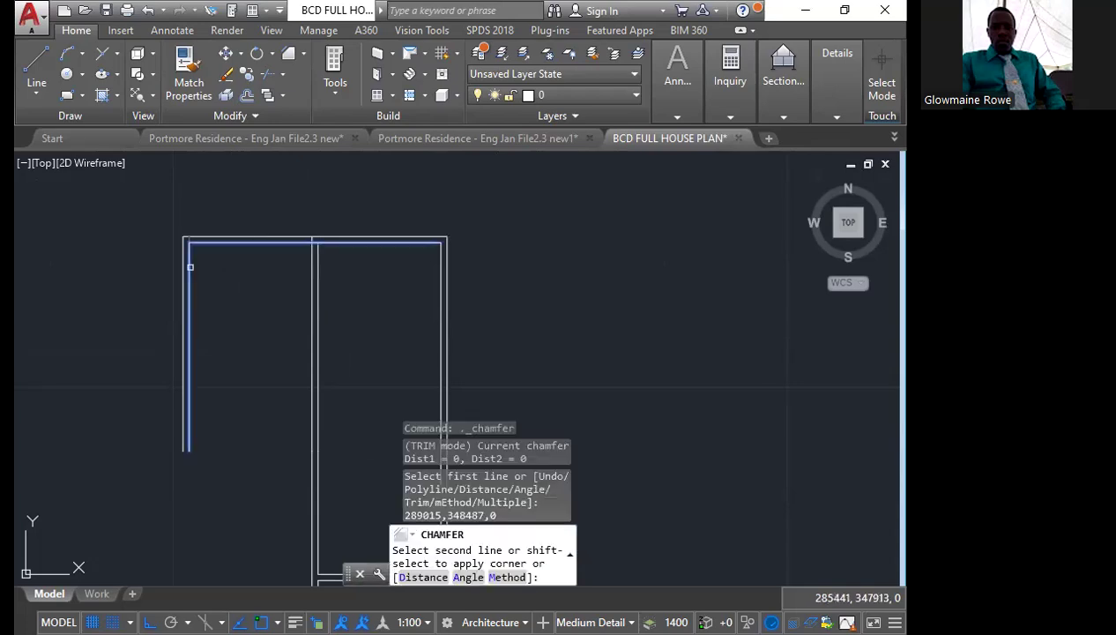
pyautogui.click(189, 266)
# Chamfer with zero distances the lower ends of the new left wall's outer and inner lines to the matching partition lines above the bottom room
pyautogui.scroll(-4, 269, 296)
pyautogui.scroll(3, 268, 302)
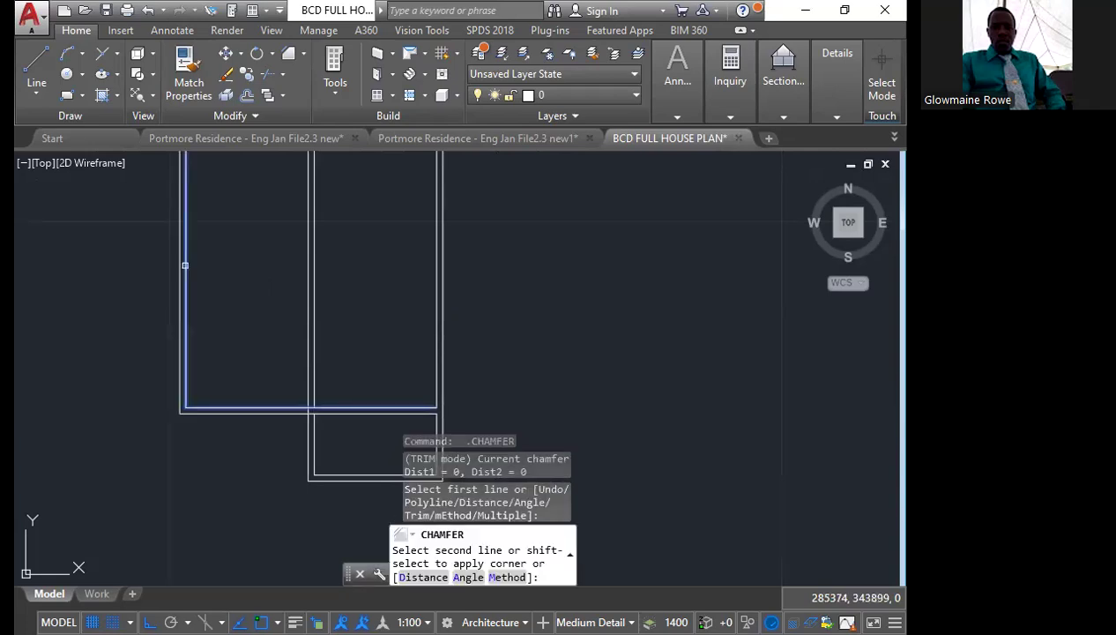
pyautogui.click(185, 264)
# Trim the overlapping line segments where the middle wall crosses the partition above the bottom room
pyautogui.scroll(-2, 286, 344)
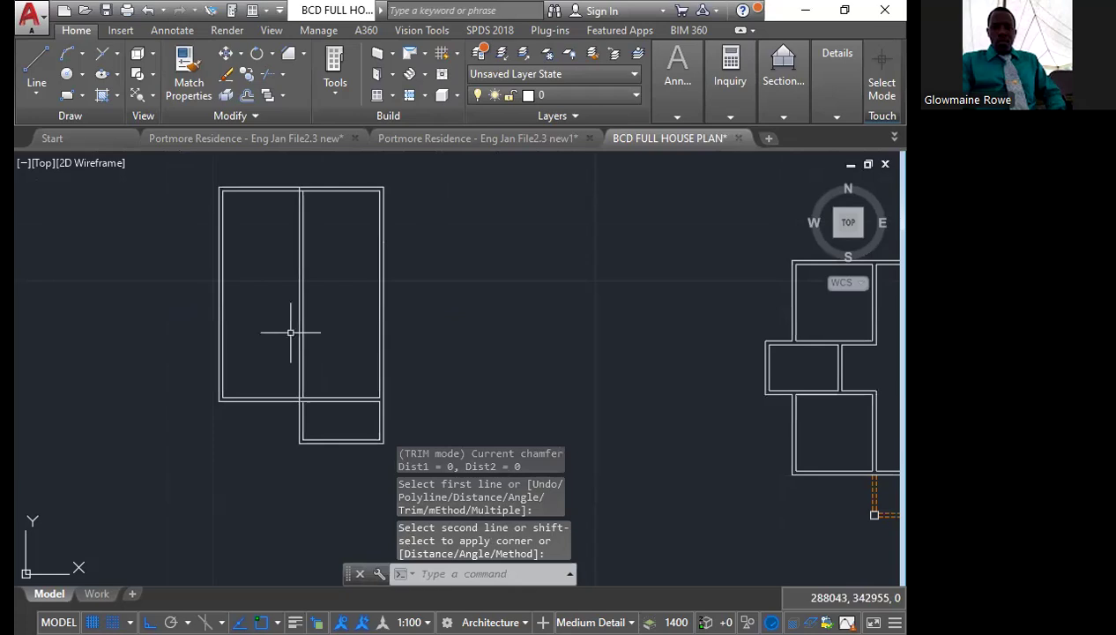
pyautogui.write('tr')
pyautogui.press('Return')
pyautogui.scroll(8, 273, 370)
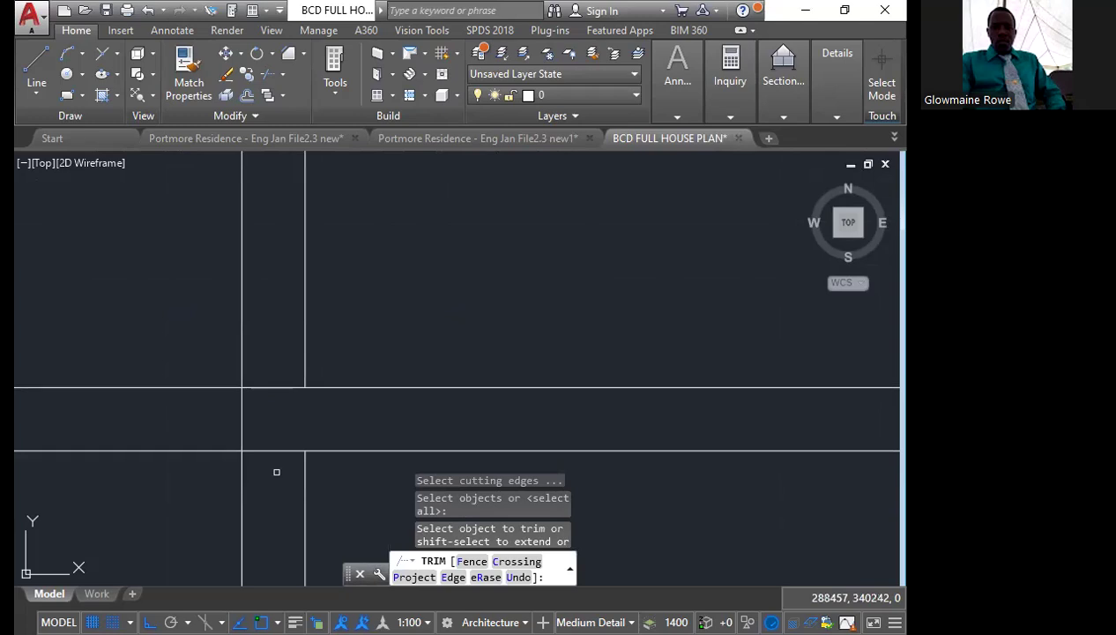
pyautogui.click(275, 451)
pyautogui.click(274, 387)
pyautogui.click(242, 419)
# Trim the overlapping line segments where the middle wall meets the top wall
pyautogui.scroll(-8, 270, 528)
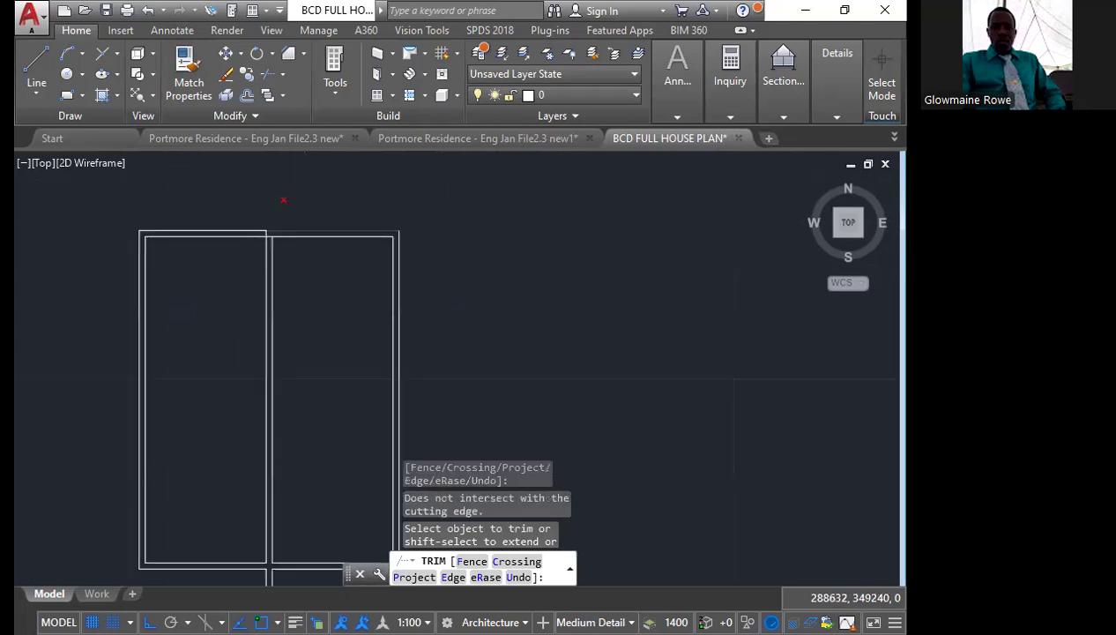
pyautogui.scroll(5, 274, 220)
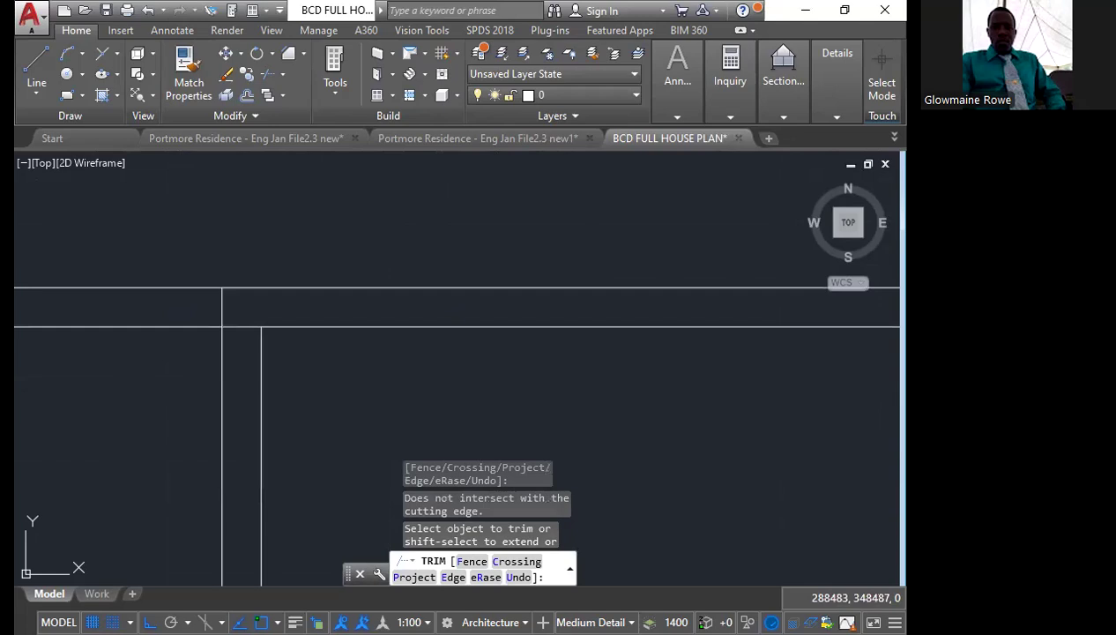
pyautogui.scroll(-5, 243, 338)
pyautogui.click(235, 346)
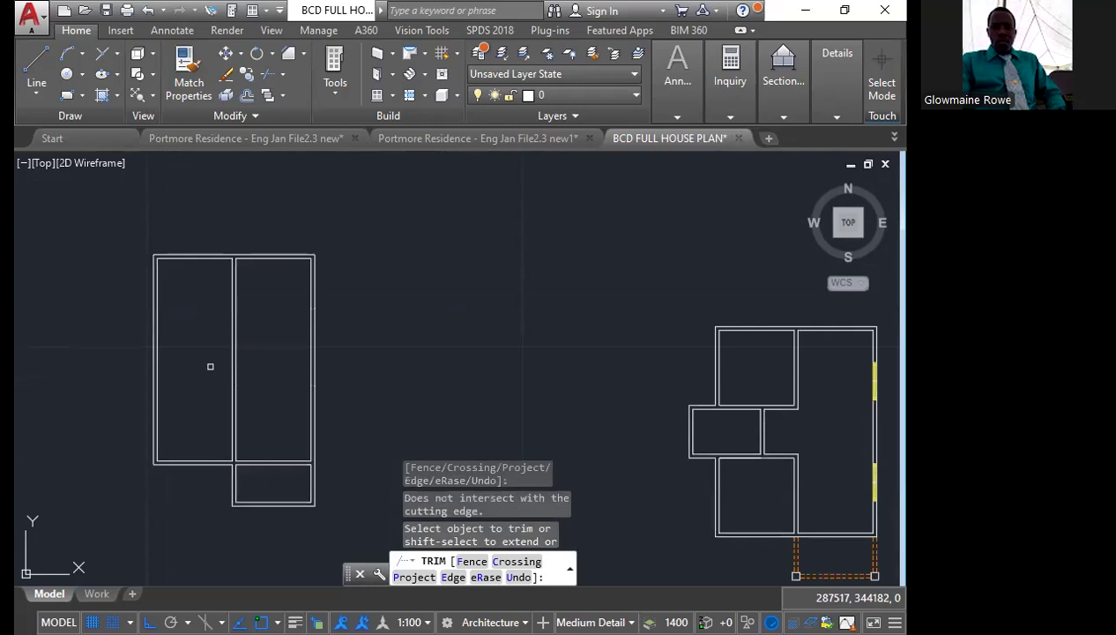
pyautogui.press('Escape')
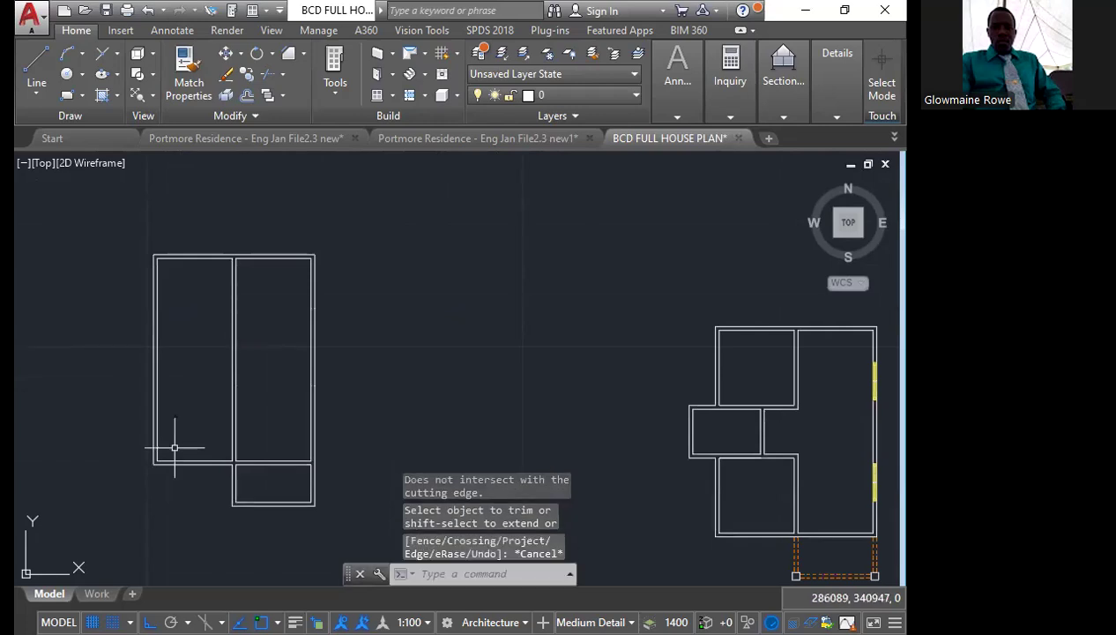
# Offset the inner bottom and inner top wall lines of the left room 3000 inward
pyautogui.scroll(4, 174, 447)
pyautogui.click(187, 476)
pyautogui.press('Escape')
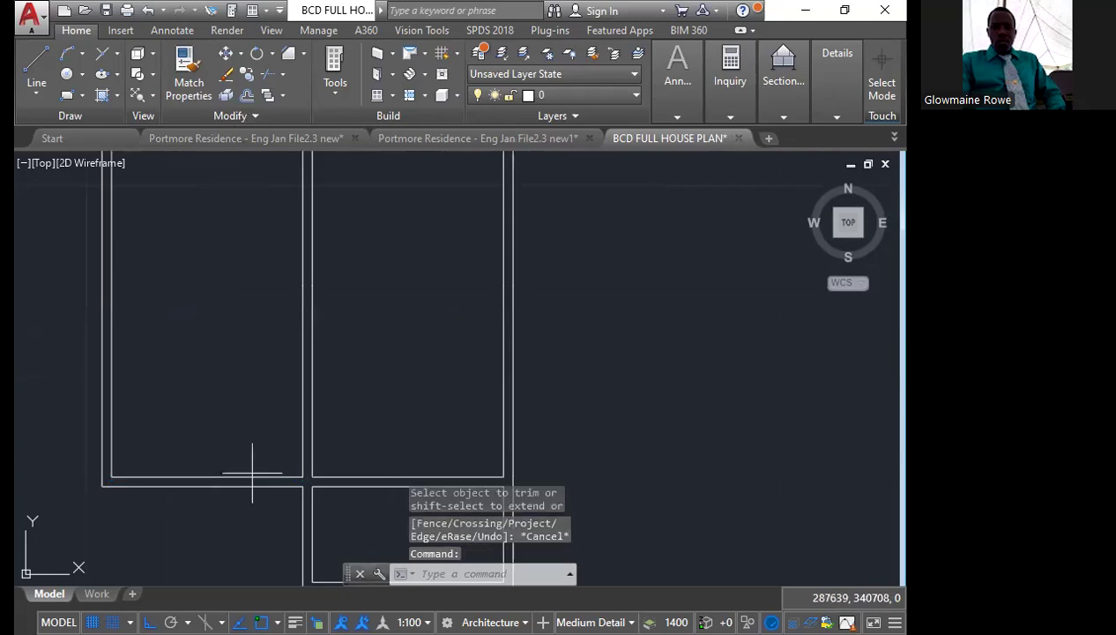
pyautogui.scroll(-4, 252, 473)
pyautogui.write('o')
pyautogui.press('space')
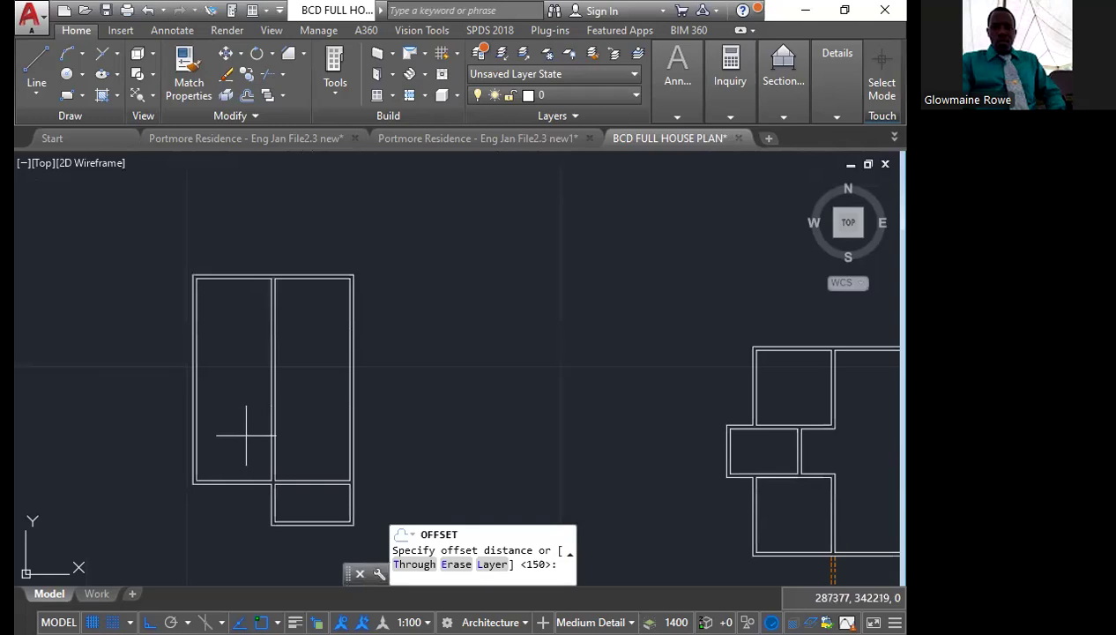
pyautogui.write('3000')
pyautogui.press('Return')
pyautogui.click(244, 481)
pyautogui.click(244, 435)
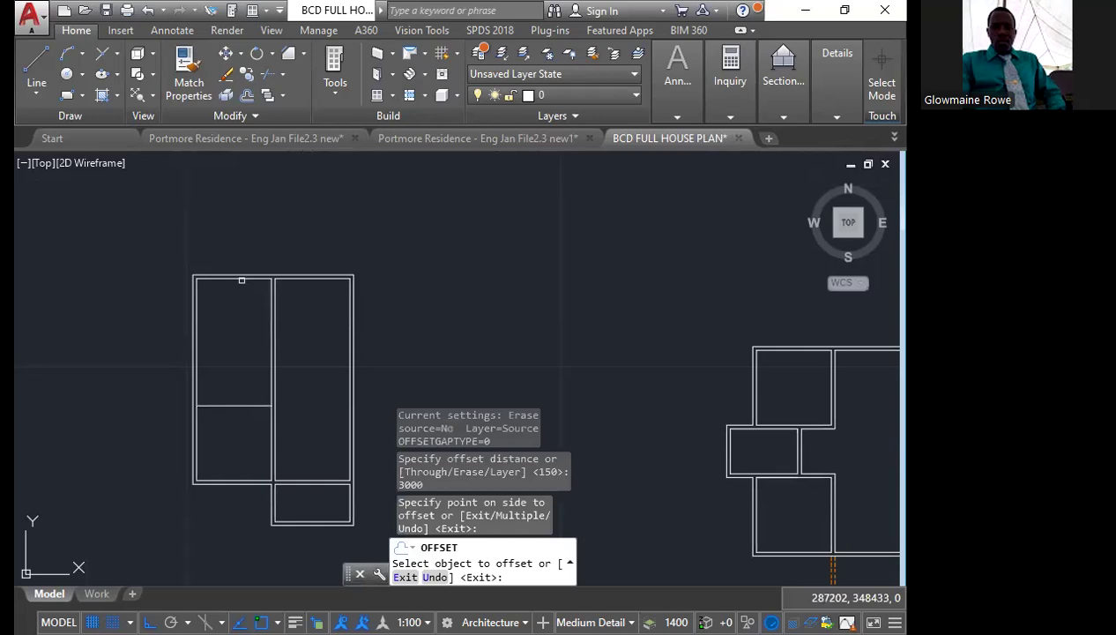
pyautogui.press('Escape')
# Offset both new partition lines in the left room 150 toward each other
pyautogui.scroll(2, 250, 375)
pyautogui.scroll(2, 252, 366)
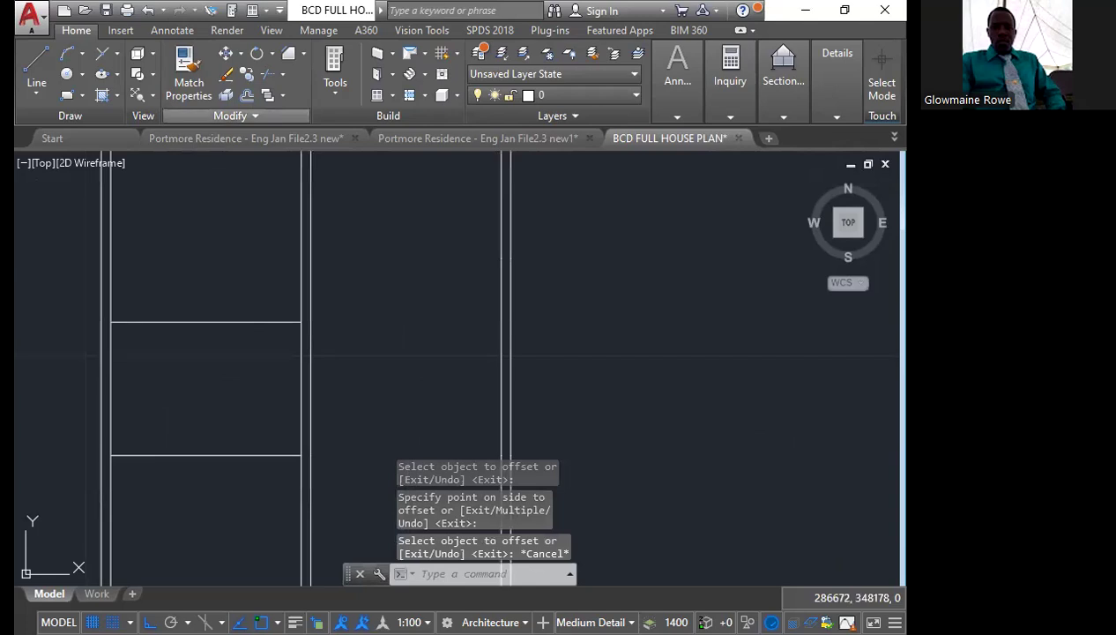
pyautogui.press('Return')
pyautogui.write('150')
pyautogui.press('Return')
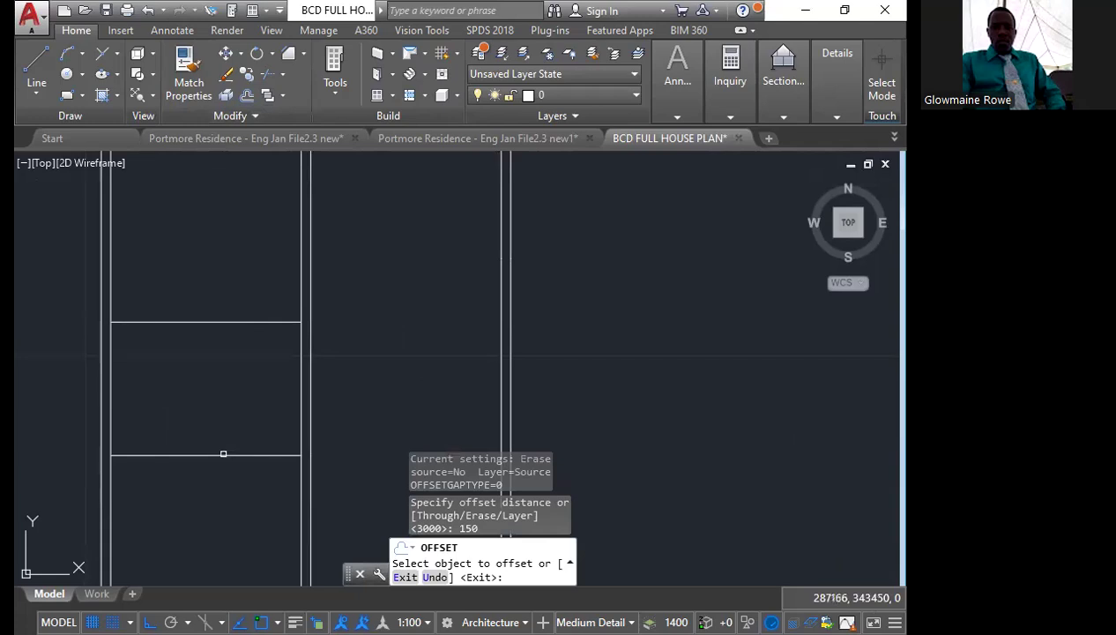
pyautogui.click(223, 453)
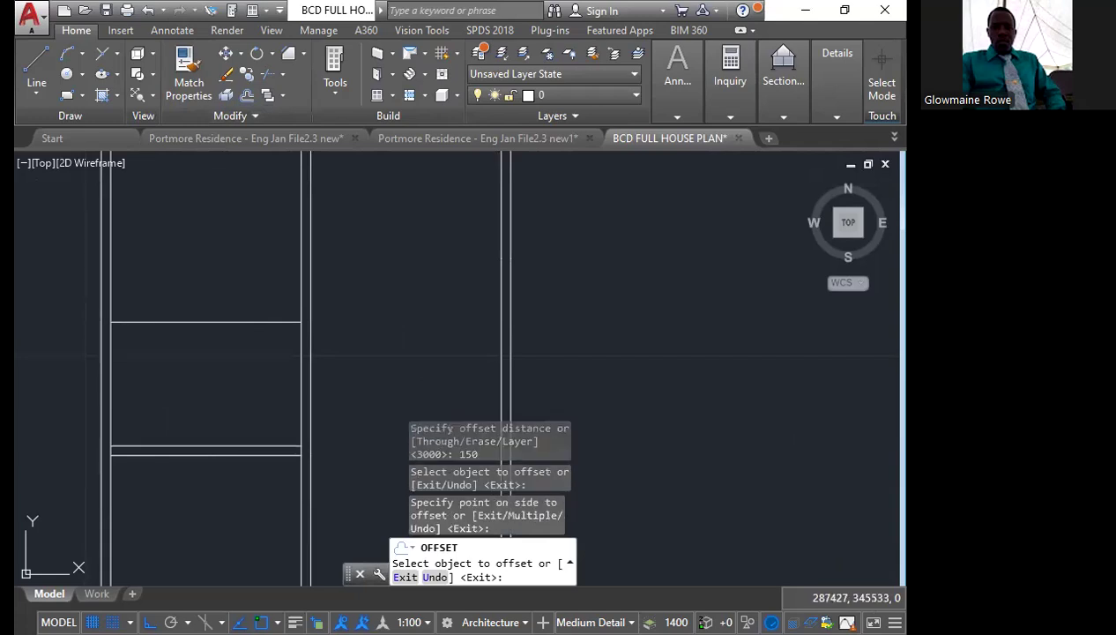
pyautogui.press('Escape')
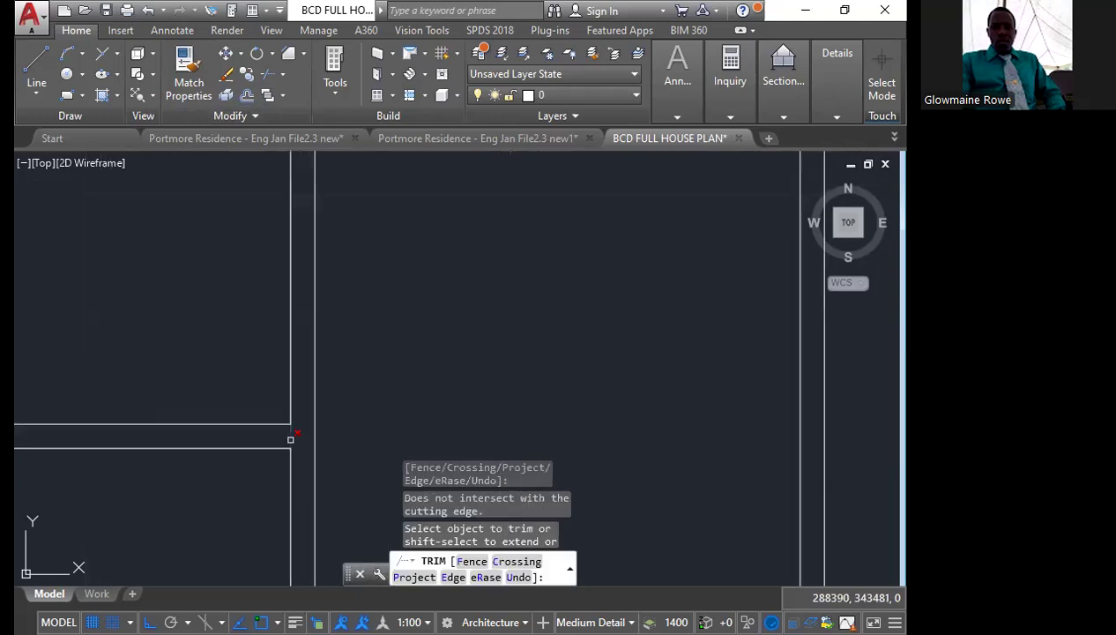
# Trim the wall line segments between the partition lines where the left room's two partitions meet the side walls
pyautogui.scroll(-2, 291, 439)
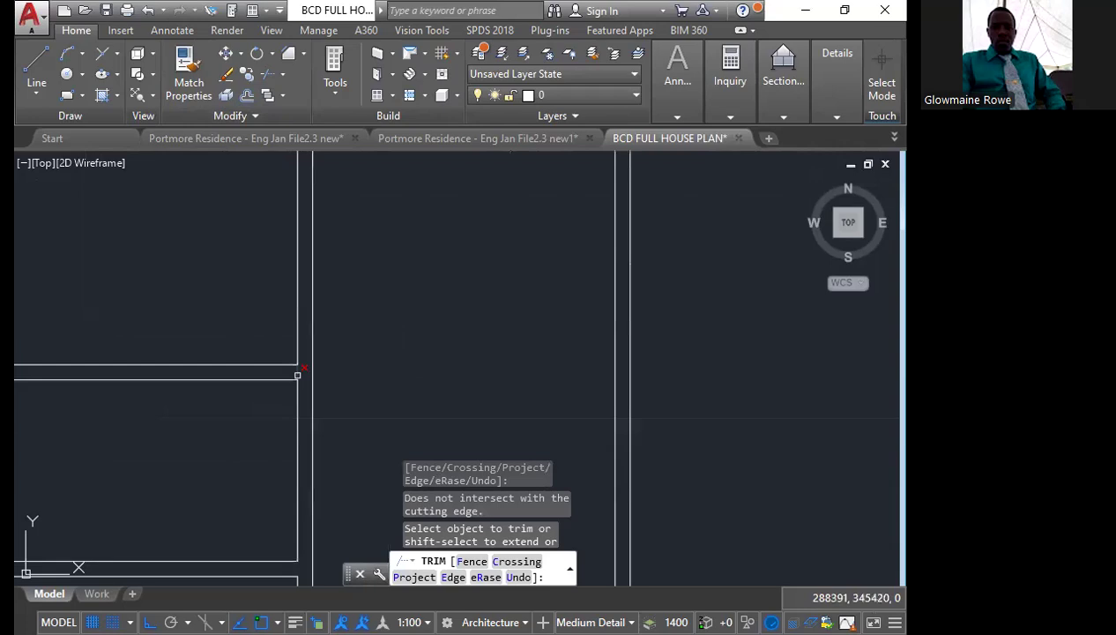
pyautogui.scroll(2, 195, 394)
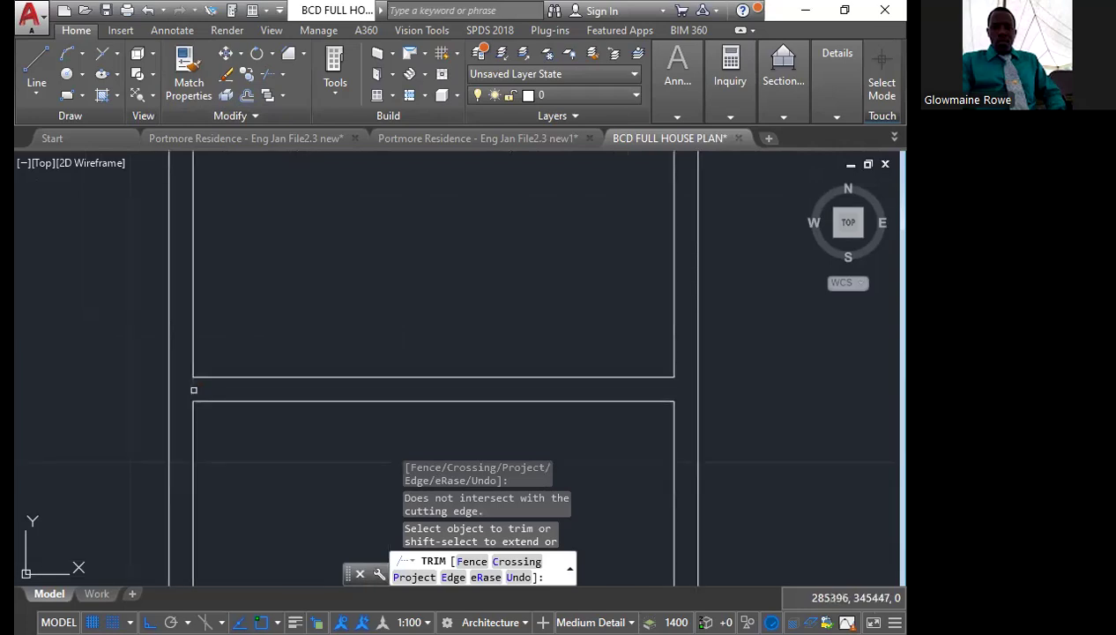
pyautogui.scroll(-4, 194, 390)
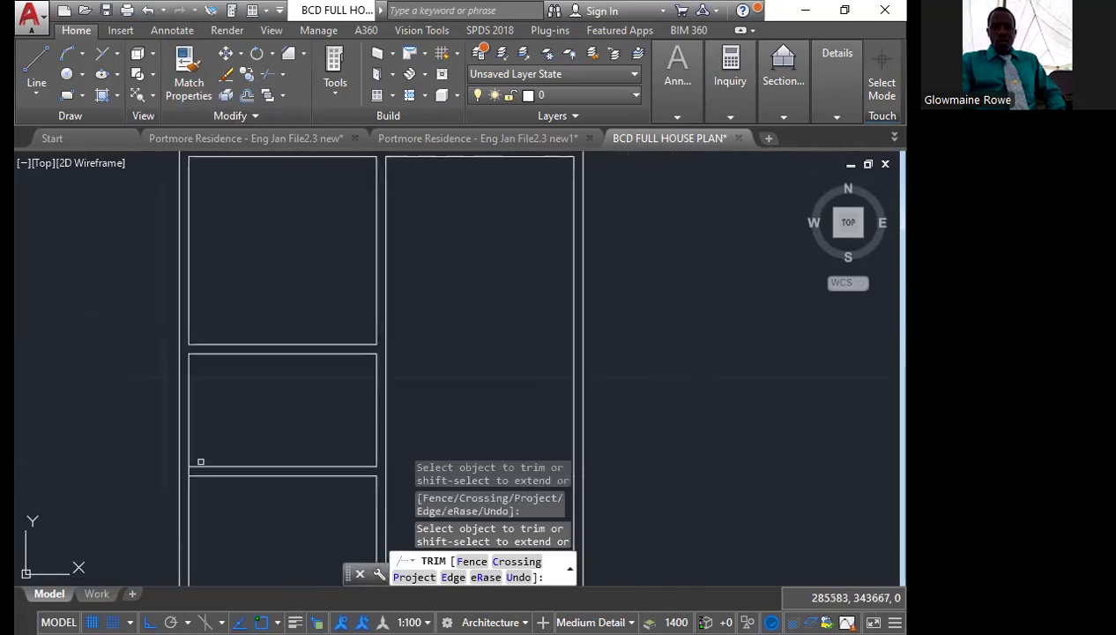
pyautogui.scroll(5, 200, 461)
pyautogui.click(212, 439)
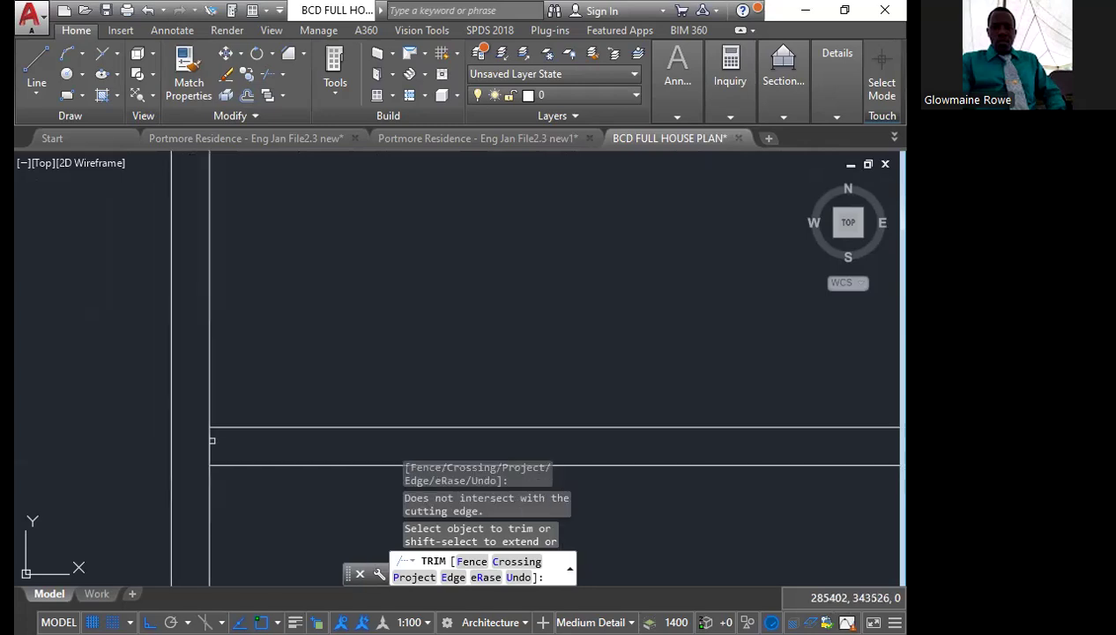
pyautogui.click(211, 440)
pyautogui.press('Escape')
# Measure the horizontal distance from the upper room's inner right wall line to the small middle room's right wall in the neighbouring plan
pyautogui.scroll(-10, 491, 457)
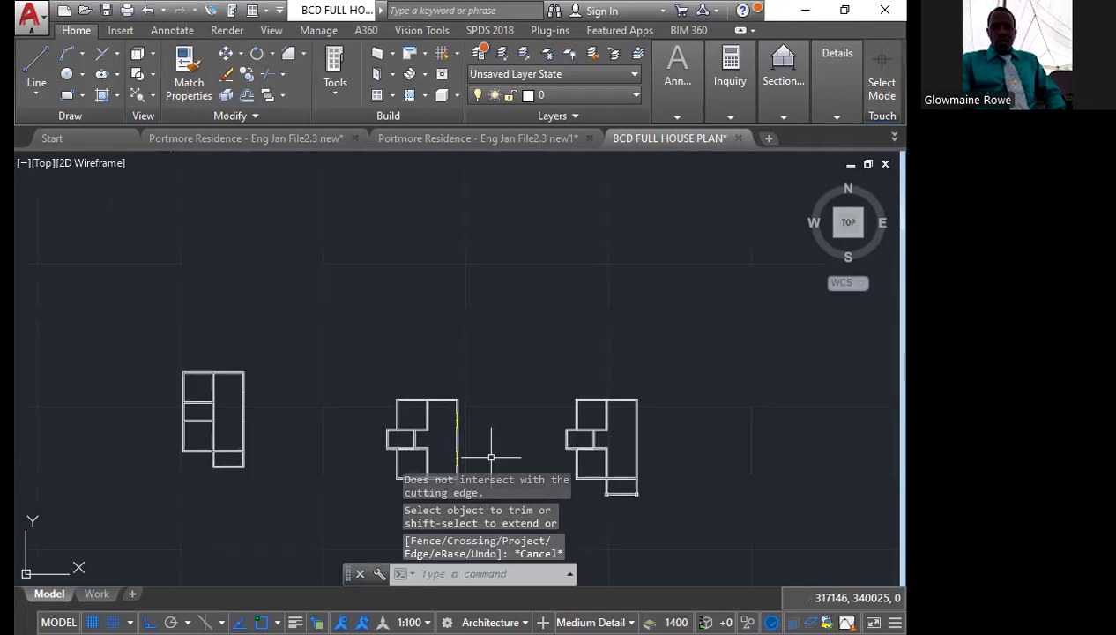
pyautogui.scroll(8, 431, 442)
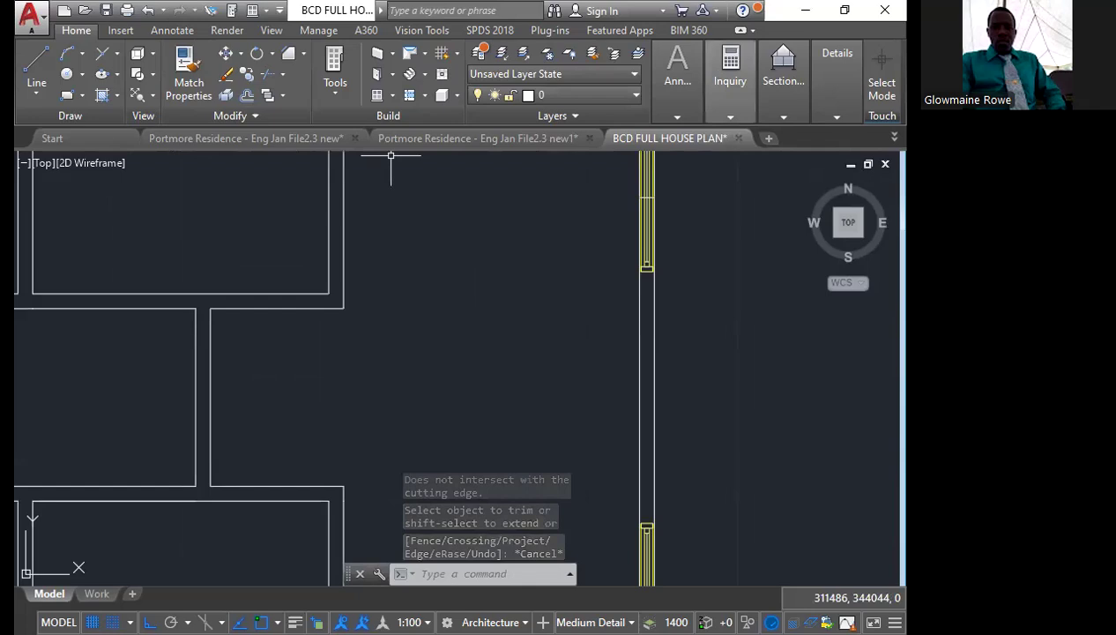
pyautogui.scroll(2, 253, 302)
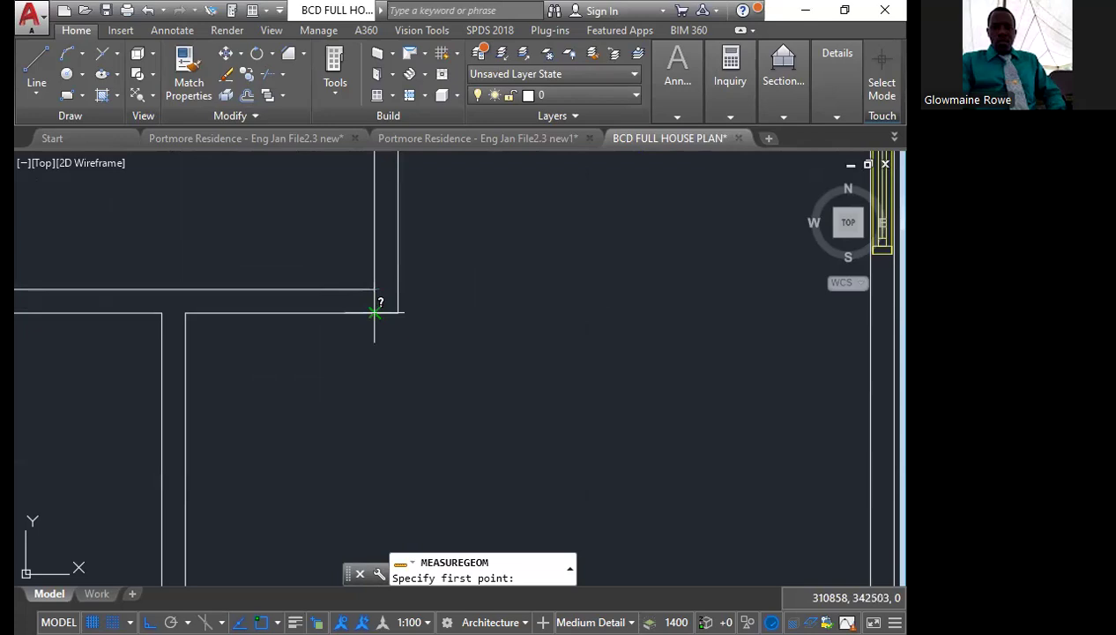
pyautogui.click(374, 312)
pyautogui.click(185, 313)
pyautogui.scroll(-10, 322, 334)
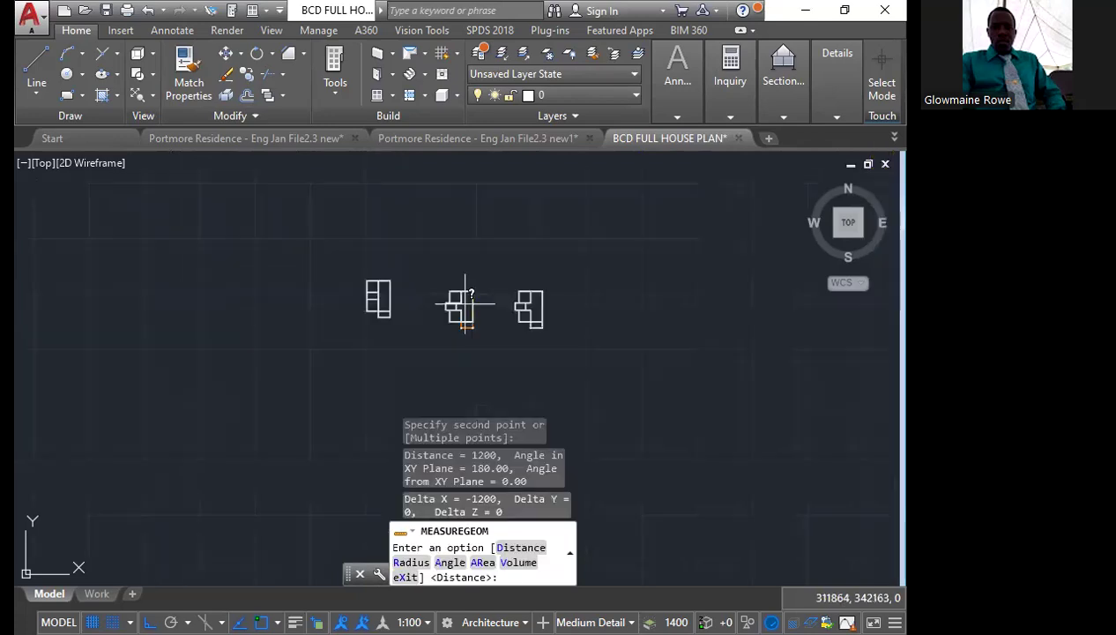
pyautogui.scroll(2, 376, 282)
pyautogui.scroll(5, 377, 282)
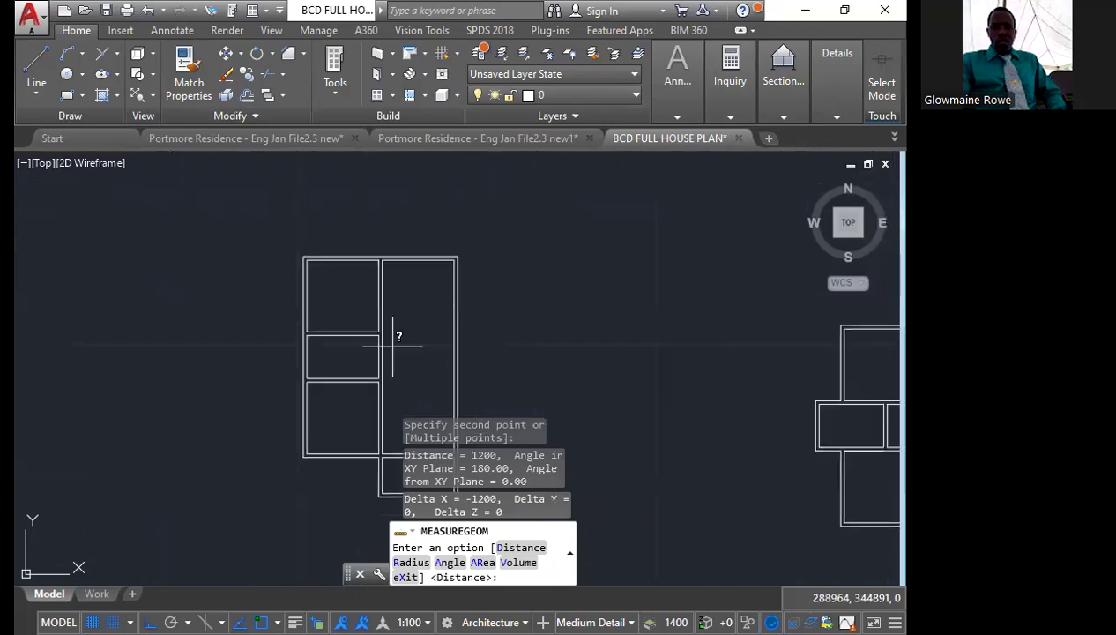
pyautogui.scroll(6, 392, 345)
pyautogui.press('Escape')
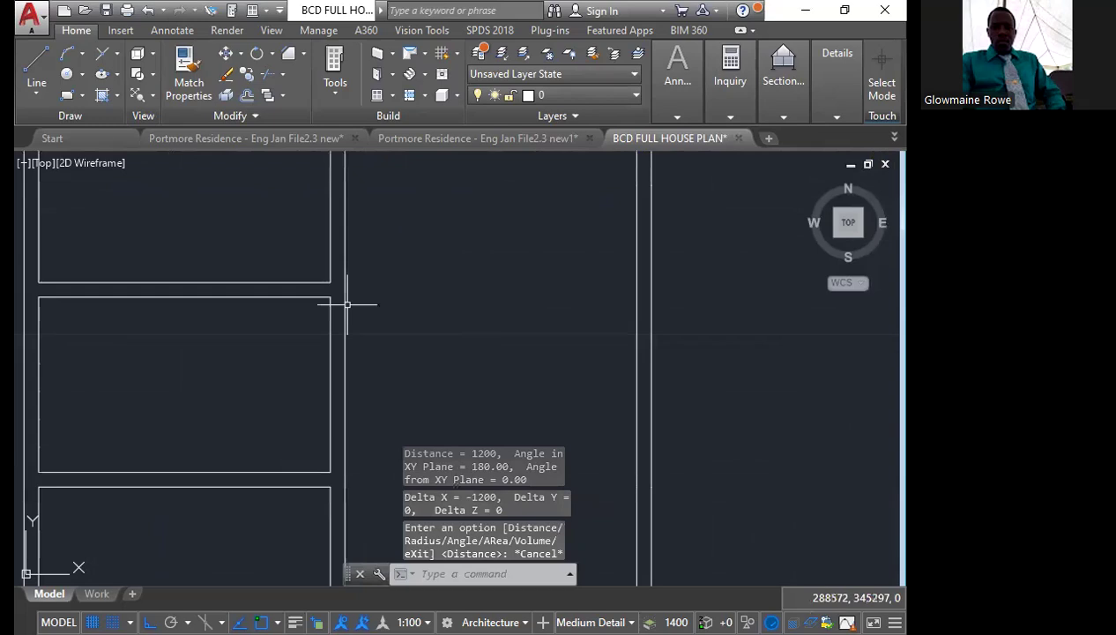
# Extend the small middle room's top and bottom lines to the right-hand line of the middle wall
pyautogui.click(346, 304)
pyautogui.click(282, 74)
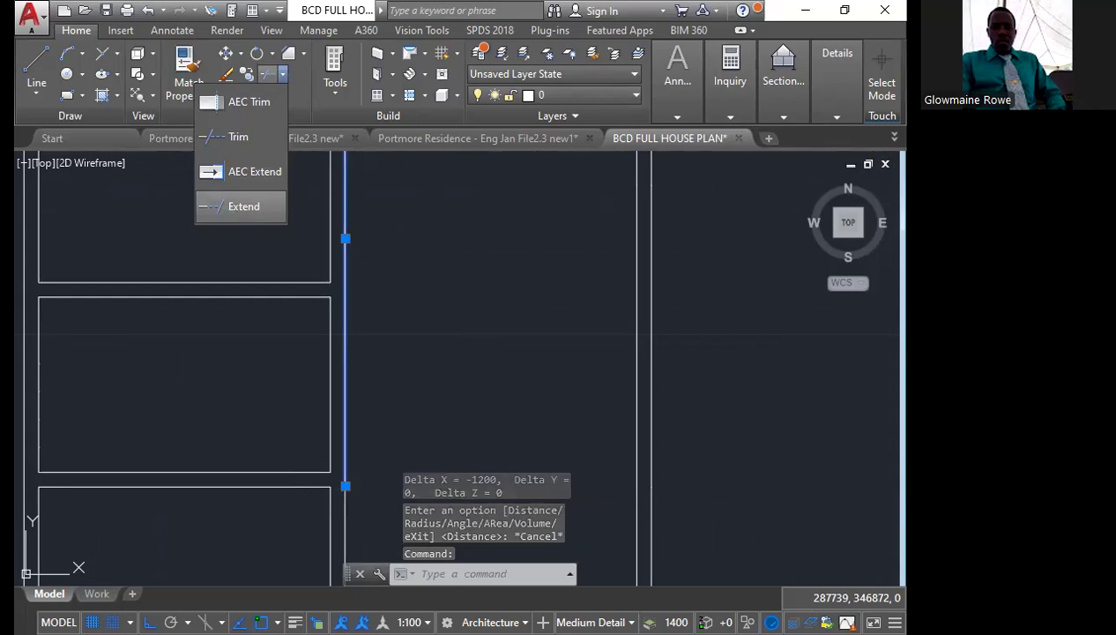
pyautogui.click(243, 206)
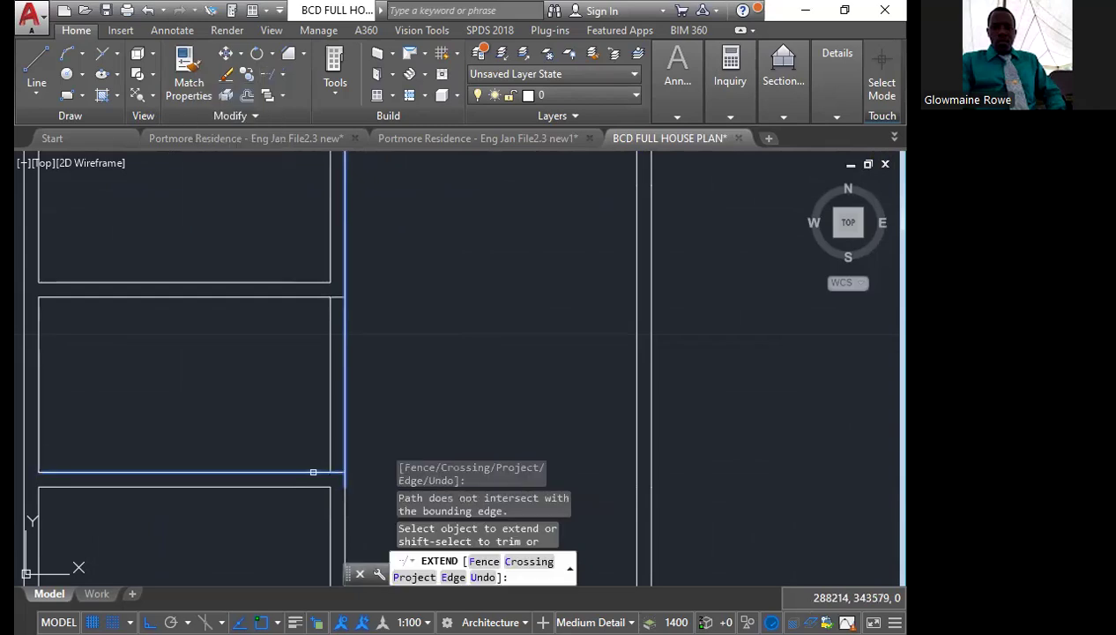
pyautogui.press('Escape')
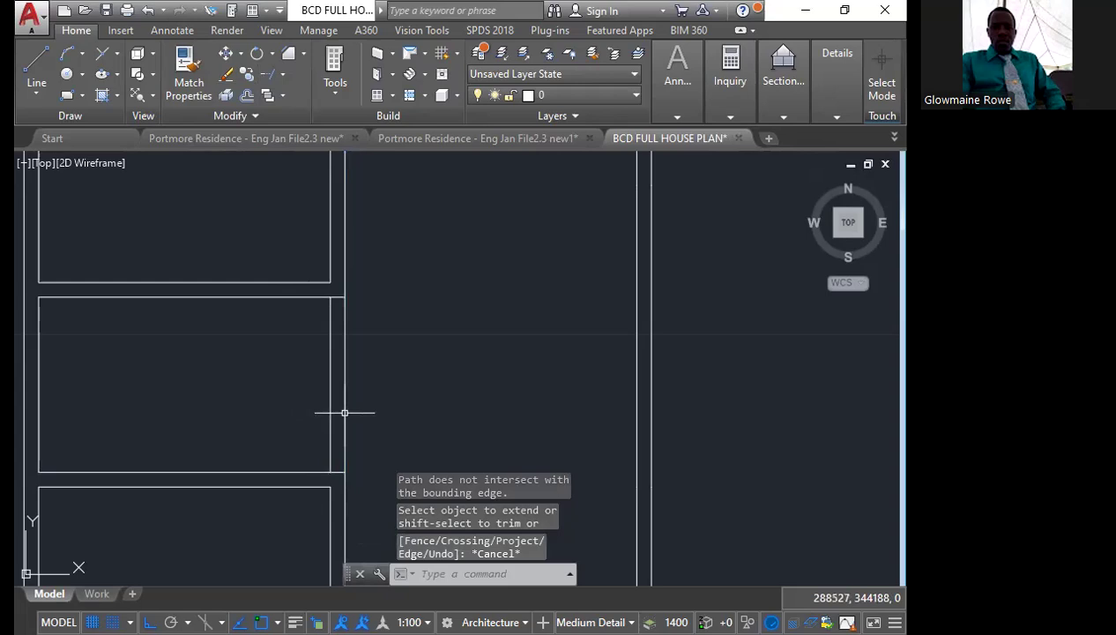
# Stretch the ends of the middle wall's right-hand lines to the small middle room's top and bottom lines, opening the wall between them
pyautogui.click(345, 413)
pyautogui.click(344, 486)
pyautogui.click(344, 297)
pyautogui.click(345, 487)
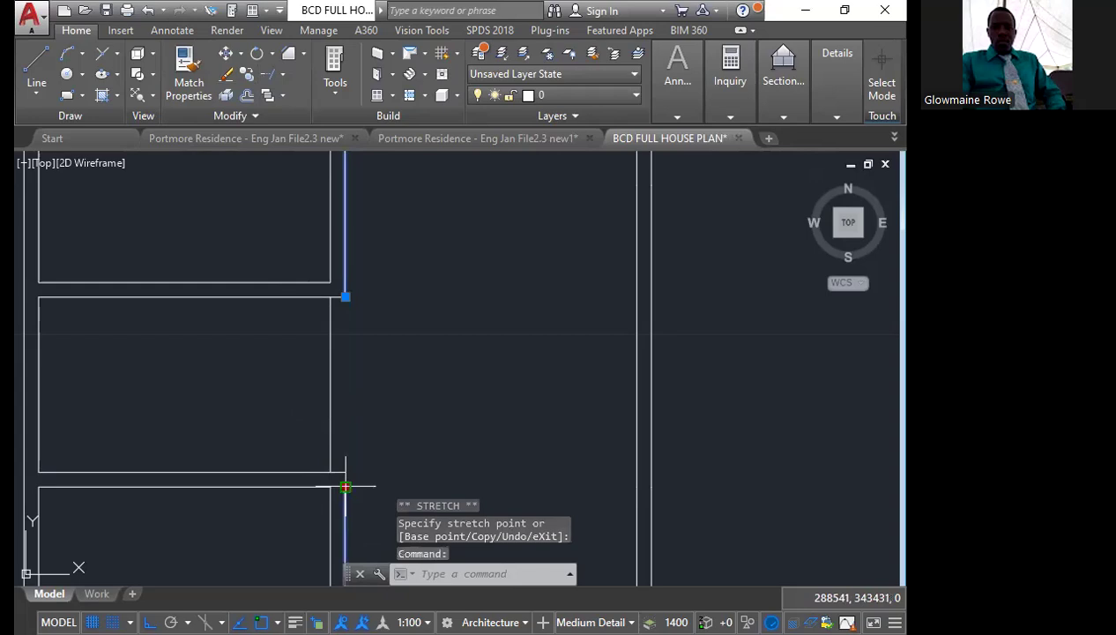
pyautogui.press('Escape')
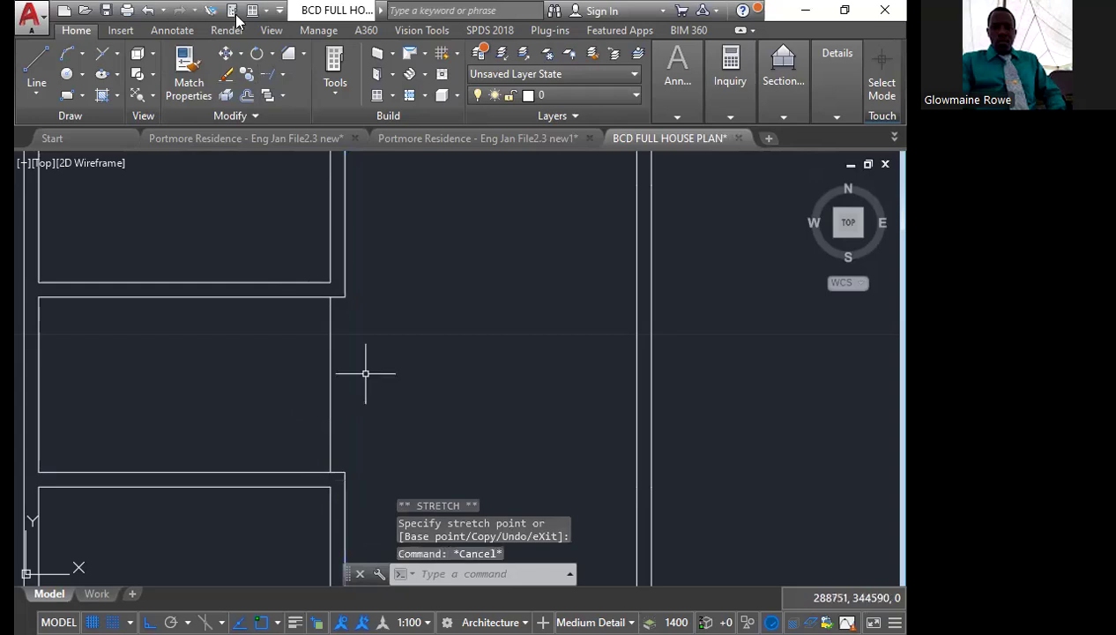
# Move the small middle room's right wall line 1200 to the left and offset it 150 into the room
pyautogui.click(365, 372)
pyautogui.click(319, 388)
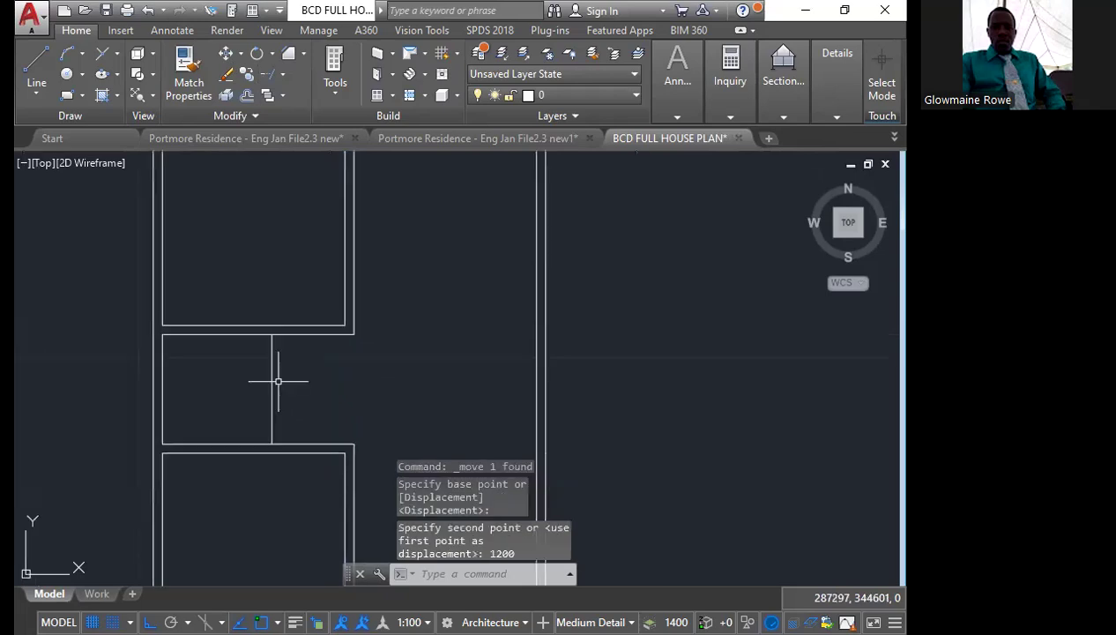
pyautogui.click(272, 383)
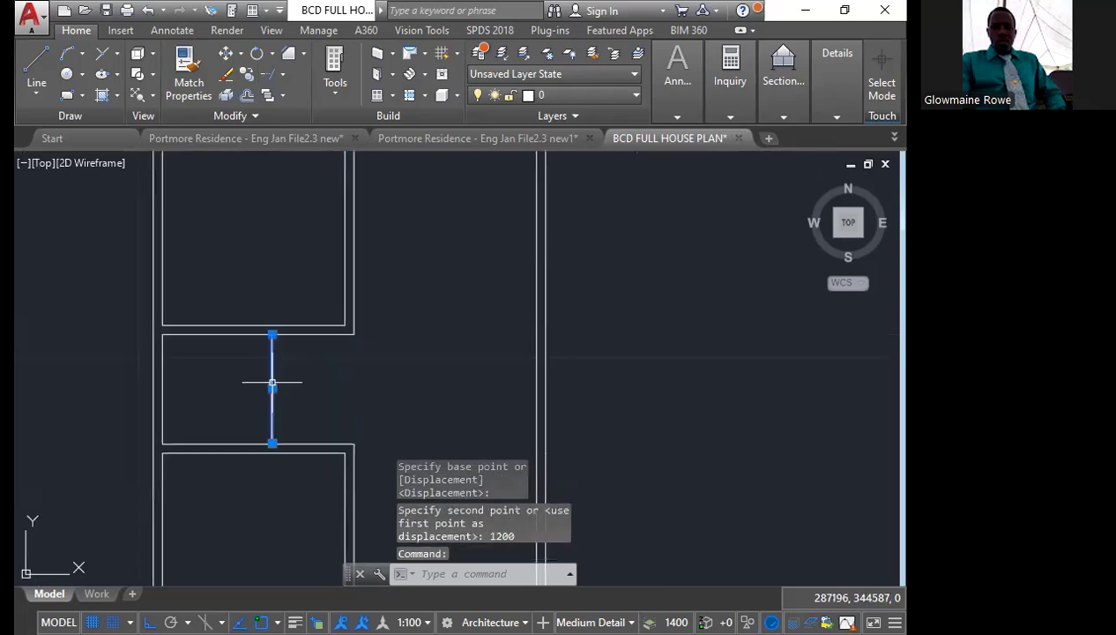
pyautogui.click(247, 95)
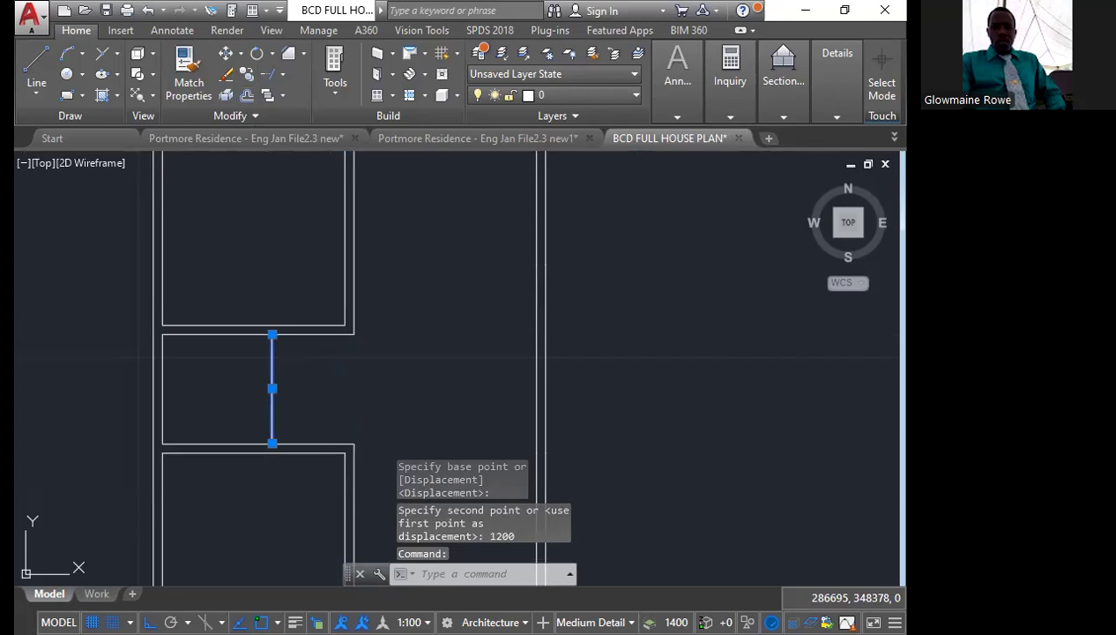
pyautogui.write('150')
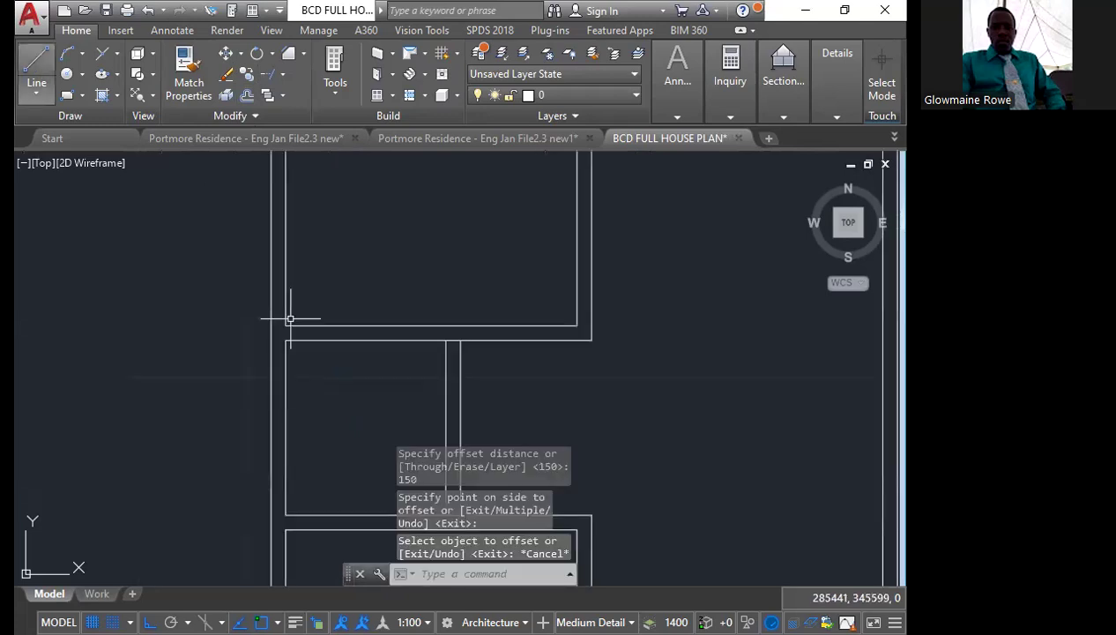
# Enable the Nearest object snap while starting a line at the small middle room's upper left corner
pyautogui.scroll(4, 289, 318)
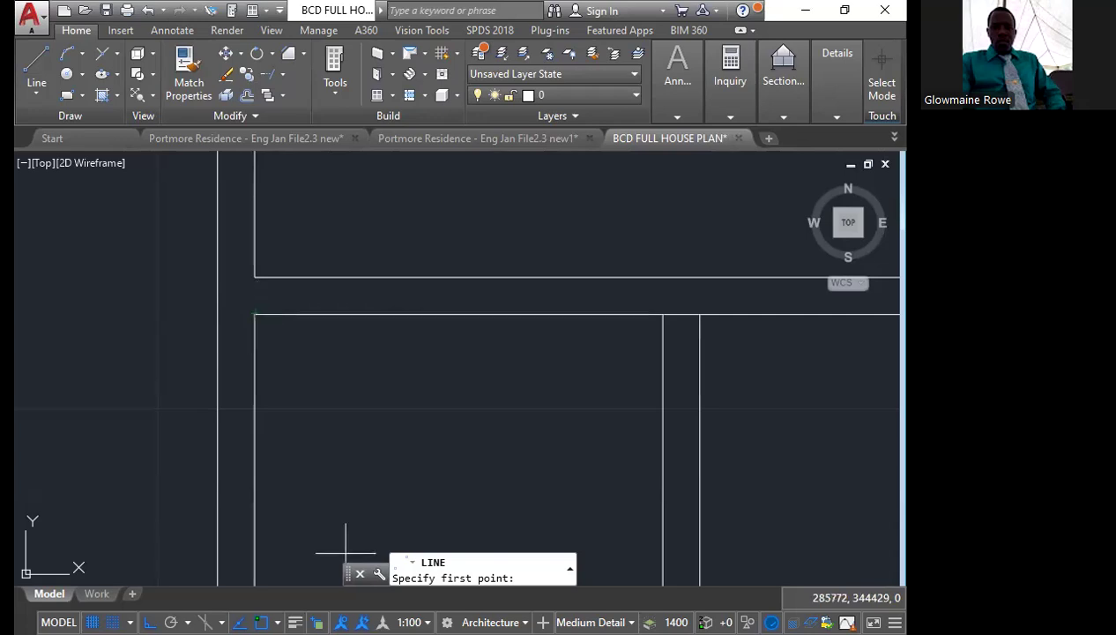
pyautogui.keyDown('shift'); pyautogui.rightClick(139, 525); pyautogui.keyUp('shift')
pyautogui.click(156, 531)
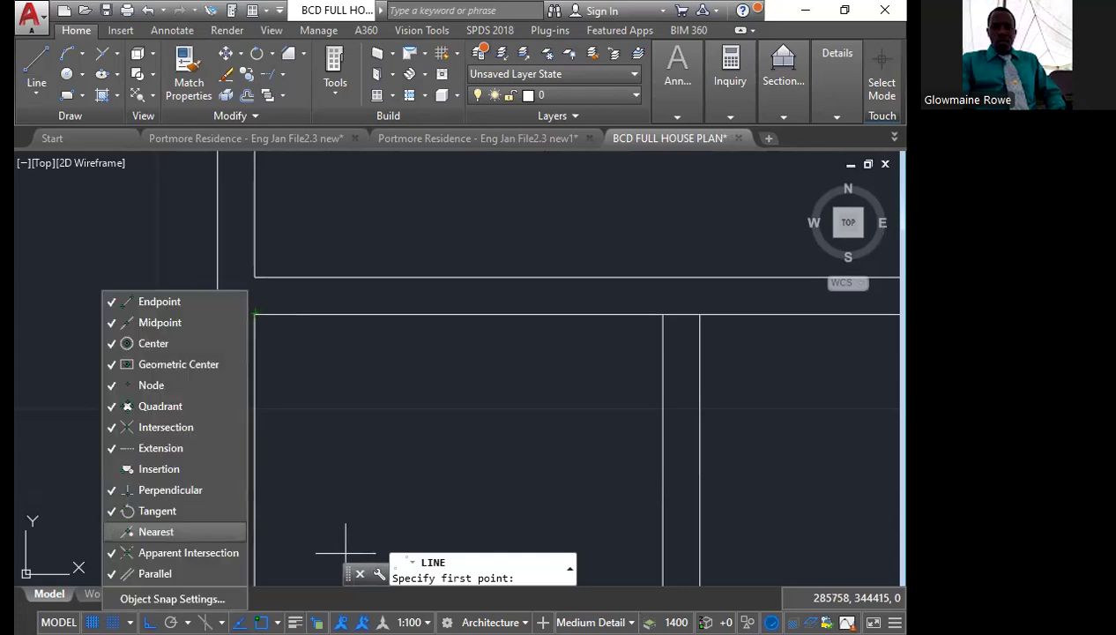
pyautogui.click(75, 493)
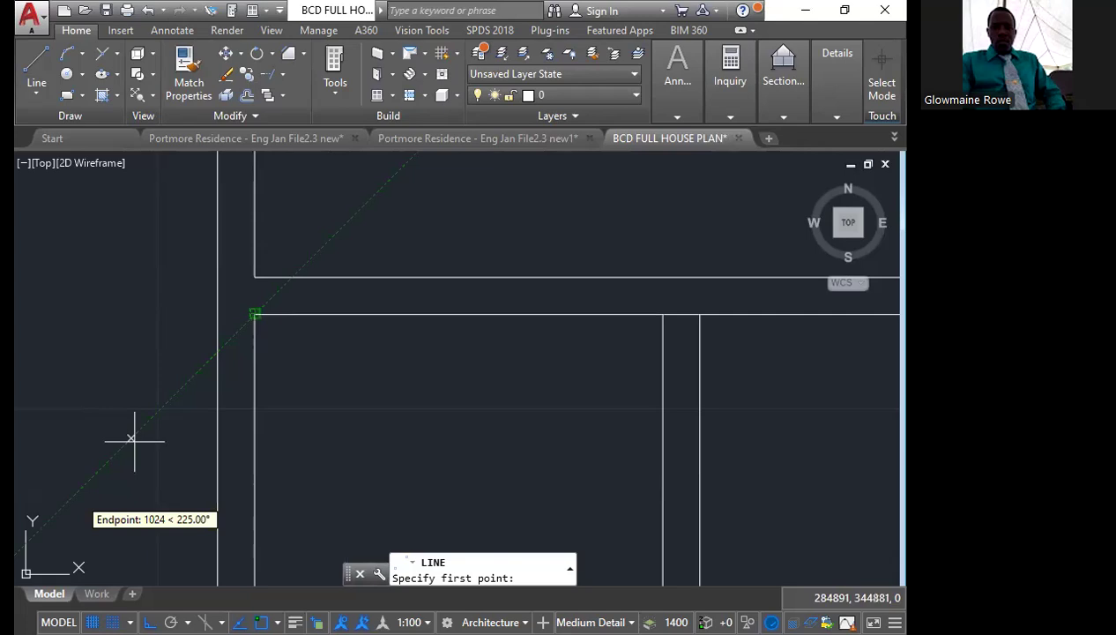
# Draw a line 900 outward from the outer left wall, level with the small middle room's top, and continue it down past the room's bottom
pyautogui.click(247, 313)
pyautogui.scroll(-2, 186, 348)
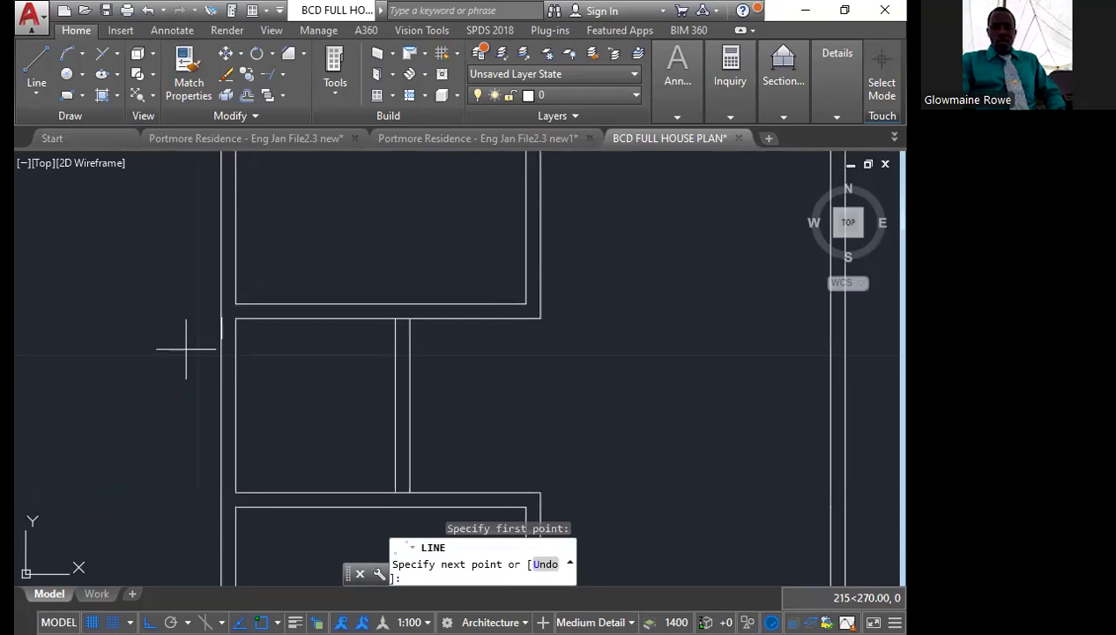
pyautogui.write('900')
pyautogui.press('Return')
pyautogui.moveTo(134, 527); pyautogui.dragTo(210, 489, button='middle')
pyautogui.click(210, 489)
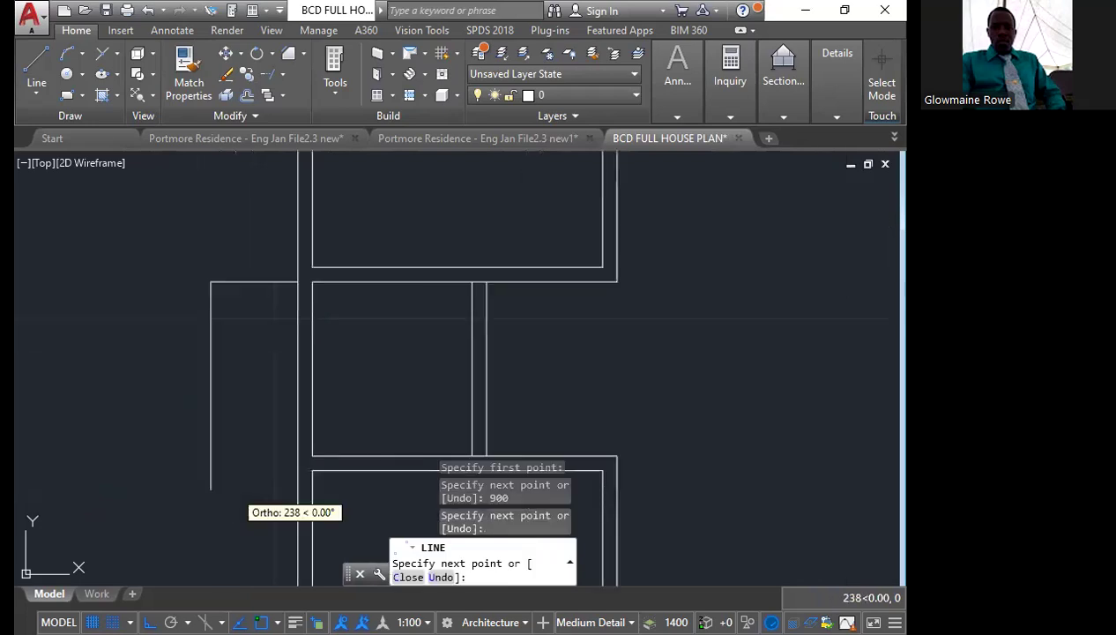
pyautogui.press('Return')
# Chamfer the small middle room's bottom line with the new vertical line at zero distance to close the corner
pyautogui.write('cha')
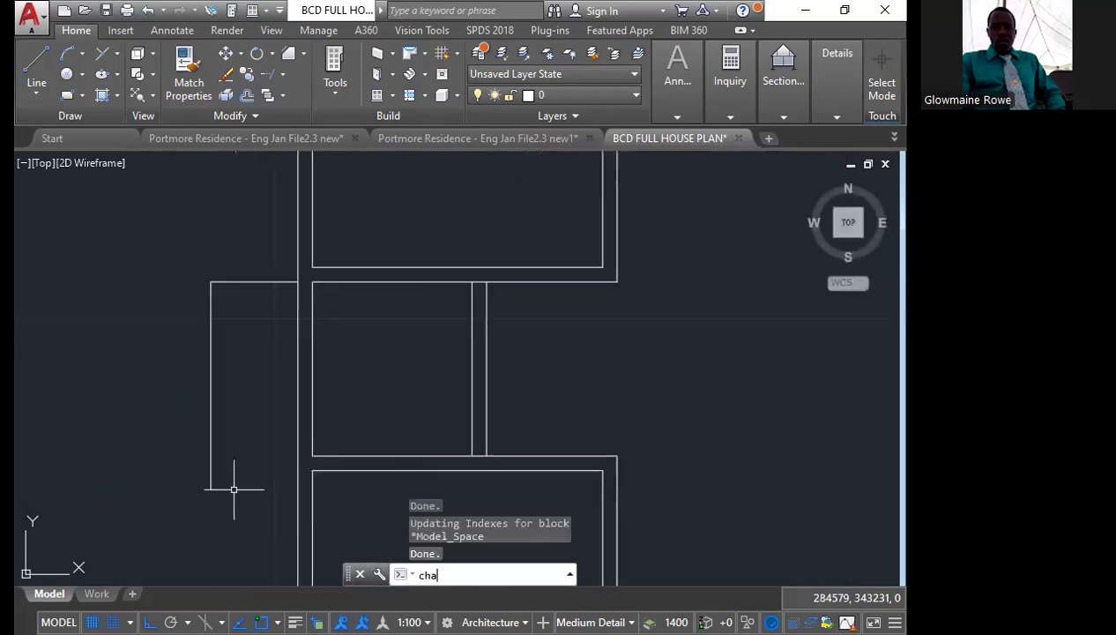
pyautogui.press('Return')
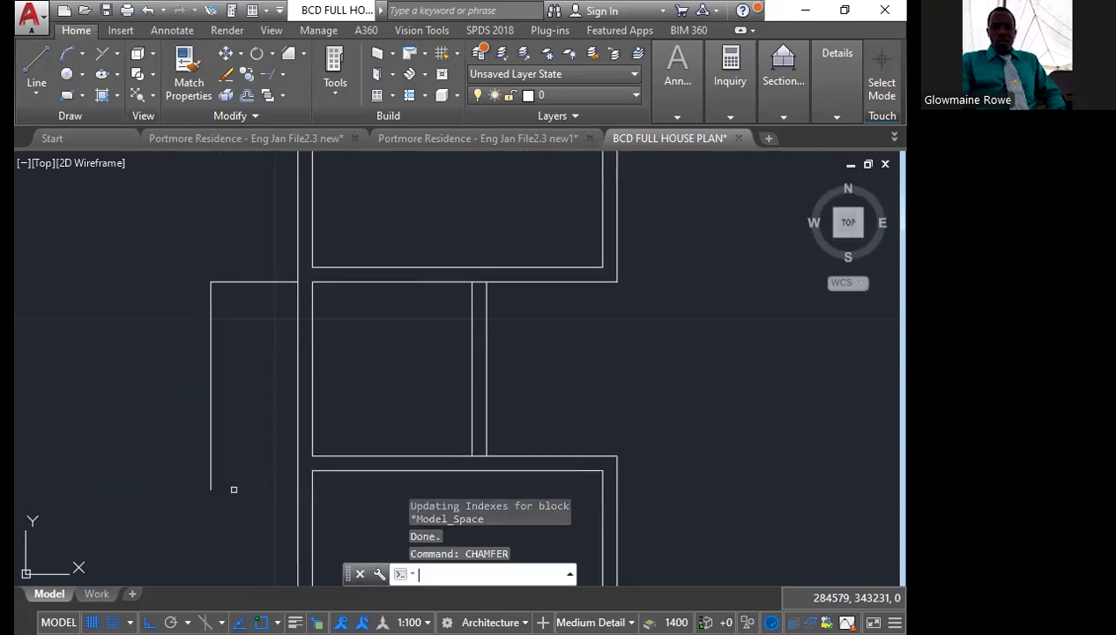
pyautogui.click(334, 455)
pyautogui.click(212, 423)
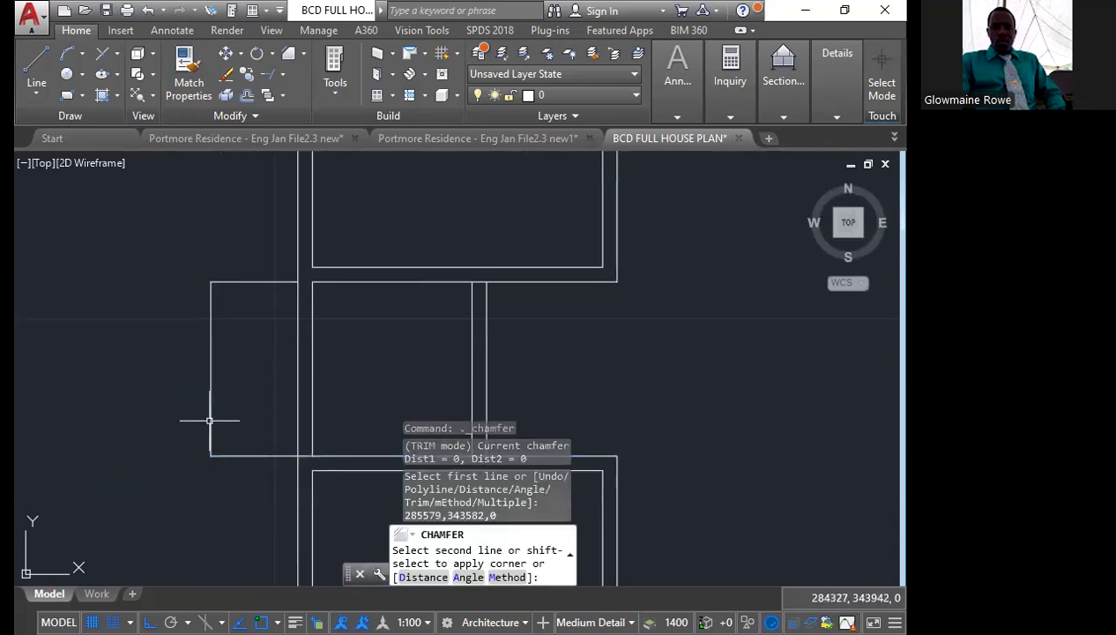
pyautogui.click(255, 471)
pyautogui.click(174, 260)
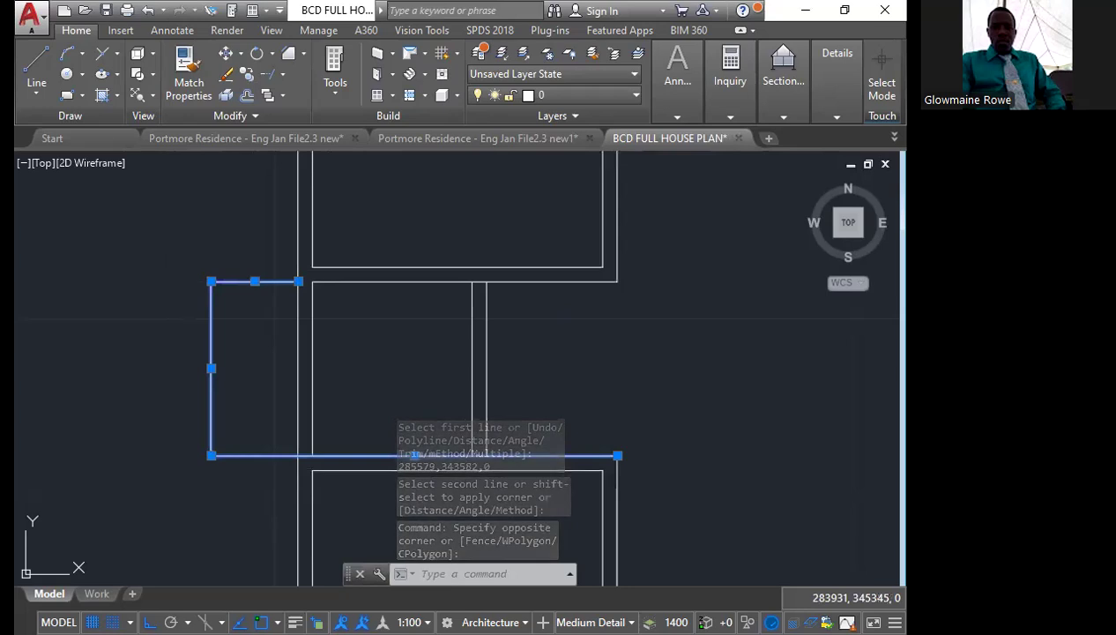
pyautogui.press('Escape')
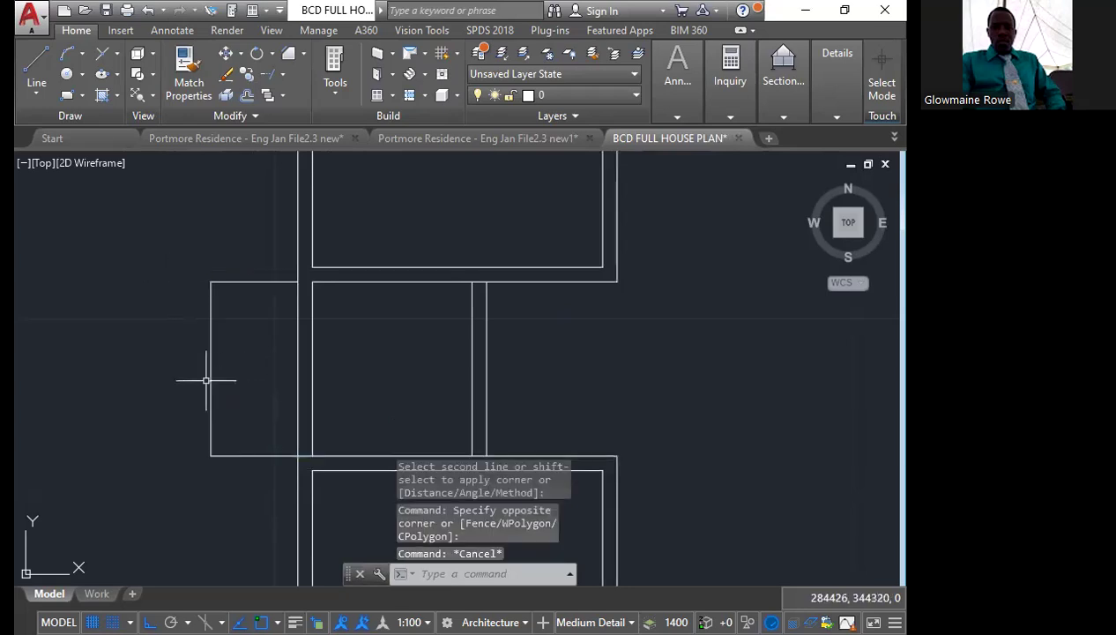
pyautogui.moveTo(205, 380); pyautogui.dragTo(95, 372, button='middle')
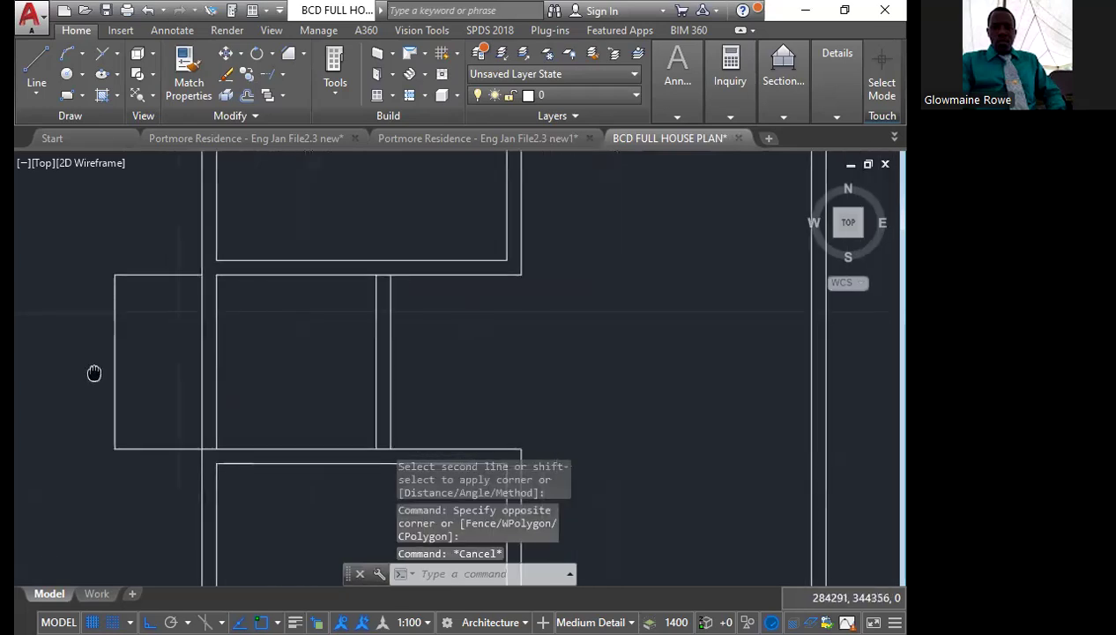
pyautogui.click(185, 449)
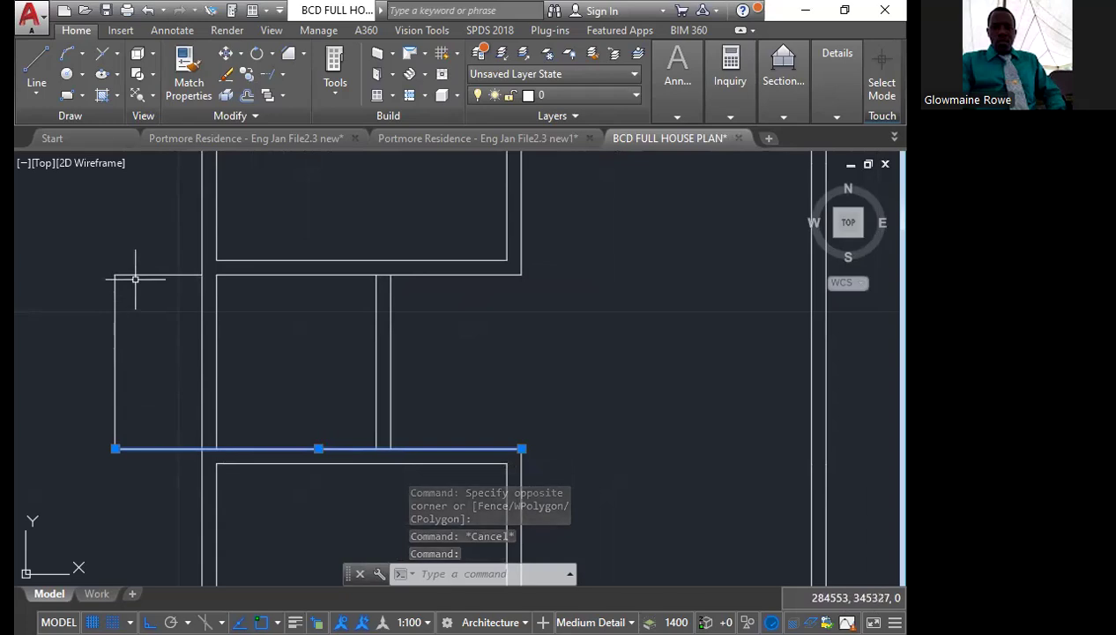
pyautogui.press('Escape')
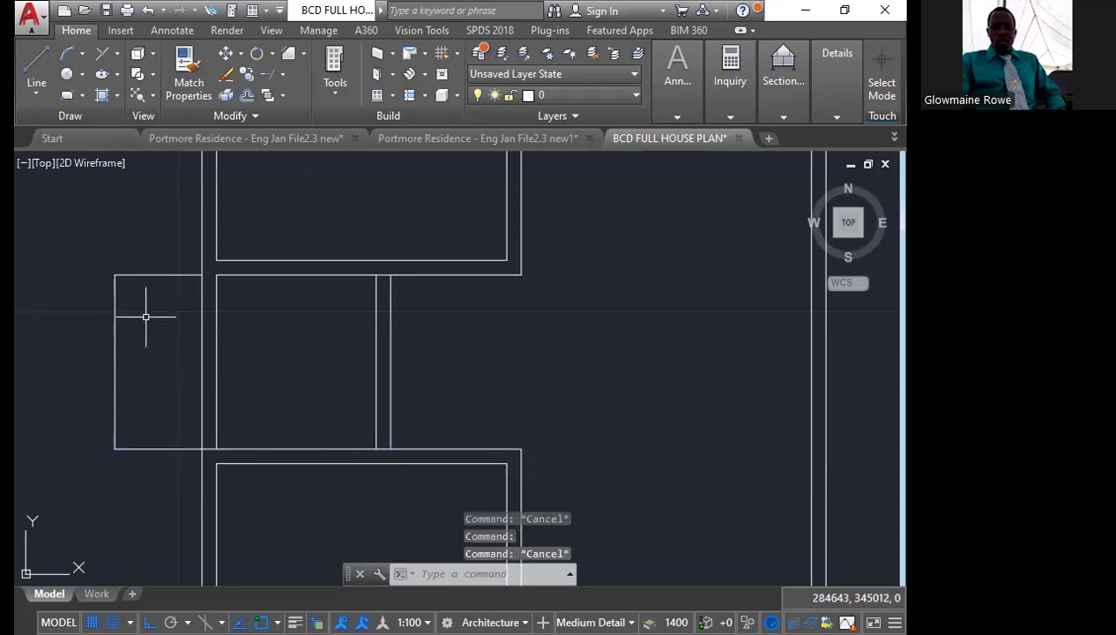
# Join the top and left lines of the new projection beside the small middle room into one polyline
pyautogui.click(146, 317)
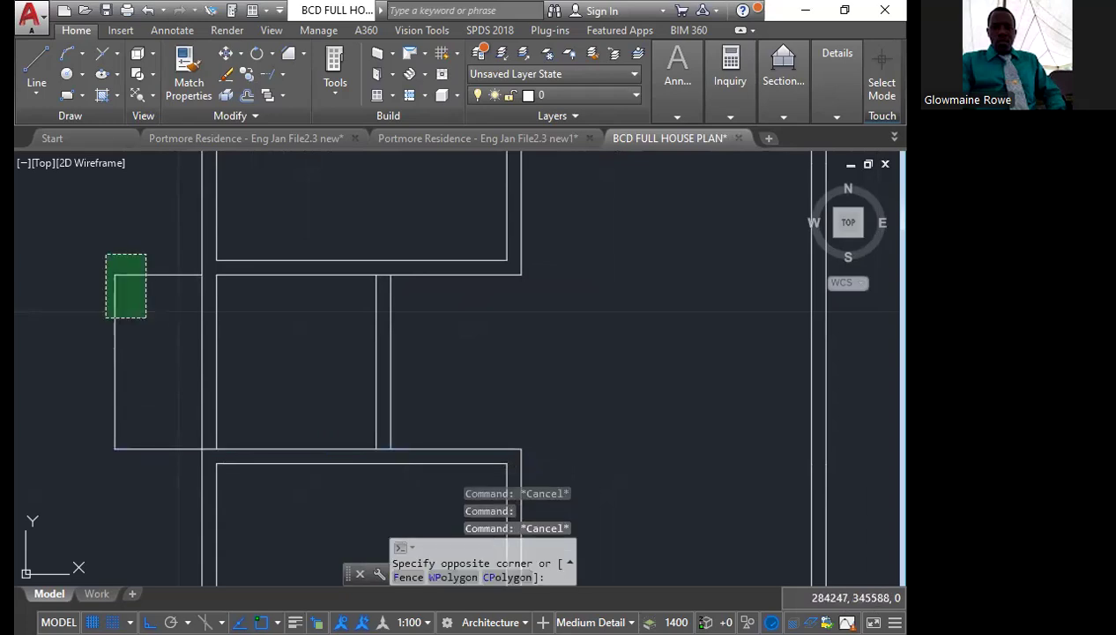
pyautogui.click(110, 248)
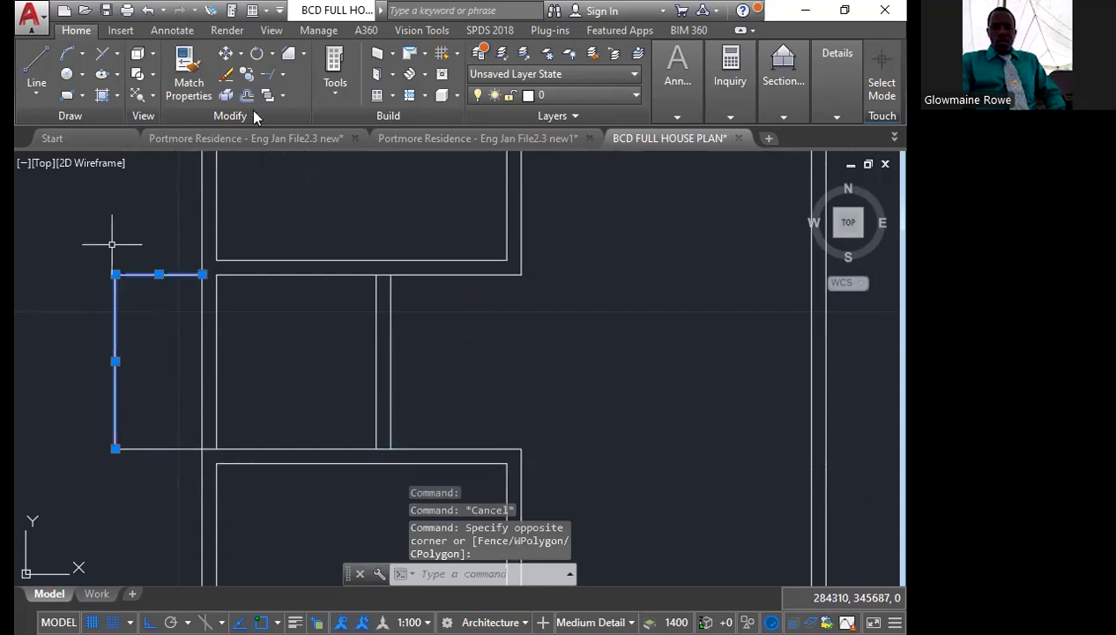
pyautogui.write('j')
pyautogui.press('Return')
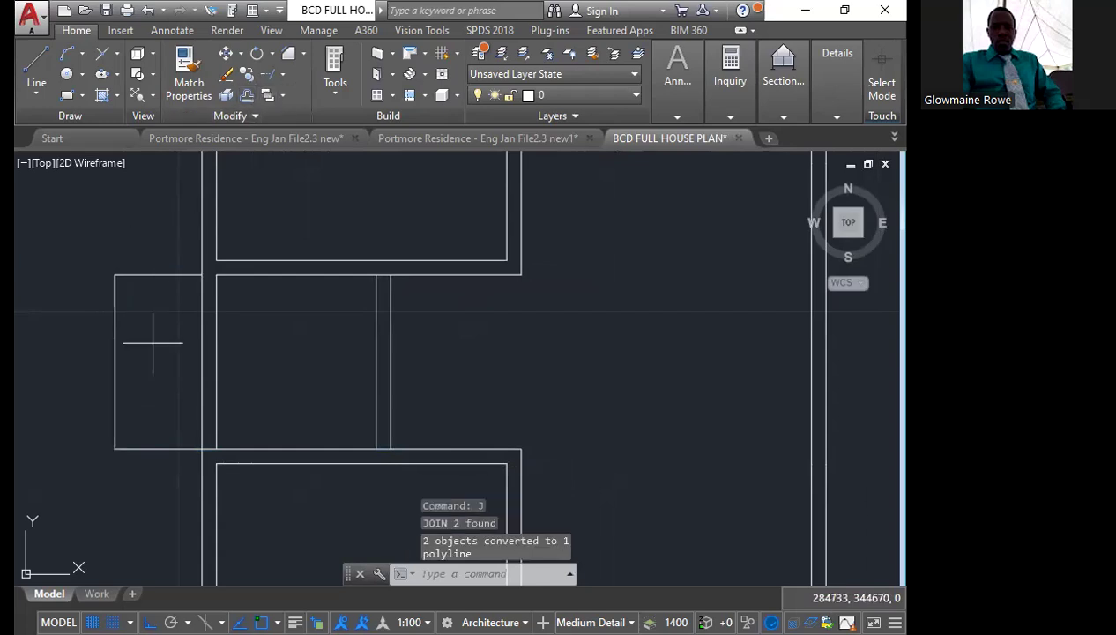
# Offset the projection's joined top and left polyline 150 outward to form its outer wall face
pyautogui.write('o')
pyautogui.press('Return')
pyautogui.write('150')
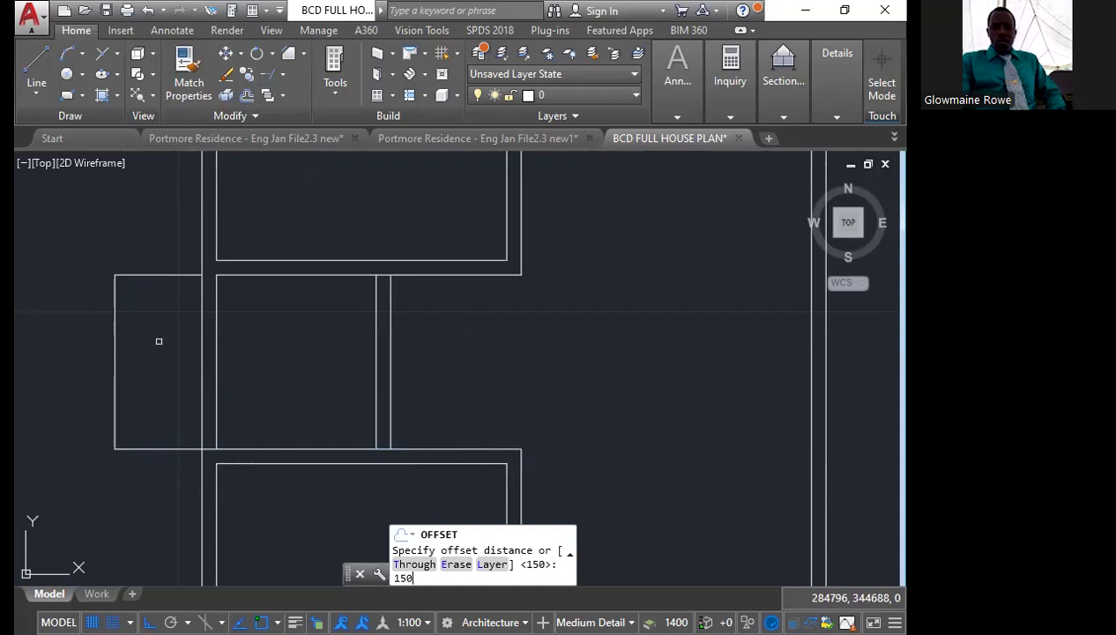
pyautogui.press('Return')
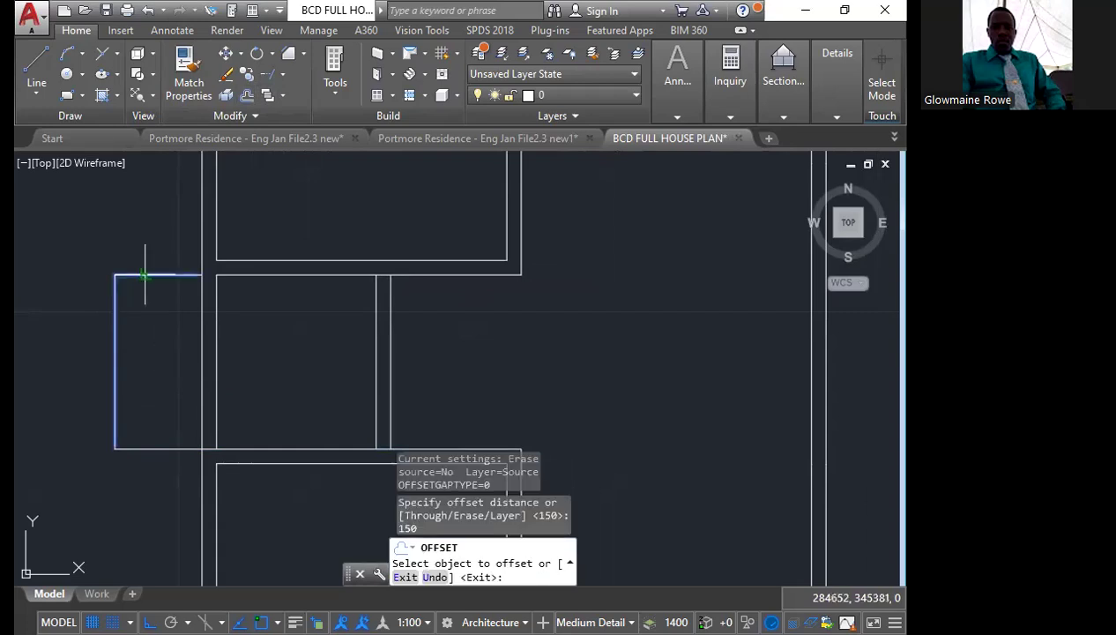
pyautogui.click(145, 275)
pyautogui.click(137, 254)
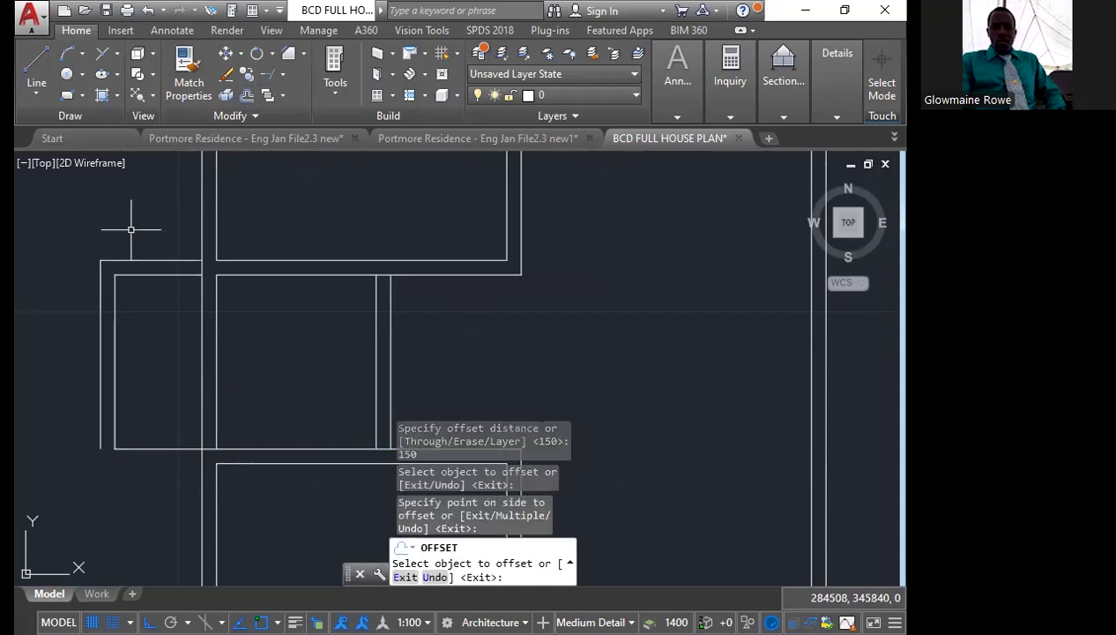
pyautogui.press('Escape')
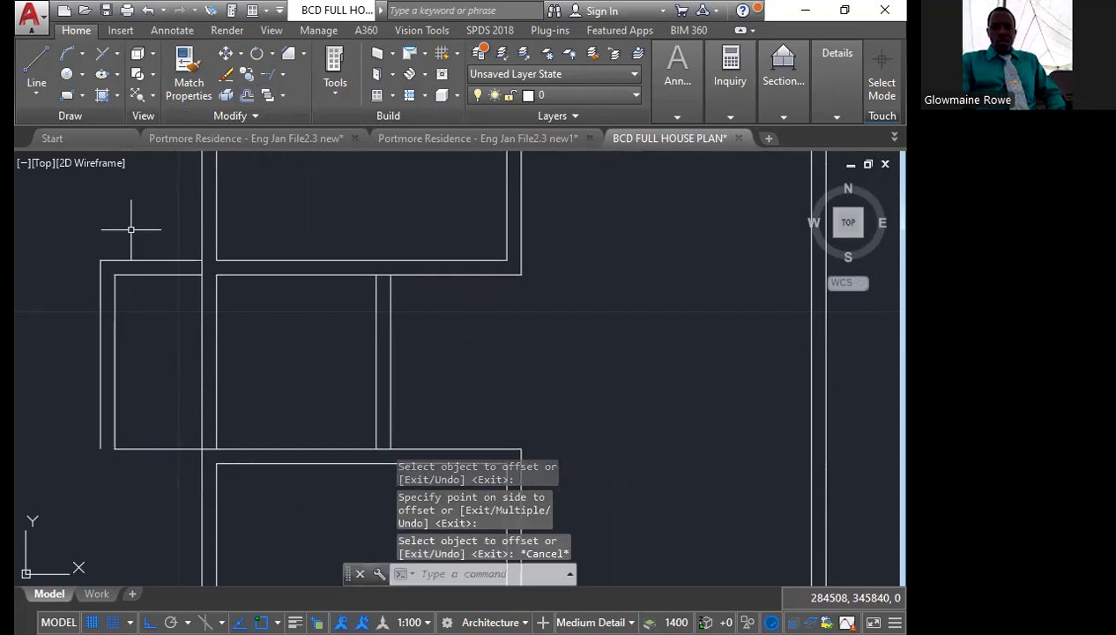
# Try to join the projection's inner polyline with the small middle room's top line
pyautogui.click(192, 274)
pyautogui.click(220, 275)
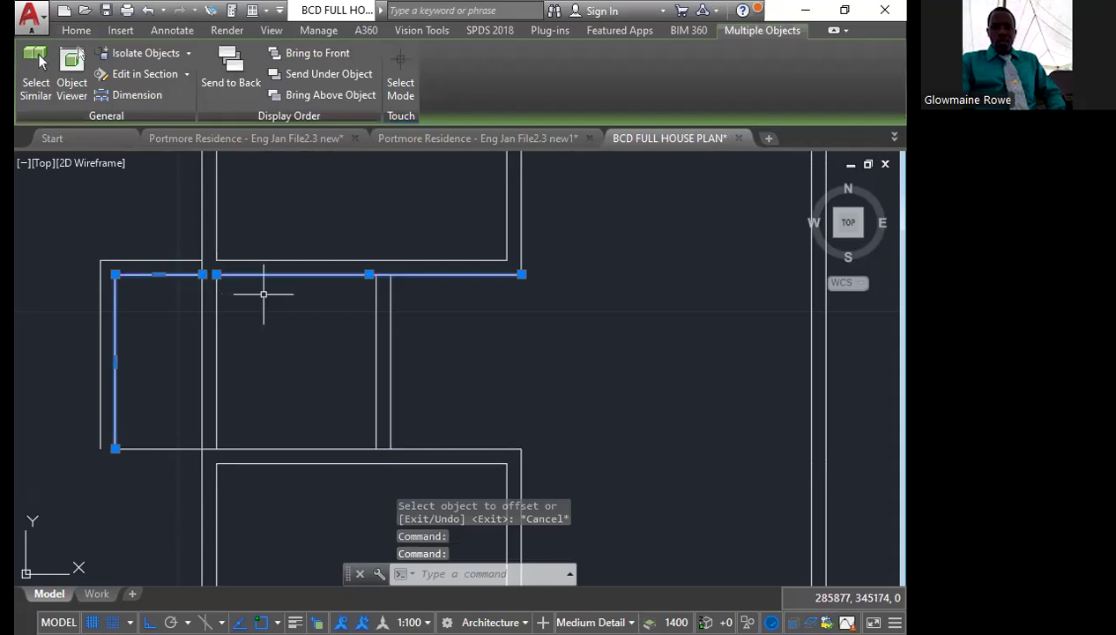
pyautogui.write('j')
pyautogui.press('Return')
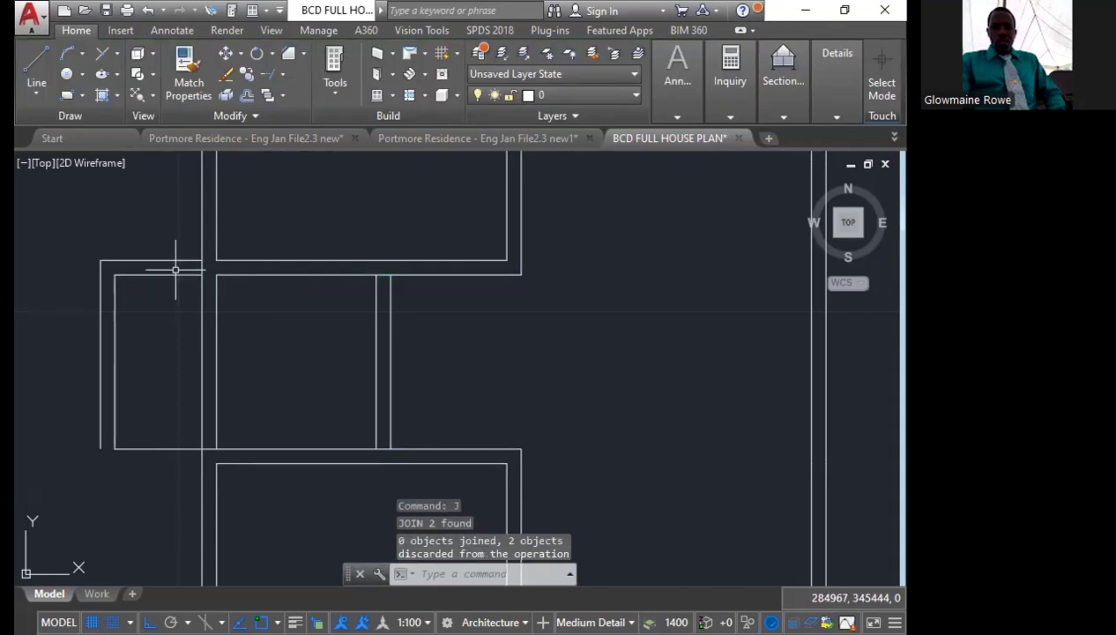
# Explode the projection's inner polyline and join its top line with the small middle room's top line
pyautogui.click(171, 274)
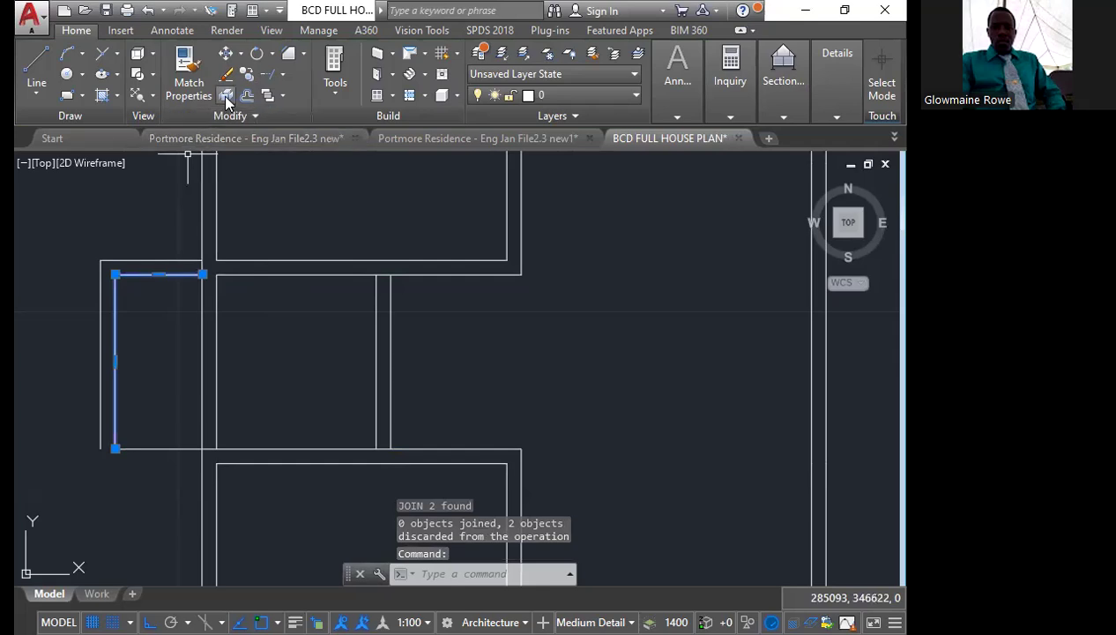
pyautogui.press('Escape')
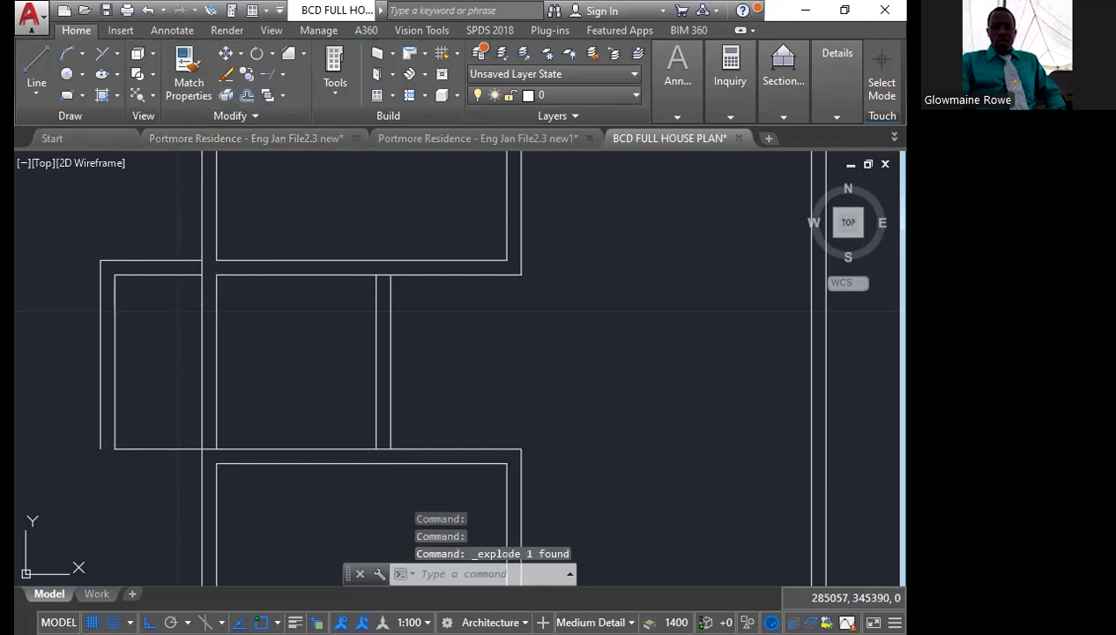
pyautogui.click(190, 275)
pyautogui.click(253, 274)
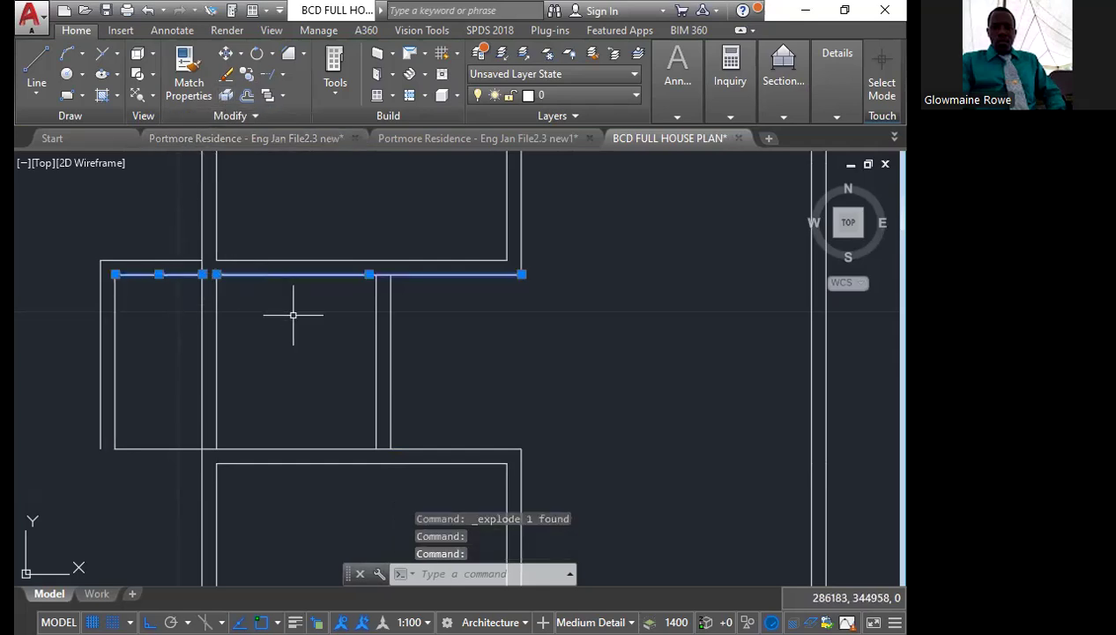
pyautogui.write('j')
pyautogui.press('Return')
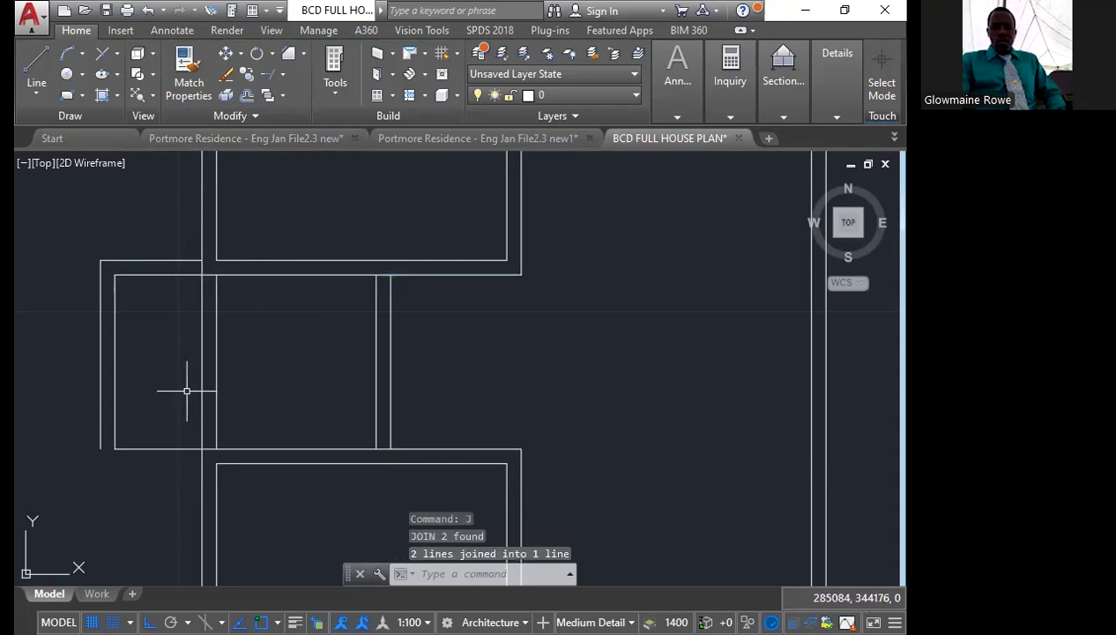
# Chamfer the lower room's inner top line with the projection's outer left line at zero distance
pyautogui.write('chamf')
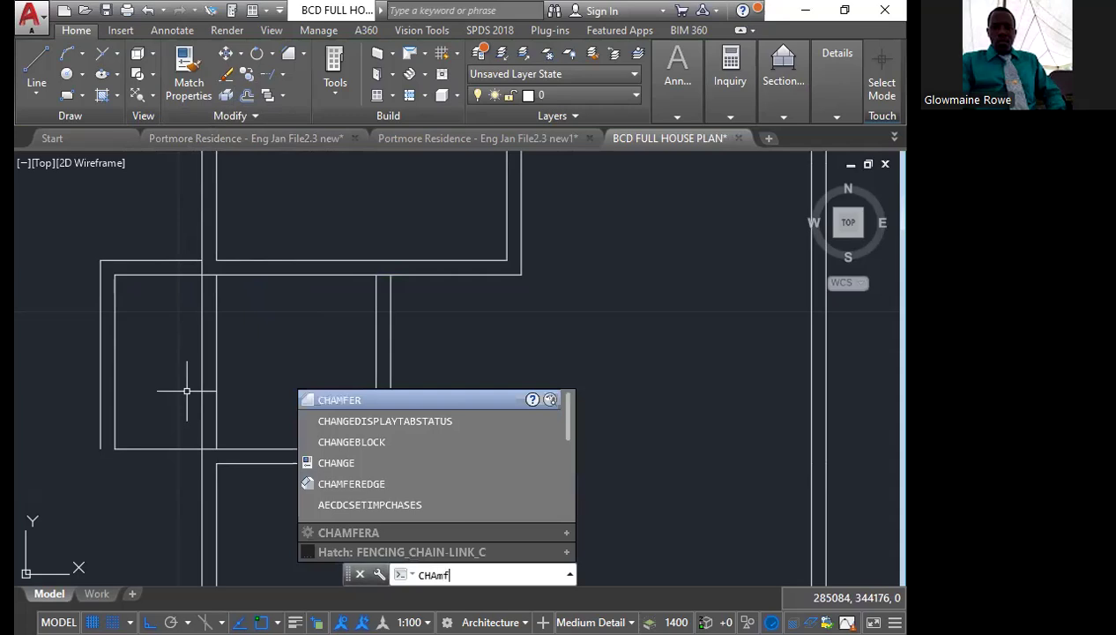
pyautogui.press('Return')
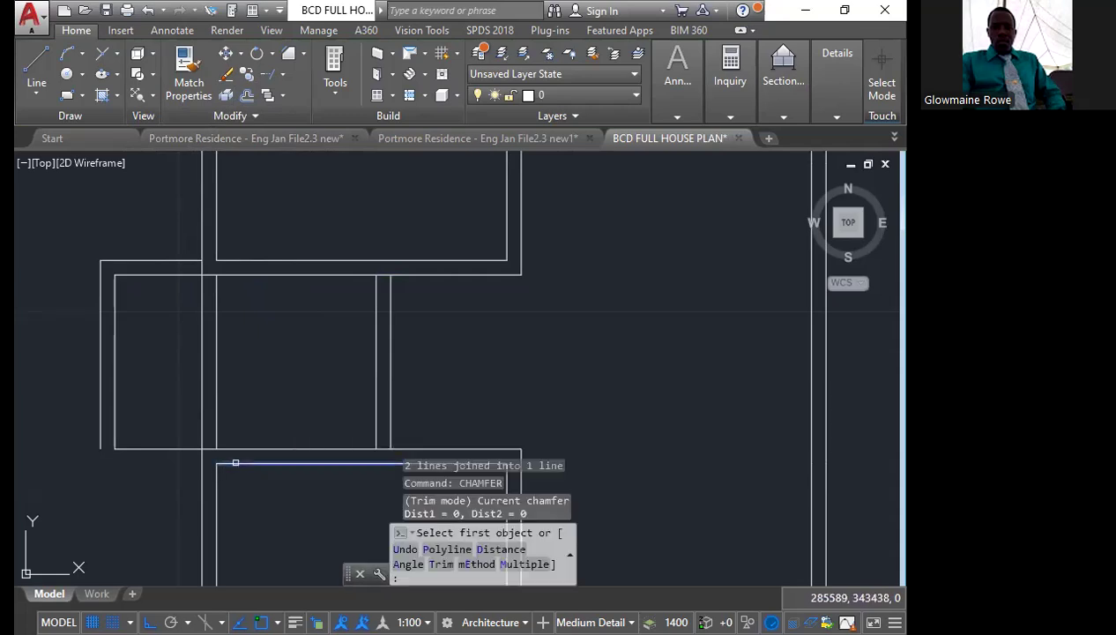
pyautogui.click(236, 463)
pyautogui.click(99, 388)
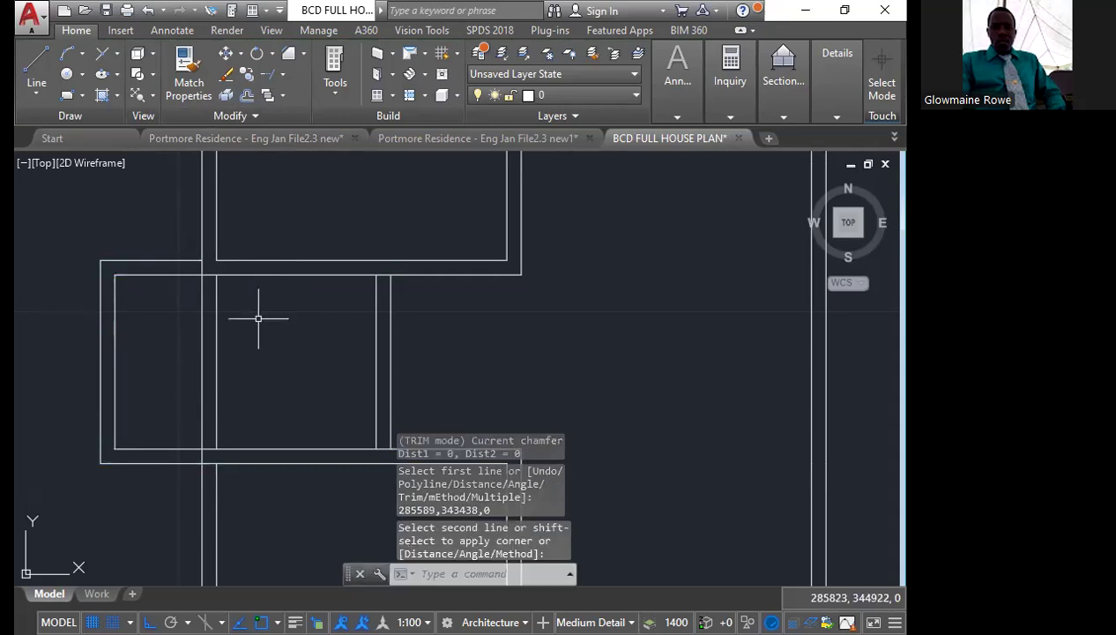
# Trim the outer left wall line inside the extended small room and erase the leftover inner wall line
pyautogui.write('tr')
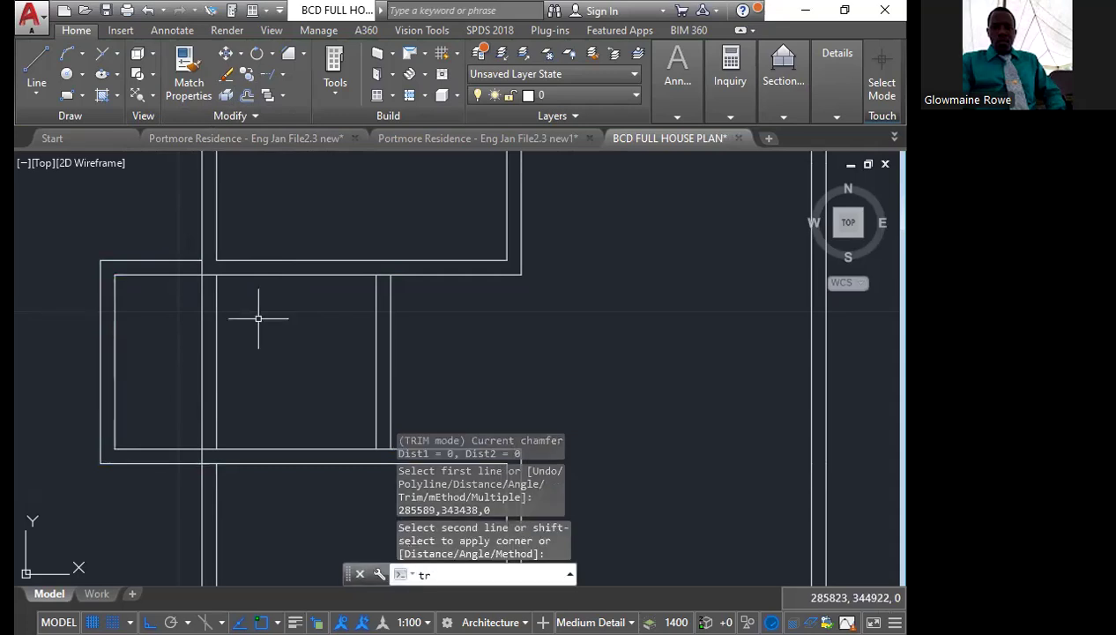
pyautogui.press('Return')
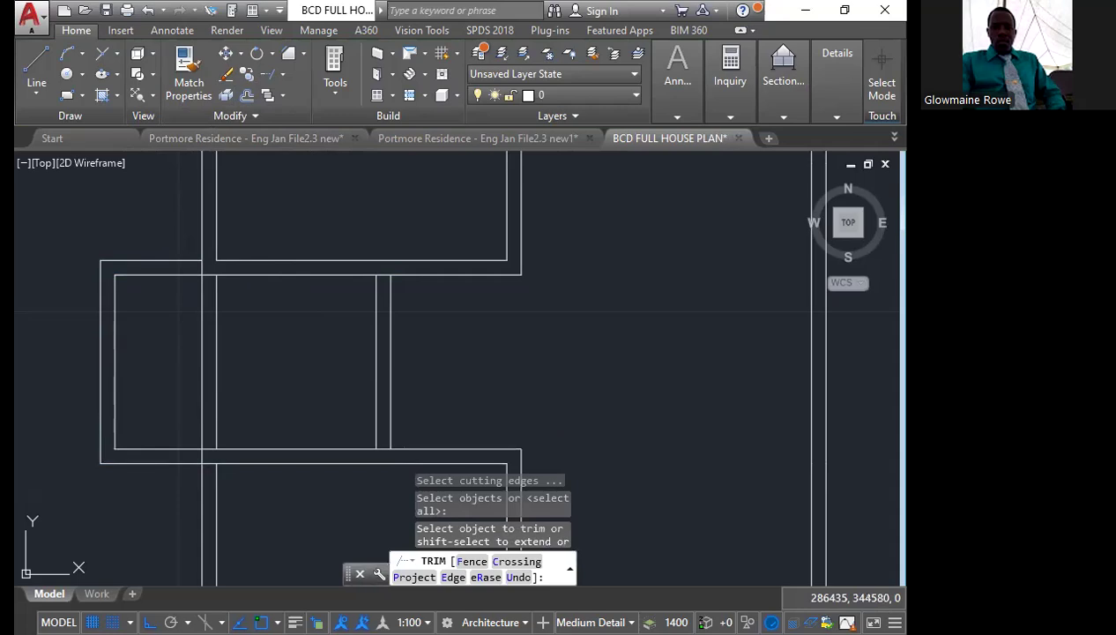
pyautogui.click(318, 352)
pyautogui.click(175, 358)
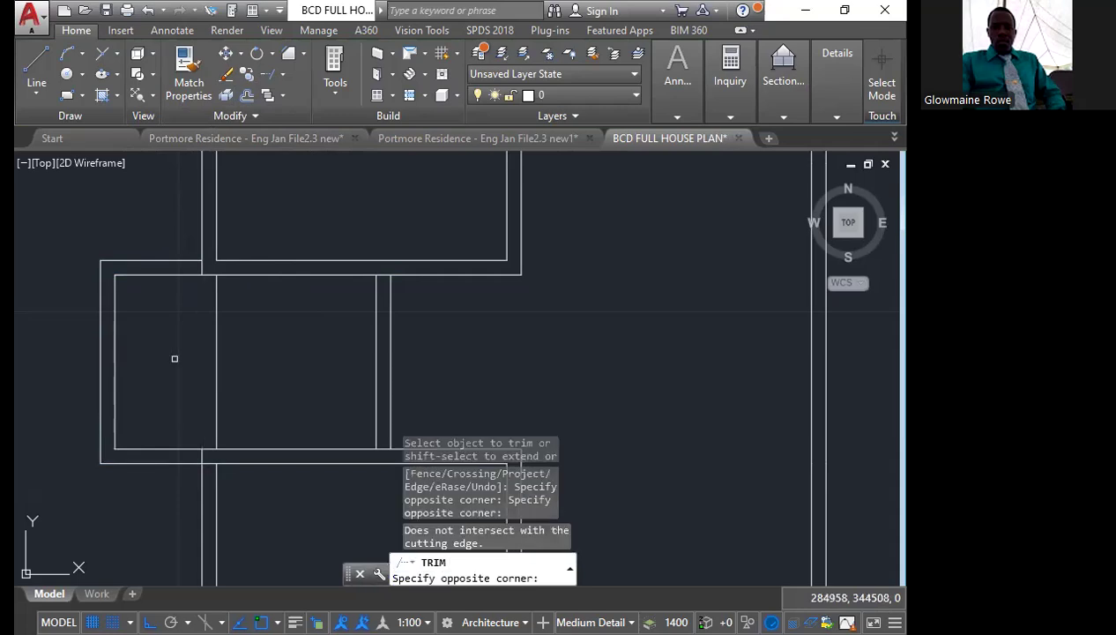
pyautogui.press('Escape')
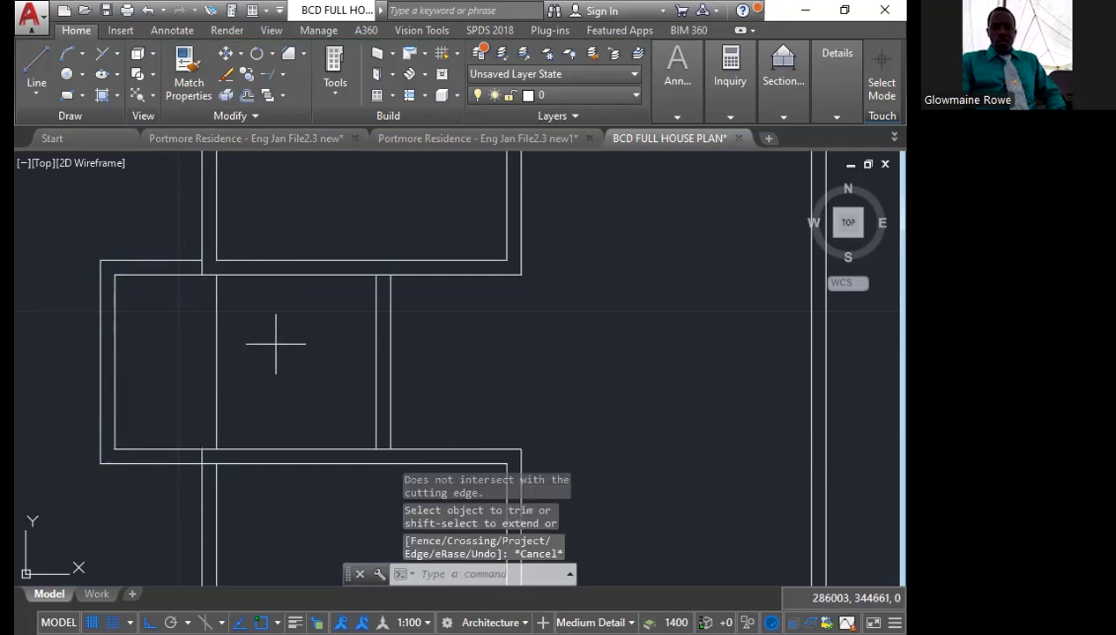
pyautogui.click(276, 344)
pyautogui.click(158, 370)
pyautogui.press('Delete')
# Trim the leftover line segments where the extended room's walls meet the left wall and the vertical partition
pyautogui.write('tr')
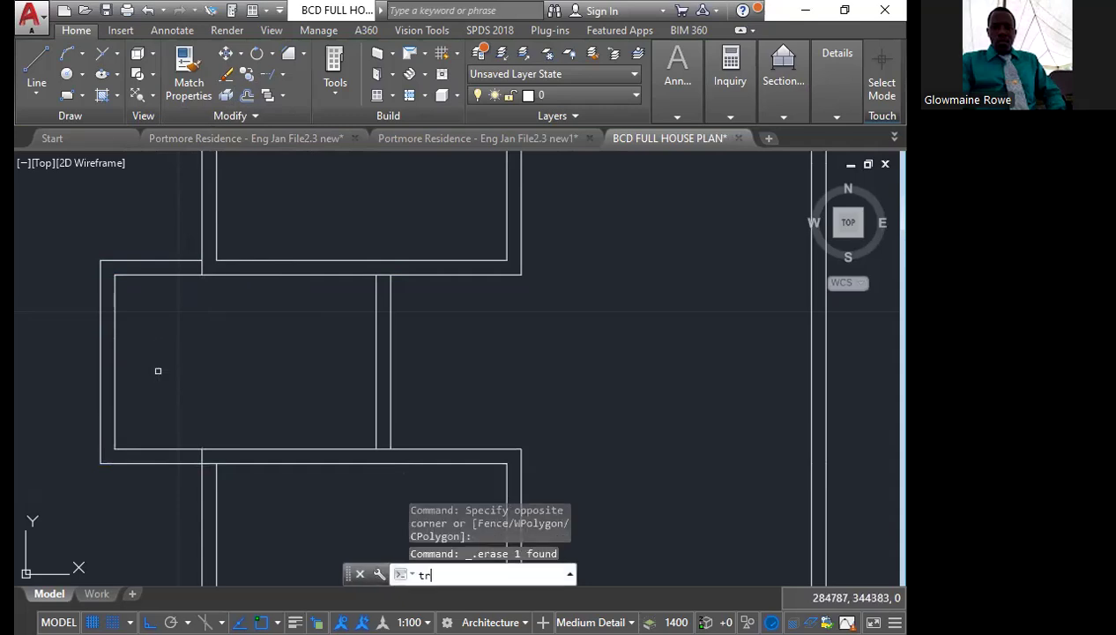
pyautogui.press('Return')
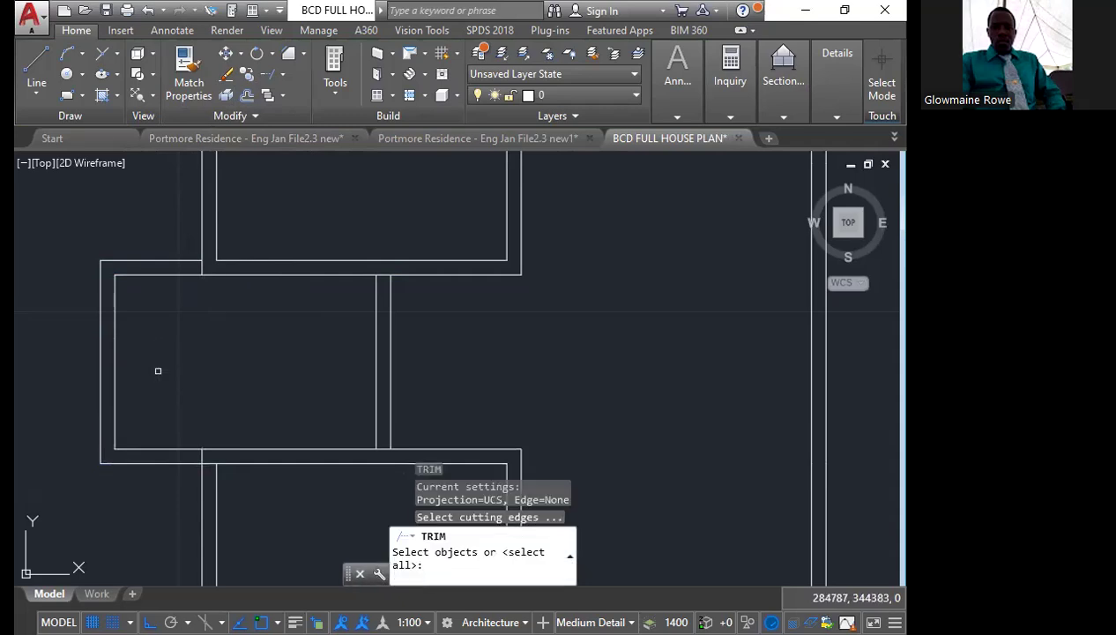
pyautogui.press('Return')
pyautogui.click(210, 463)
pyautogui.click(203, 456)
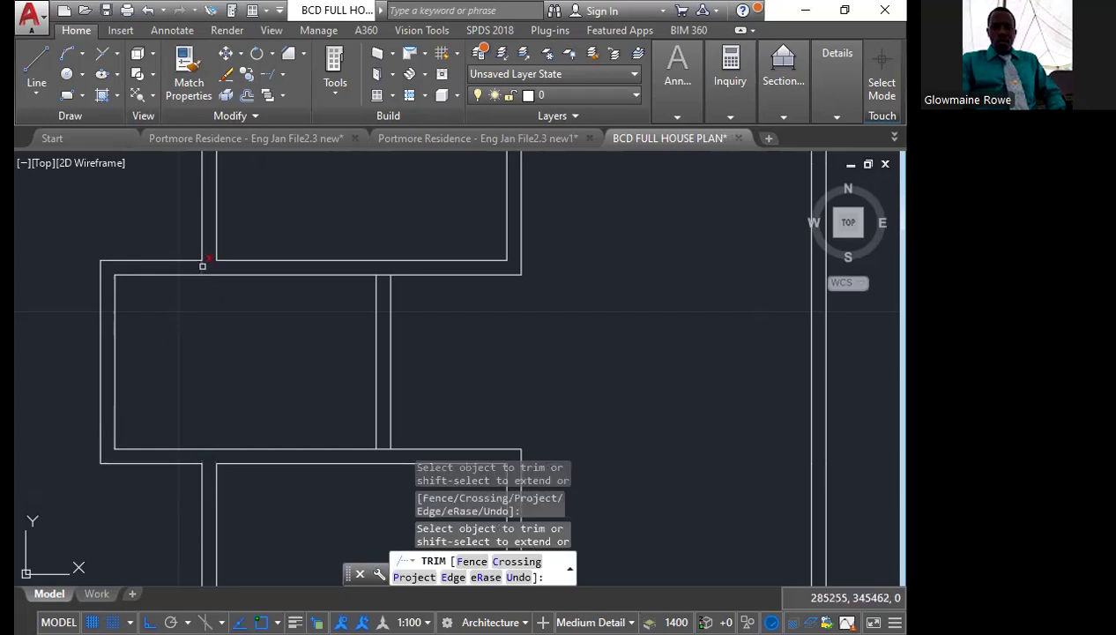
pyautogui.click(383, 447)
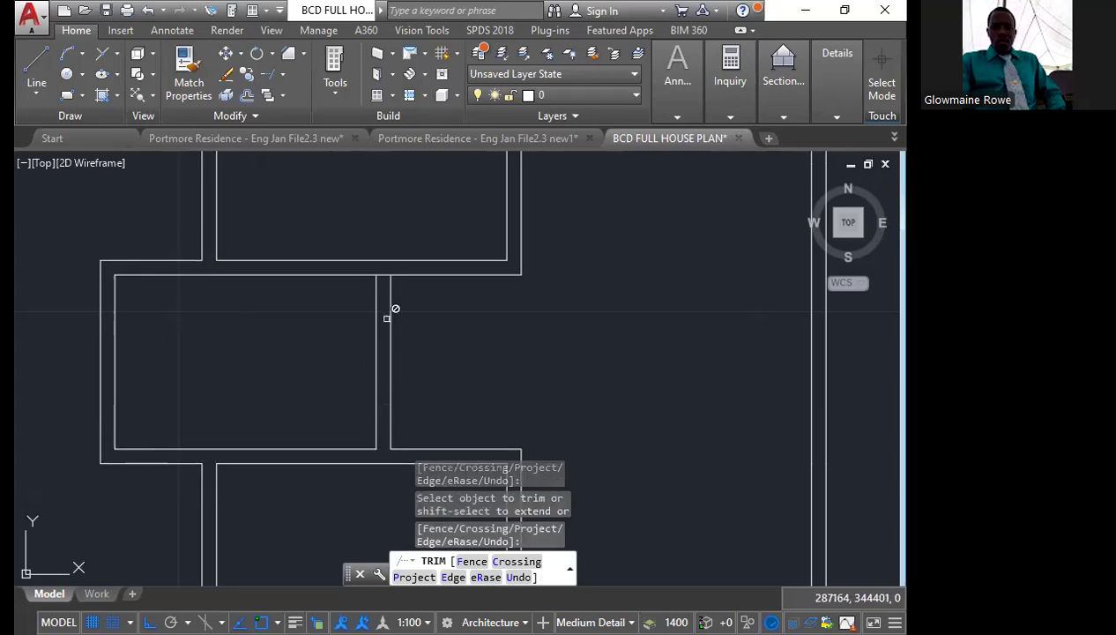
pyautogui.click(382, 276)
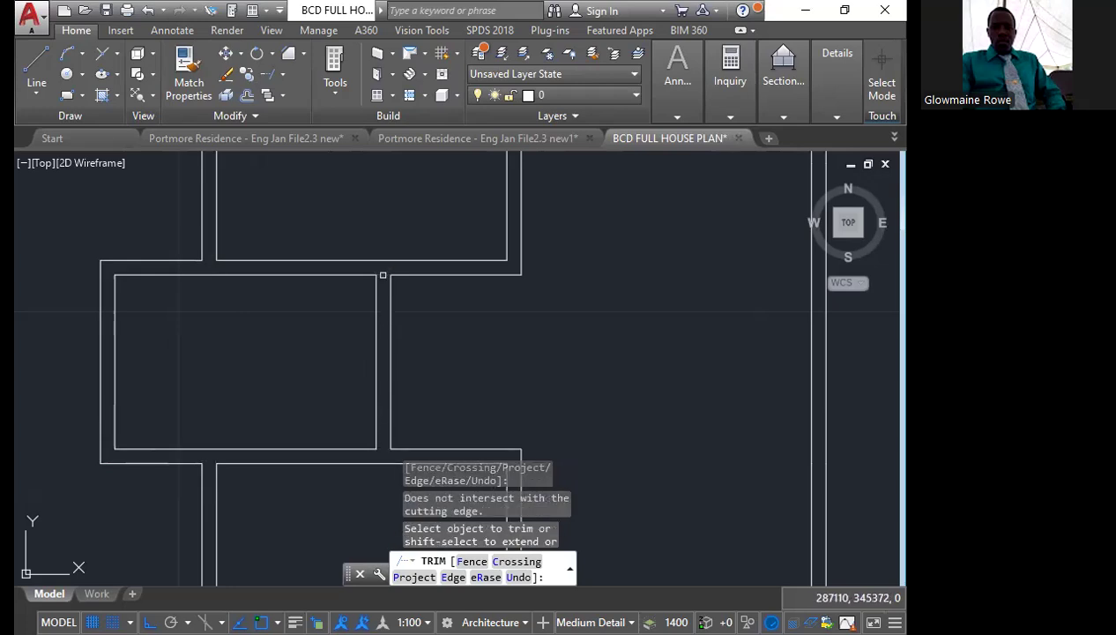
pyautogui.scroll(-2, 117, 353)
pyautogui.scroll(-2, 208, 426)
pyautogui.click(216, 455)
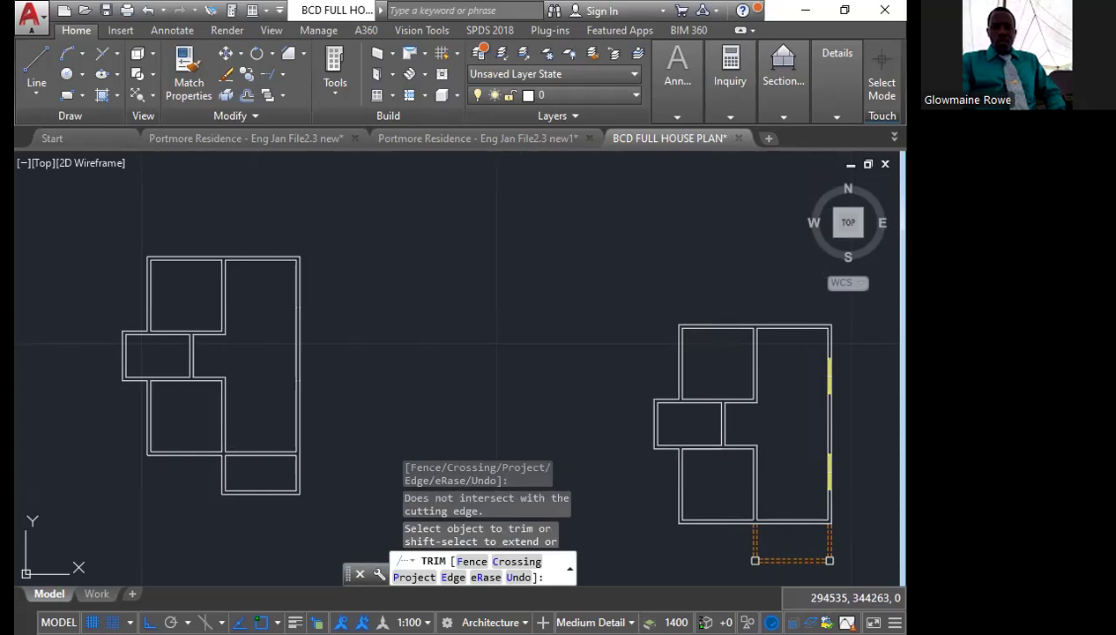
pyautogui.press('Escape')
# Draw a diagonal line from the inner to the outer lower left corner of the small bottom room's wall
pyautogui.moveTo(341, 363); pyautogui.dragTo(284, 316, button='middle')
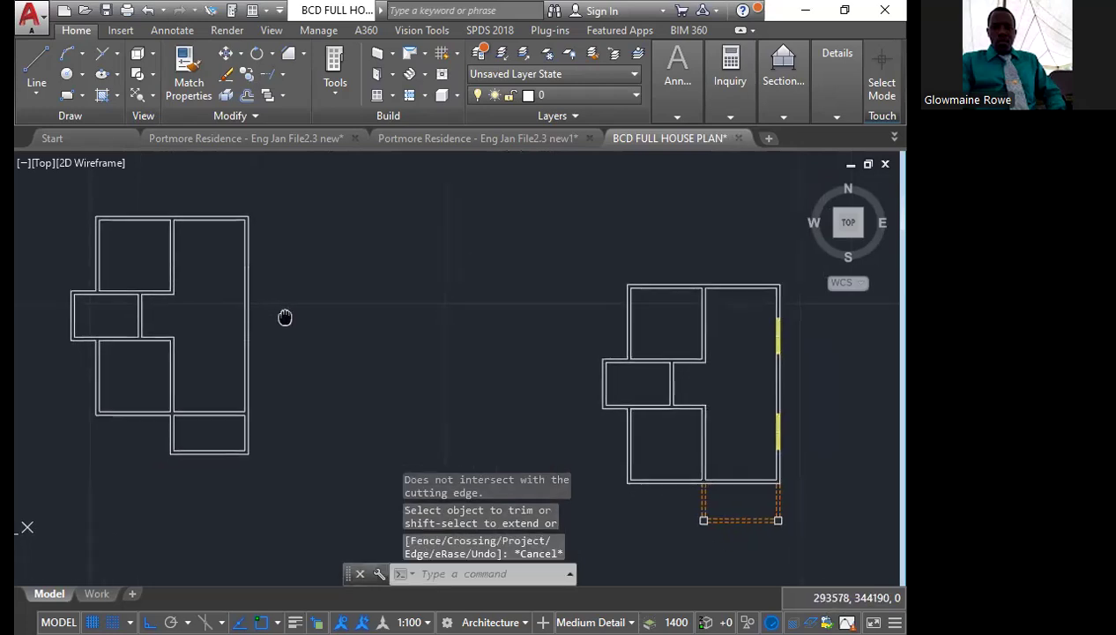
pyautogui.scroll(2, 168, 435)
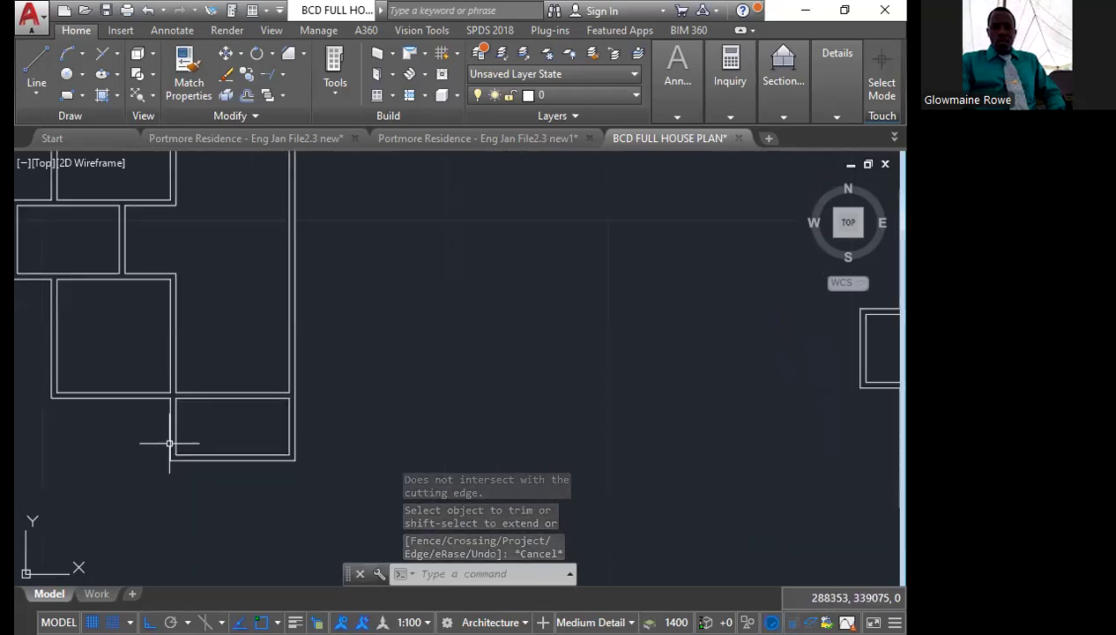
pyautogui.scroll(8, 170, 451)
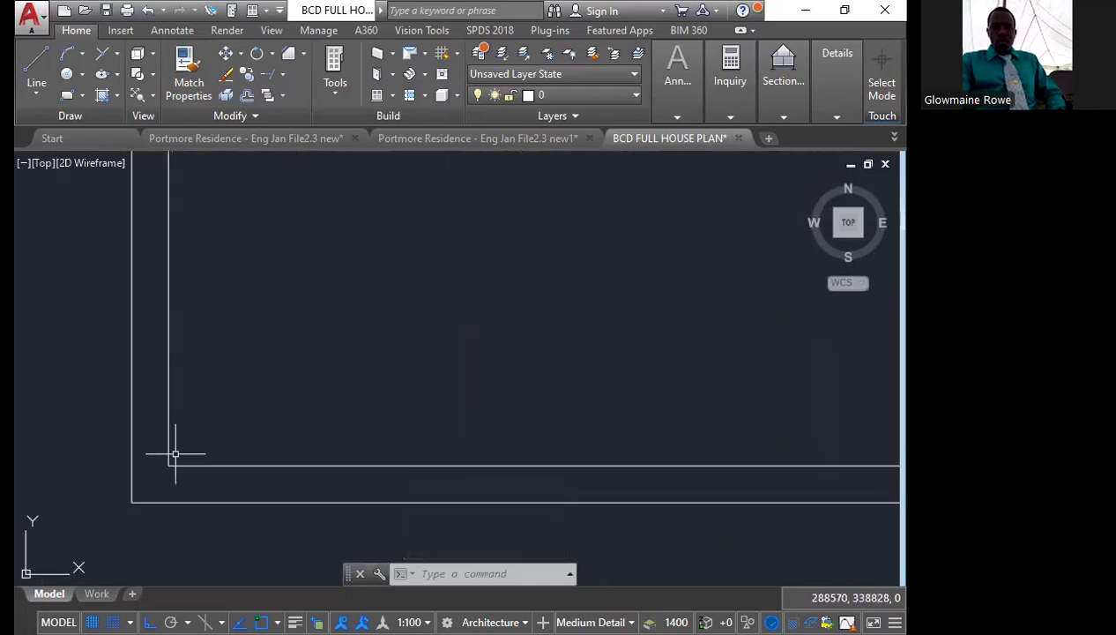
pyautogui.click(37, 65)
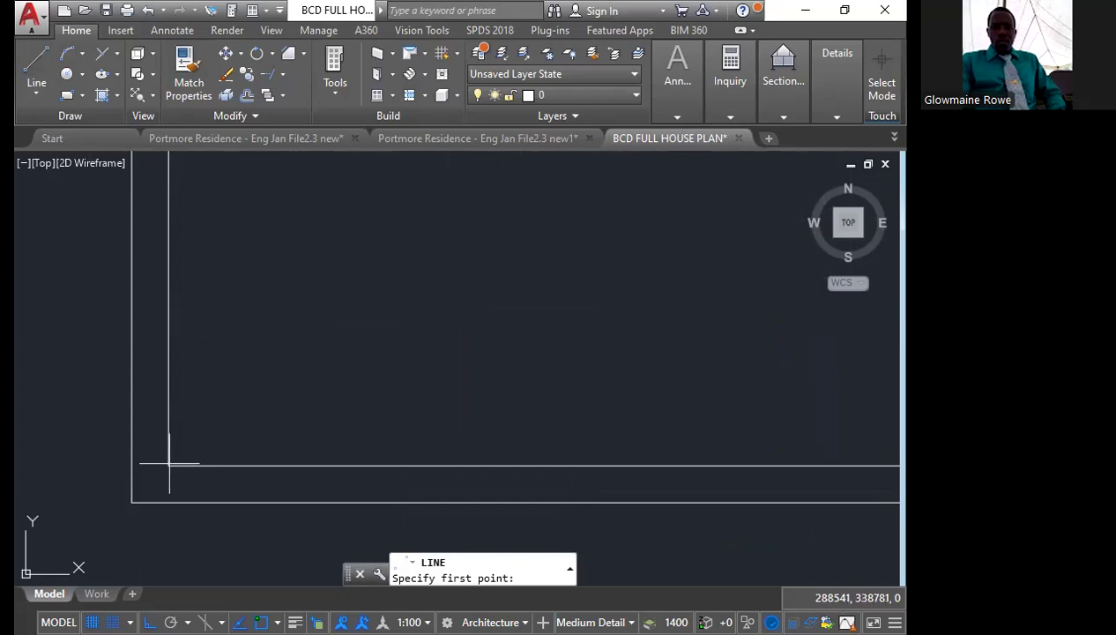
pyautogui.click(169, 463)
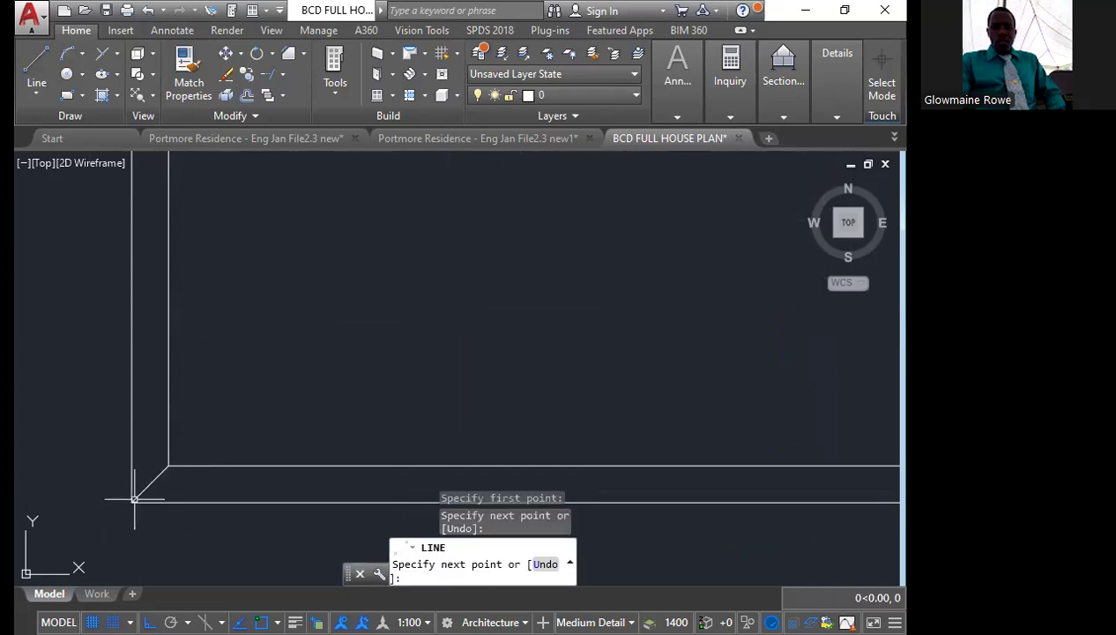
pyautogui.press('Escape')
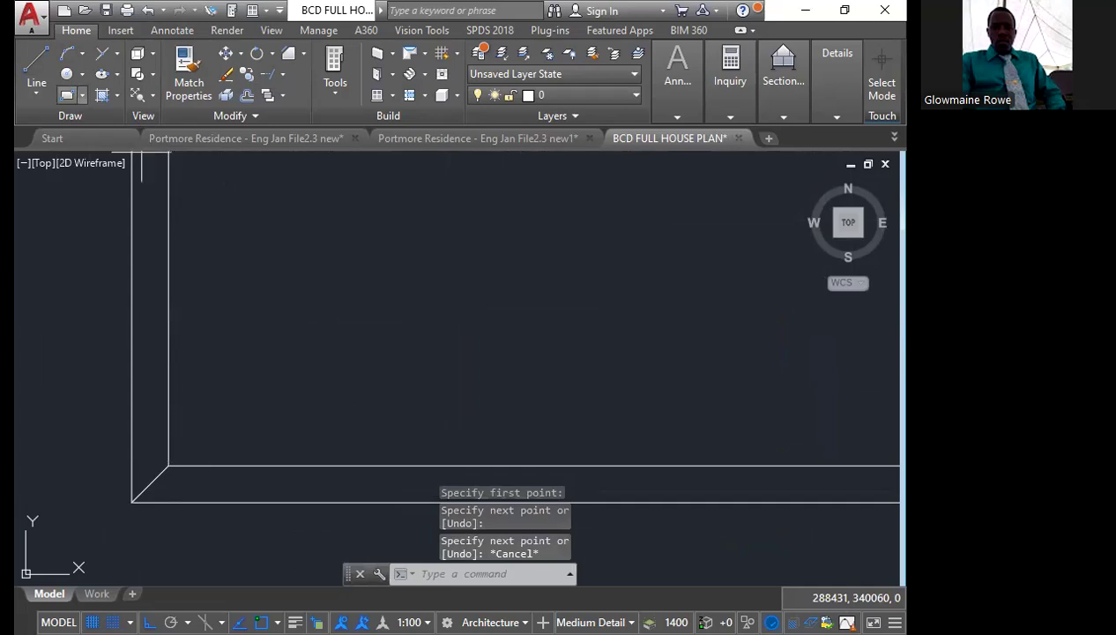
pyautogui.click(67, 95)
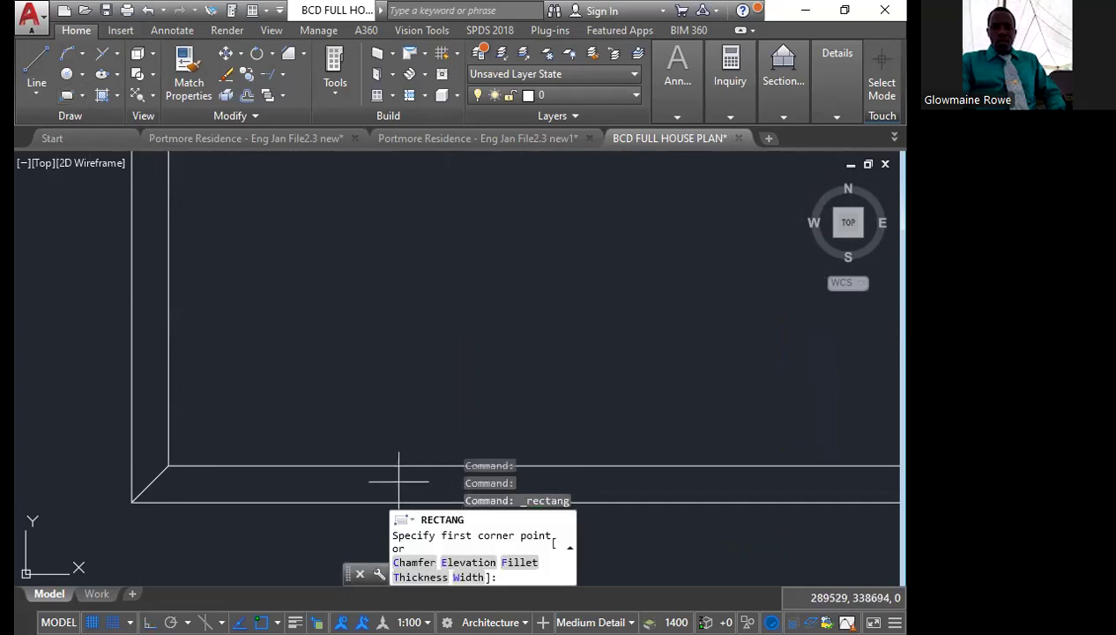
pyautogui.click(230, 357)
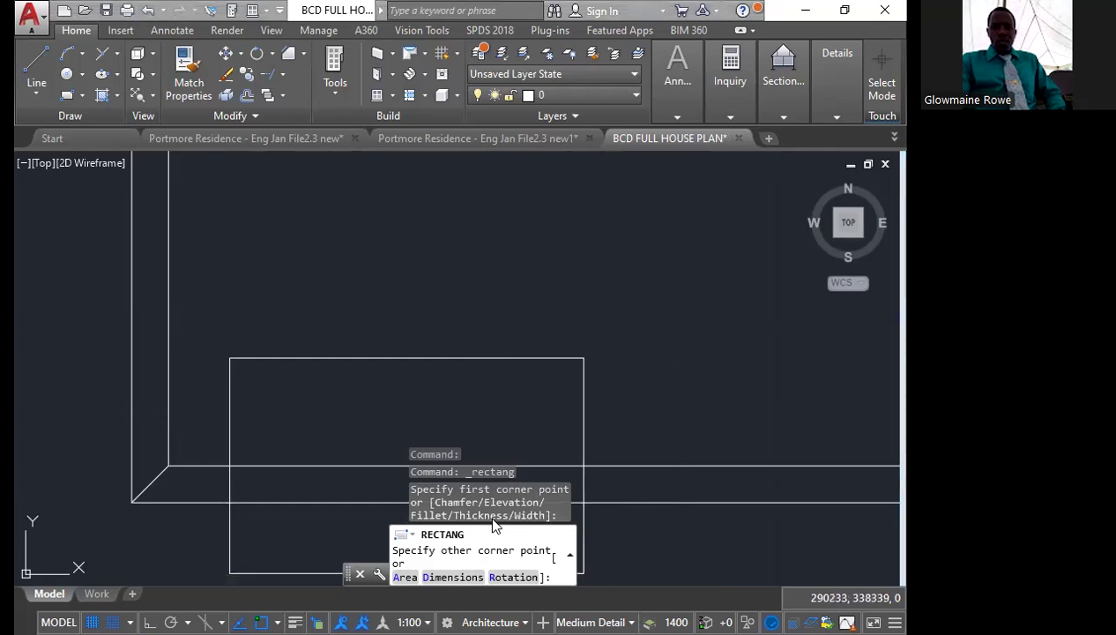
pyautogui.write('D')
pyautogui.press('Return')
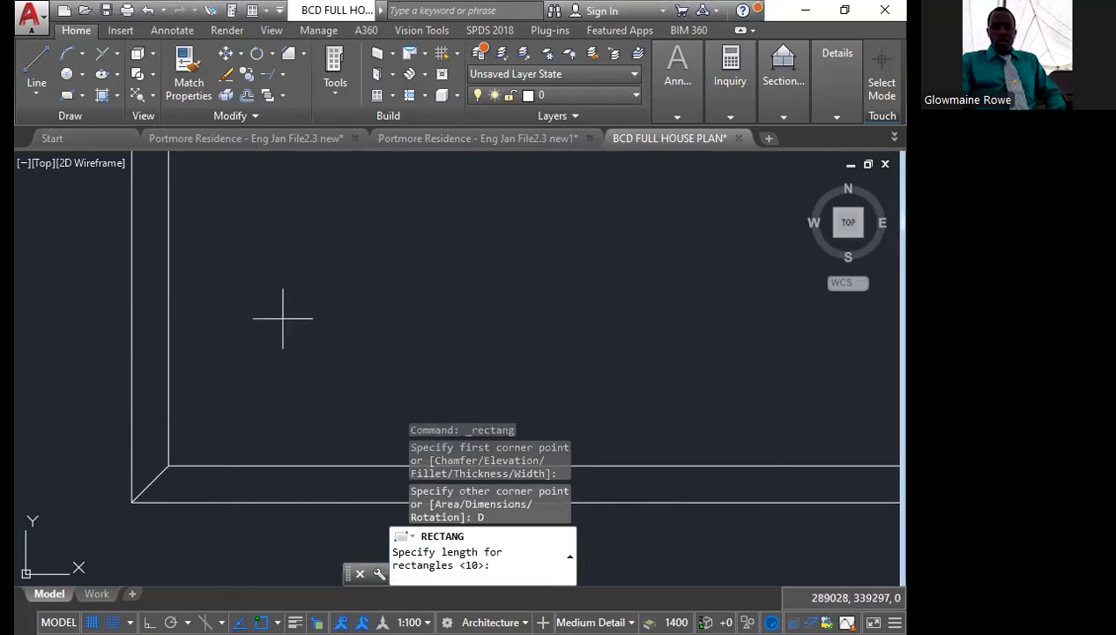
pyautogui.click(269, 295)
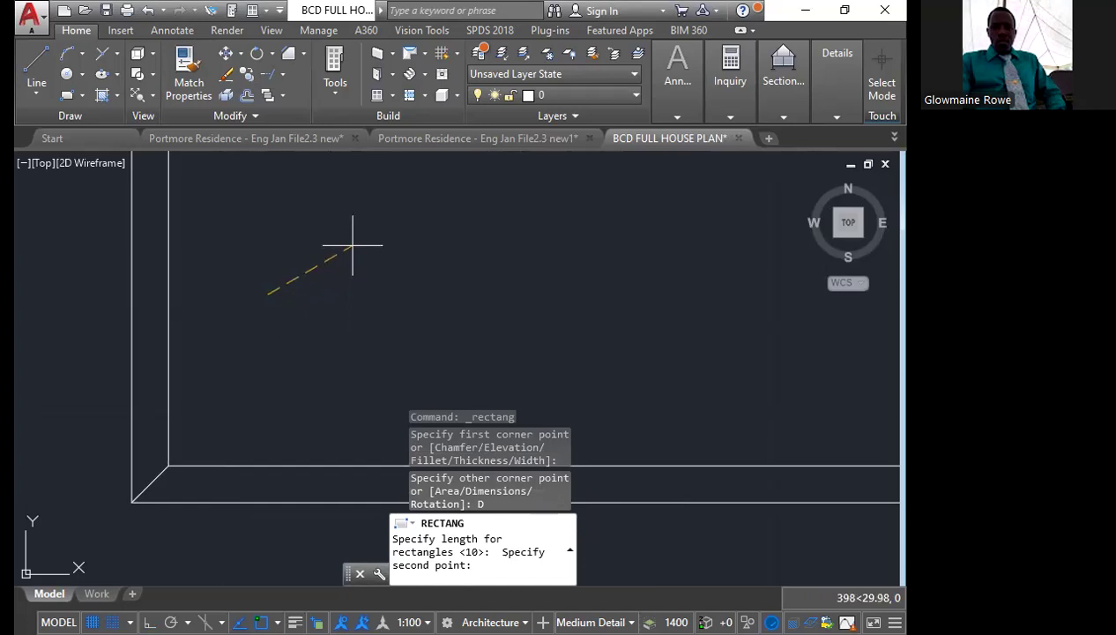
pyautogui.press('Escape')
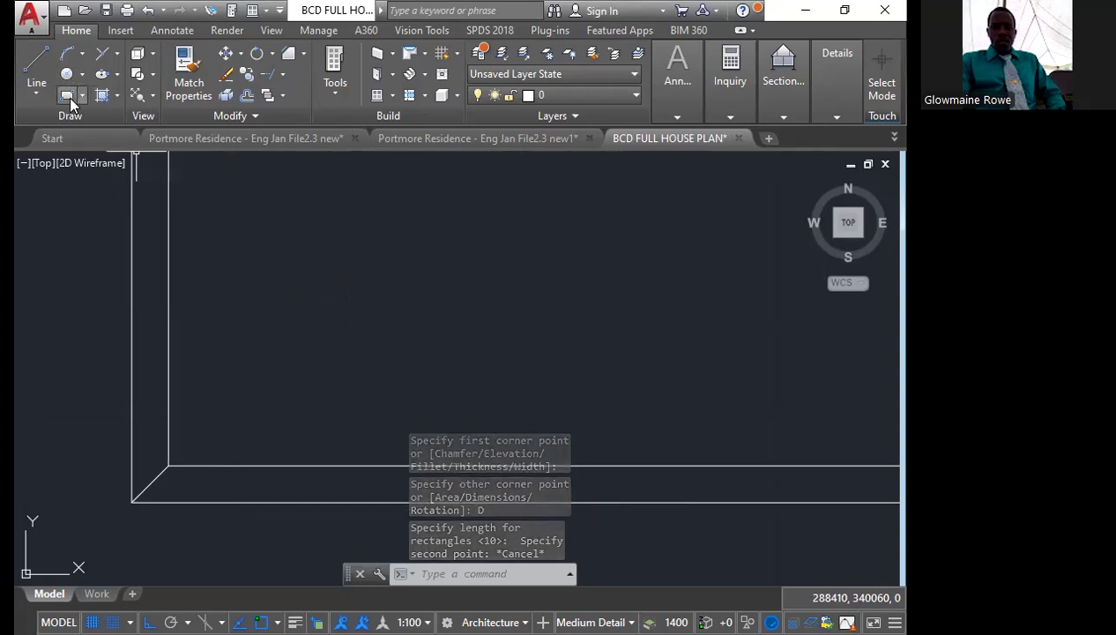
pyautogui.click(69, 97)
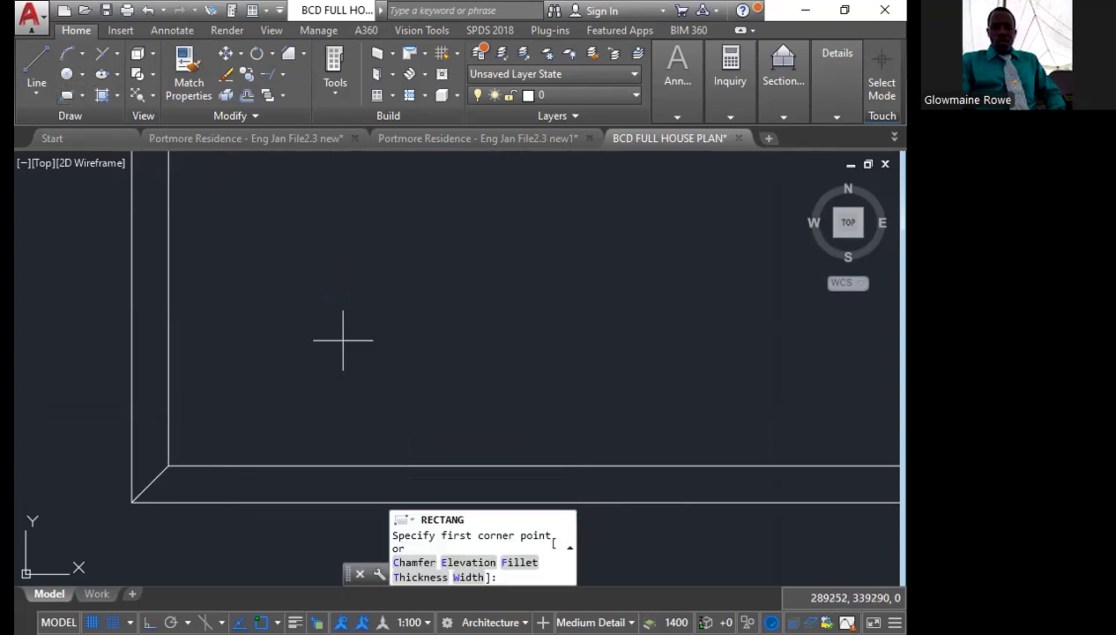
pyautogui.click(318, 323)
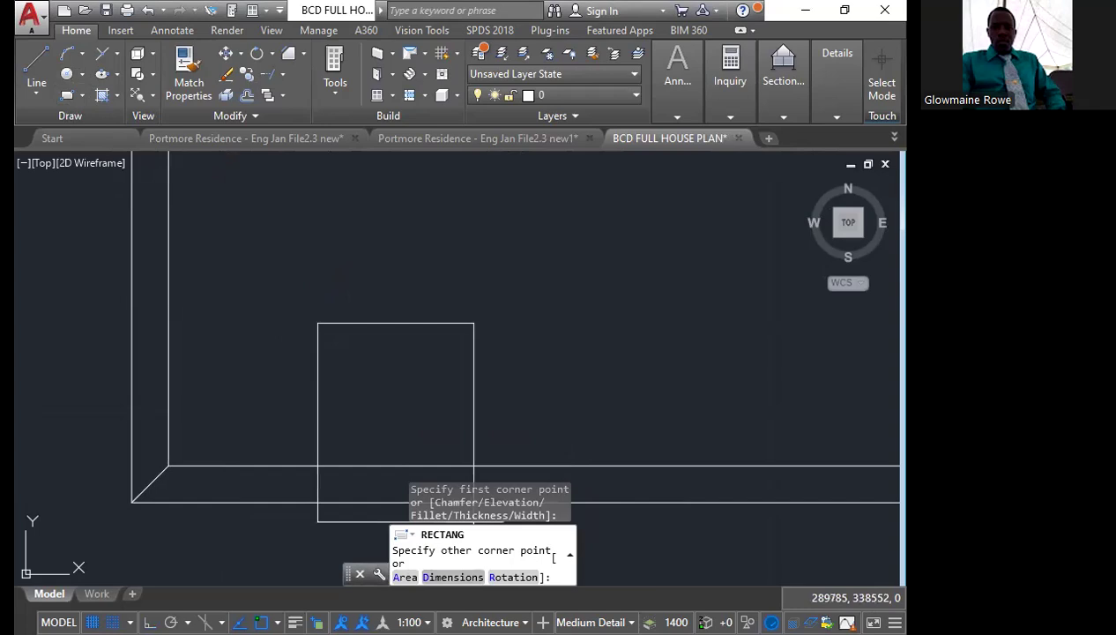
pyautogui.write('D')
pyautogui.press('Return')
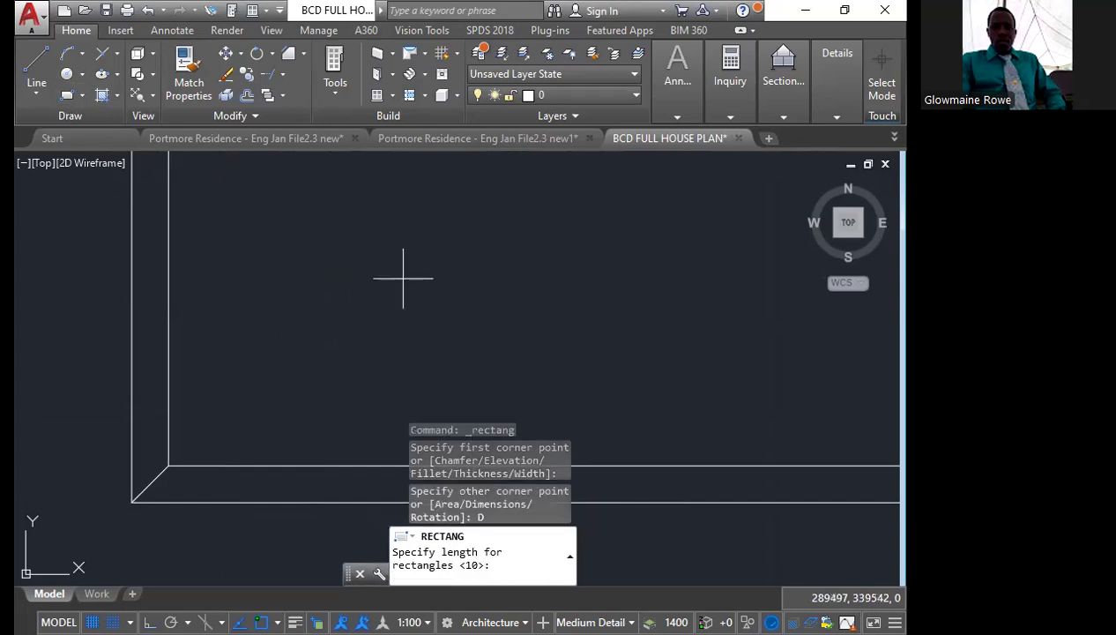
pyautogui.write('300')
pyautogui.press('Return')
pyautogui.write('300')
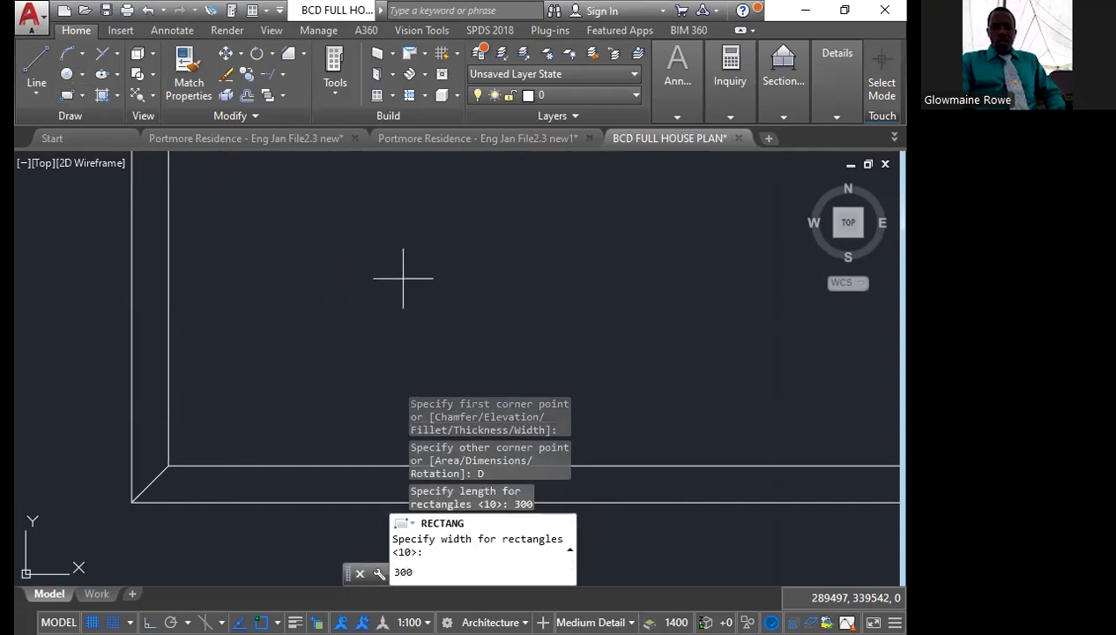
pyautogui.press('Return')
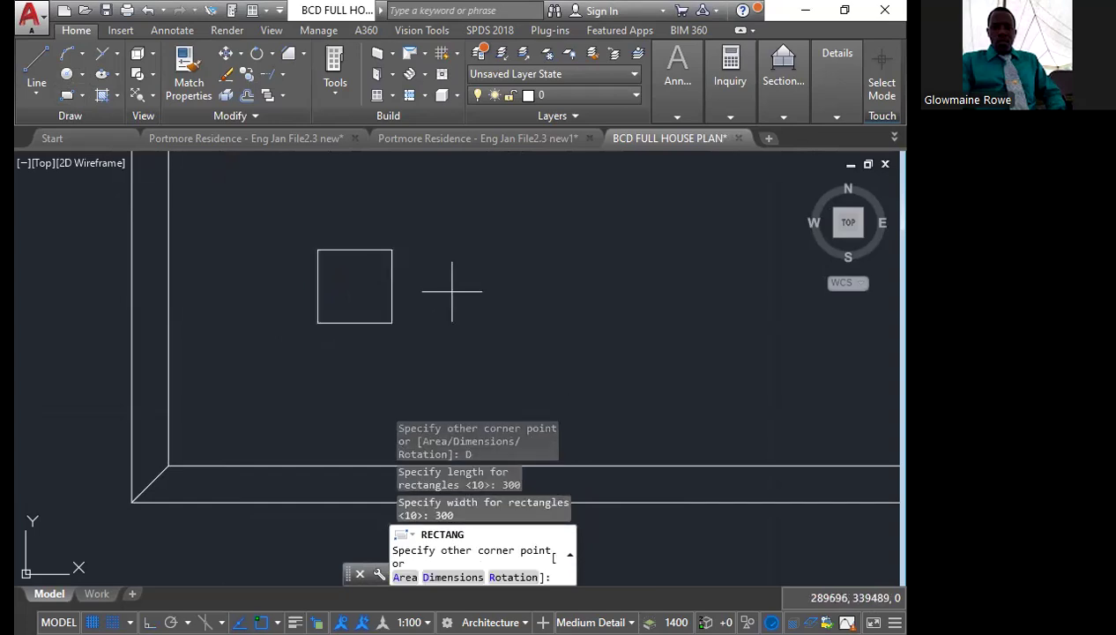
pyautogui.press('Escape')
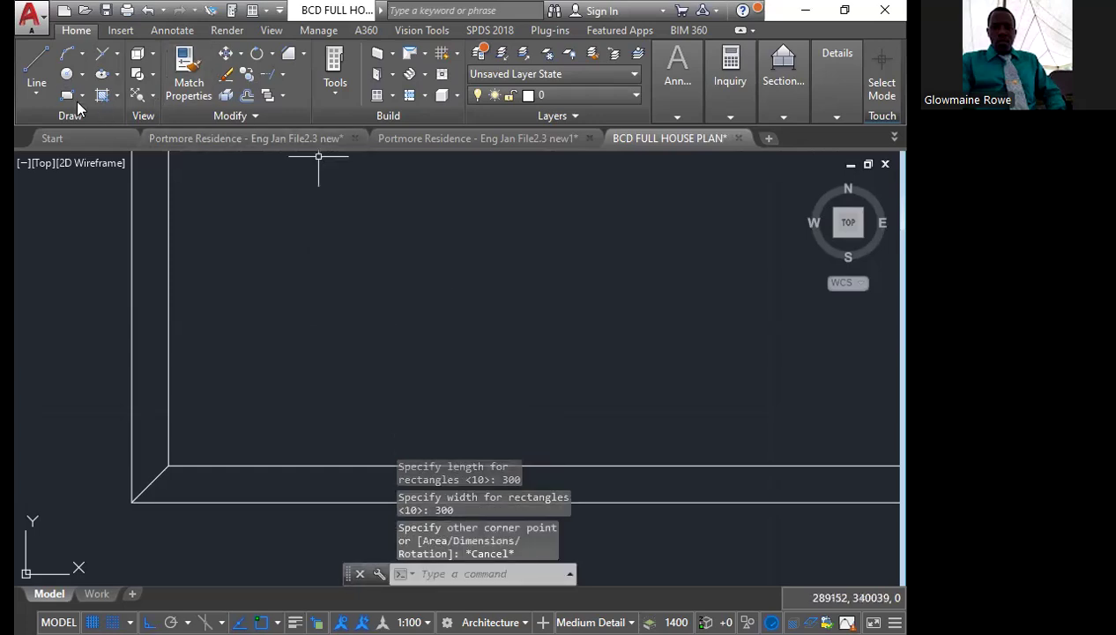
# Draw a 300 by 300 square by its dimensions in the open area inside the small bottom room
pyautogui.click(294, 291)
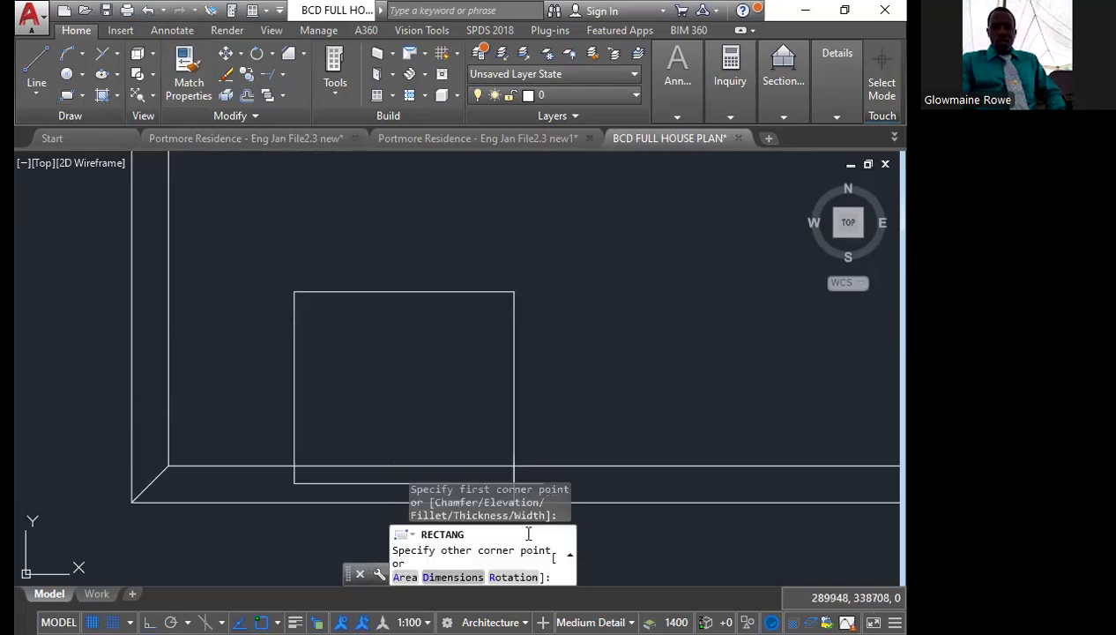
pyautogui.write('D')
pyautogui.press('Return')
pyautogui.write('300')
pyautogui.press('Return')
pyautogui.write('300')
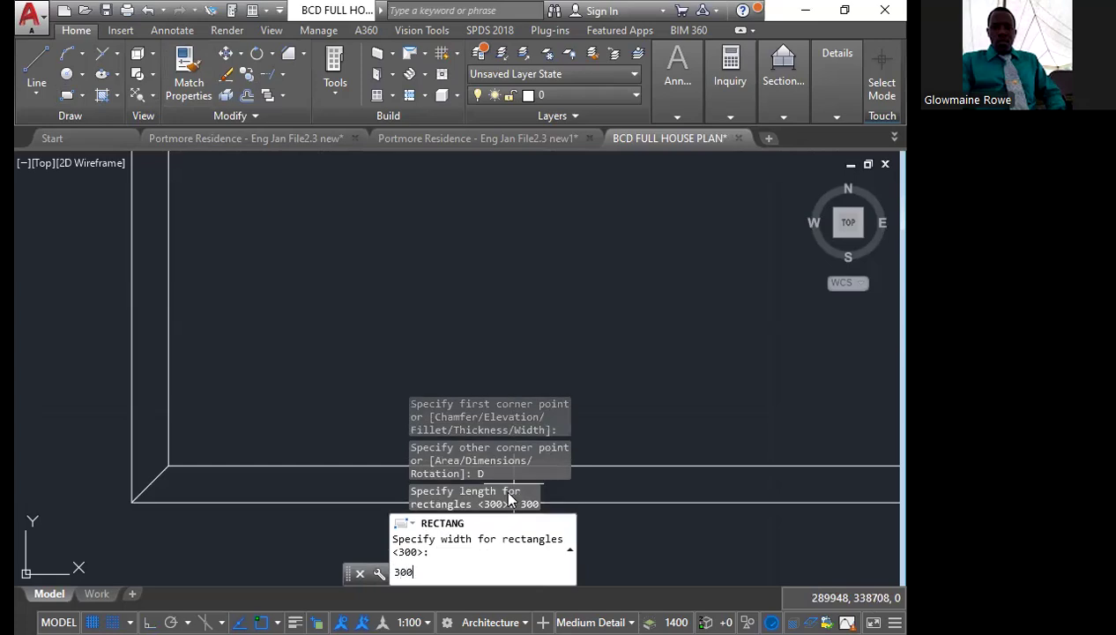
pyautogui.press('Return')
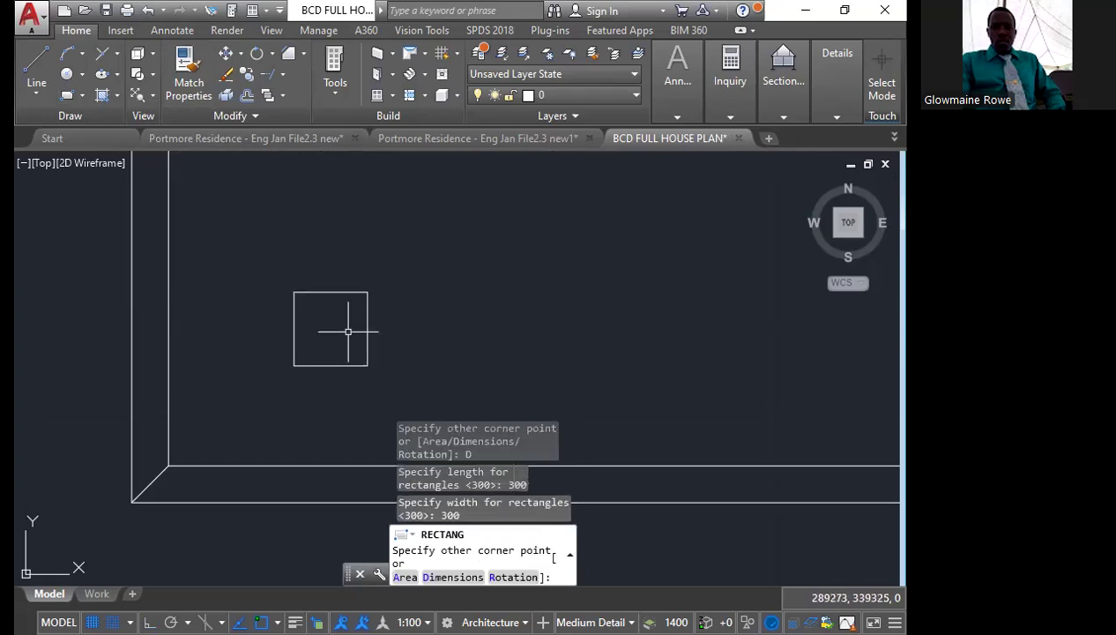
pyautogui.click(347, 332)
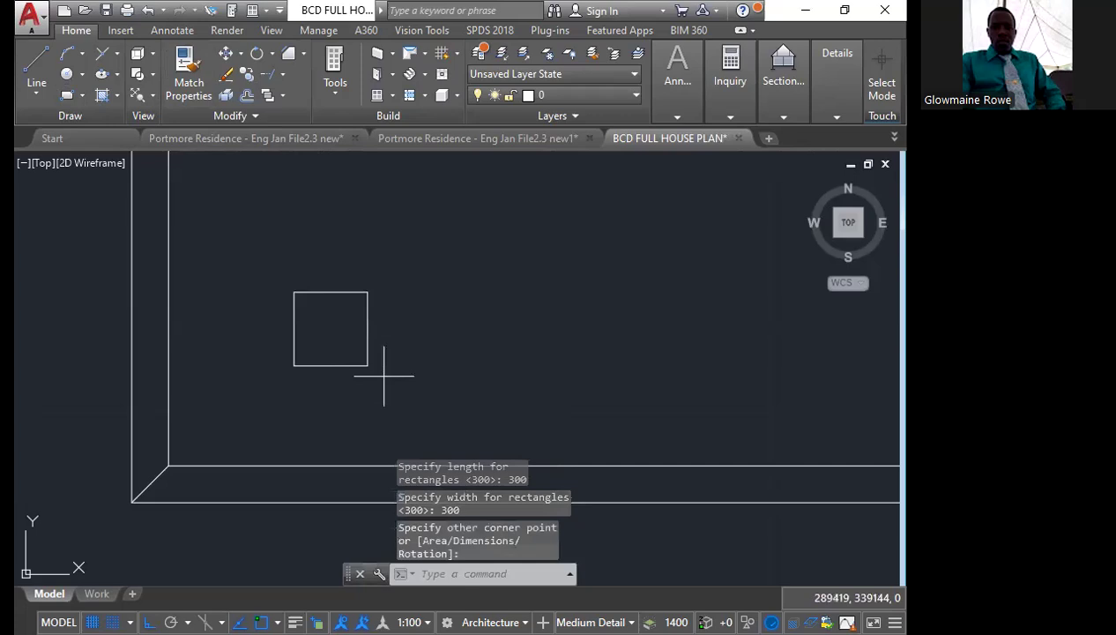
# Move the square by its centre onto the midpoint of the lower left corner's diagonal, and erase the diagonal
pyautogui.click(384, 376)
pyautogui.click(326, 264)
pyautogui.click(226, 53)
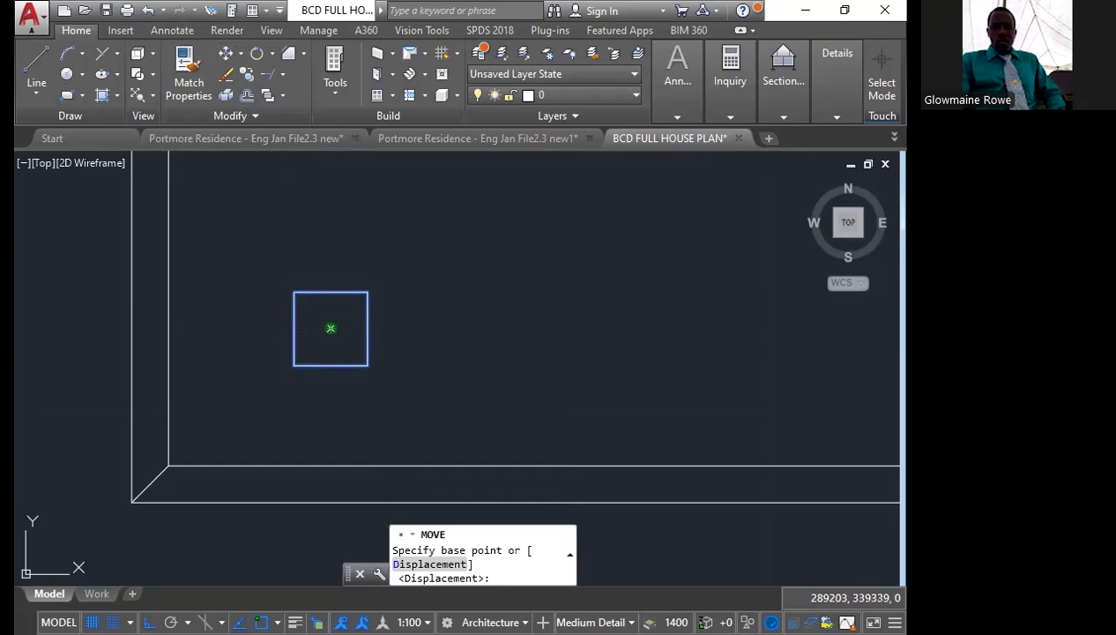
pyautogui.click(331, 327)
pyautogui.click(150, 483)
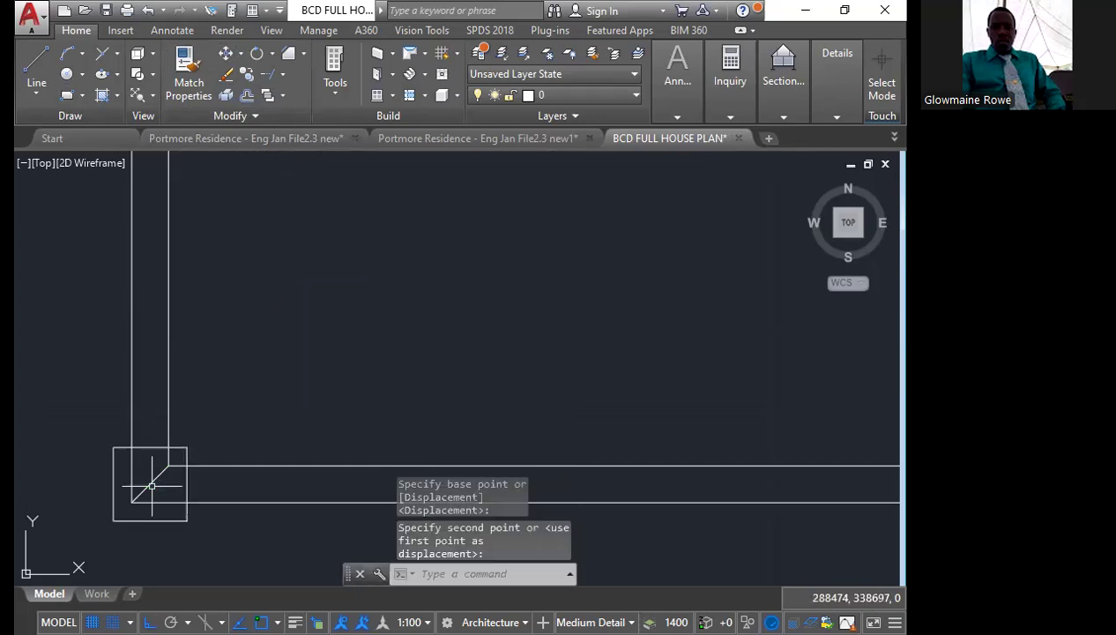
pyautogui.click(150, 483)
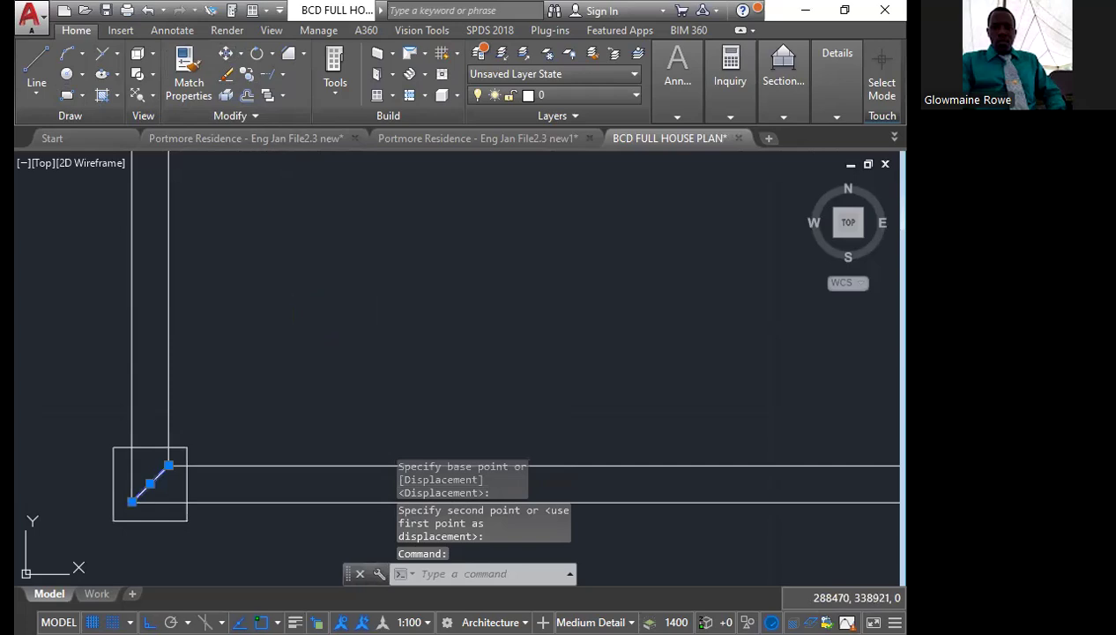
pyautogui.press('Delete')
# Mirror the corner square to the small room's lower right corner about the bottom wall's vertical centre line, keeping the original
pyautogui.scroll(-3, 145, 467)
pyautogui.scroll(1, 148, 450)
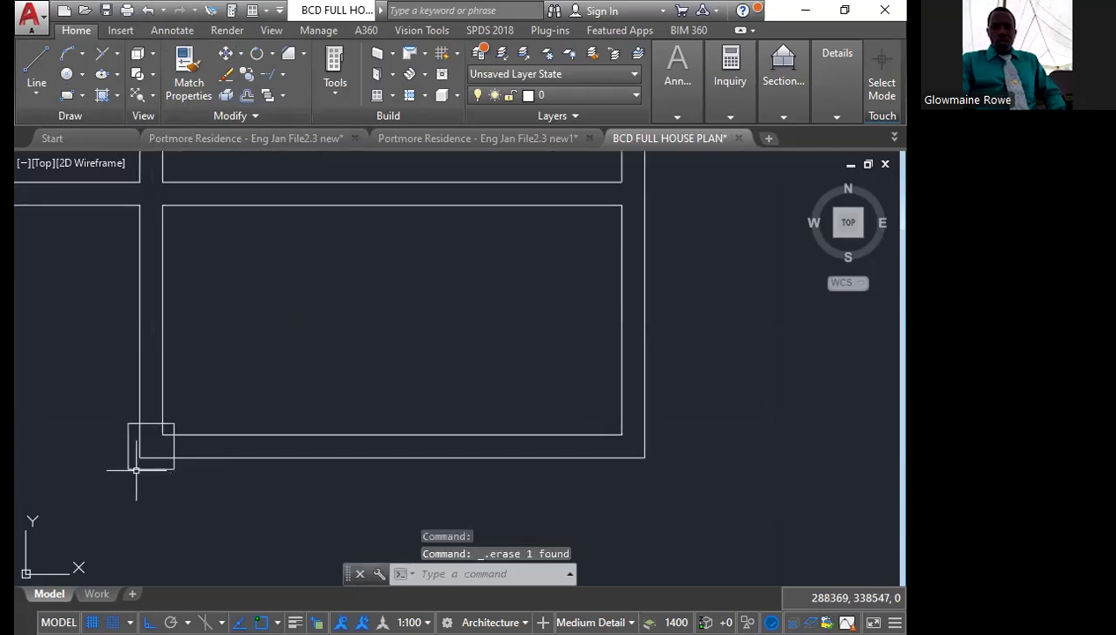
pyautogui.click(139, 469)
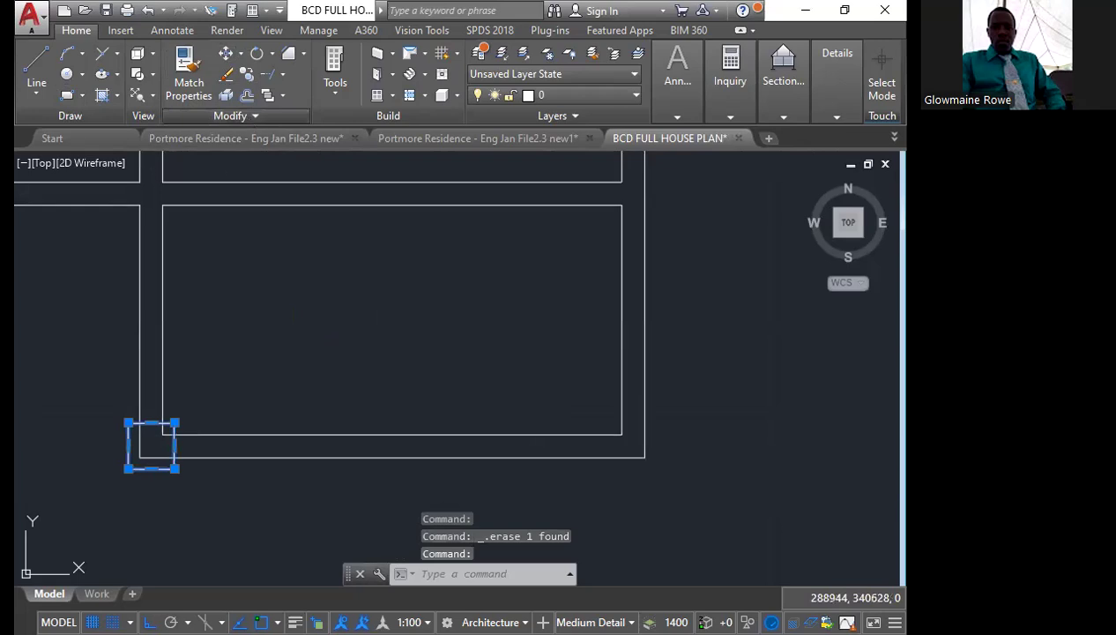
pyautogui.click(247, 95)
pyautogui.click(392, 435)
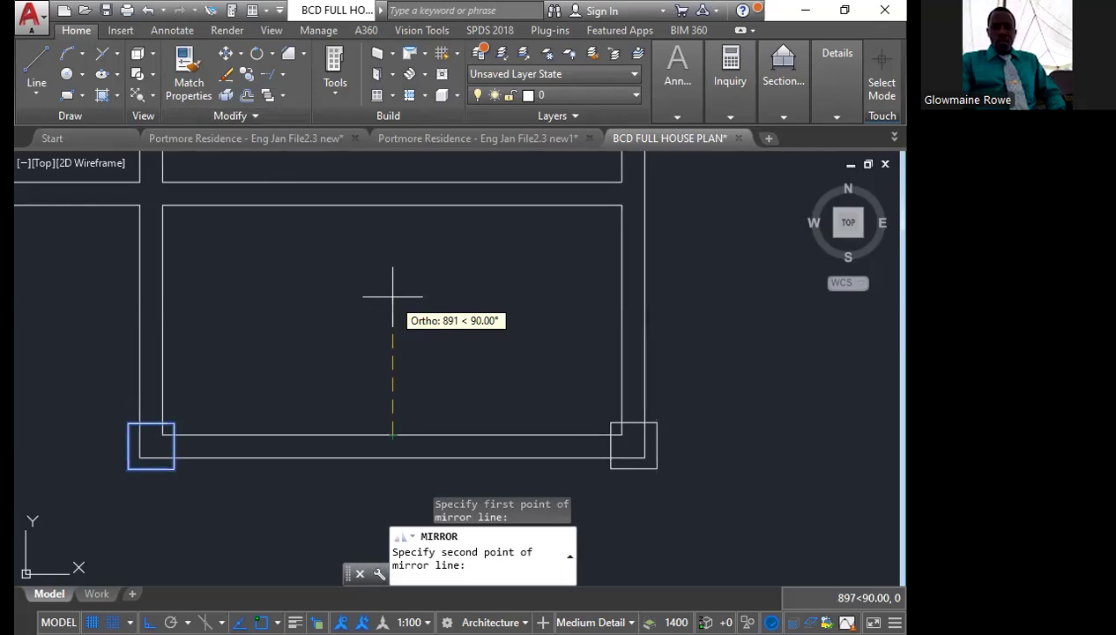
pyautogui.click(392, 297)
pyautogui.press('Return')
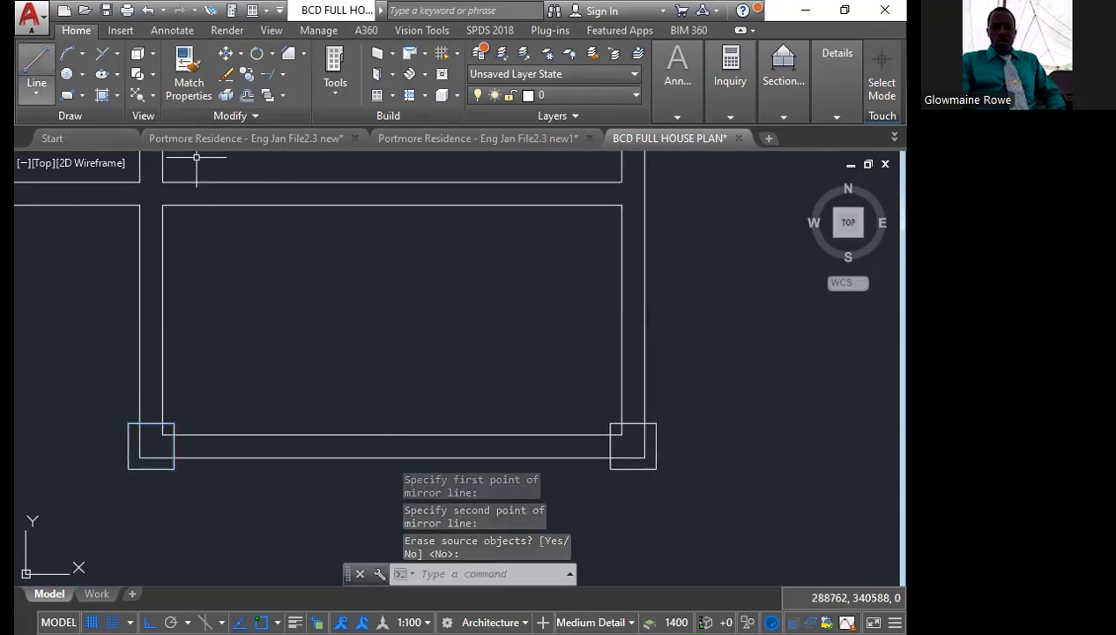
# Stretch both ends of the small bottom room's inner top line to the outer faces of its side walls
pyautogui.scroll(-2, 387, 362)
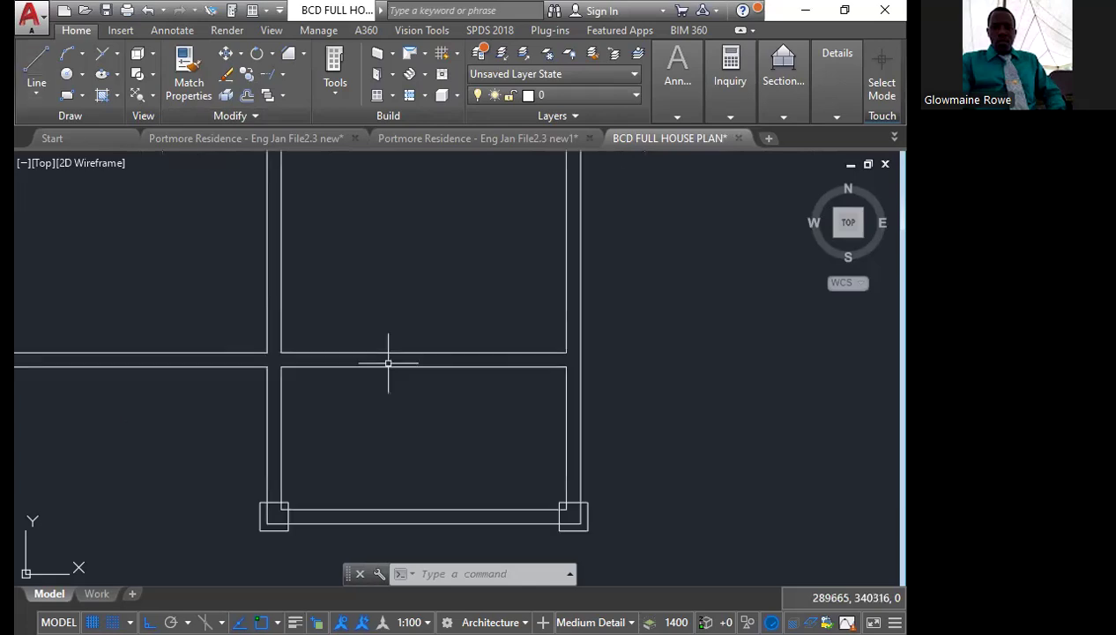
pyautogui.click(446, 367)
pyautogui.scroll(2, 564, 350)
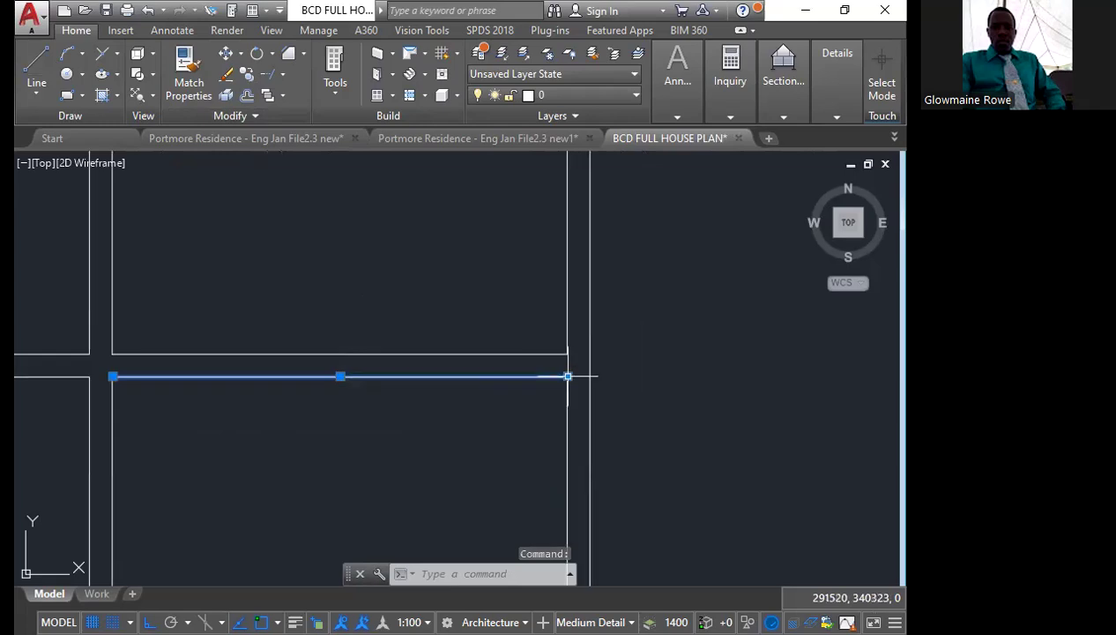
pyautogui.click(567, 376)
pyautogui.click(567, 377)
pyautogui.scroll(-3, 567, 376)
pyautogui.scroll(8, 311, 371)
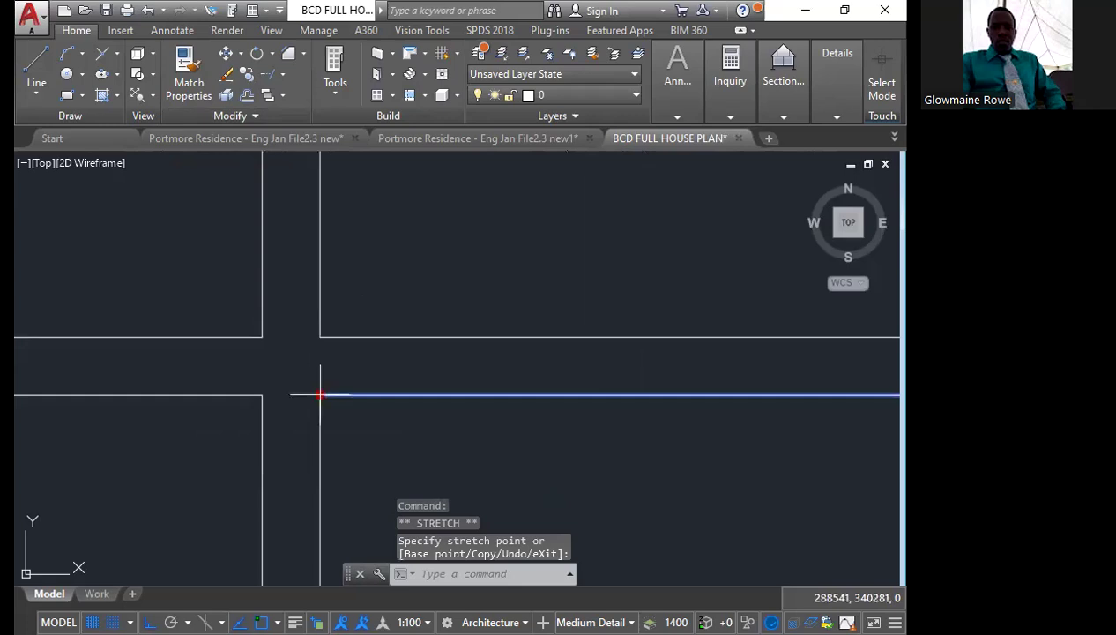
pyautogui.scroll(-6, 320, 394)
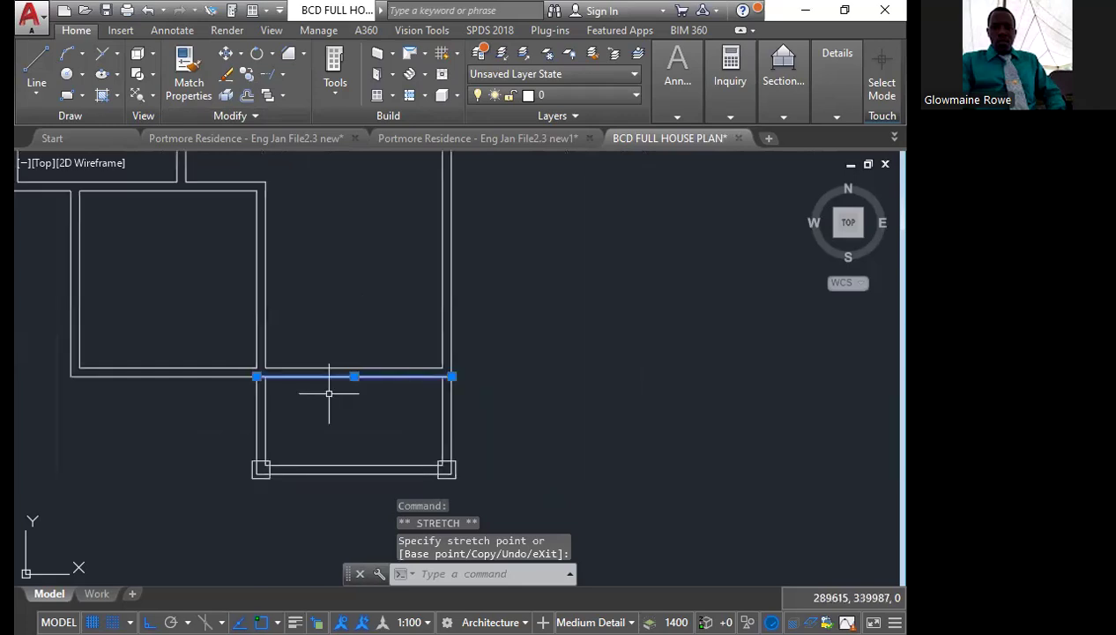
pyautogui.press('Escape')
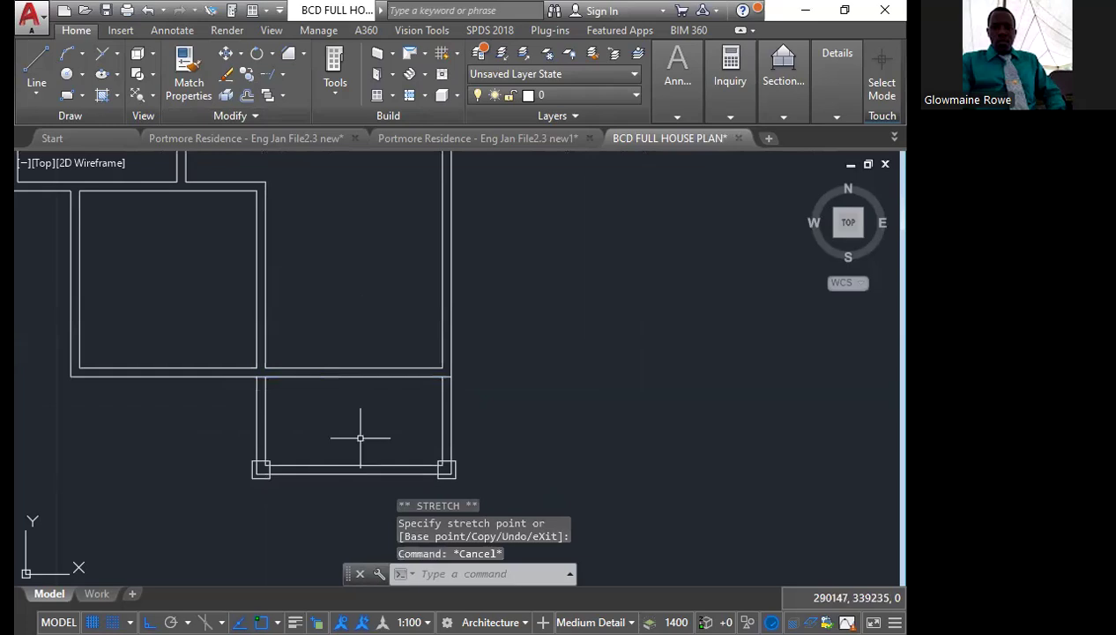
# Trim away the small bottom room's left, right and bottom wall lines outside the two corner squares
pyautogui.write('TR')
pyautogui.press('Return')
pyautogui.write('TR')
pyautogui.press('Return')
pyautogui.moveTo(361, 438); pyautogui.dragTo(322, 368, button='middle')
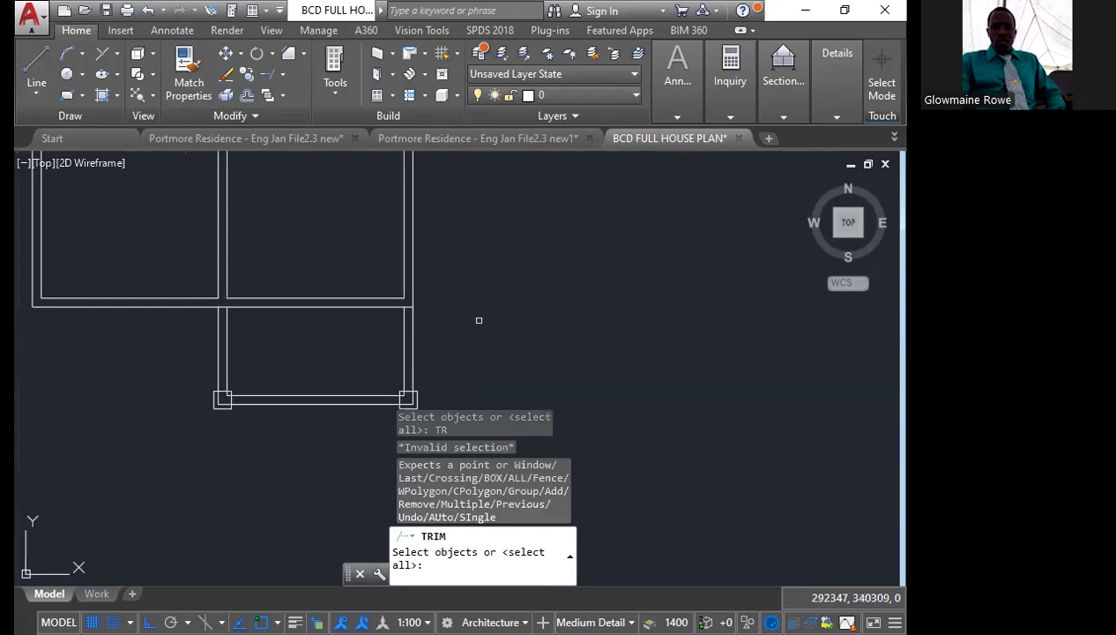
pyautogui.click(479, 320)
pyautogui.click(195, 358)
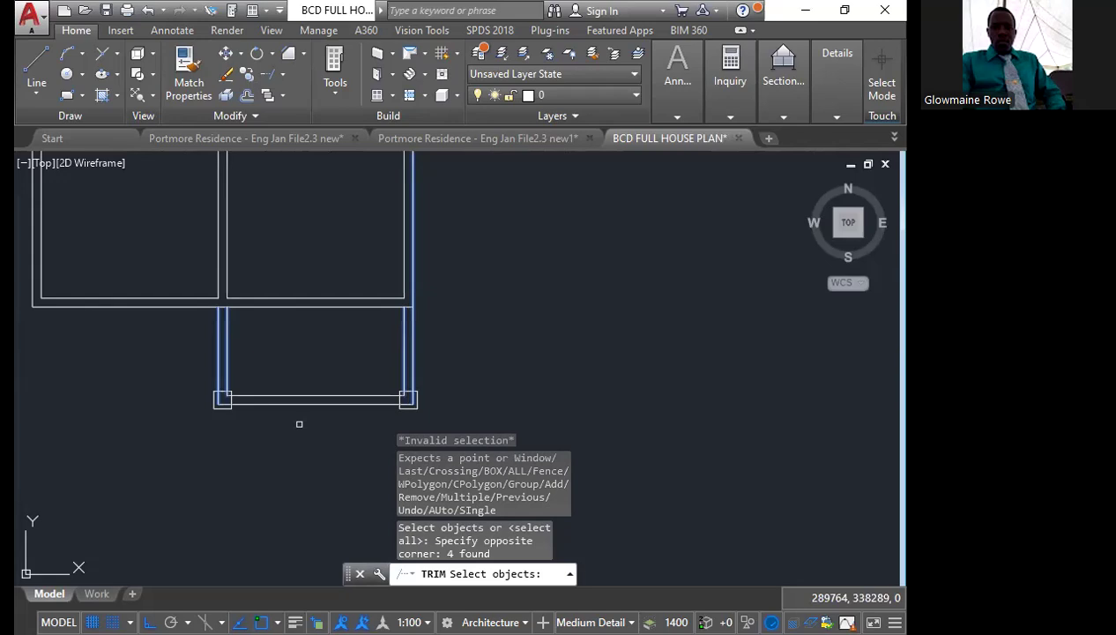
pyautogui.press('Return')
pyautogui.press('Escape')
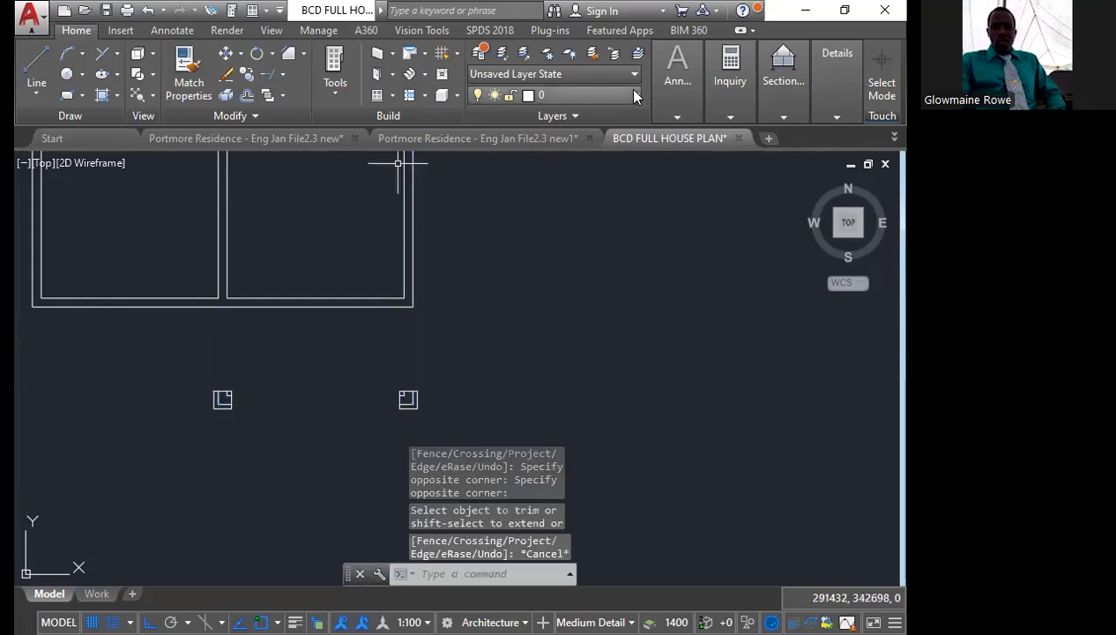
# Make OPENINGS the current layer and draw two vertical lines from the left corner square up to the house's bottom wall
pyautogui.click(572, 94)
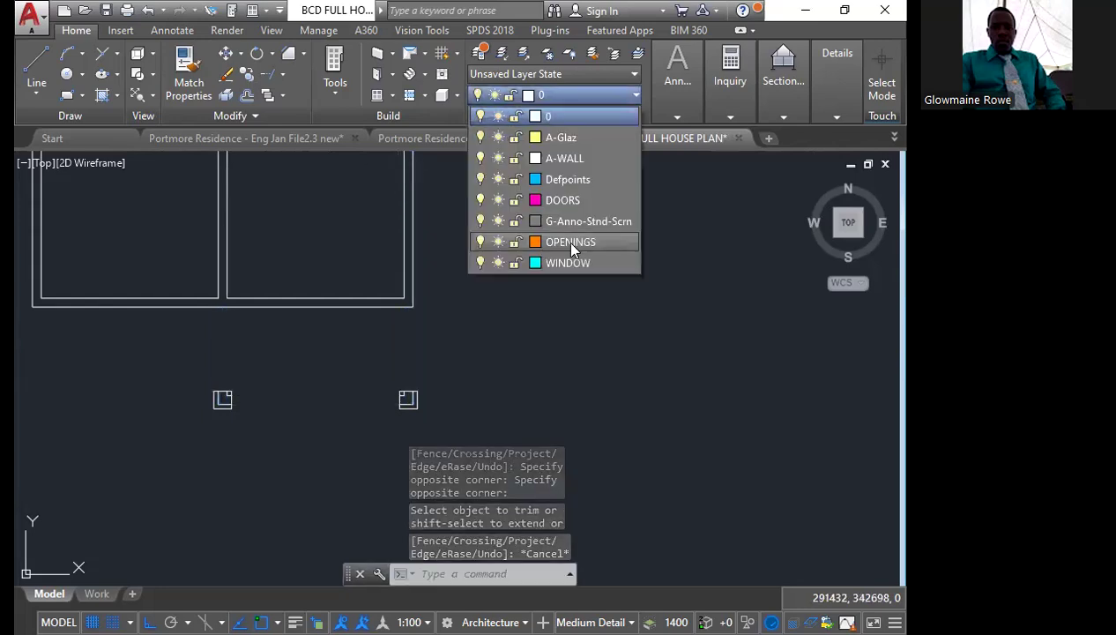
pyautogui.click(564, 244)
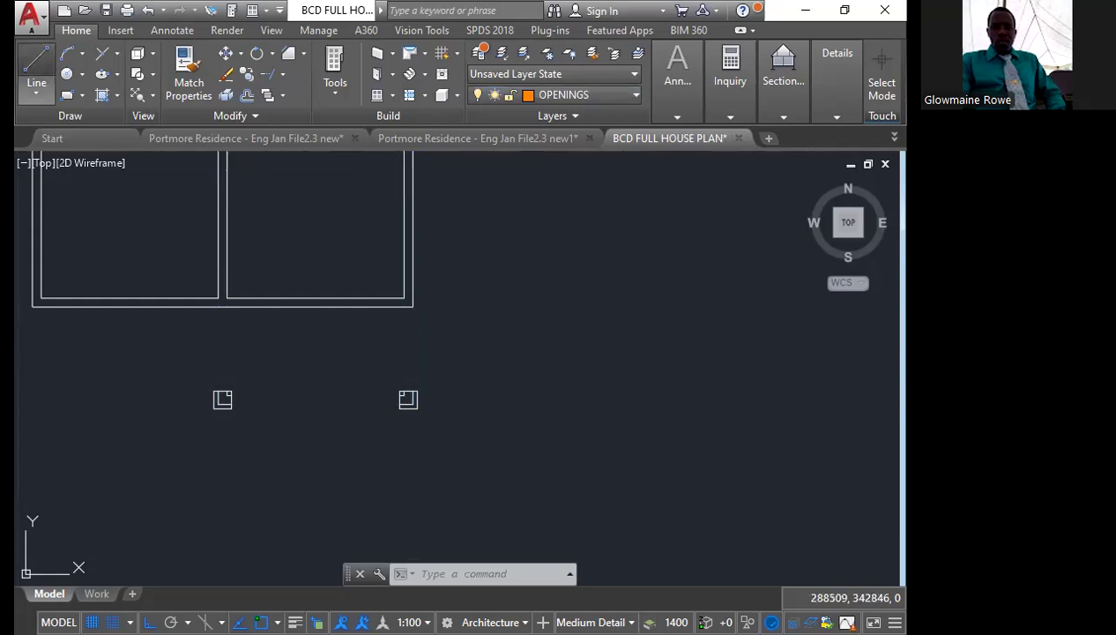
pyautogui.click(36, 70)
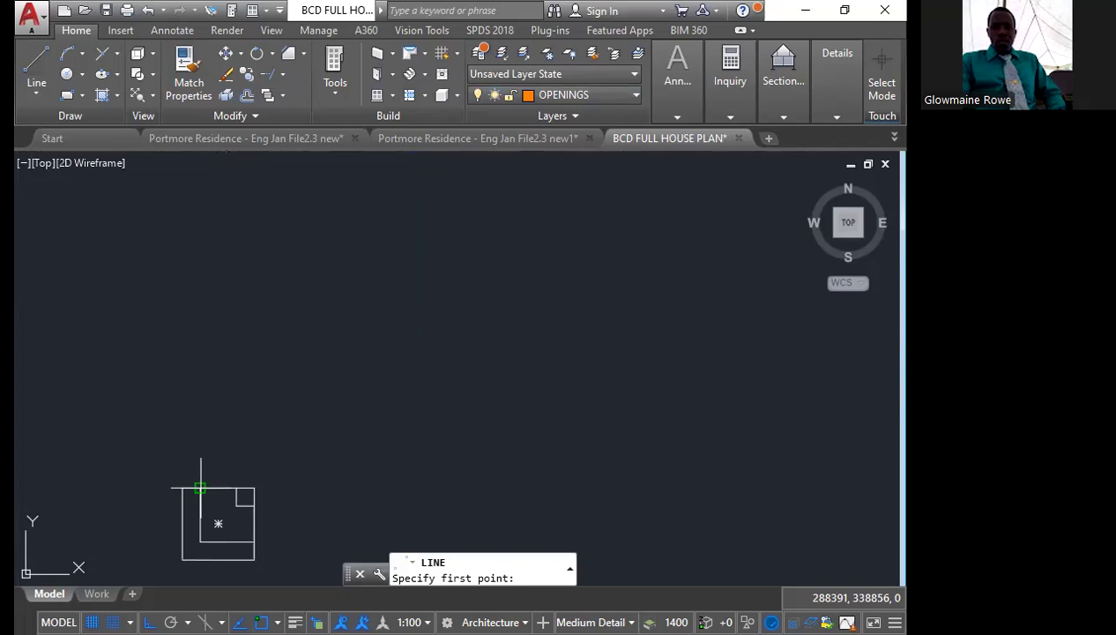
pyautogui.moveTo(200, 487); pyautogui.dragTo(209, 536, button='middle')
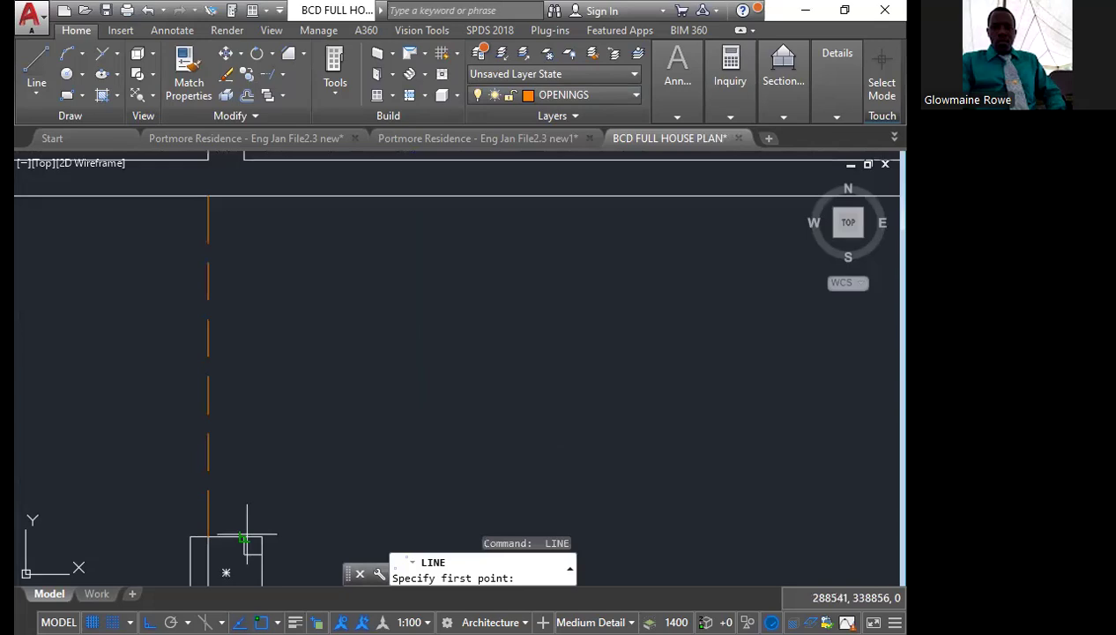
pyautogui.moveTo(247, 534); pyautogui.dragTo(222, 435, button='middle')
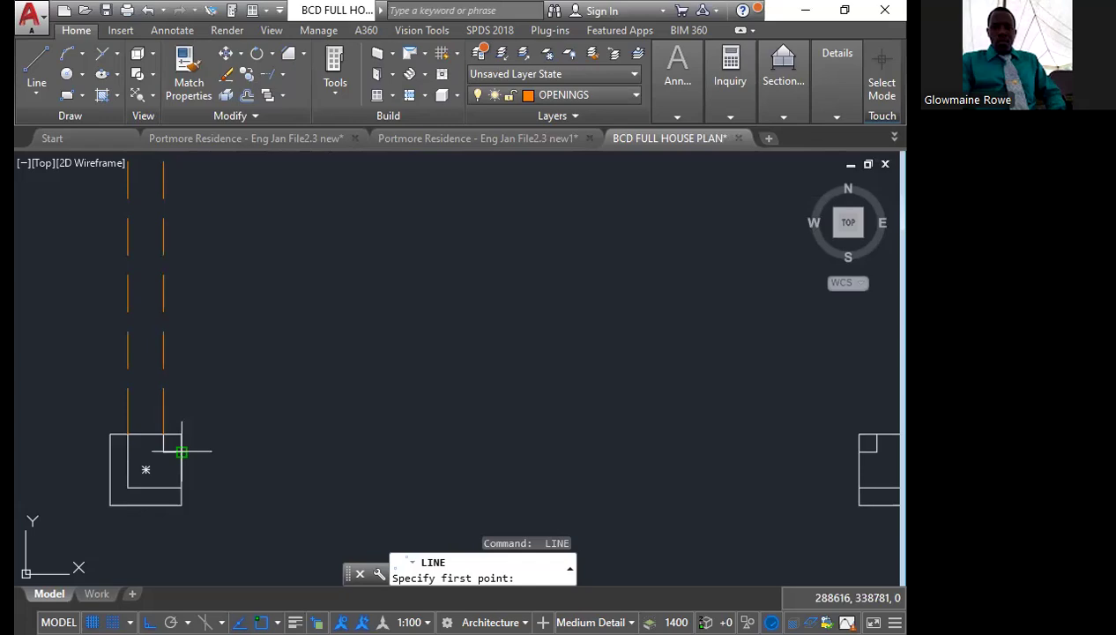
# Draw two horizontal opening lines between the left and right corner squares, aligned with the wall faces
pyautogui.click(182, 451)
pyautogui.scroll(-2, 362, 463)
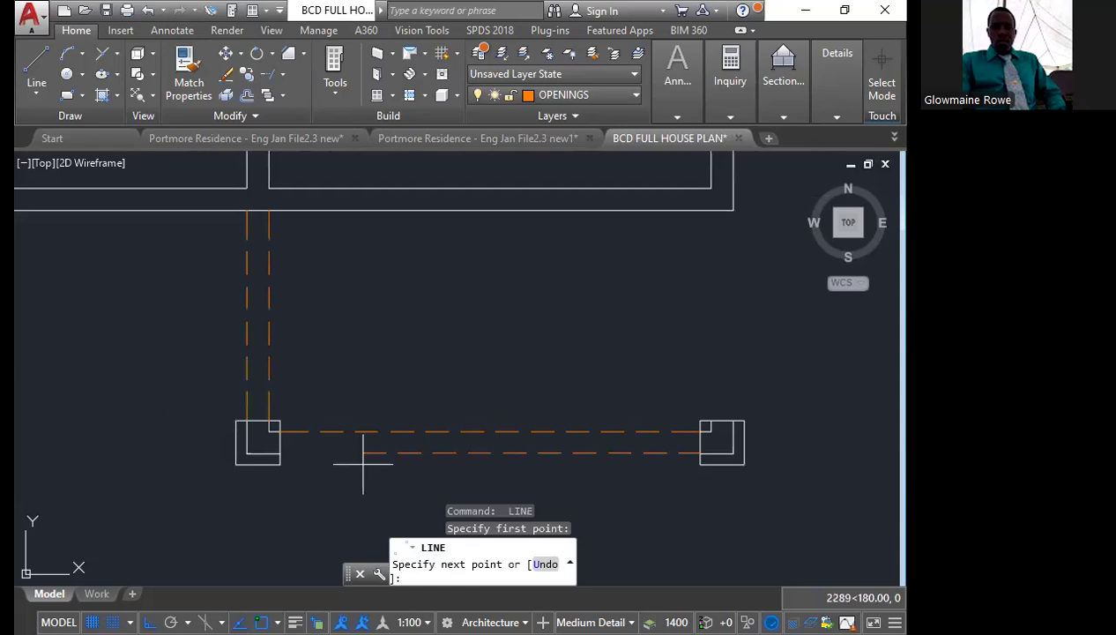
pyautogui.scroll(-3, 284, 454)
pyautogui.scroll(-2, 275, 451)
pyautogui.press('Escape')
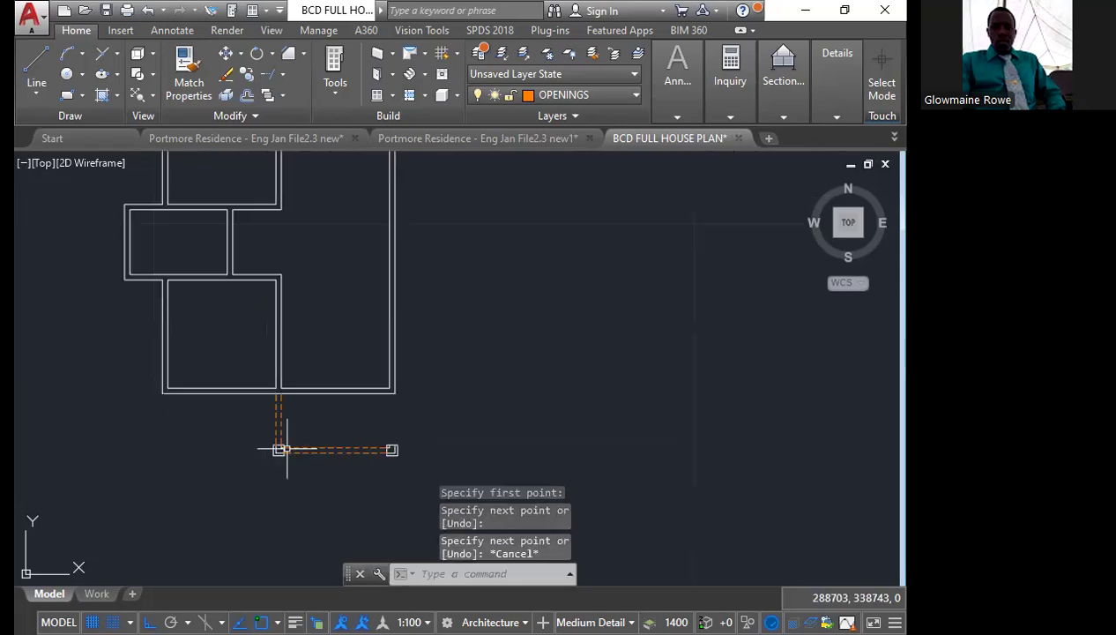
# Draw the outer vertical opening line from the right corner square up to the house's lower right outer corner
pyautogui.scroll(4, 420, 432)
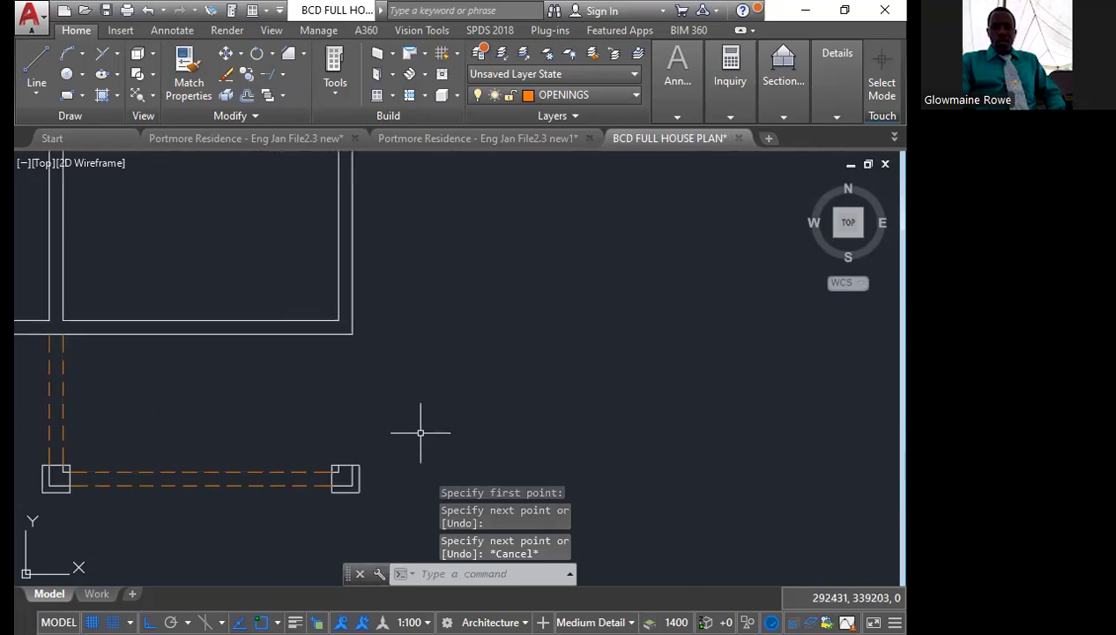
pyautogui.scroll(4, 357, 458)
pyautogui.press('Return')
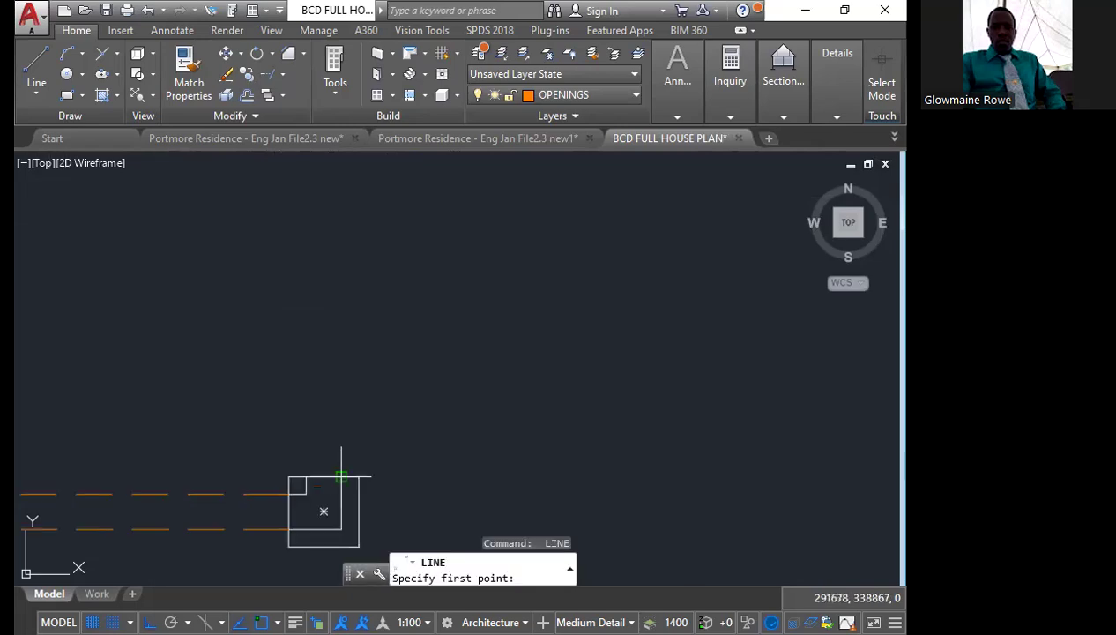
pyautogui.click(341, 477)
pyautogui.scroll(-4, 341, 477)
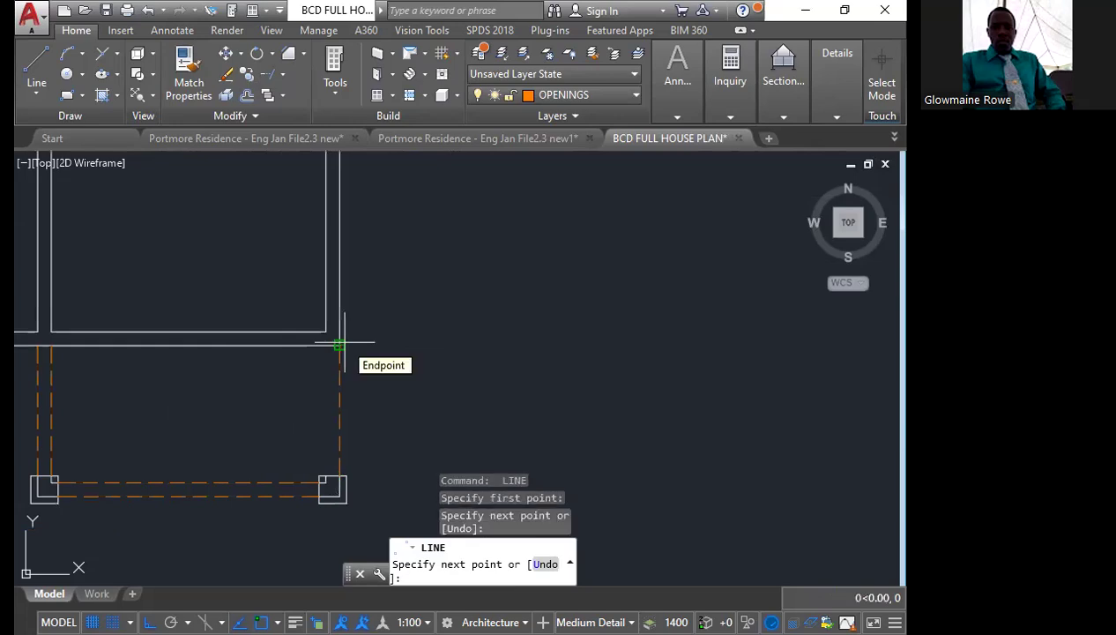
# Finish the outer opening line and draw the inner vertical one from the right corner square up to the house's bottom wall
pyautogui.click(339, 344)
pyautogui.press('Return')
pyautogui.press('Return')
pyautogui.scroll(4, 319, 483)
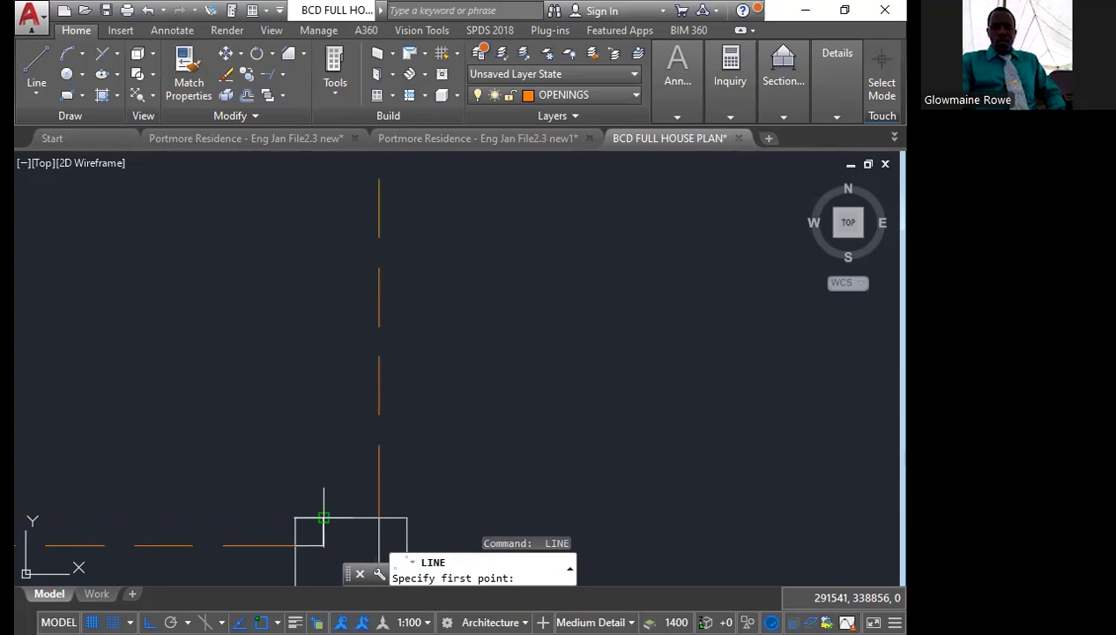
pyautogui.click(323, 518)
pyautogui.scroll(-3, 323, 518)
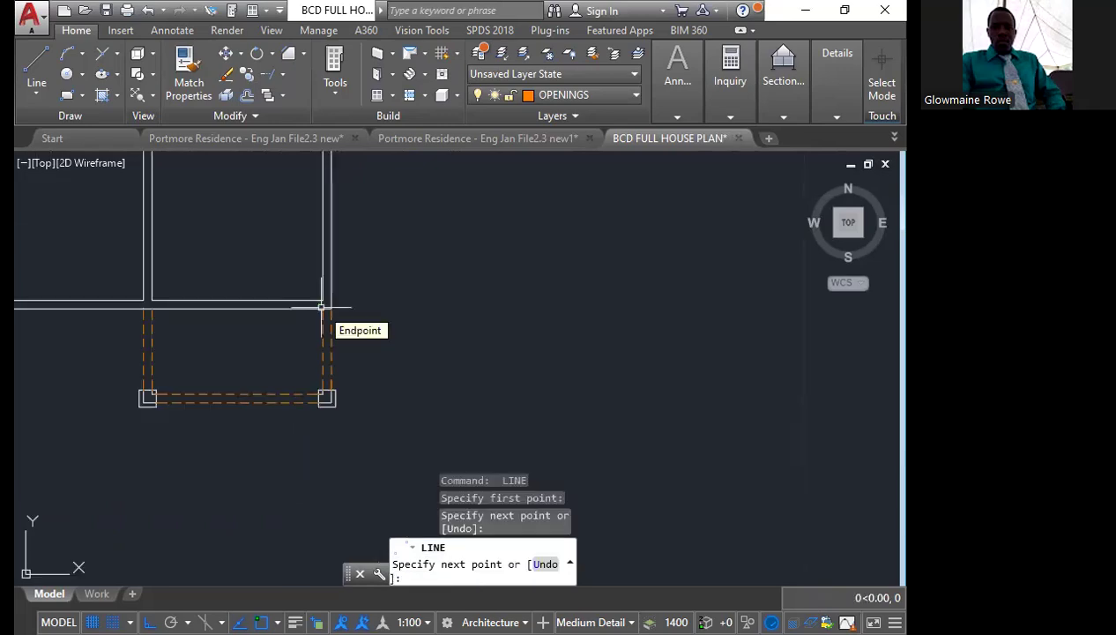
pyautogui.press('Escape')
# Erase the leftover wall line segments inside the verandah's right and left corner squares
pyautogui.scroll(5, 367, 404)
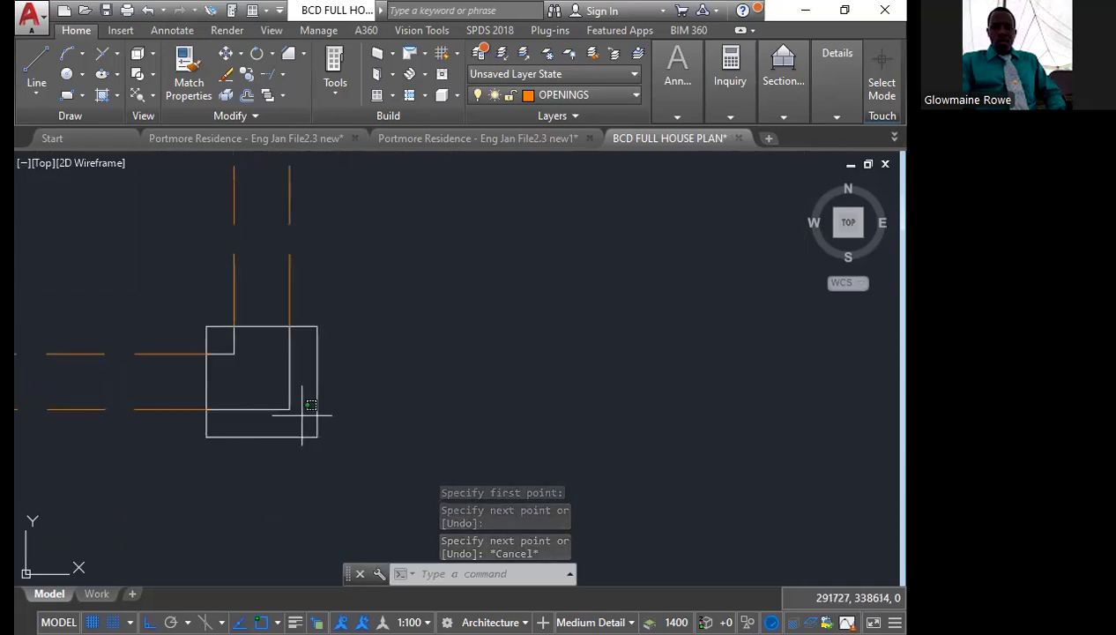
pyautogui.click(302, 415)
pyautogui.click(230, 350)
pyautogui.scroll(-6, 446, 364)
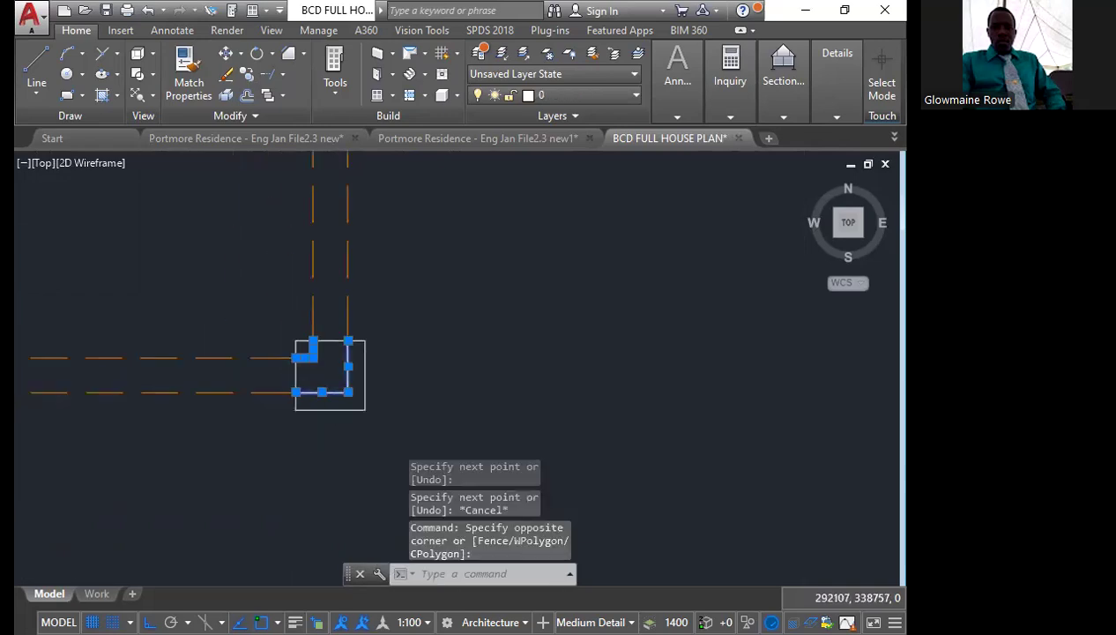
pyautogui.scroll(8, 112, 356)
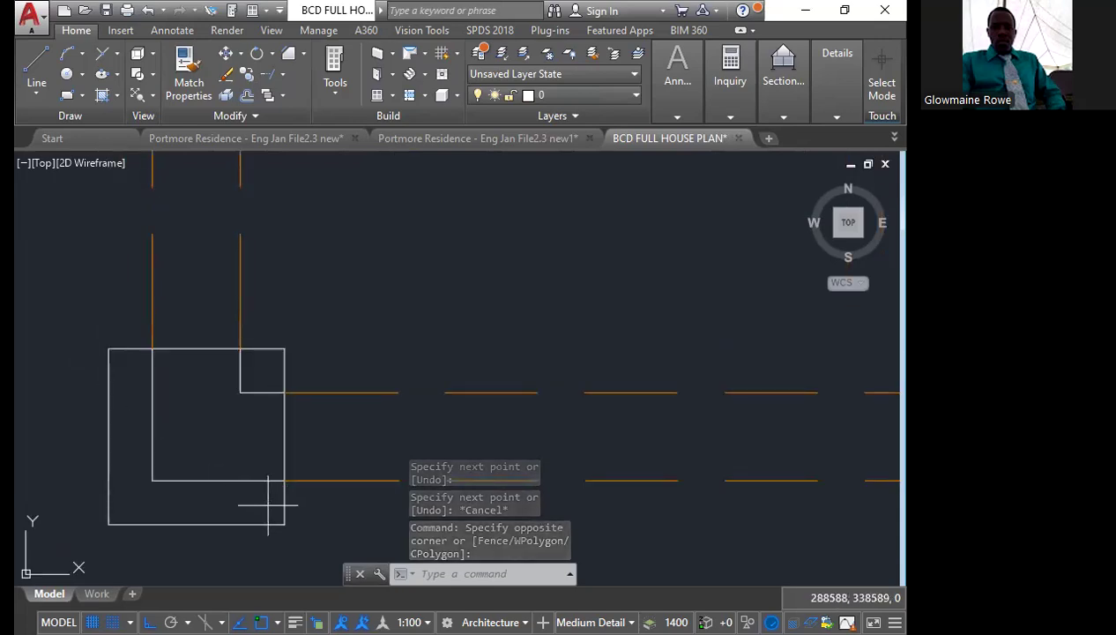
pyautogui.click(268, 505)
pyautogui.click(139, 371)
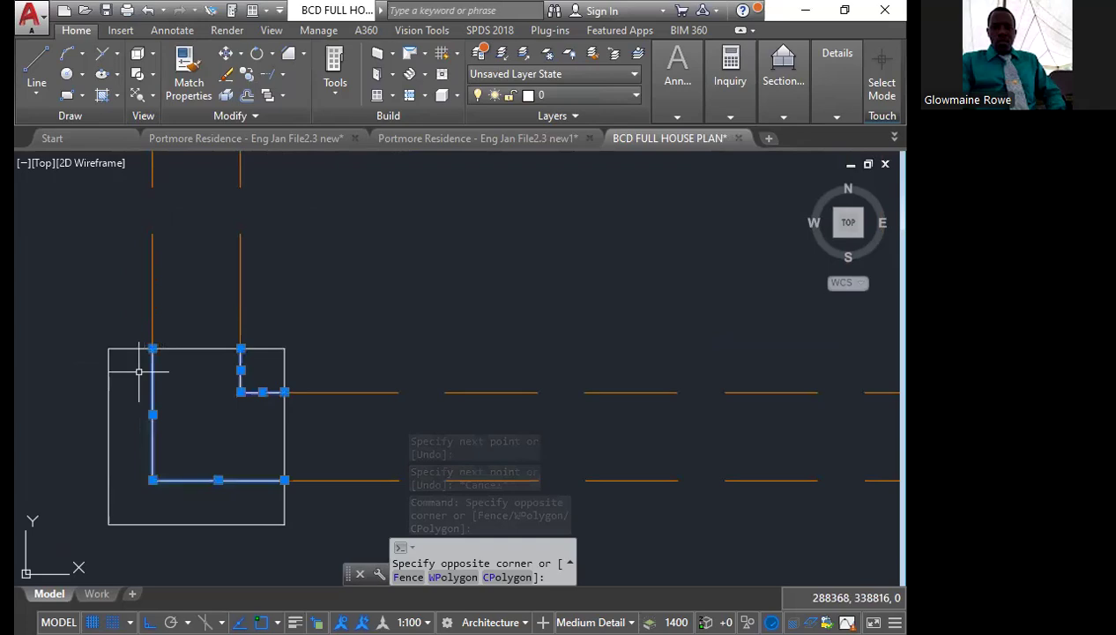
pyautogui.press('Delete')
pyautogui.scroll(-6, 221, 366)
pyautogui.moveTo(264, 360); pyautogui.dragTo(279, 461, button='middle')
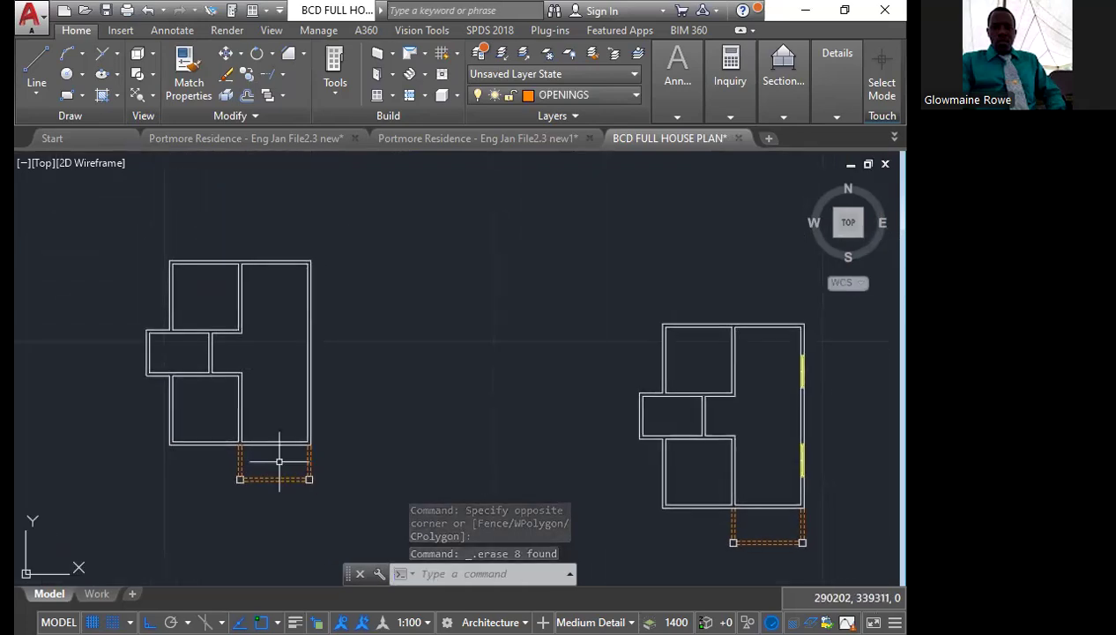
# Join the three inner line segments of the house's long right wall into one line
pyautogui.scroll(2, 306, 330)
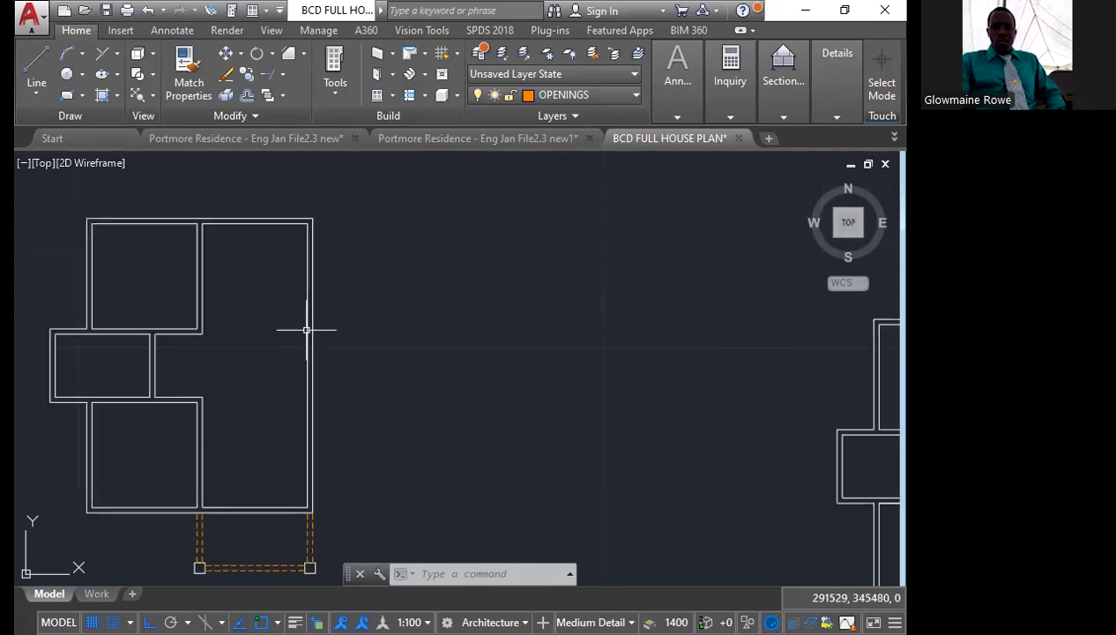
pyautogui.click(306, 330)
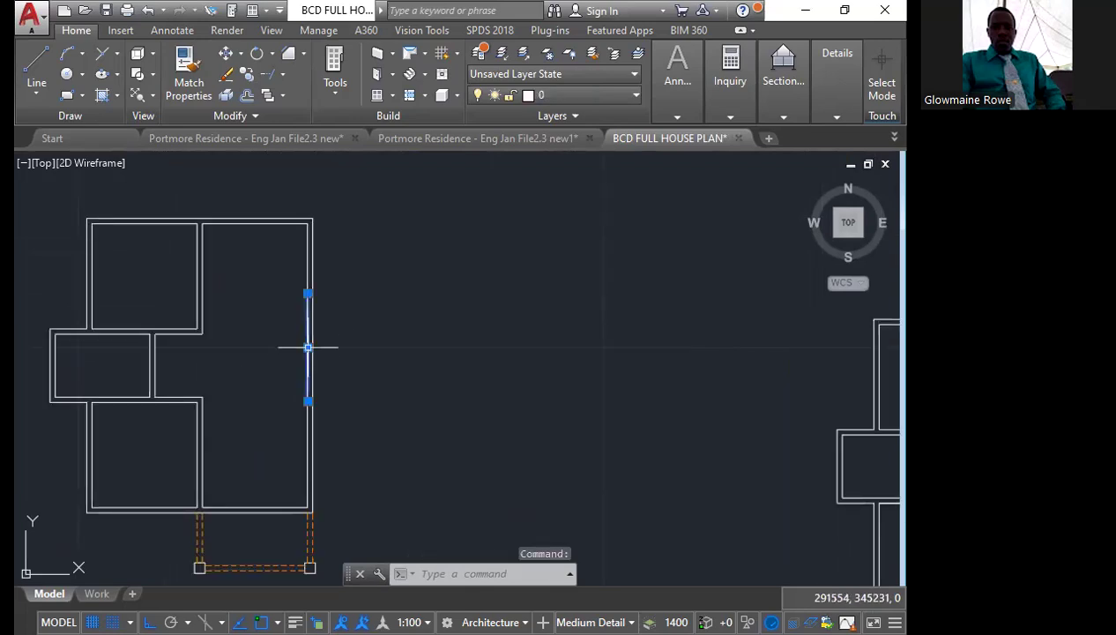
pyautogui.click(308, 428)
pyautogui.click(308, 256)
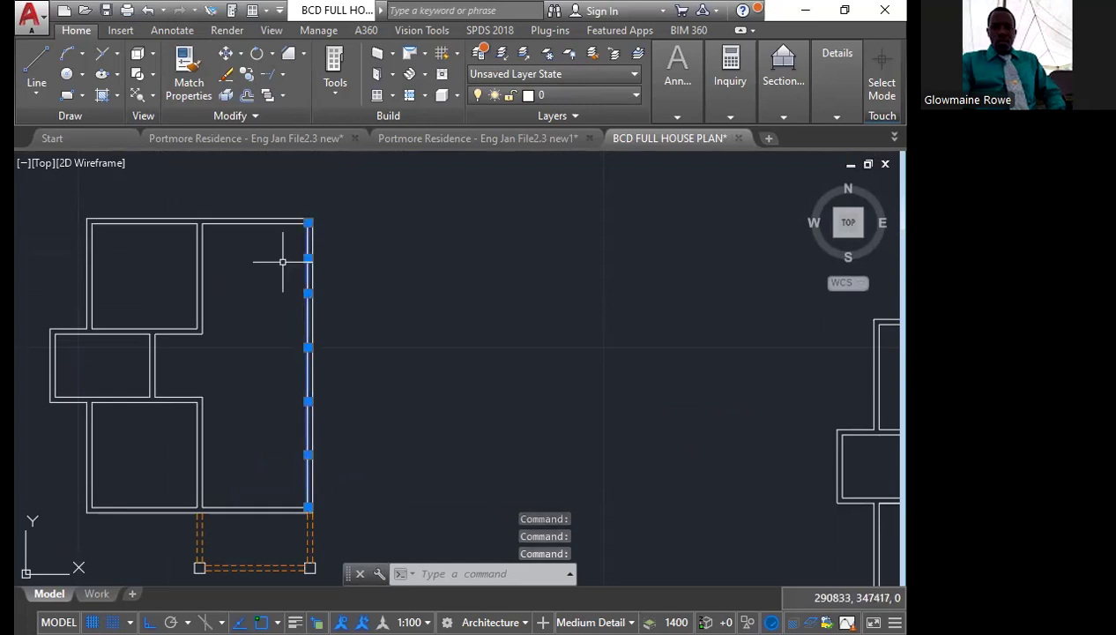
pyautogui.write('j')
pyautogui.press('Return')
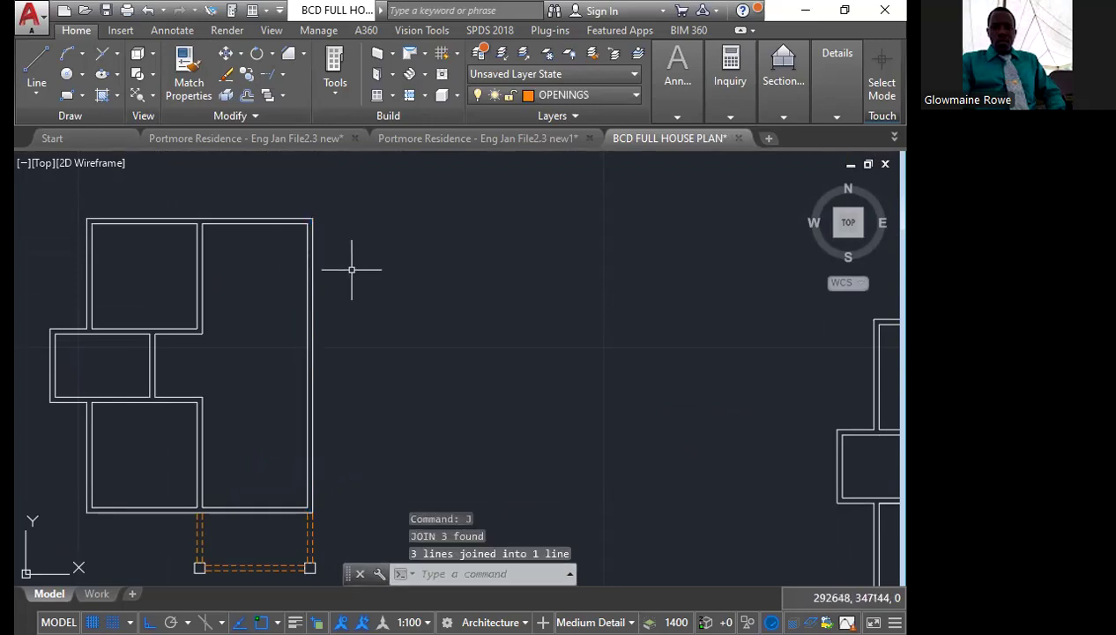
# Divide the right wall's joined inner line into equal parts with the Divide command
pyautogui.write('divi')
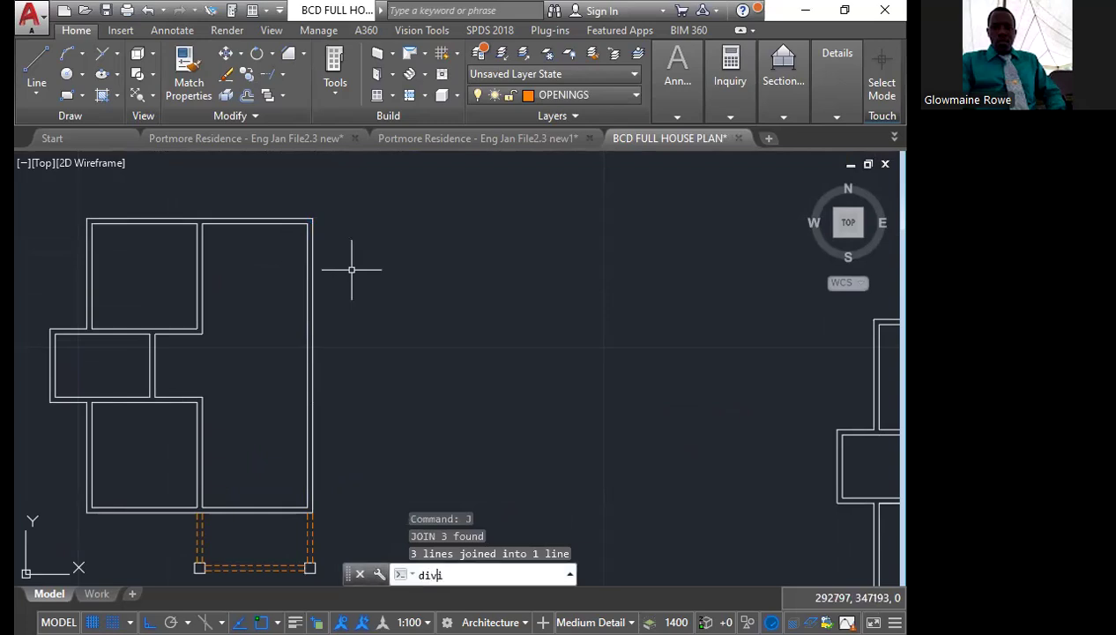
pyautogui.write('de')
pyautogui.press('Return')
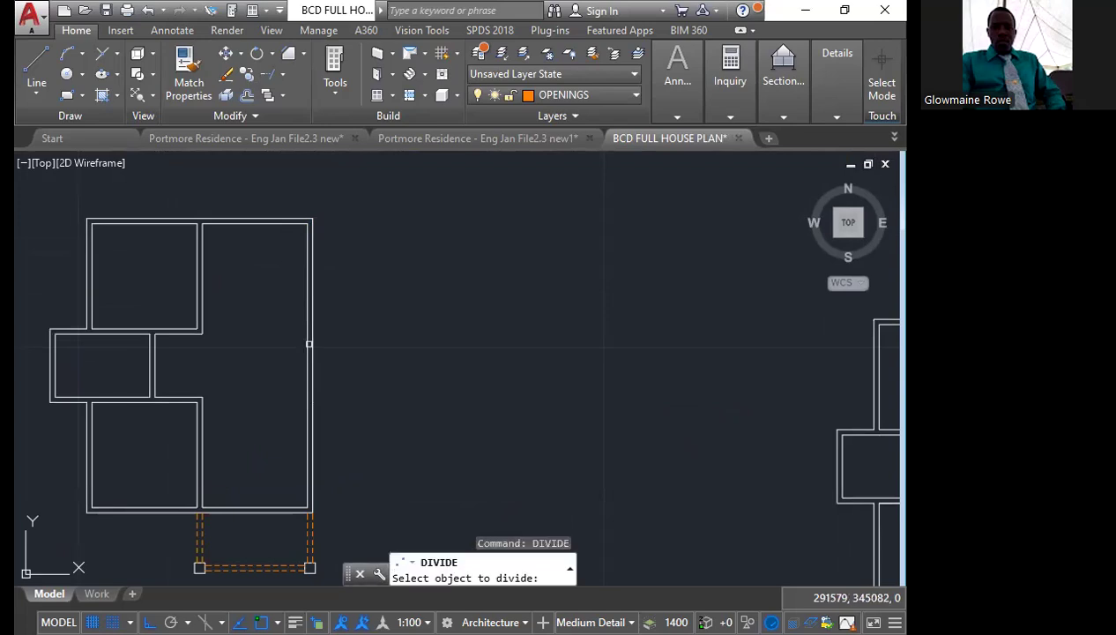
pyautogui.click(308, 344)
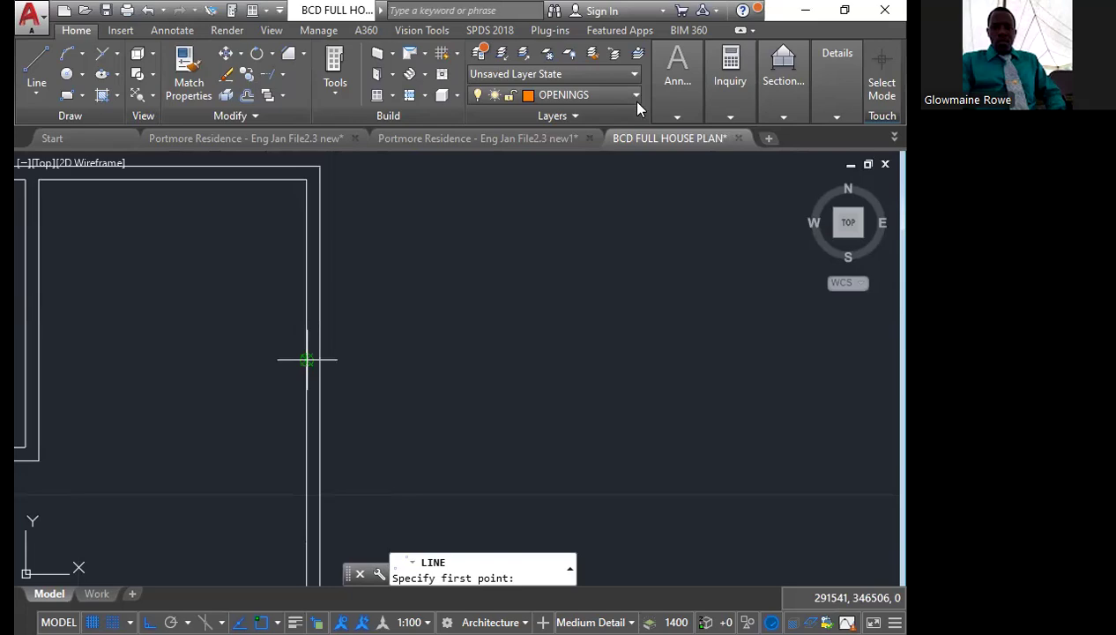
# Make layer 0 current and draw short lines across the right wall at its upper and lower division points
pyautogui.press('Escape')
pyautogui.click(577, 95)
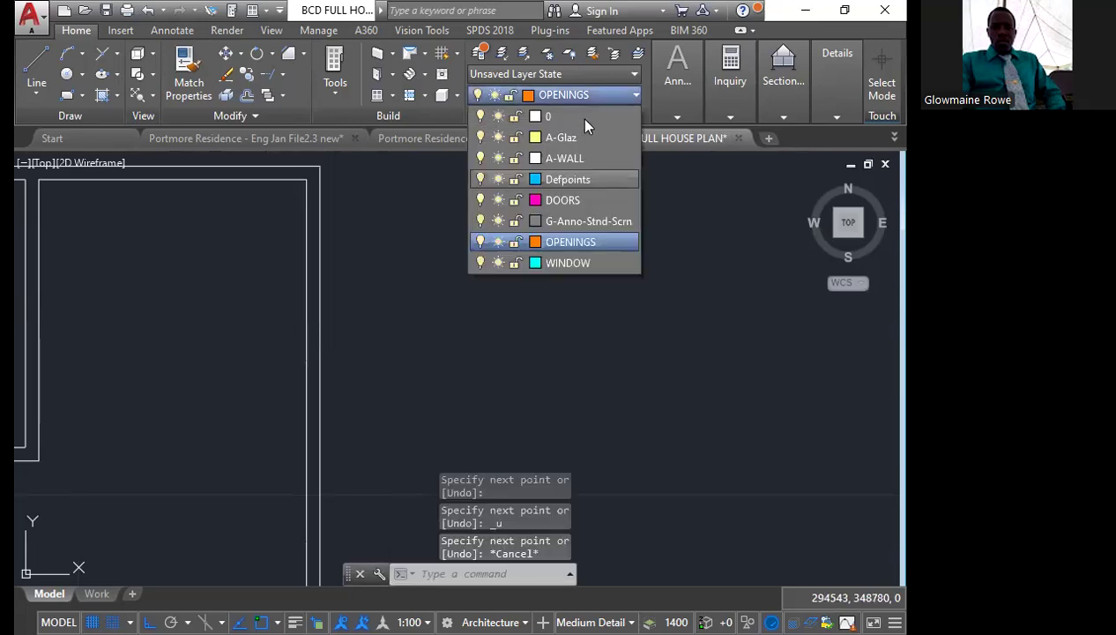
pyautogui.click(578, 118)
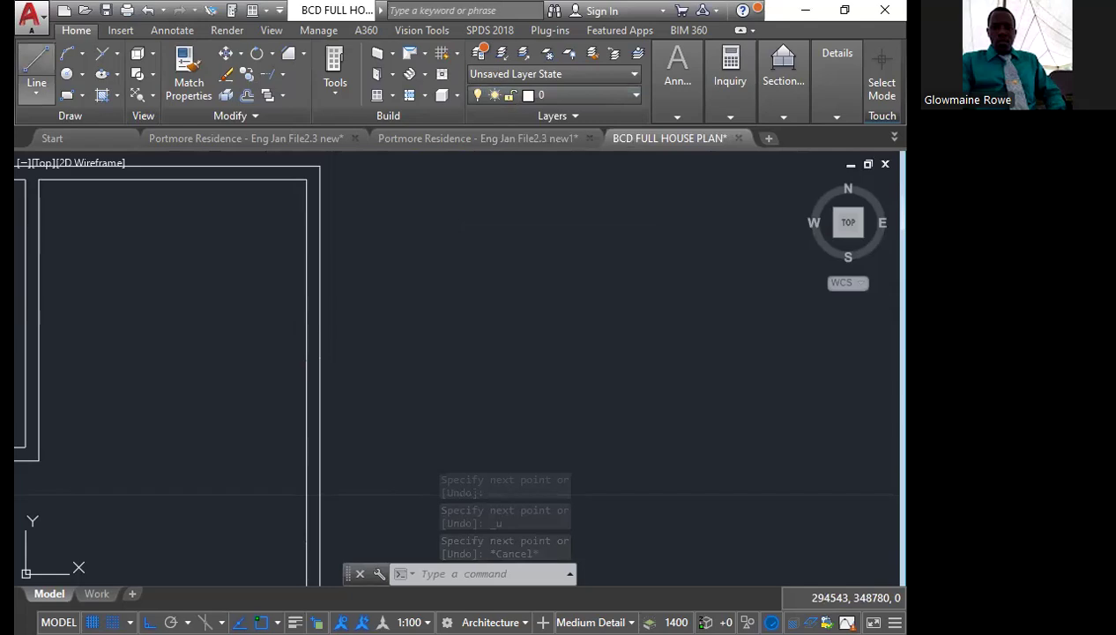
pyautogui.click(36, 70)
pyautogui.click(345, 347)
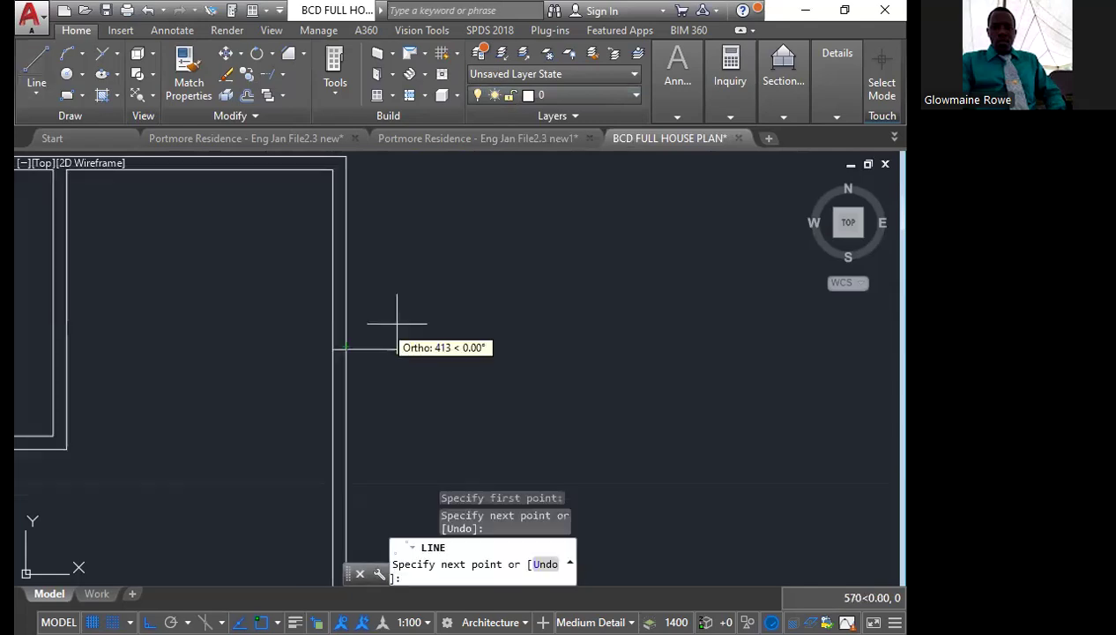
pyautogui.press('Escape')
pyautogui.scroll(-5, 397, 324)
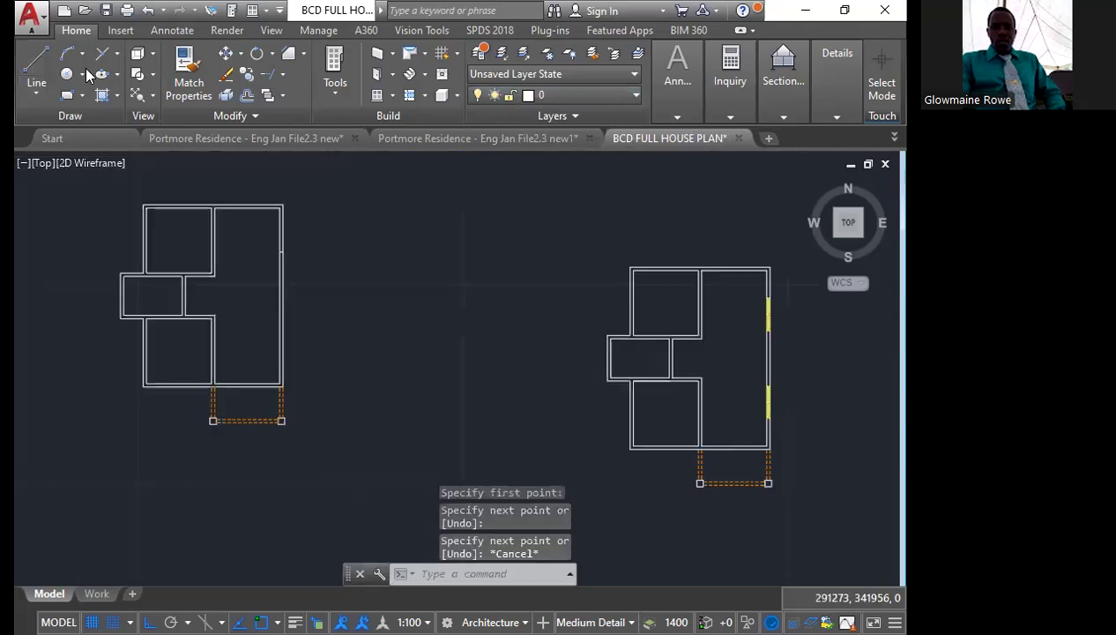
pyautogui.scroll(3, 275, 355)
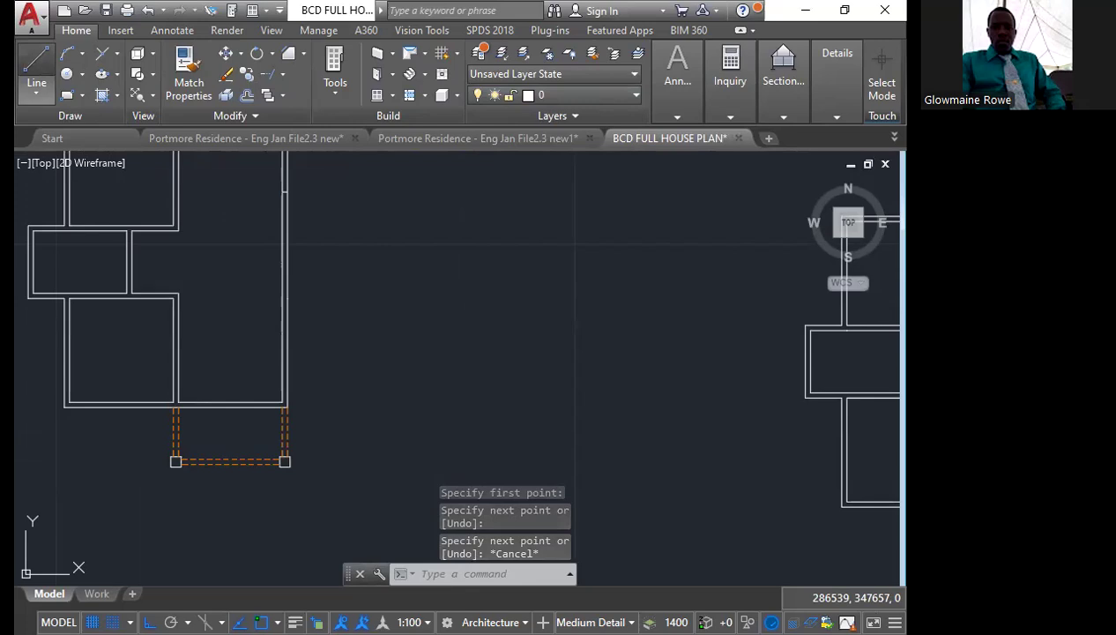
pyautogui.scroll(-2, 415, 325)
# Add a free-standing Standard window, 1500 wide and 1200 high, rotated 270° in the empty space right of the new plan
pyautogui.write('window')
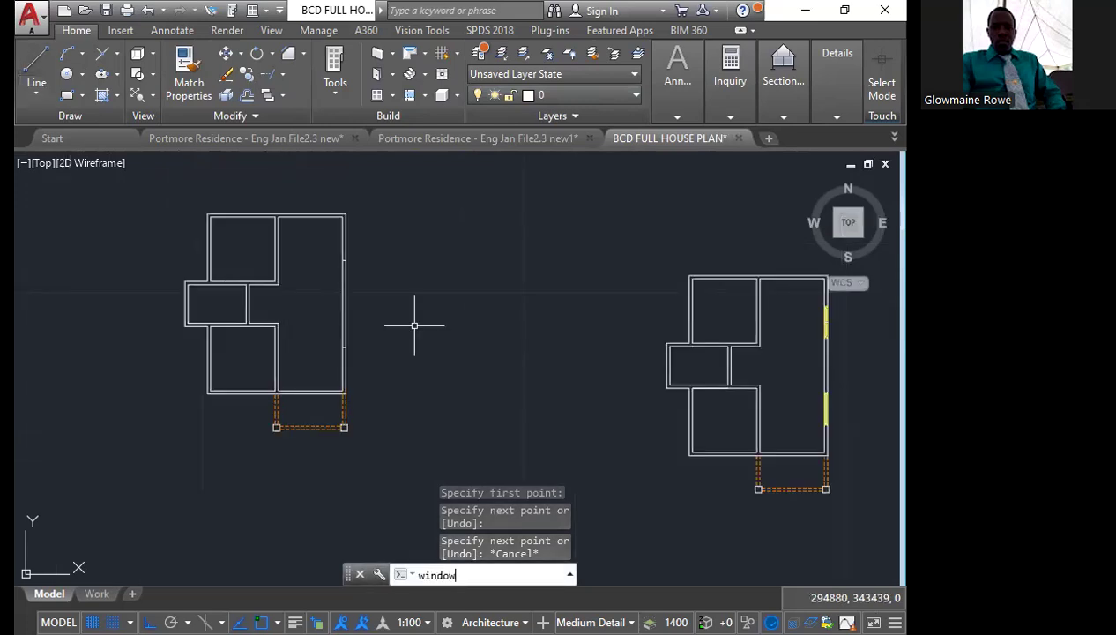
pyautogui.press('Return')
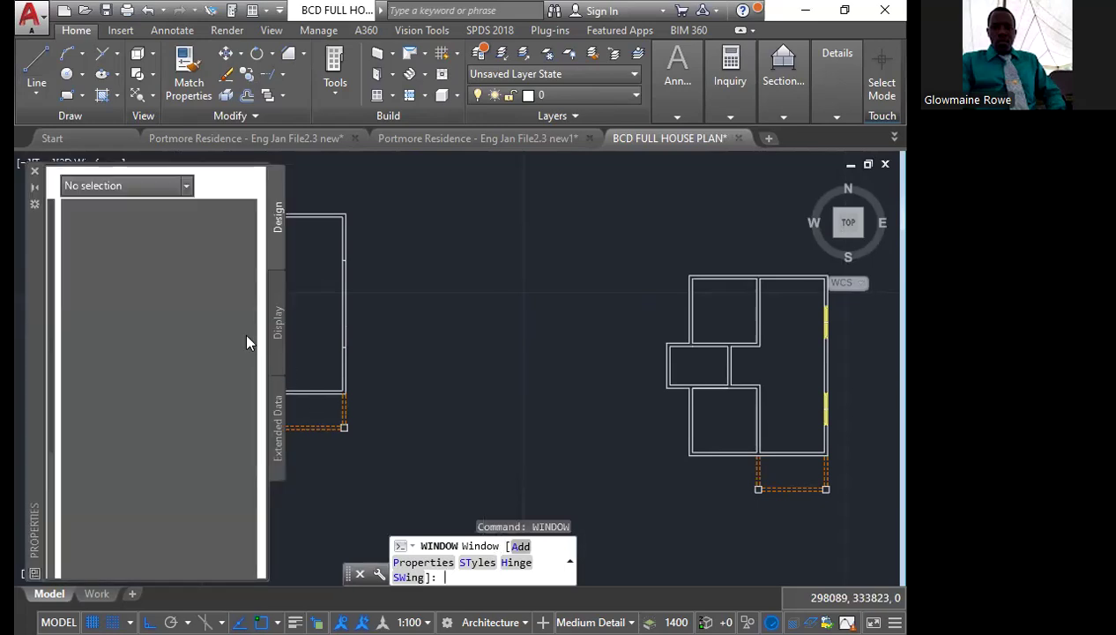
pyautogui.write('A')
pyautogui.press('Return')
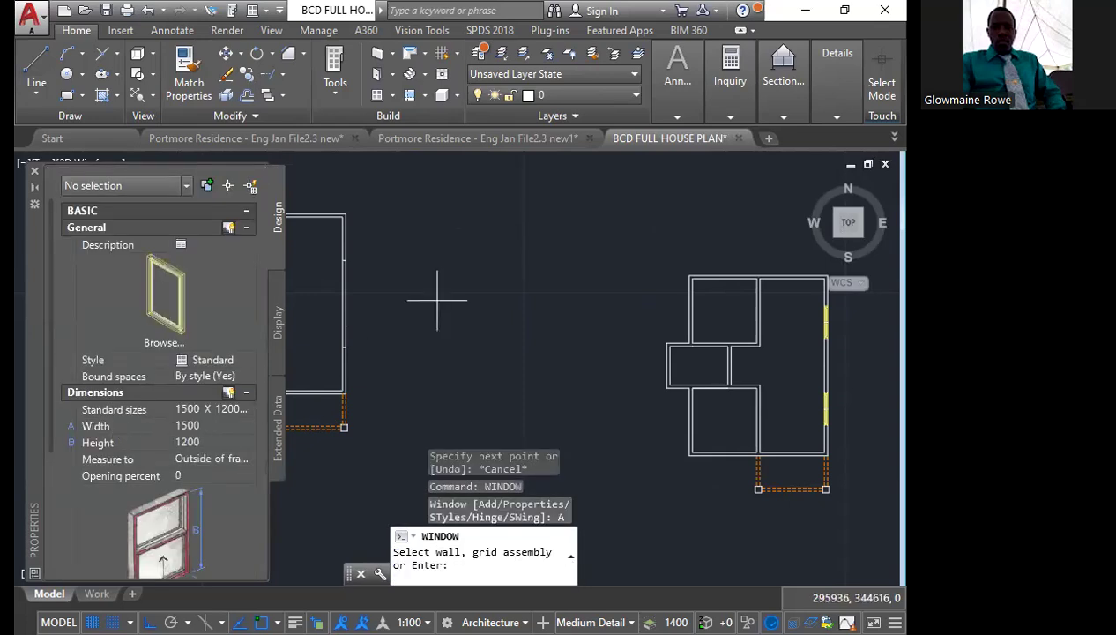
pyautogui.press('Return')
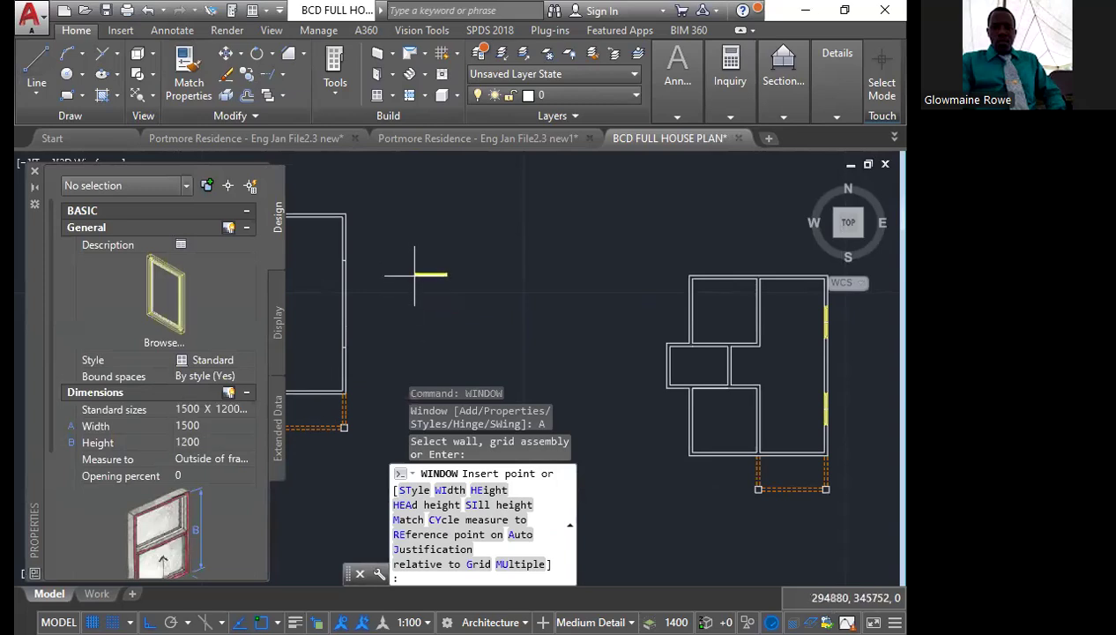
pyautogui.click(414, 275)
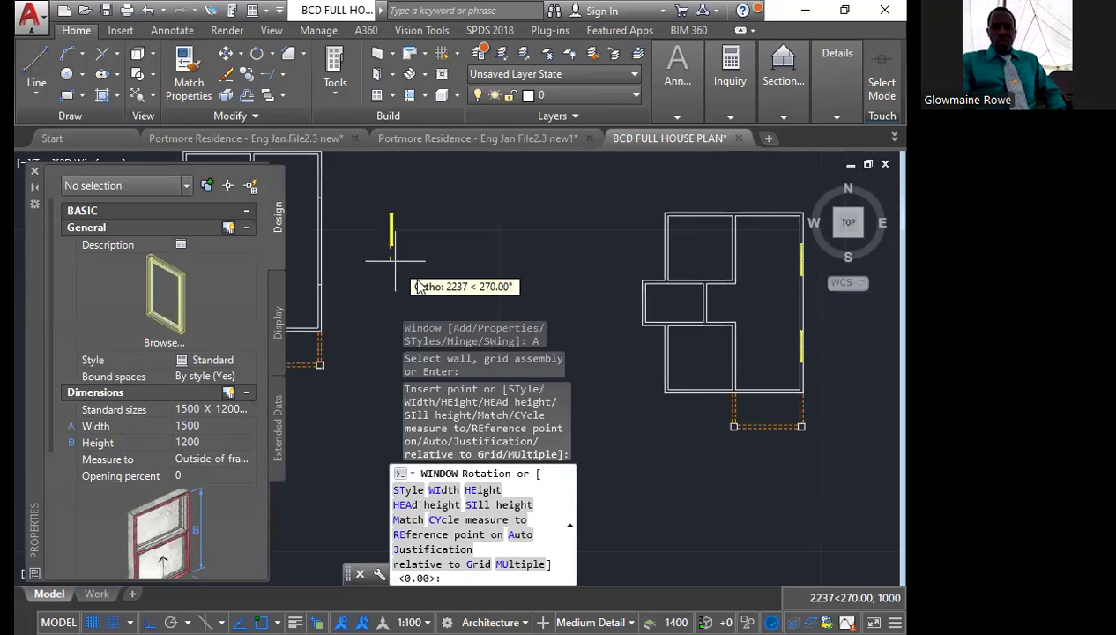
pyautogui.press('Return')
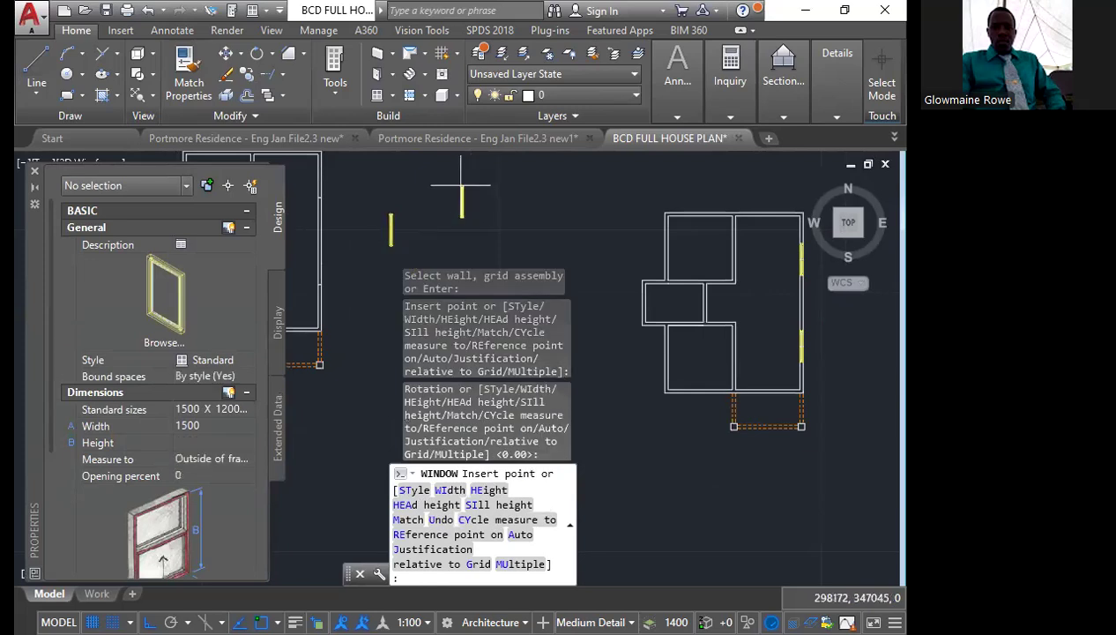
# Place a second 1500 by 1200 window at 270° rotation to the right of the first and end the Window command
pyautogui.click(461, 185)
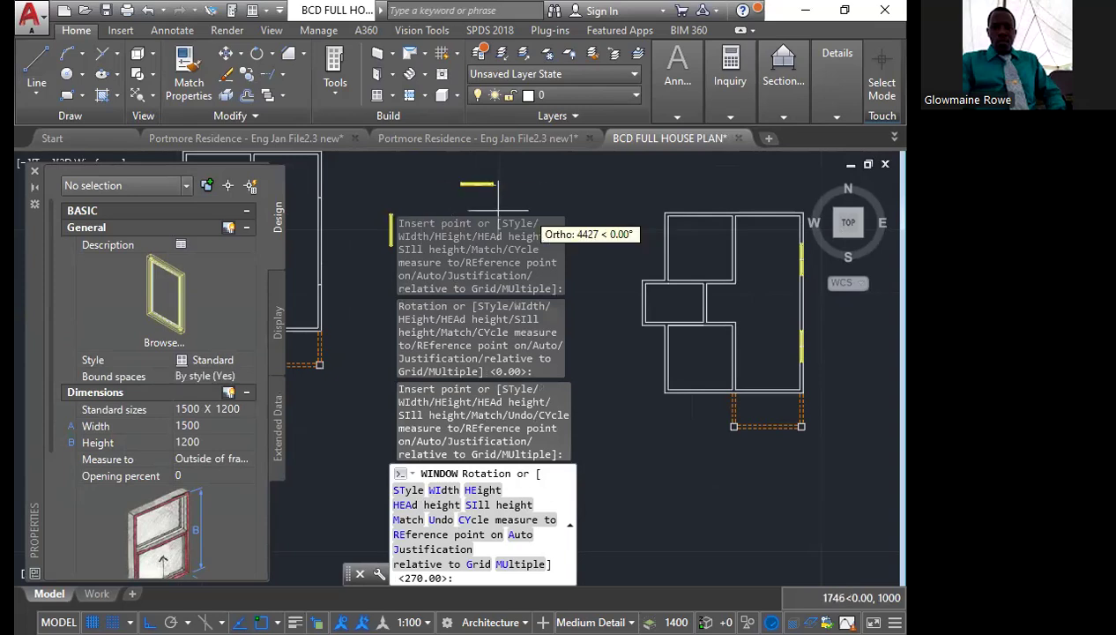
pyautogui.moveTo(493, 205); pyautogui.dragTo(481, 183, button='middle')
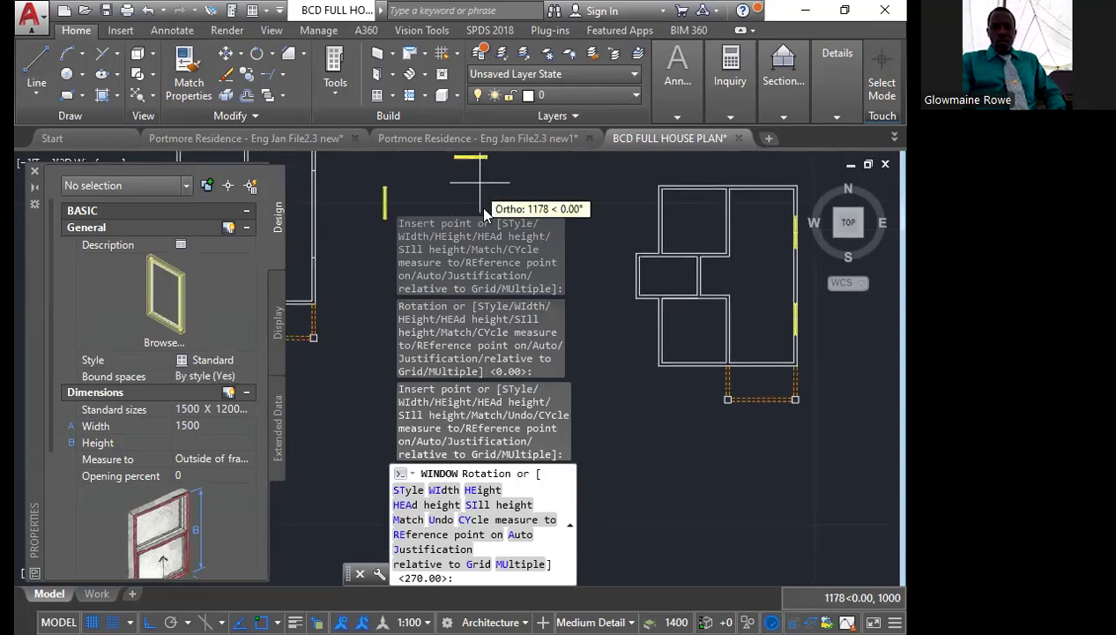
pyautogui.click(480, 183)
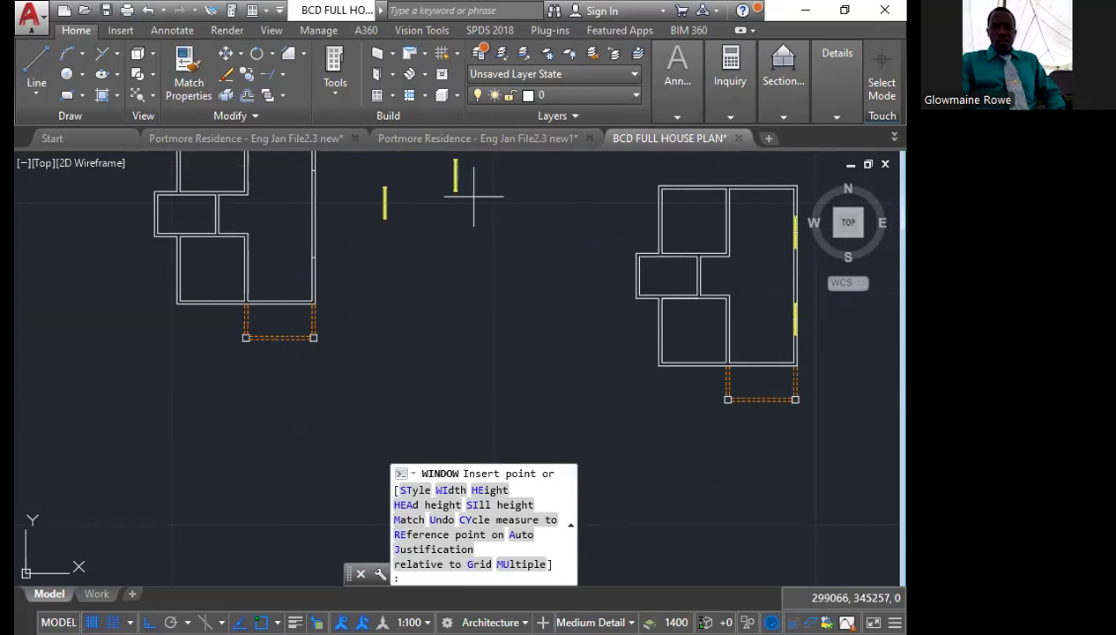
pyautogui.press('Escape')
pyautogui.scroll(4, 384, 182)
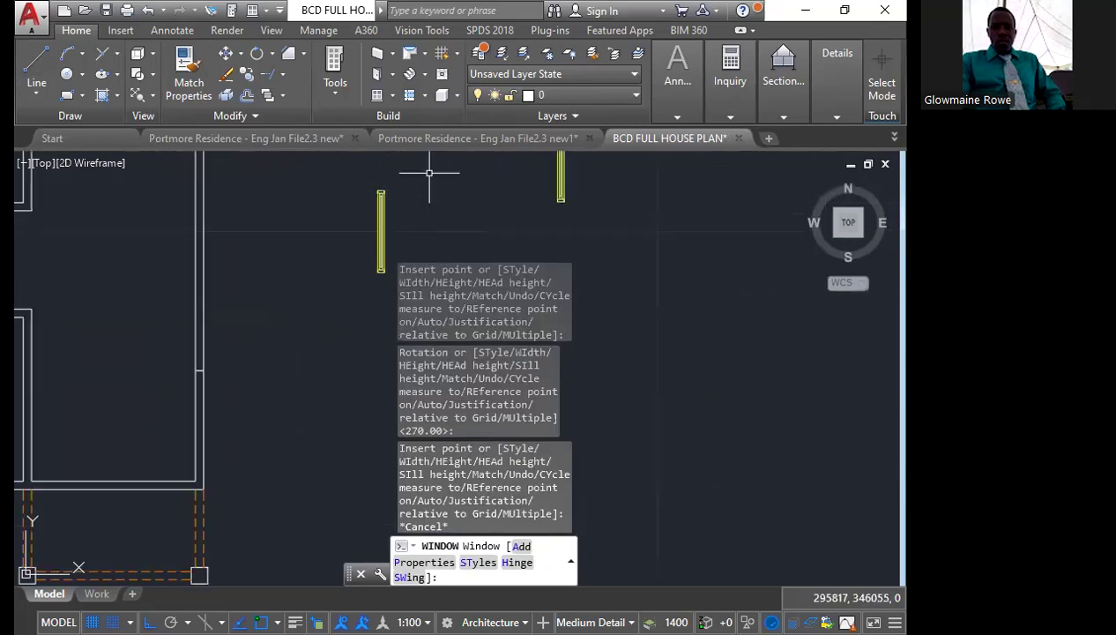
pyautogui.press('Escape')
# Move the first window by its centre onto the lower division mark in the house's right wall
pyautogui.click(421, 215)
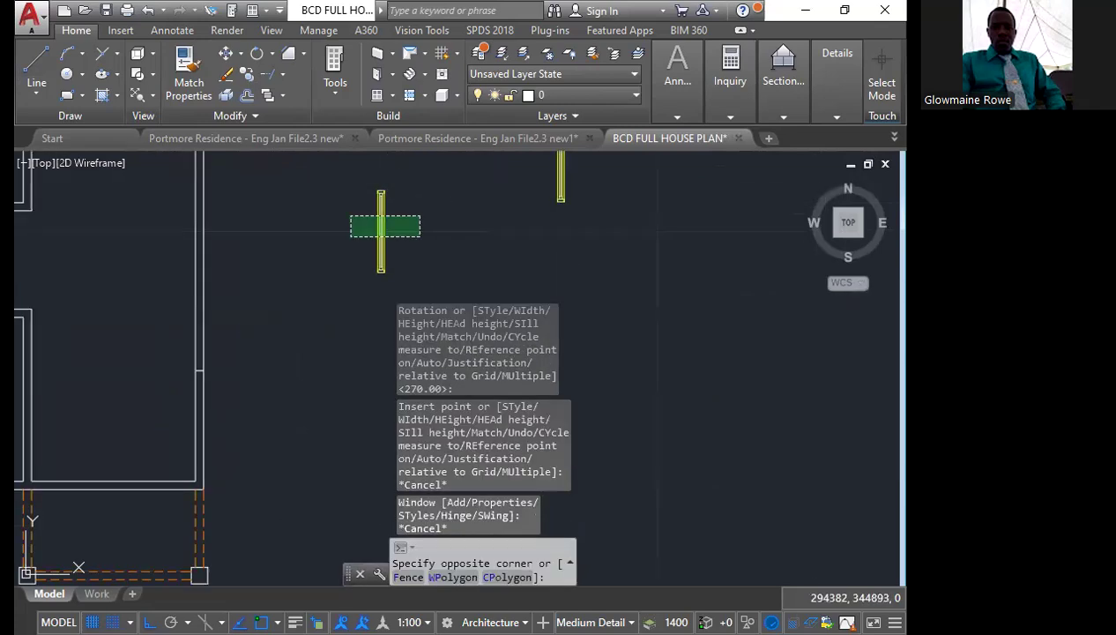
pyautogui.click(350, 236)
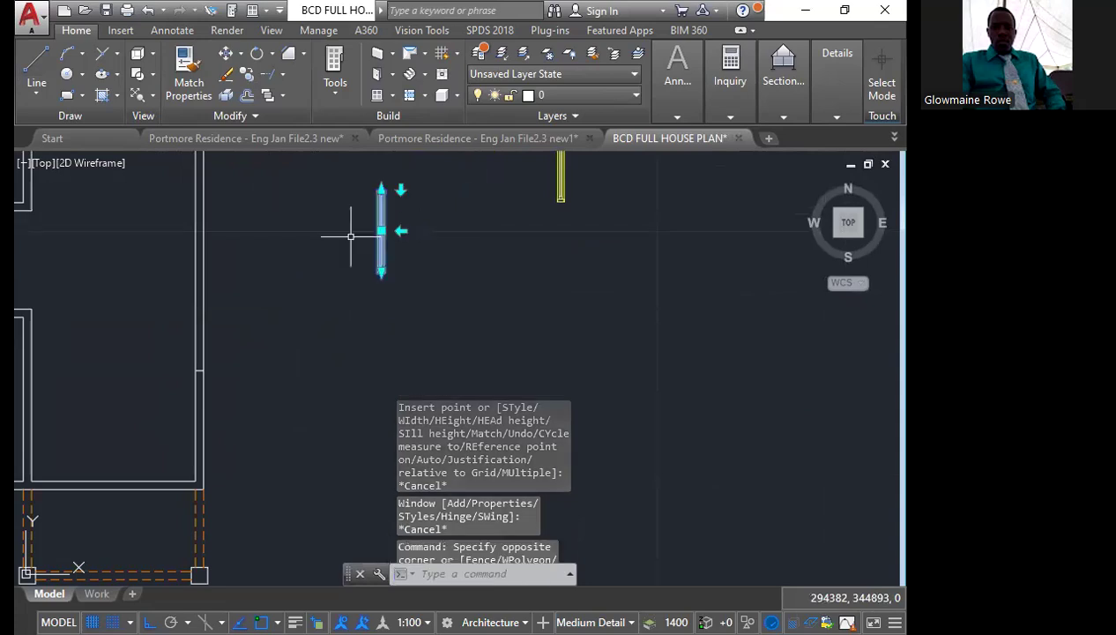
pyautogui.write('m')
pyautogui.press('Return')
pyautogui.scroll(4, 371, 238)
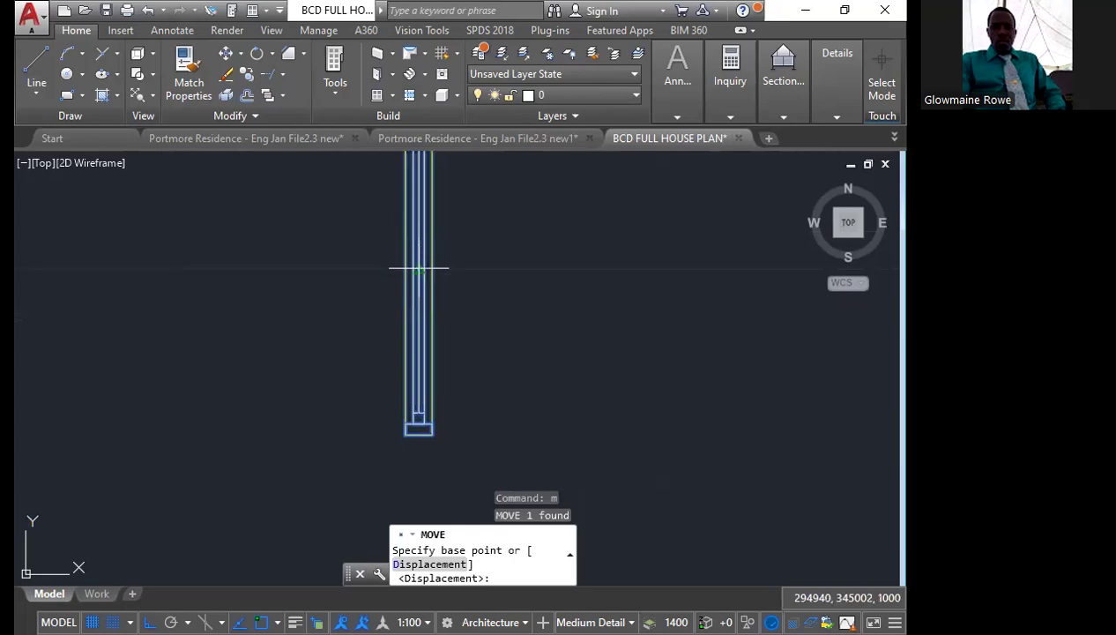
pyautogui.click(418, 267)
pyautogui.scroll(-4, 416, 267)
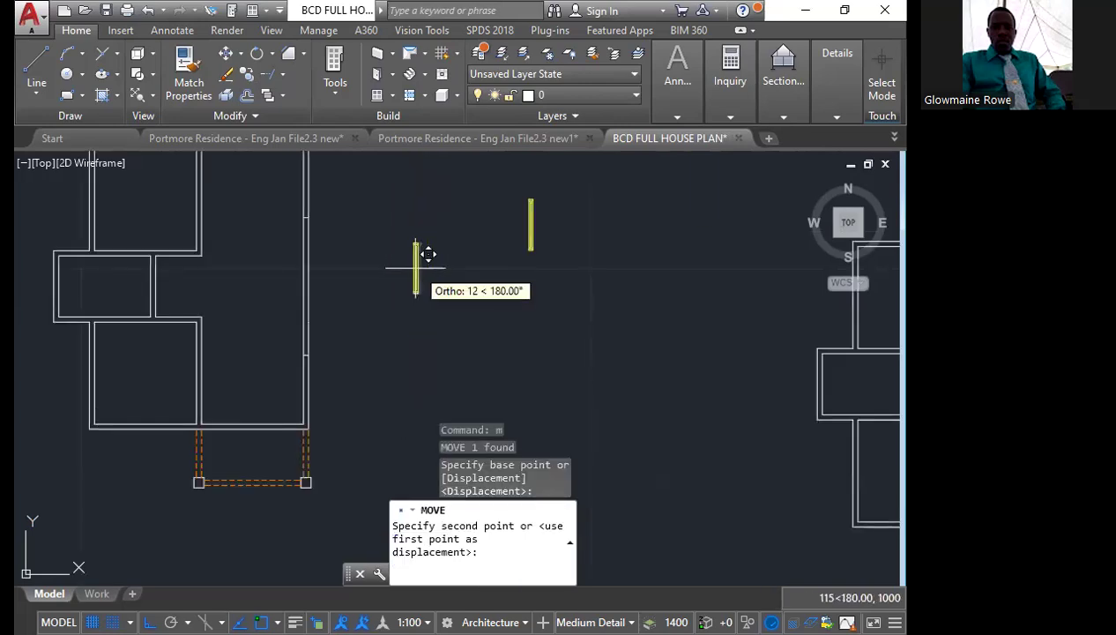
pyautogui.scroll(4, 309, 326)
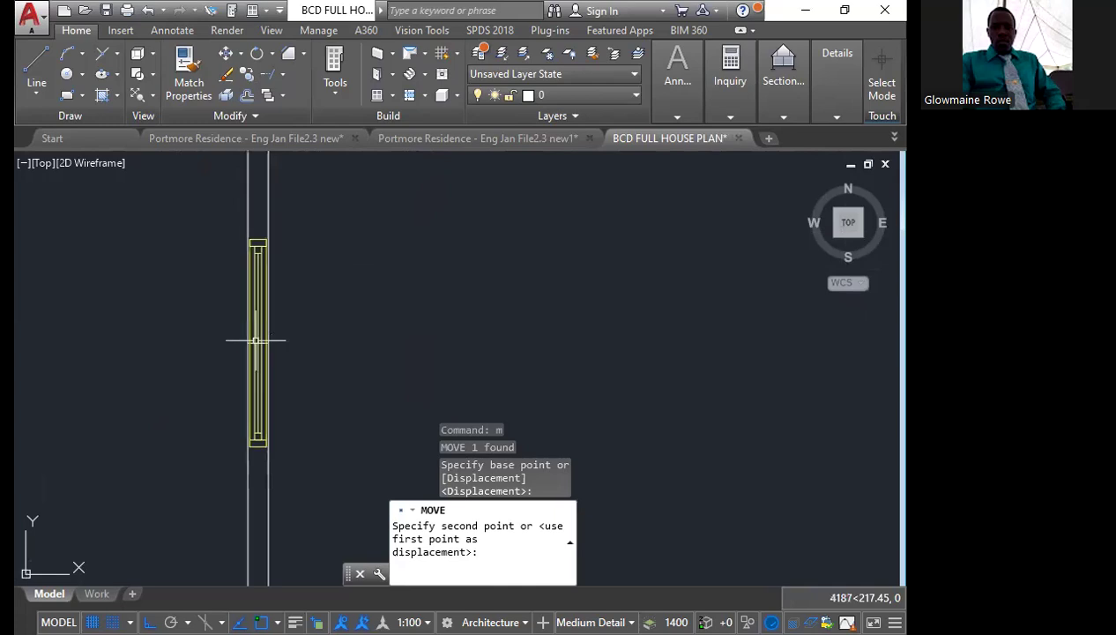
# Move the second window by its centre onto the upper division mark in the house's right wall
pyautogui.click(489, 190)
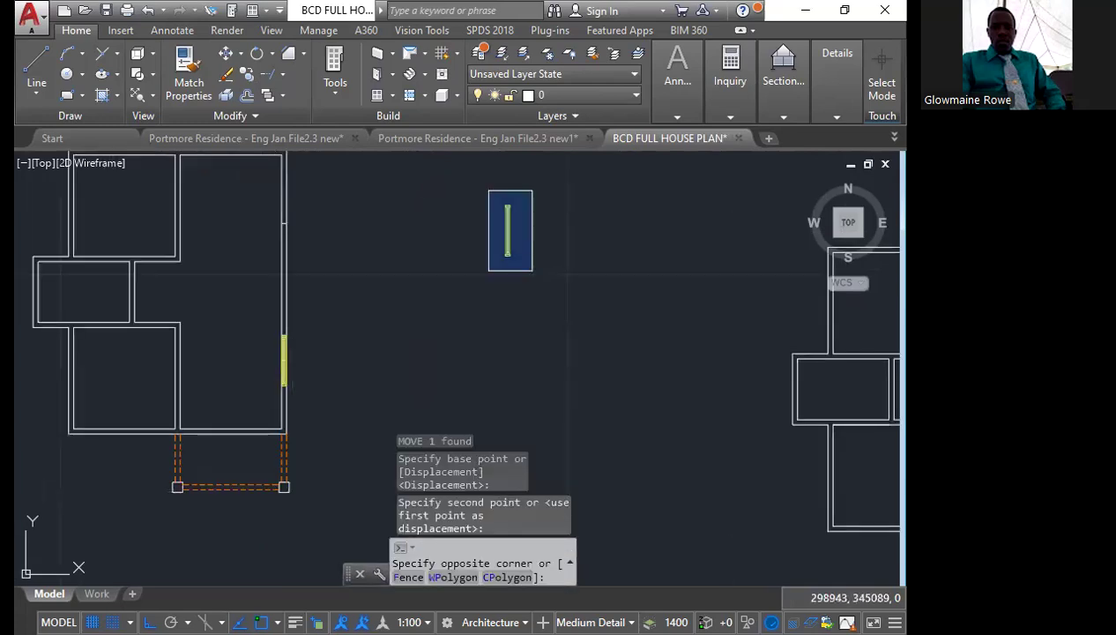
pyautogui.click(532, 270)
pyautogui.write('m')
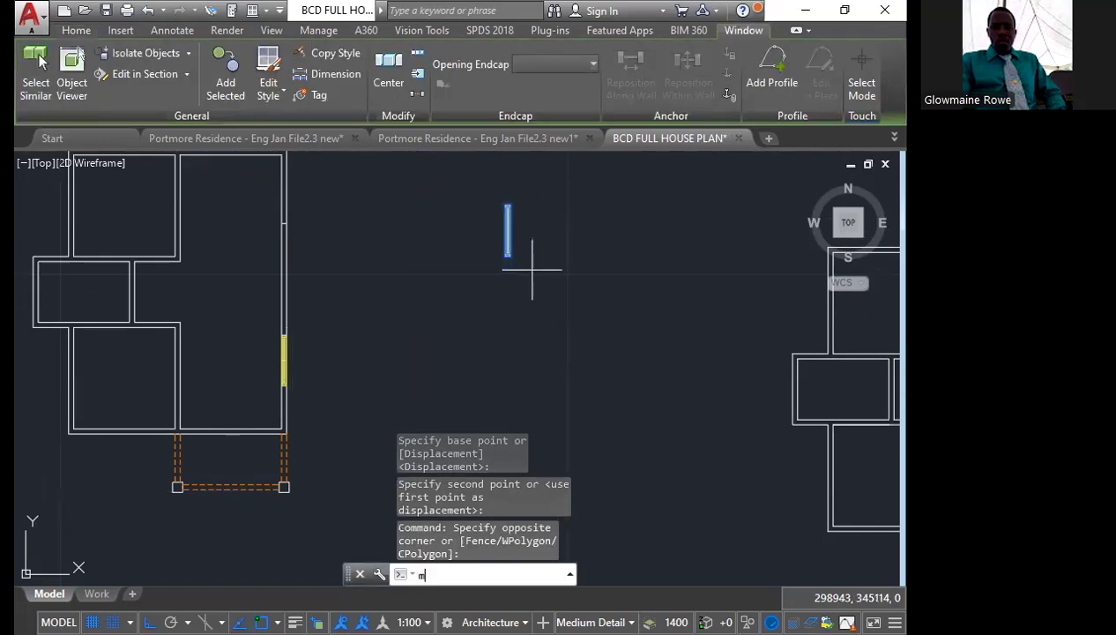
pyautogui.press('Return')
pyautogui.scroll(6, 522, 212)
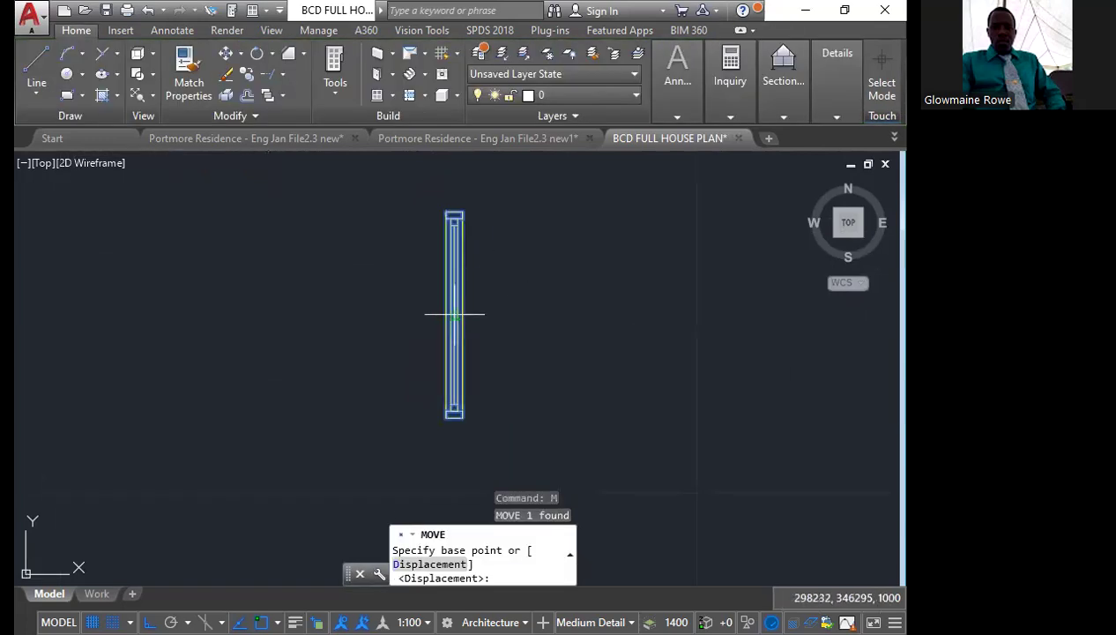
pyautogui.click(468, 293)
pyautogui.scroll(-4, 572, 260)
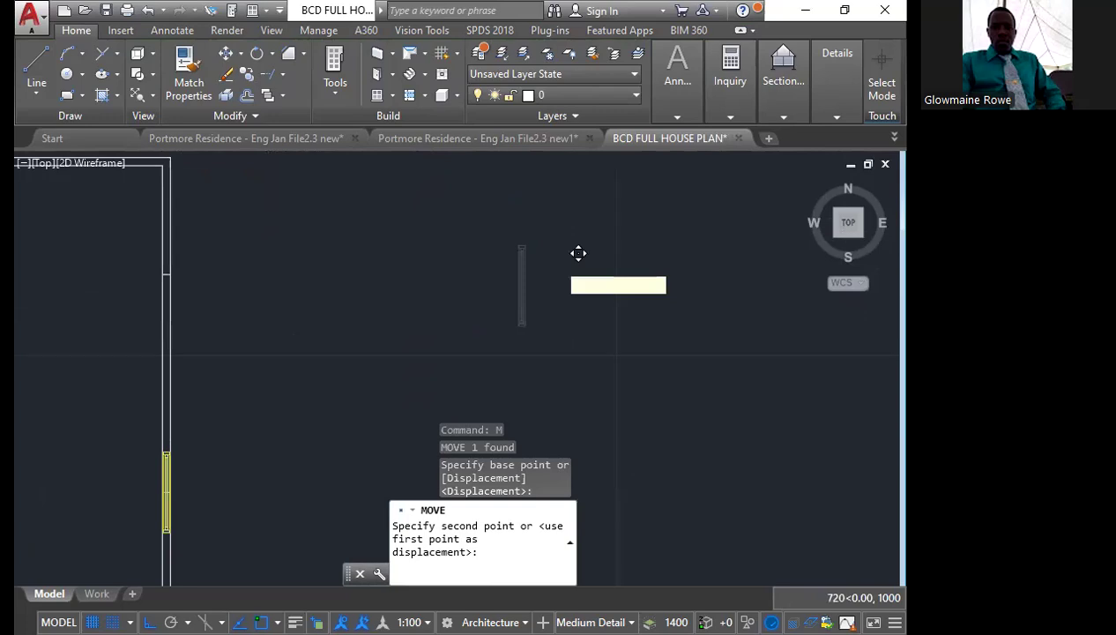
pyautogui.scroll(-5, 326, 291)
pyautogui.scroll(-2, 370, 353)
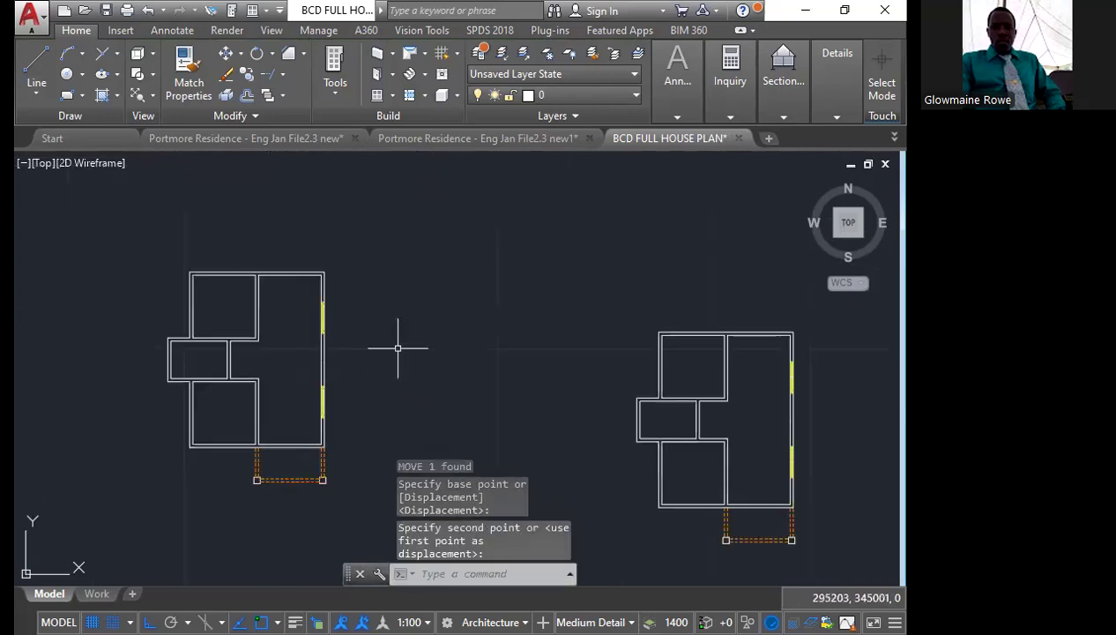
pyautogui.moveTo(436, 331); pyautogui.dragTo(411, 319, button='middle')
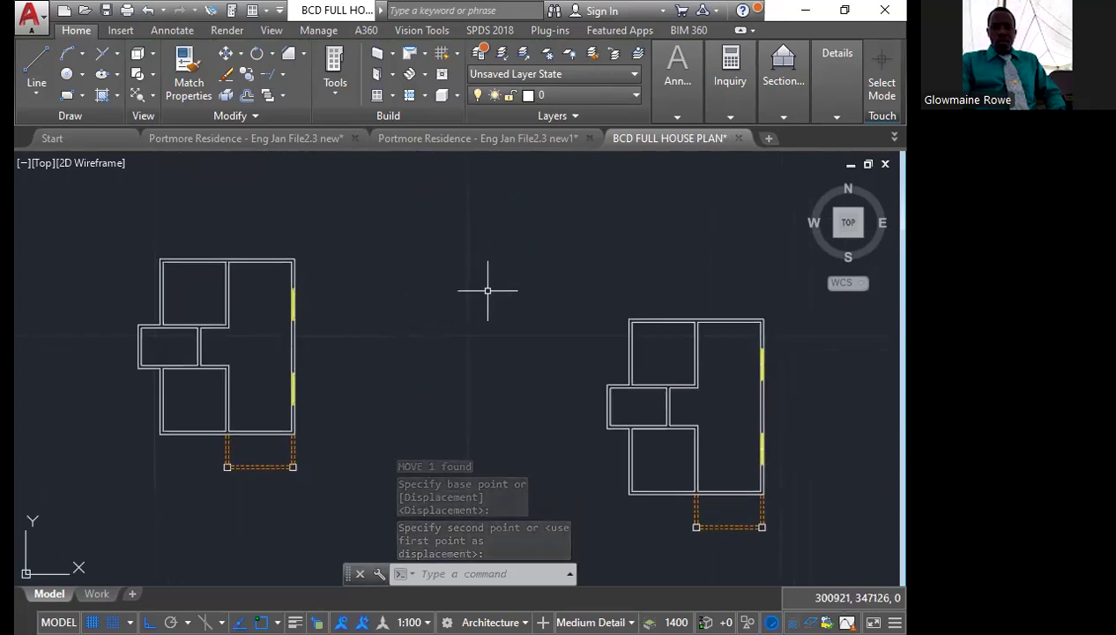
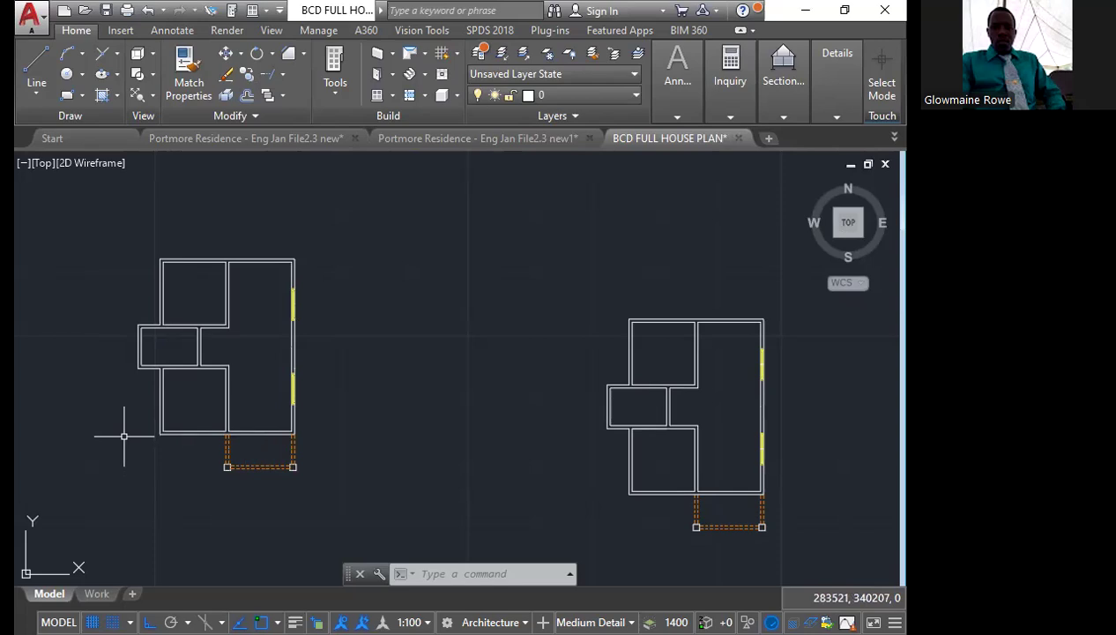
# Move the division mark in the right wall from the lower window's centre to the midpoint of the window's upper end
pyautogui.moveTo(742, 385)
pyautogui.mouseDown(button='middle')
pyautogui.moveTo(592, 405)
pyautogui.moveTo(483, 446)
pyautogui.mouseUp(button='middle')
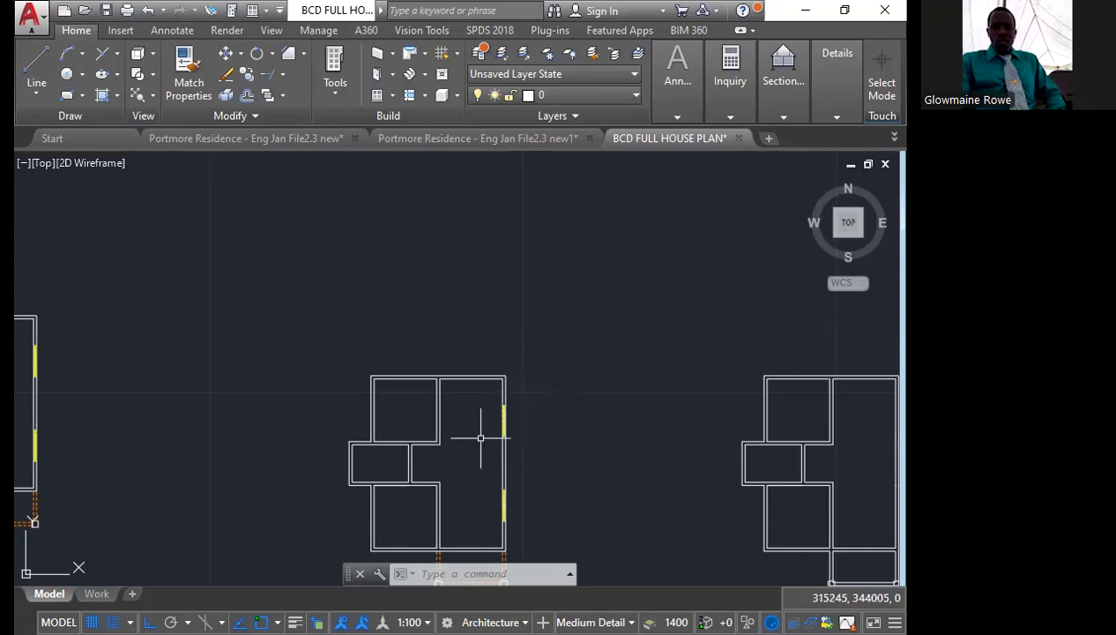
pyautogui.scroll(-2, 479, 440)
pyautogui.scroll(6, 491, 464)
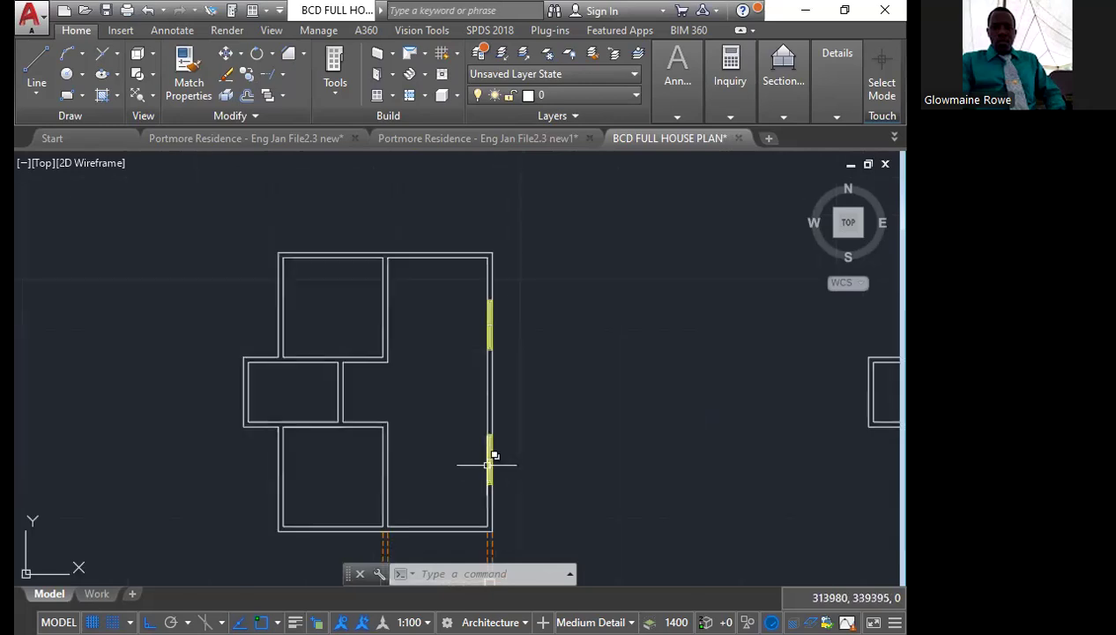
pyautogui.scroll(2, 489, 462)
pyautogui.scroll(2, 483, 445)
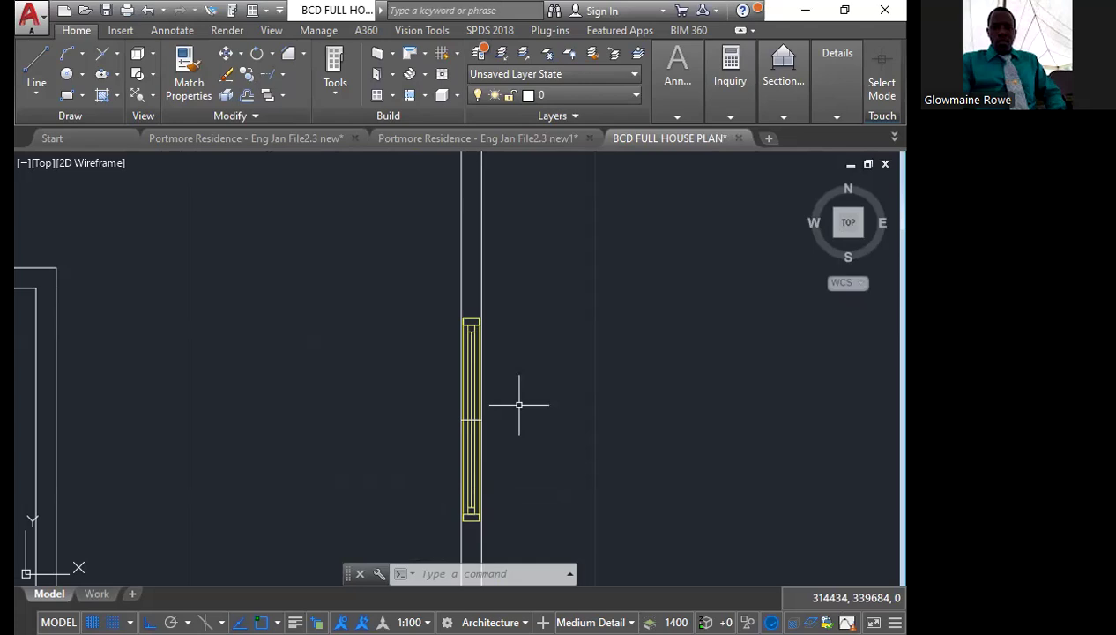
pyautogui.click(456, 415)
pyautogui.click(484, 422)
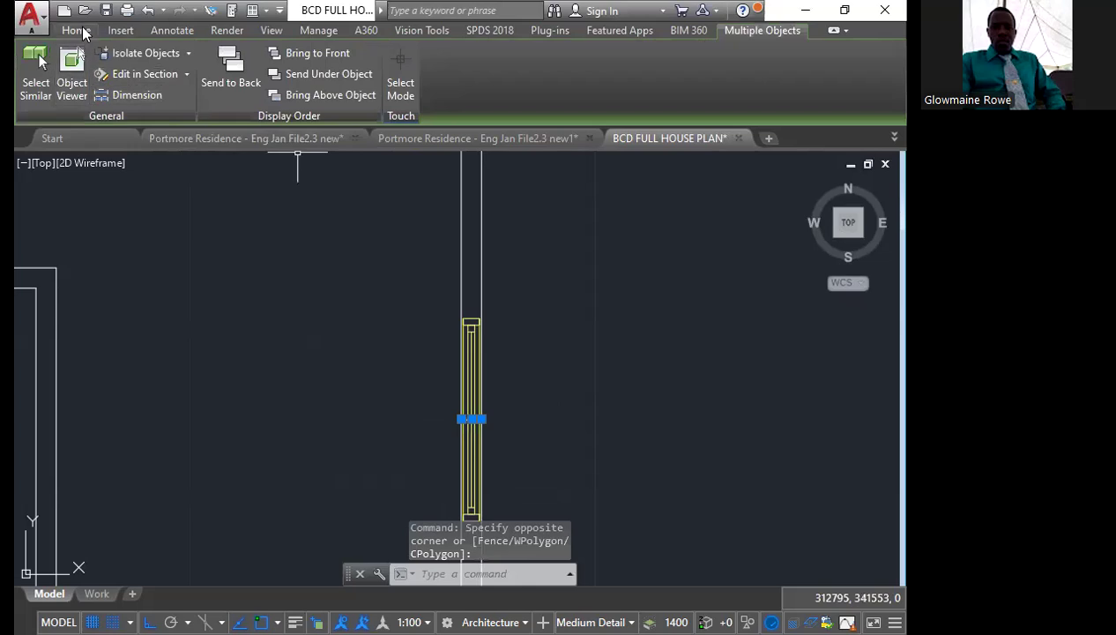
pyautogui.click(76, 30)
pyautogui.click(230, 53)
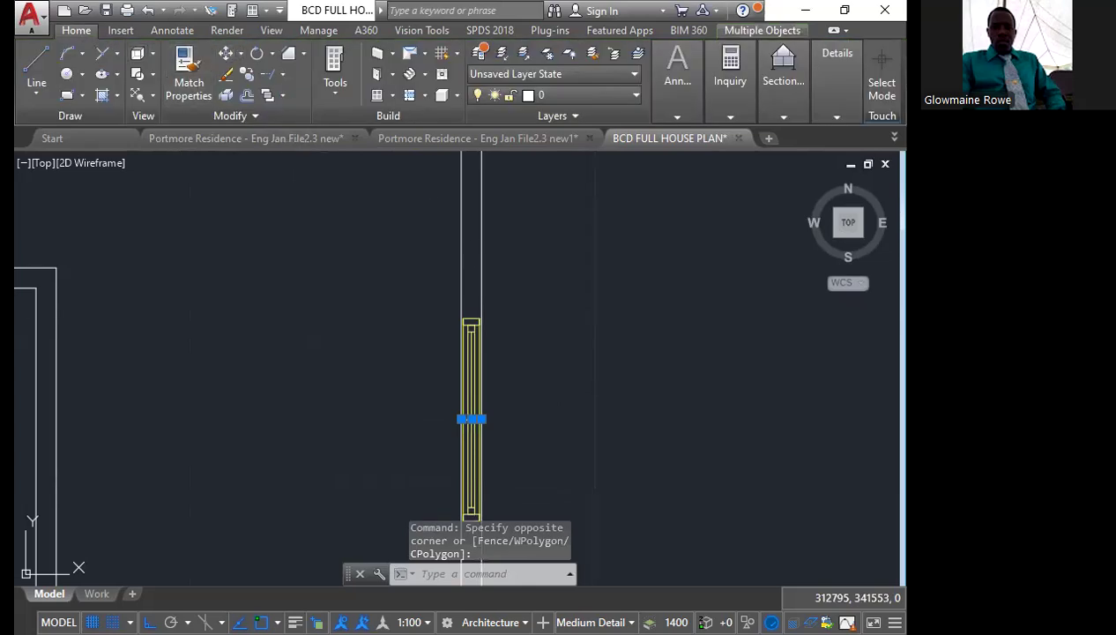
pyautogui.scroll(4, 470, 397)
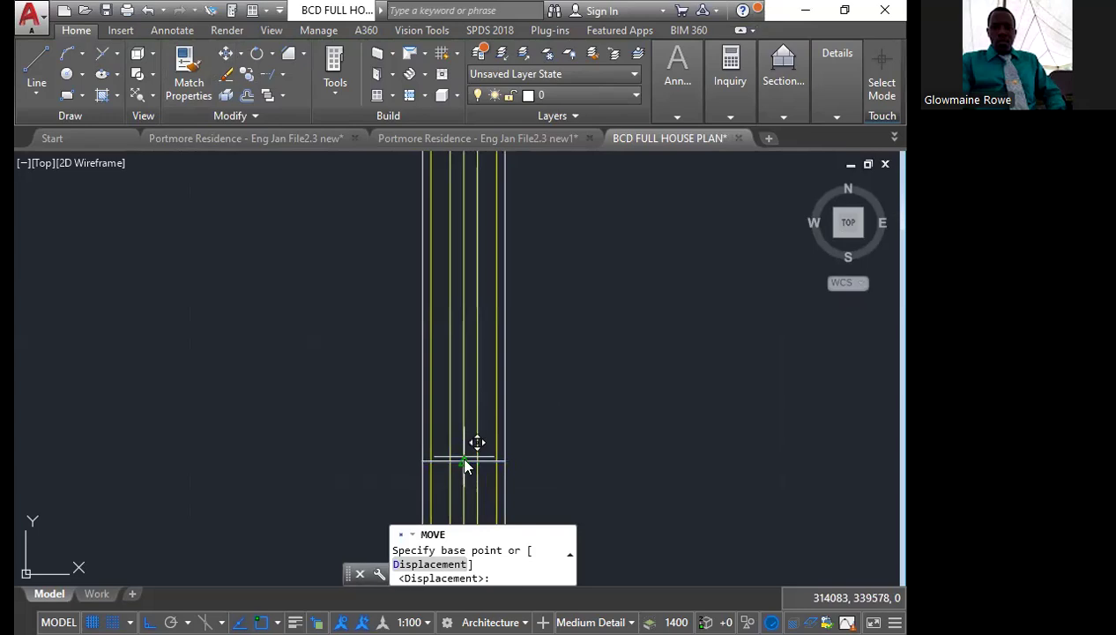
pyautogui.click(474, 445)
pyautogui.scroll(-4, 476, 423)
pyautogui.scroll(4, 480, 330)
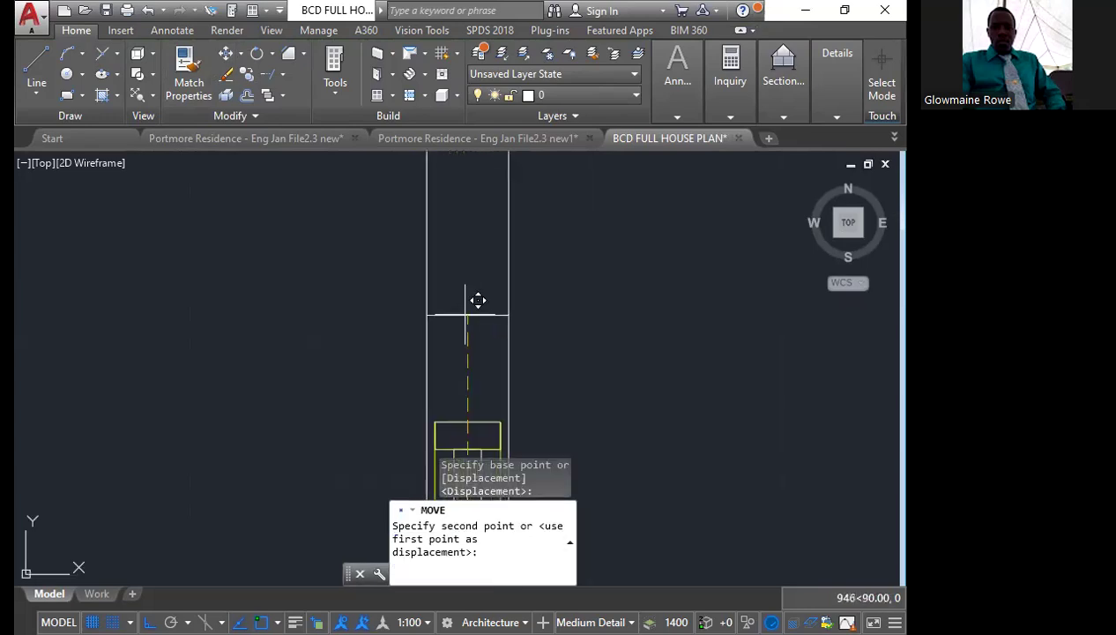
pyautogui.click(469, 422)
# Copy the jamb line from the lower window's upper end down 1500 to its lower end
pyautogui.scroll(4, 469, 421)
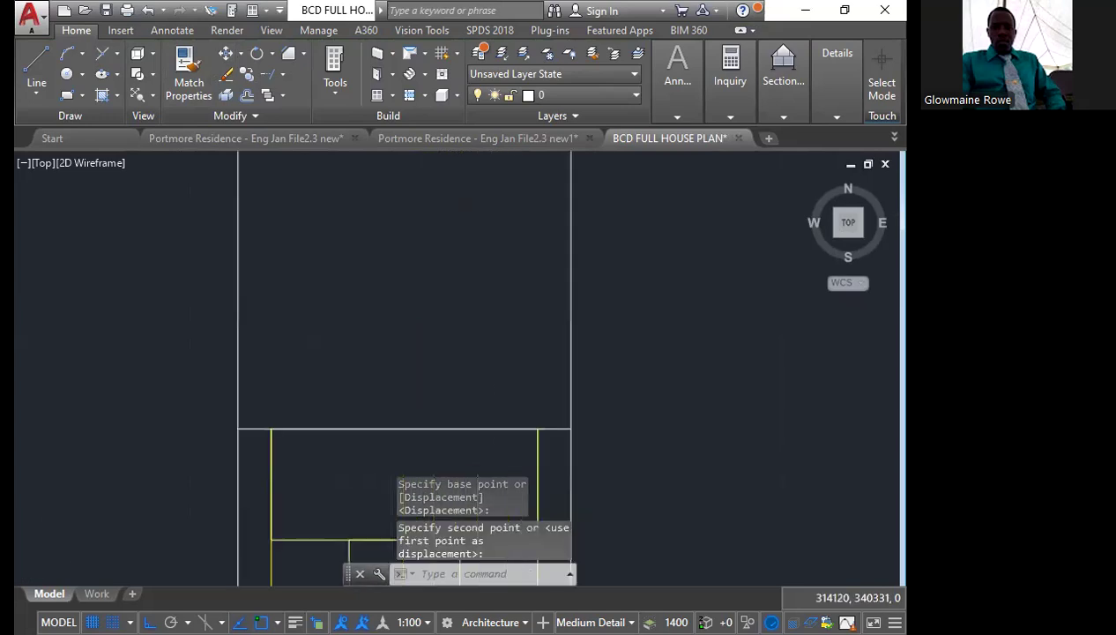
pyautogui.click(548, 429)
pyautogui.click(246, 75)
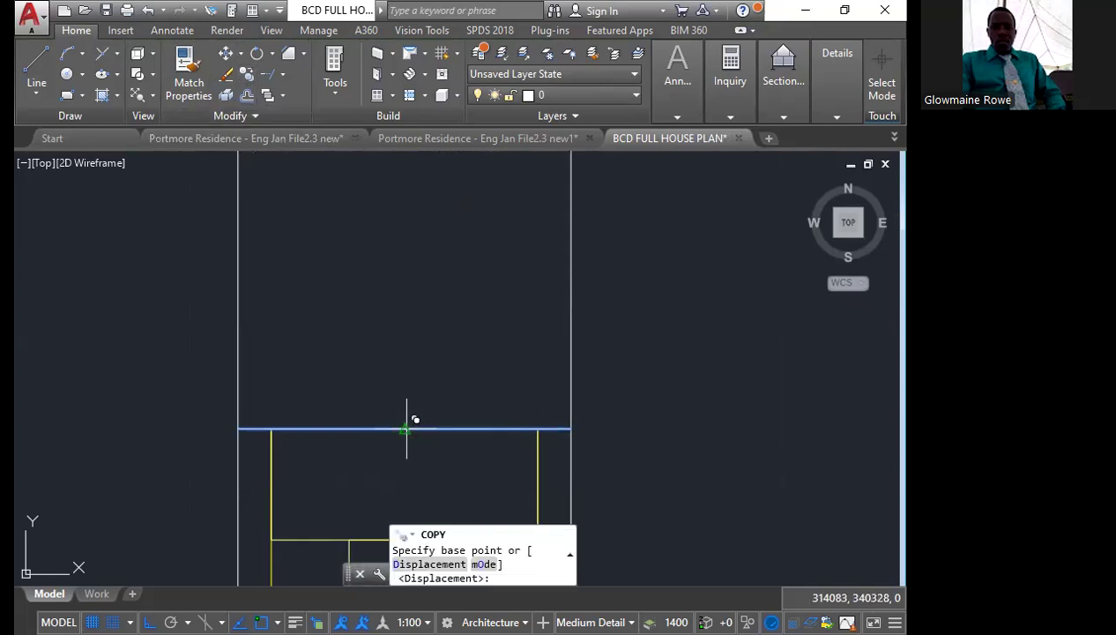
pyautogui.click(407, 428)
pyautogui.scroll(-6, 420, 433)
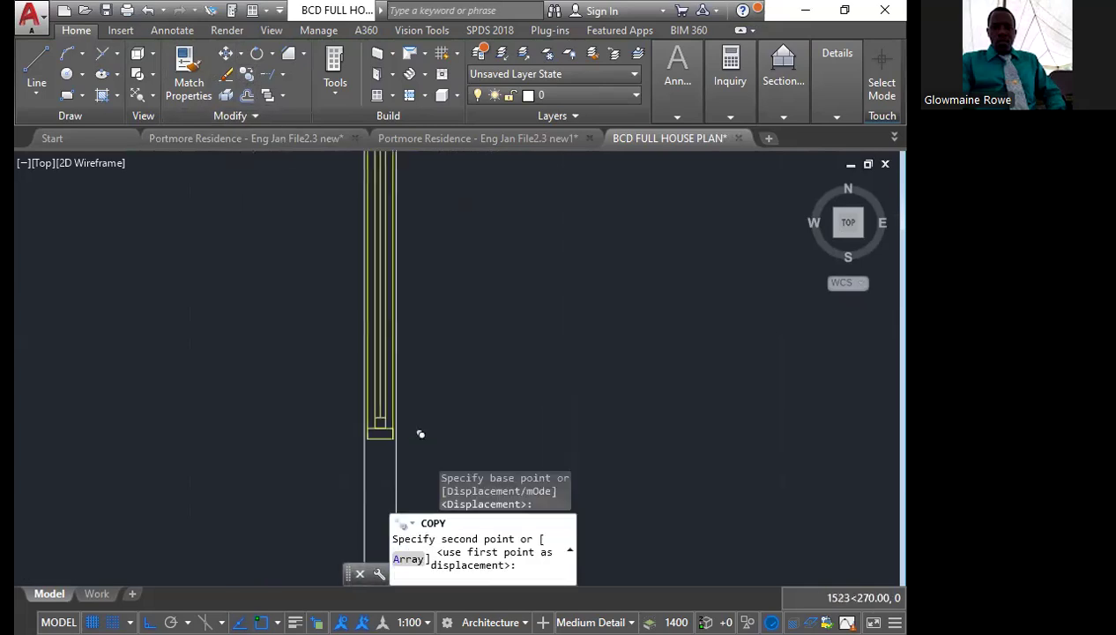
pyautogui.scroll(6, 389, 414)
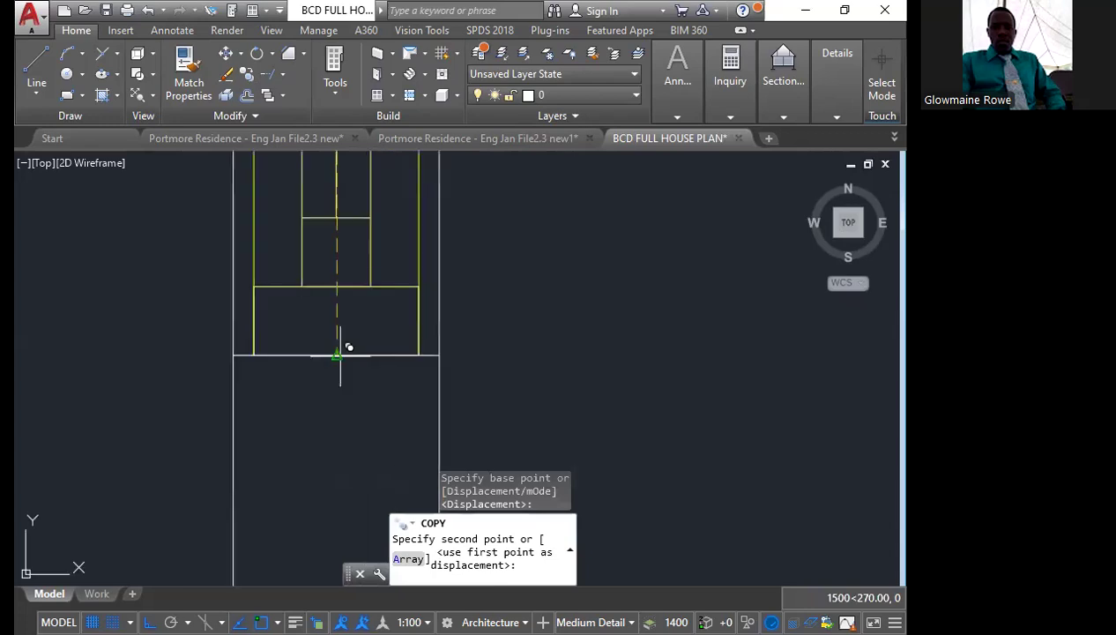
pyautogui.click(339, 355)
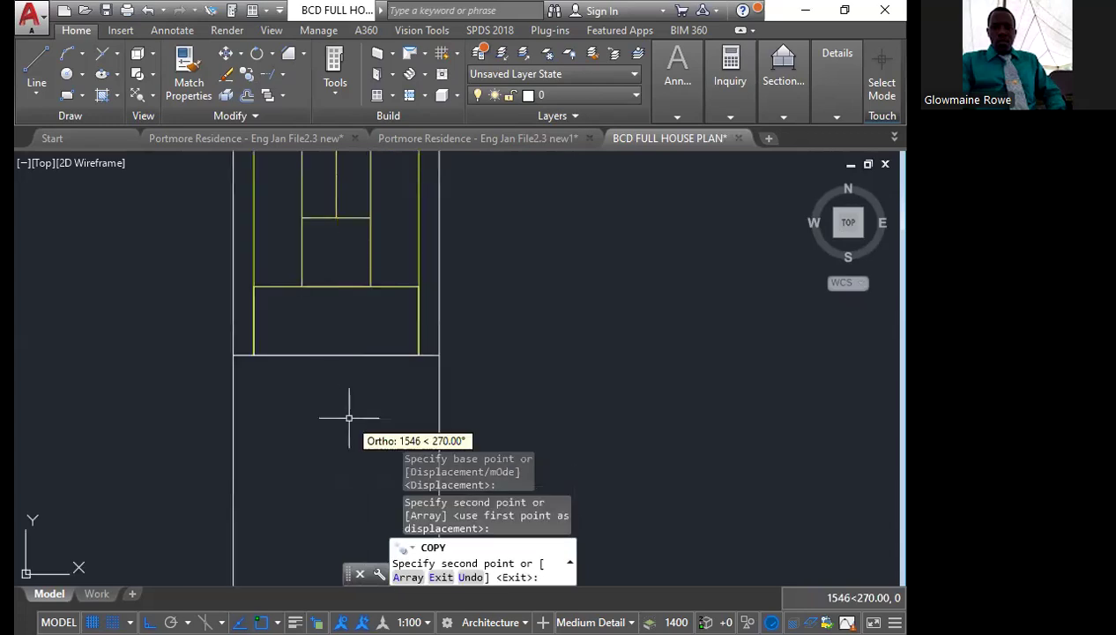
pyautogui.press('Escape')
# Copy both jamb lines of the lower window to the ends of the upper window, using the top line's midpoint as base point
pyautogui.click(209, 335)
pyautogui.click(506, 360)
pyautogui.scroll(-8, 482, 392)
pyautogui.moveTo(508, 292); pyautogui.dragTo(461, 418, button='middle')
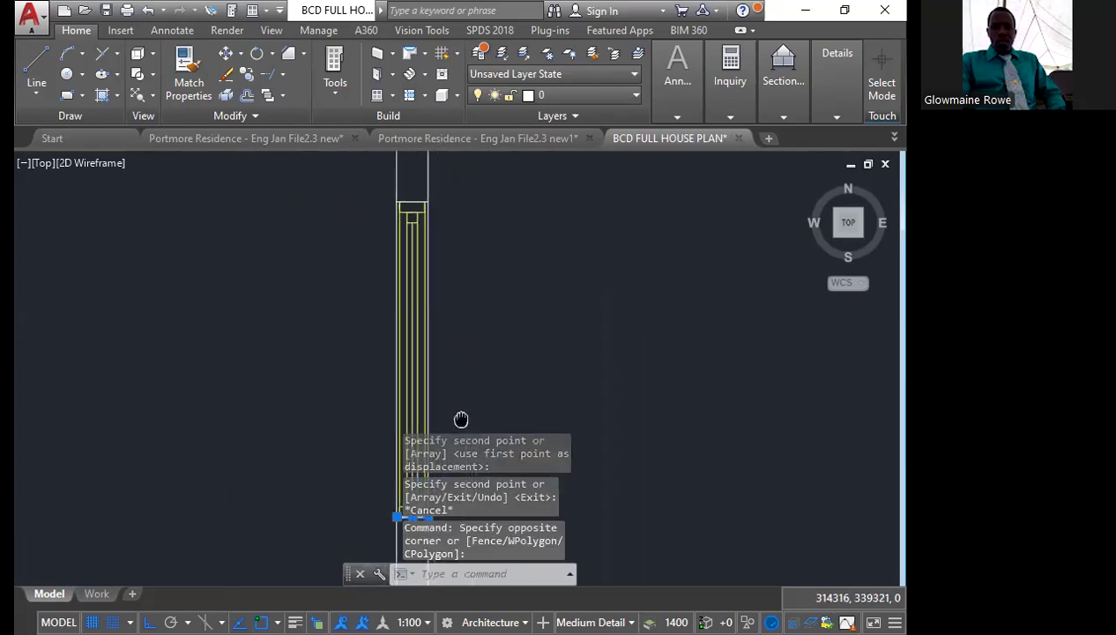
pyautogui.scroll(5, 379, 236)
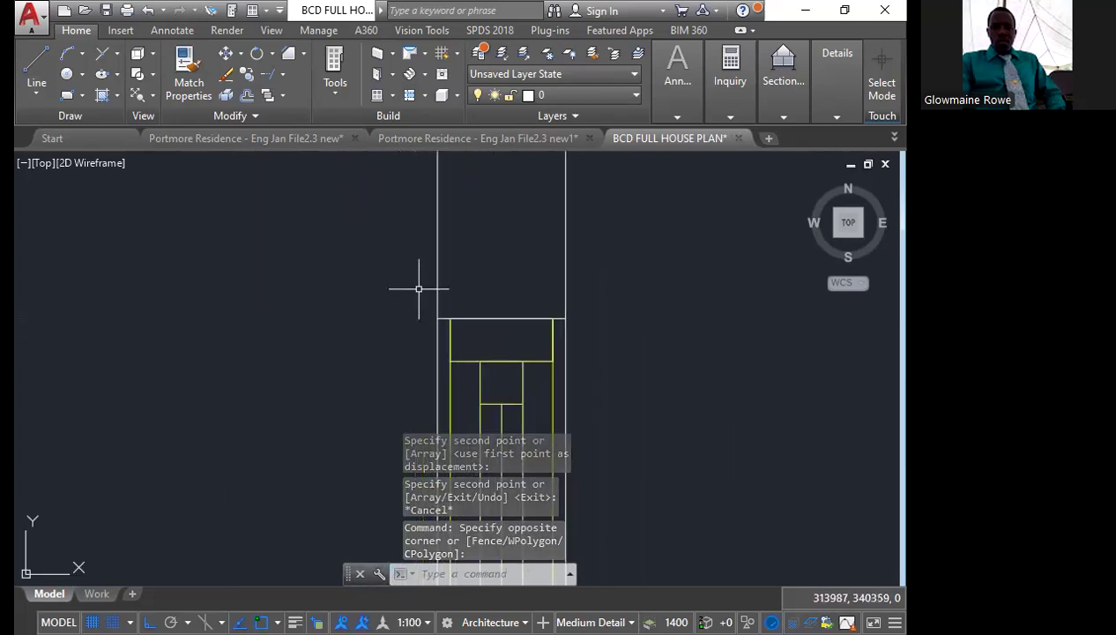
pyautogui.click(418, 289)
pyautogui.click(600, 323)
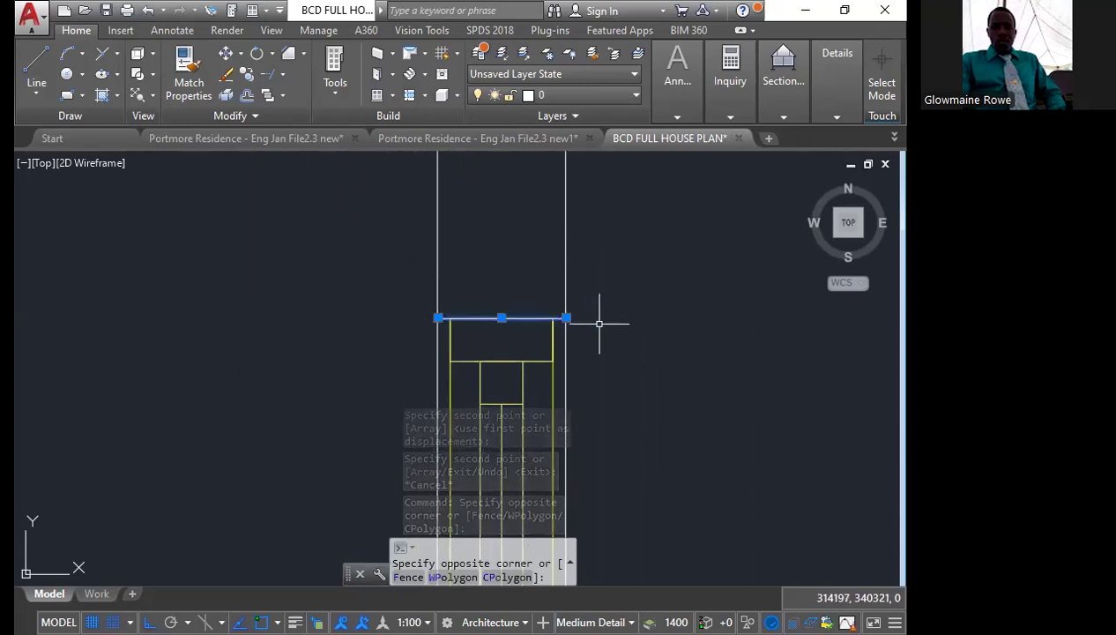
pyautogui.click(76, 30)
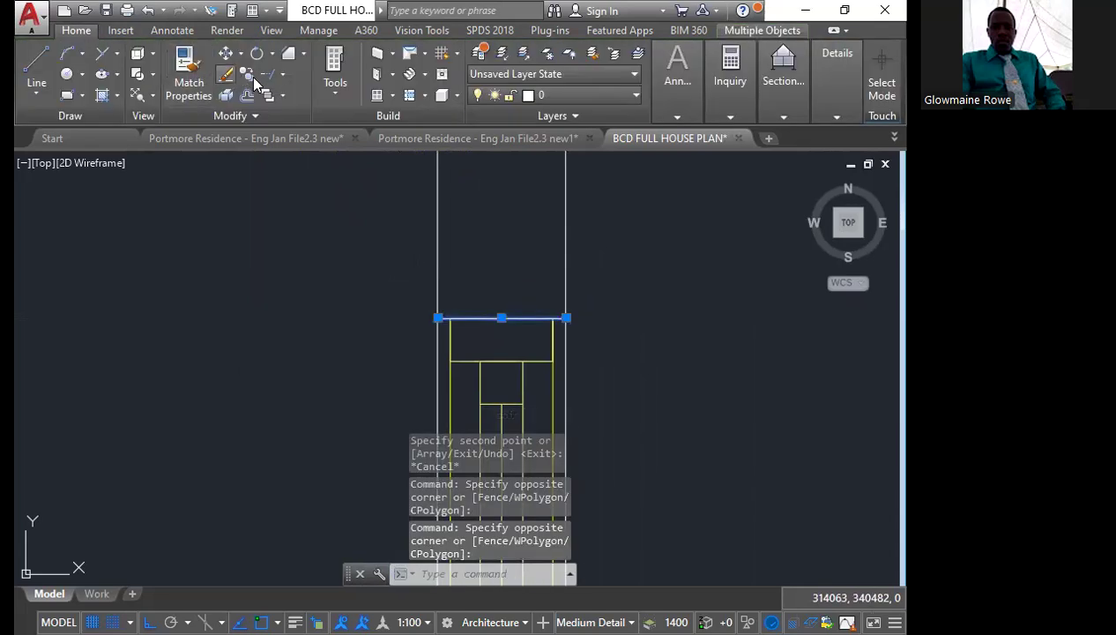
pyautogui.press('Escape')
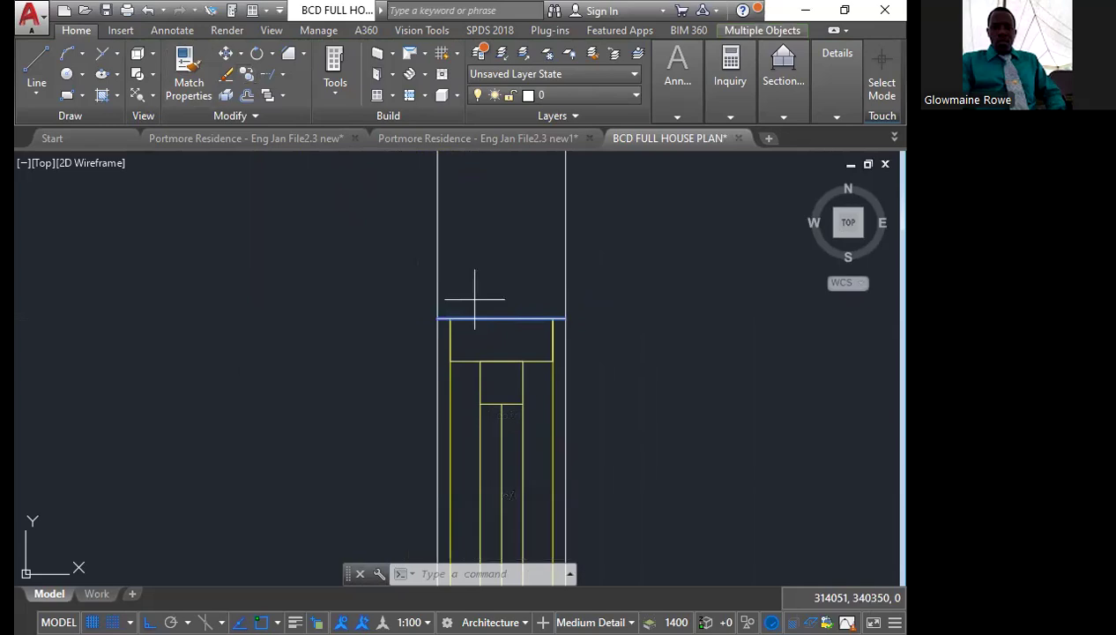
pyautogui.click(500, 312)
pyautogui.scroll(-6, 490, 340)
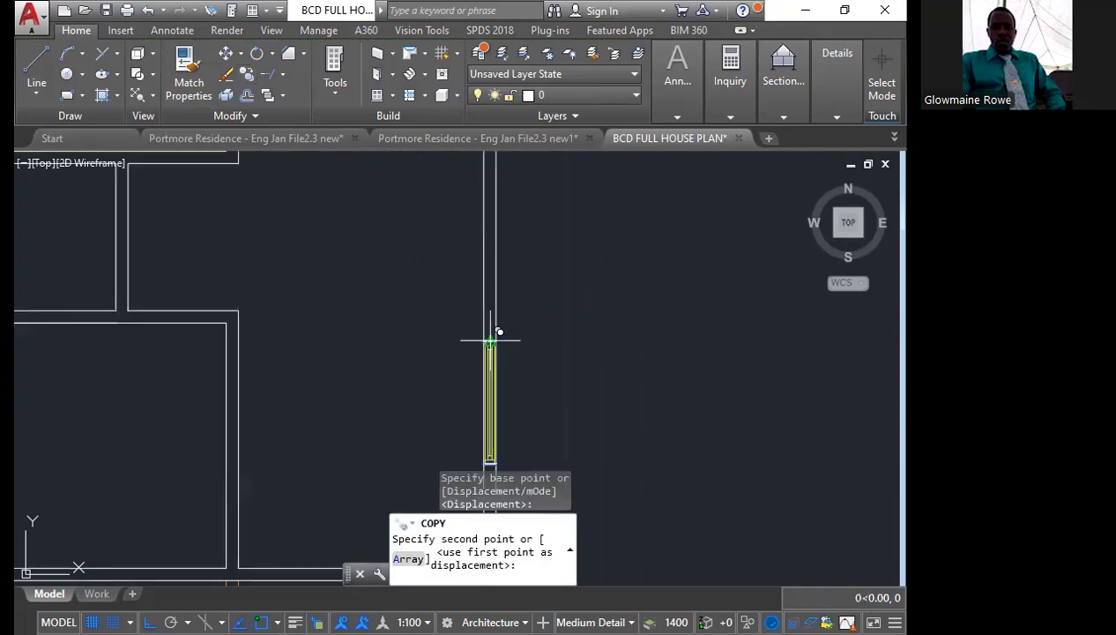
pyautogui.scroll(-5, 490, 340)
pyautogui.scroll(6, 496, 282)
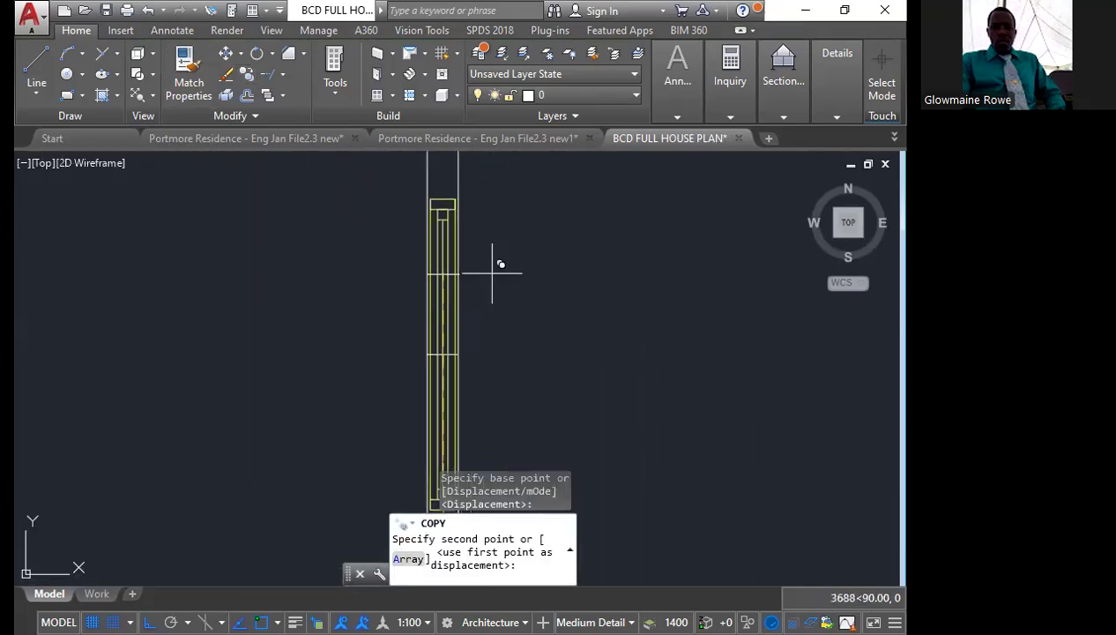
pyautogui.scroll(3, 470, 204)
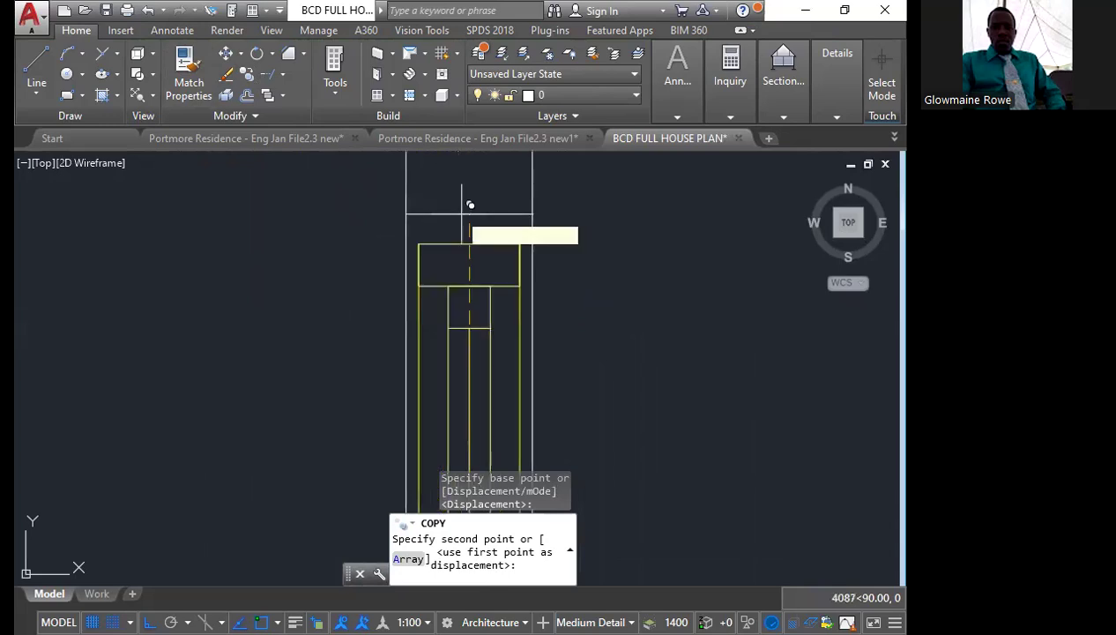
pyautogui.click(469, 204)
pyautogui.scroll(-4, 511, 224)
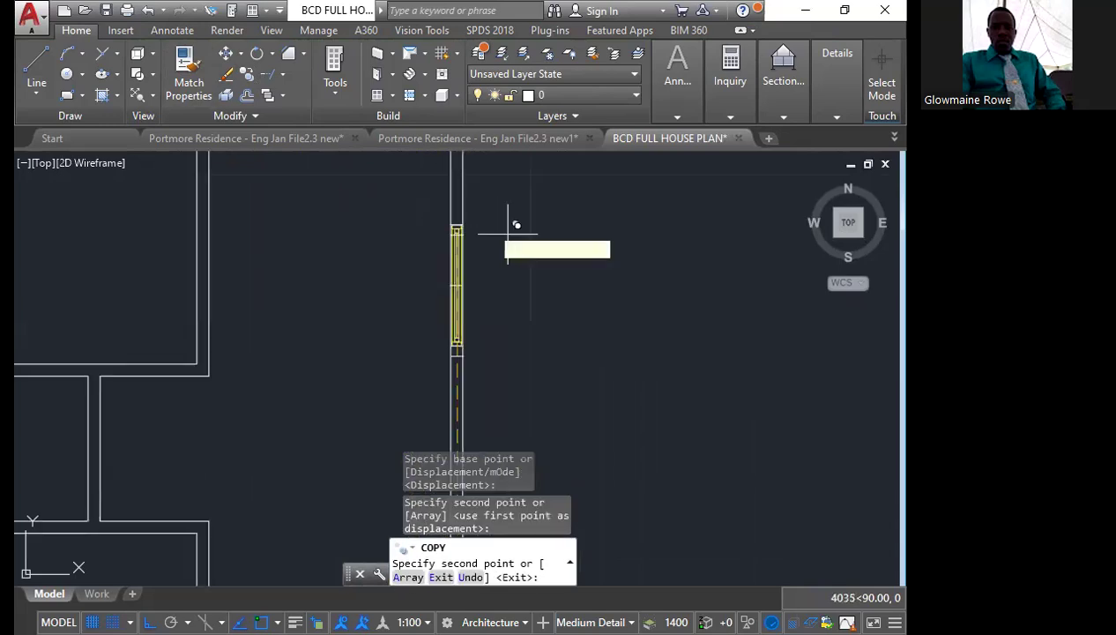
pyautogui.press('Escape')
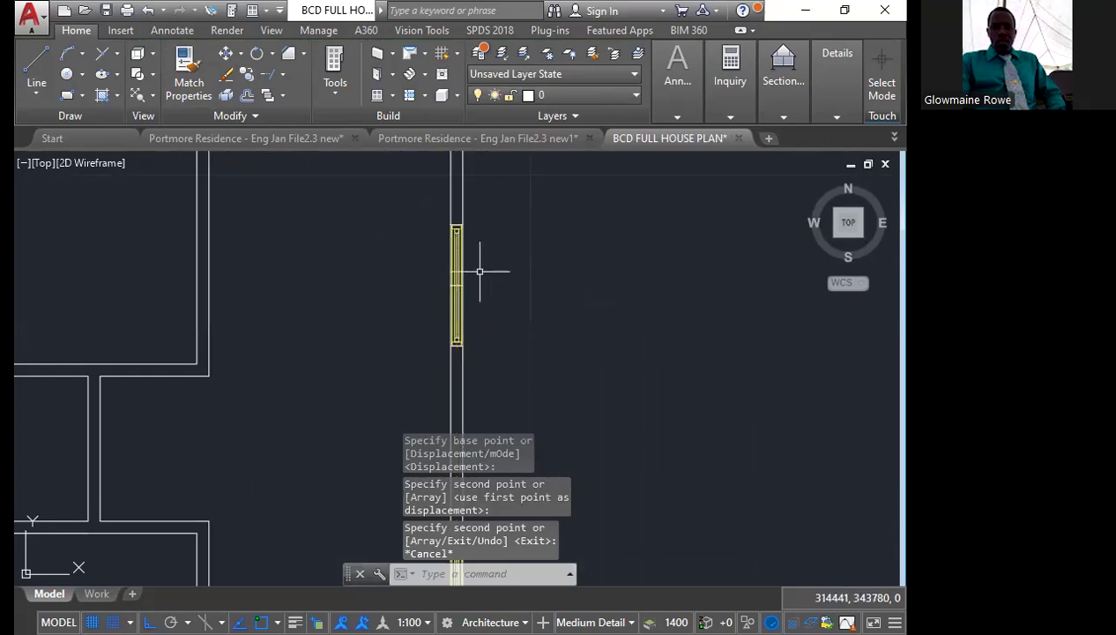
# Delete the leftover division marks crossing the centre of the upper window in the right wall
pyautogui.scroll(3, 478, 274)
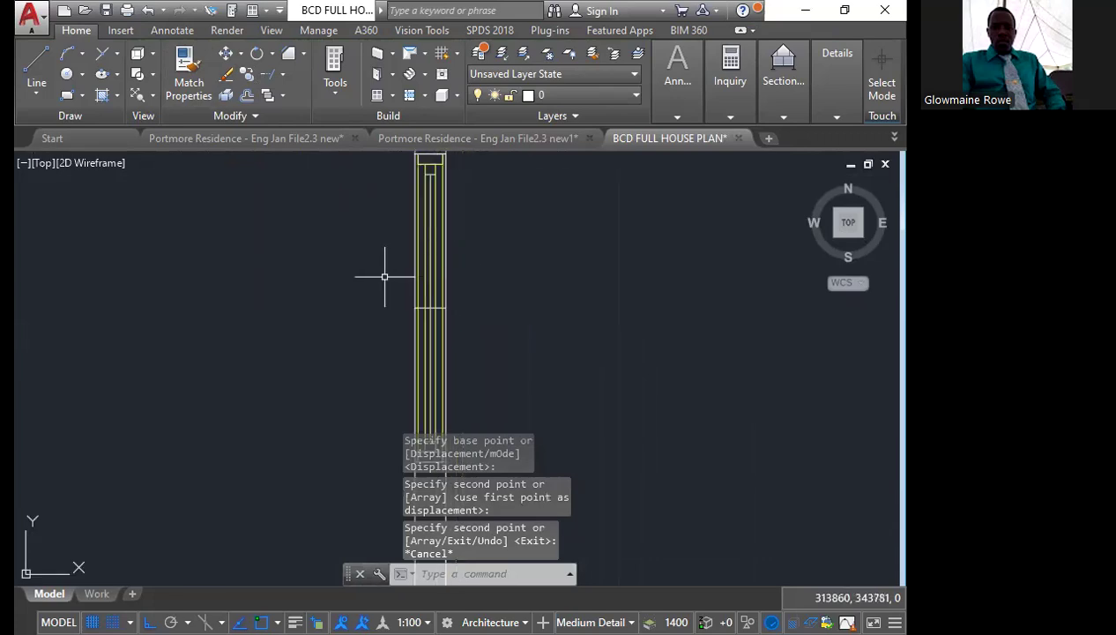
pyautogui.click(384, 277)
pyautogui.click(525, 346)
pyautogui.press('Delete')
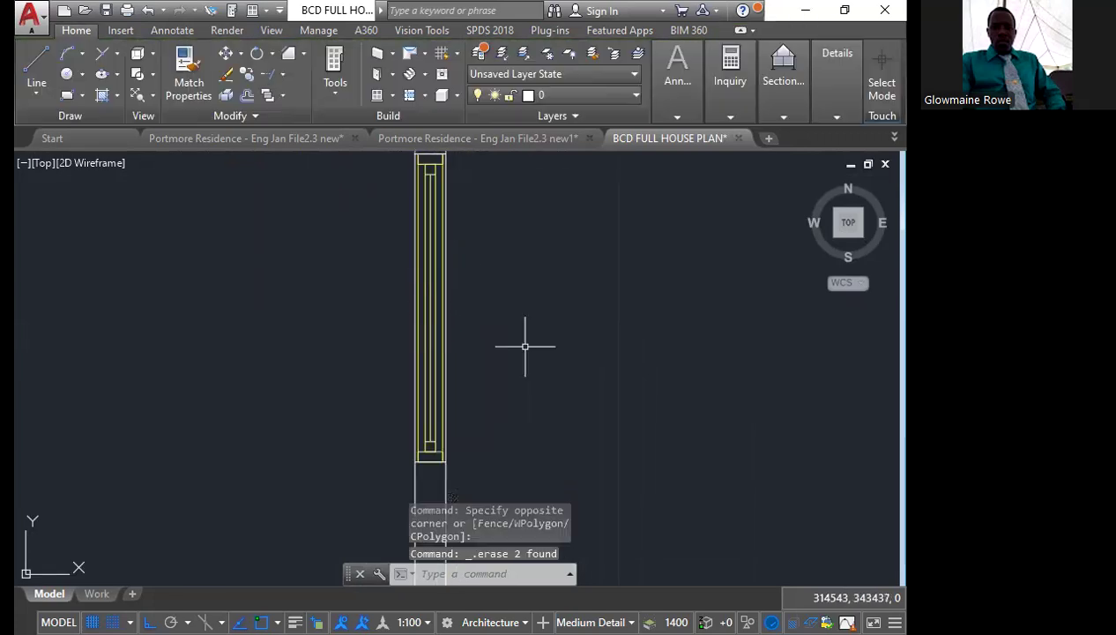
# Draw a short line across the thickness of the house's bottom wall, down from the inner right corner above the verandah
pyautogui.scroll(-3, 470, 367)
pyautogui.scroll(-4, 470, 366)
pyautogui.scroll(1, 470, 370)
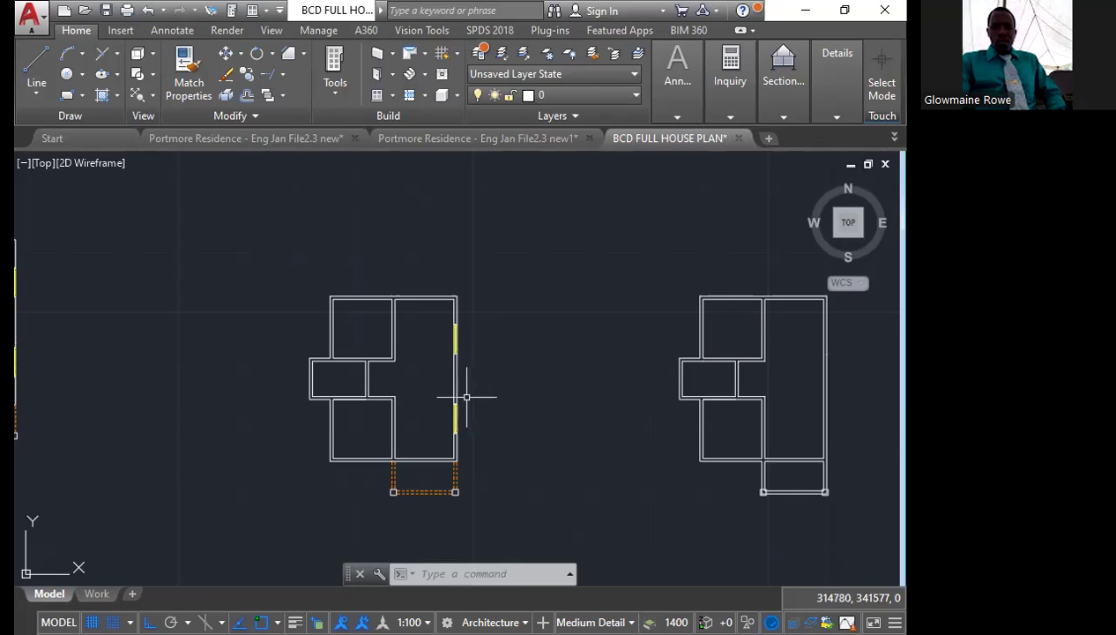
pyautogui.scroll(5, 414, 455)
pyautogui.scroll(2, 424, 469)
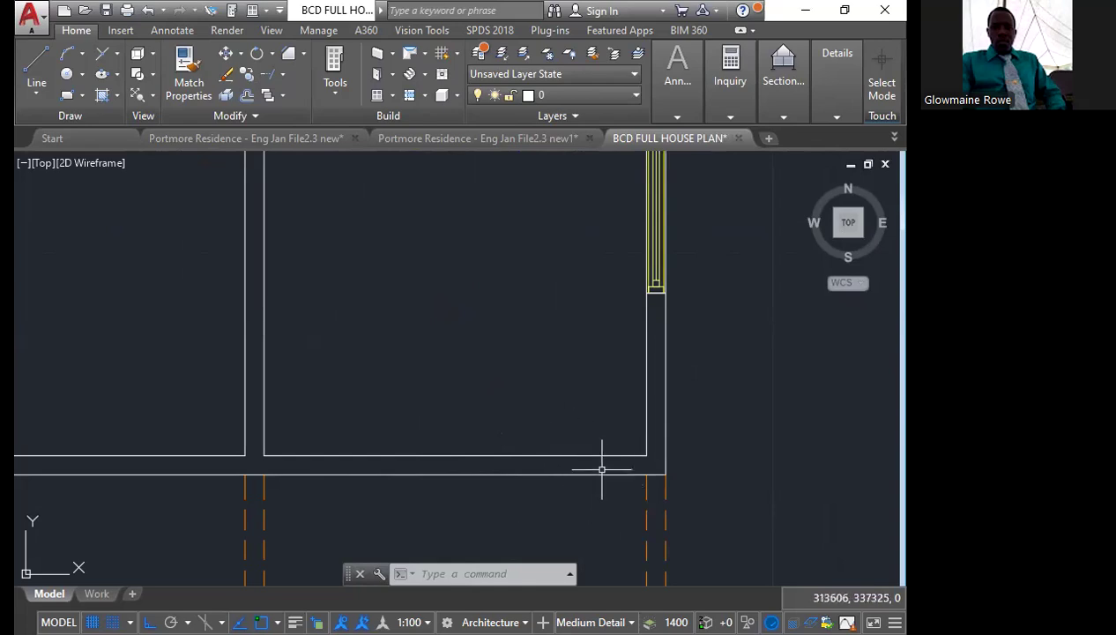
pyautogui.moveTo(604, 455)
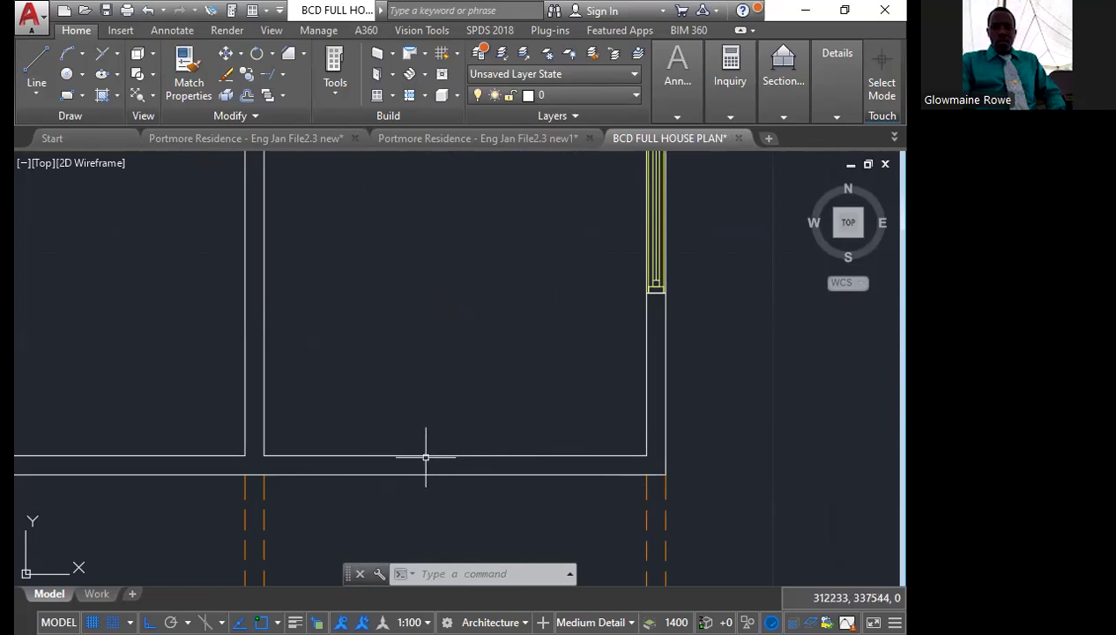
pyautogui.moveTo(427, 457)
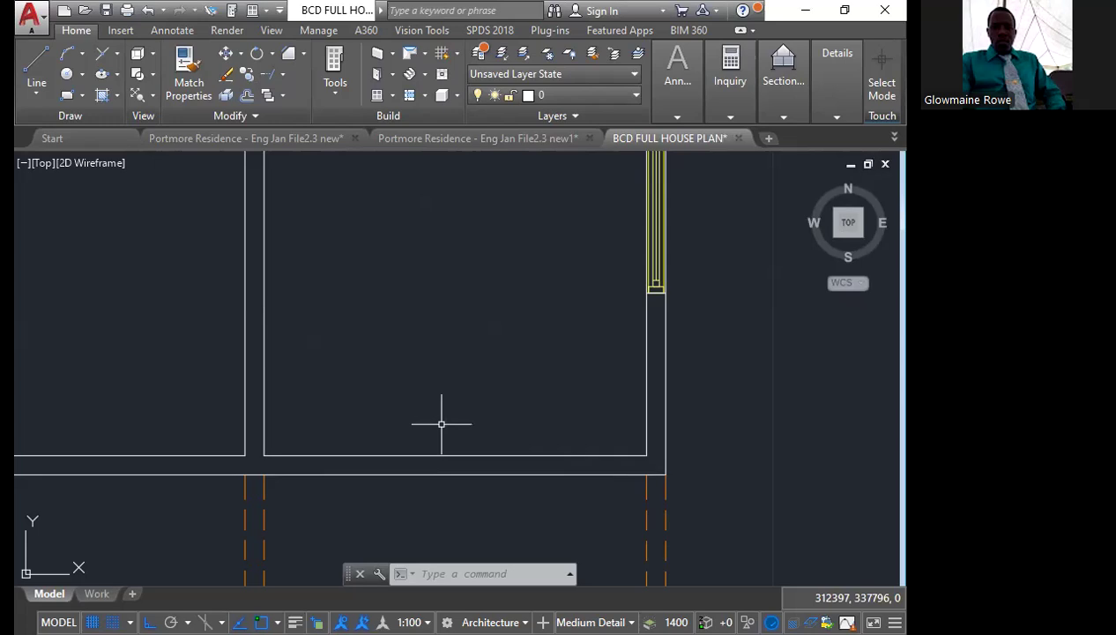
pyautogui.scroll(2, 620, 438)
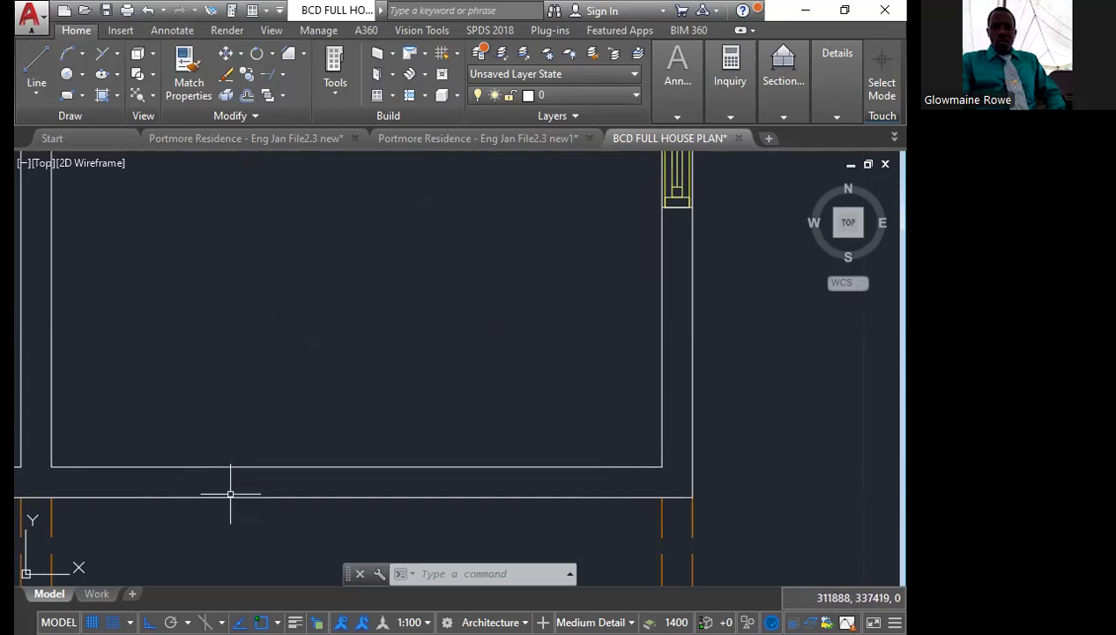
pyautogui.click(27, 83)
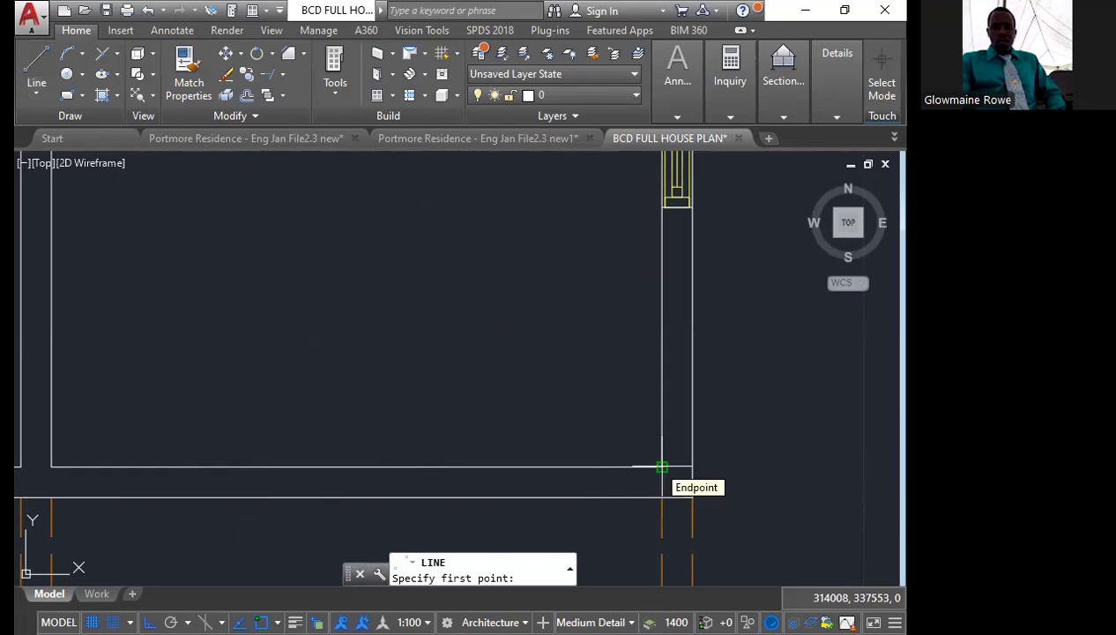
pyautogui.click(662, 466)
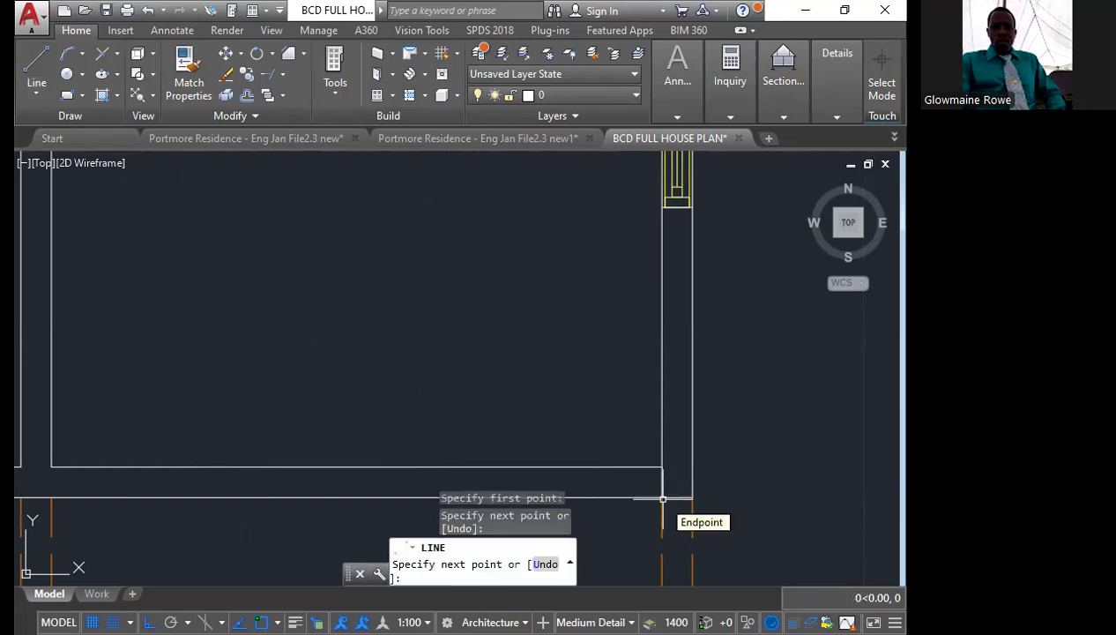
pyautogui.press('Escape')
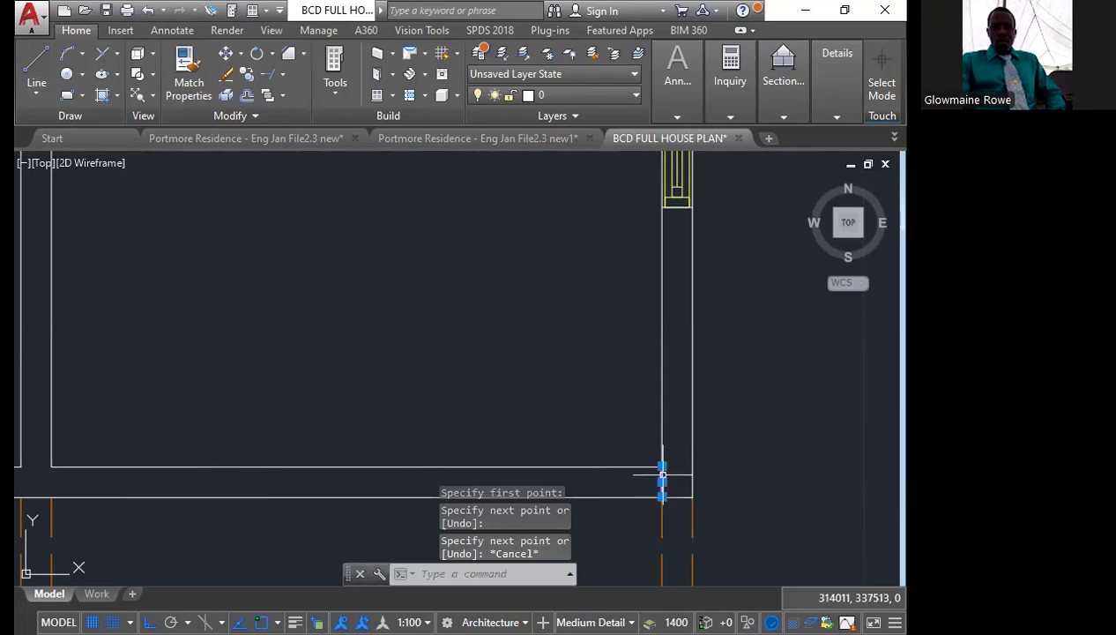
# Move the short line in the bottom wall 150 to the left, away from the inner right corner
pyautogui.click(662, 480)
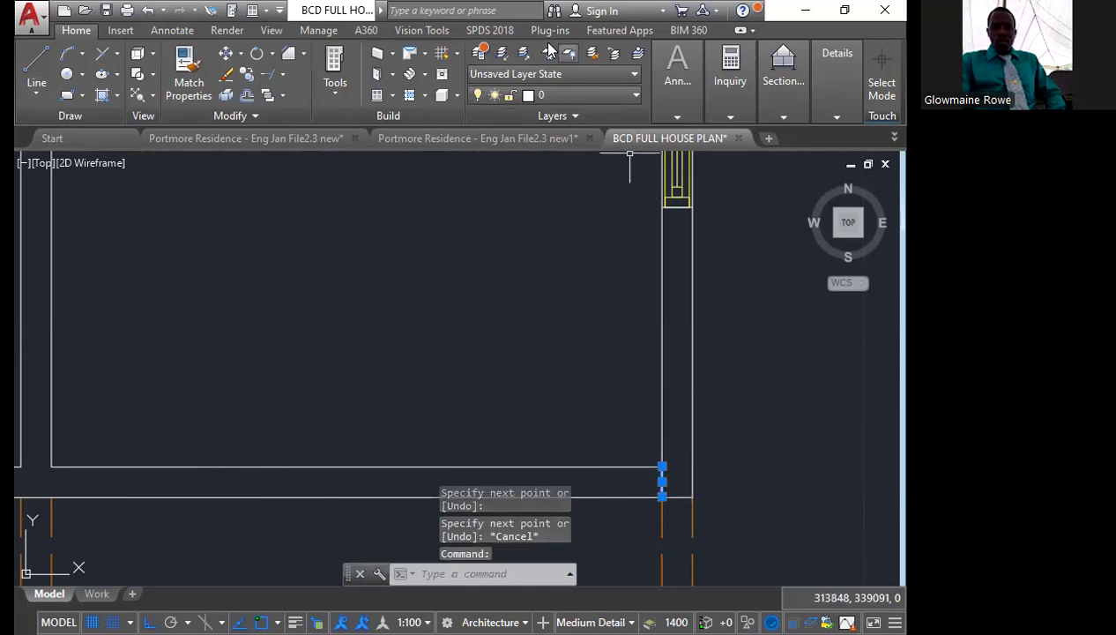
pyautogui.click(227, 54)
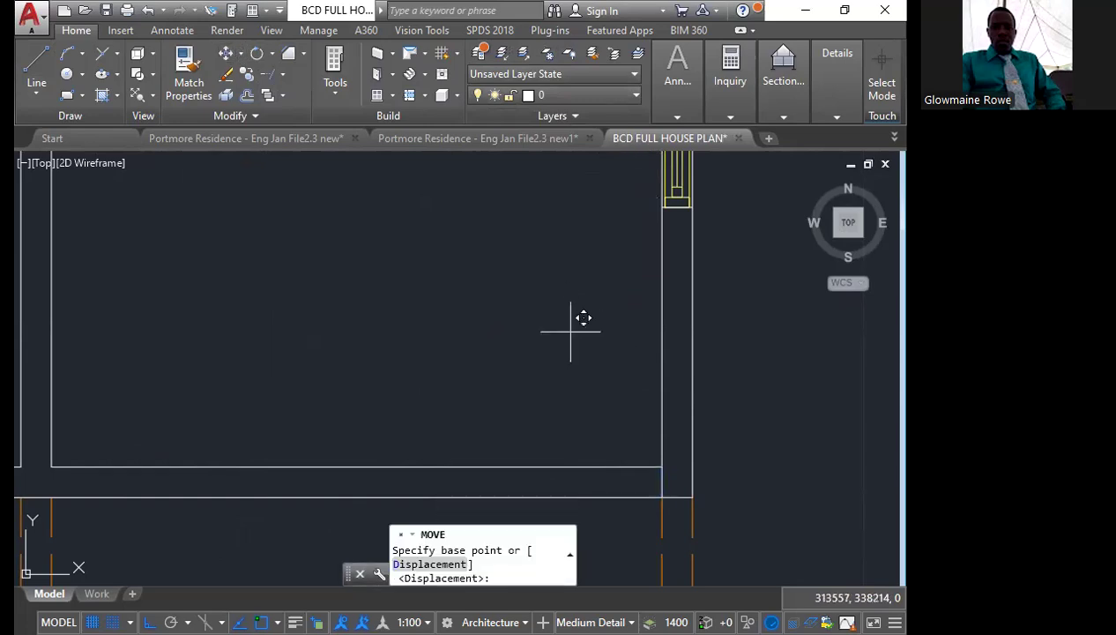
pyautogui.click(570, 331)
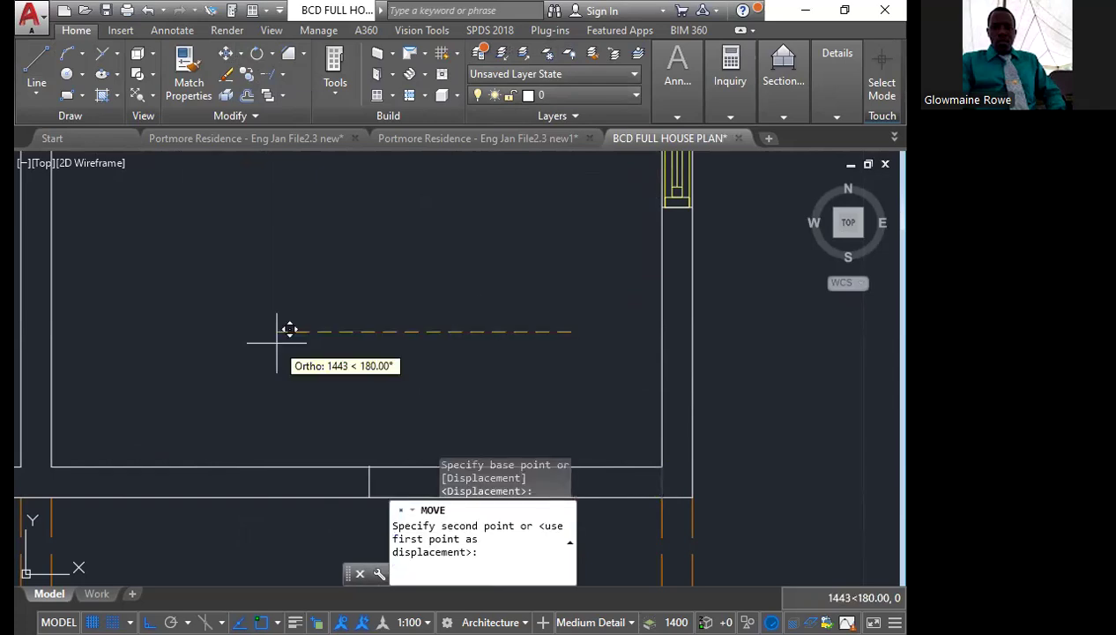
pyautogui.write('150')
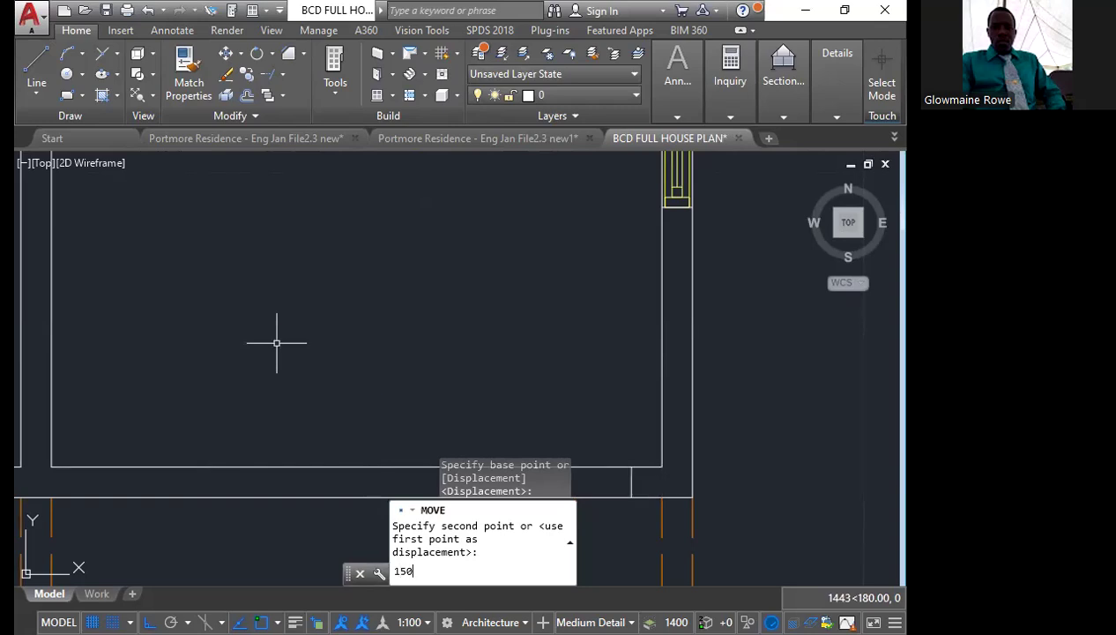
pyautogui.press('Return')
pyautogui.press('Escape')
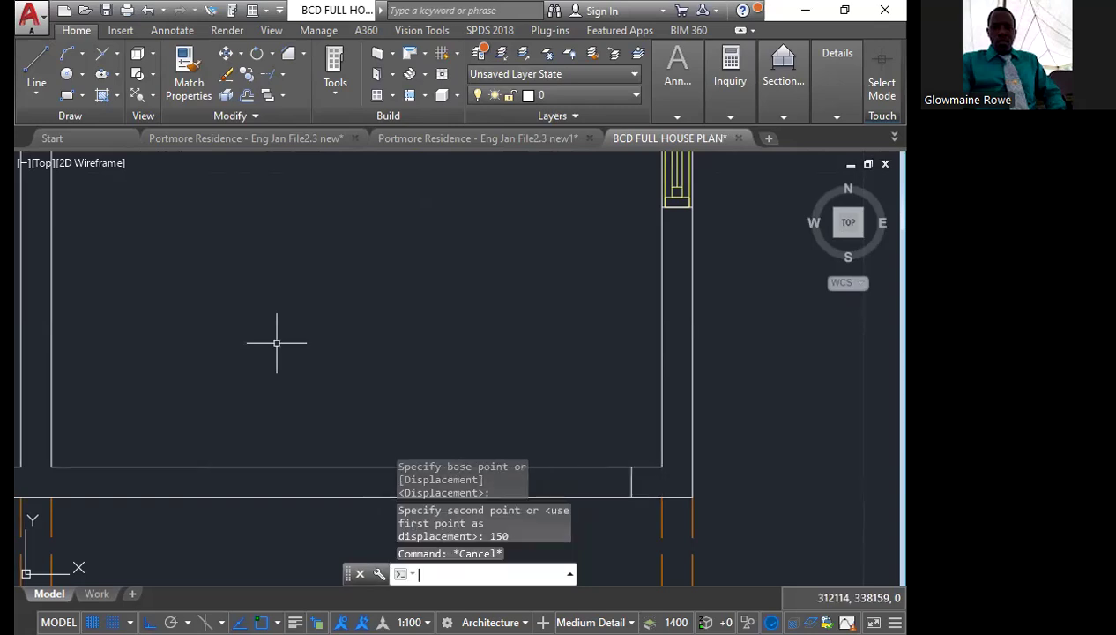
# Offset the short line in the bottom wall 1000 to the left to mark the opening's other side
pyautogui.scroll(-2, 361, 196)
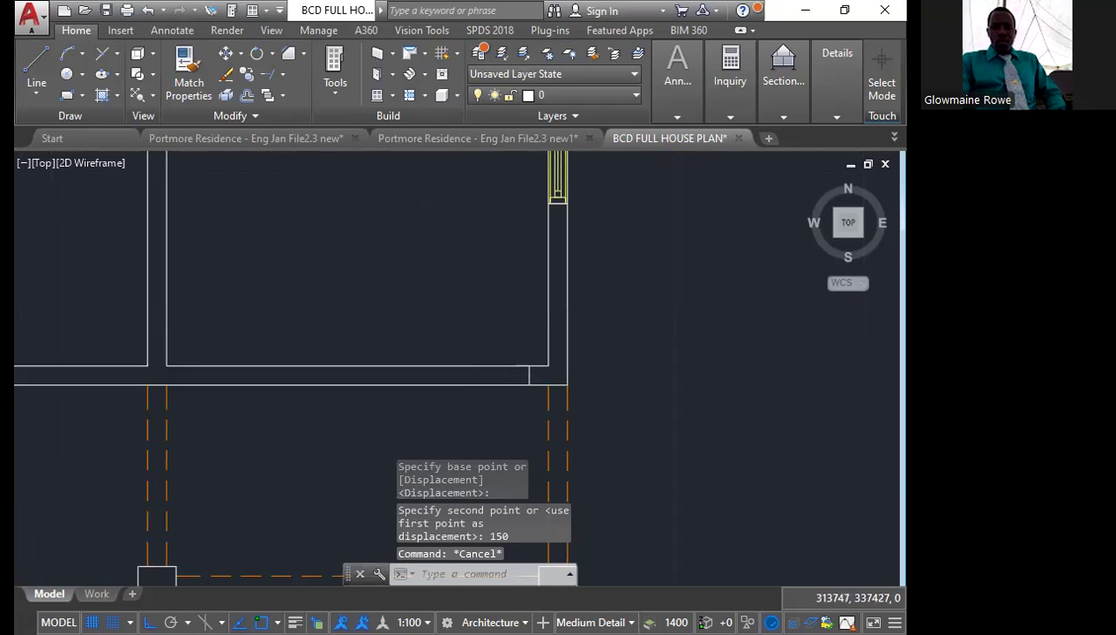
pyautogui.scroll(4, 507, 366)
pyautogui.click(550, 357)
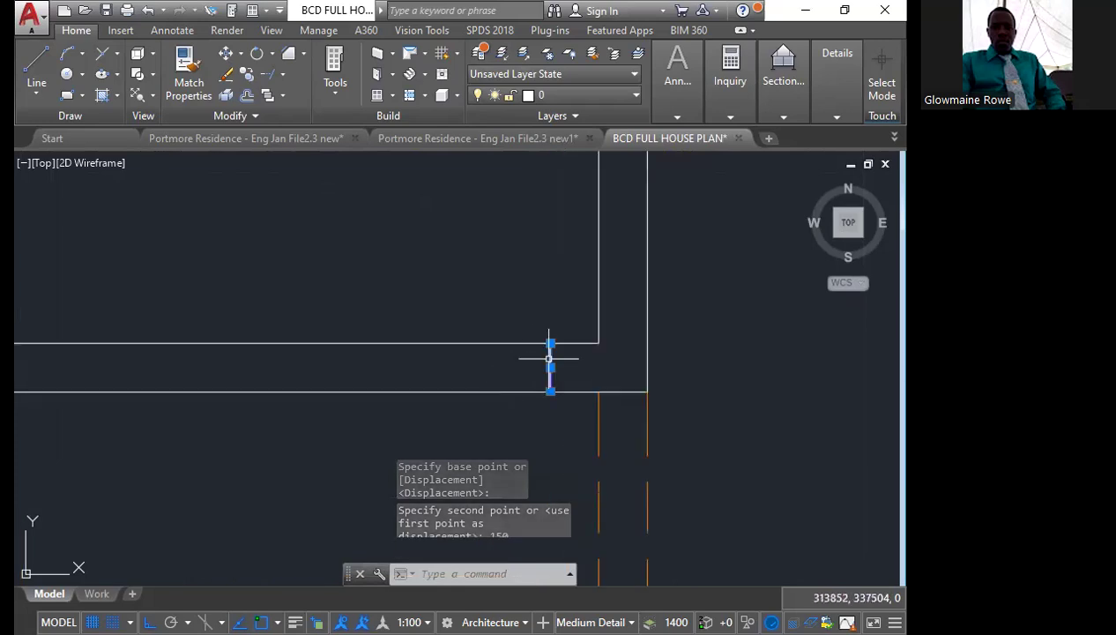
pyautogui.press('Escape')
pyautogui.write('1000')
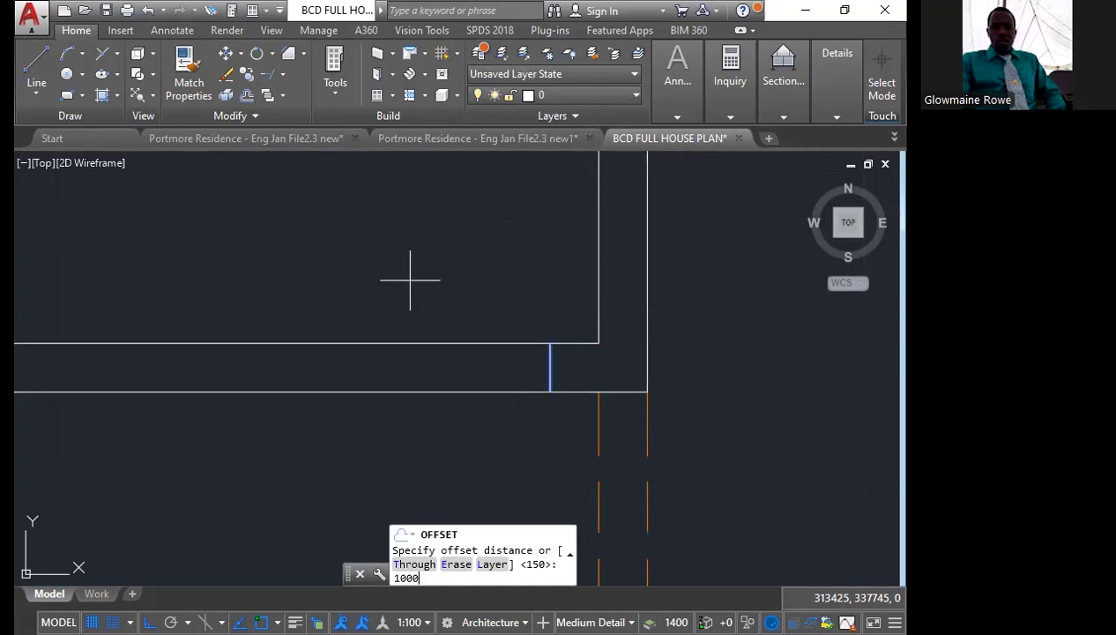
pyautogui.press('Return')
pyautogui.click(179, 261)
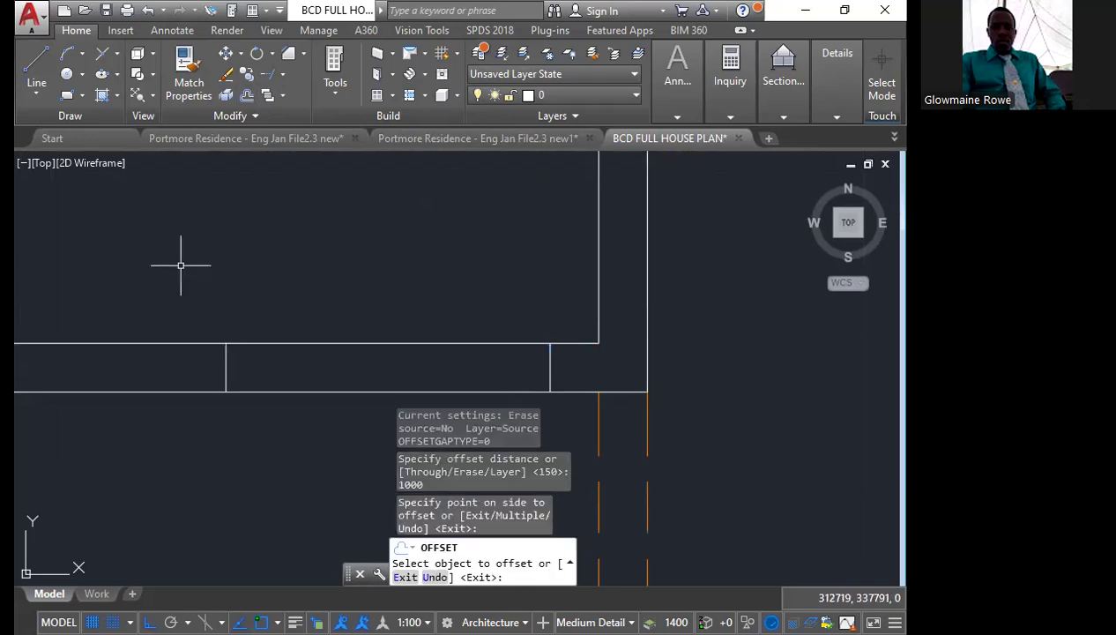
pyautogui.press('Escape')
# Trim the bottom wall's inner line between the two opening marks above the verandah
pyautogui.scroll(-1, 405, 318)
pyautogui.scroll(-1, 404, 318)
pyautogui.moveTo(402, 299)
pyautogui.mouseDown(button='middle')
pyautogui.moveTo(463, 365)
pyautogui.moveTo(392, 306)
pyautogui.mouseUp(button='middle')
pyautogui.scroll(2, 446, 390)
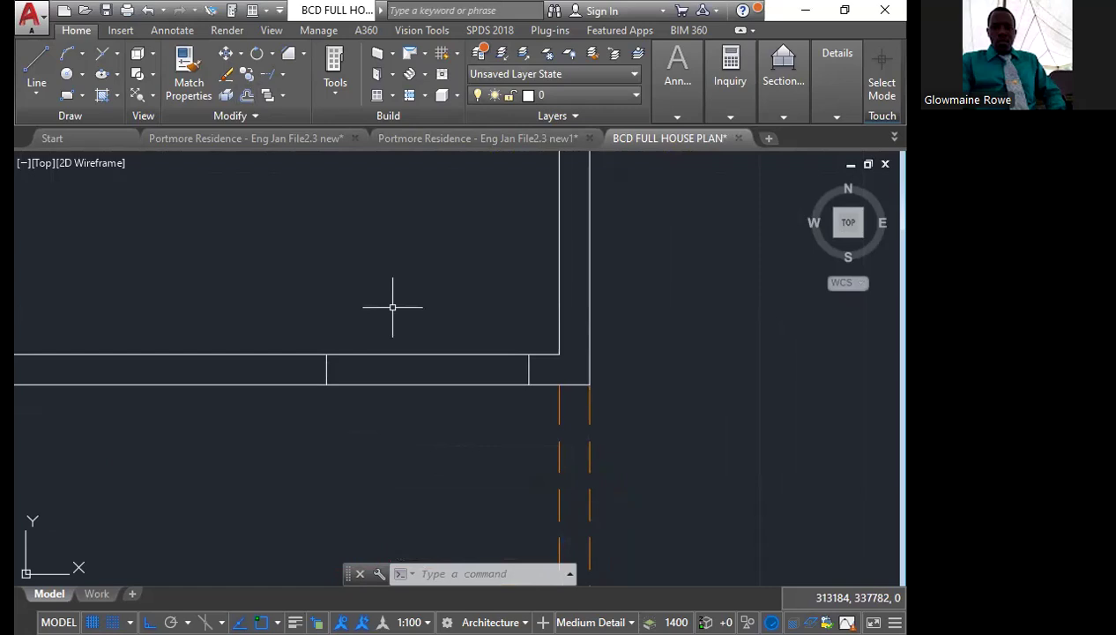
pyautogui.write('tr')
pyautogui.press('Return')
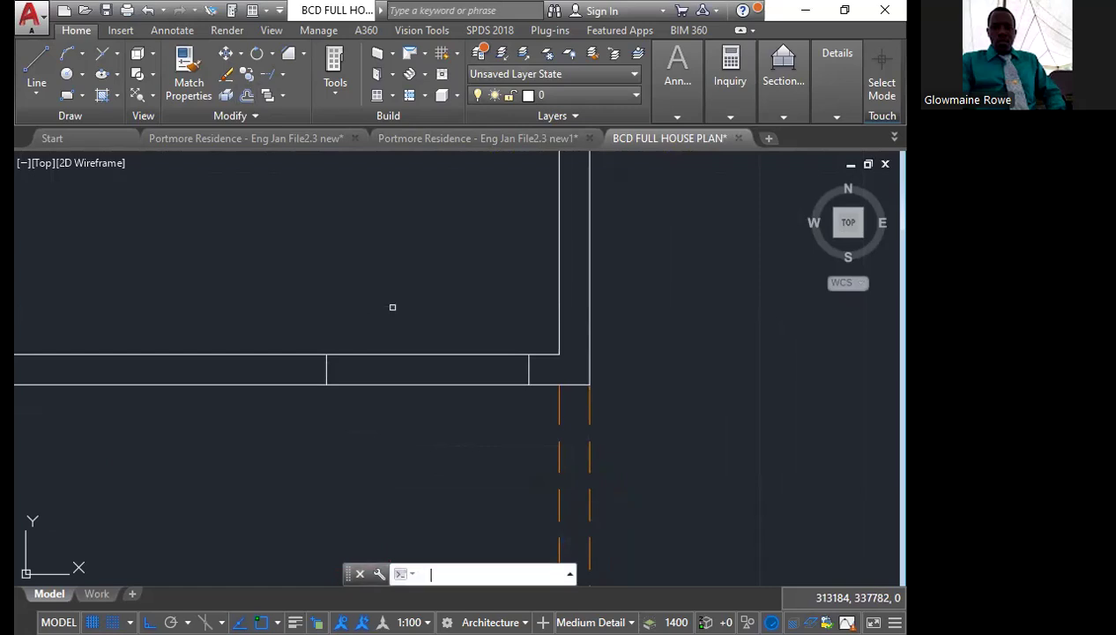
pyautogui.press('Return')
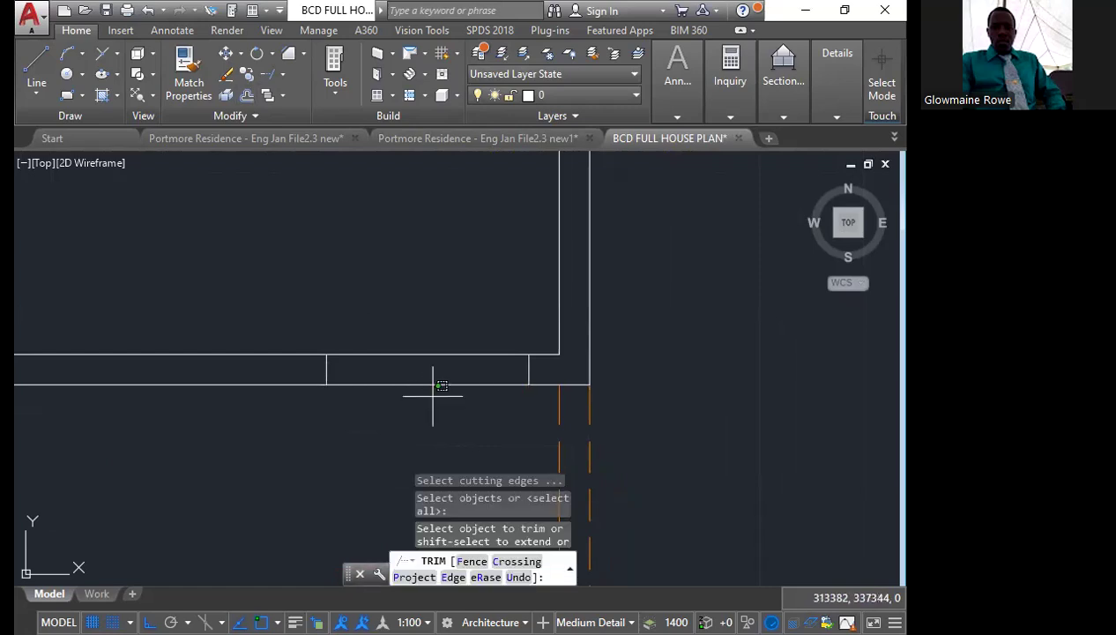
pyautogui.click(433, 395)
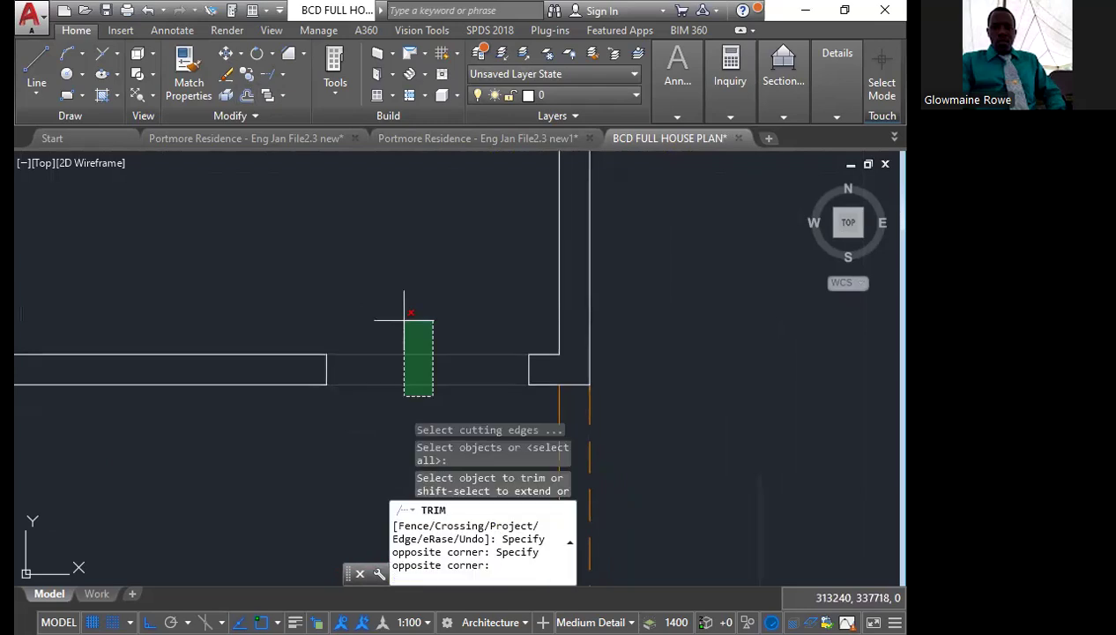
pyautogui.click(394, 415)
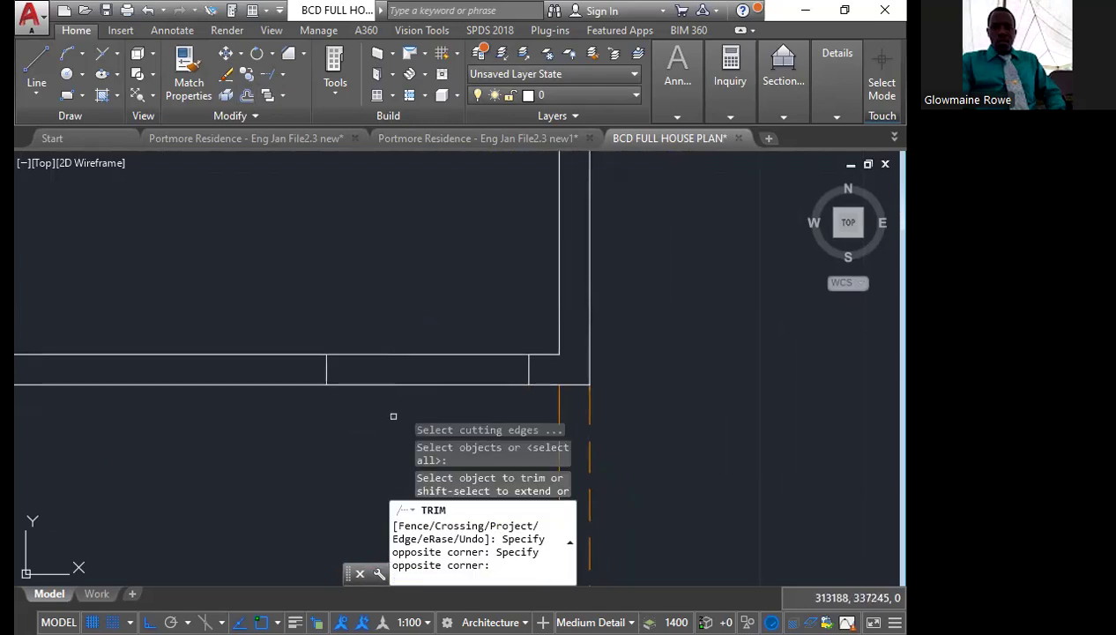
pyautogui.click(410, 353)
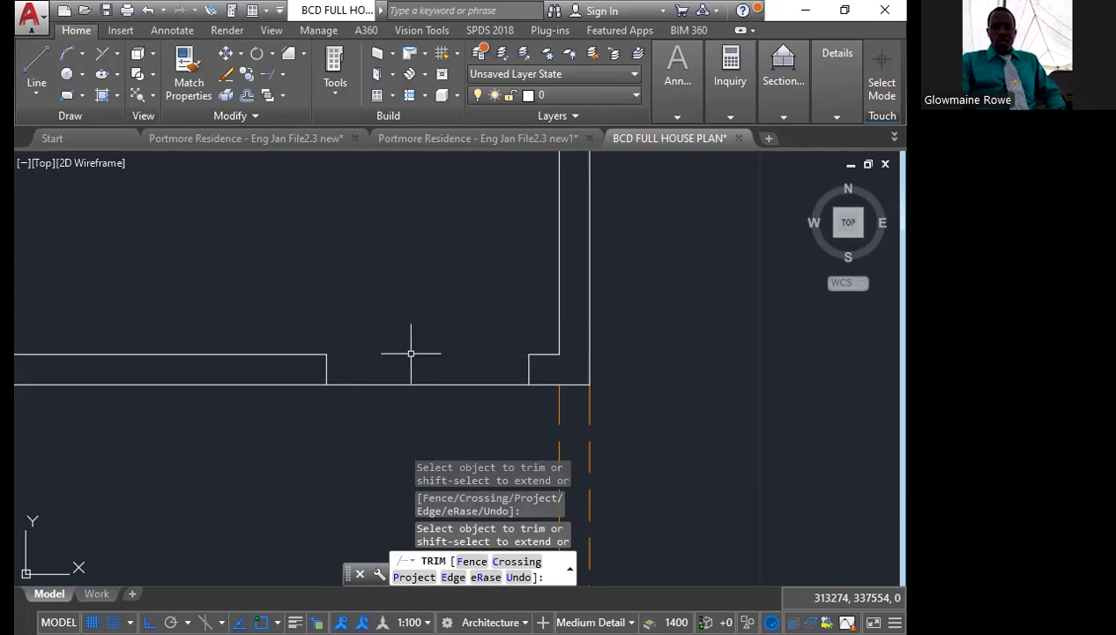
pyautogui.press('Escape')
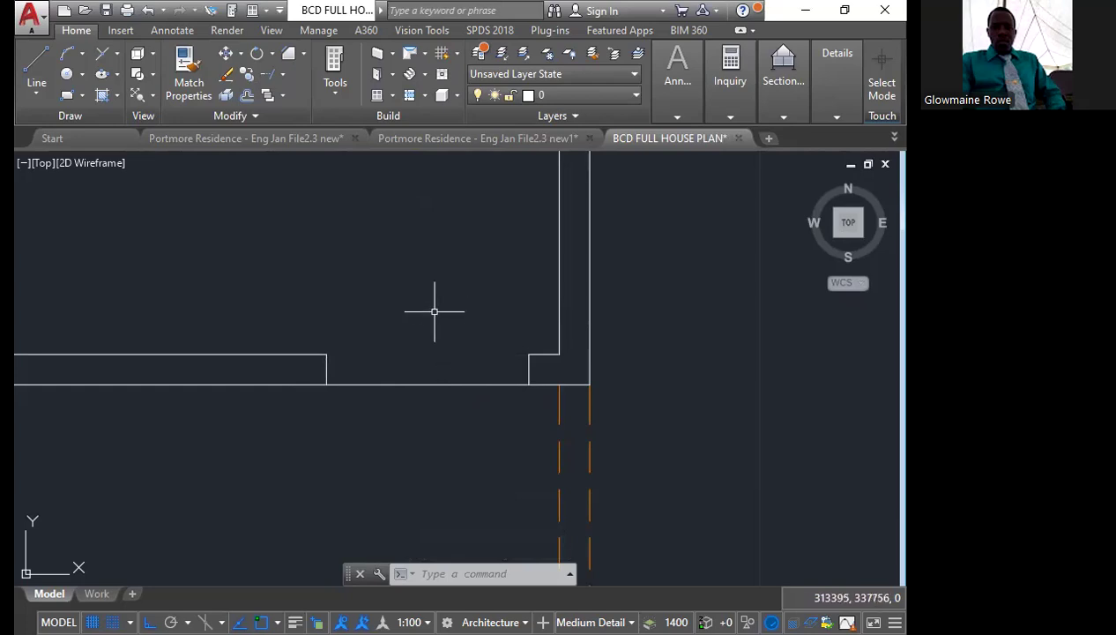
pyautogui.scroll(-1, 468, 354)
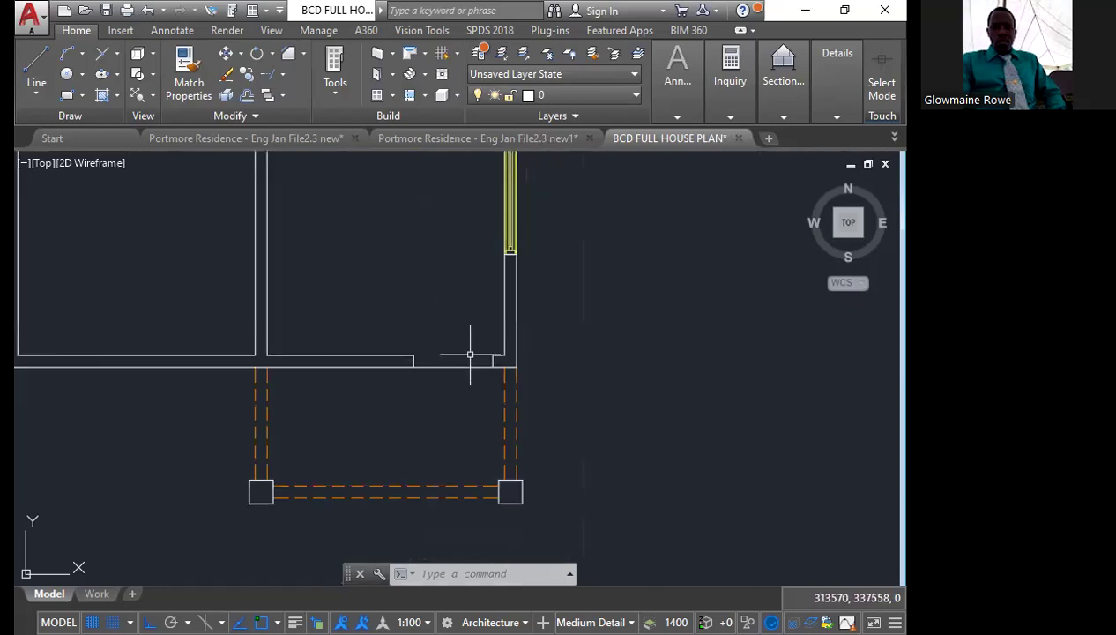
pyautogui.scroll(2, 451, 365)
pyautogui.scroll(-4, 547, 386)
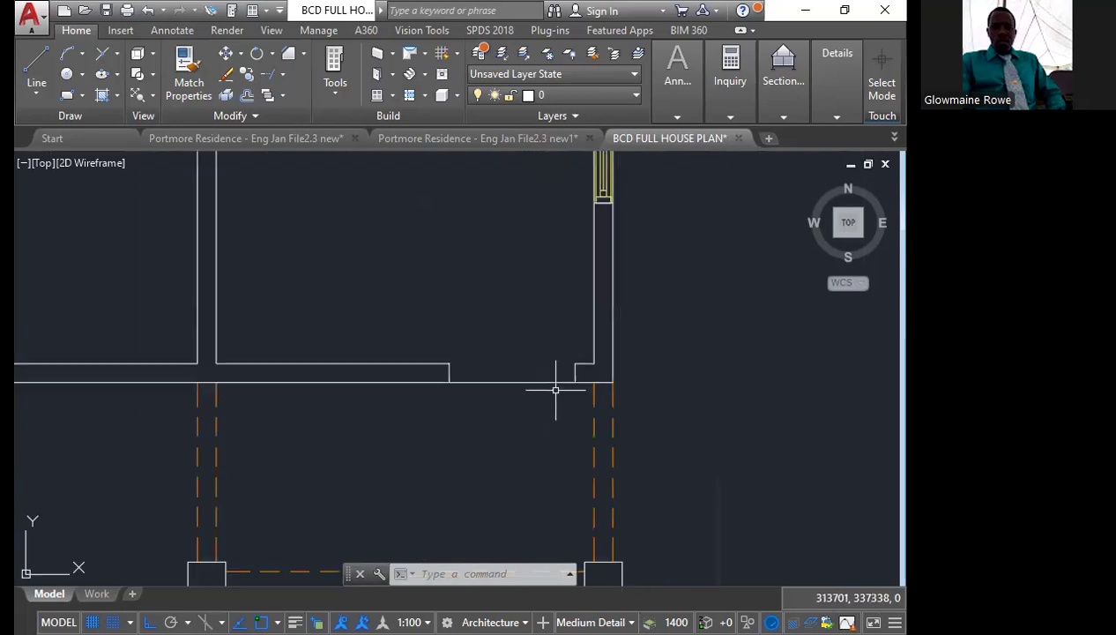
pyautogui.scroll(2, 276, 374)
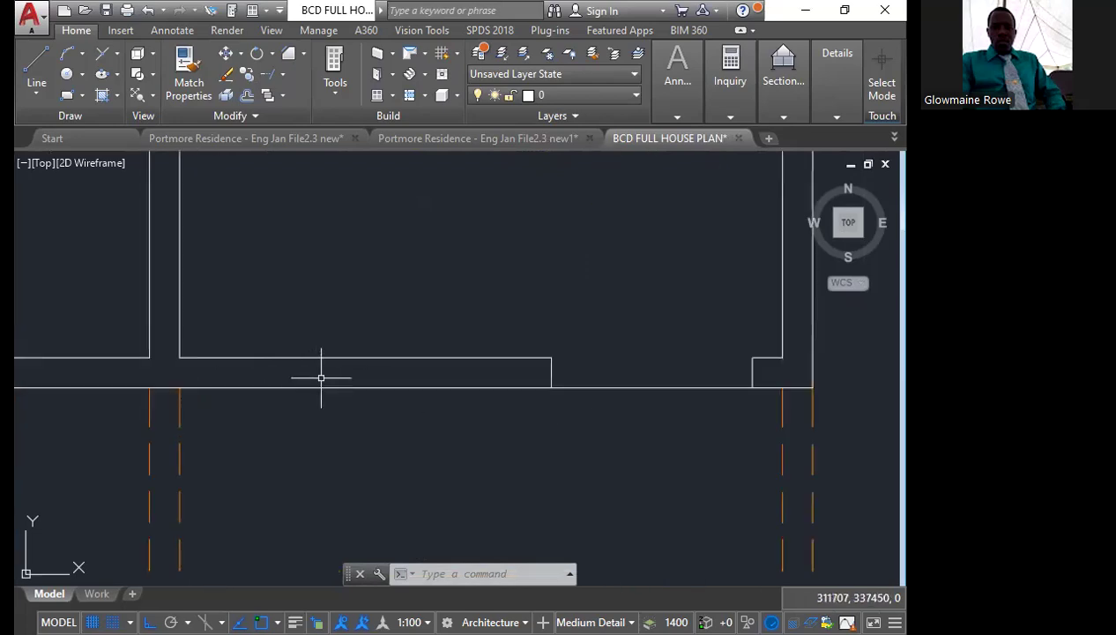
pyautogui.scroll(-2, 386, 413)
pyautogui.scroll(-2, 430, 324)
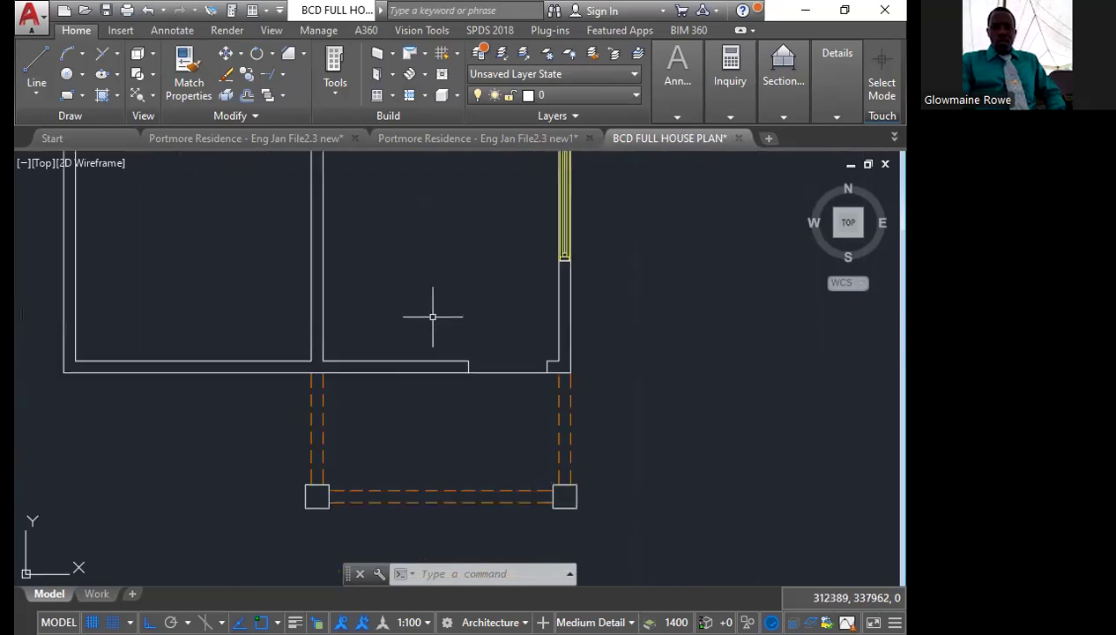
pyautogui.moveTo(431, 317); pyautogui.dragTo(438, 351, button='middle')
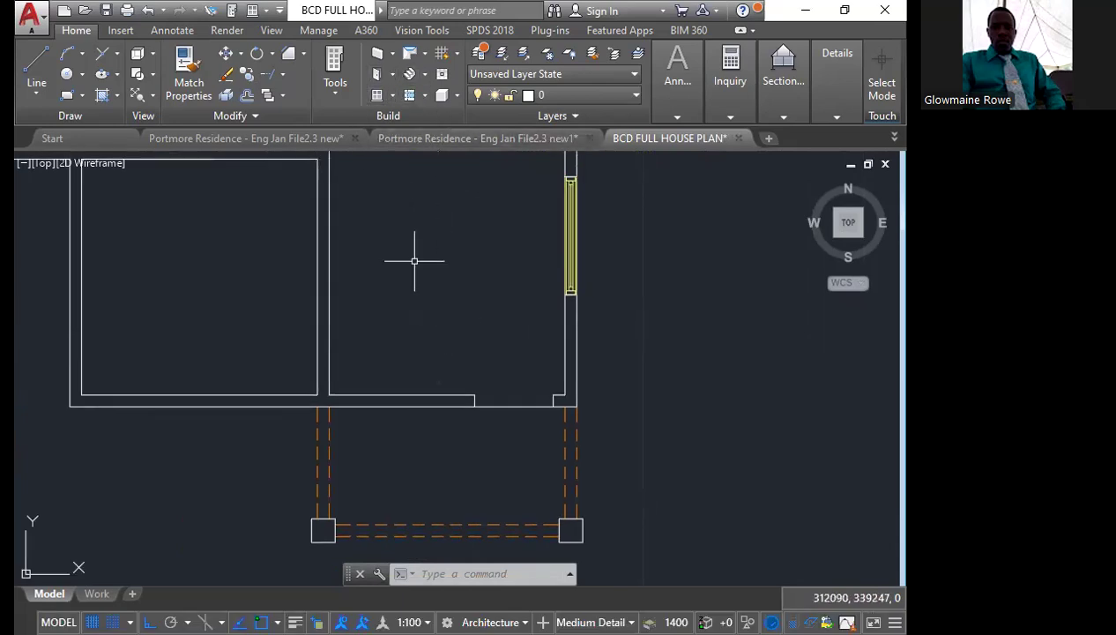
# Add a freestanding 900-wide Standard window, placed horizontally inside the room above the verandah
pyautogui.write('win')
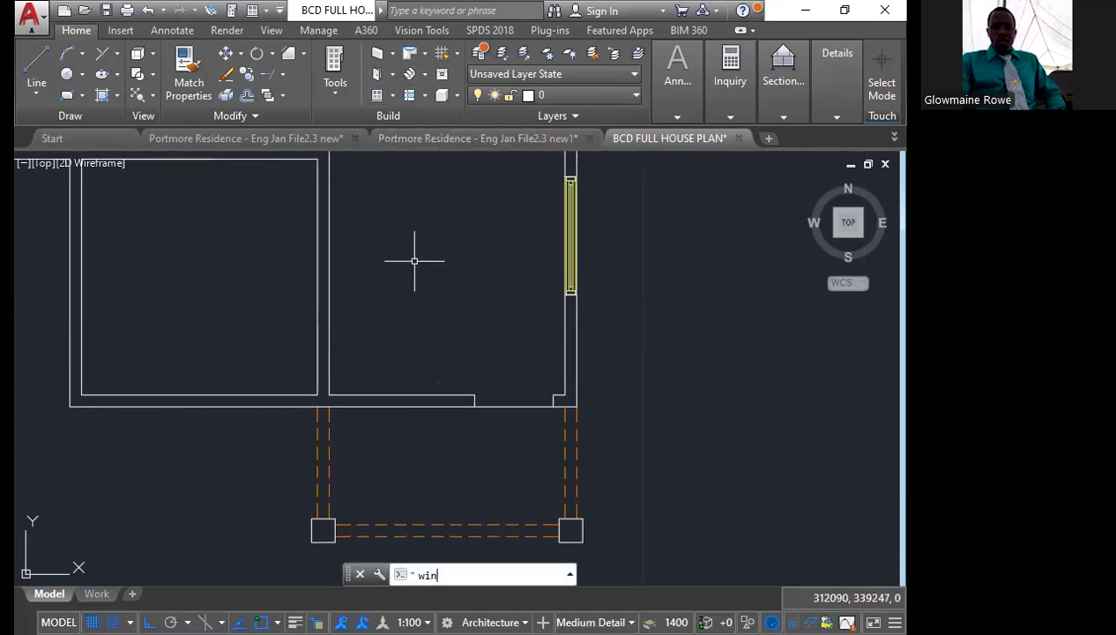
pyautogui.write('dow')
pyautogui.press('Return')
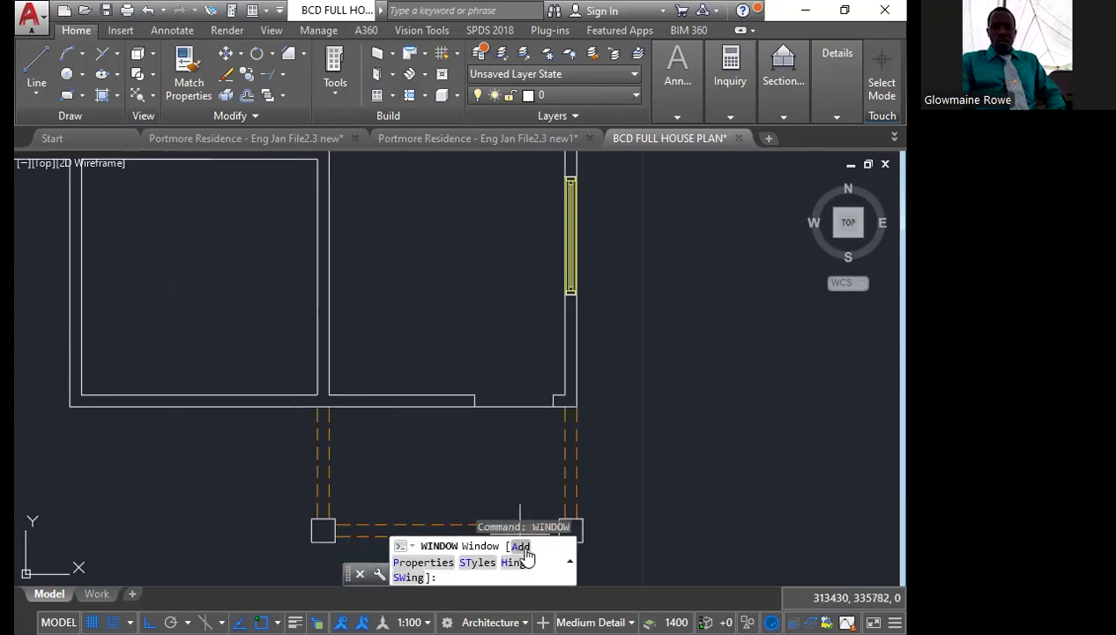
pyautogui.click(522, 548)
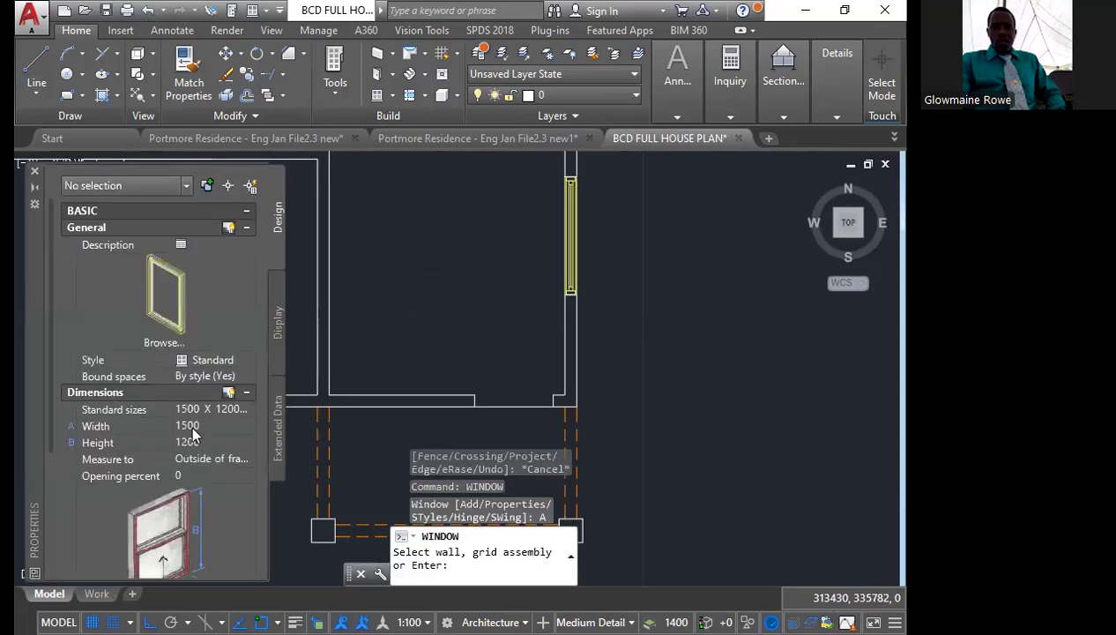
pyautogui.click(194, 426)
pyautogui.write('900')
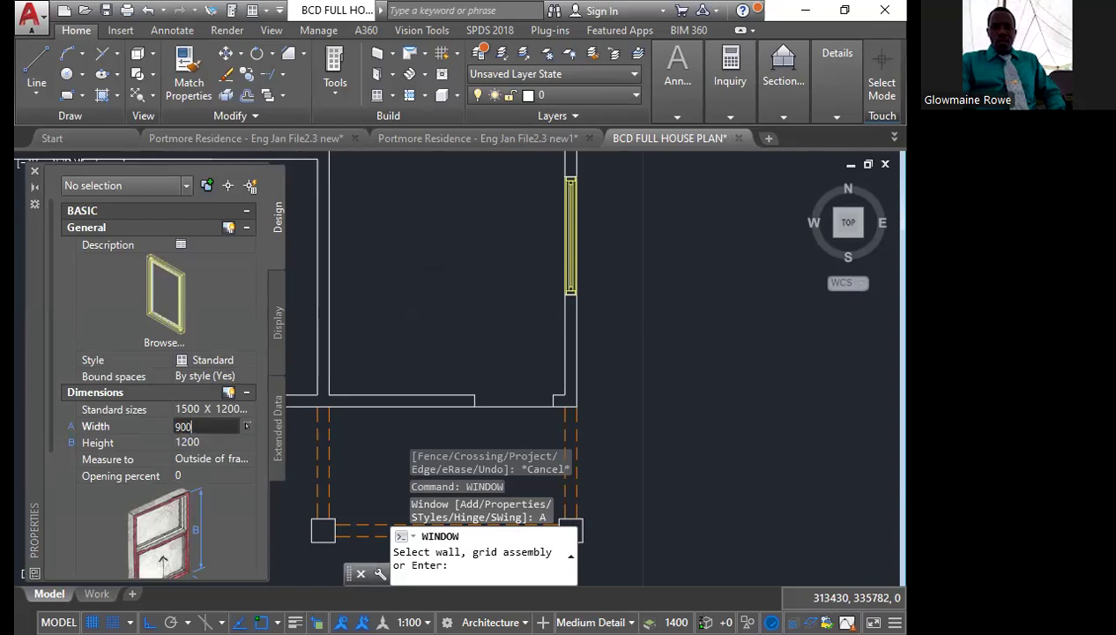
pyautogui.press('Tab')
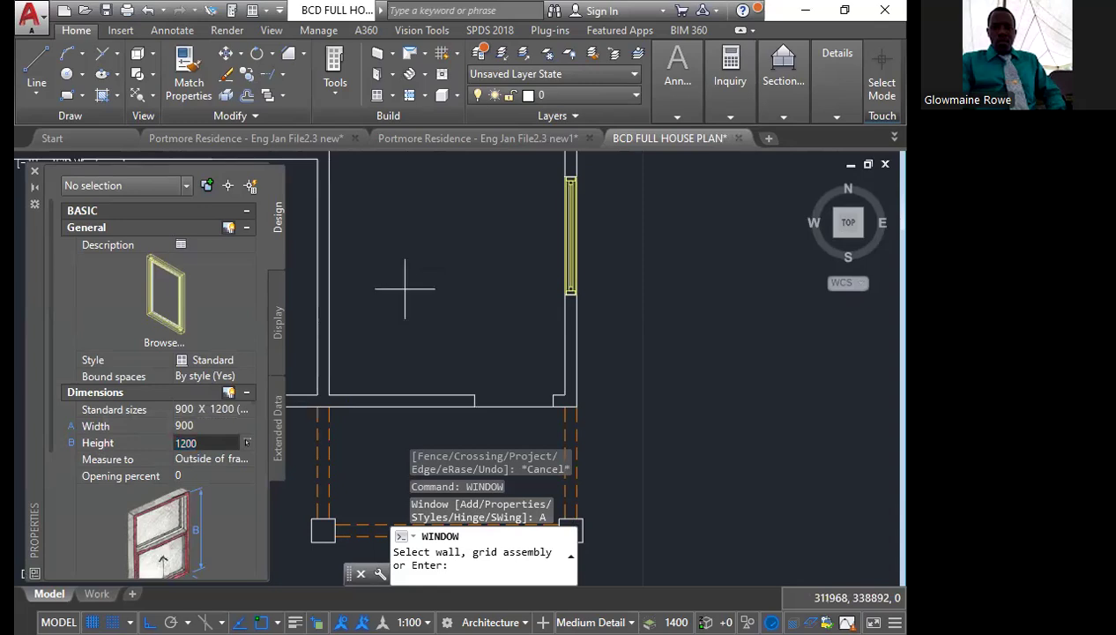
pyautogui.press('Return')
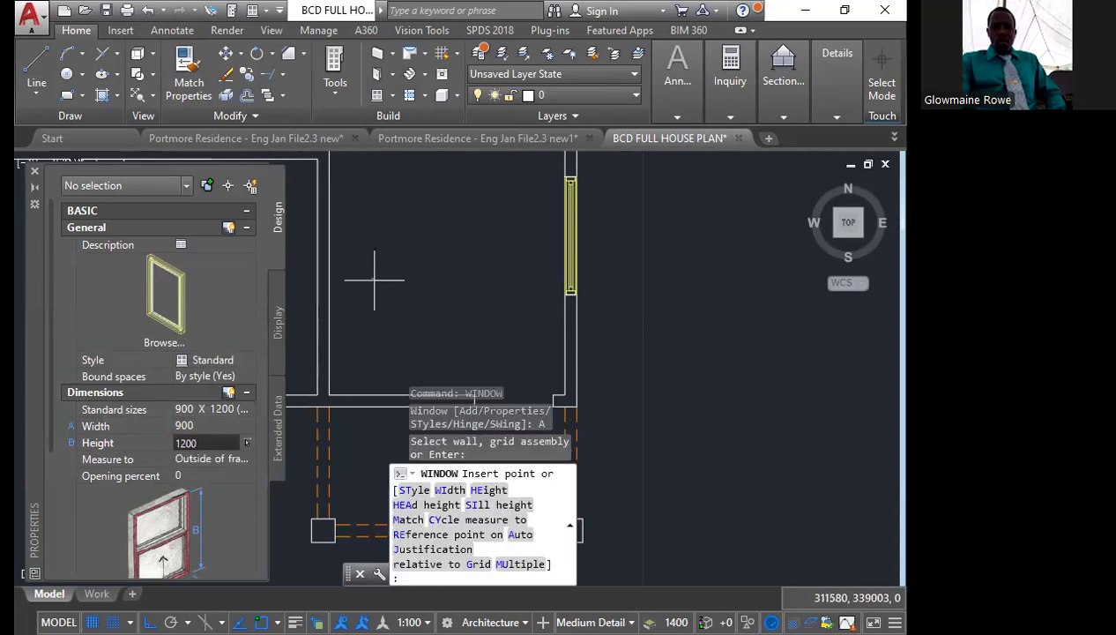
pyautogui.click(373, 276)
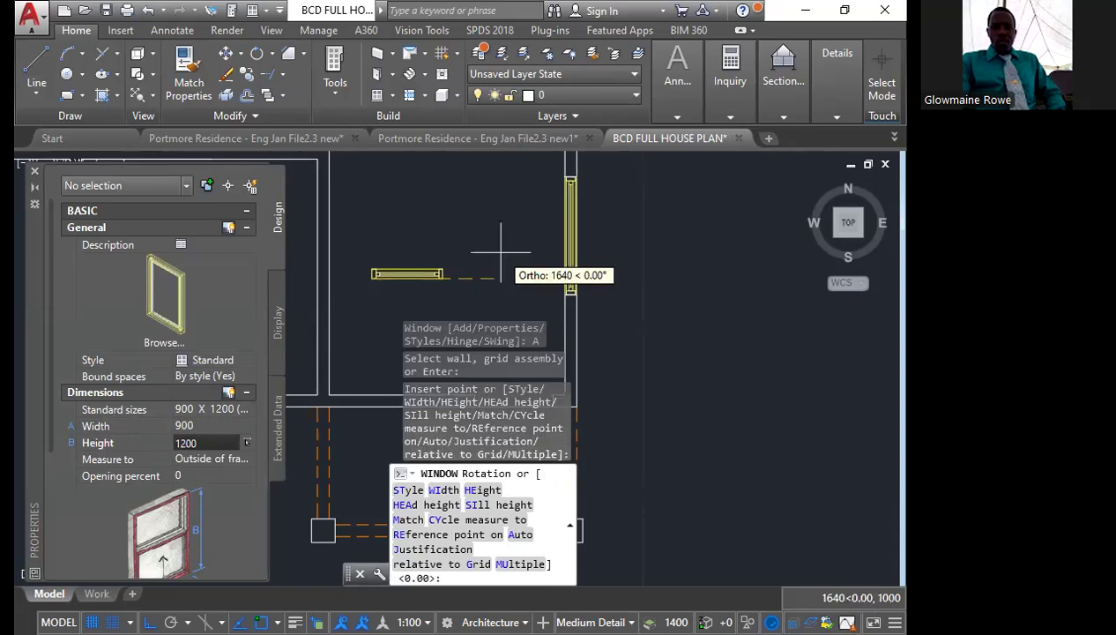
pyautogui.click(501, 252)
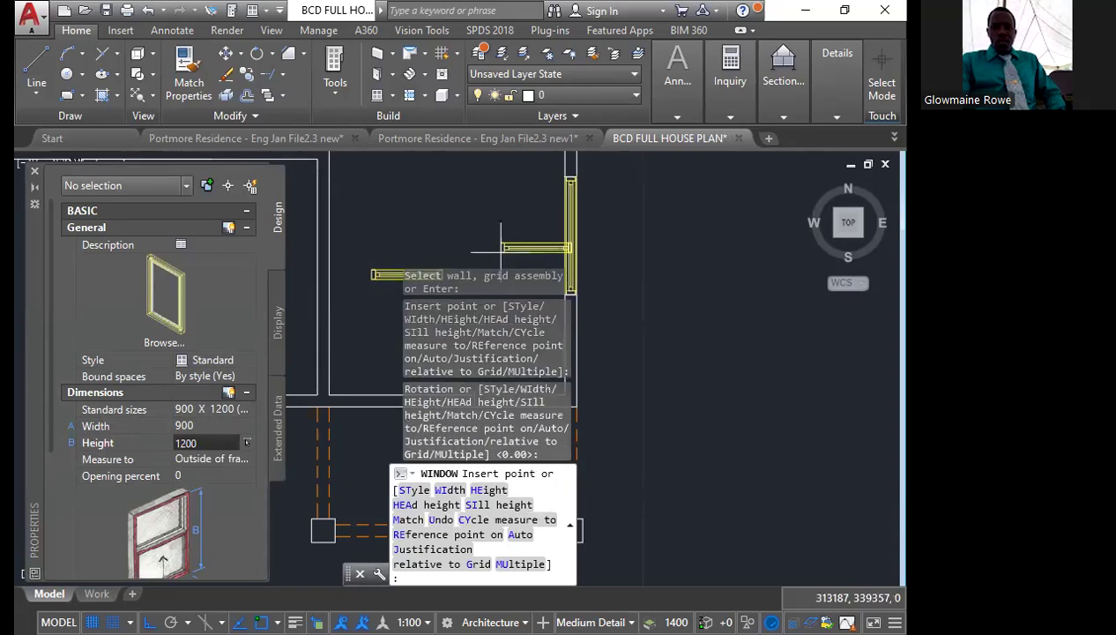
pyautogui.press('Escape')
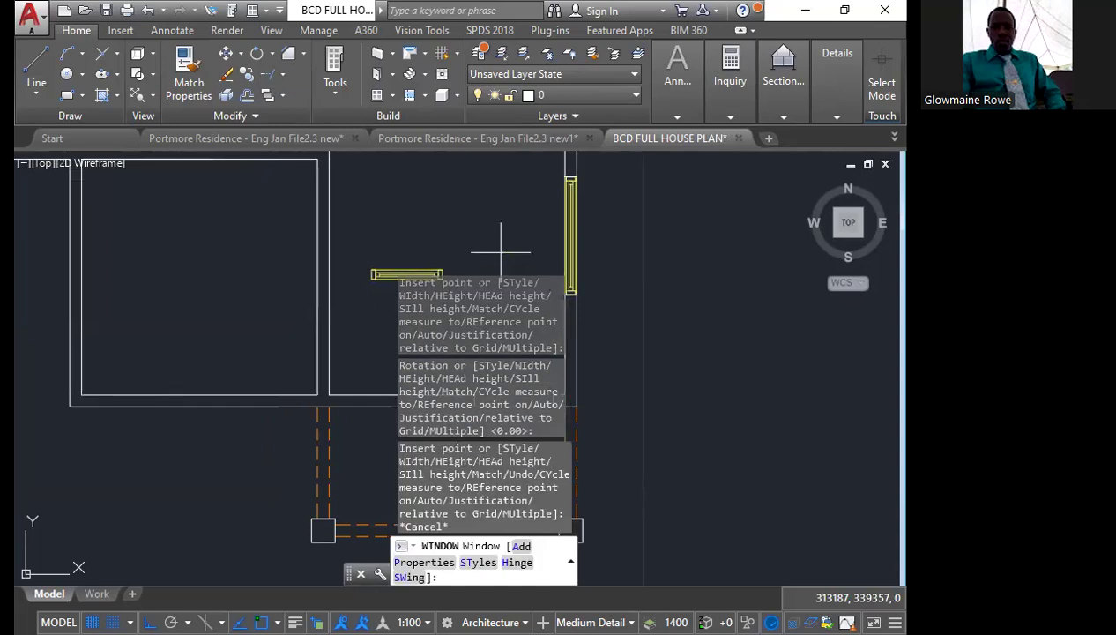
pyautogui.scroll(-2, 467, 246)
pyautogui.moveTo(476, 258); pyautogui.dragTo(434, 207, button='middle')
pyautogui.scroll(4, 434, 207)
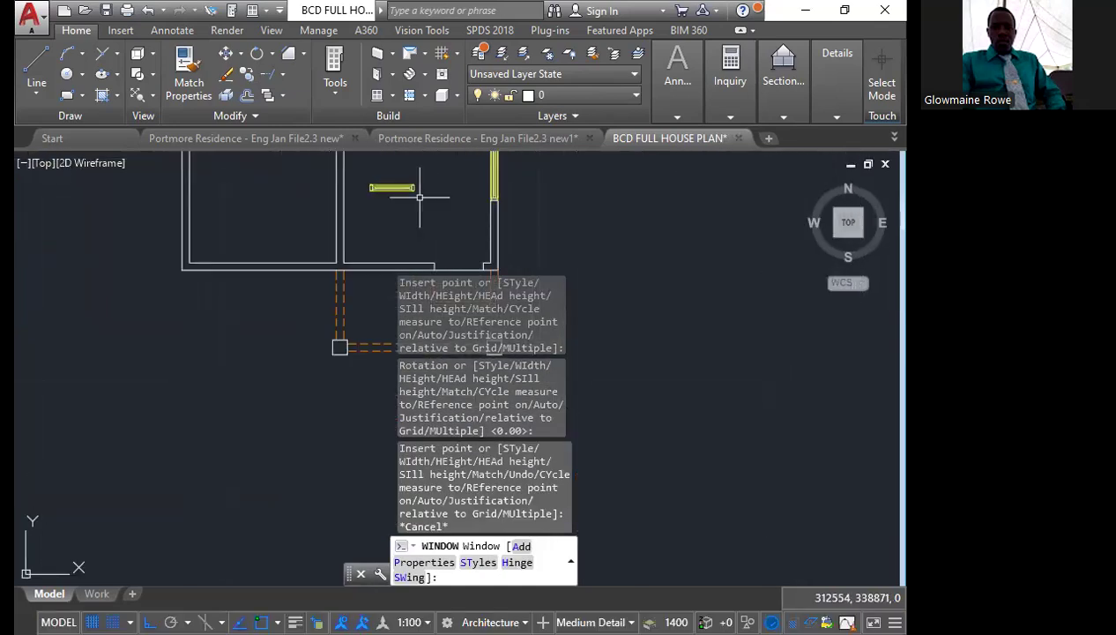
pyautogui.press('Escape')
# Draw a line across the bottom wall's thickness from the midpoint of the inner line left of the opening
pyautogui.scroll(2, 415, 196)
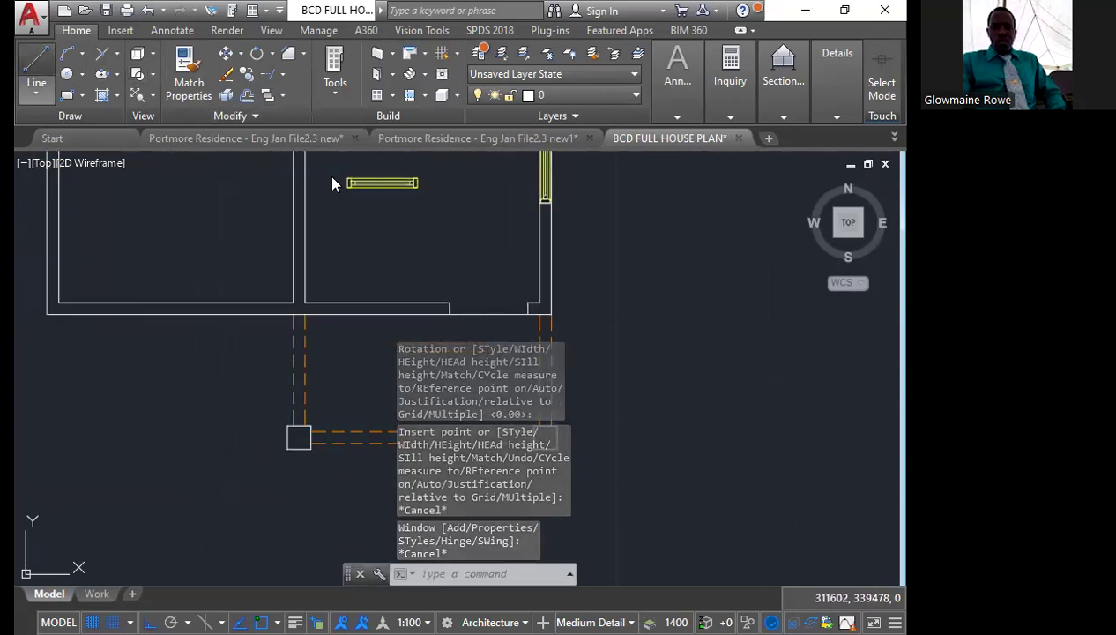
pyautogui.click(36, 69)
pyautogui.scroll(2, 364, 283)
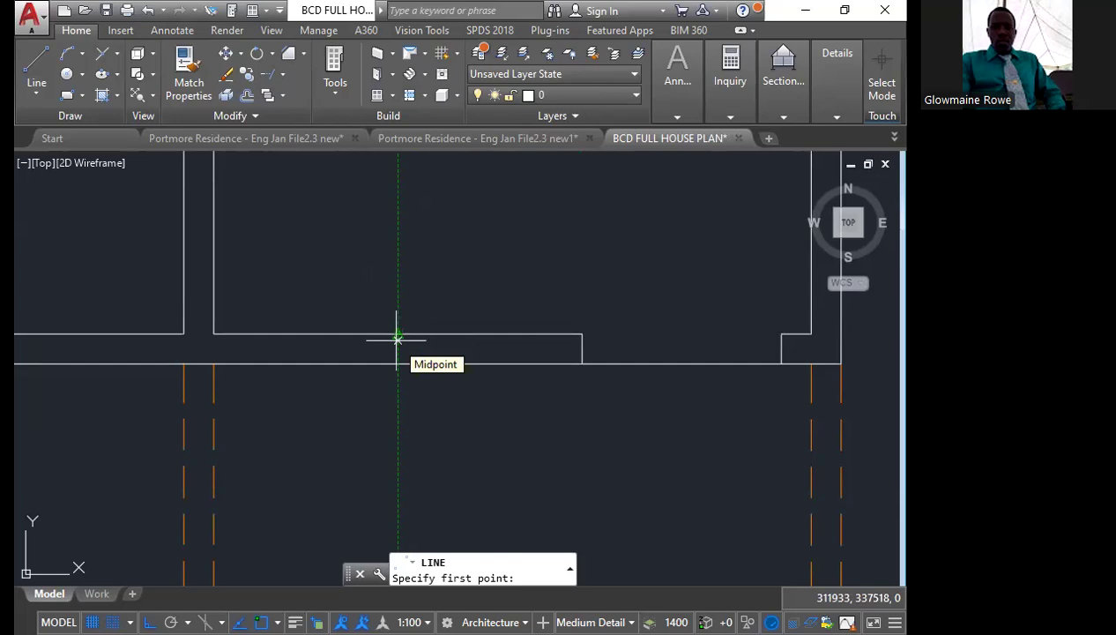
pyautogui.click(398, 336)
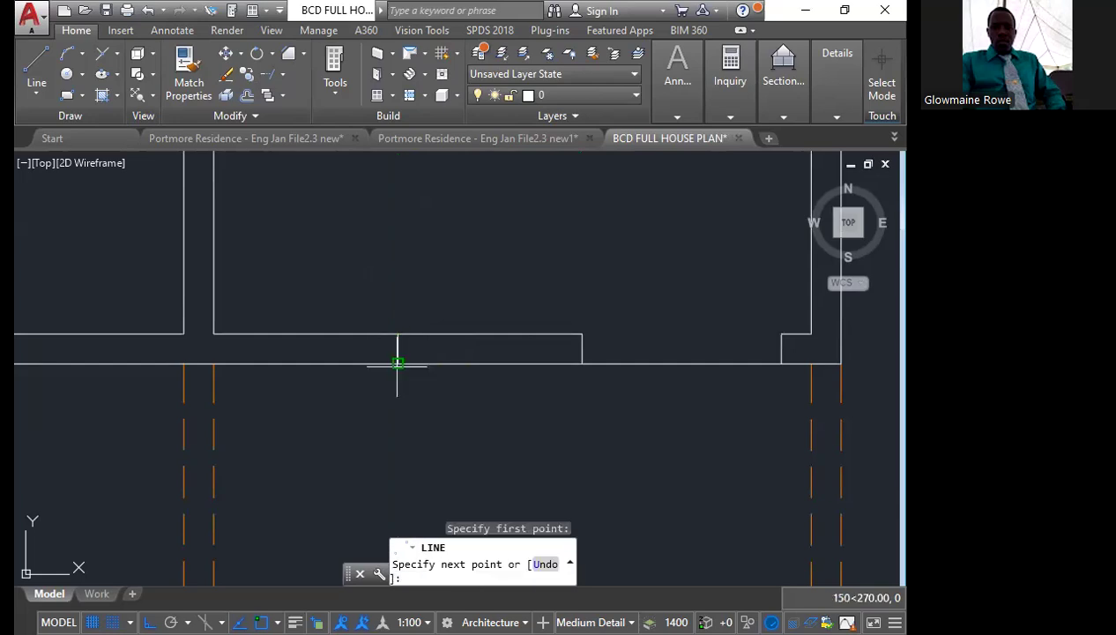
pyautogui.click(398, 363)
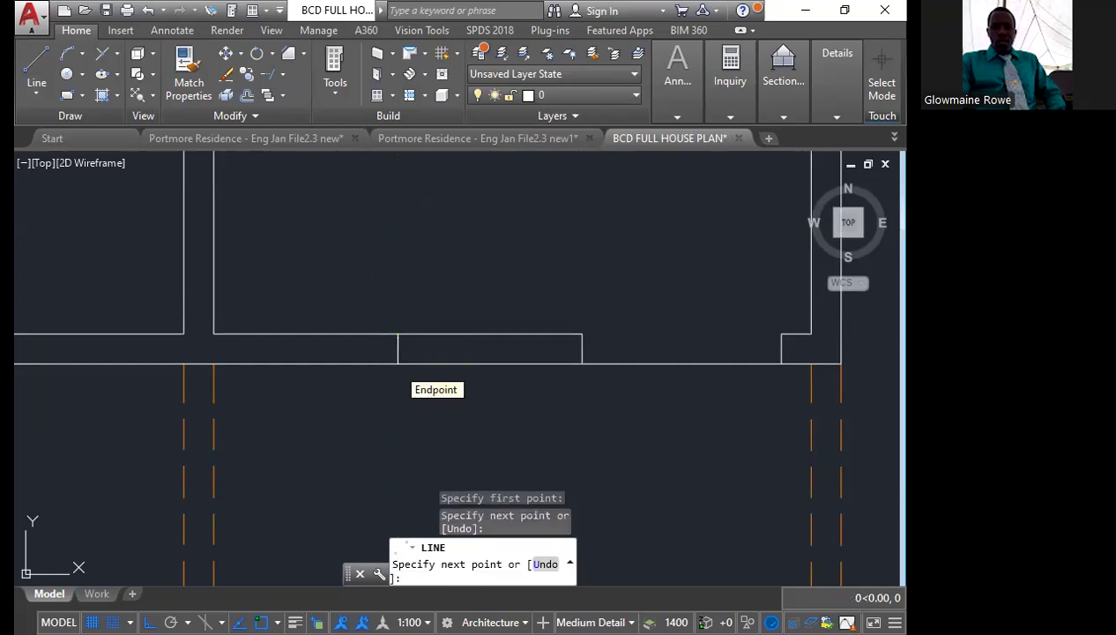
# Move the freestanding window by its centre onto the midpoint of the short line across the bottom wall above the verandah
pyautogui.press('Escape')
pyautogui.scroll(-3, 423, 366)
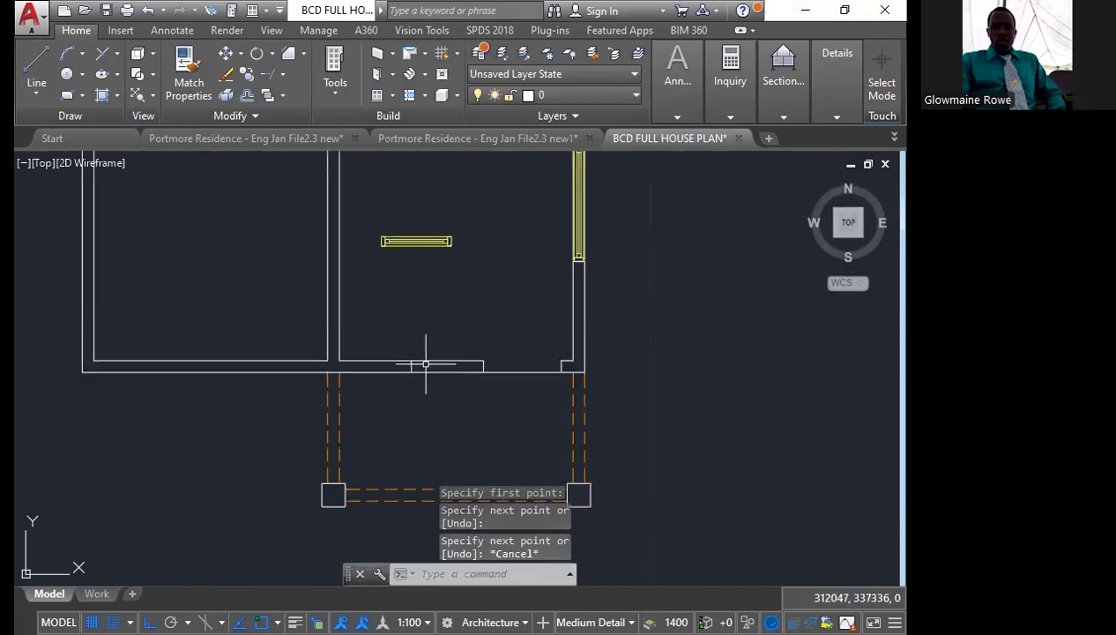
pyautogui.scroll(2, 438, 270)
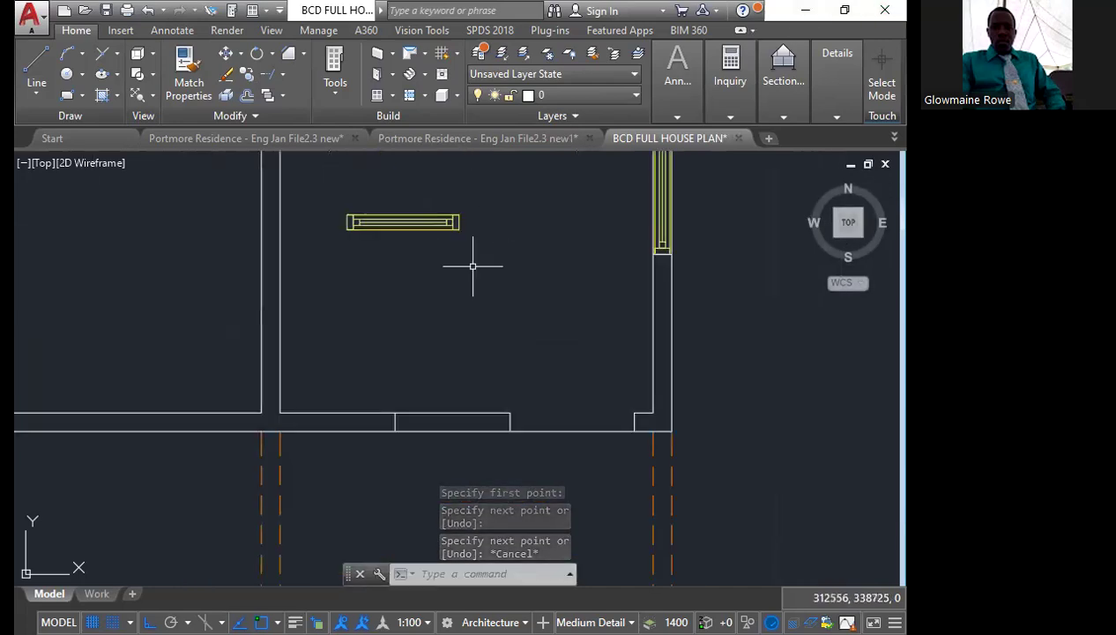
pyautogui.click(473, 264)
pyautogui.click(330, 166)
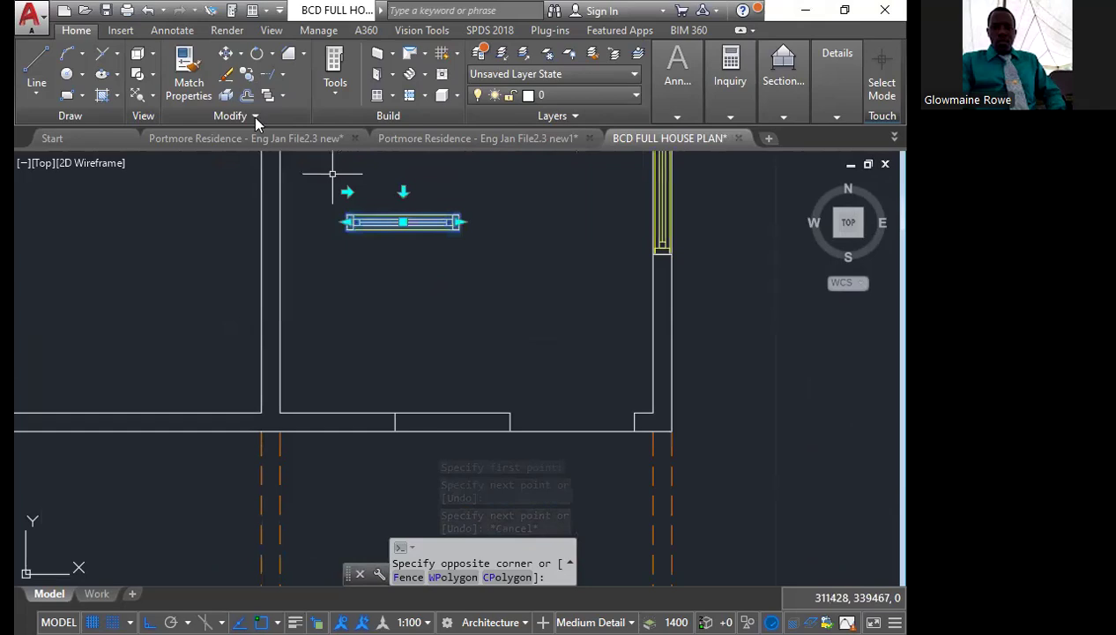
pyautogui.click(76, 31)
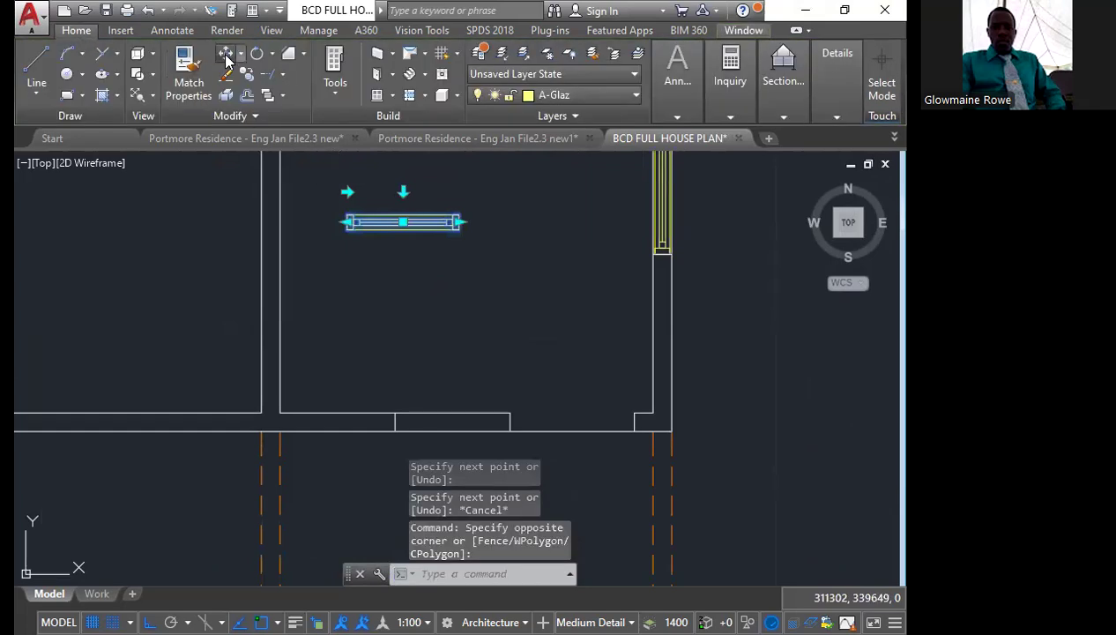
pyautogui.scroll(3, 411, 217)
pyautogui.write('m')
pyautogui.press('Return')
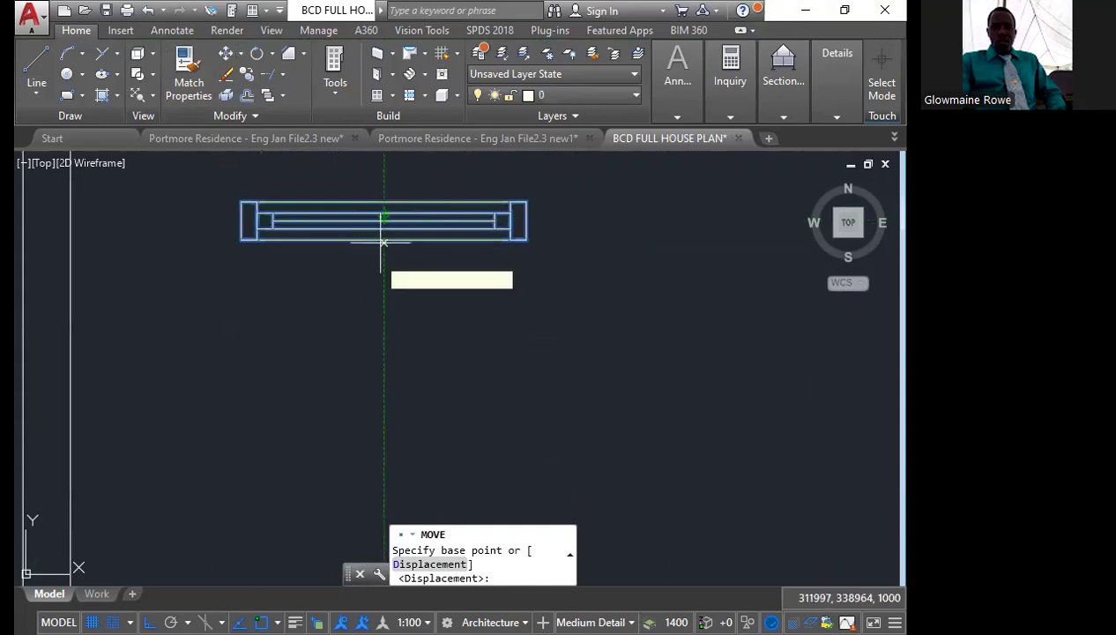
pyautogui.click(396, 210)
pyautogui.scroll(-3, 393, 193)
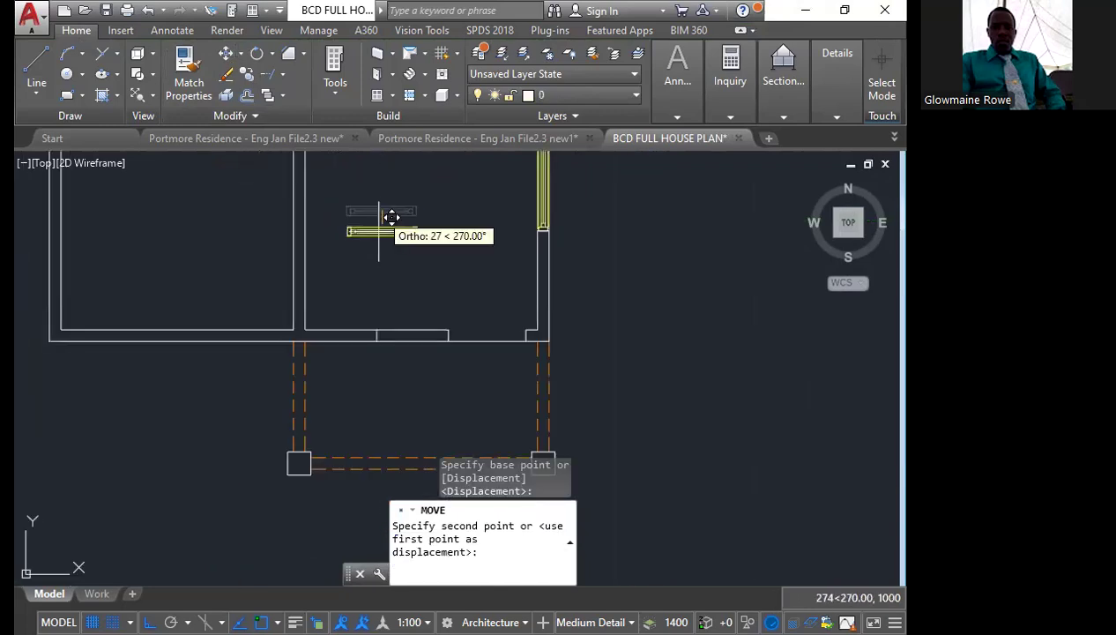
pyautogui.scroll(4, 366, 309)
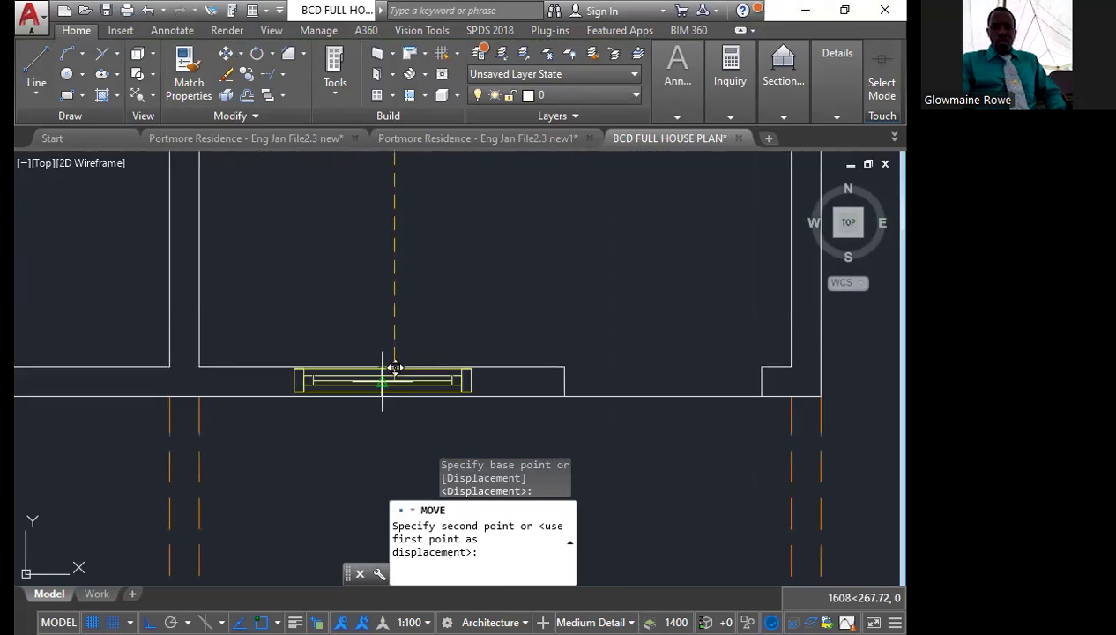
pyautogui.click(381, 379)
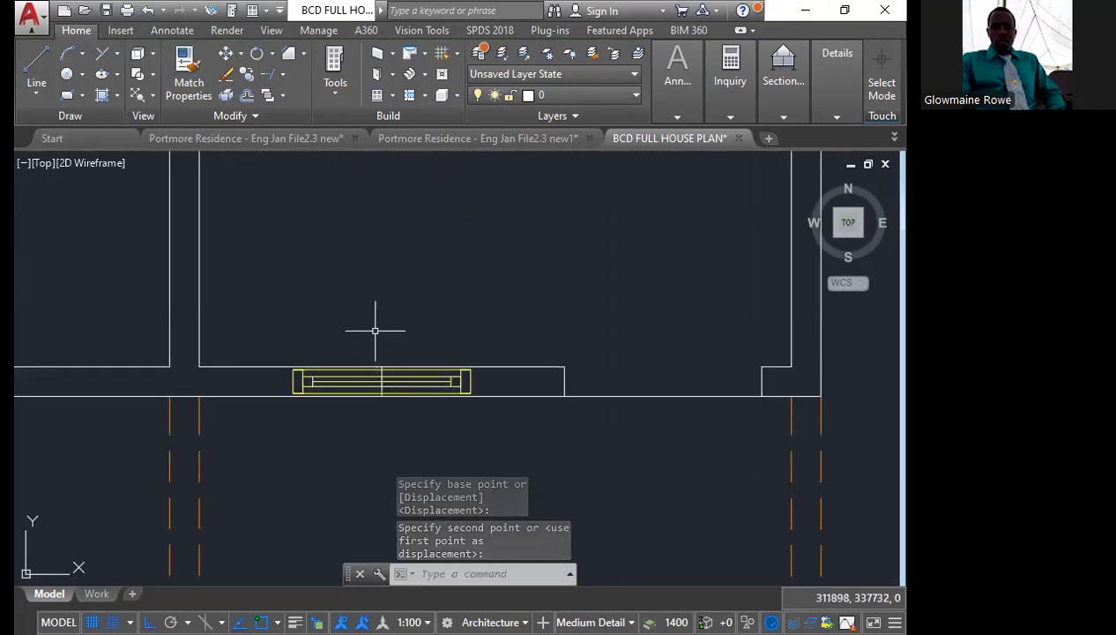
# Copy the short line across the bottom wall from its midpoint to both ends of the window as jamb lines
pyautogui.scroll(4, 375, 334)
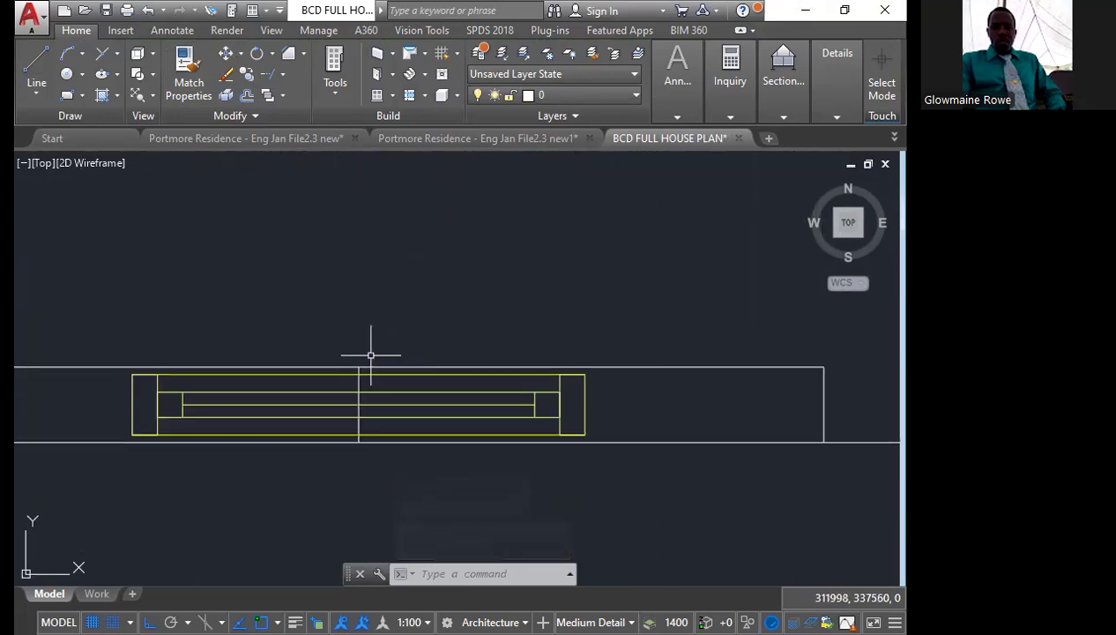
pyautogui.click(331, 335)
pyautogui.click(388, 486)
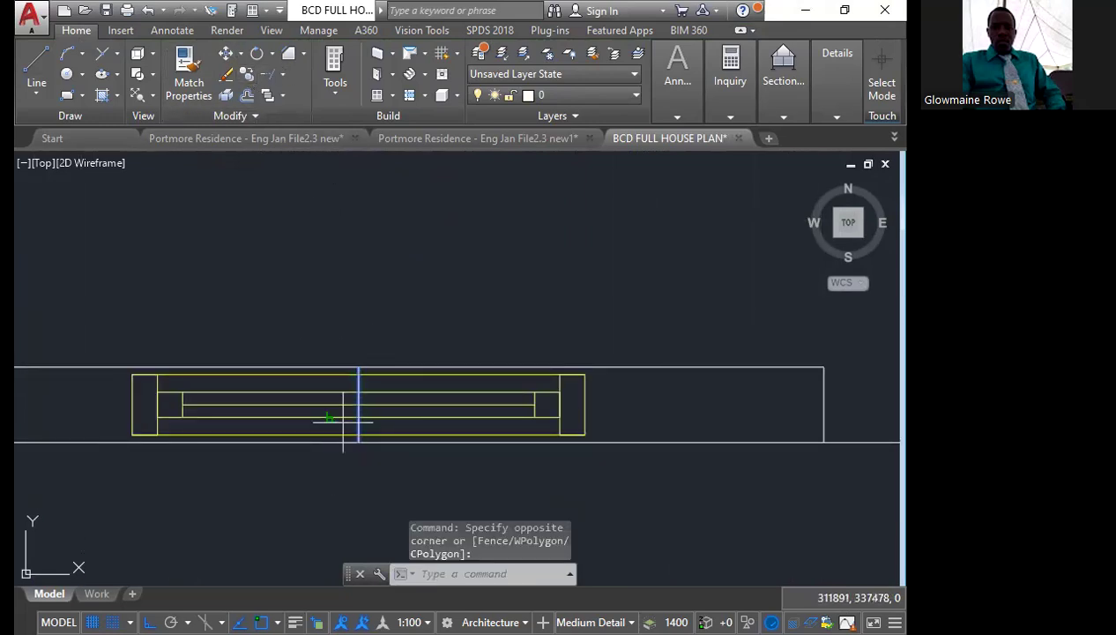
pyautogui.scroll(2, 353, 413)
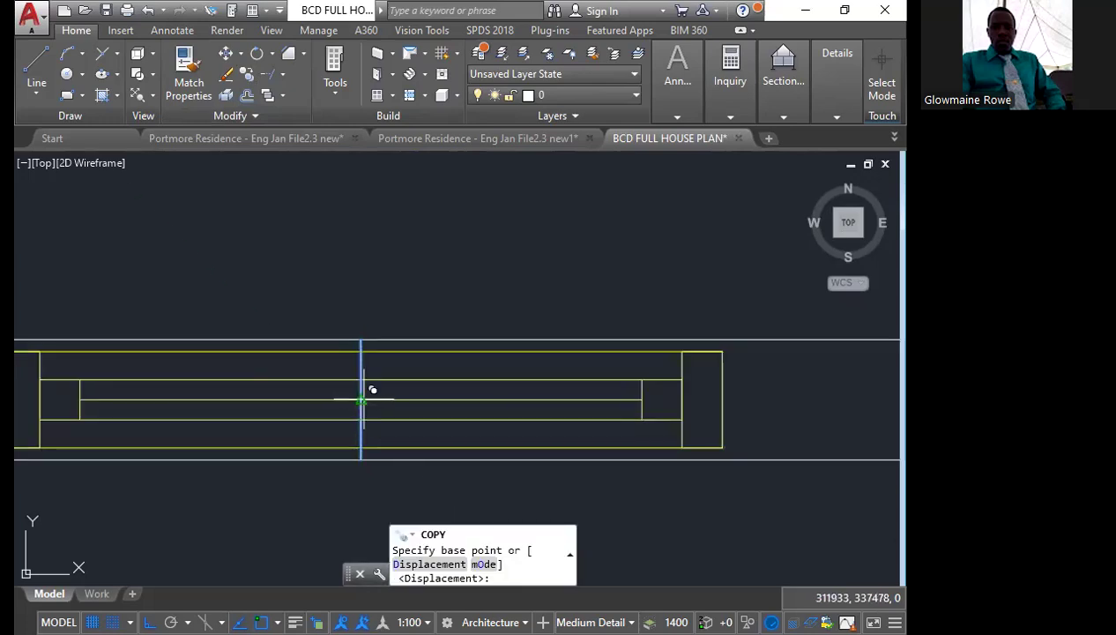
pyautogui.click(361, 401)
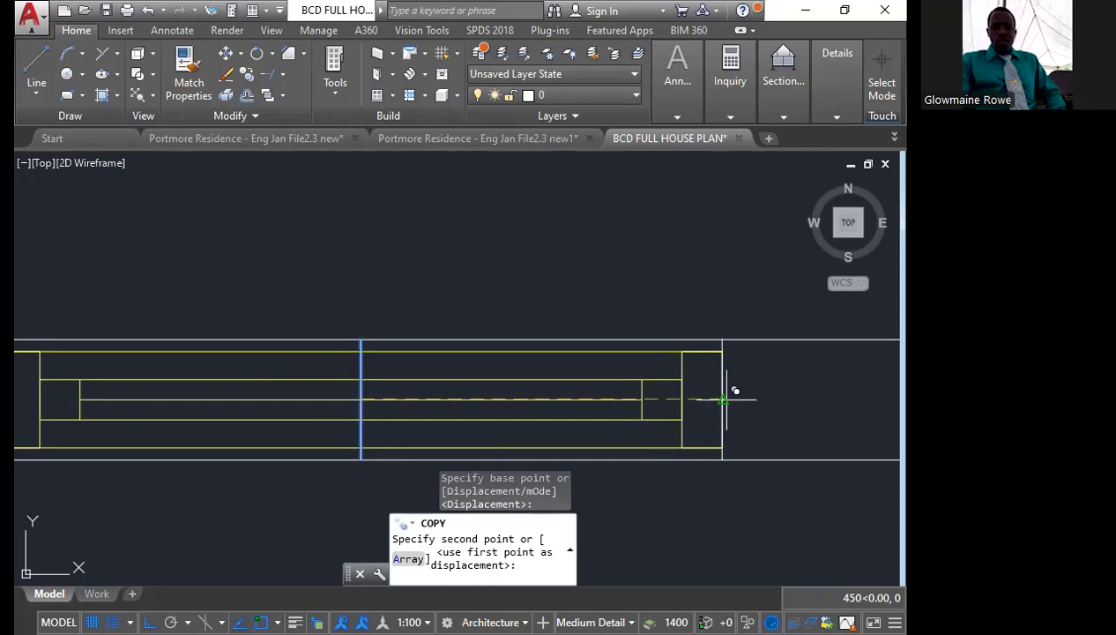
pyautogui.click(726, 400)
pyautogui.moveTo(46, 554); pyautogui.dragTo(304, 542, button='middle')
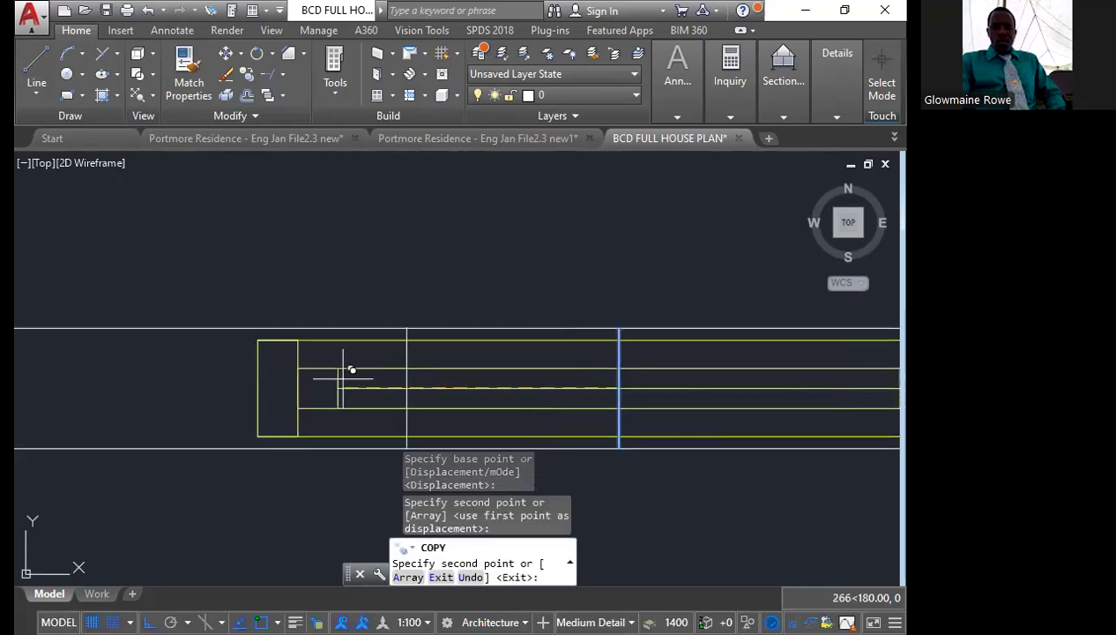
pyautogui.click(258, 388)
pyautogui.press('Escape')
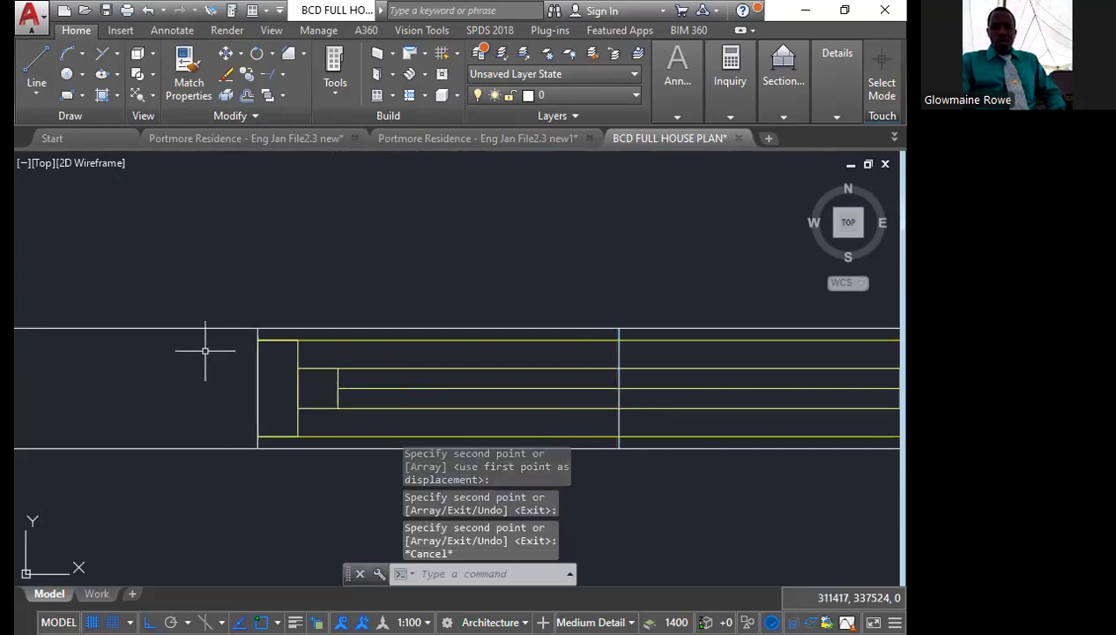
# Delete the original short line crossing the middle of the bottom wall's window
pyautogui.scroll(-2, 185, 301)
pyautogui.moveTo(351, 298); pyautogui.dragTo(301, 259, button='middle')
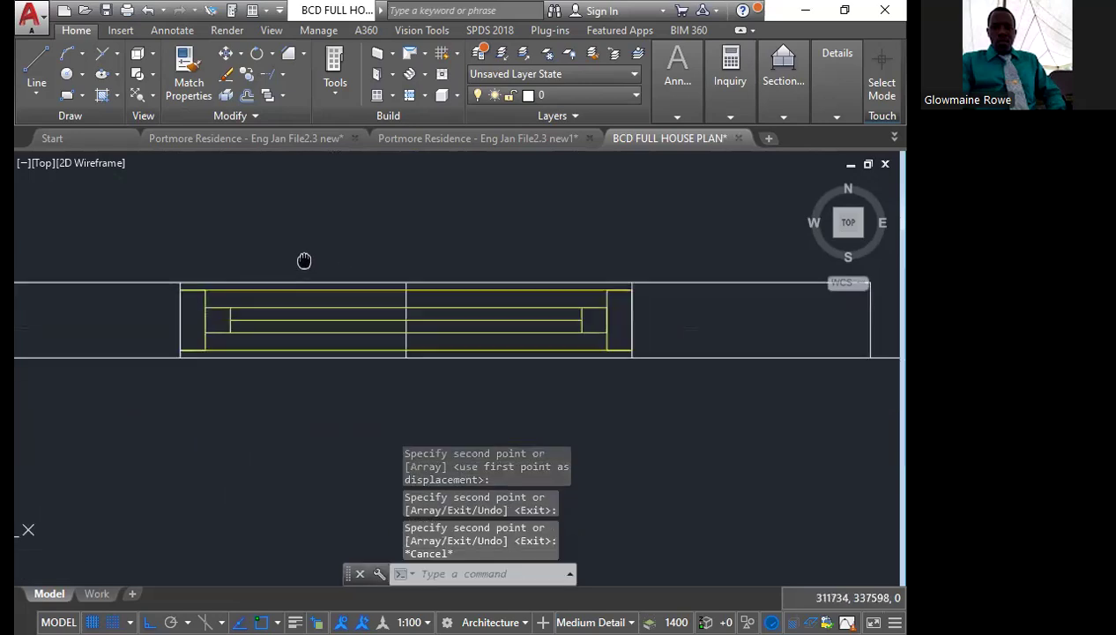
pyautogui.click(368, 256)
pyautogui.click(430, 370)
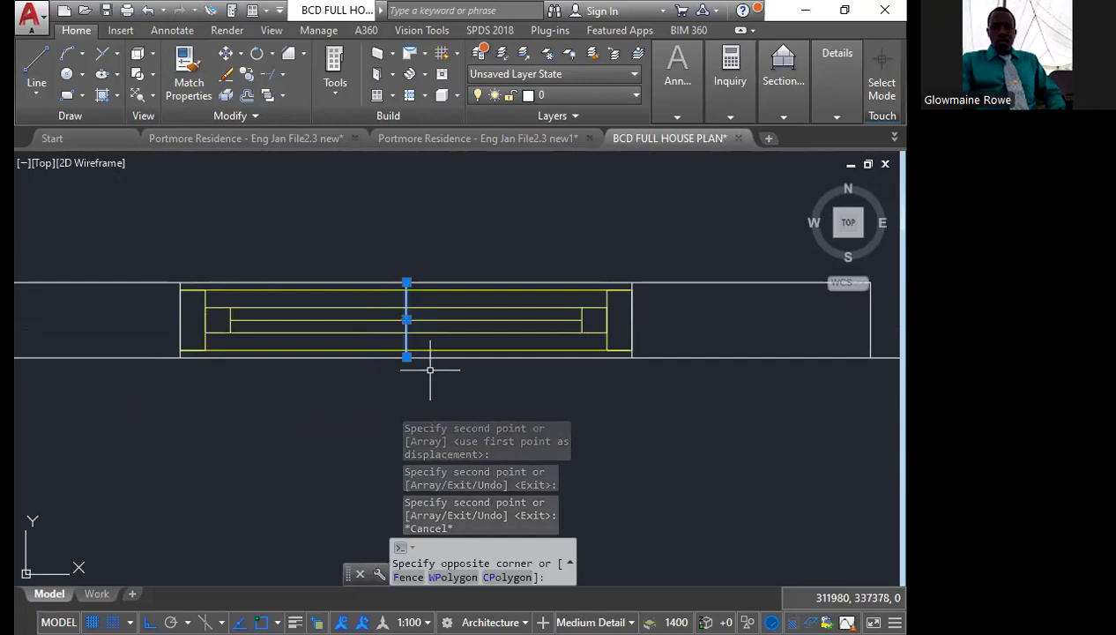
pyautogui.press('Delete')
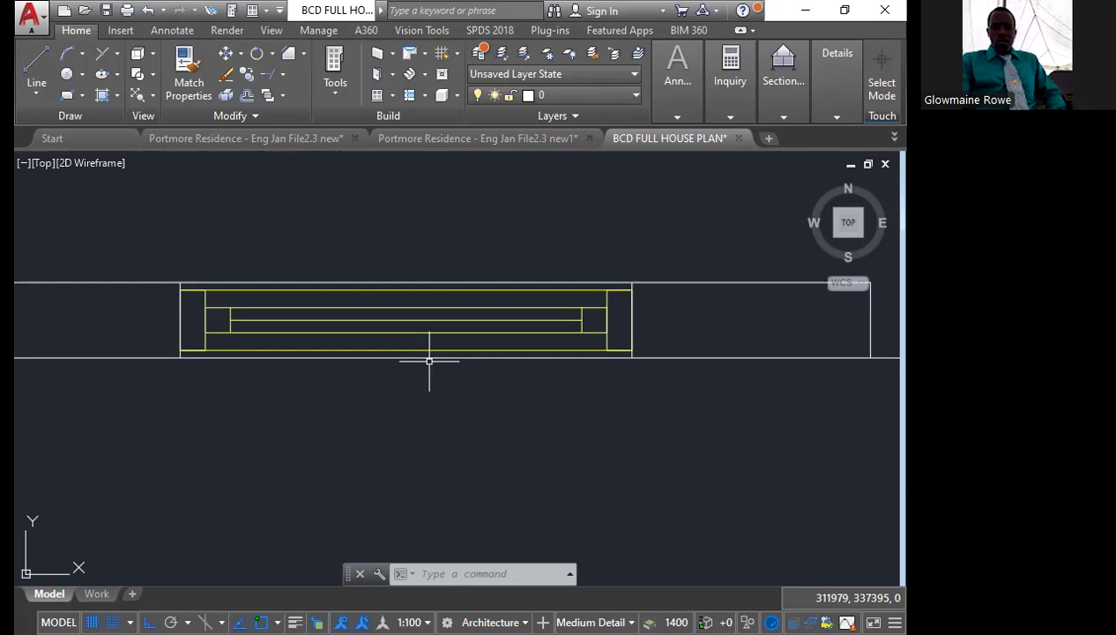
pyautogui.scroll(-6, 371, 426)
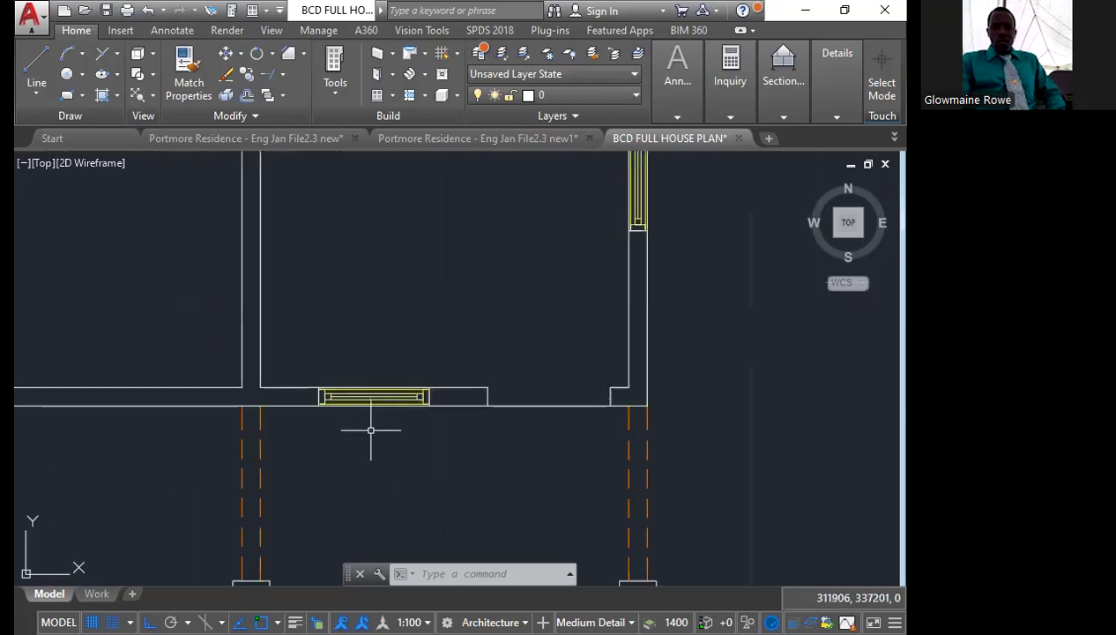
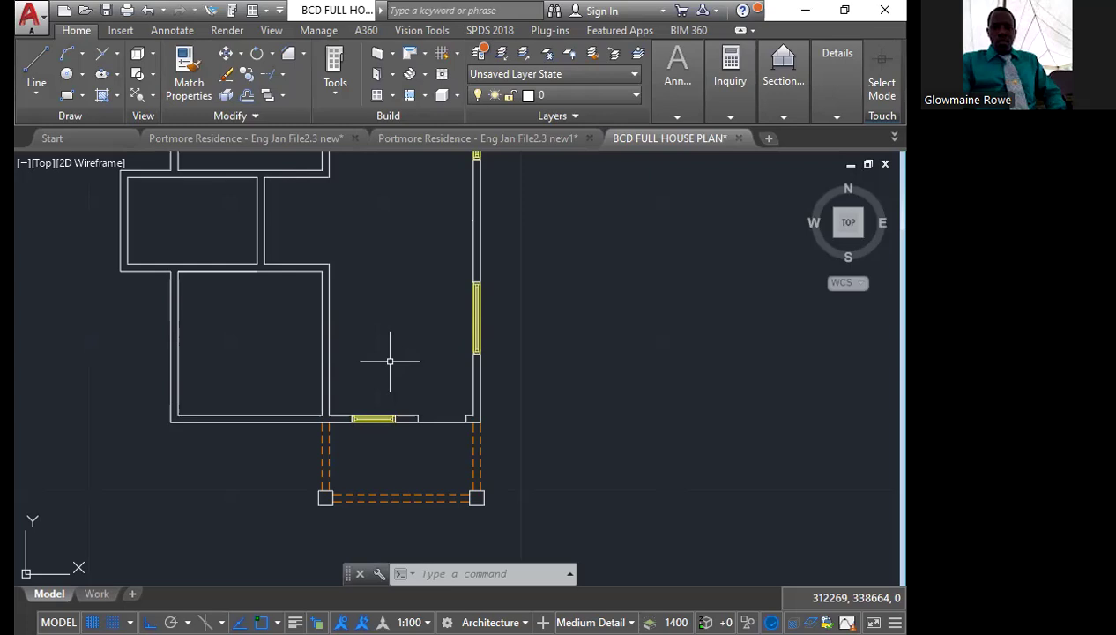
# Draw the left door jamb line from the opening's inner corner, 50 into the opening and down to the outer wall line
pyautogui.scroll(-4, 367, 443)
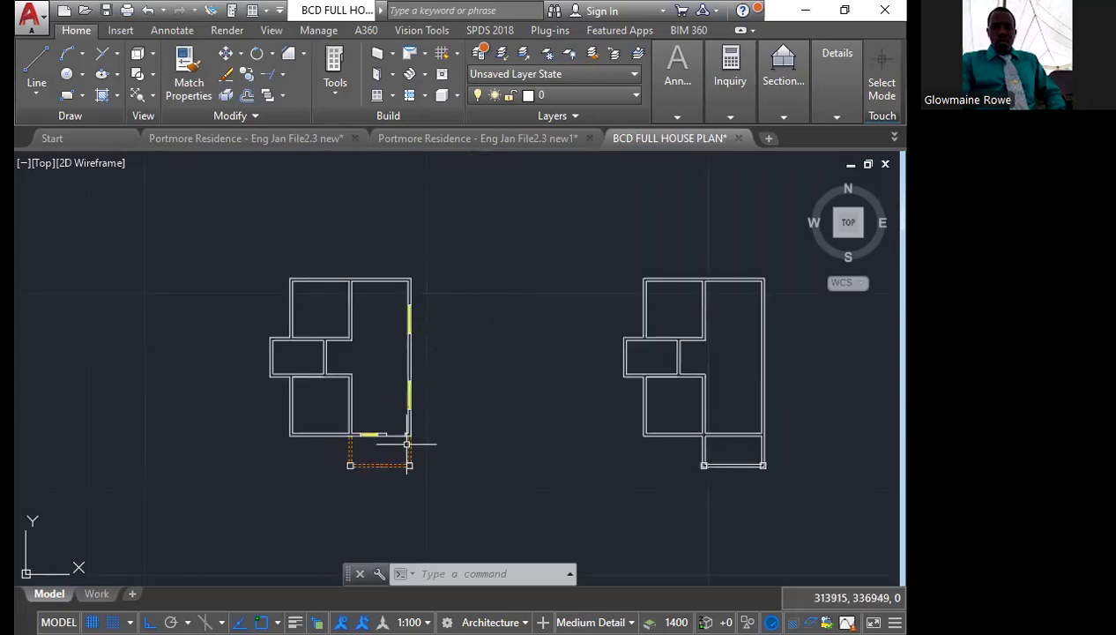
pyautogui.scroll(5, 406, 441)
pyautogui.scroll(4, 341, 382)
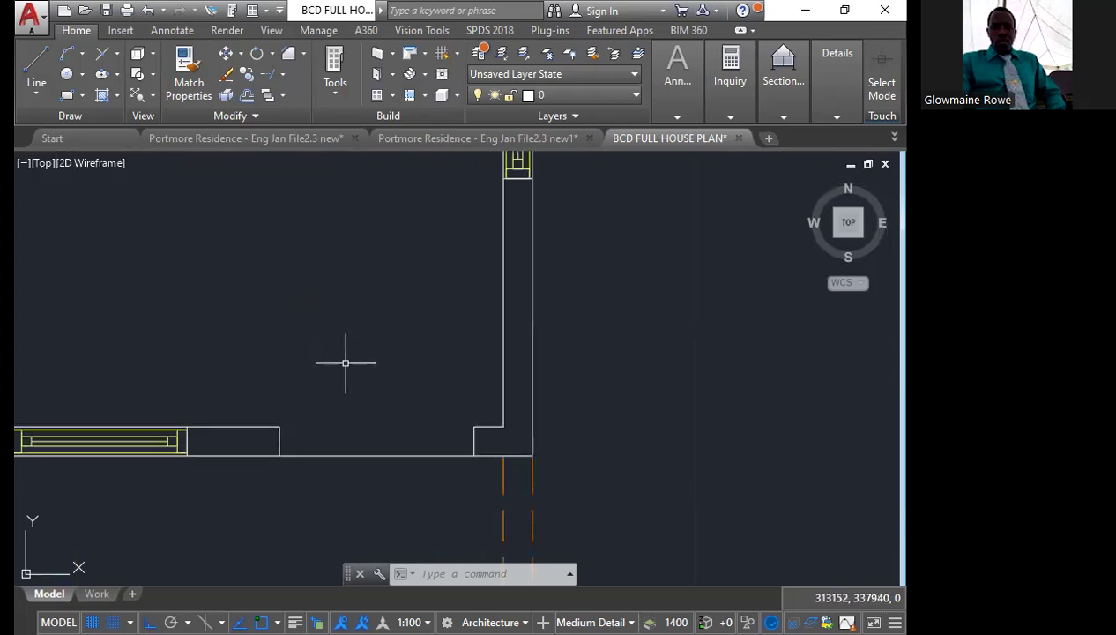
pyautogui.moveTo(309, 422); pyautogui.dragTo(372, 430, button='middle')
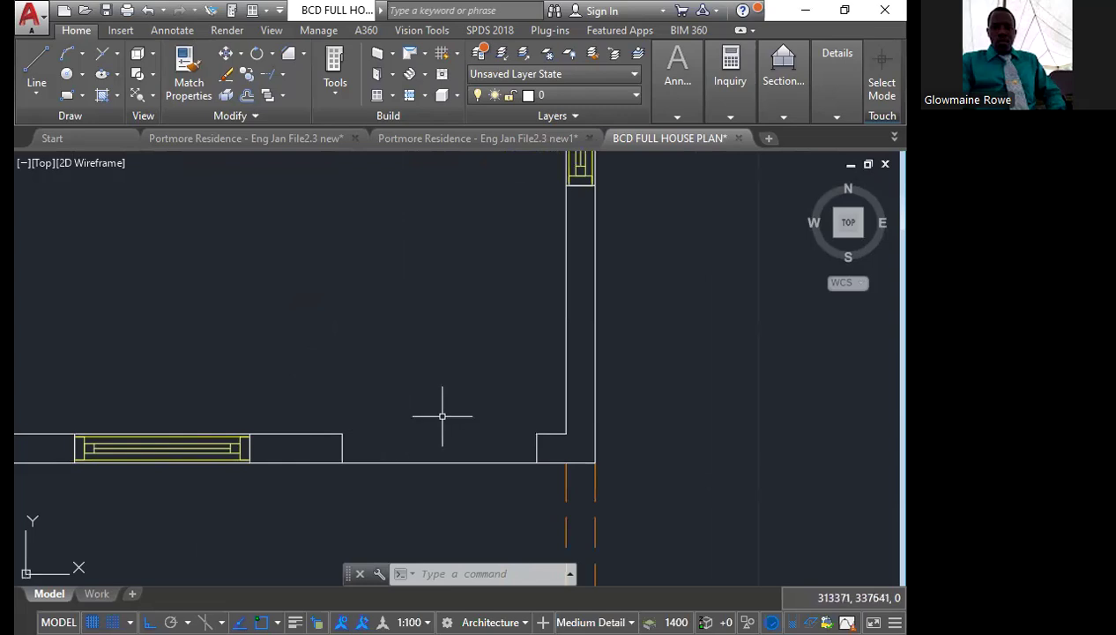
pyautogui.click(35, 62)
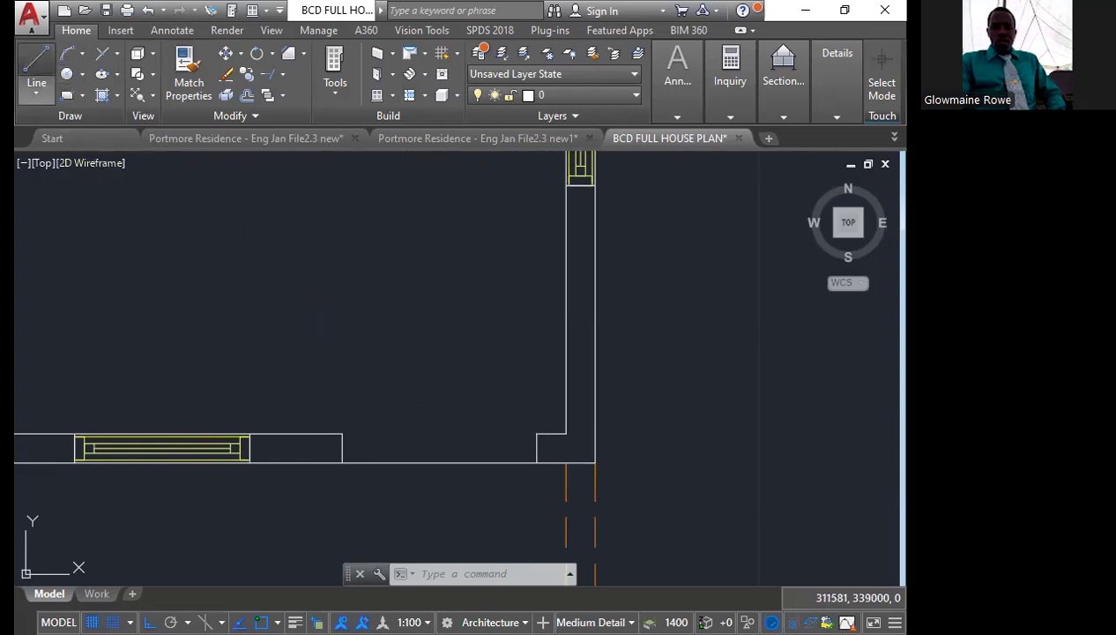
pyautogui.scroll(2, 330, 432)
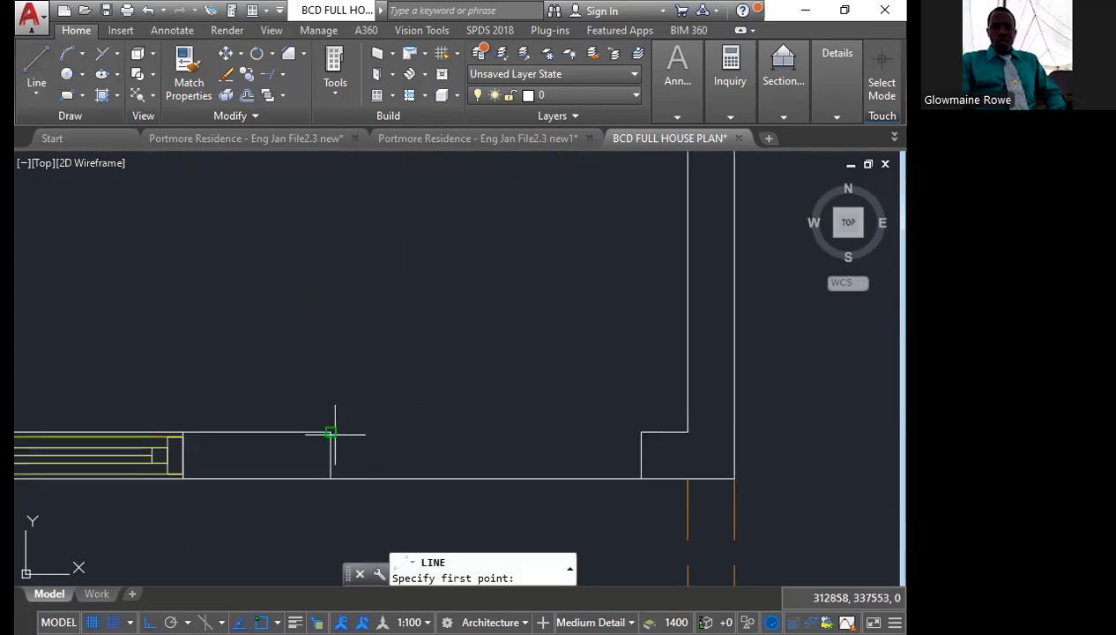
pyautogui.click(331, 432)
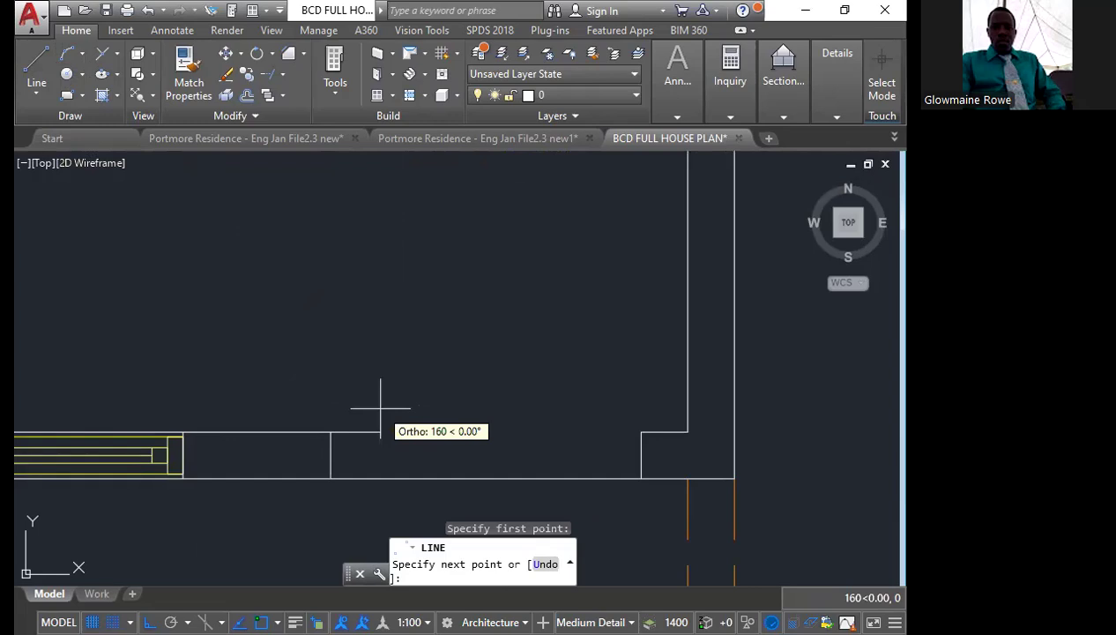
pyautogui.write('50')
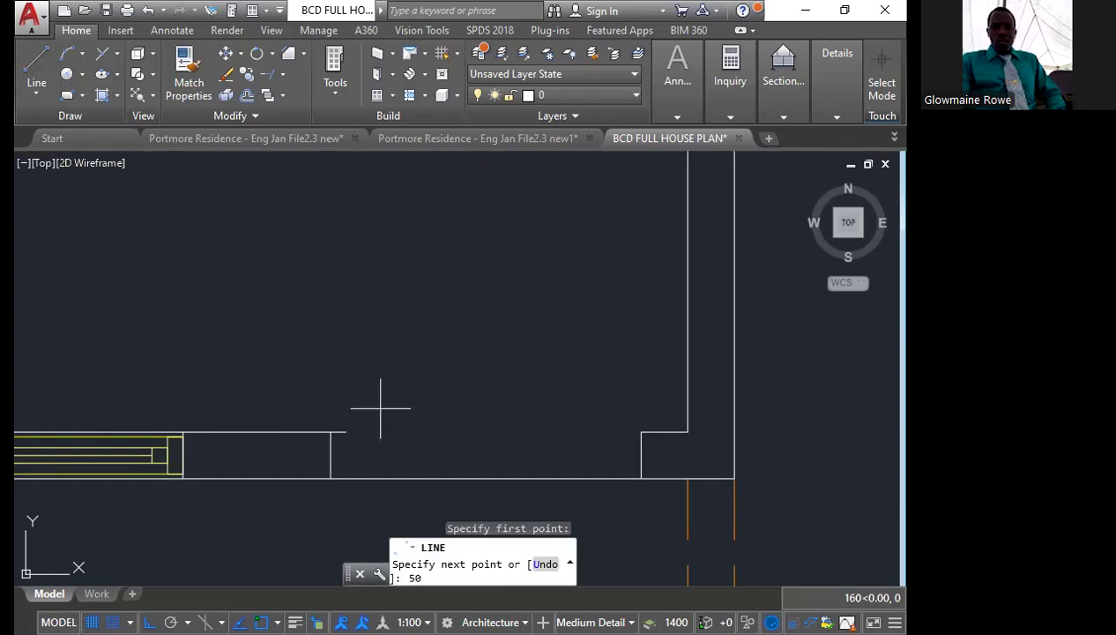
pyautogui.press('Return')
pyautogui.click(346, 479)
pyautogui.press('Escape')
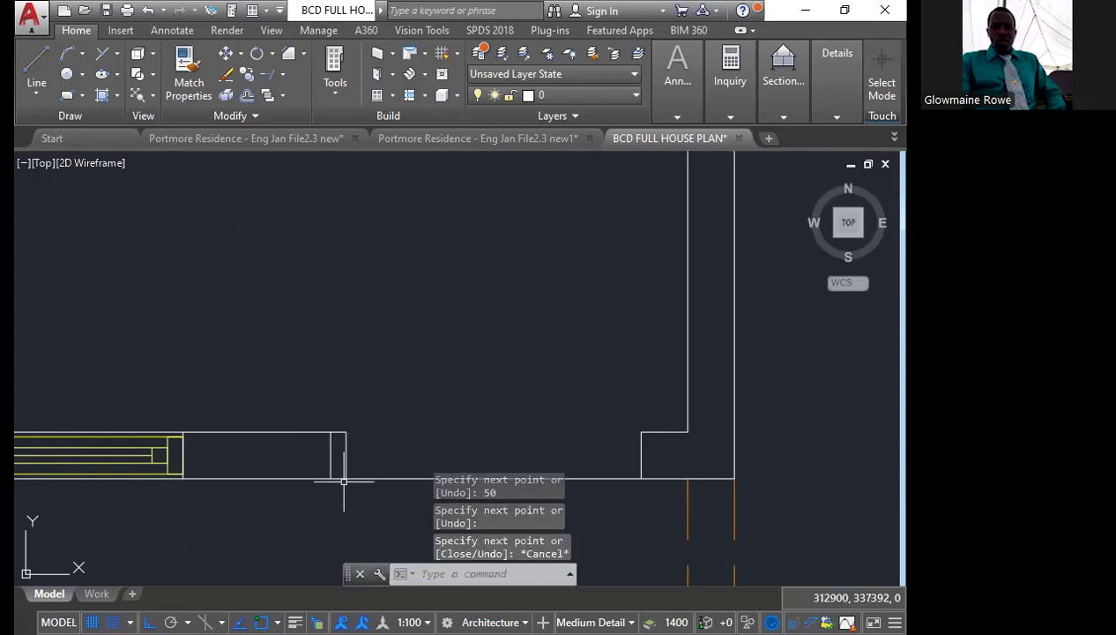
# Draw the right door jamb line from the opening's inner corner, 50 into the opening and down to the outer wall line
pyautogui.moveTo(419, 339); pyautogui.dragTo(351, 312, button='middle')
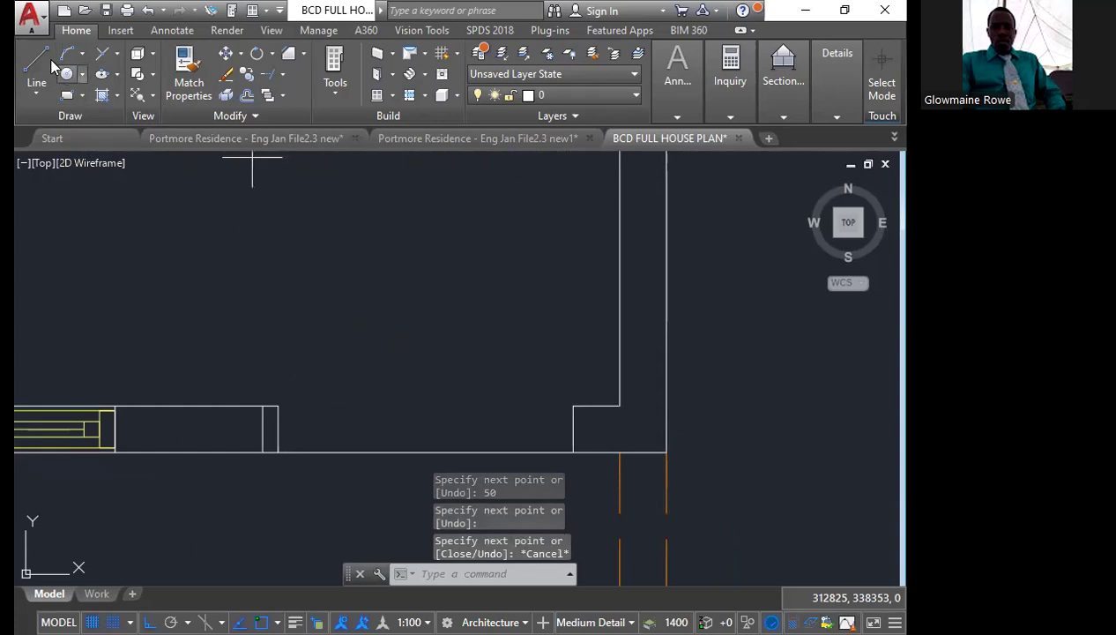
pyautogui.click(69, 96)
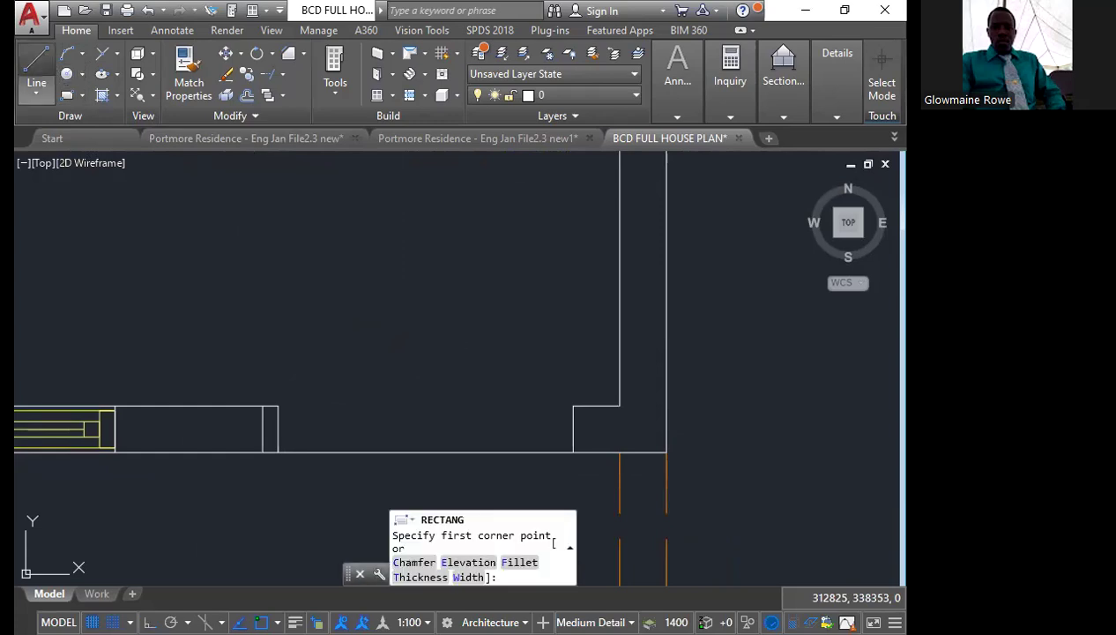
pyautogui.click(36, 63)
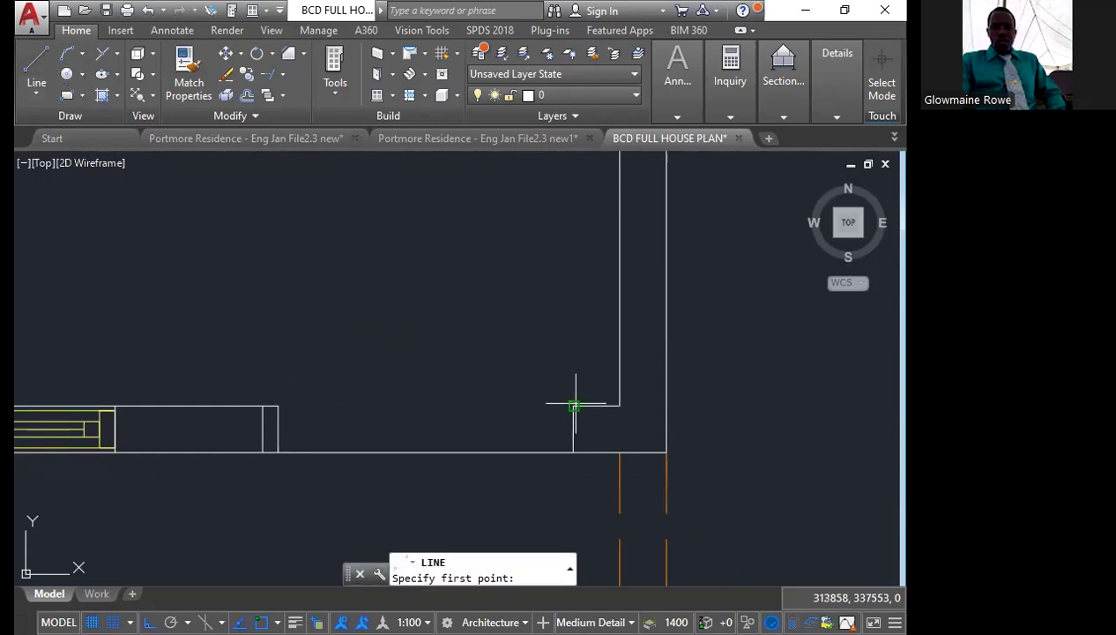
pyautogui.click(574, 406)
pyautogui.write('50')
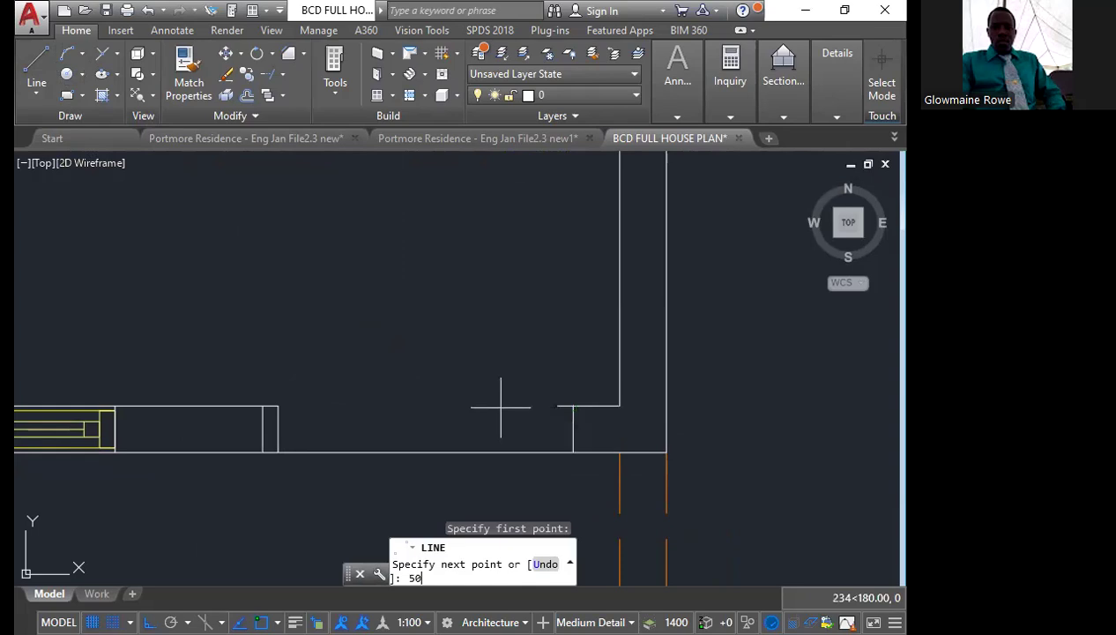
pyautogui.press('Return')
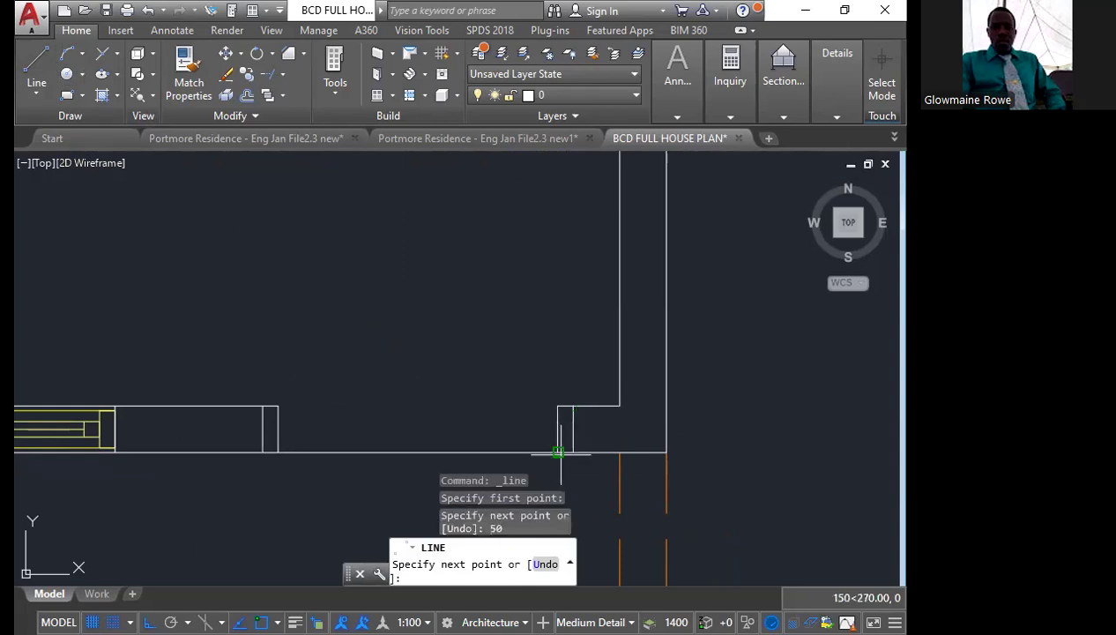
pyautogui.click(559, 452)
pyautogui.press('Escape')
pyautogui.scroll(-4, 311, 428)
# Draw a vertical door leaf line up into the room from the right jamb's inner corner
pyautogui.click(36, 68)
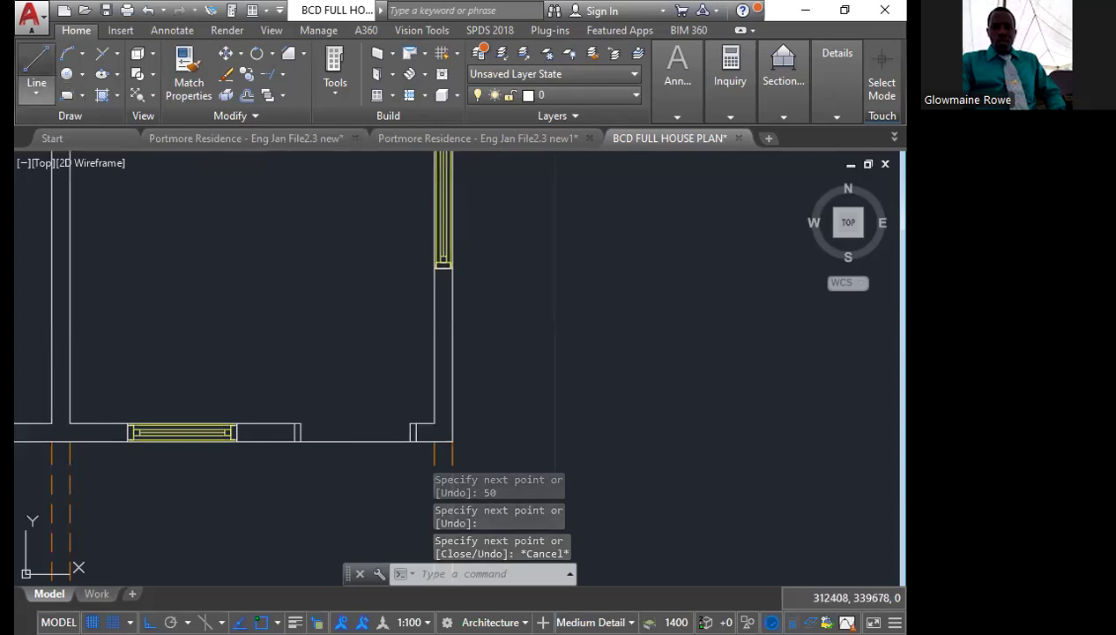
pyautogui.scroll(4, 356, 381)
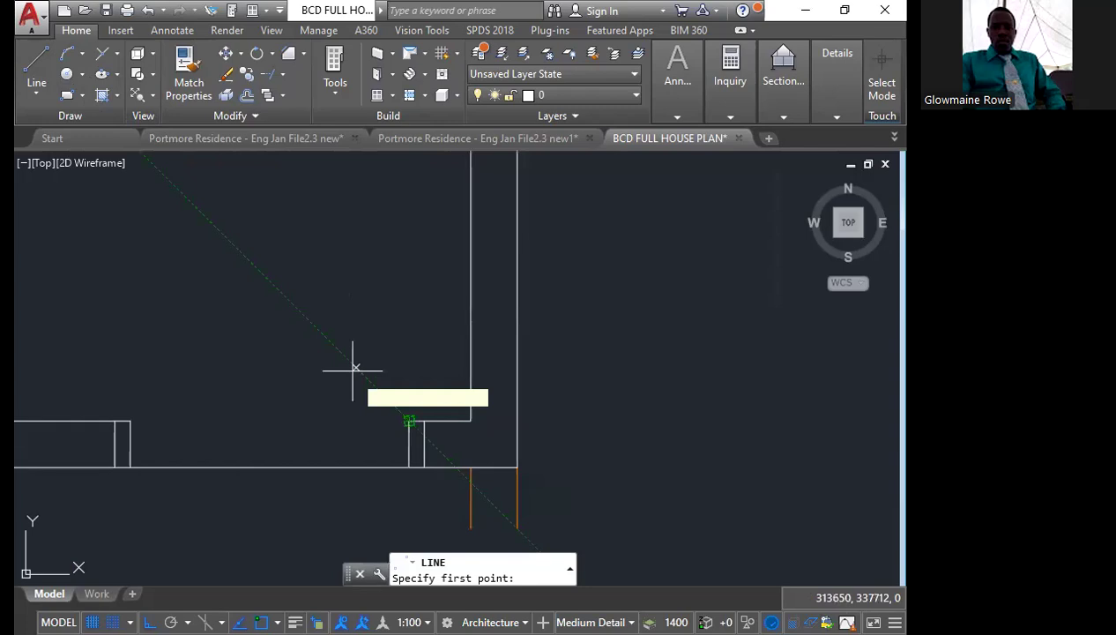
pyautogui.click(353, 370)
pyautogui.scroll(-2, 398, 361)
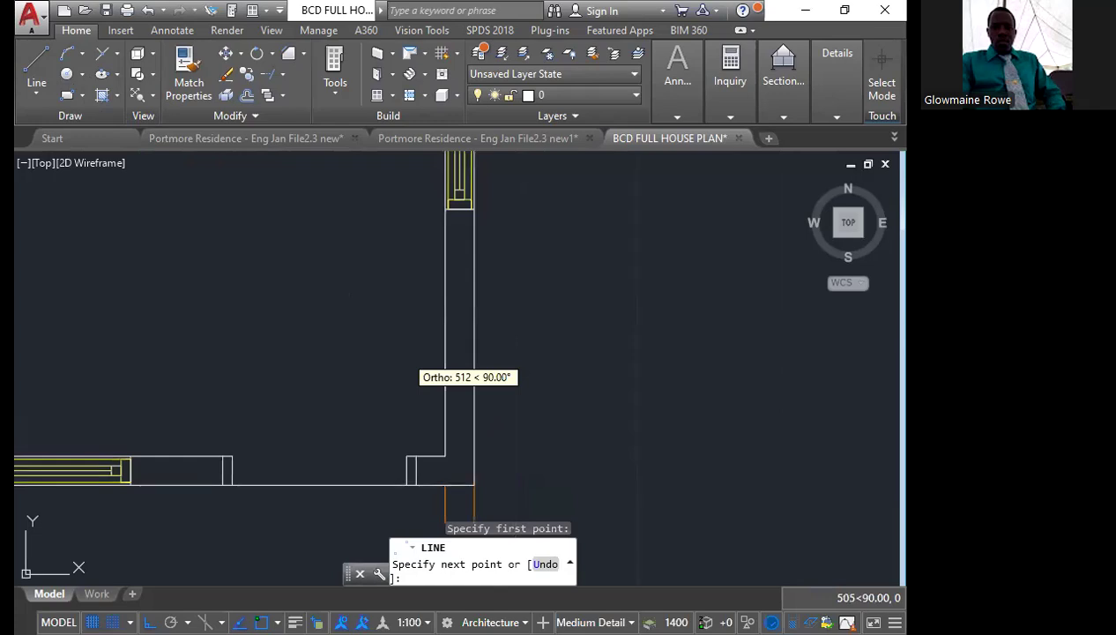
pyautogui.click(407, 247)
pyautogui.press('Escape')
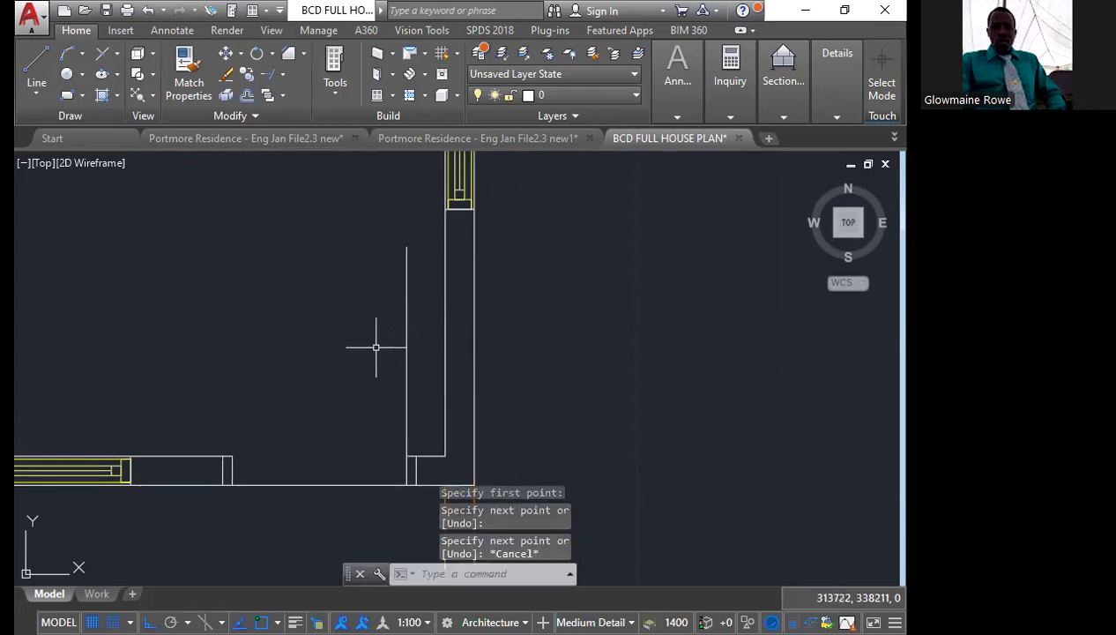
# Offset the vertical door leaf line by 50 towards the opening
pyautogui.click(406, 351)
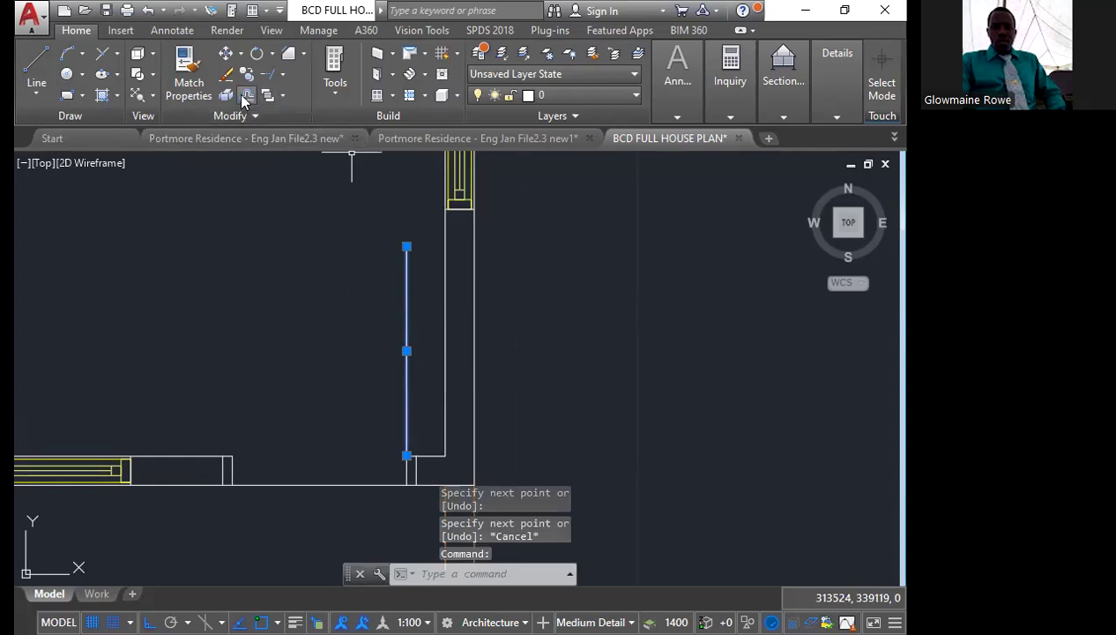
pyautogui.press('Escape')
pyautogui.write('o')
pyautogui.press('Return')
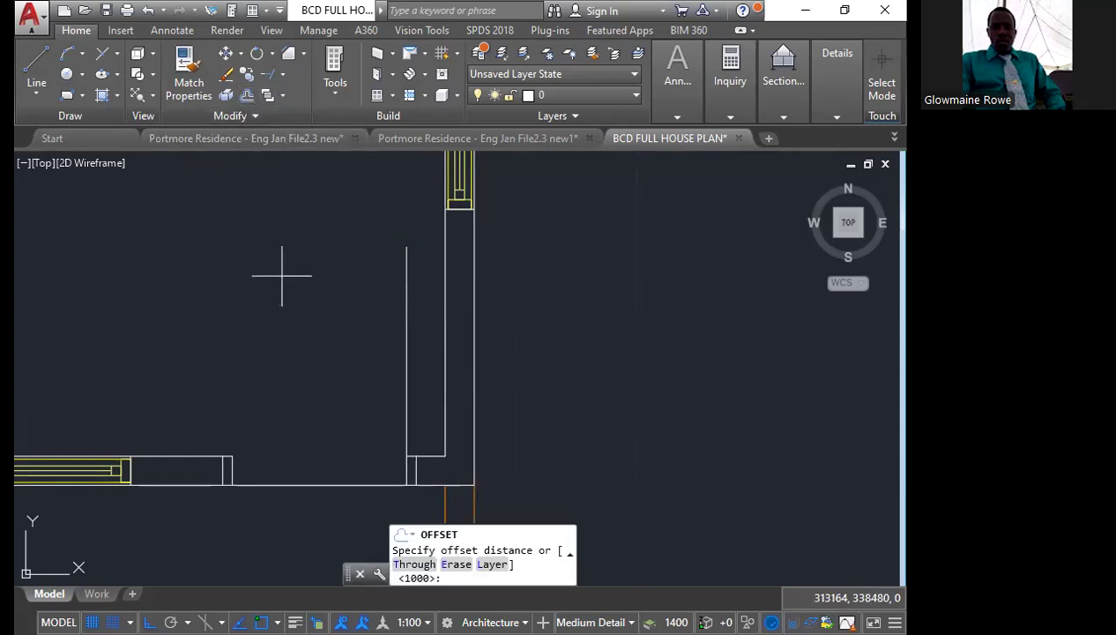
pyautogui.write('50')
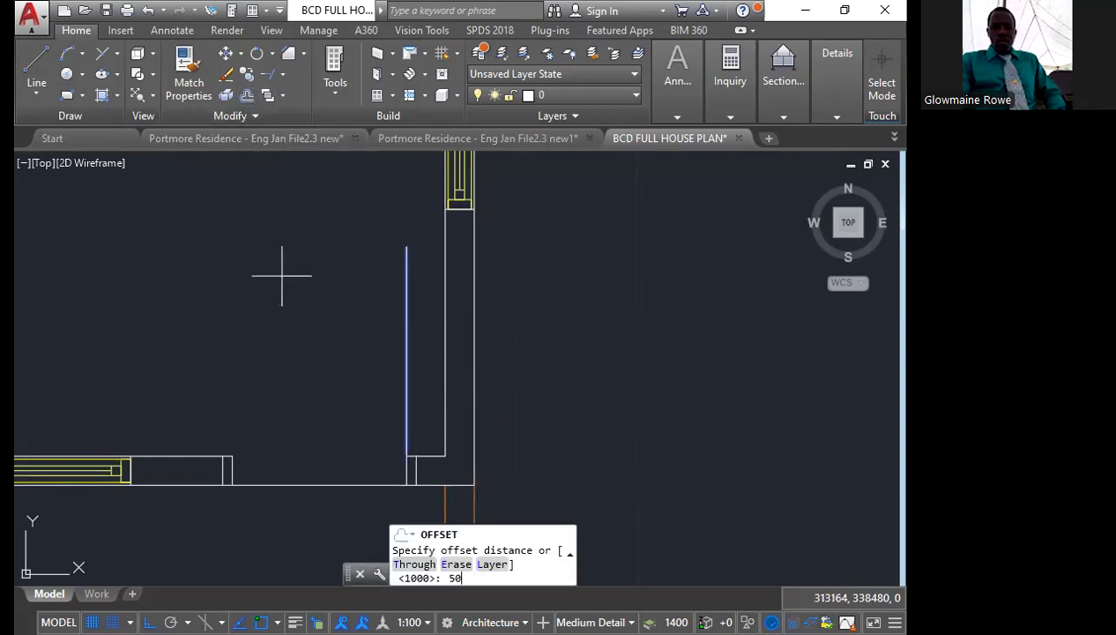
pyautogui.press('Return')
pyautogui.click(264, 278)
pyautogui.moveTo(264, 279); pyautogui.dragTo(214, 238, button='middle')
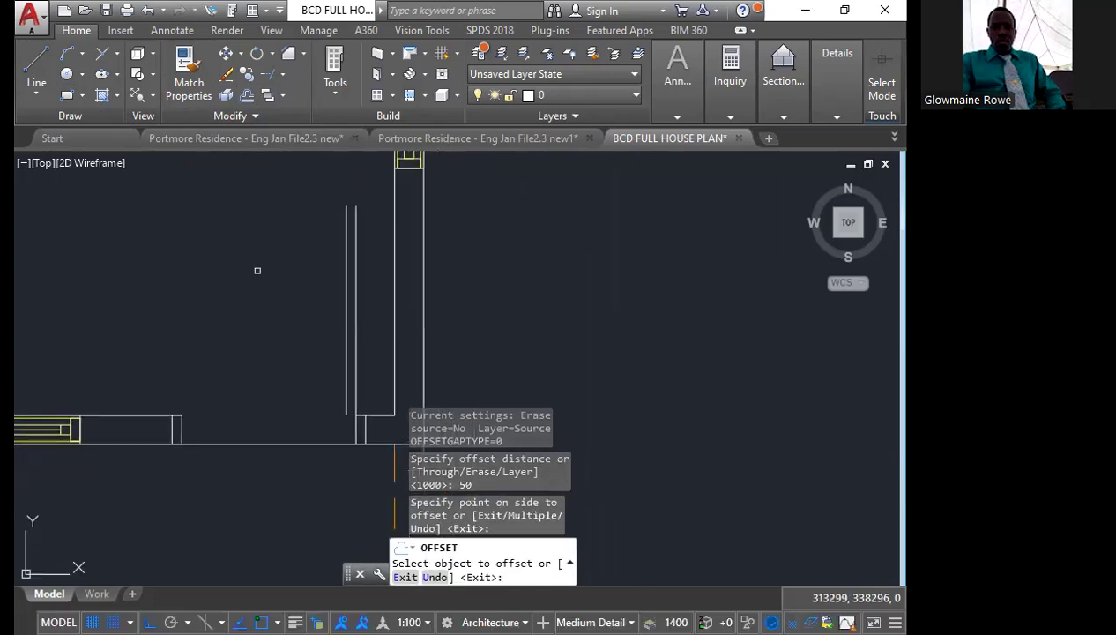
pyautogui.press('Escape')
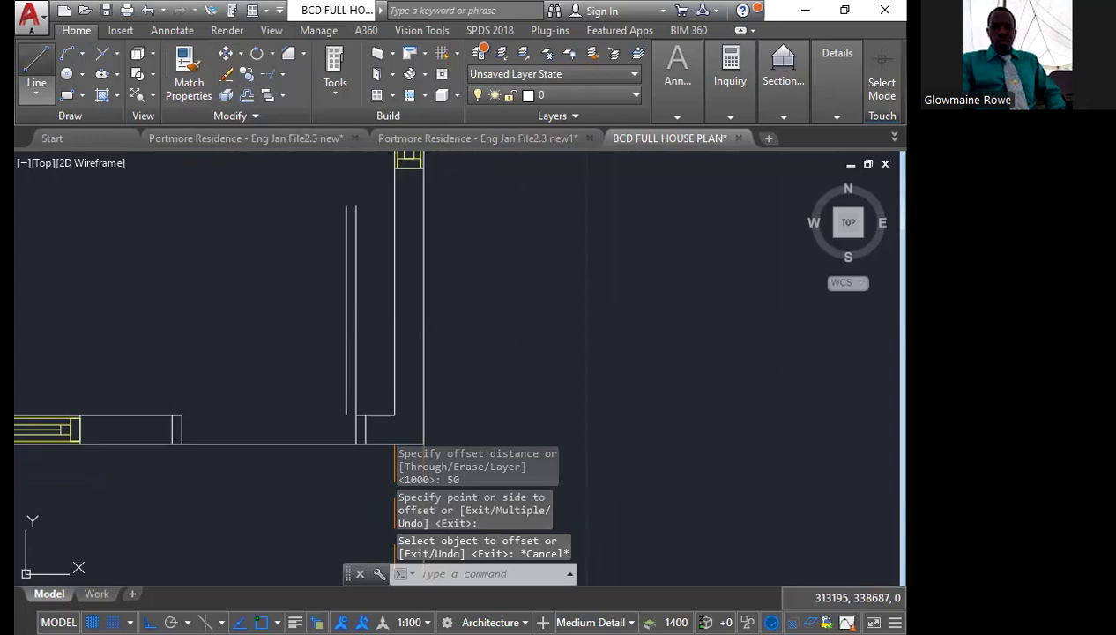
# Draw a short line joining the lower ends of the two door leaf lines
pyautogui.click(36, 66)
pyautogui.scroll(2, 353, 405)
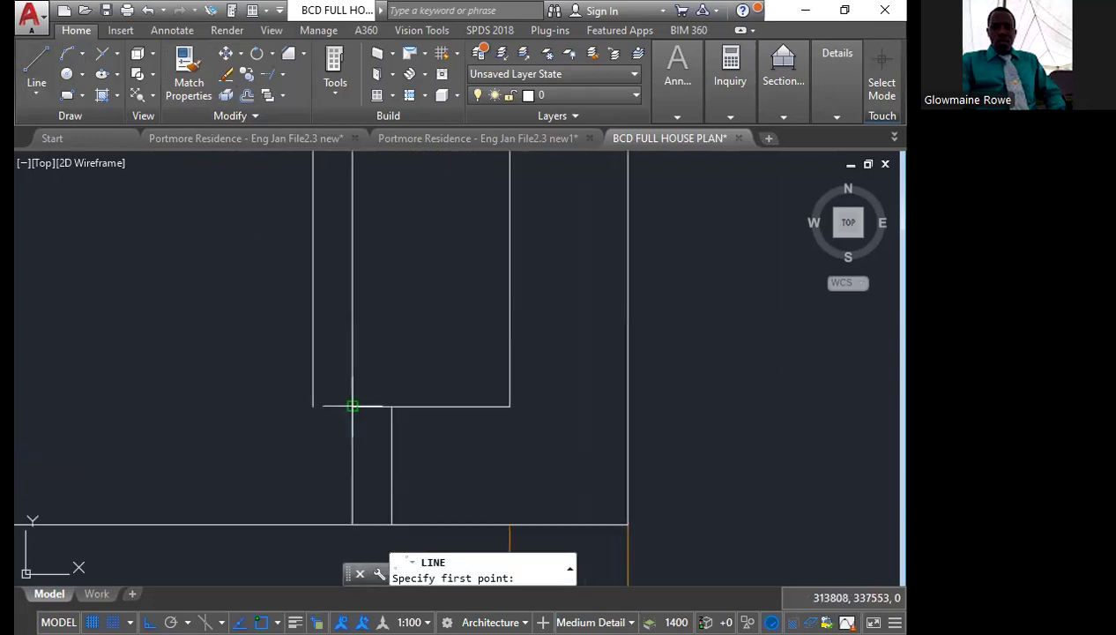
pyautogui.scroll(4, 352, 406)
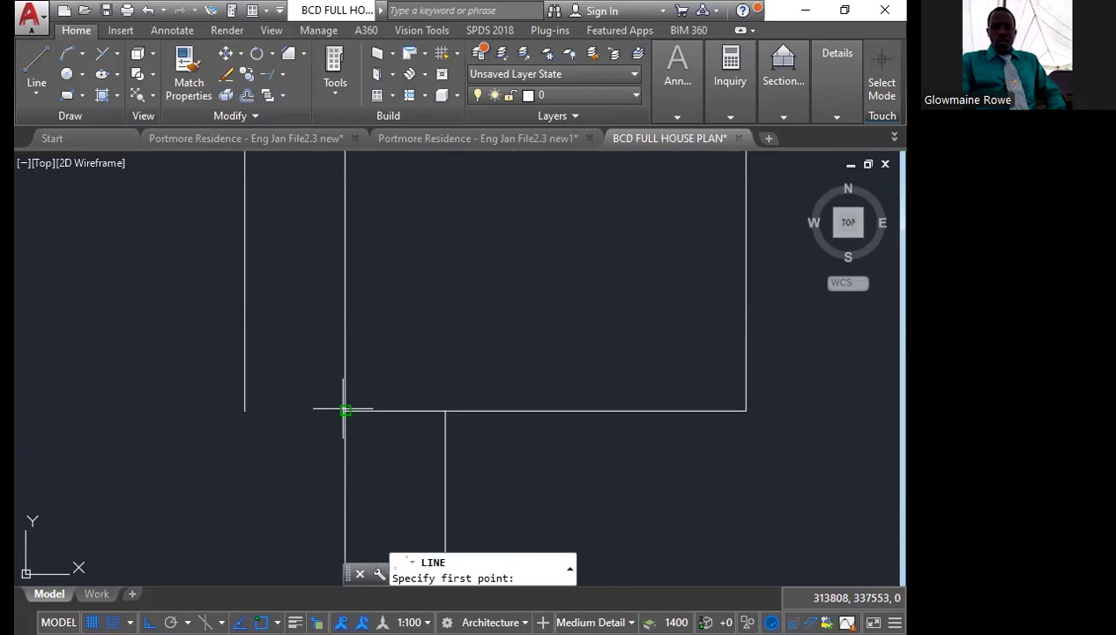
pyautogui.click(346, 410)
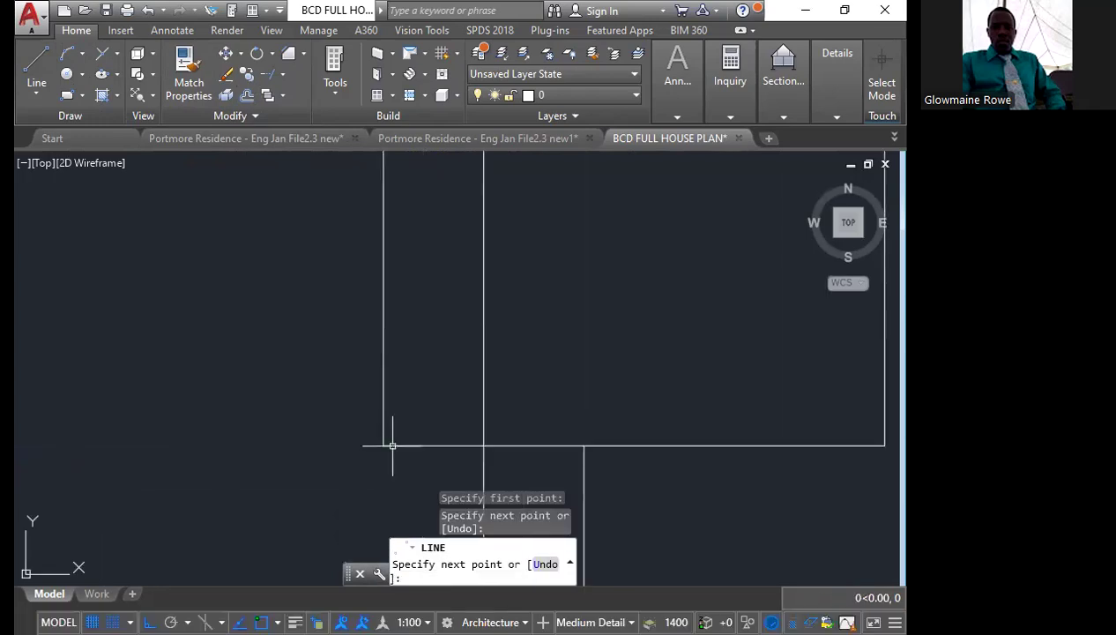
pyautogui.press('Escape')
pyautogui.scroll(-4, 396, 423)
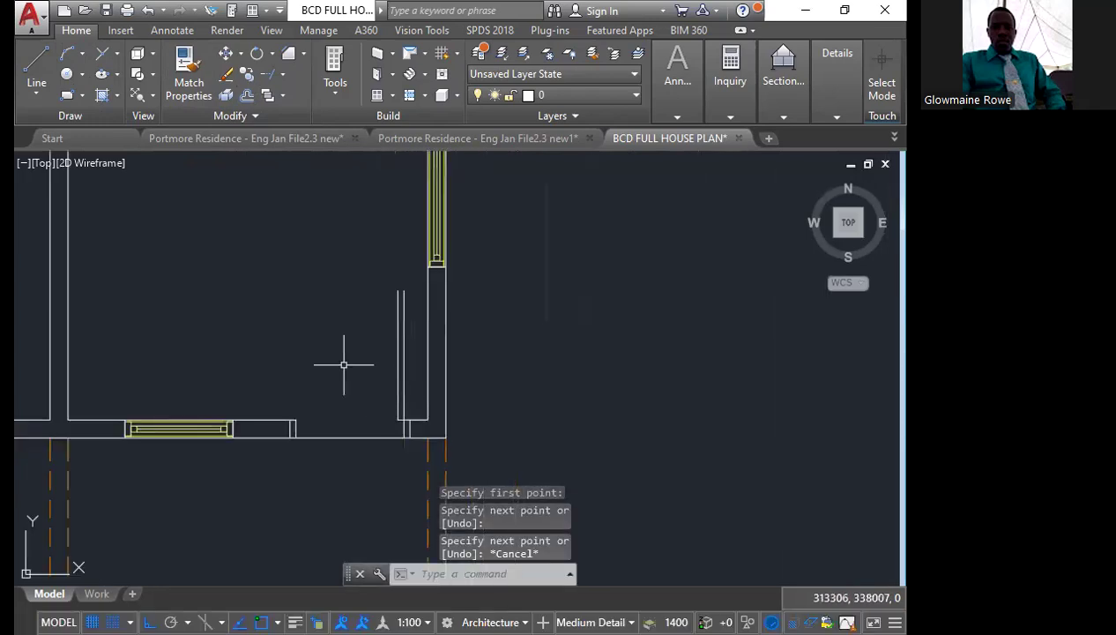
# Draw a 900-radius door swing circle centred on the right jamb's inner corner and reaching the left jamb's inner corner
pyautogui.scroll(2, 344, 364)
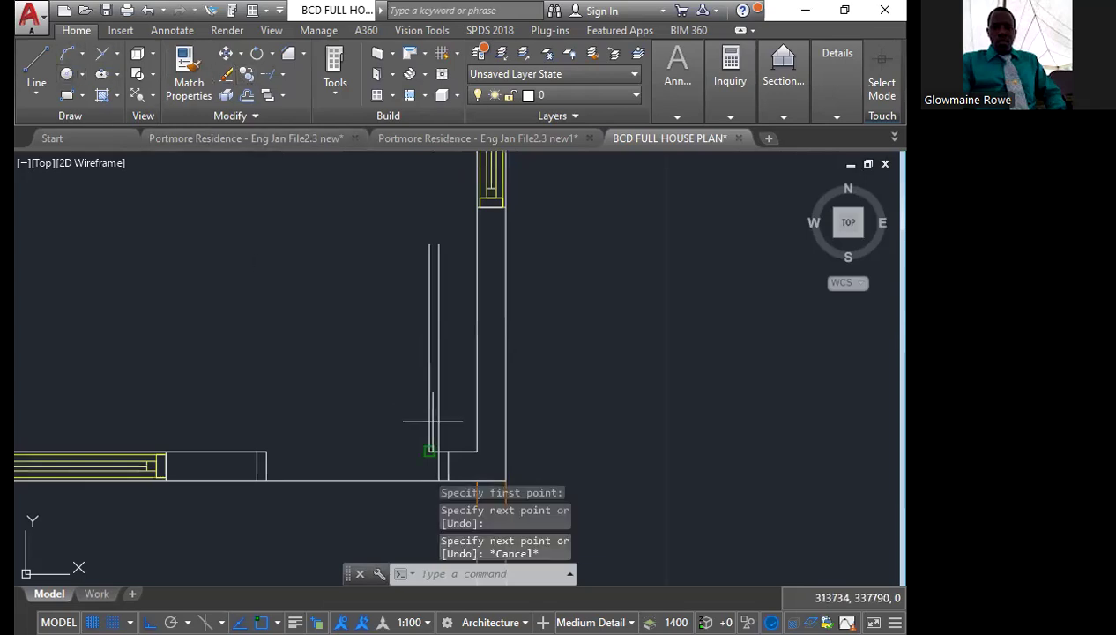
pyautogui.scroll(5, 438, 451)
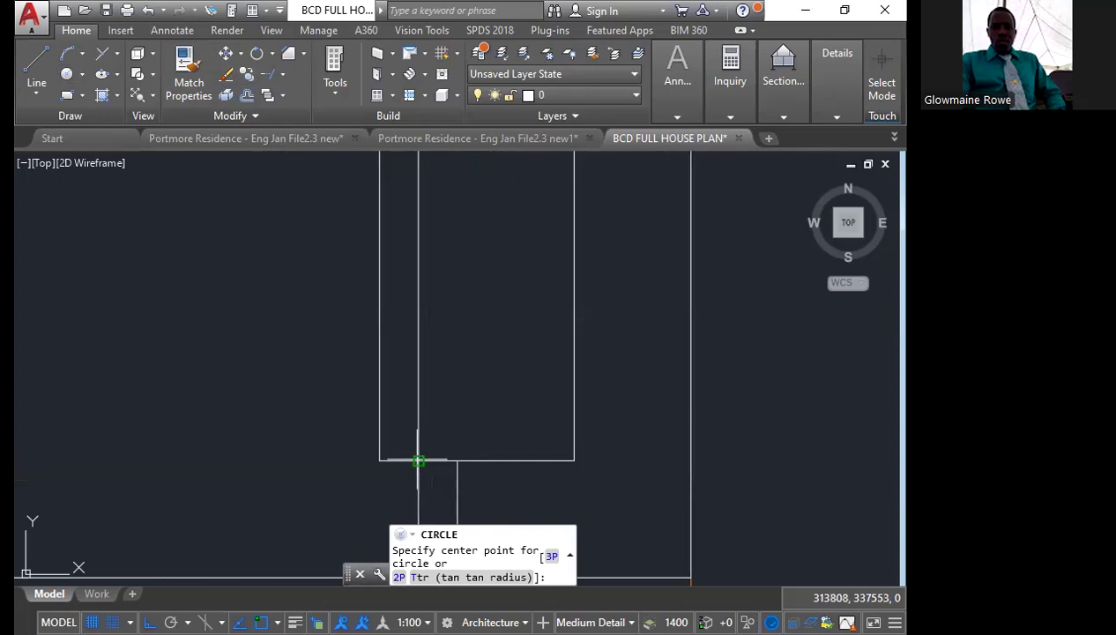
pyautogui.click(418, 460)
pyautogui.scroll(-2, 419, 460)
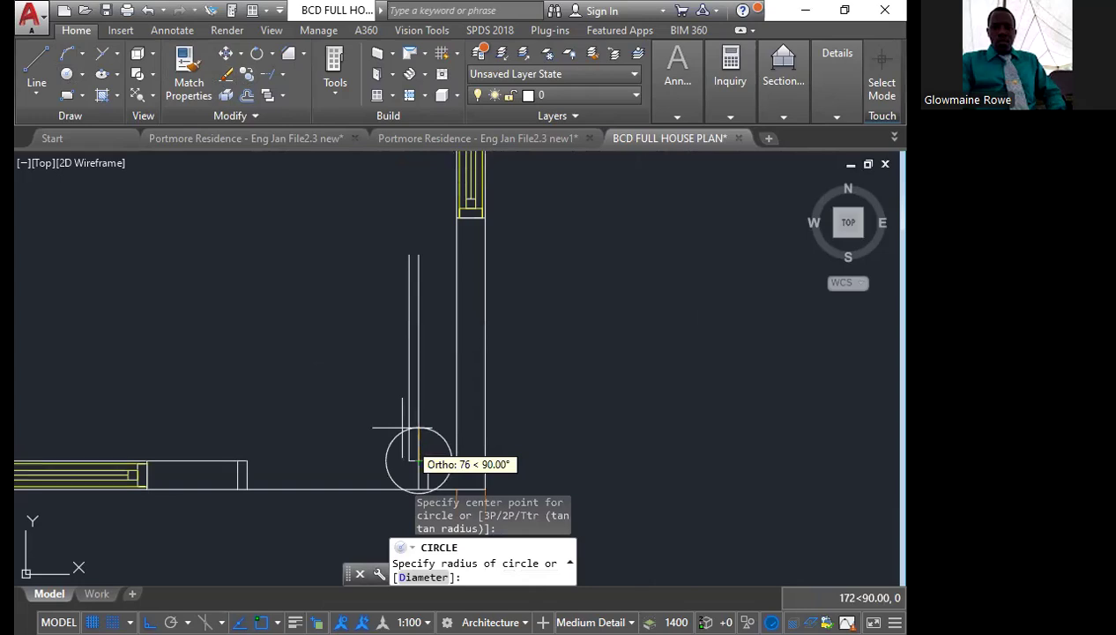
pyautogui.scroll(3, 238, 481)
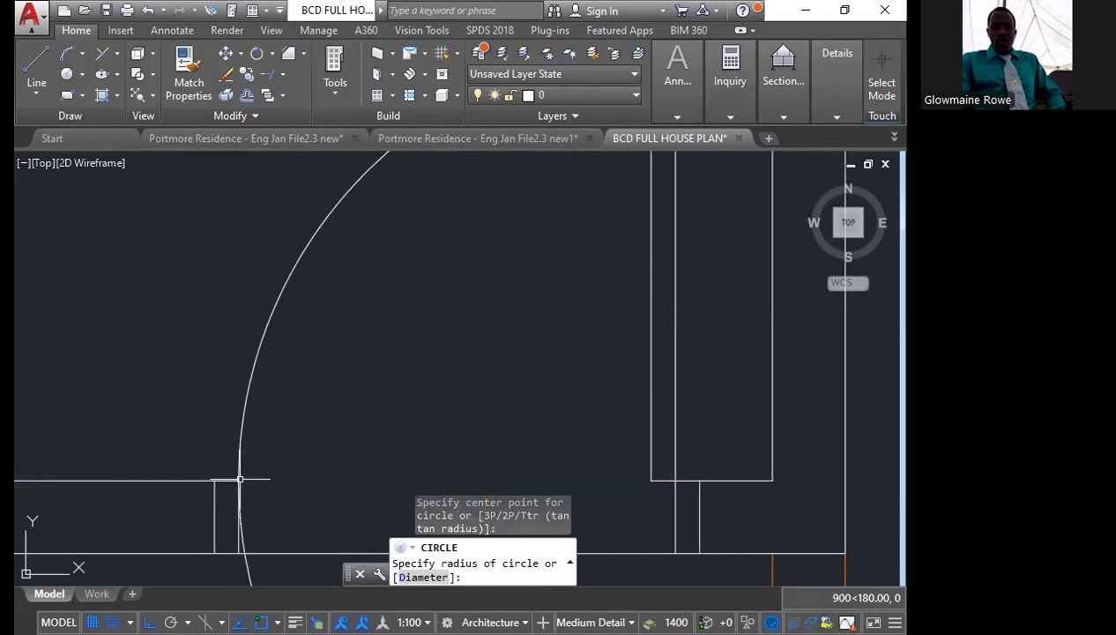
pyautogui.scroll(-4, 304, 456)
pyautogui.scroll(2, 312, 440)
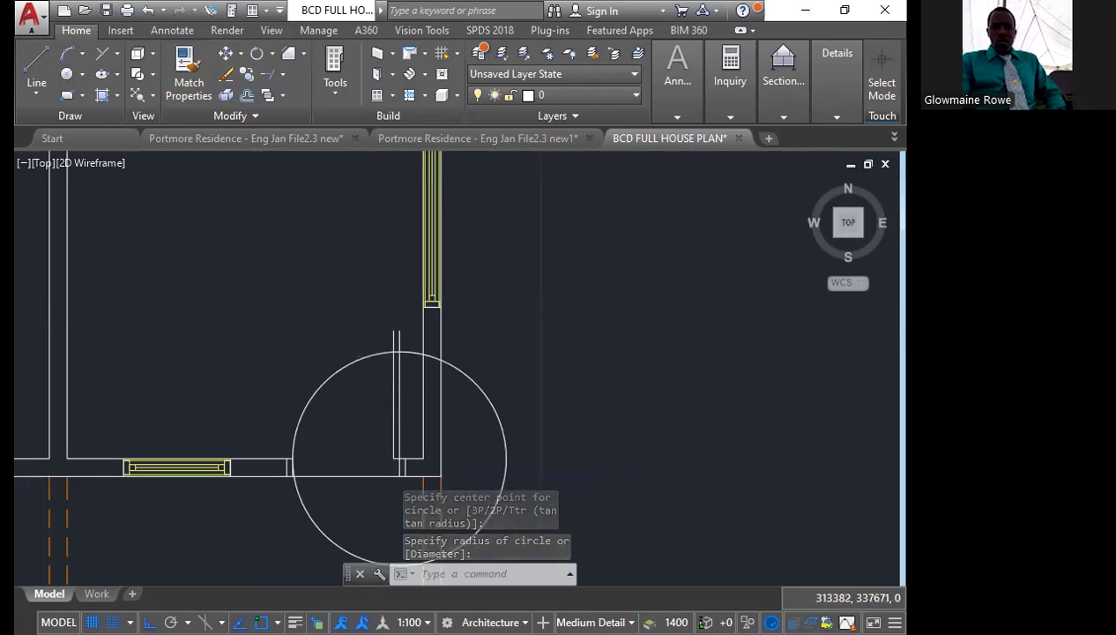
# Trim the door swing circle to a quarter arc, using the left door leaf line and the left jamb's inner line as cutting edges
pyautogui.scroll(2, 349, 432)
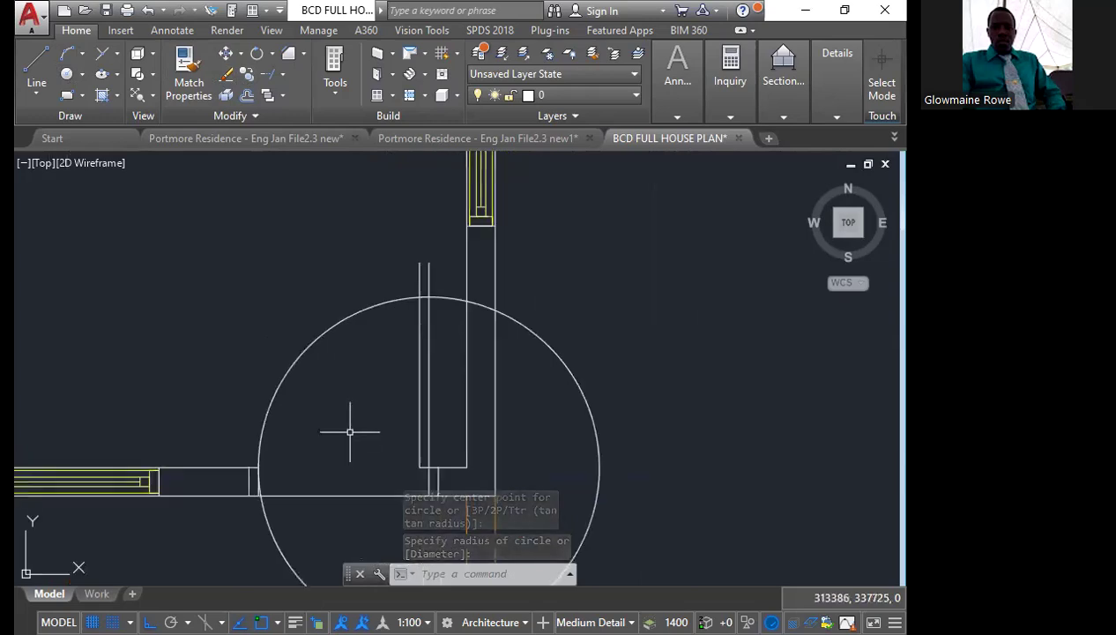
pyautogui.click(421, 323)
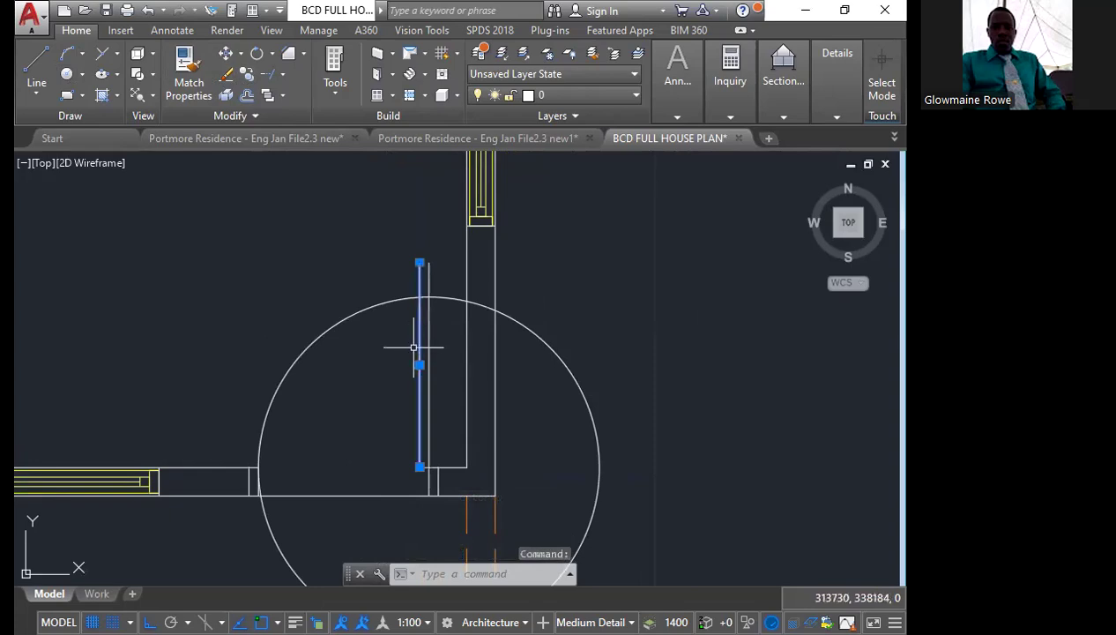
pyautogui.scroll(3, 424, 318)
pyautogui.scroll(-5, 419, 289)
pyautogui.scroll(4, 311, 379)
pyautogui.scroll(4, 300, 440)
pyautogui.click(302, 441)
pyautogui.scroll(-5, 302, 440)
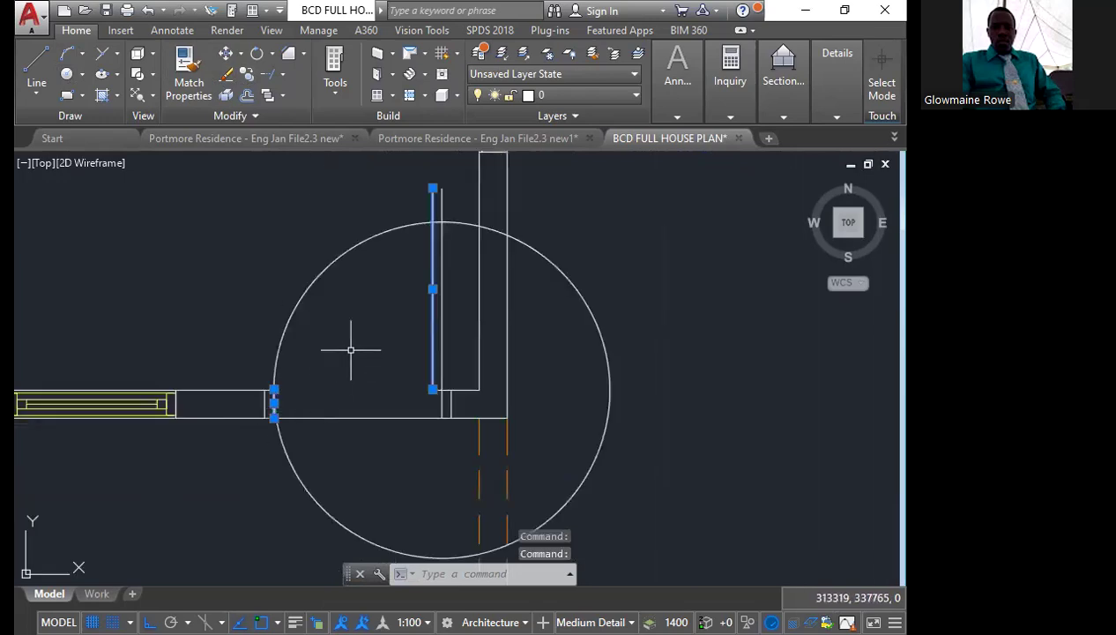
pyautogui.write('tr')
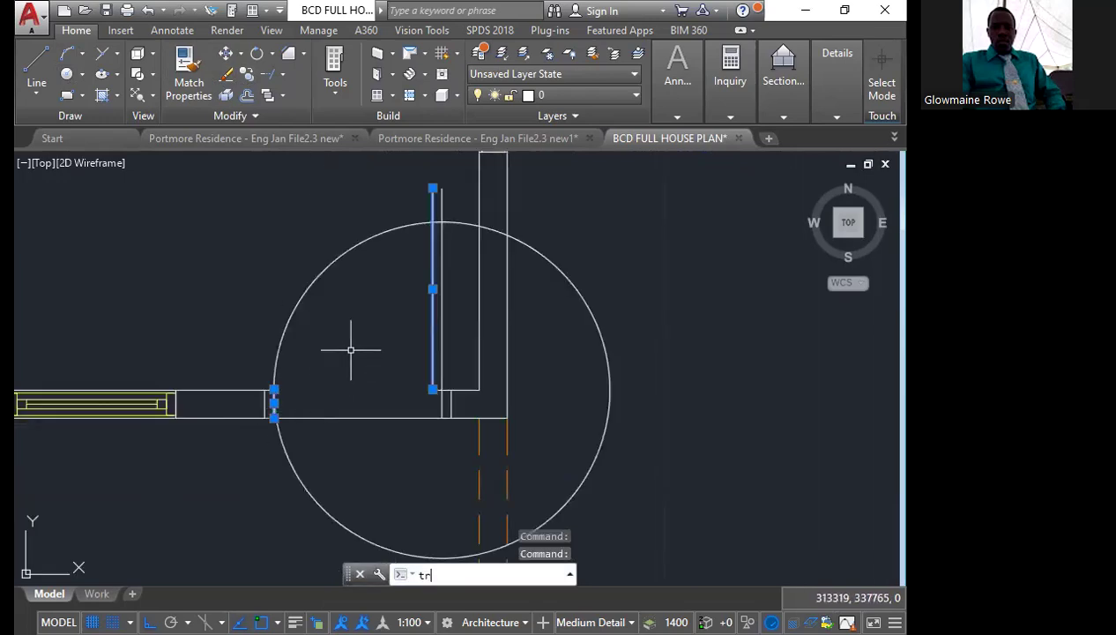
pyautogui.press('Return')
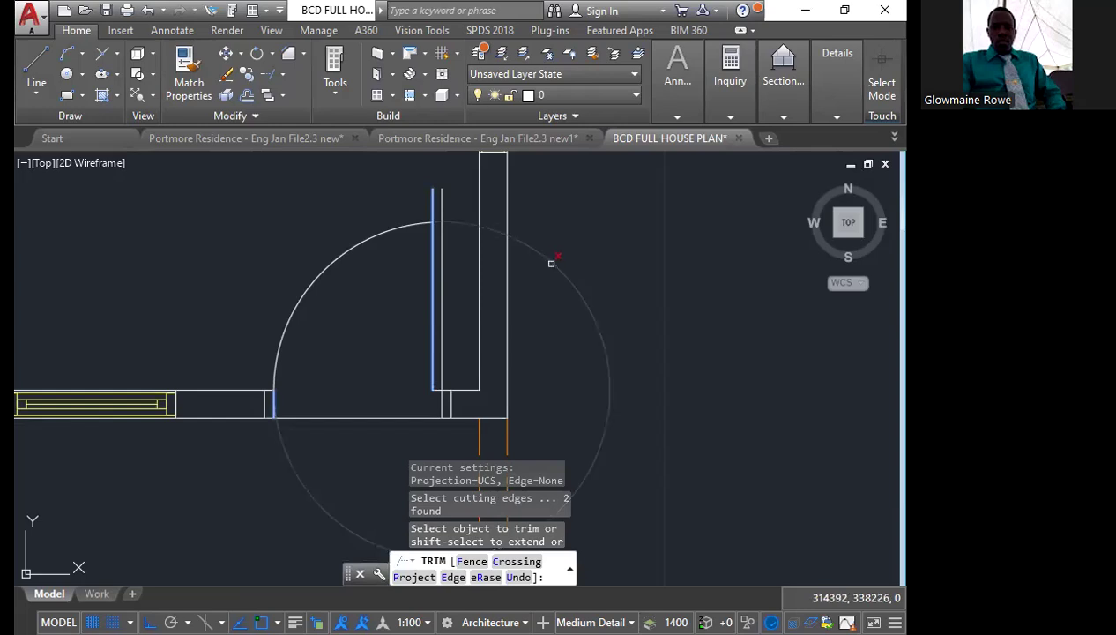
pyautogui.click(551, 263)
pyautogui.click(508, 219)
pyautogui.scroll(4, 453, 204)
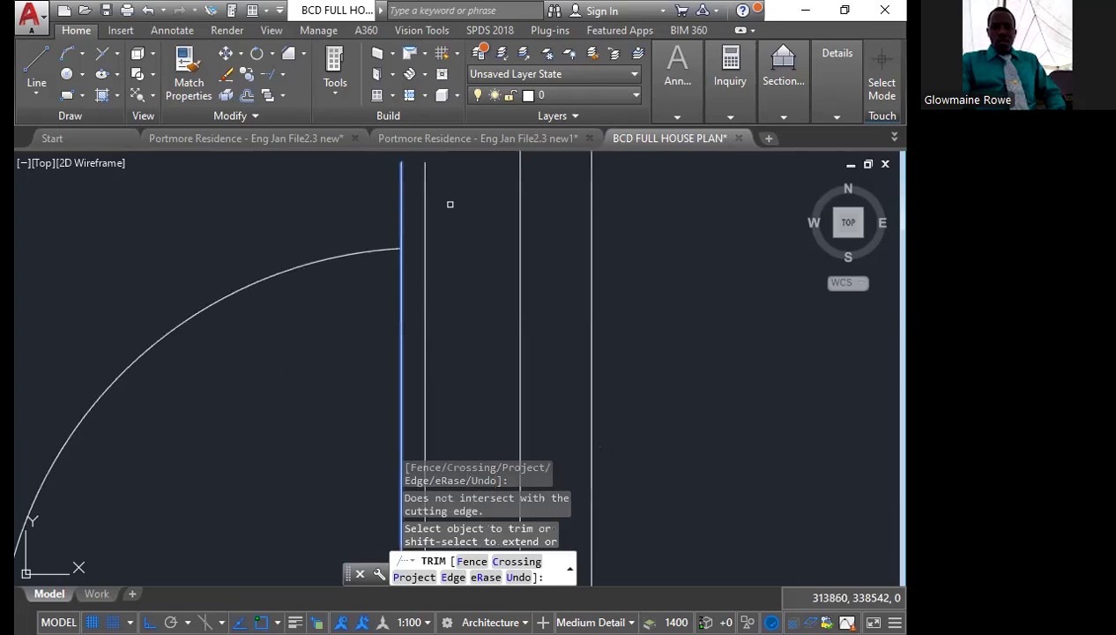
pyautogui.press('Escape')
# Draw a short horizontal line across the two door leaf lines, starting at the swing arc's upper end
pyautogui.scroll(3, 379, 227)
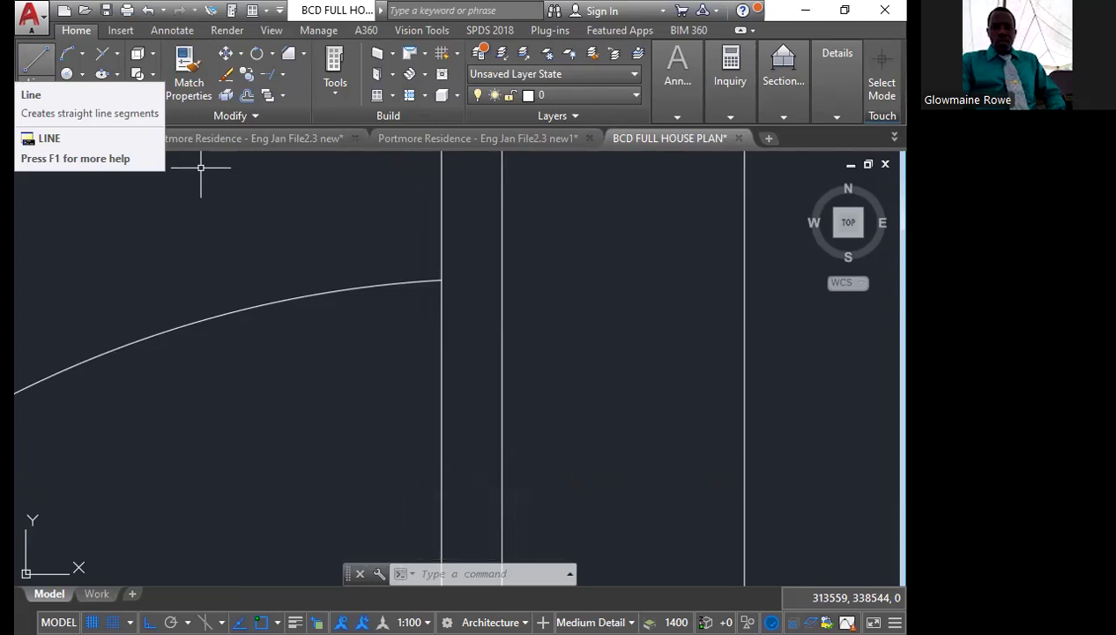
pyautogui.click(442, 280)
pyautogui.click(501, 280)
pyautogui.press('Escape')
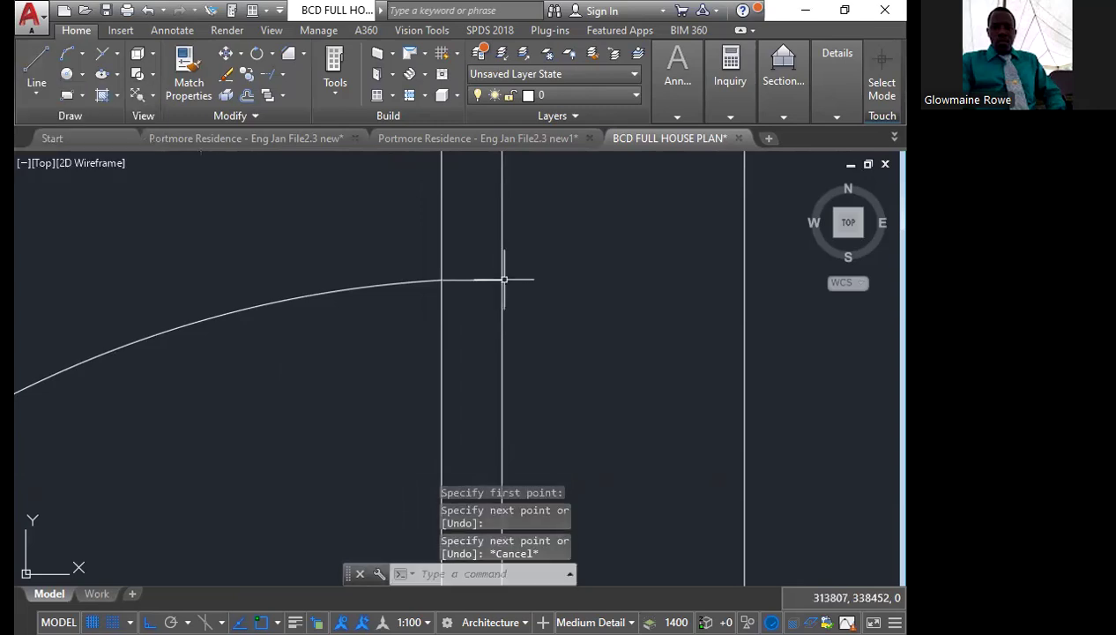
# Trim both door leaf lines where they extend above the short closing line at the arc's end
pyautogui.write('tr')
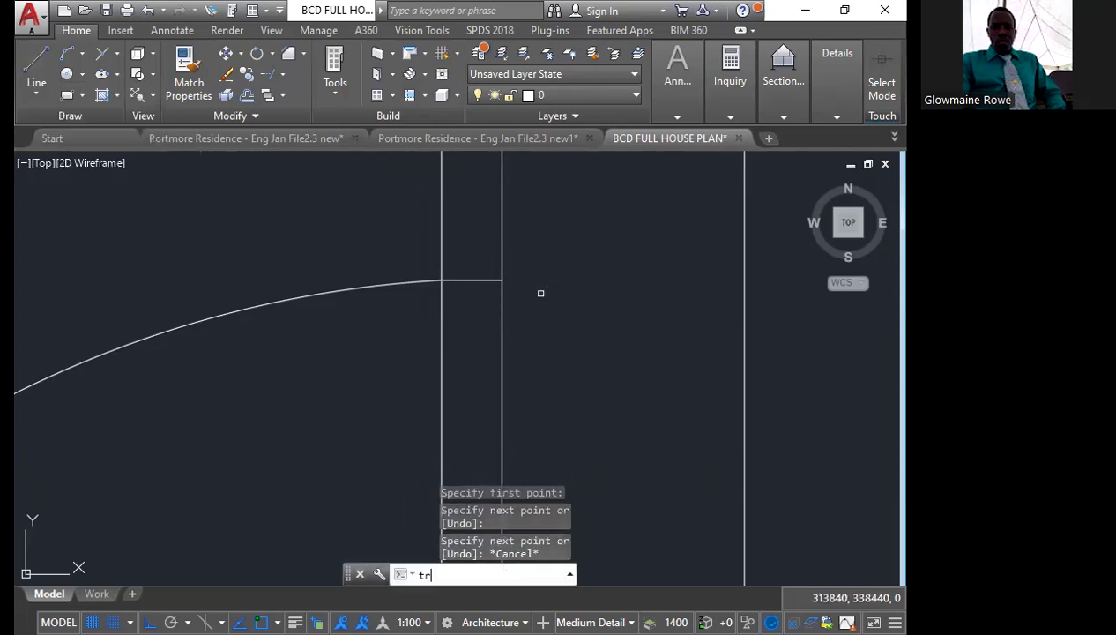
pyautogui.press('Return')
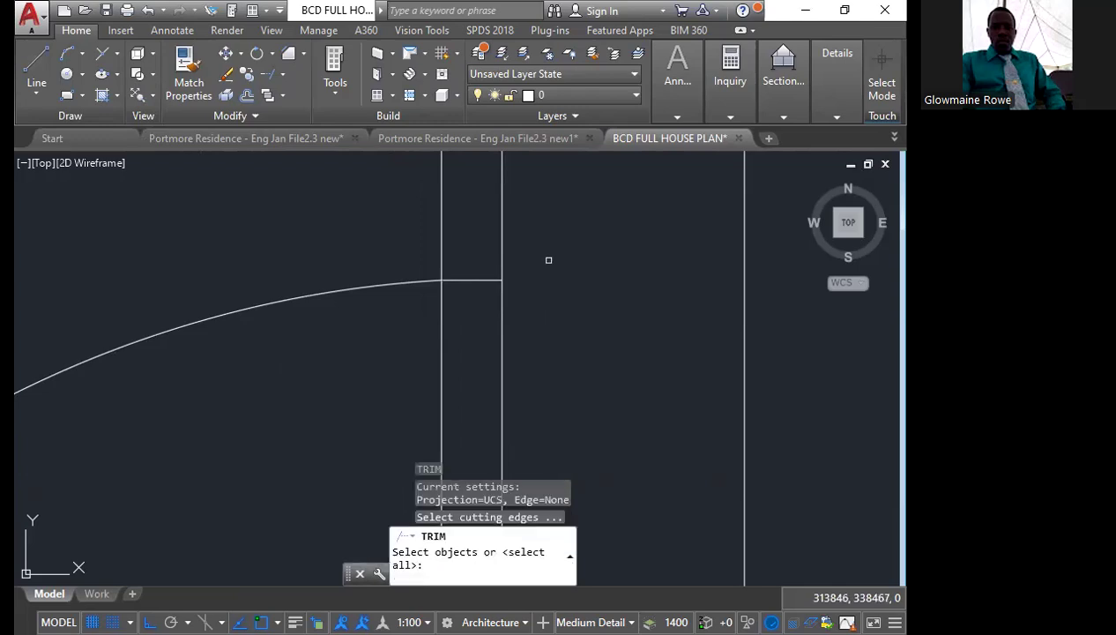
pyautogui.press('Return')
pyautogui.click(548, 260)
pyautogui.click(396, 241)
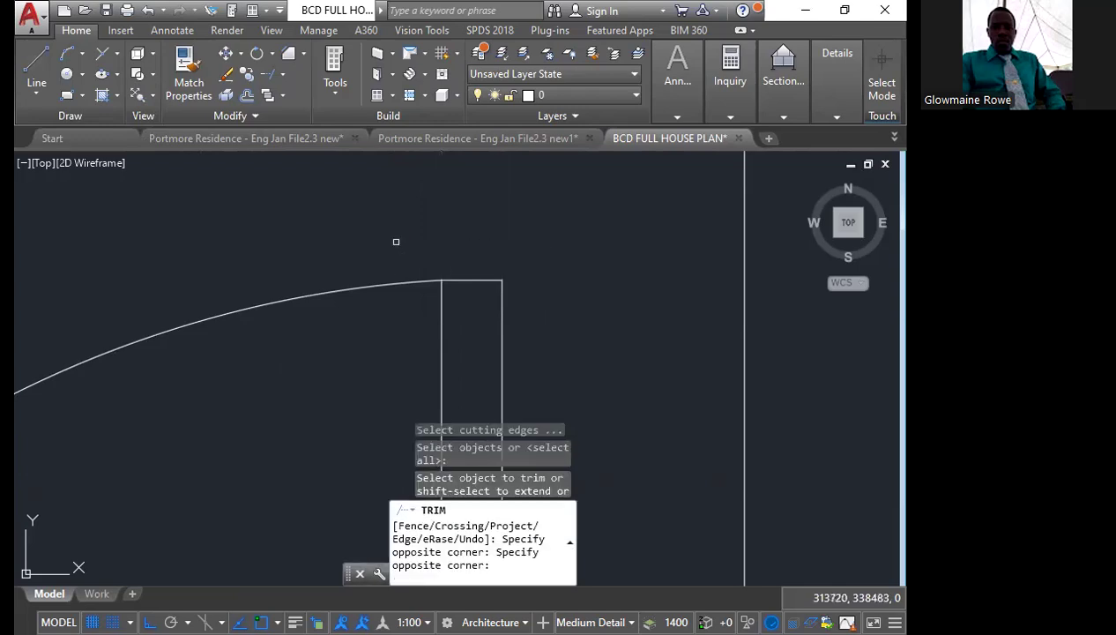
pyautogui.scroll(-2, 371, 274)
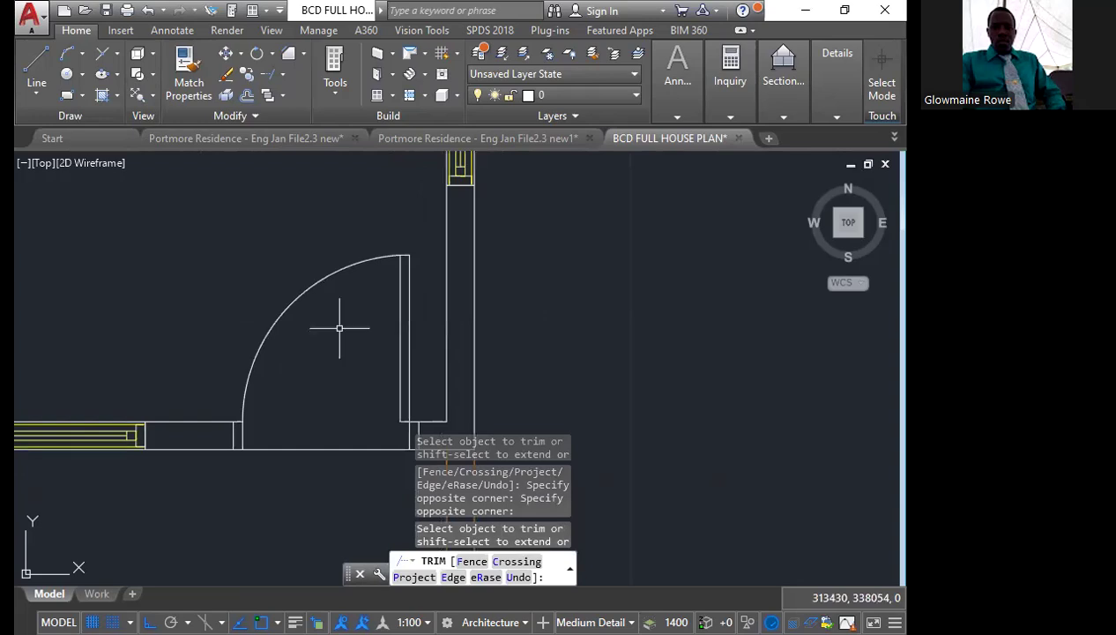
pyautogui.scroll(-2, 238, 317)
pyautogui.press('Escape')
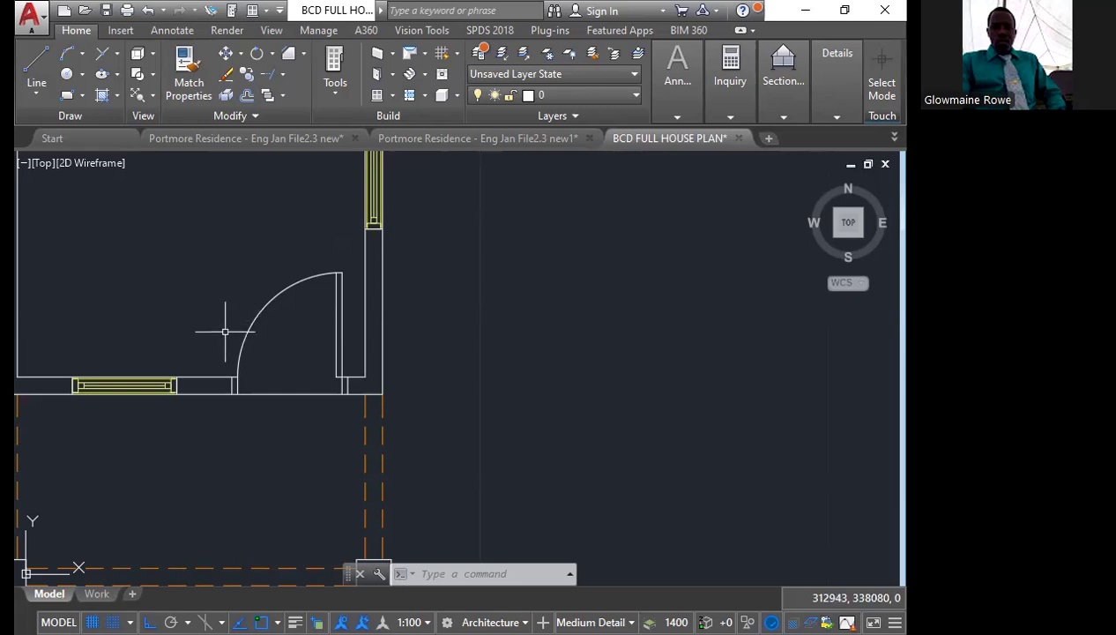
# Try erasing the complete hand-drawn front door with its jambs, and undo the erase
pyautogui.scroll(-5, 260, 463)
pyautogui.scroll(4, 228, 193)
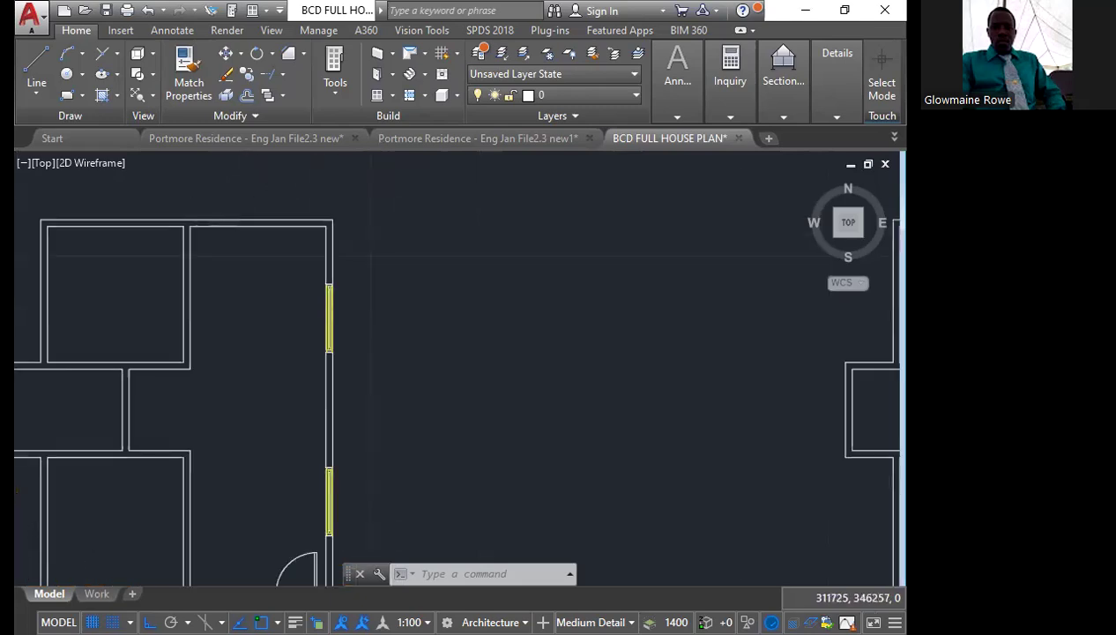
pyautogui.scroll(2, 160, 236)
pyautogui.scroll(-6, 208, 247)
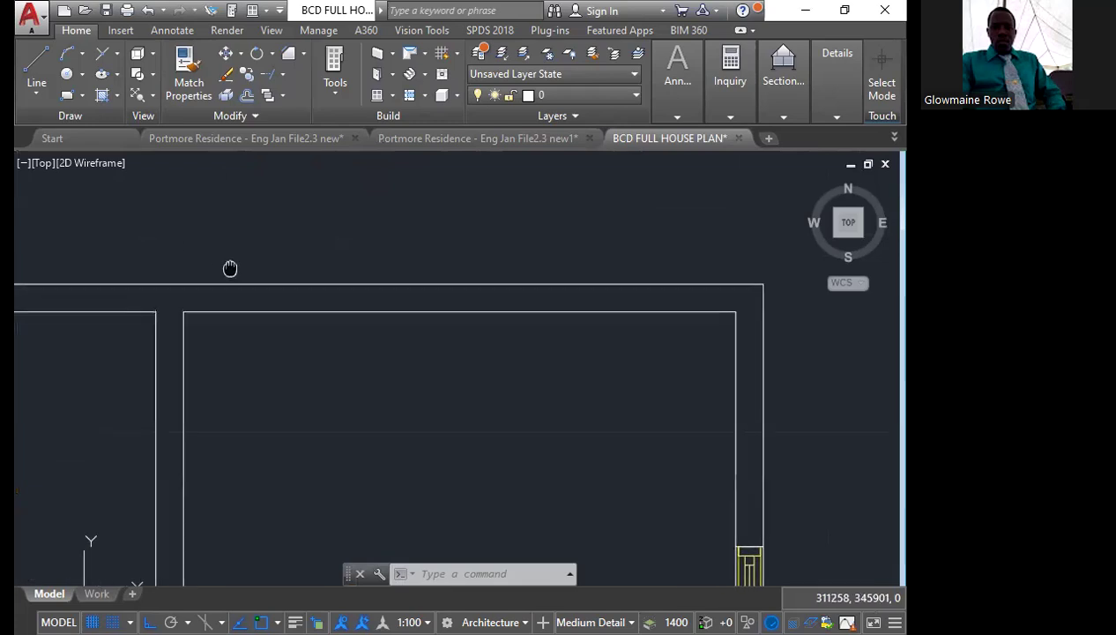
pyautogui.scroll(7, 279, 485)
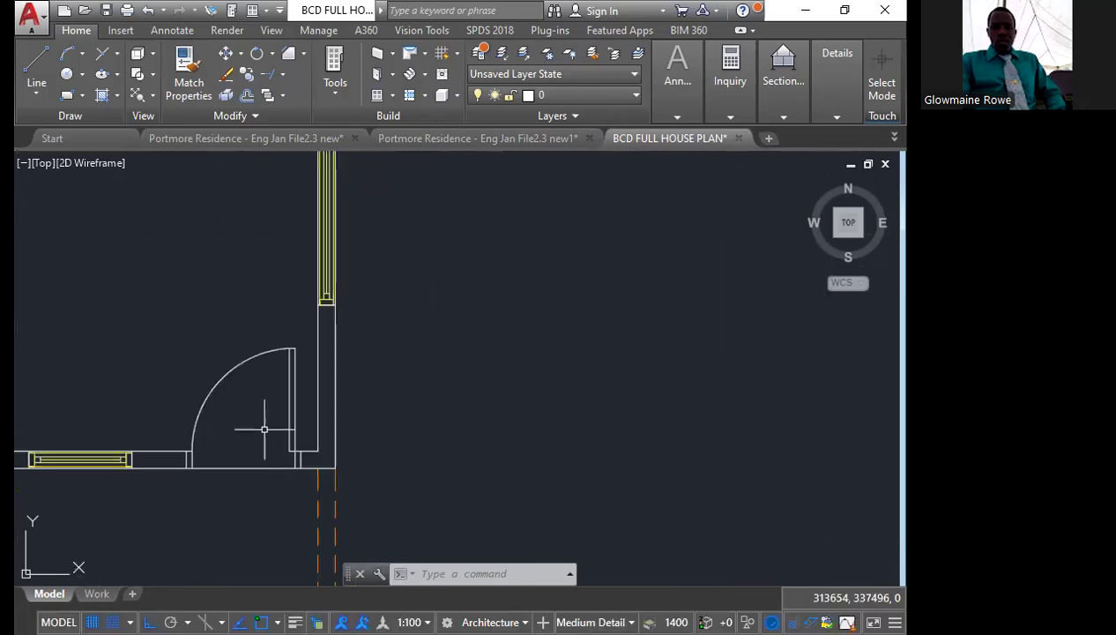
pyautogui.click(174, 296)
pyautogui.click(302, 502)
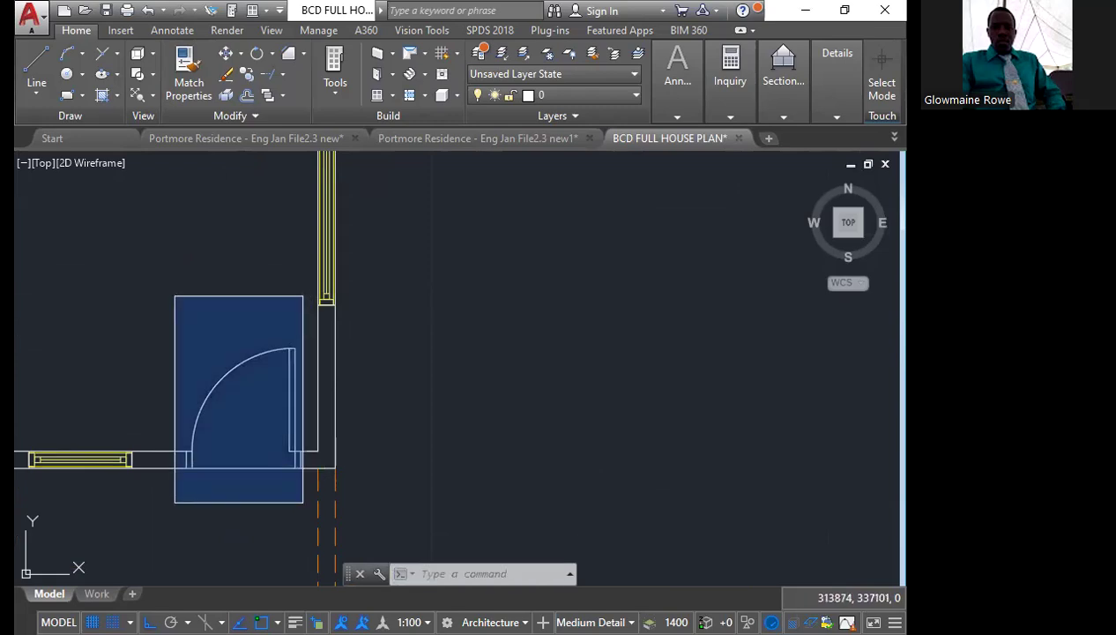
pyautogui.press('Delete')
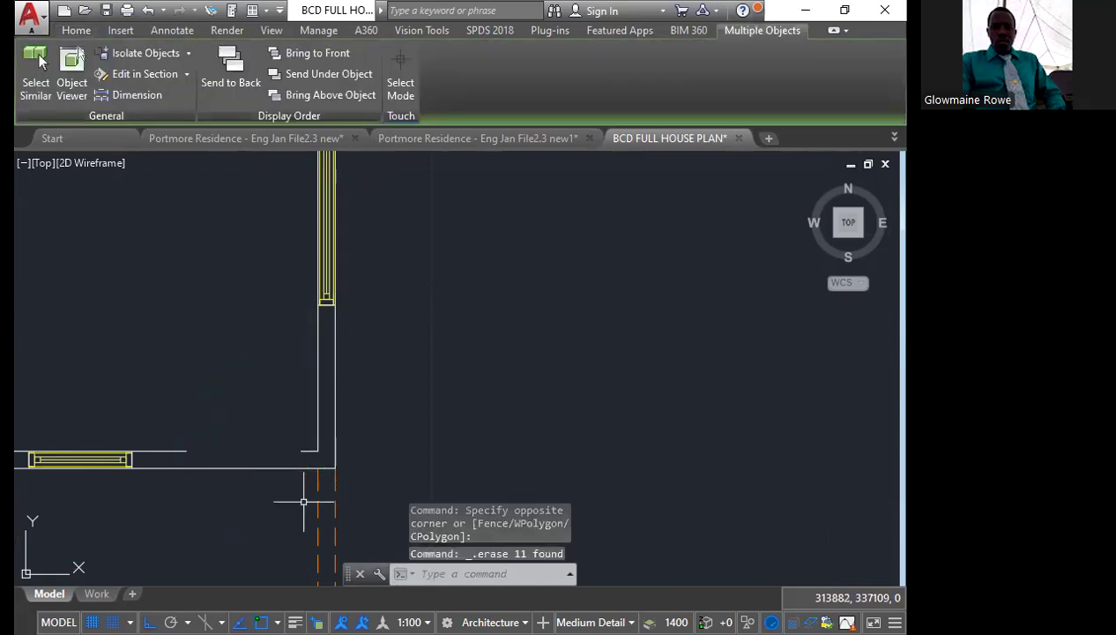
pyautogui.hotkey('ctrl', 'z')
# Erase the hand-drawn door leaf, swing arc and inner jamb lines, plus the leftover wall stub beside the right end of the opening
pyautogui.scroll(5, 292, 462)
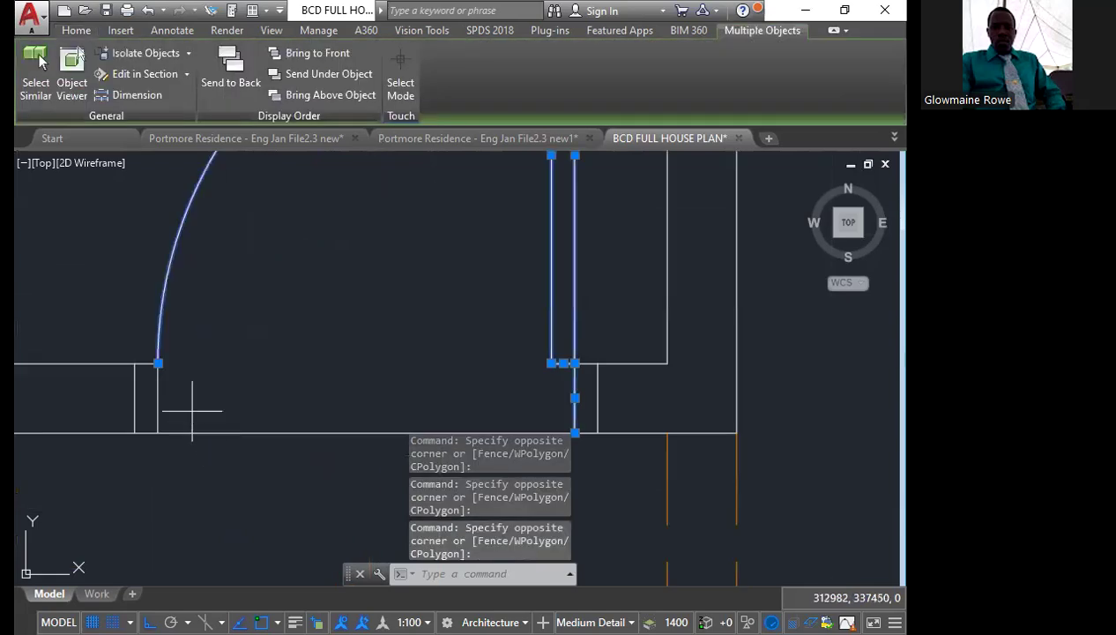
pyautogui.click(192, 410)
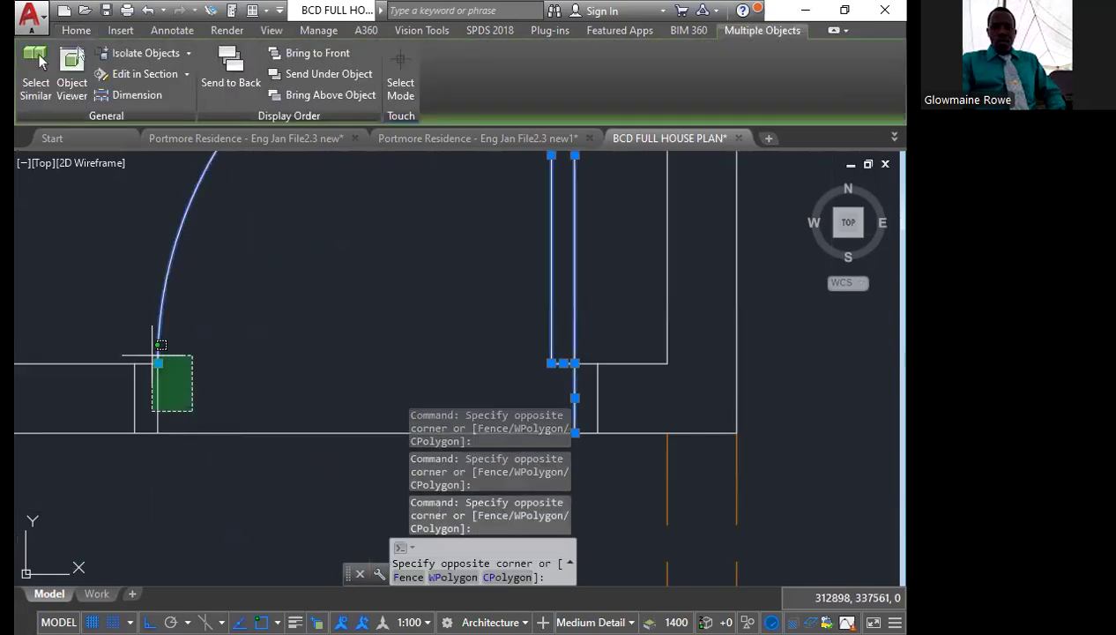
pyautogui.click(161, 360)
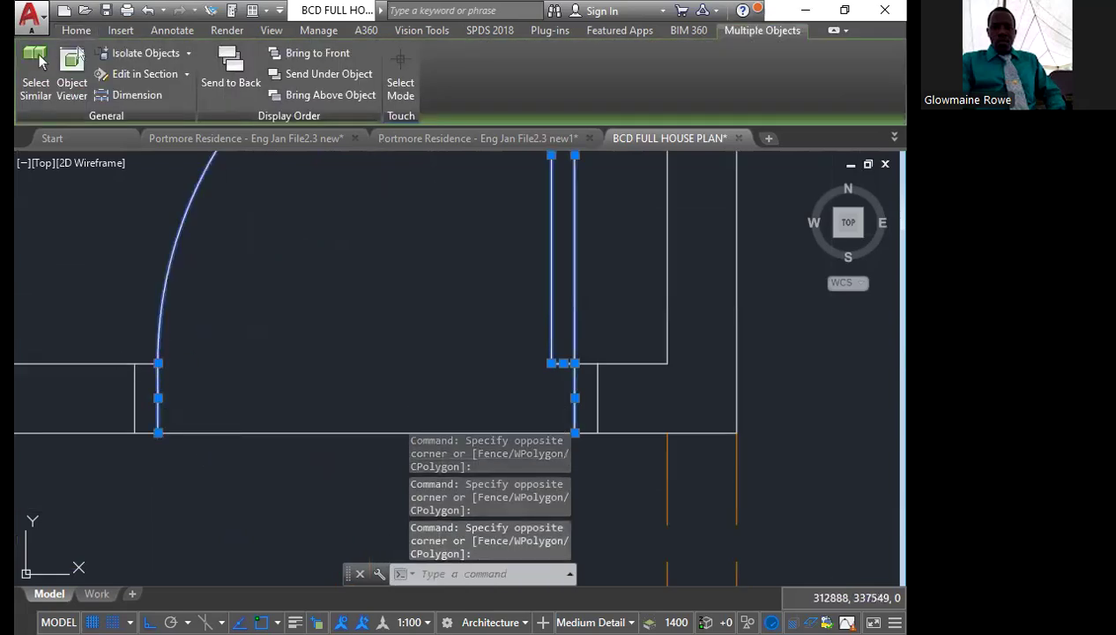
pyautogui.press('Delete')
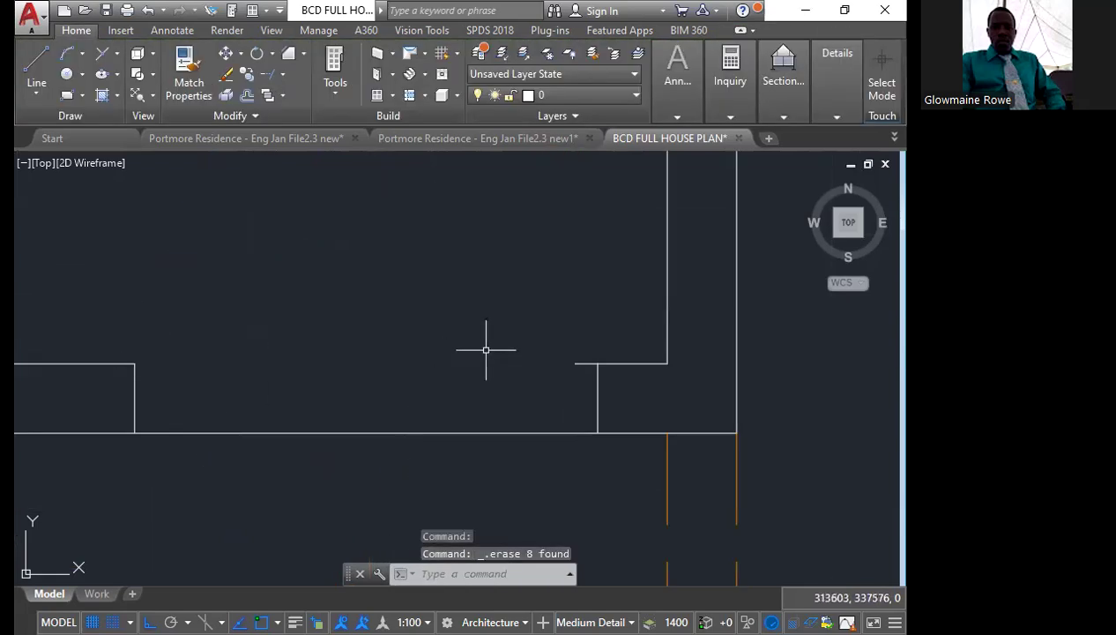
pyautogui.click(576, 387)
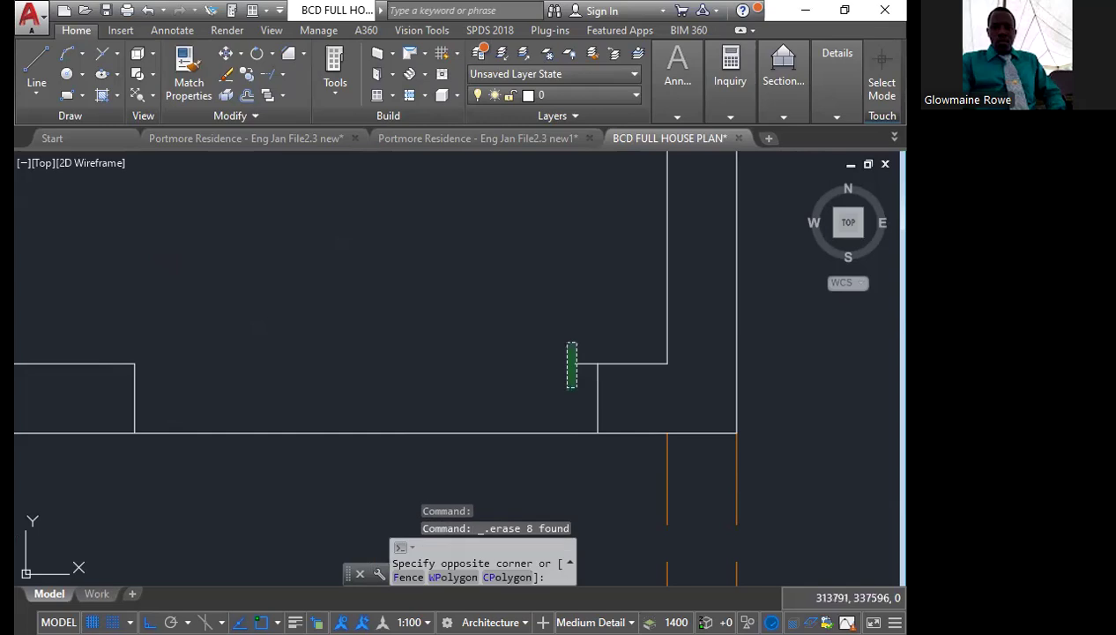
pyautogui.click(566, 343)
pyautogui.press('Delete')
# Start adding a Standard-style door with the Door command and set its width to 1000
pyautogui.write('door')
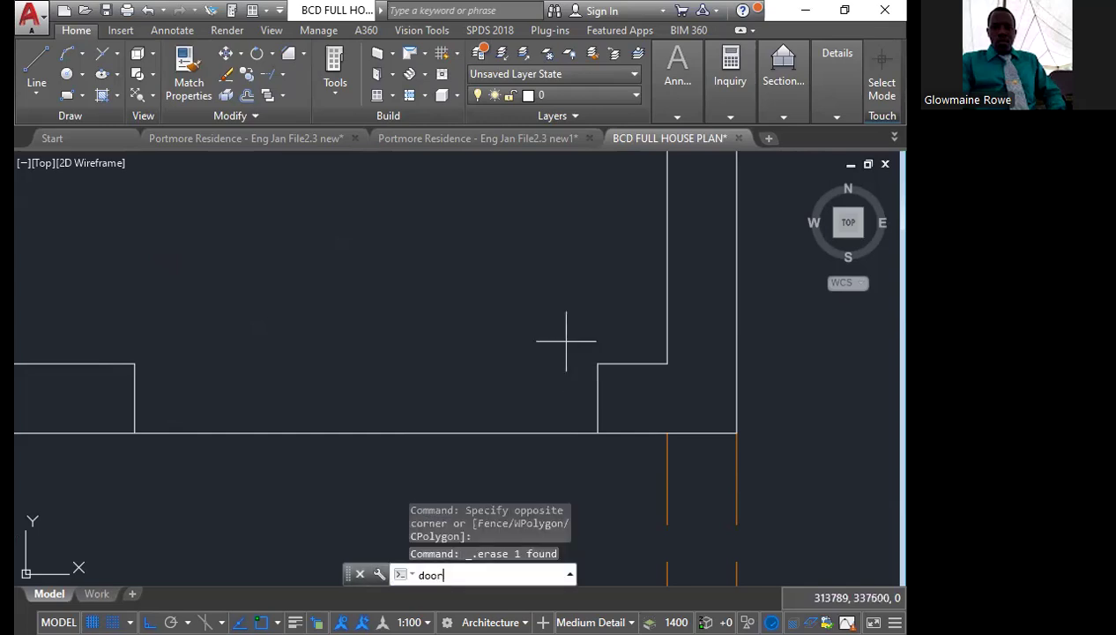
pyautogui.press('Return')
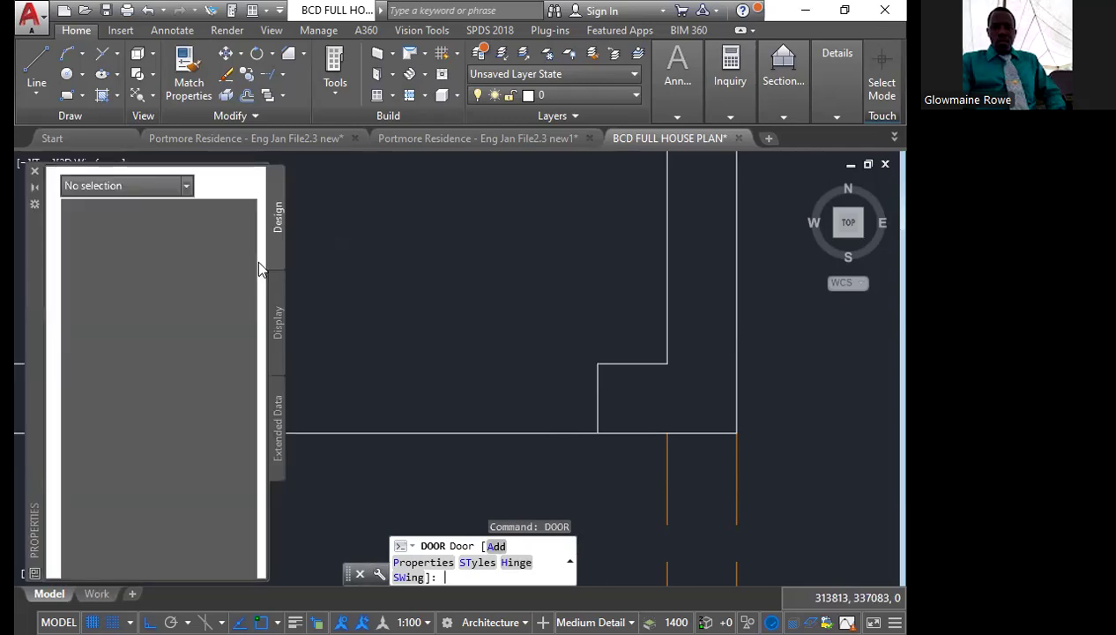
pyautogui.write('A')
pyautogui.press('Return')
pyautogui.click(207, 425)
pyautogui.write('1000')
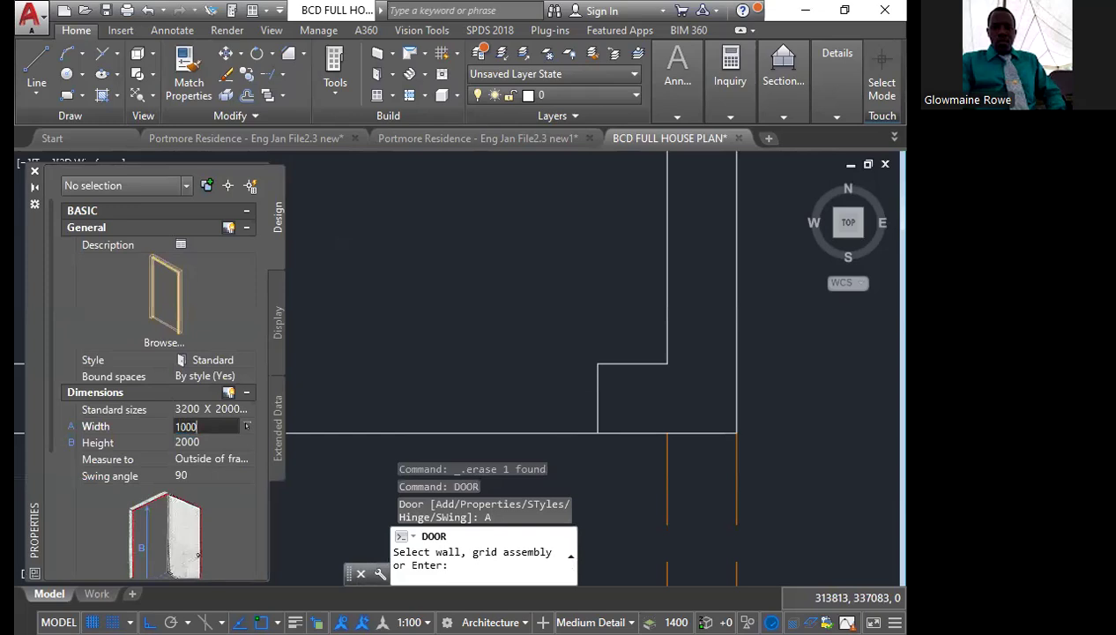
pyautogui.press('Tab')
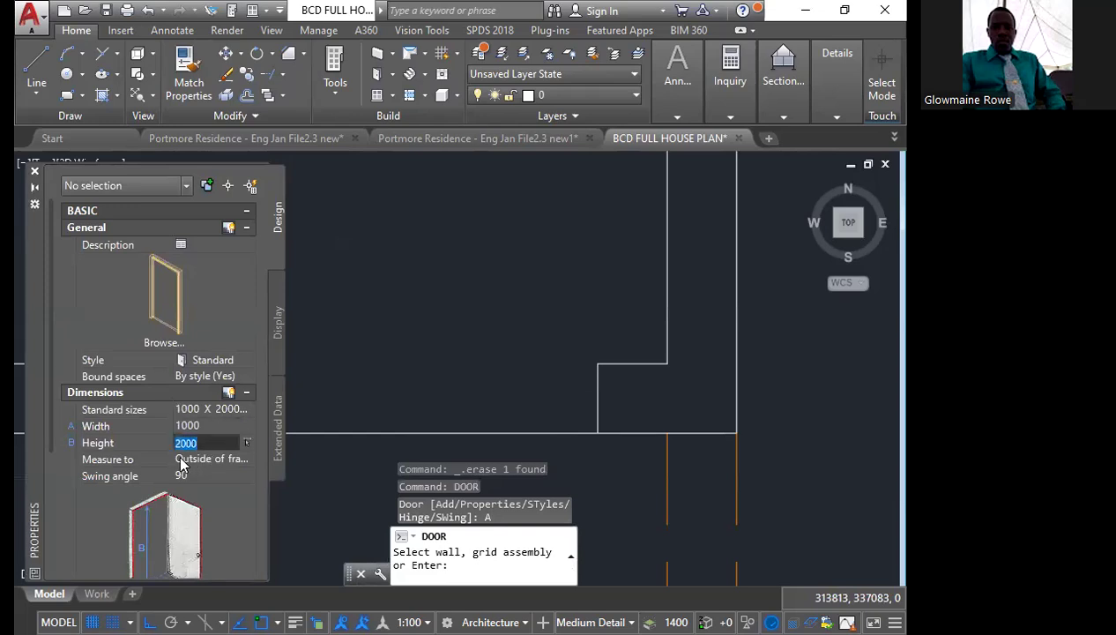
pyautogui.click(36, 172)
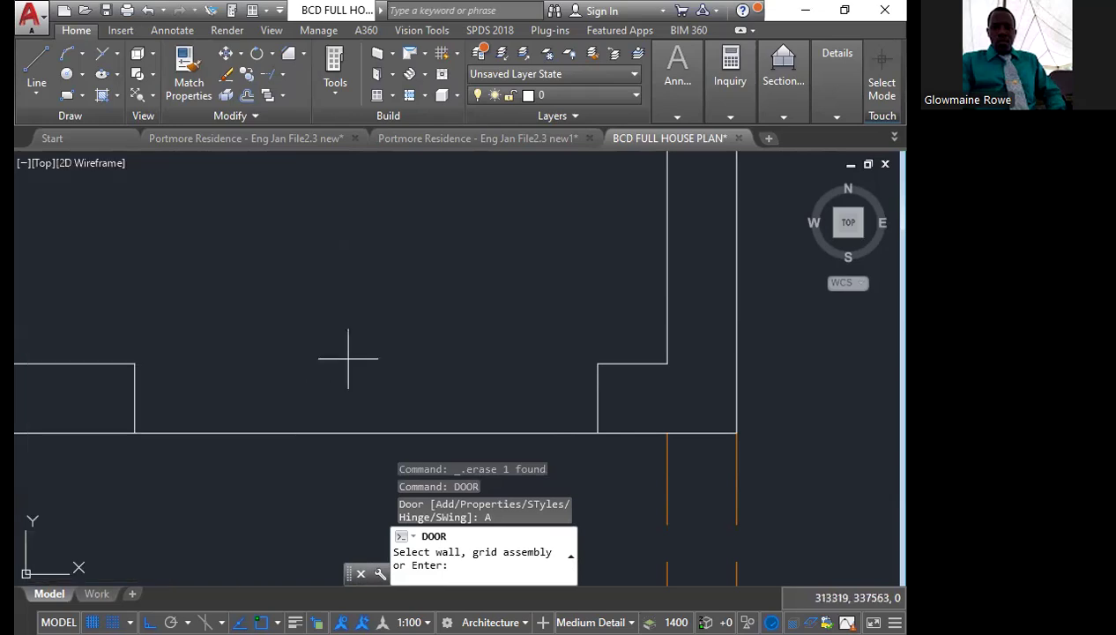
# Insert the door from the opening's left inner corner to its right inner corner, and erase the inserted door
pyautogui.press('Return')
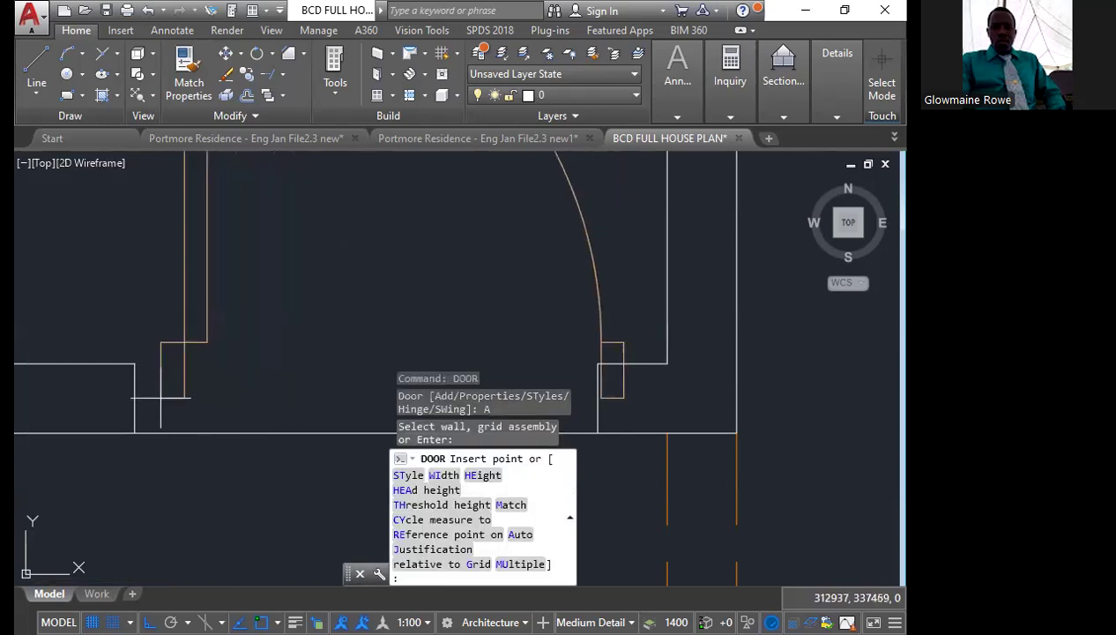
pyautogui.click(134, 363)
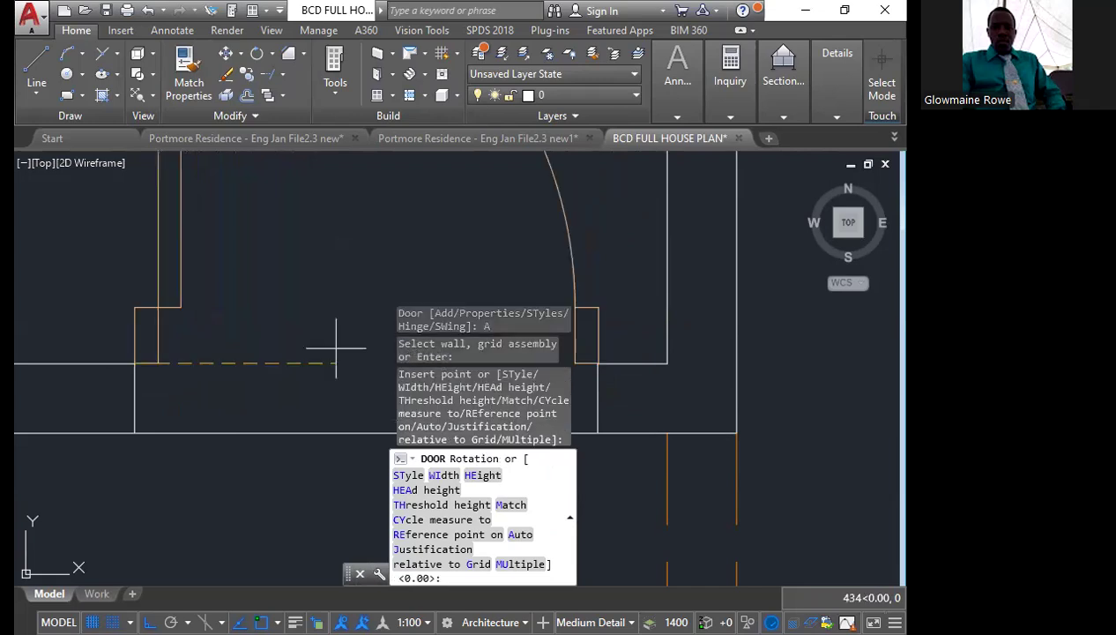
pyautogui.moveTo(326, 347); pyautogui.dragTo(226, 296, button='middle')
pyautogui.scroll(-4, 226, 297)
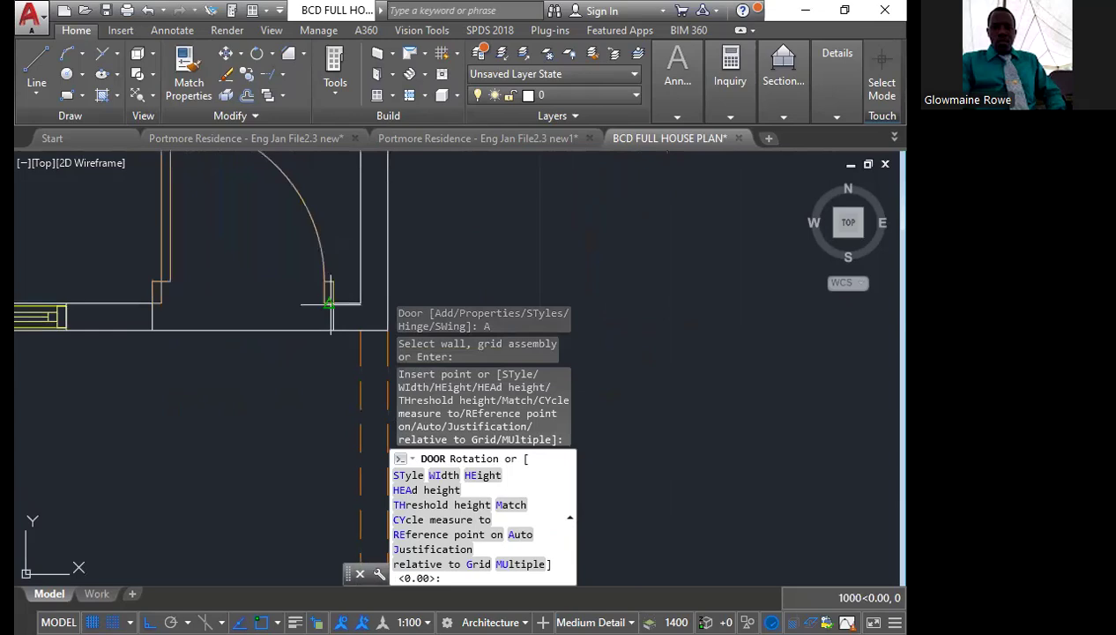
pyautogui.click(331, 304)
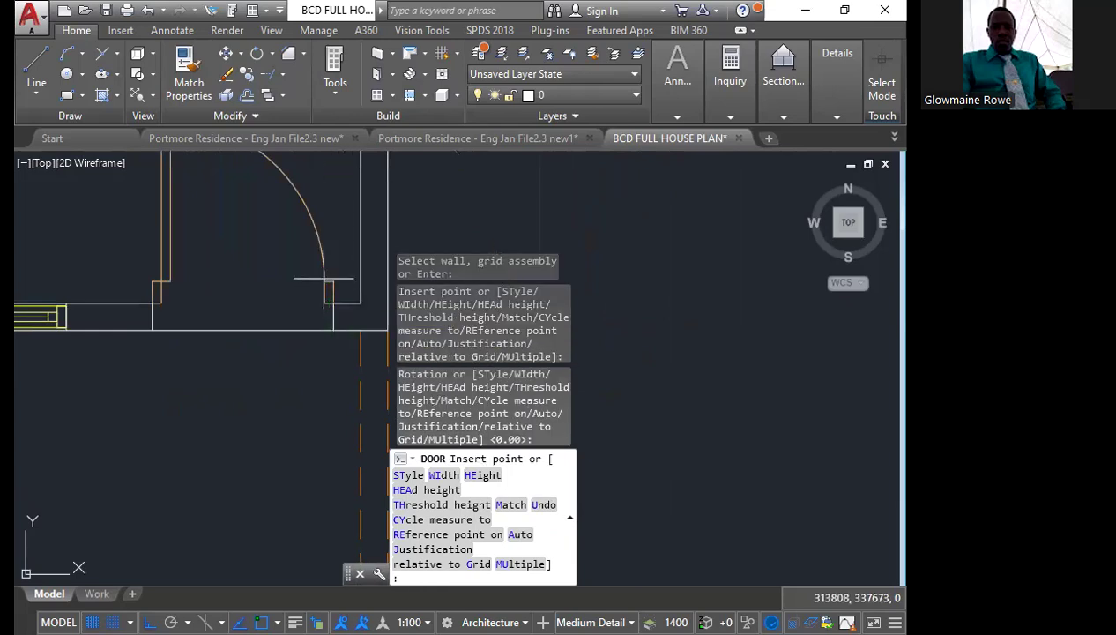
pyautogui.press('Escape')
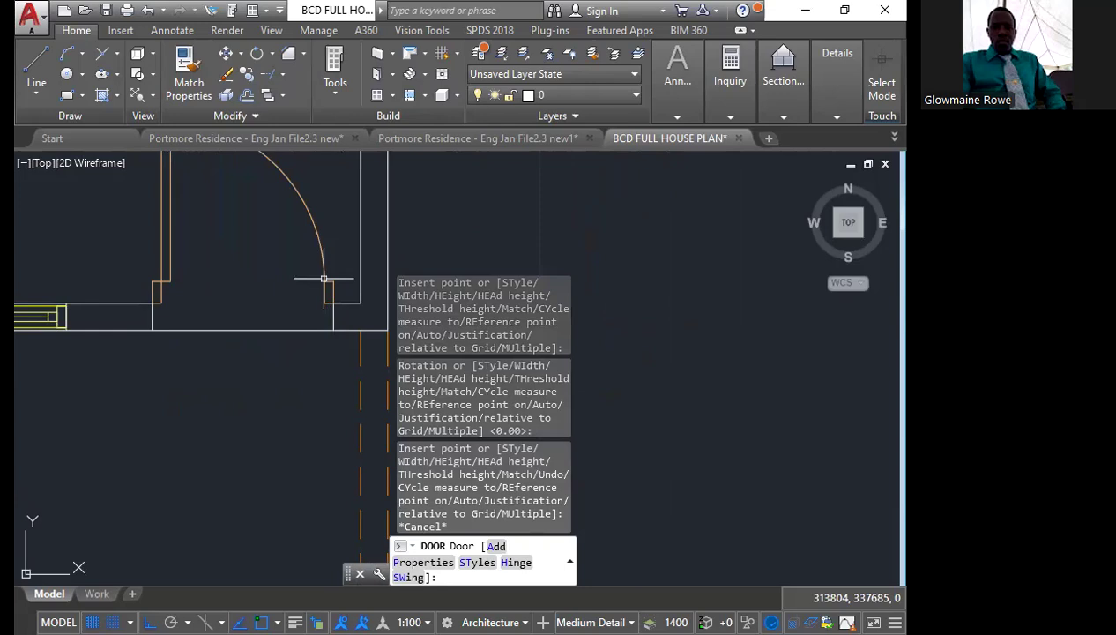
pyautogui.press('Escape')
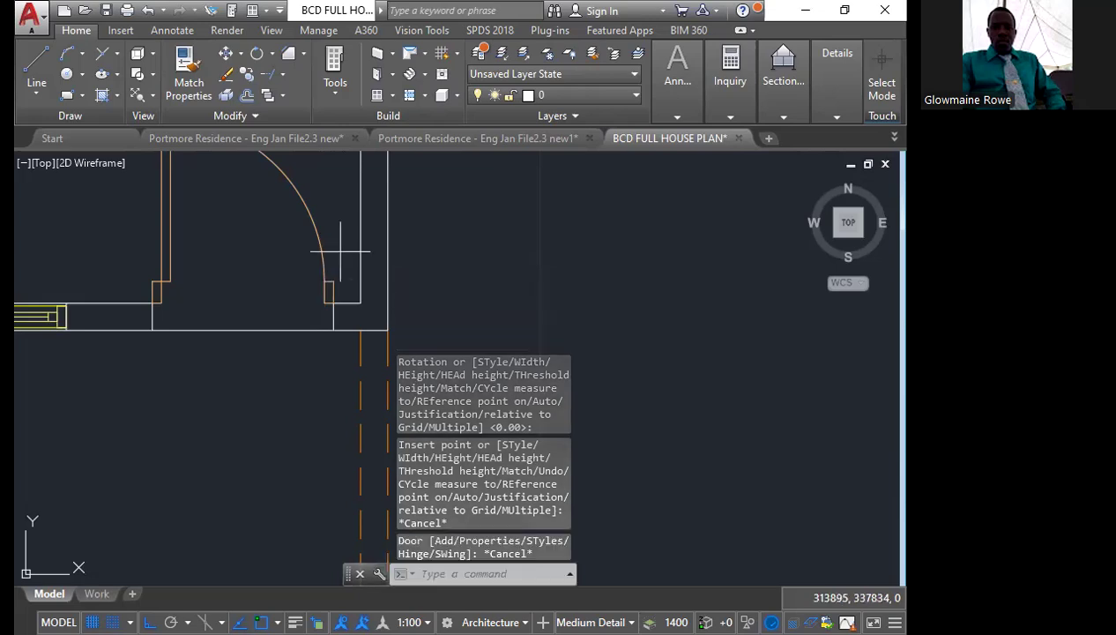
pyautogui.click(280, 221)
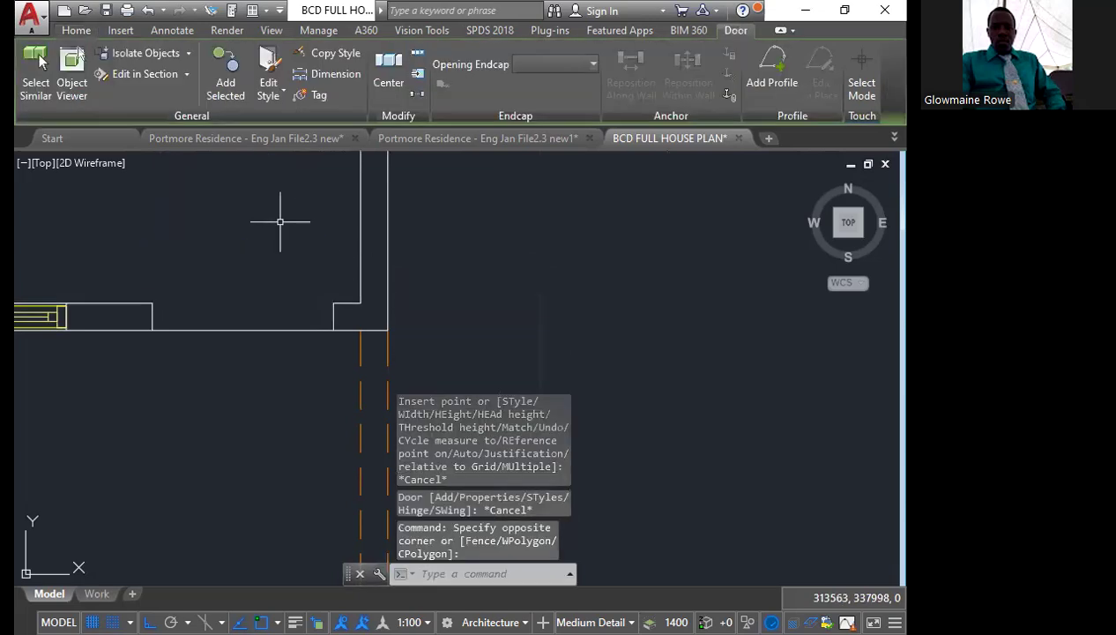
# Finish erasing the inserted front door and start adding another Standard door with the Door command, without selecting a wall
pyautogui.press('Delete')
pyautogui.scroll(-3, 281, 220)
pyautogui.scroll(2, 348, 375)
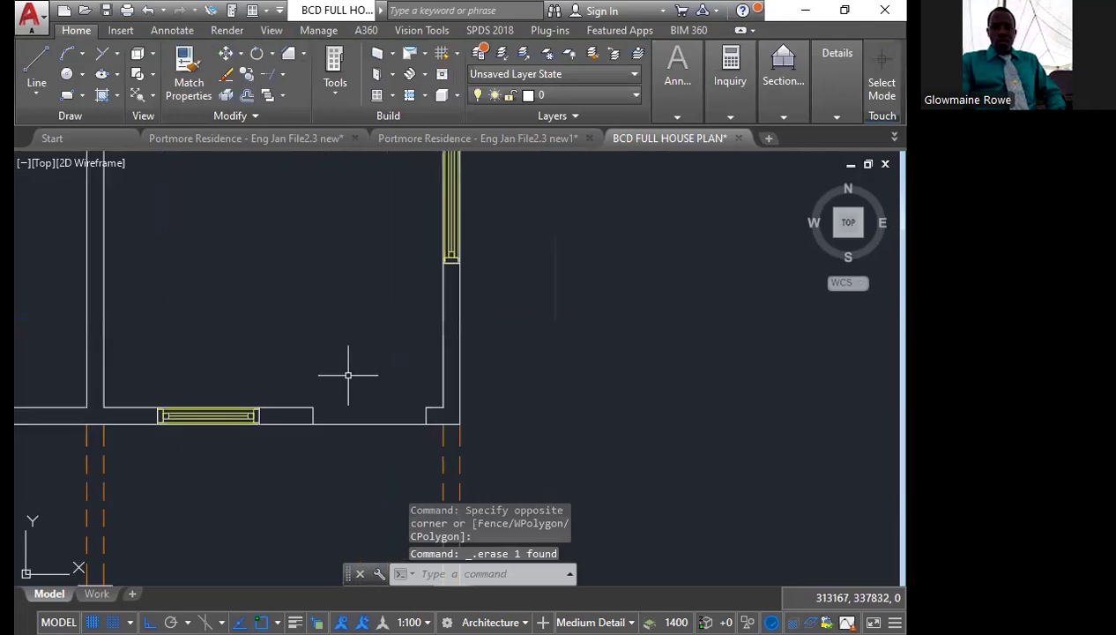
pyautogui.write('door')
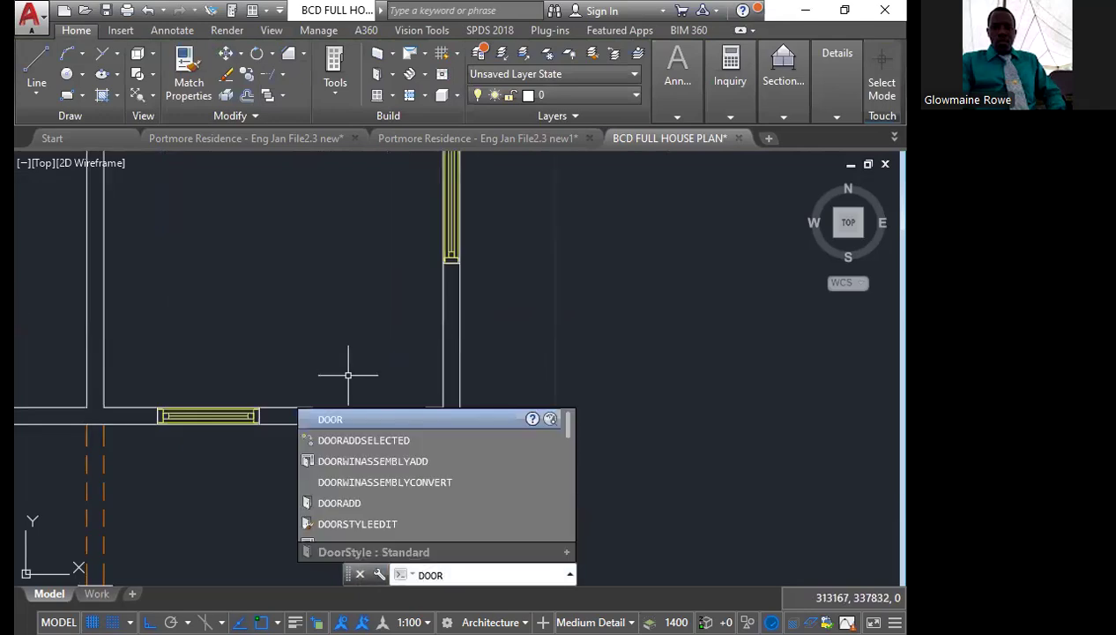
pyautogui.press('Return')
pyautogui.press('Return')
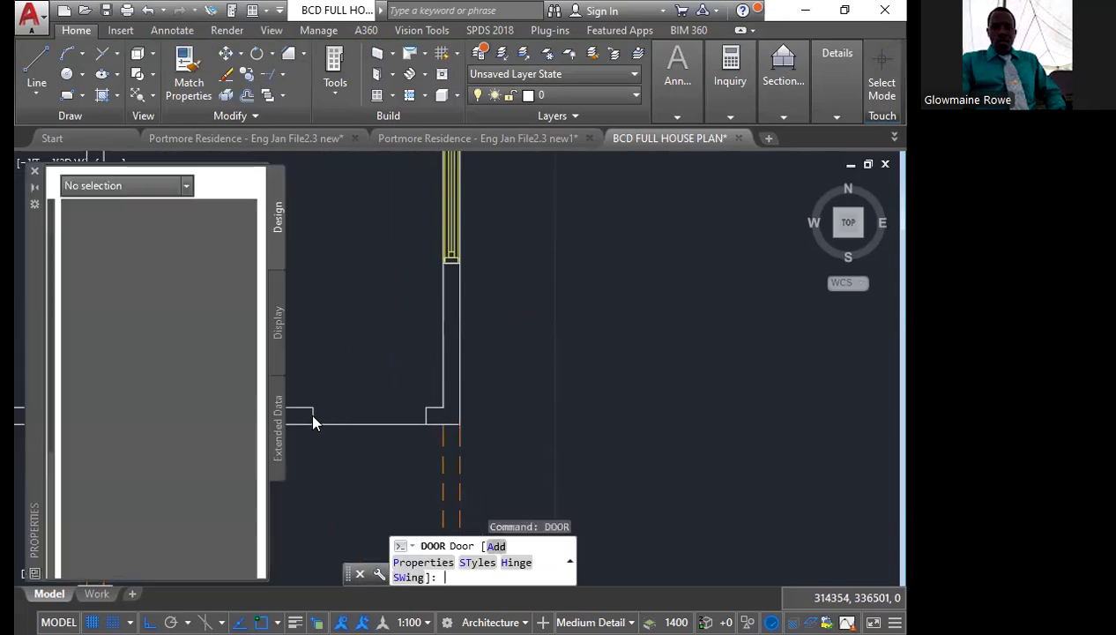
pyautogui.write('A')
pyautogui.press('Return')
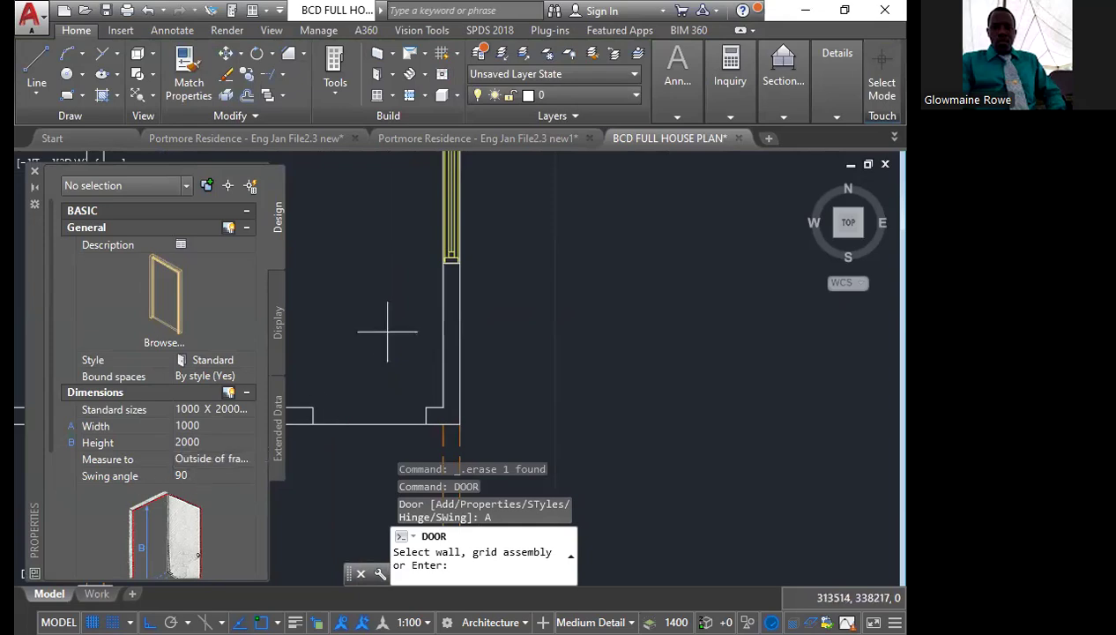
pyautogui.press('Return')
# Insert the door at the midpoint of the opening's left wall end, aligned horizontally across the opening, and end the Door command
pyautogui.scroll(-4, 387, 331)
pyautogui.scroll(6, 344, 366)
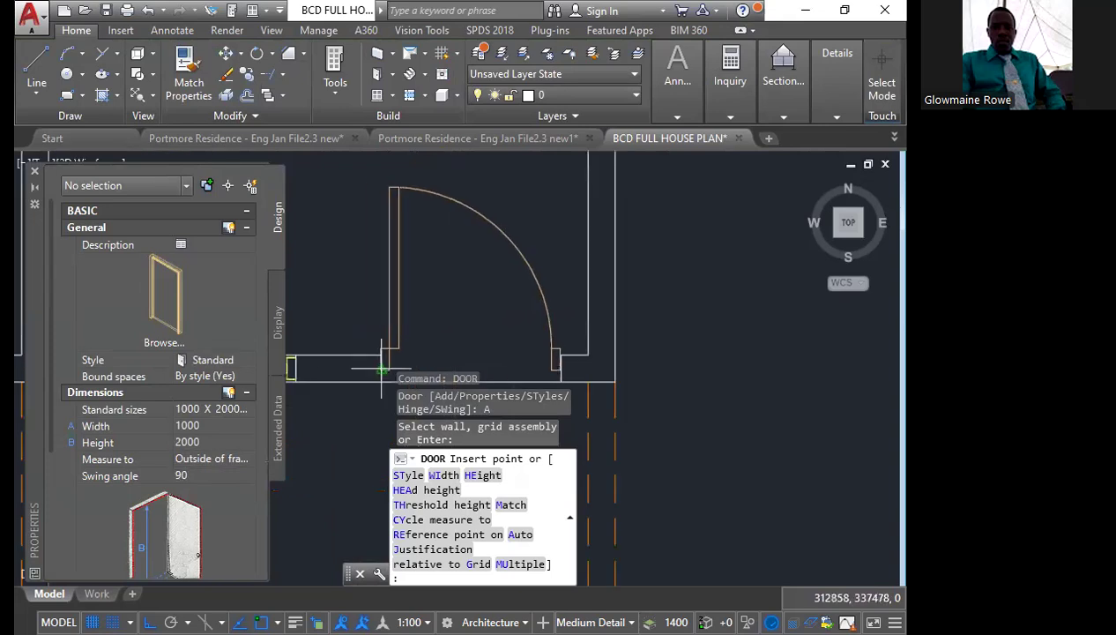
pyautogui.scroll(2, 380, 368)
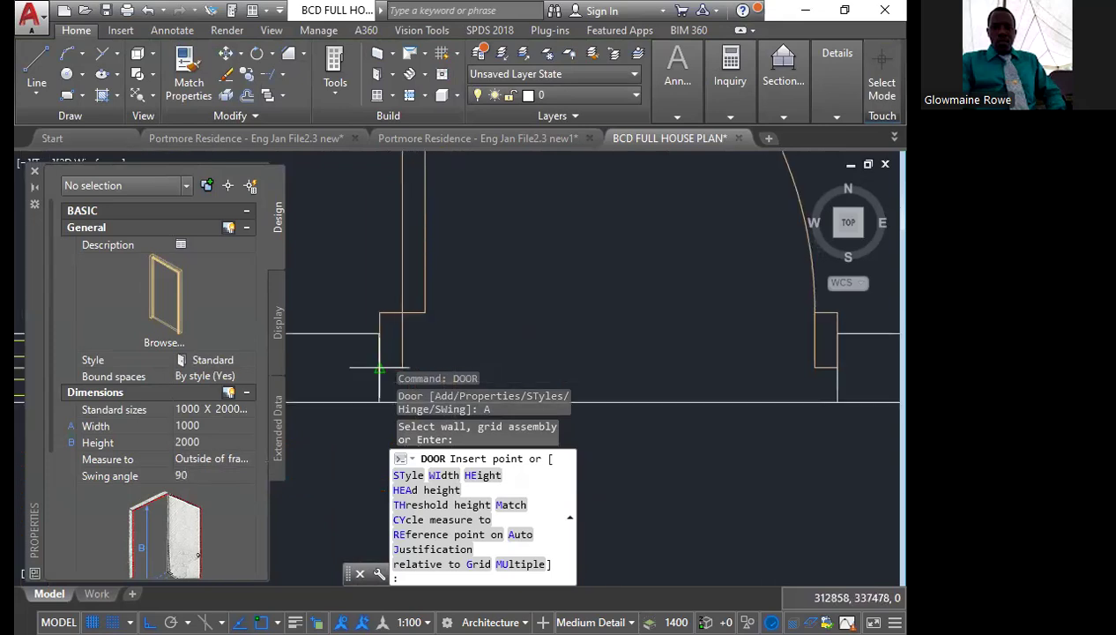
pyautogui.click(383, 363)
pyautogui.moveTo(382, 363); pyautogui.dragTo(300, 287, button='middle')
pyautogui.scroll(-3, 298, 286)
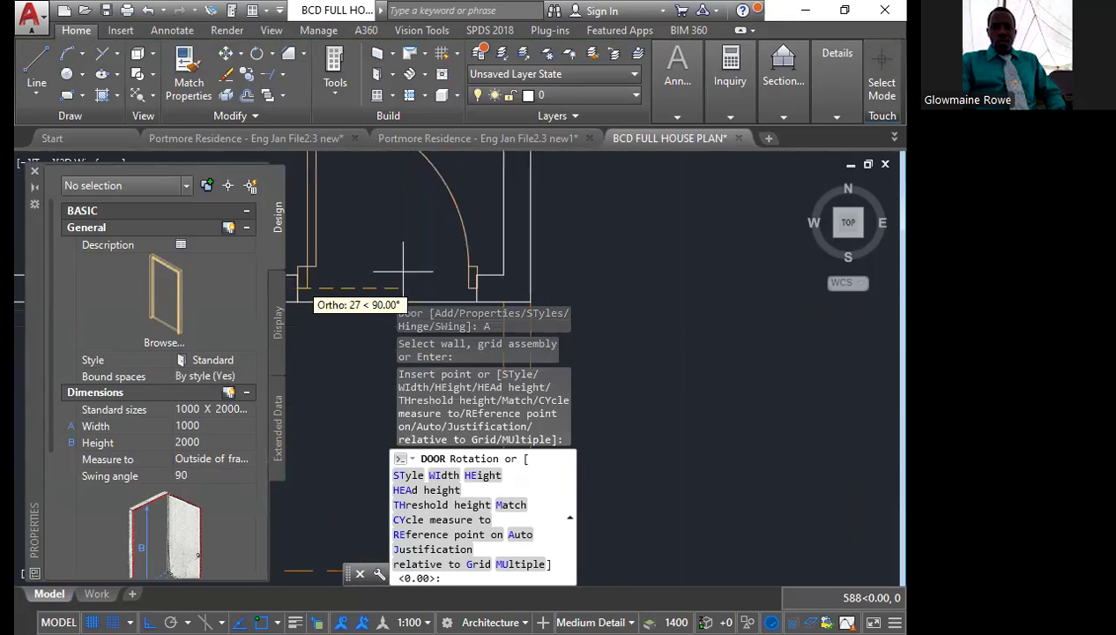
pyautogui.click(528, 264)
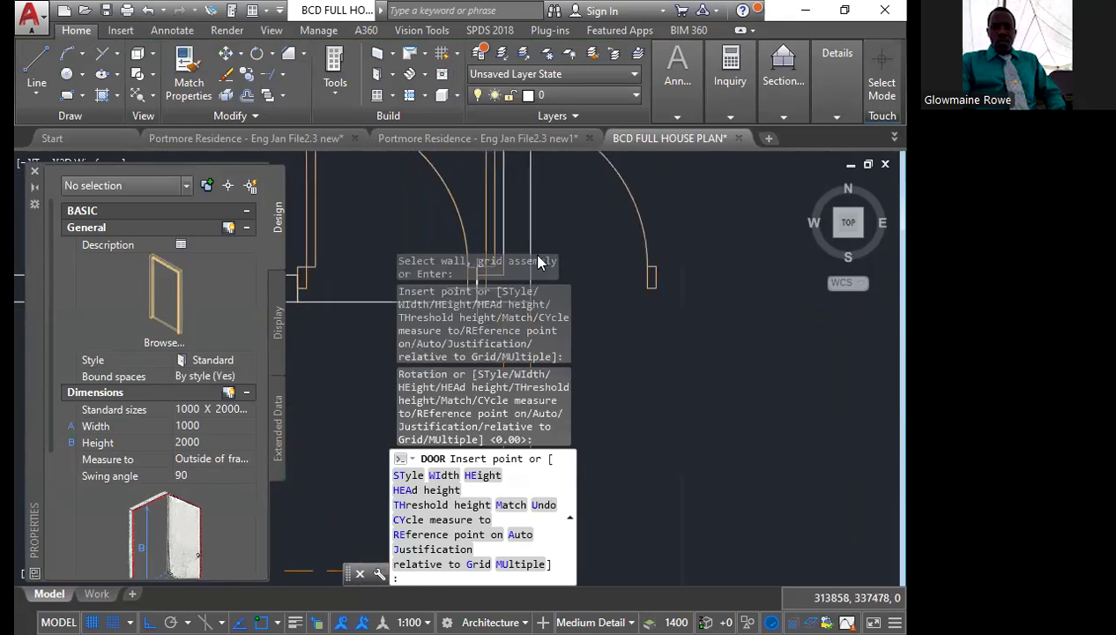
pyautogui.press('Escape')
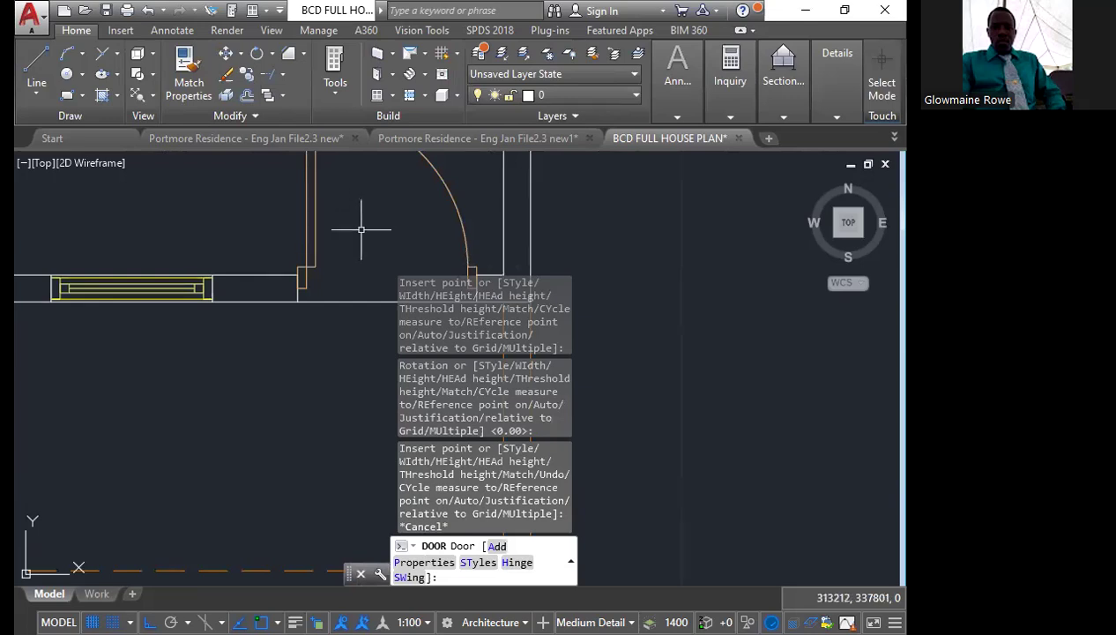
pyautogui.press('Escape')
# Flip the front door's hinge so the leaf hangs from the right side of the opening
pyautogui.moveTo(362, 238); pyautogui.dragTo(317, 374, button='middle')
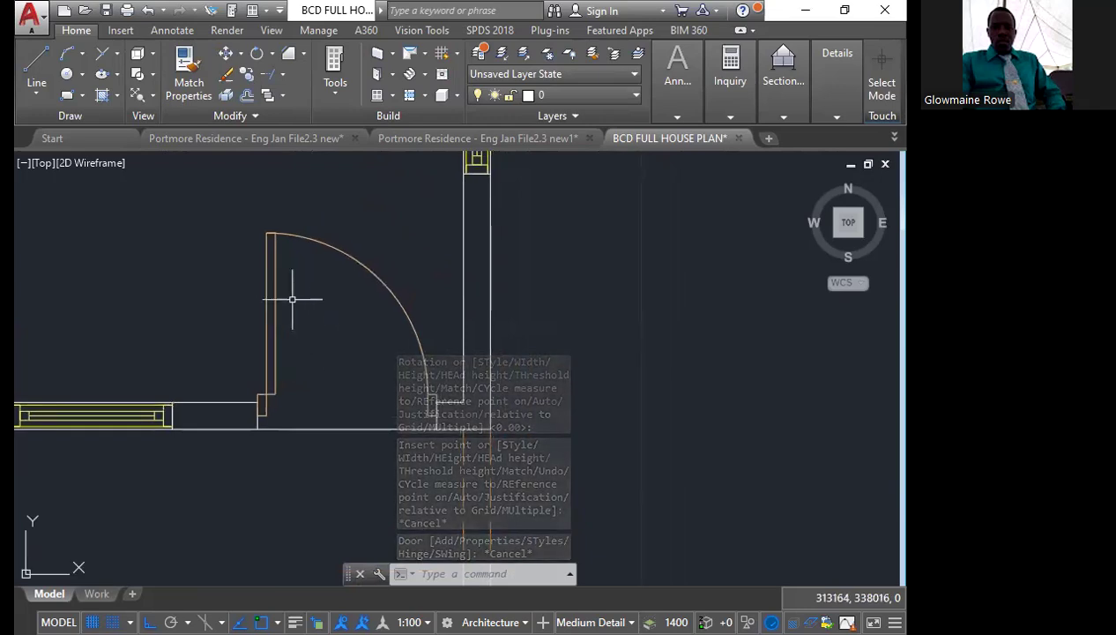
pyautogui.click(256, 350)
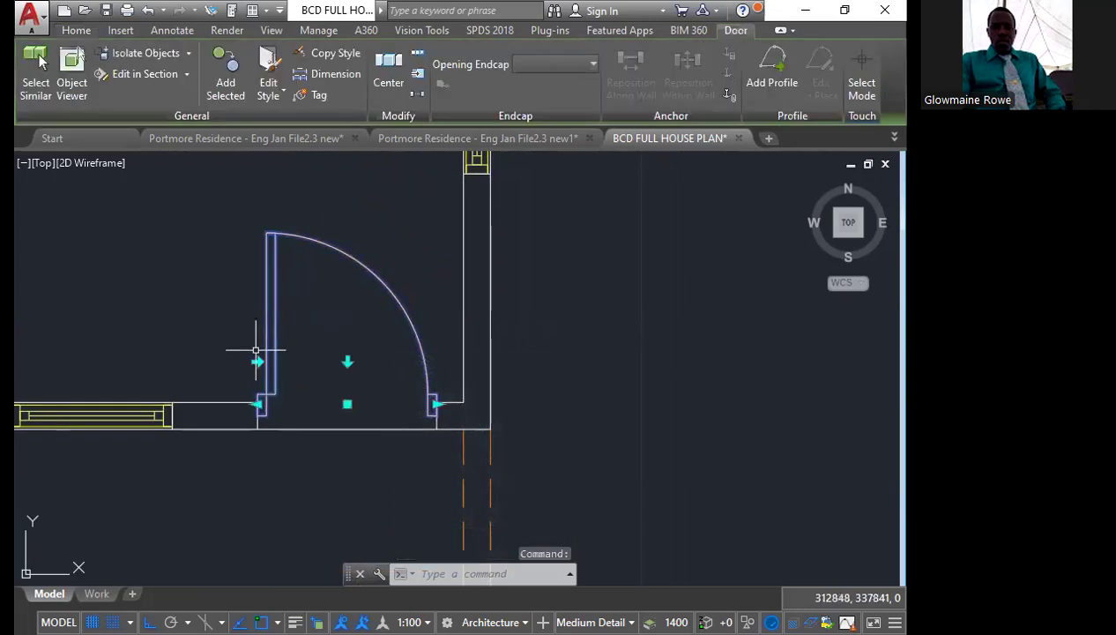
pyautogui.click(258, 361)
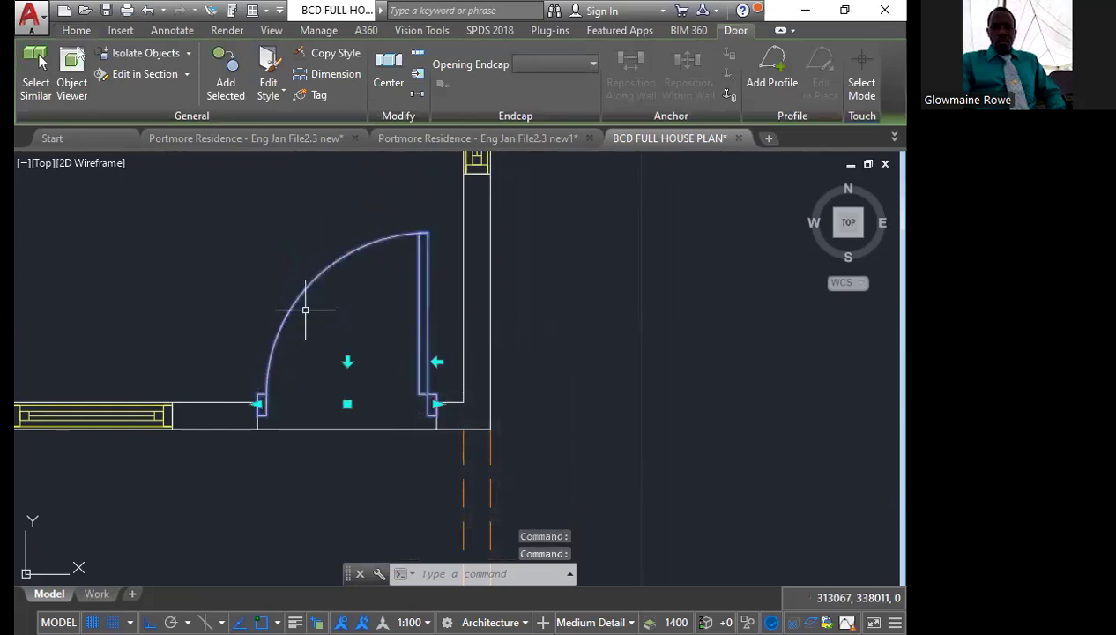
# Move the front door from the midpoint of its right frame edge to the midpoint of the opening's right wall end
pyautogui.scroll(2, 427, 413)
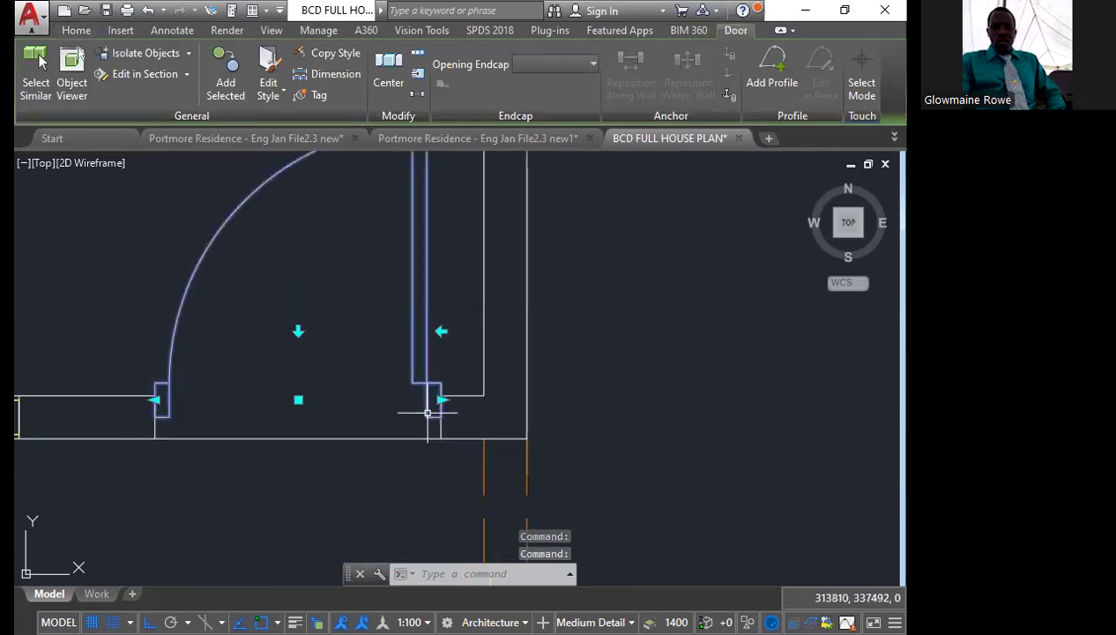
pyautogui.press('Escape')
pyautogui.write('m')
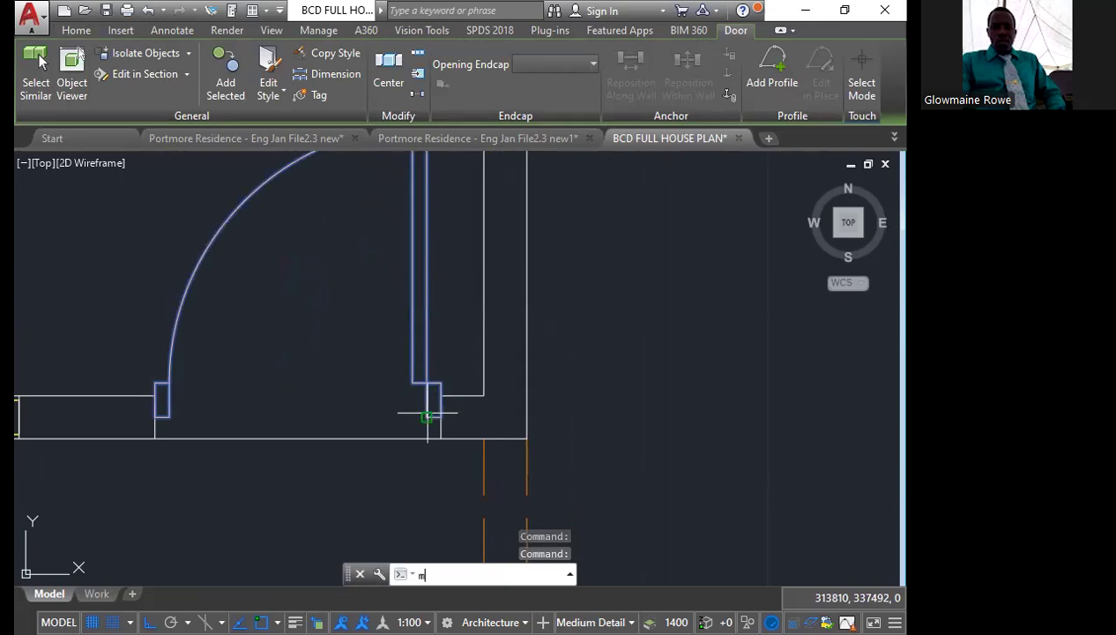
pyautogui.press('Return')
pyautogui.scroll(1, 428, 414)
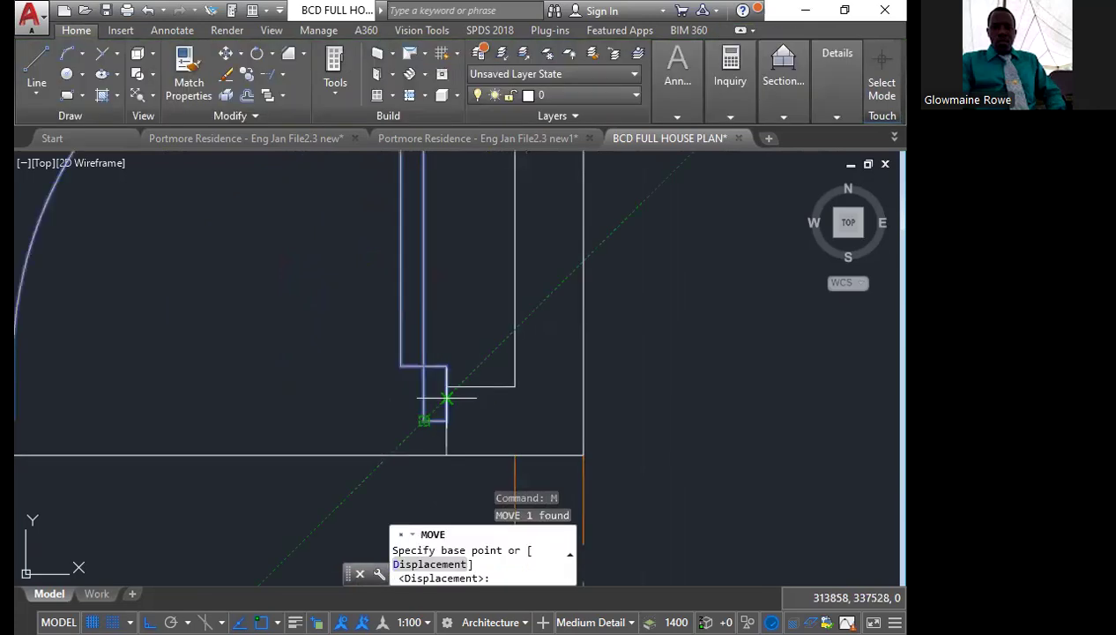
pyautogui.scroll(2, 449, 380)
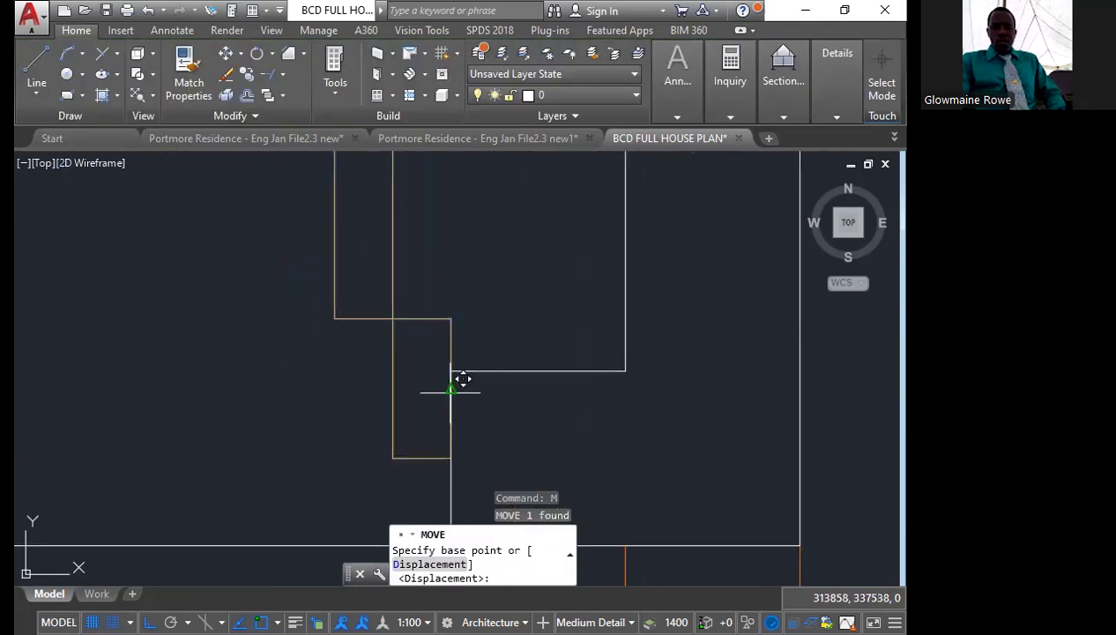
pyautogui.click(450, 388)
pyautogui.moveTo(451, 398); pyautogui.dragTo(377, 330, button='middle')
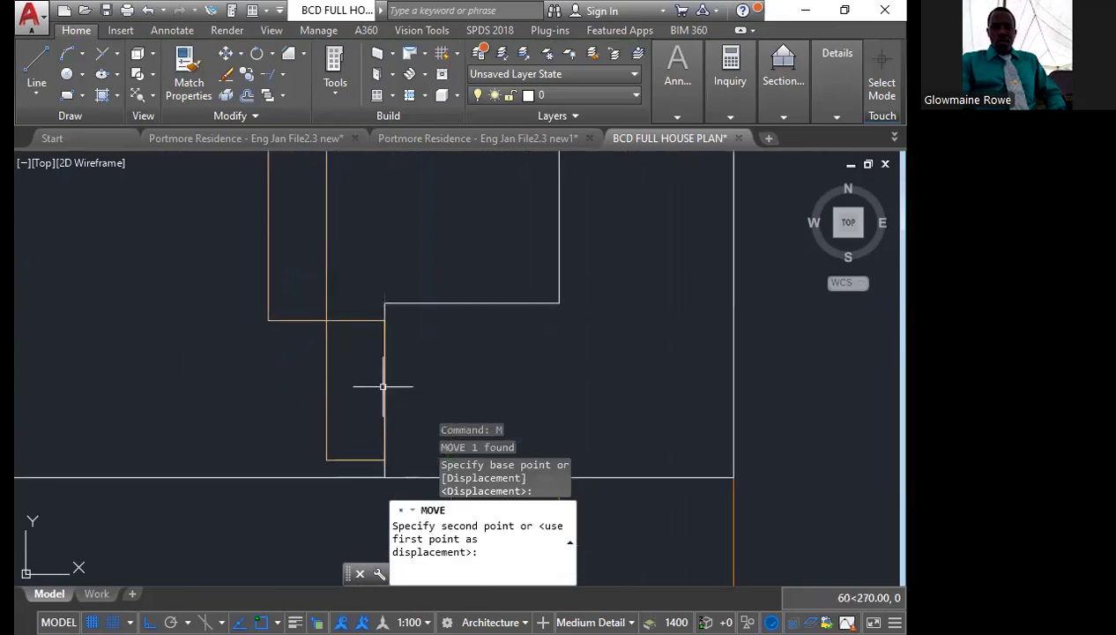
pyautogui.scroll(-10, 443, 359)
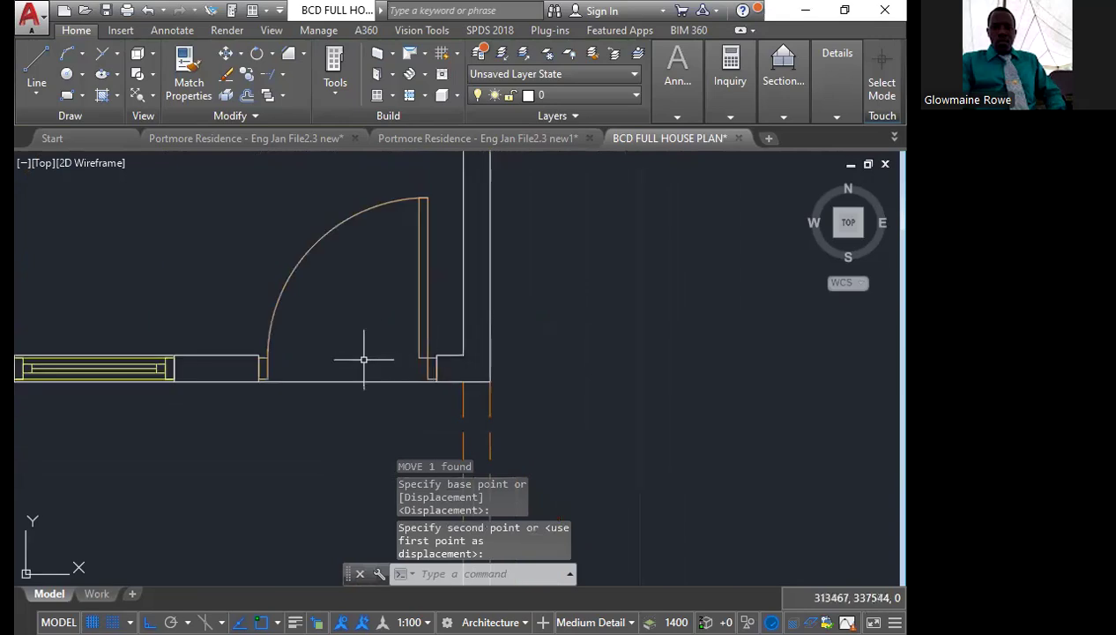
pyautogui.scroll(-6, 356, 330)
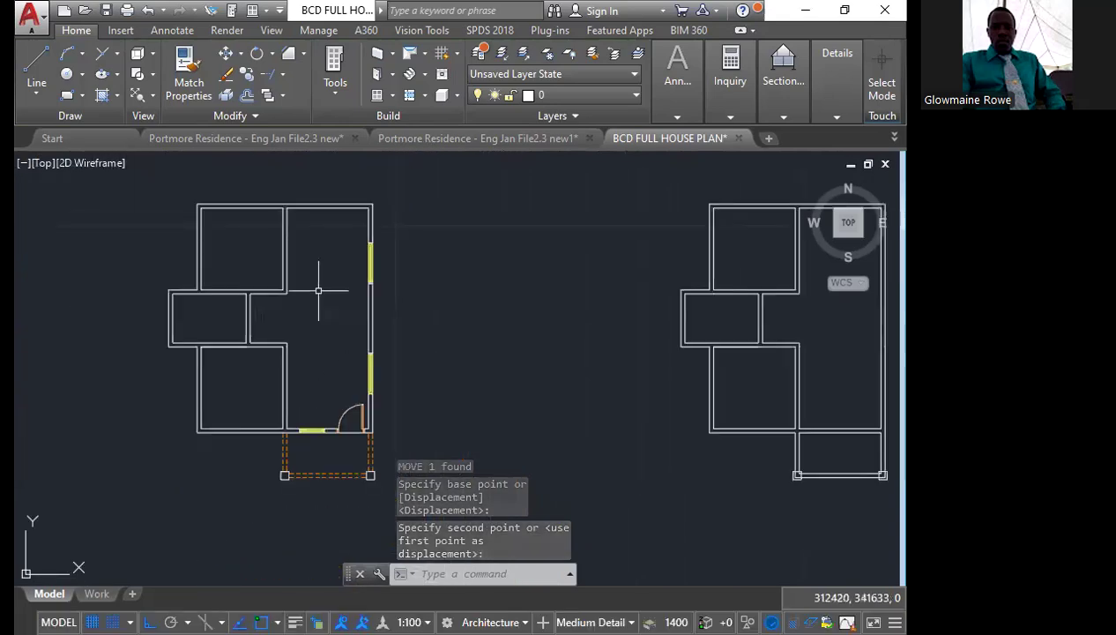
# Draw a 150-long vertical line across the upper wall, starting at the large right-hand room's upper left inner corner
pyautogui.scroll(8, 310, 196)
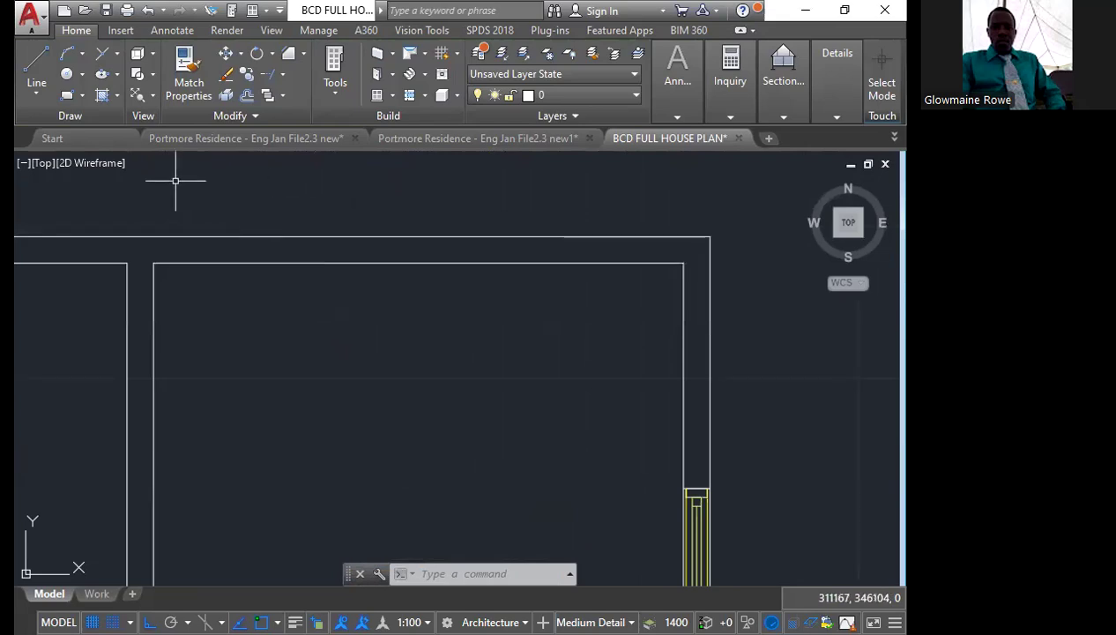
pyautogui.moveTo(177, 199)
pyautogui.mouseDown(button='middle')
pyautogui.moveTo(207, 227)
pyautogui.moveTo(231, 212)
pyautogui.mouseUp(button='middle')
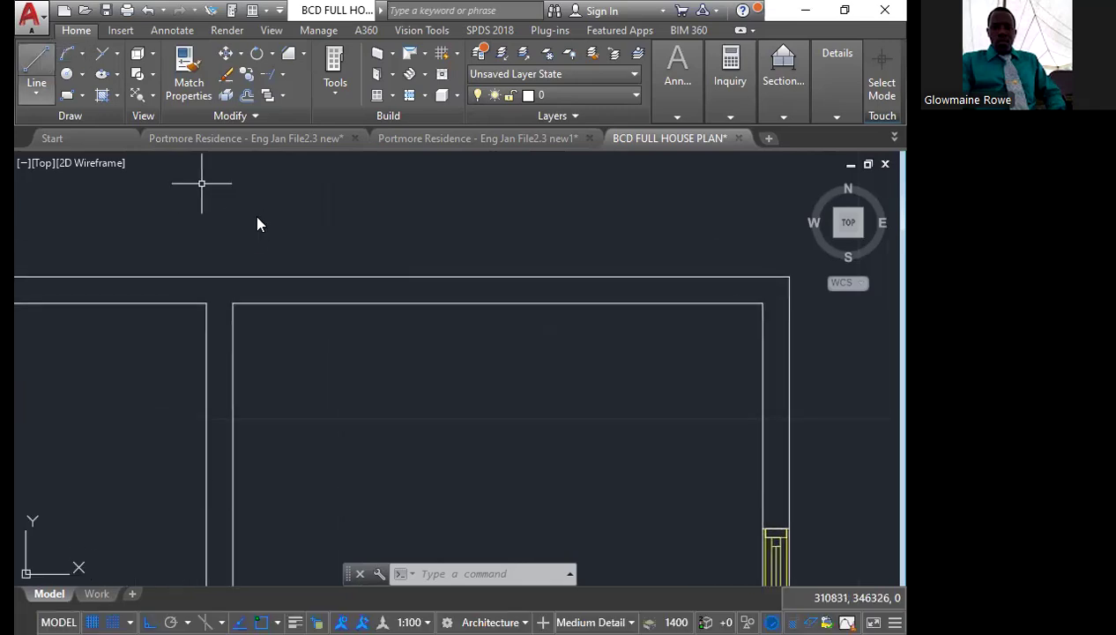
pyautogui.click(36, 71)
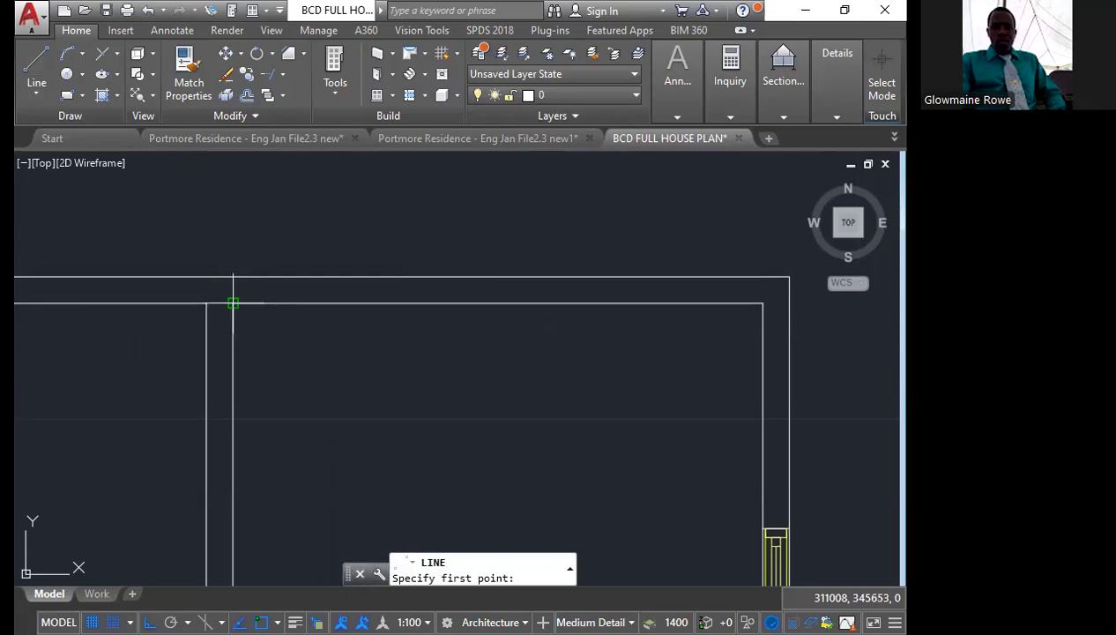
pyautogui.click(233, 302)
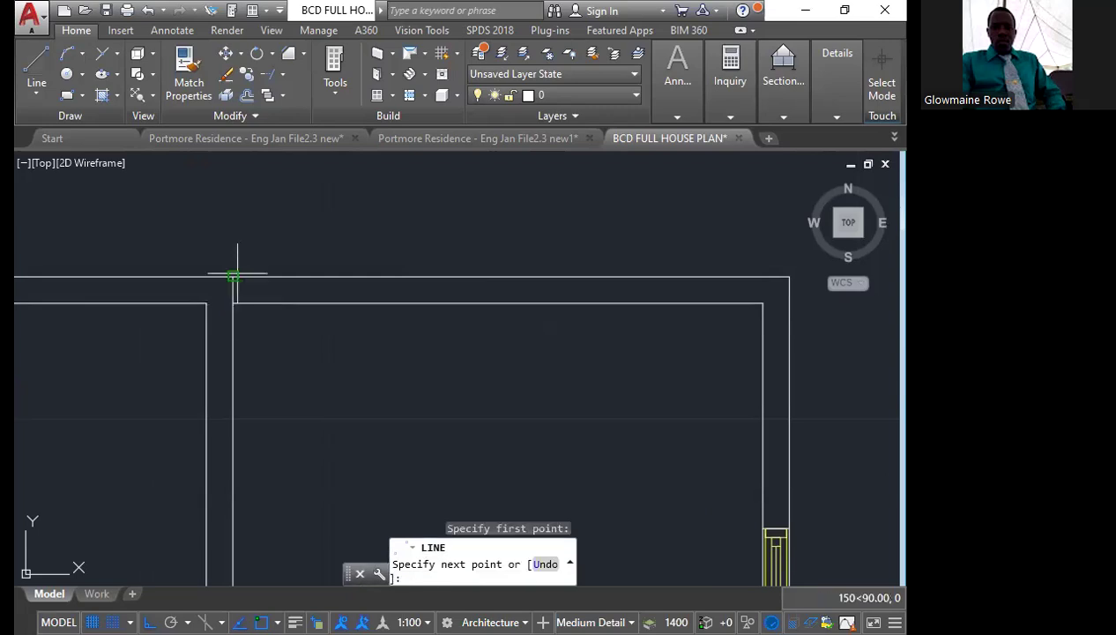
pyautogui.press('Escape')
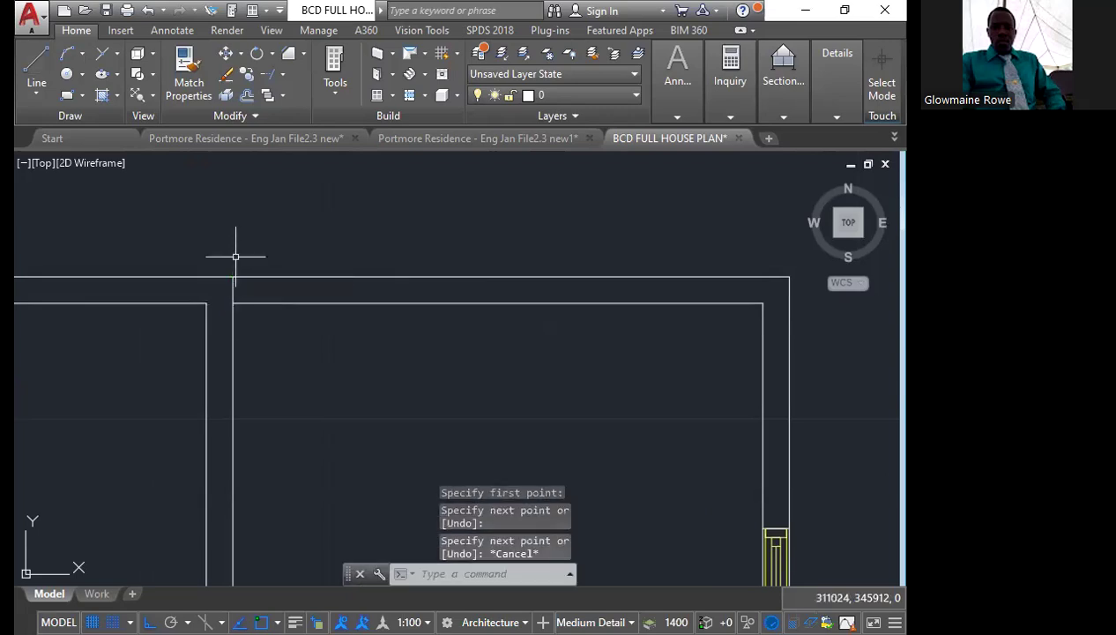
# Move the short line across the upper wall 150 to the right
pyautogui.scroll(4, 236, 255)
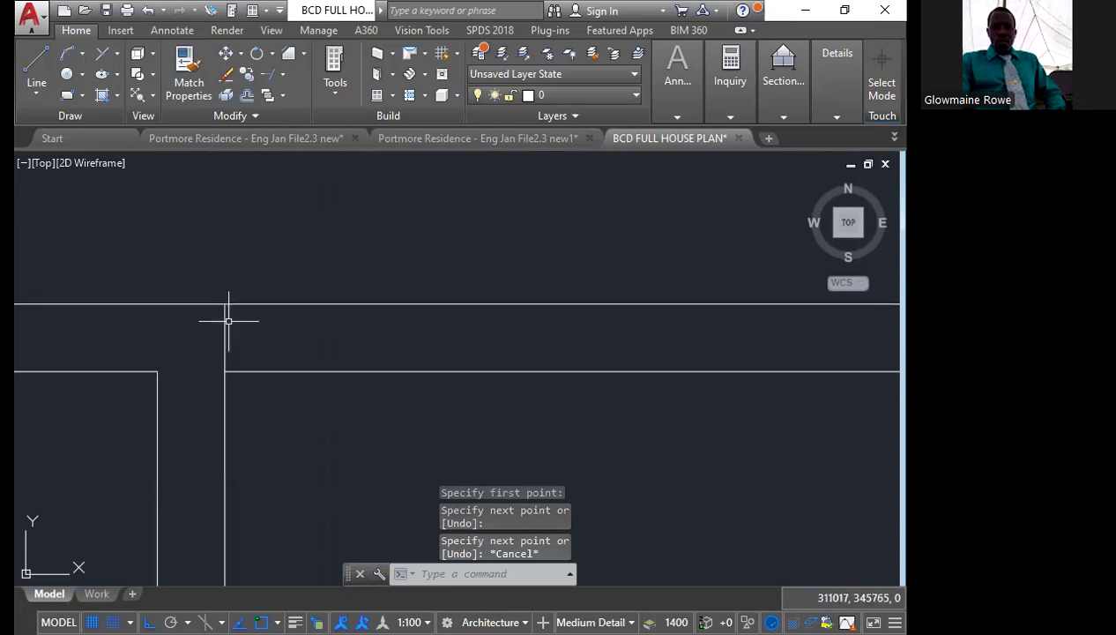
pyautogui.click(223, 326)
pyautogui.click(225, 54)
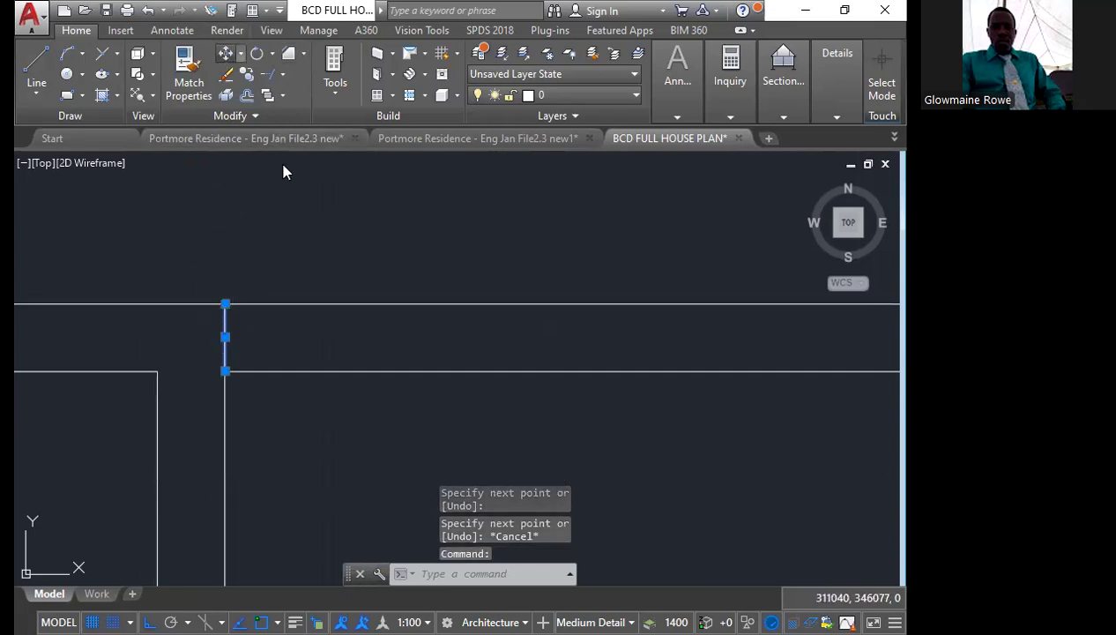
pyautogui.click(255, 238)
pyautogui.write('150')
pyautogui.press('Escape')
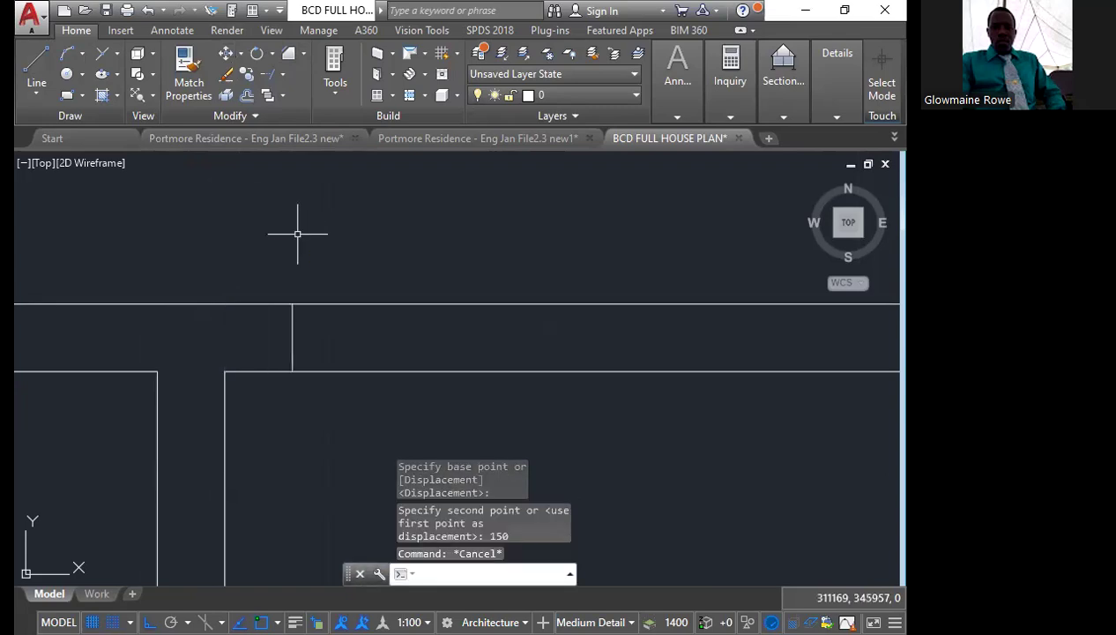
# Offset the short line across the upper wall 1000 to the right to mark the other side of the opening
pyautogui.scroll(-5, 250, 317)
pyautogui.scroll(5, 259, 295)
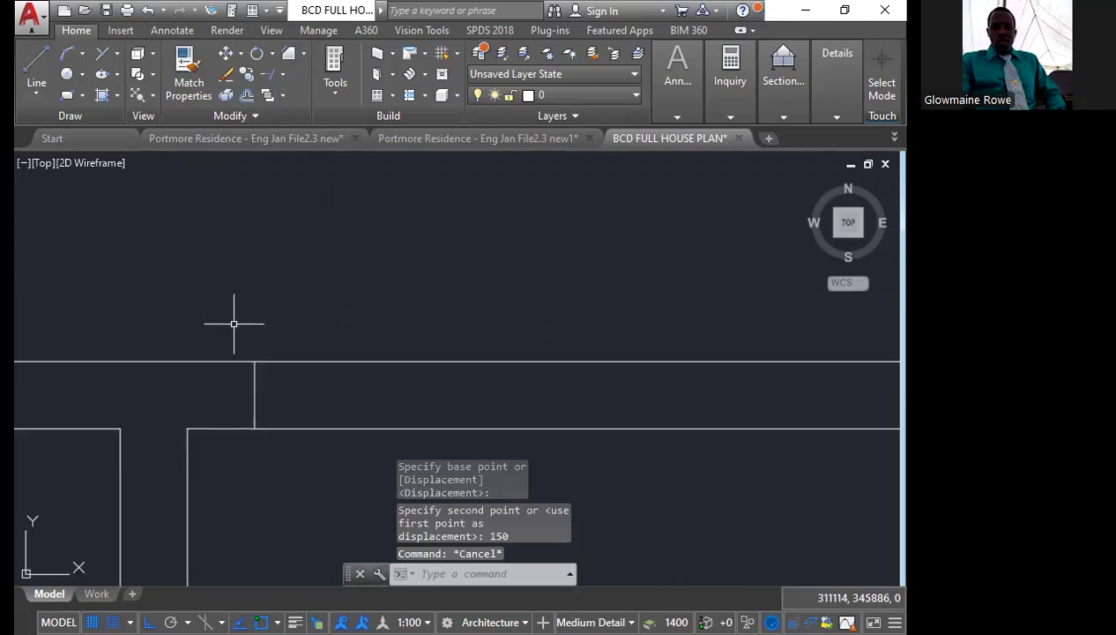
pyautogui.click(234, 324)
pyautogui.click(292, 480)
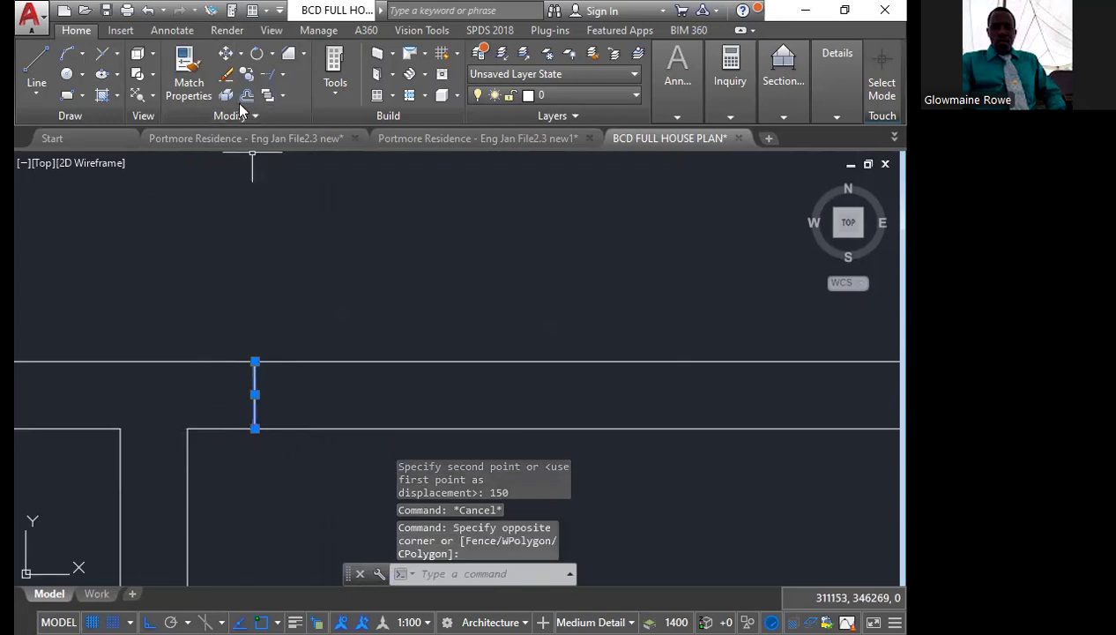
pyautogui.press('Escape')
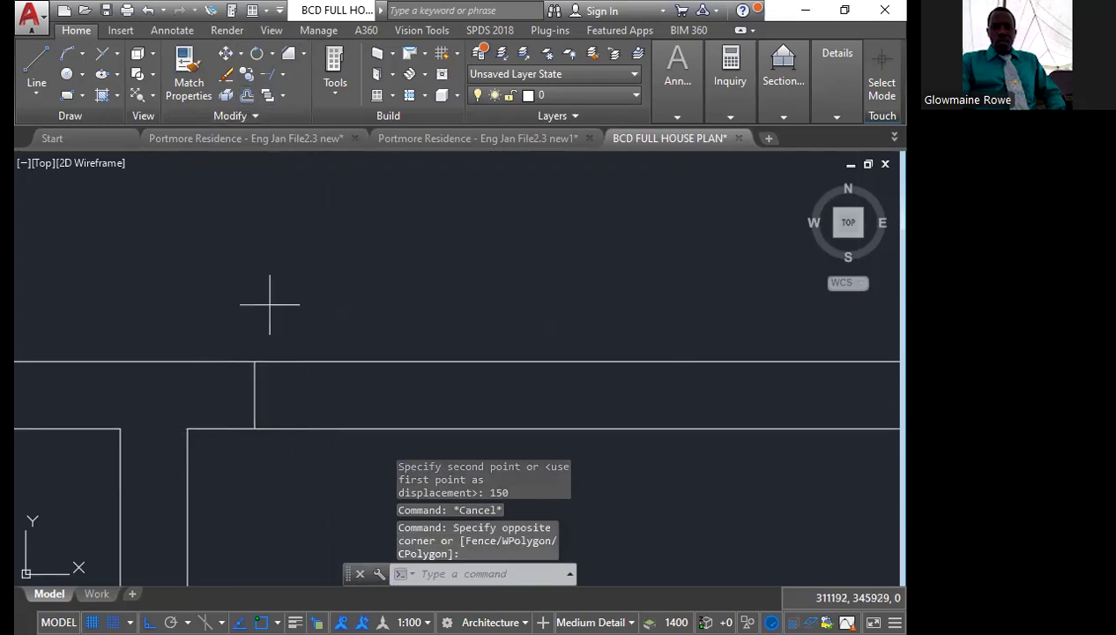
pyautogui.write('o')
pyautogui.press('Return')
pyautogui.write('1000')
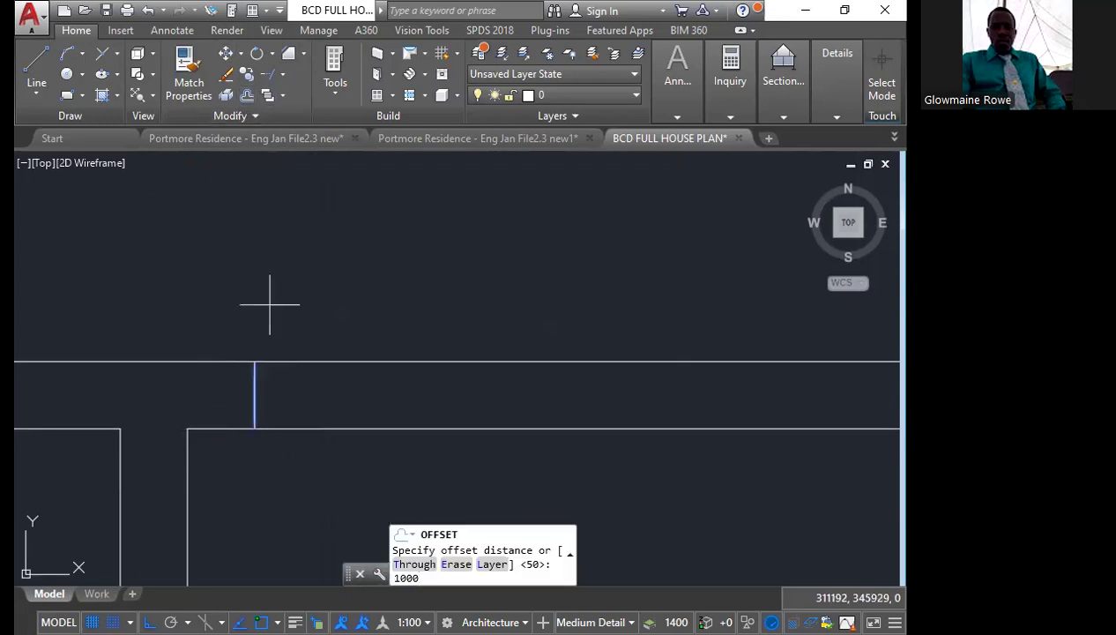
pyautogui.press('Return')
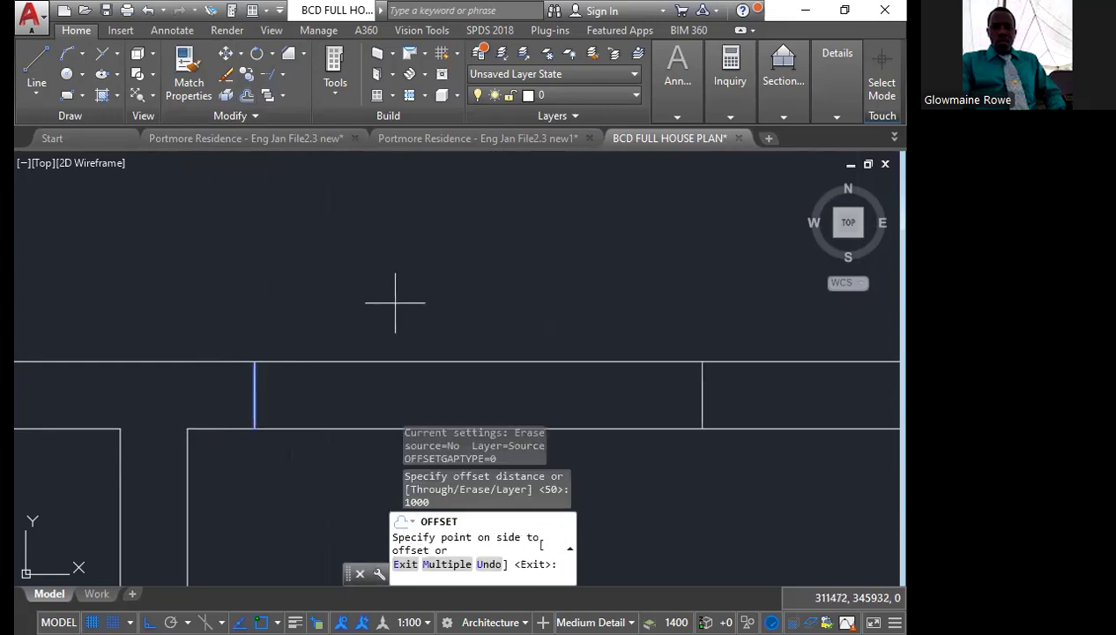
pyautogui.moveTo(368, 298); pyautogui.dragTo(299, 294, button='middle')
pyautogui.click(615, 302)
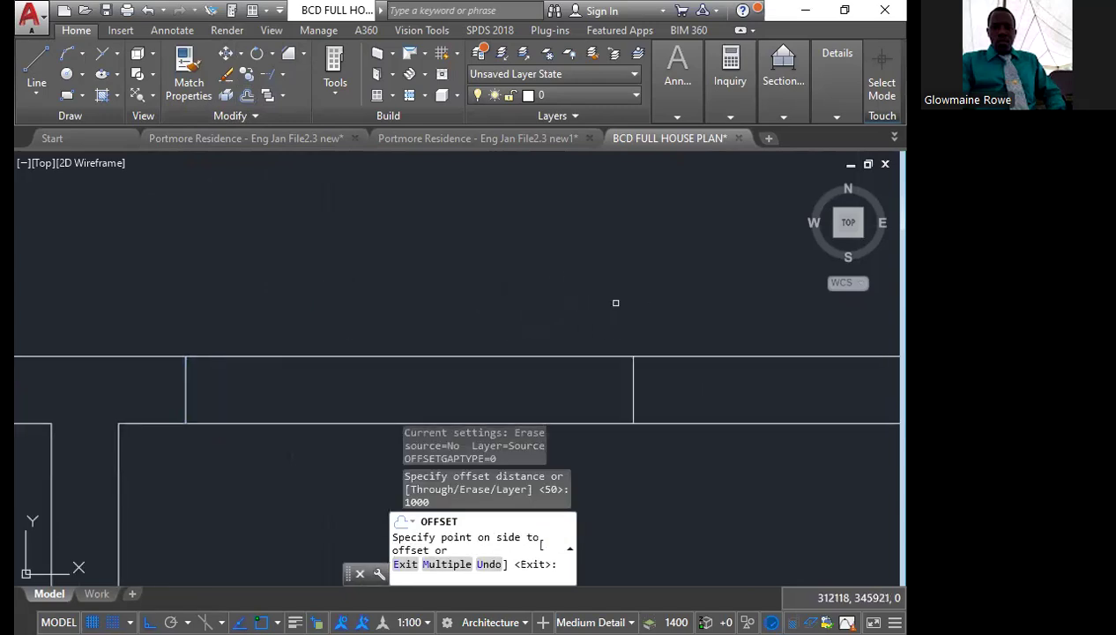
pyautogui.press('Escape')
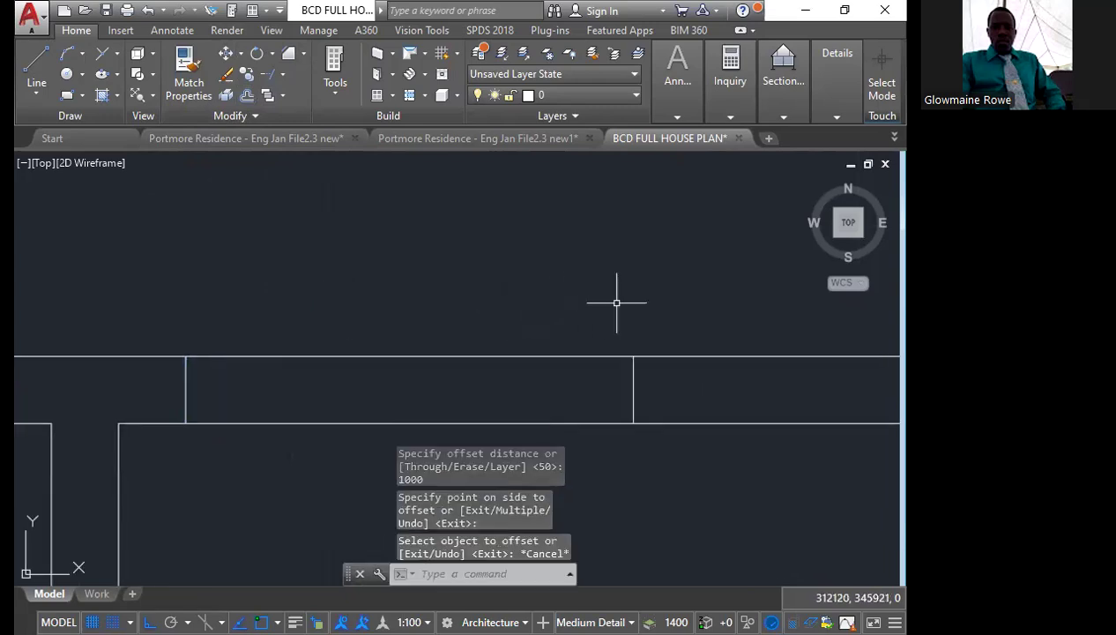
pyautogui.scroll(-4, 454, 255)
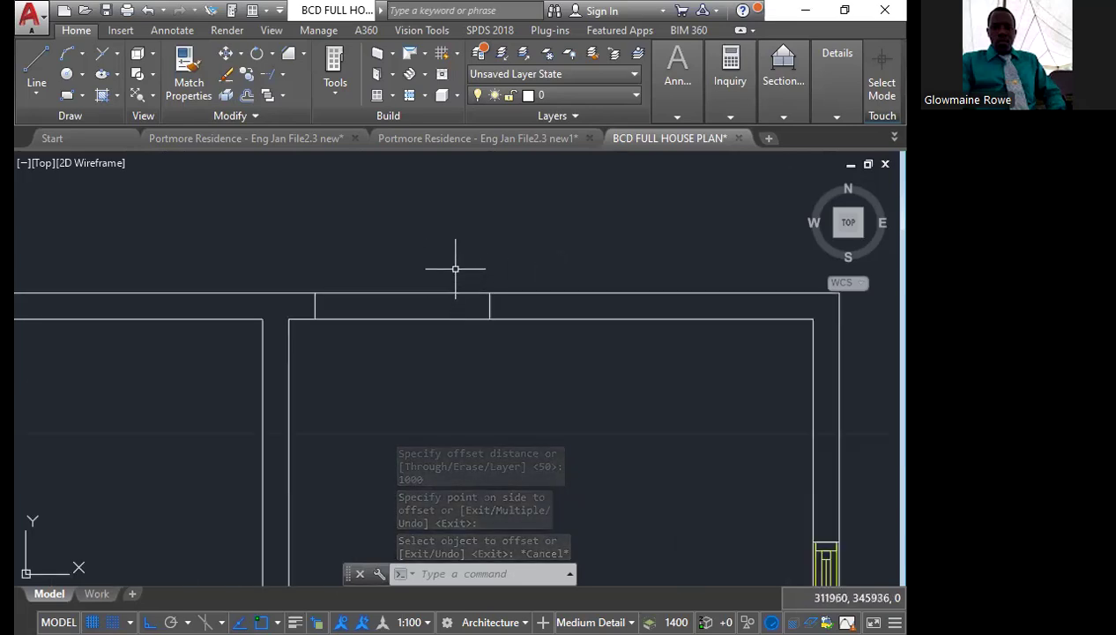
# Trim the inner line of the upper wall between the two short lines marking the rear door opening
pyautogui.scroll(-4, 455, 266)
pyautogui.moveTo(505, 266); pyautogui.dragTo(398, 231, button='middle')
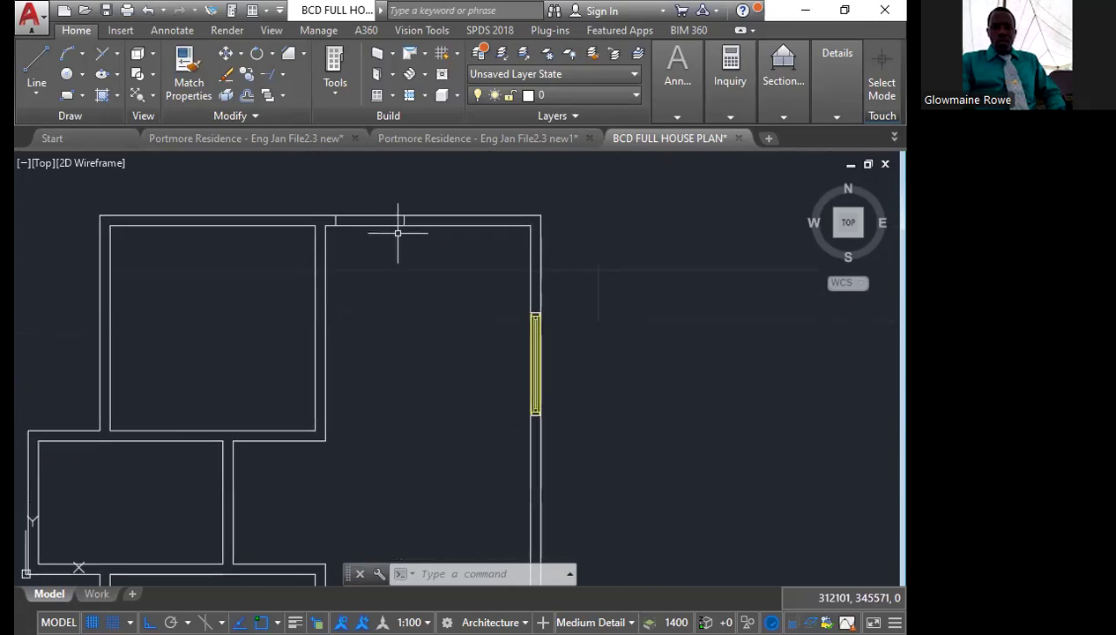
pyautogui.scroll(-2, 396, 242)
pyautogui.scroll(4, 385, 213)
pyautogui.scroll(4, 410, 246)
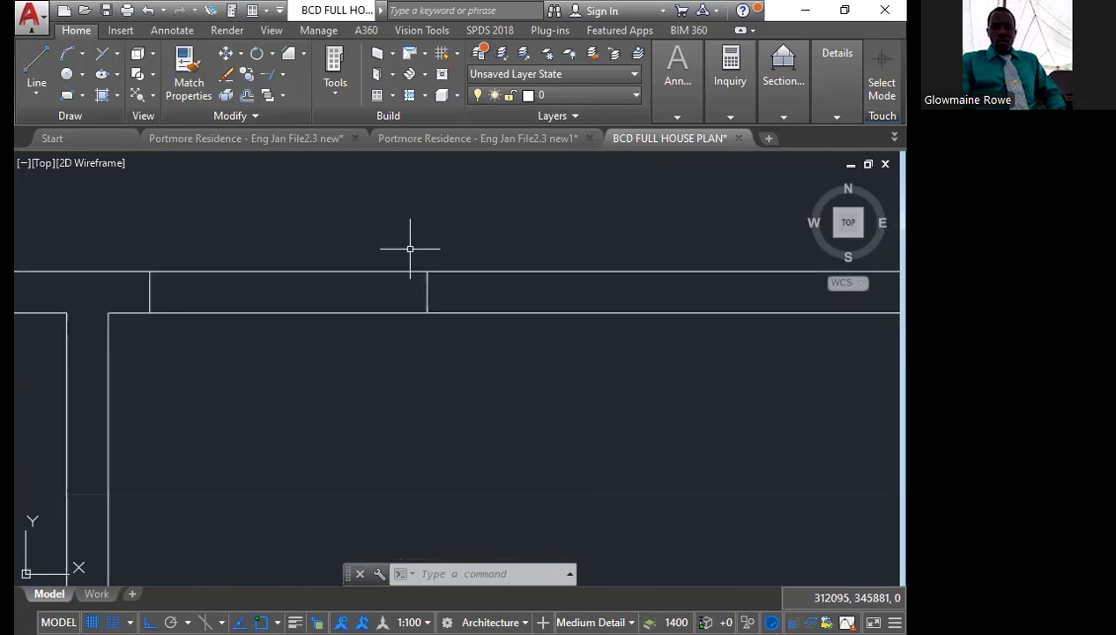
pyautogui.click(282, 76)
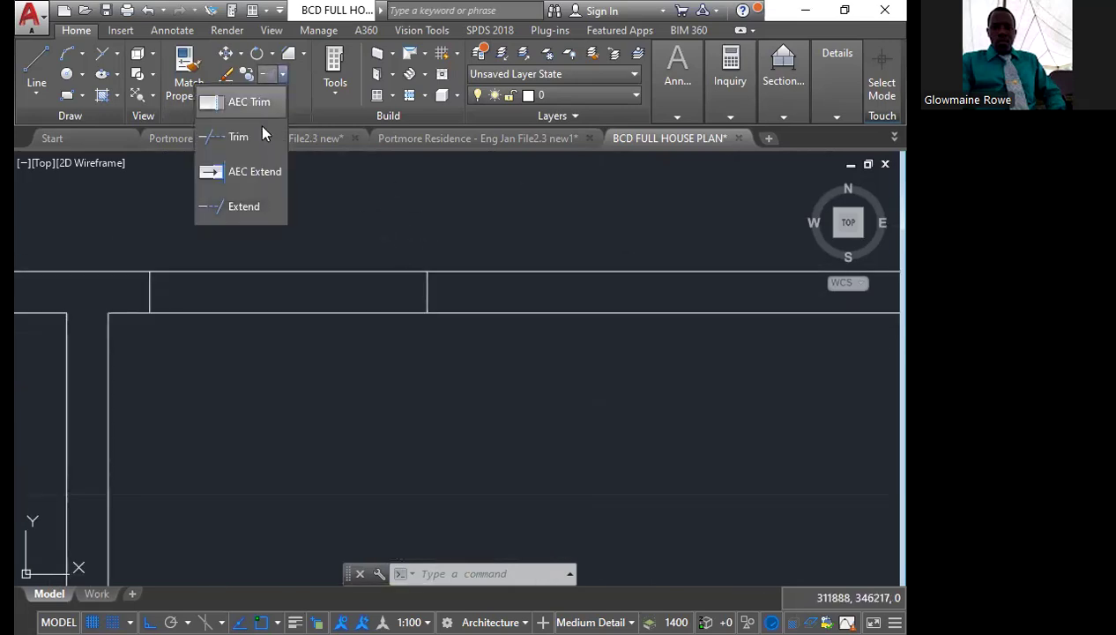
pyautogui.click(260, 132)
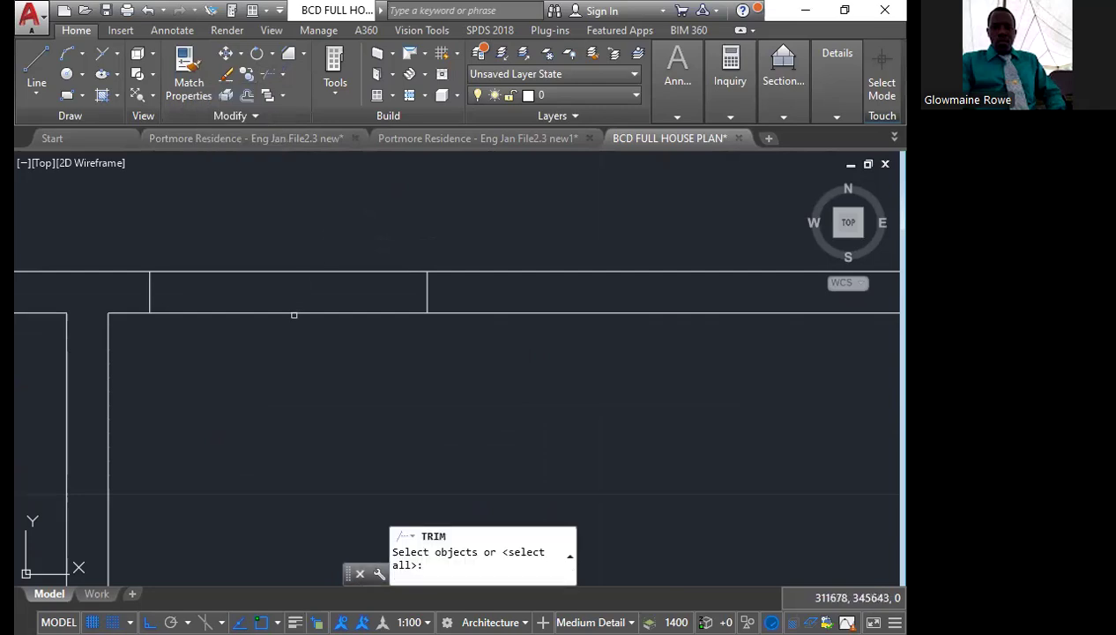
pyautogui.press('Return')
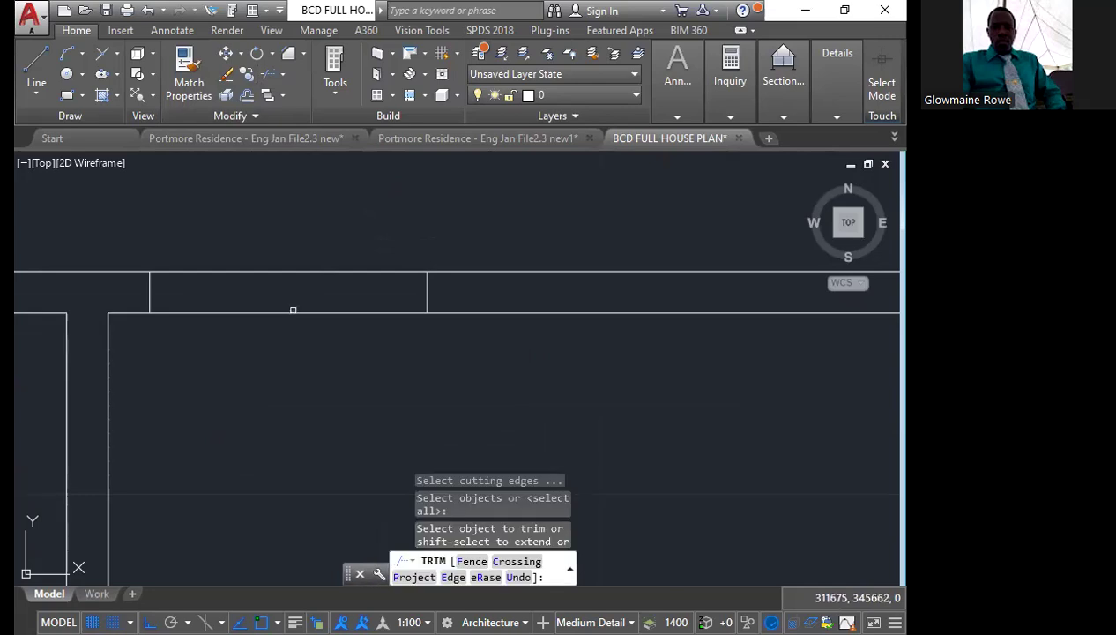
pyautogui.click(294, 312)
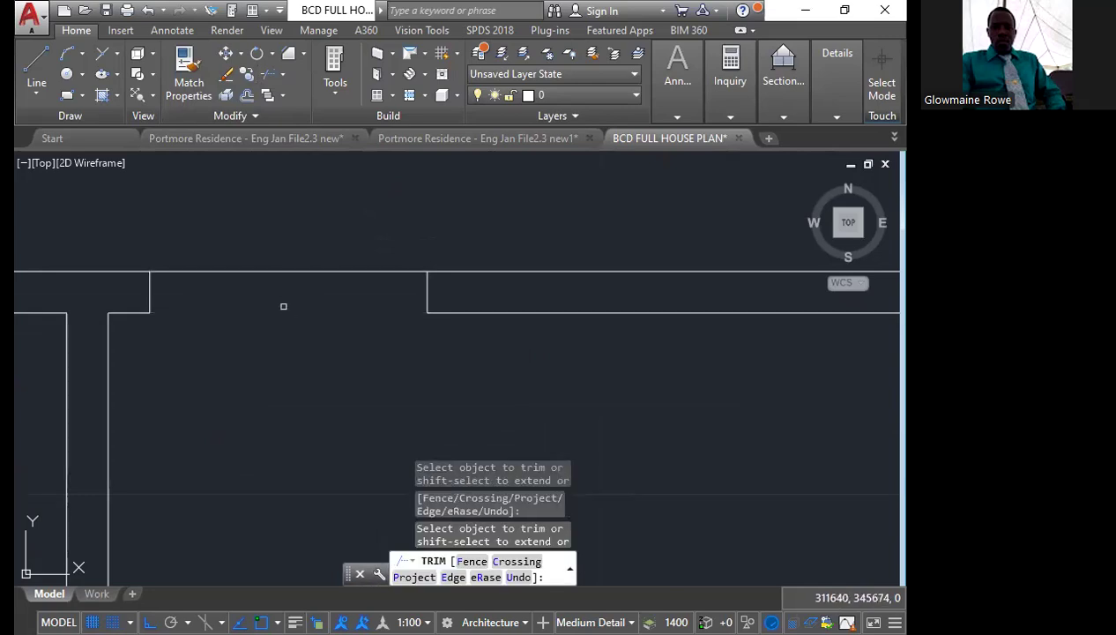
pyautogui.press('Escape')
# Draw a 150-long vertical line across the upper wall from the midpoint of the inner wall line beside the rear opening
pyautogui.scroll(-3, 356, 324)
pyautogui.scroll(-4, 389, 327)
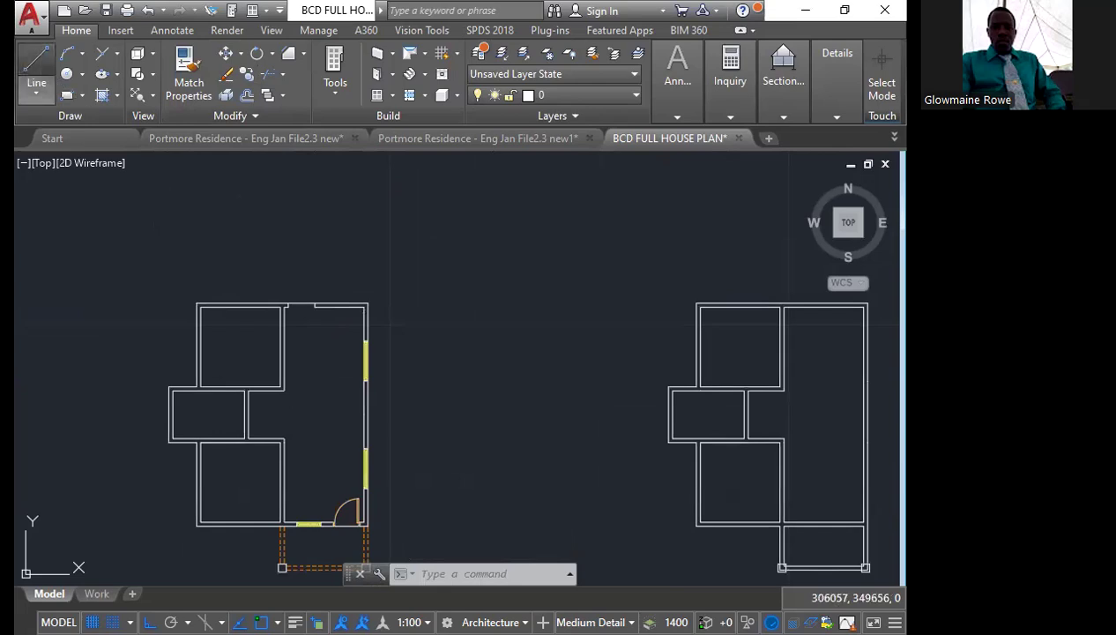
pyautogui.click(36, 71)
pyautogui.scroll(5, 342, 275)
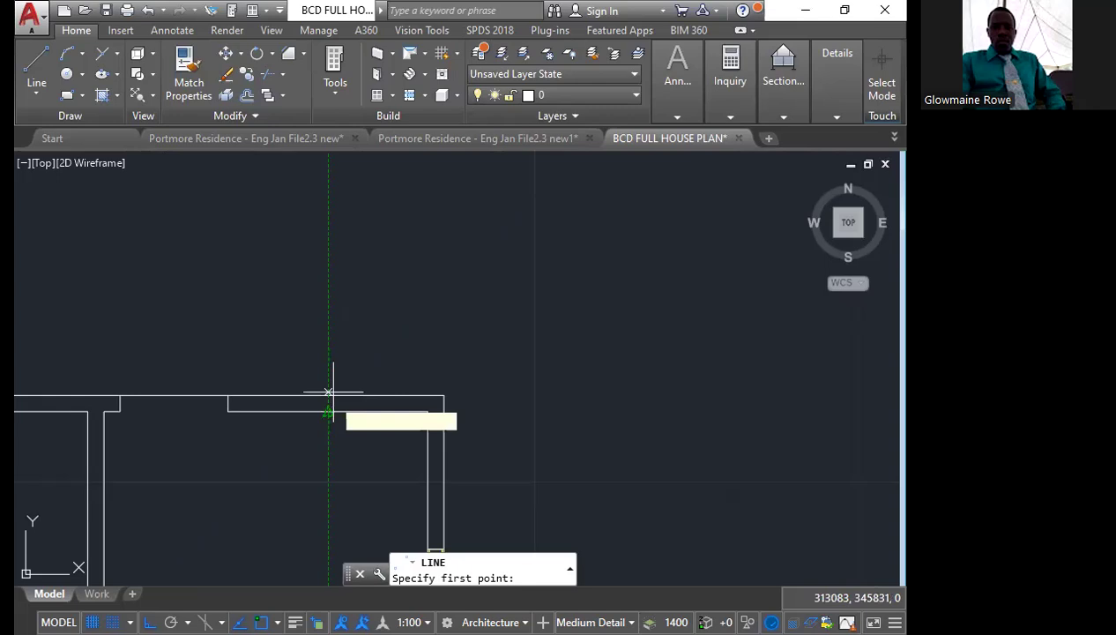
pyautogui.scroll(-8, 327, 392)
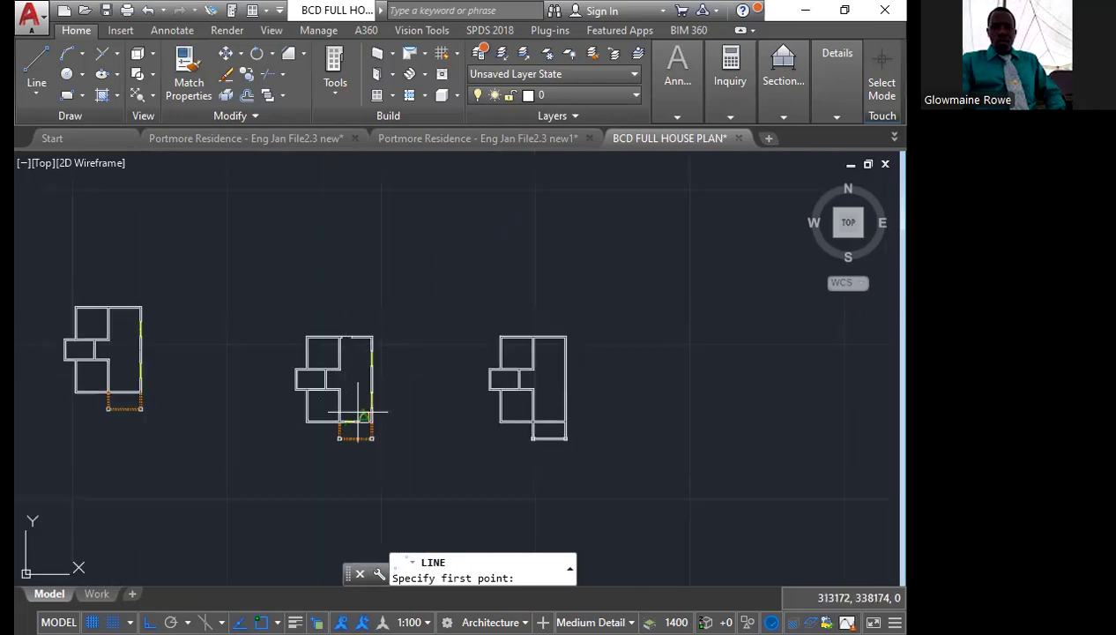
pyautogui.scroll(8, 358, 411)
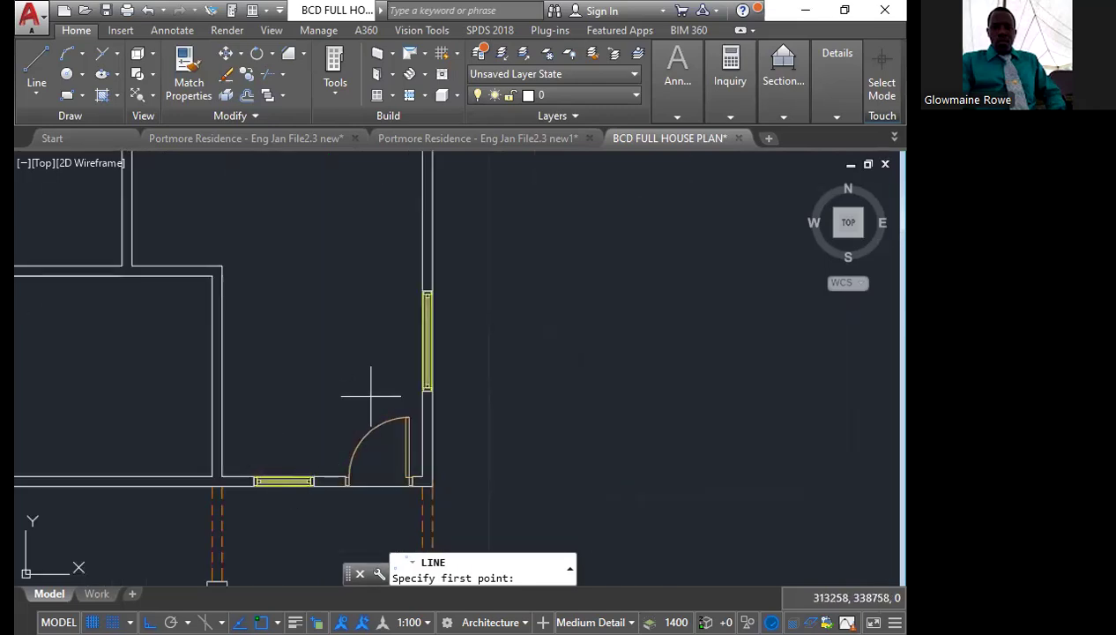
pyautogui.scroll(-5, 310, 459)
pyautogui.scroll(5, 335, 256)
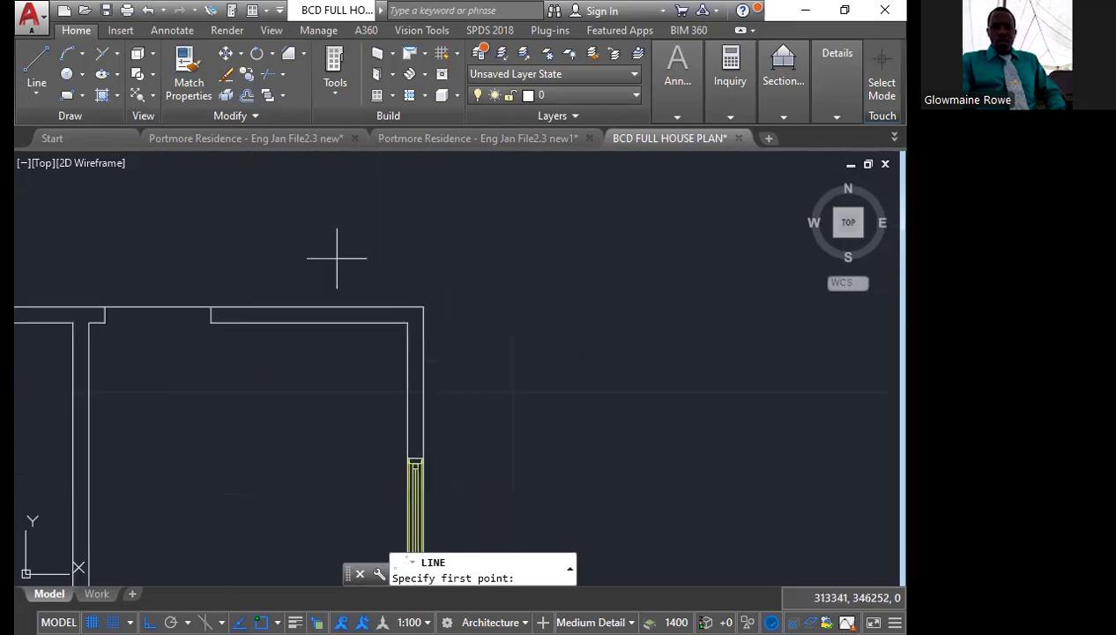
pyautogui.scroll(2, 295, 313)
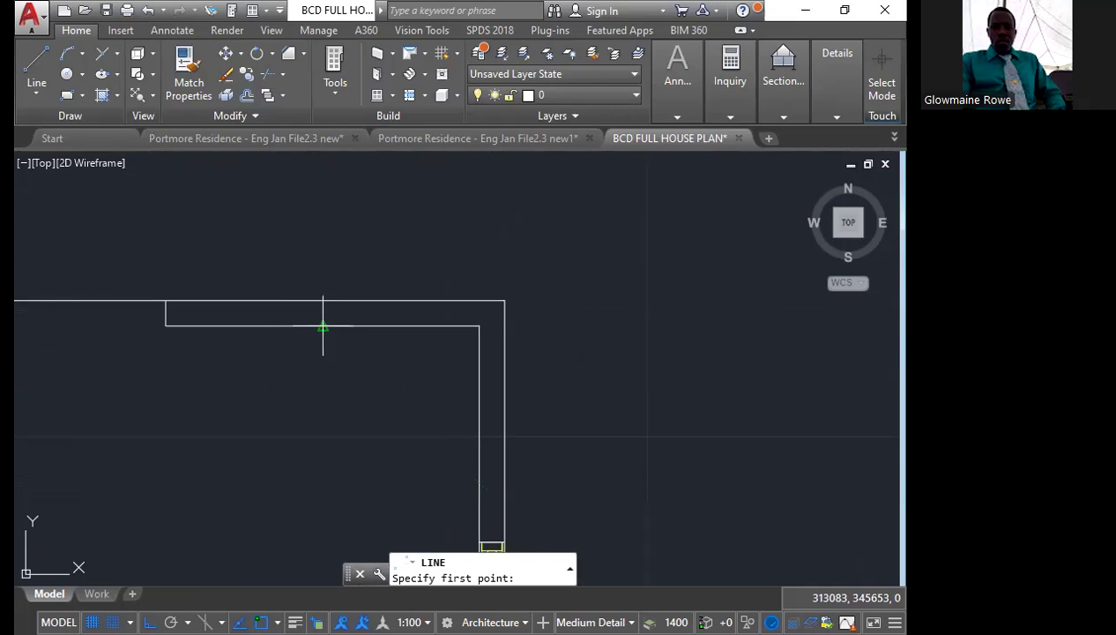
pyautogui.click(322, 326)
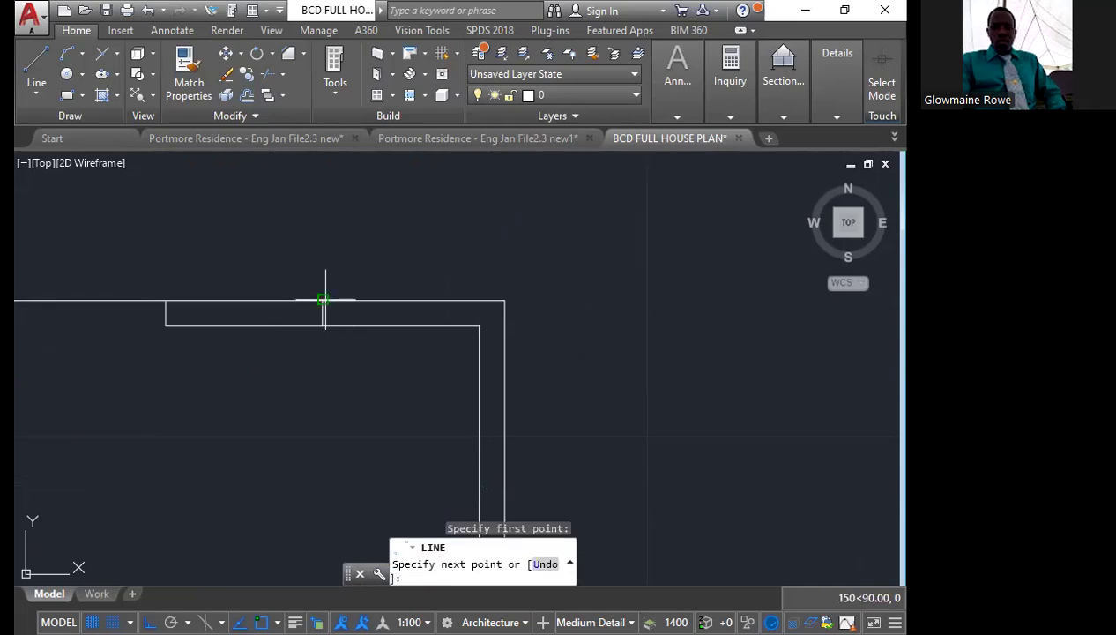
pyautogui.press('Escape')
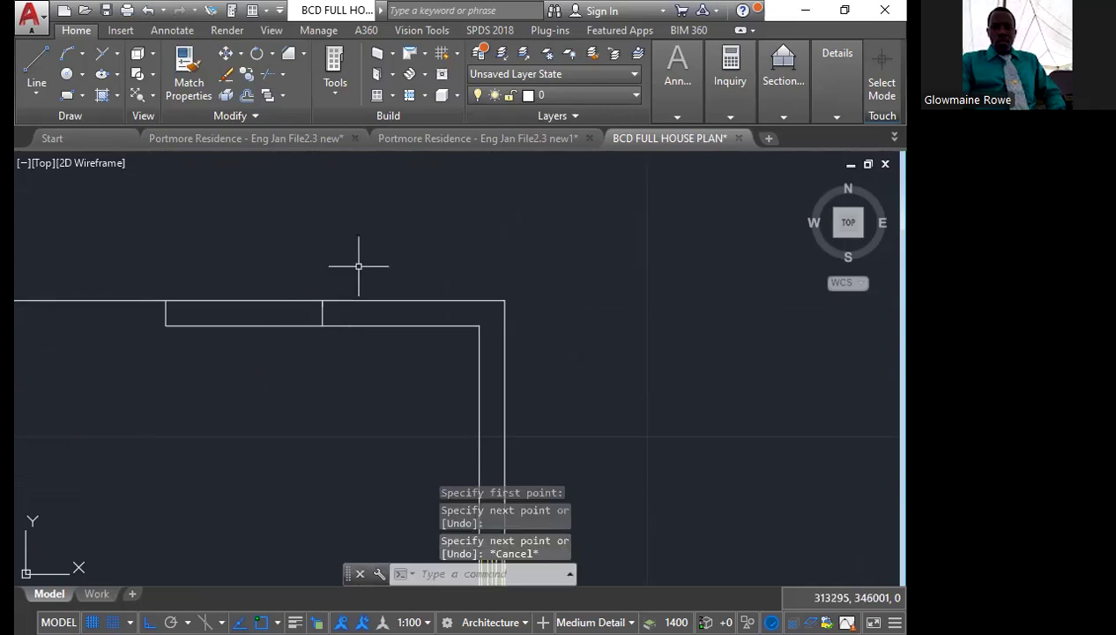
# Copy the front wall window from its midpoint to the midpoint of the short line across the upper wall
pyautogui.scroll(-3, 344, 264)
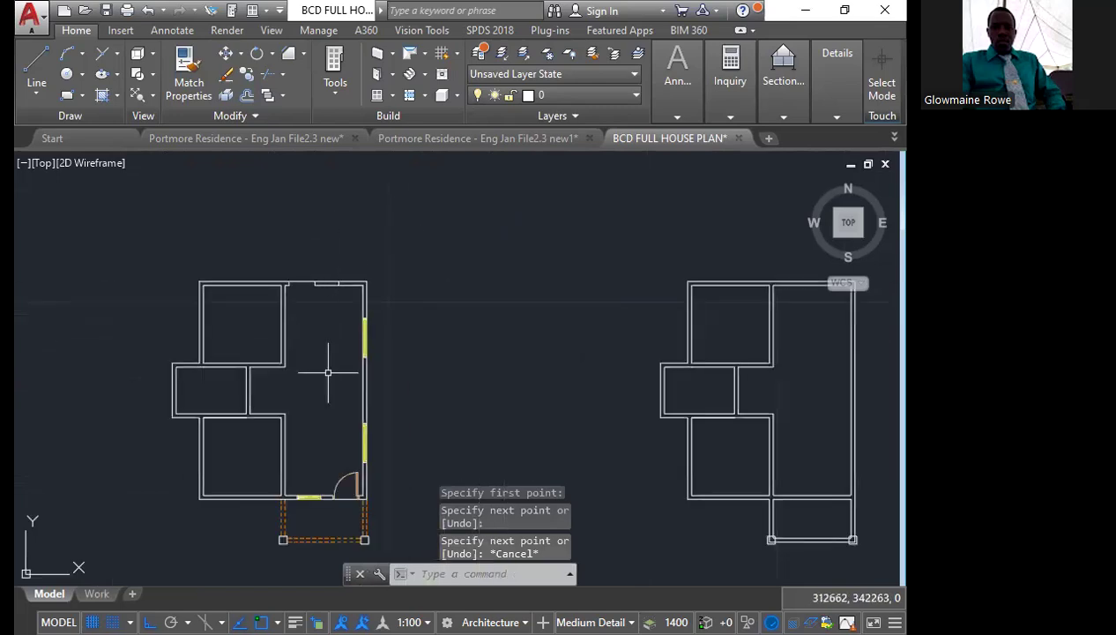
pyautogui.scroll(8, 312, 496)
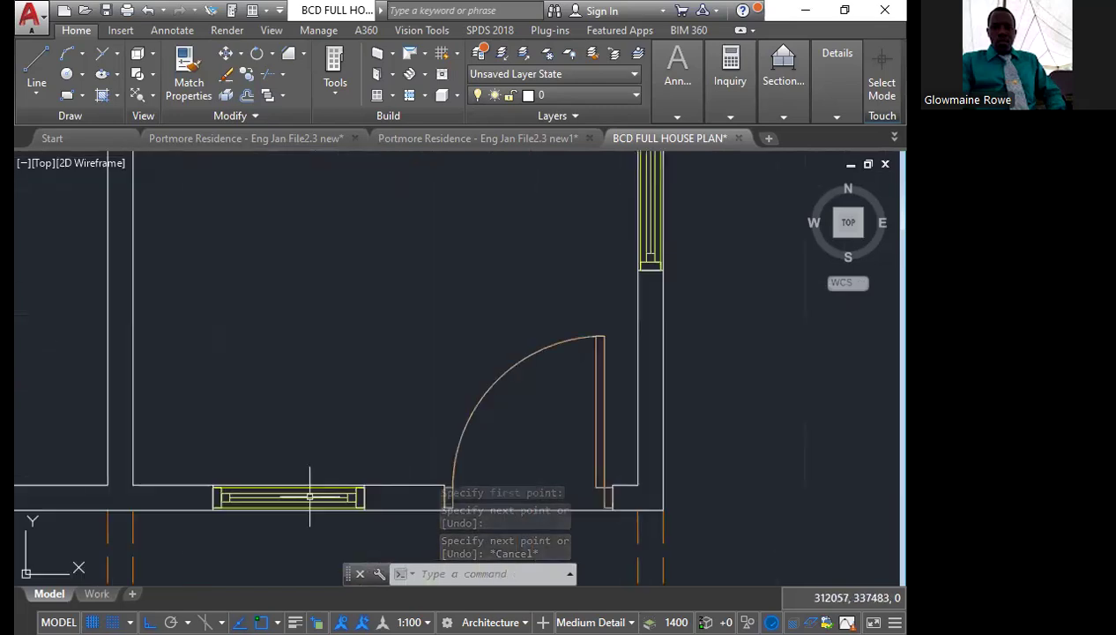
pyautogui.click(281, 476)
pyautogui.scroll(2, 283, 488)
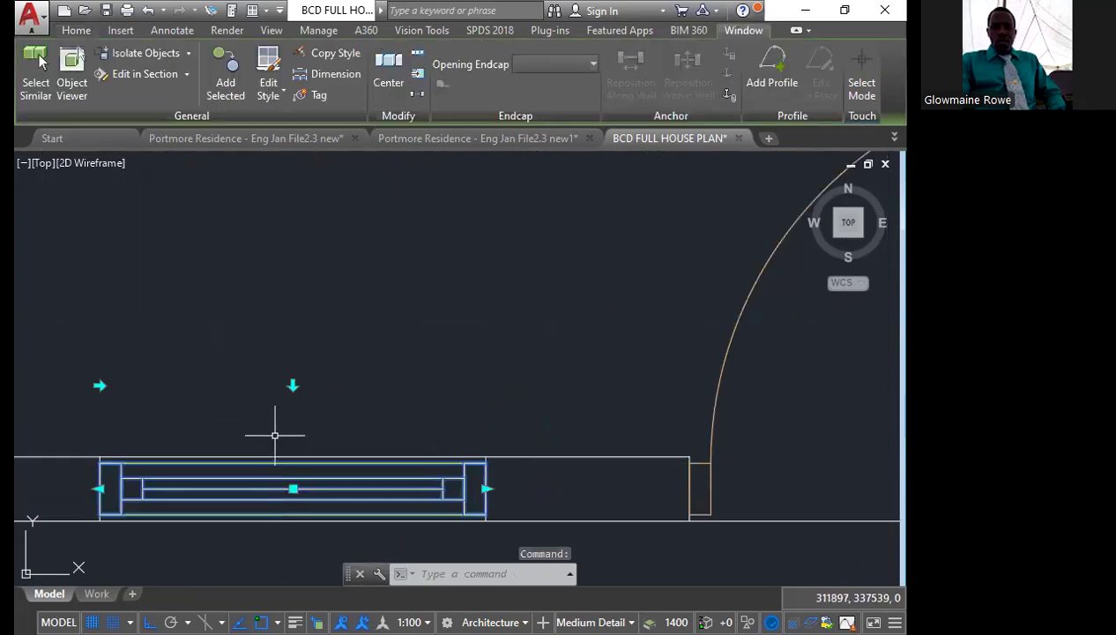
pyautogui.click(78, 32)
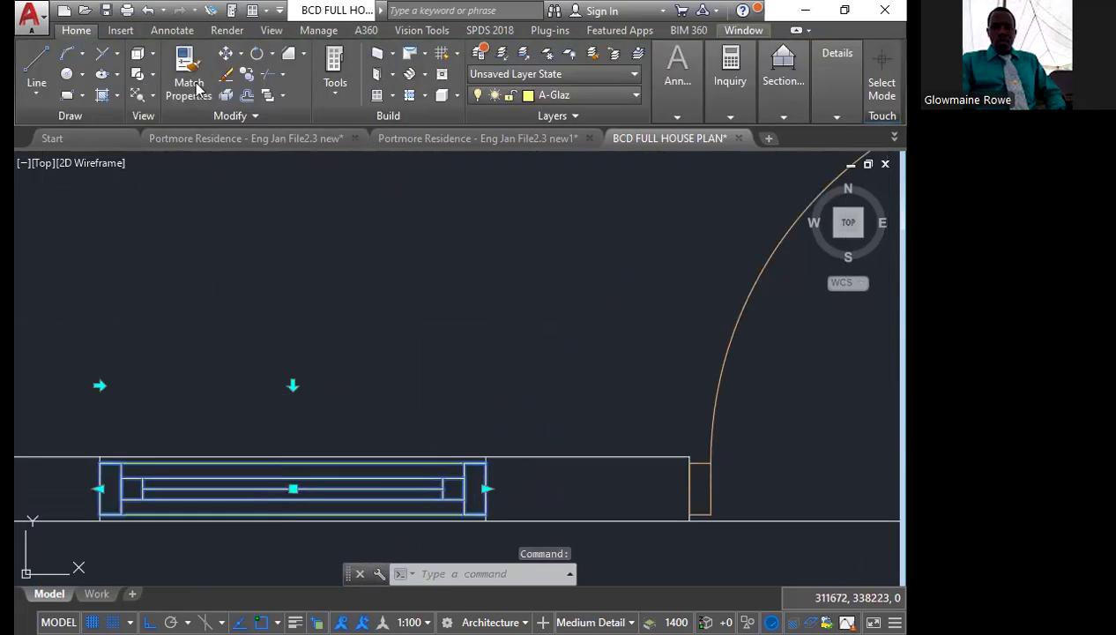
pyautogui.press('Escape')
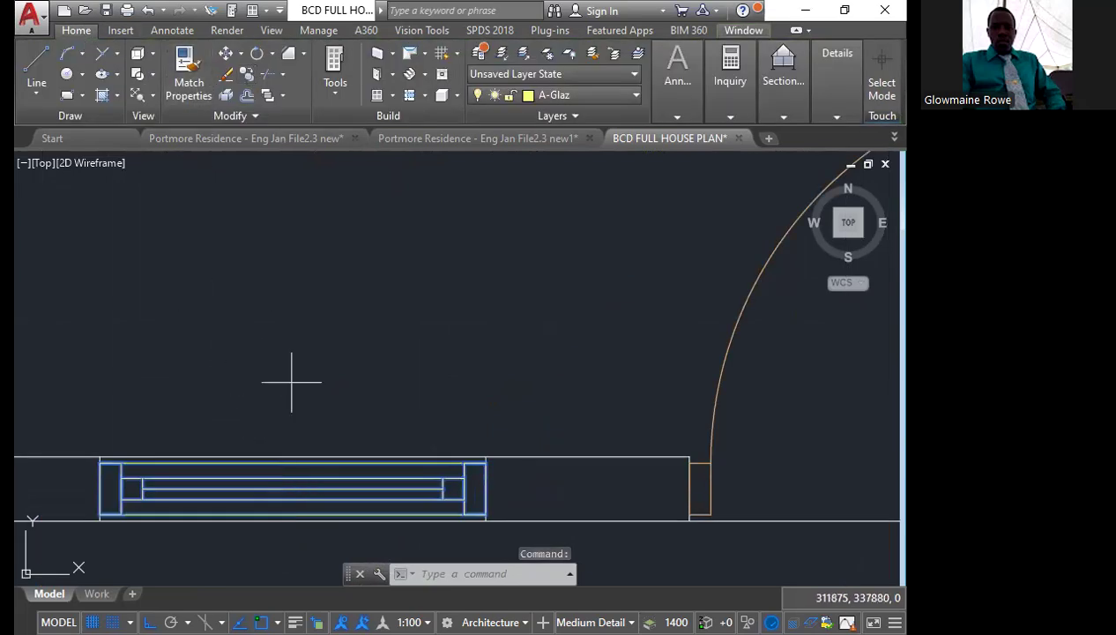
pyautogui.write('co')
pyautogui.press('Return')
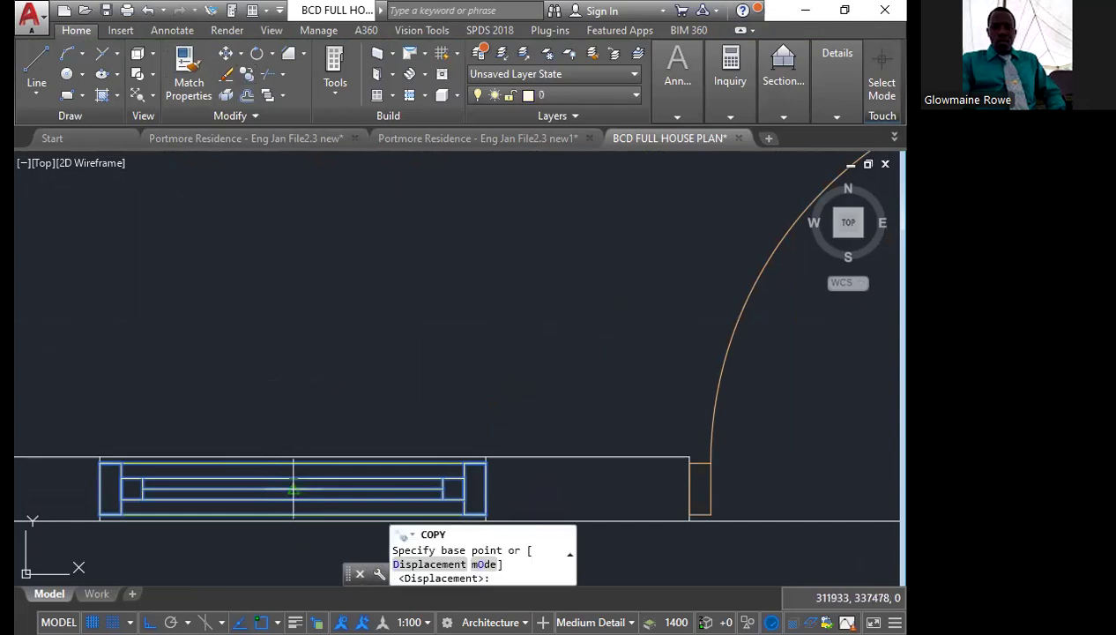
pyautogui.click(299, 477)
pyautogui.scroll(-8, 318, 425)
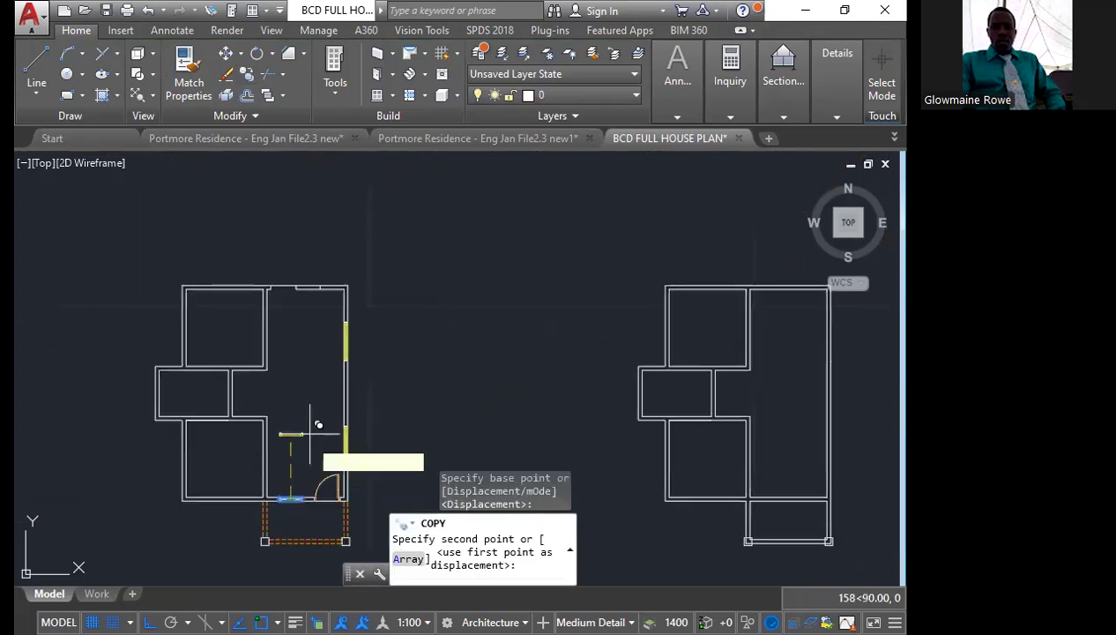
pyautogui.scroll(6, 319, 265)
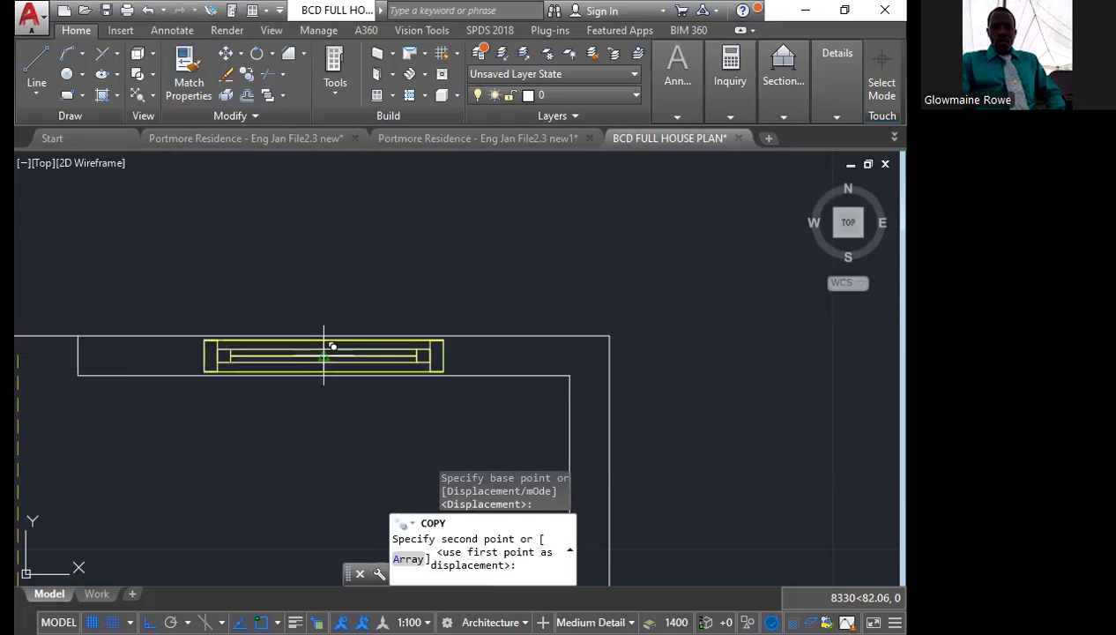
pyautogui.click(324, 356)
pyautogui.scroll(4, 326, 355)
pyautogui.scroll(-4, 341, 349)
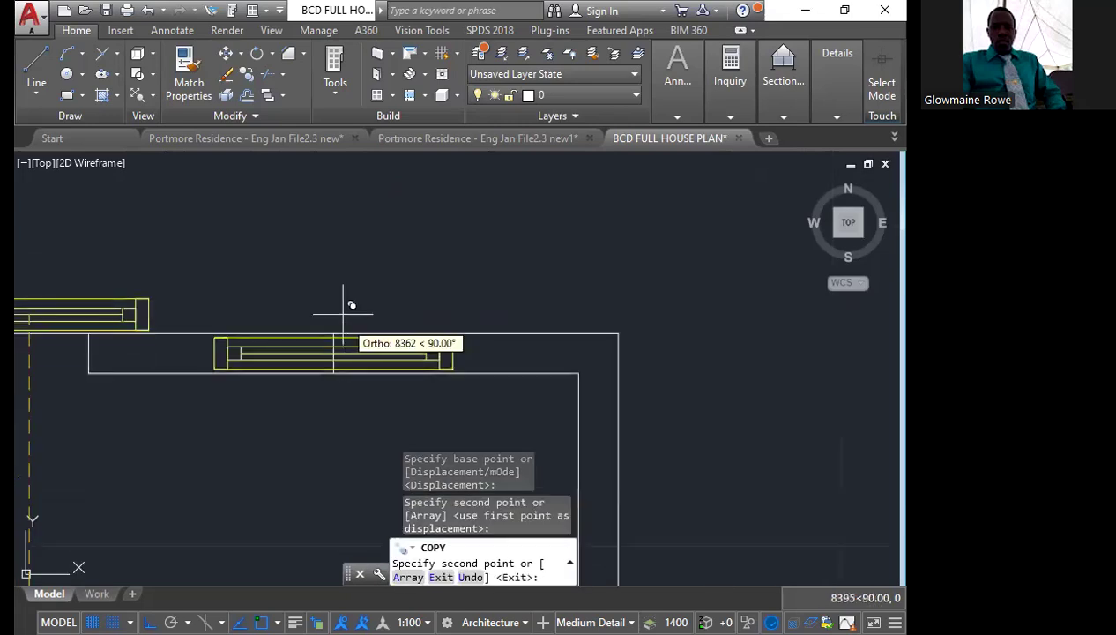
pyautogui.press('Escape')
pyautogui.scroll(-3, 342, 308)
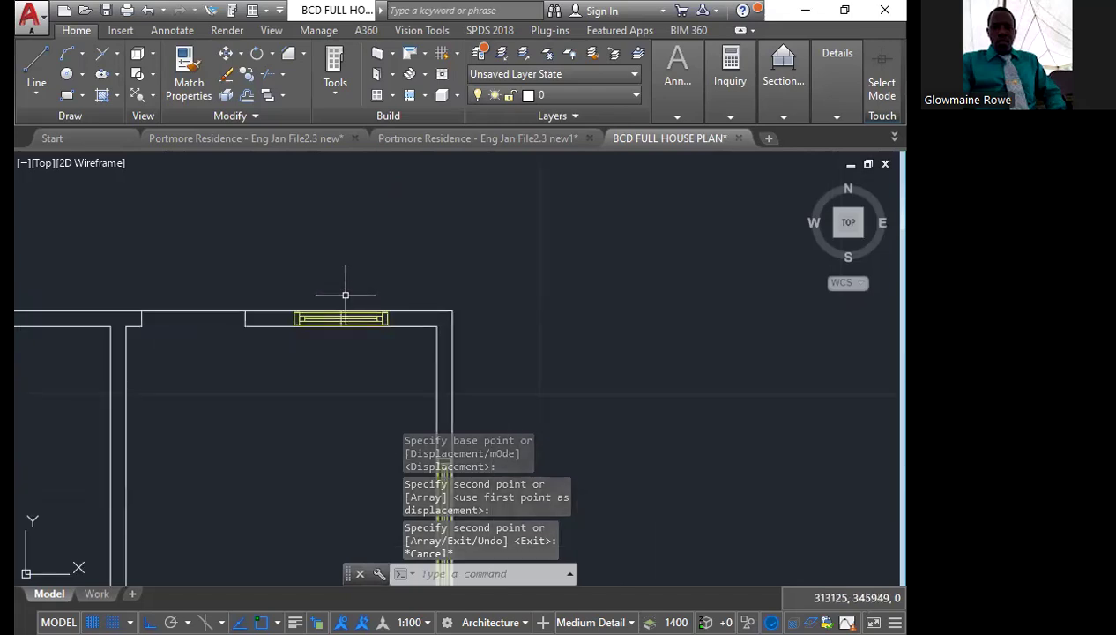
# Copy the short line at the rear window's centre from its midpoint to both ends of that window
pyautogui.scroll(4, 346, 295)
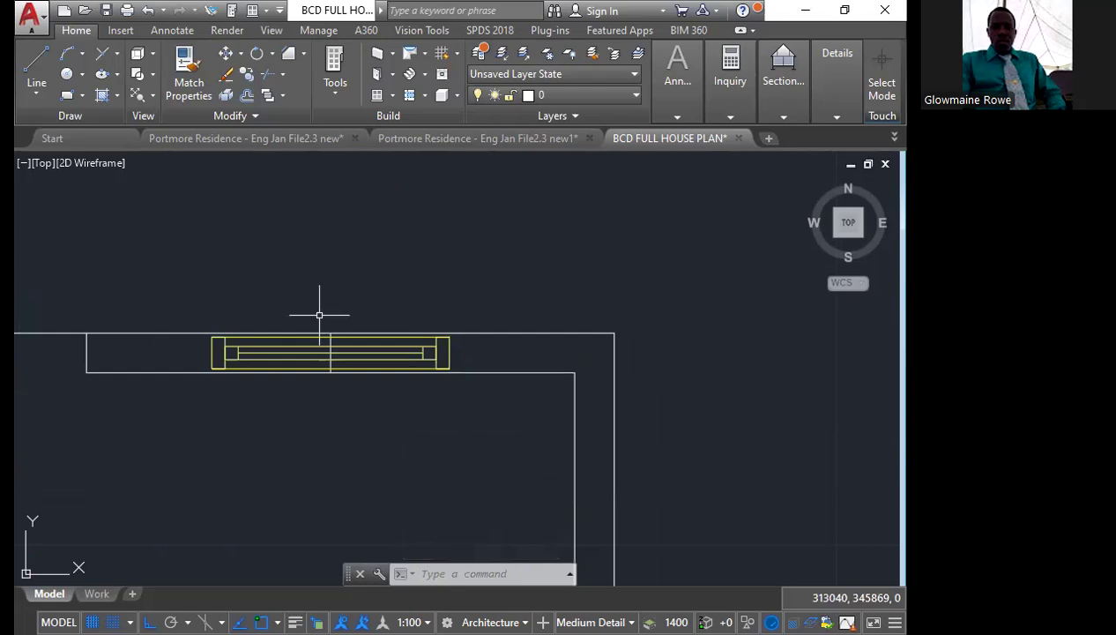
pyautogui.click(319, 314)
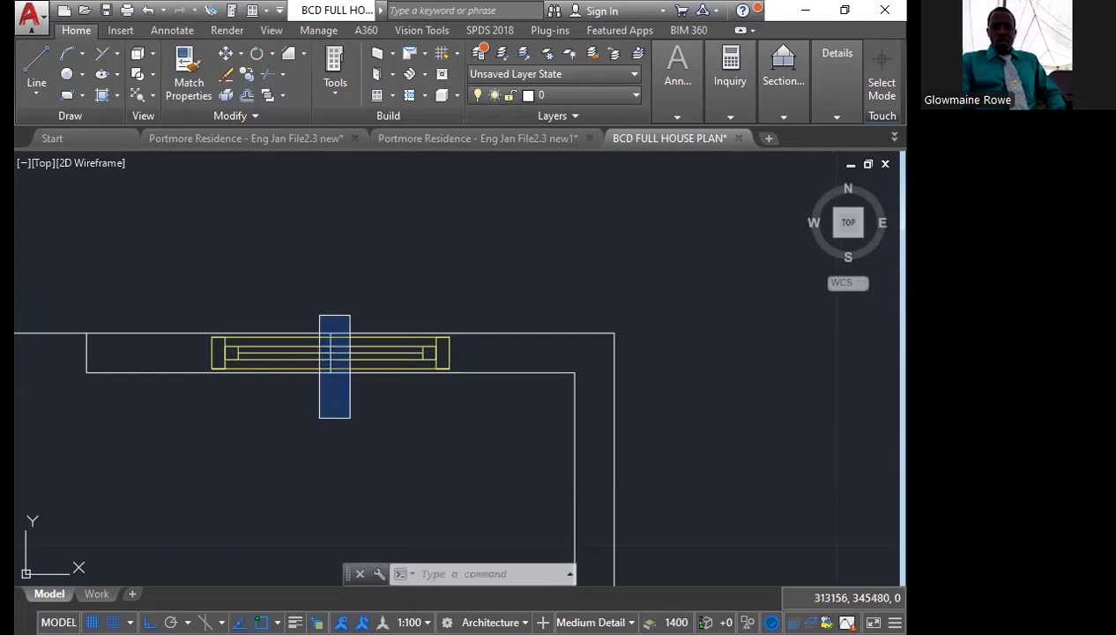
pyautogui.click(348, 414)
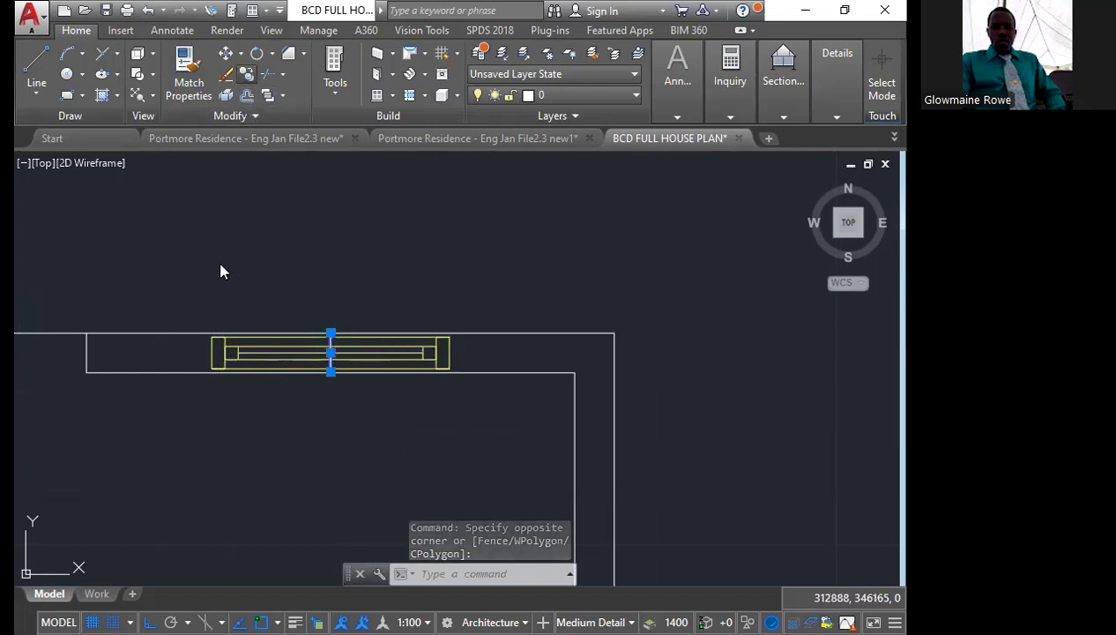
pyautogui.scroll(4, 219, 321)
pyautogui.write('co')
pyautogui.press('Return')
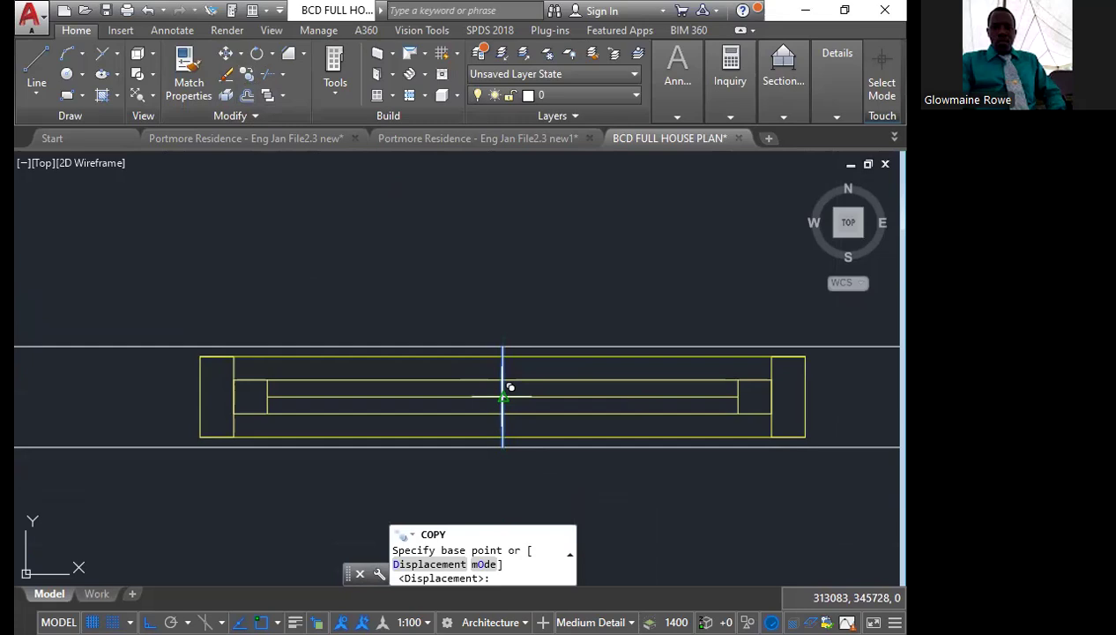
pyautogui.click(503, 396)
pyautogui.click(737, 380)
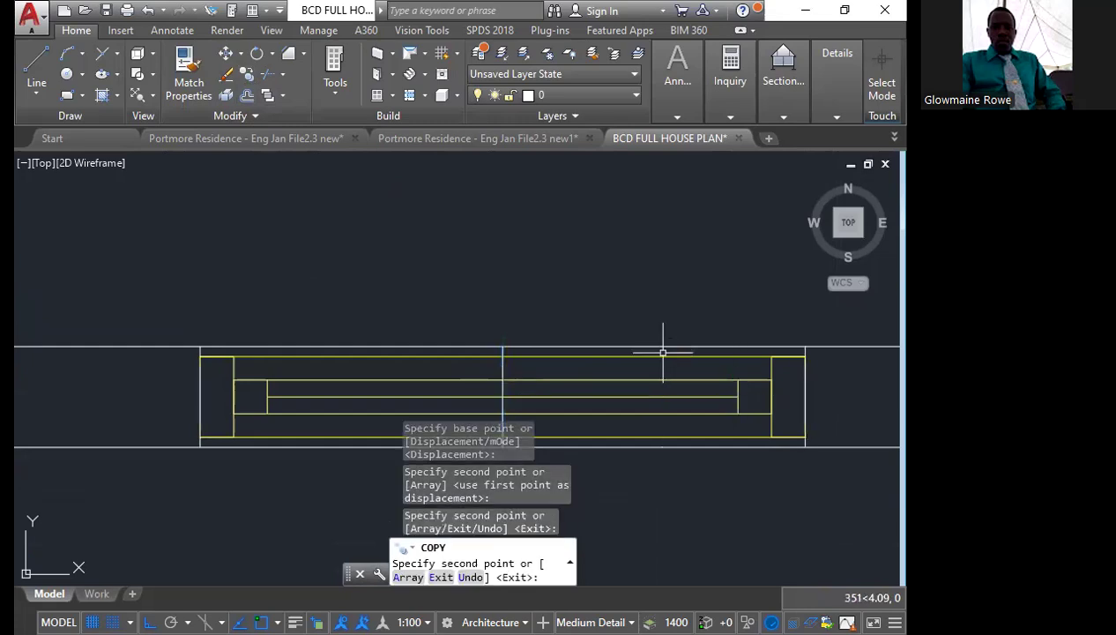
pyautogui.press('Escape')
# Erase the short vertical line at the centre of the rear window
pyautogui.scroll(-2, 362, 345)
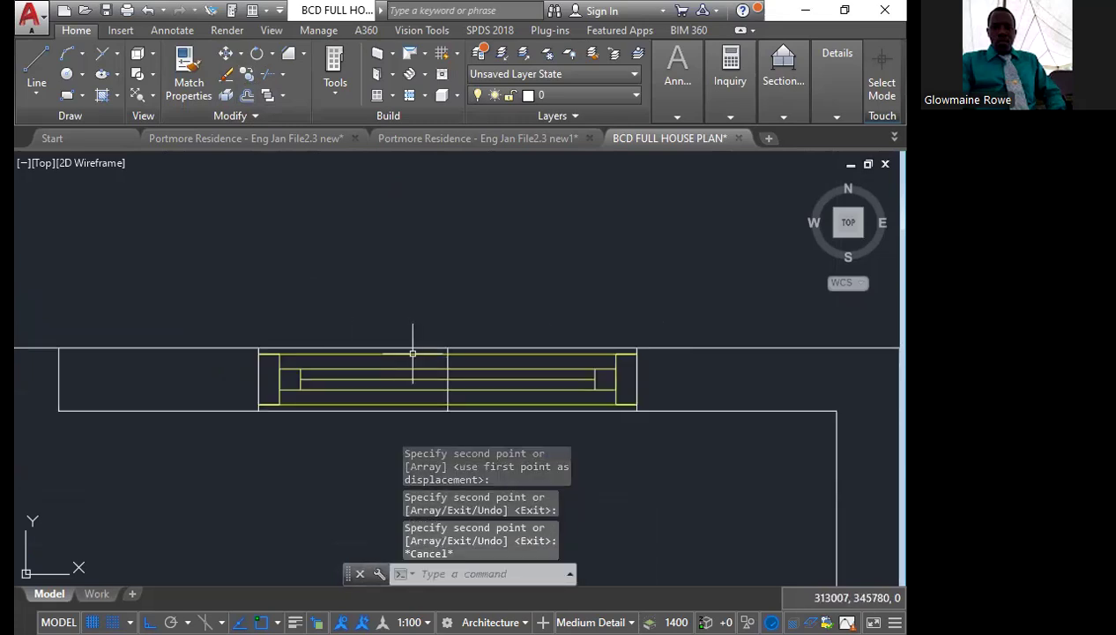
pyautogui.moveTo(412, 353); pyautogui.dragTo(337, 254, button='middle')
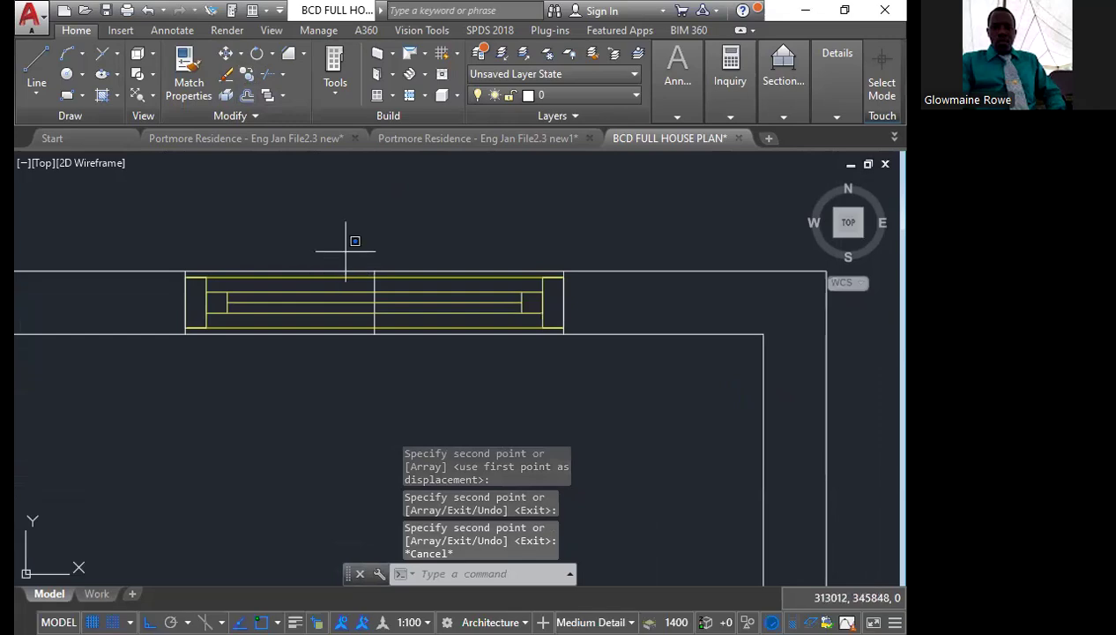
pyautogui.click(345, 250)
pyautogui.click(411, 387)
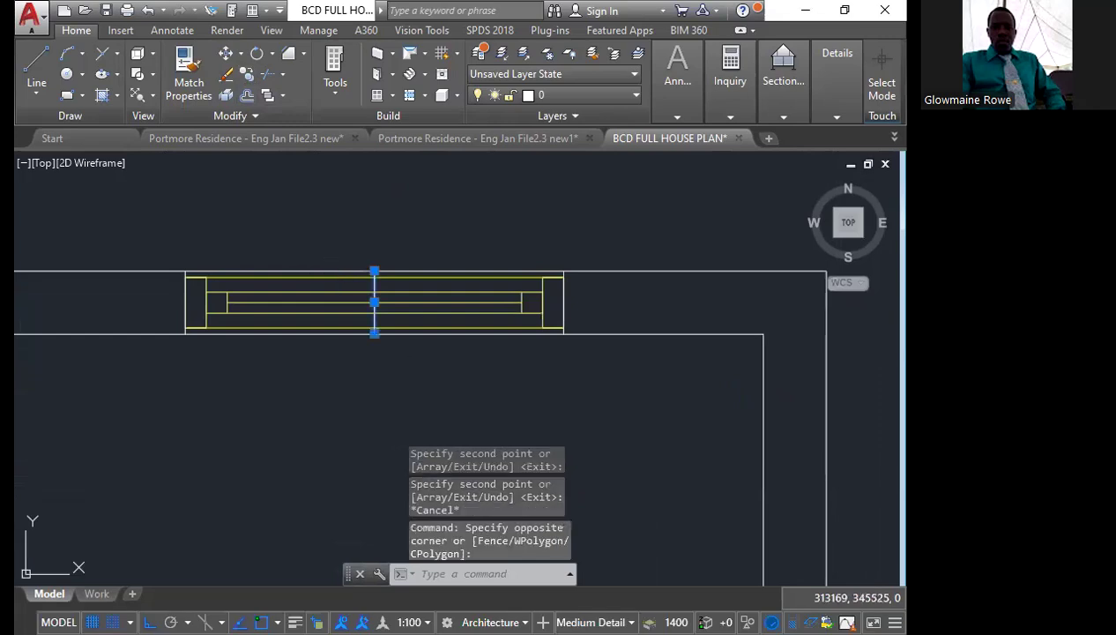
pyautogui.press('Delete')
pyautogui.scroll(-4, 520, 397)
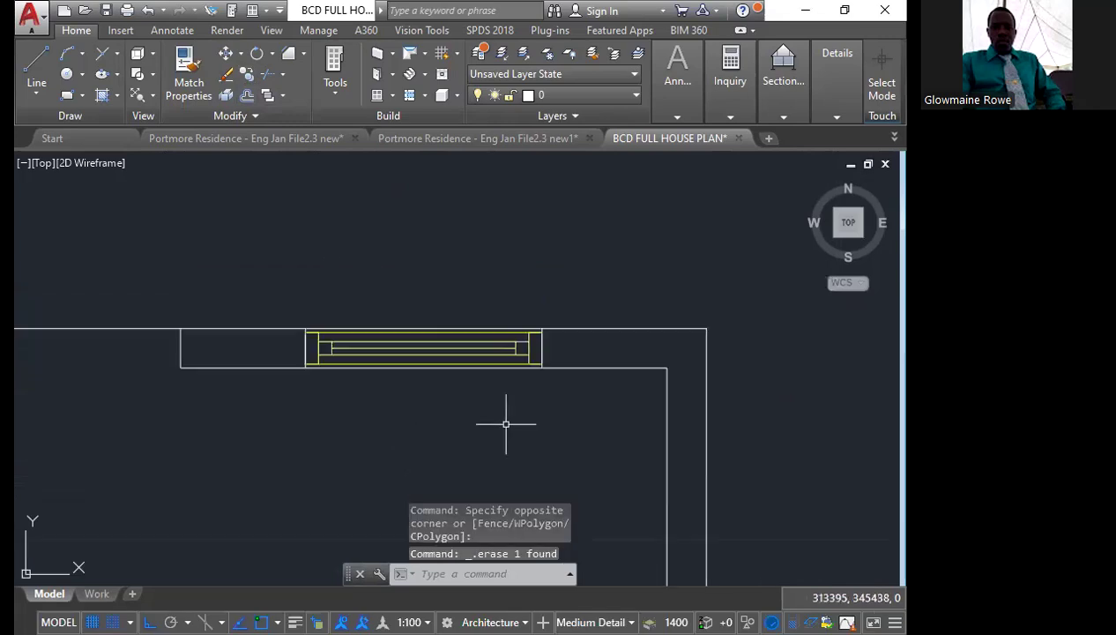
pyautogui.scroll(-3, 529, 303)
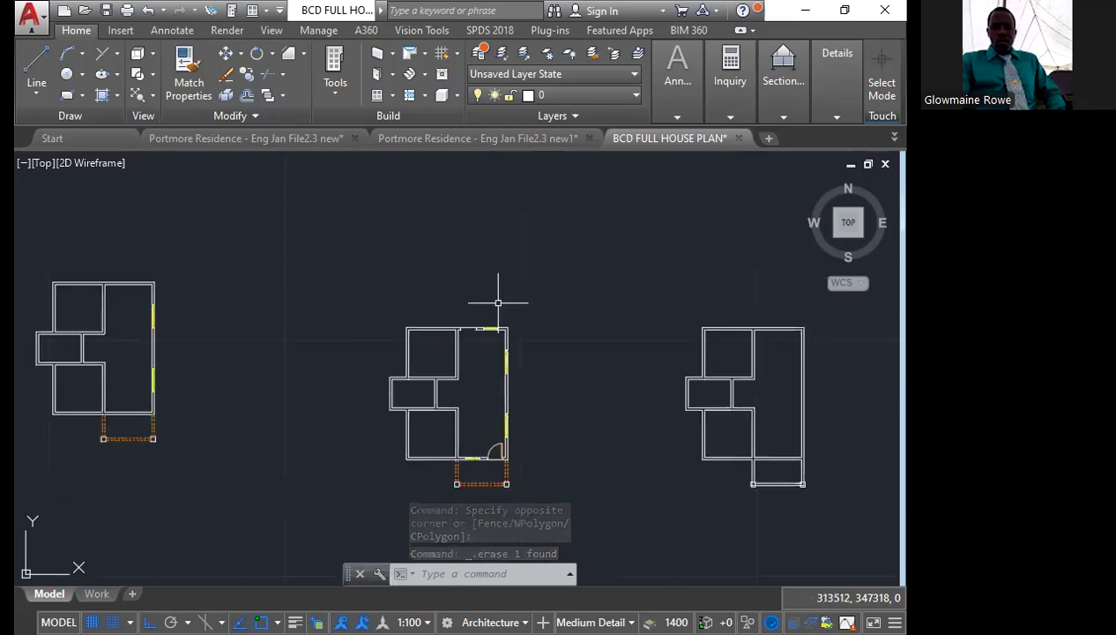
pyautogui.scroll(2, 474, 368)
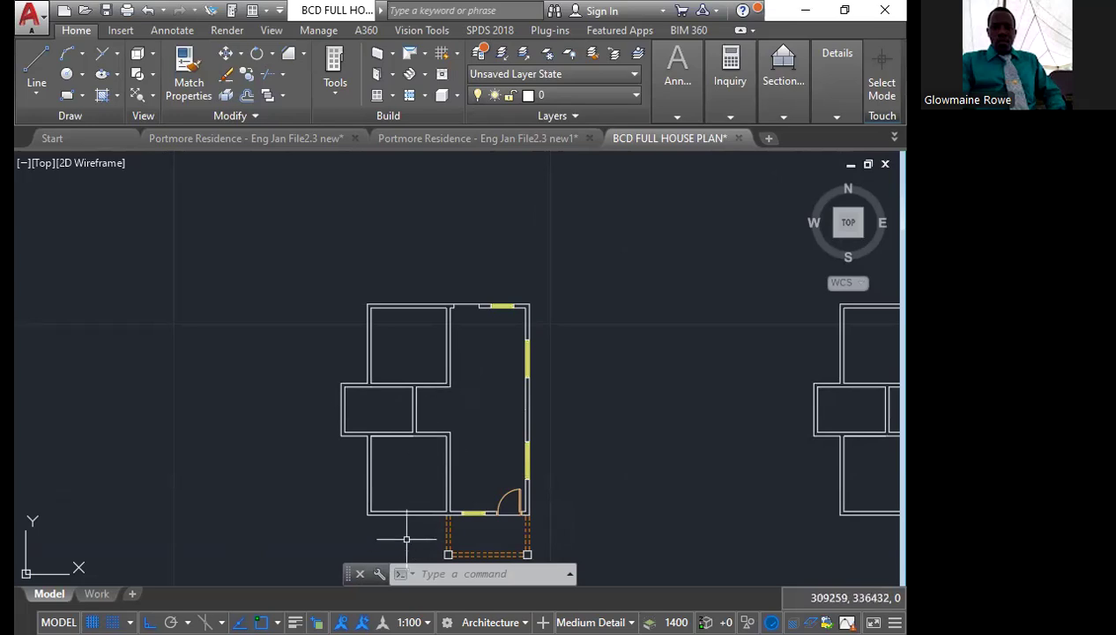
pyautogui.scroll(4, 408, 514)
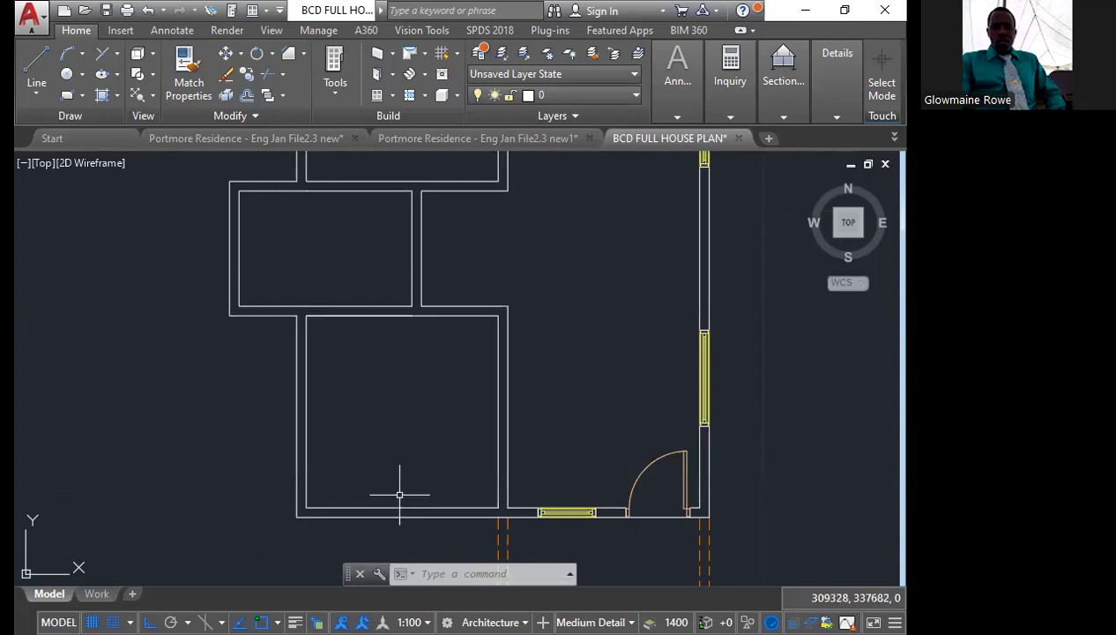
pyautogui.click(38, 62)
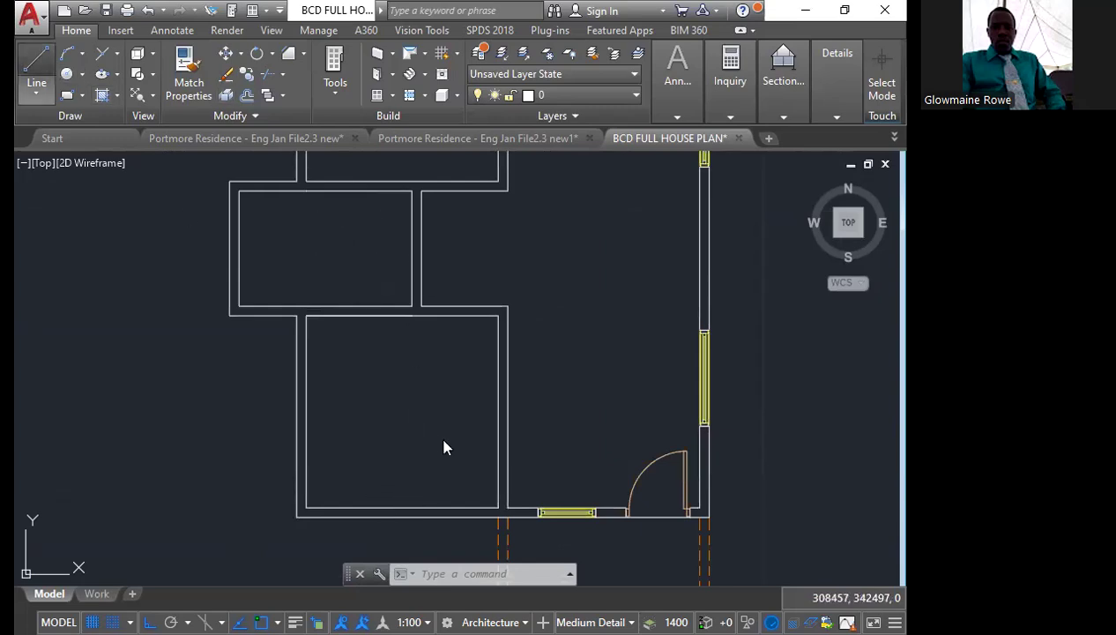
pyautogui.click(401, 509)
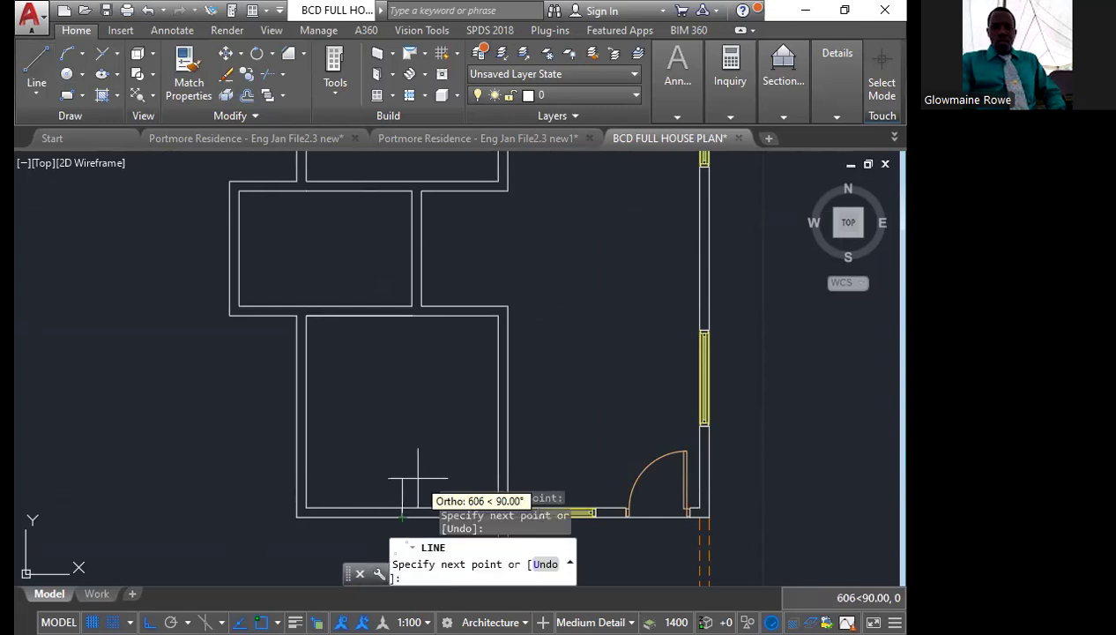
pyautogui.press('Escape')
pyautogui.scroll(3, 324, 422)
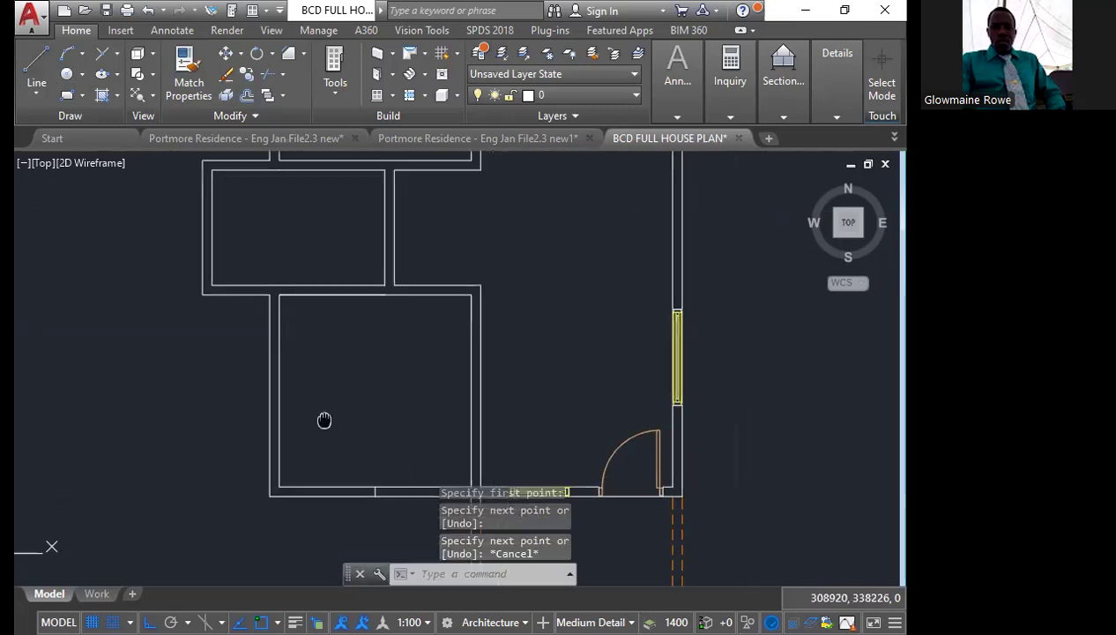
pyautogui.scroll(5, 326, 419)
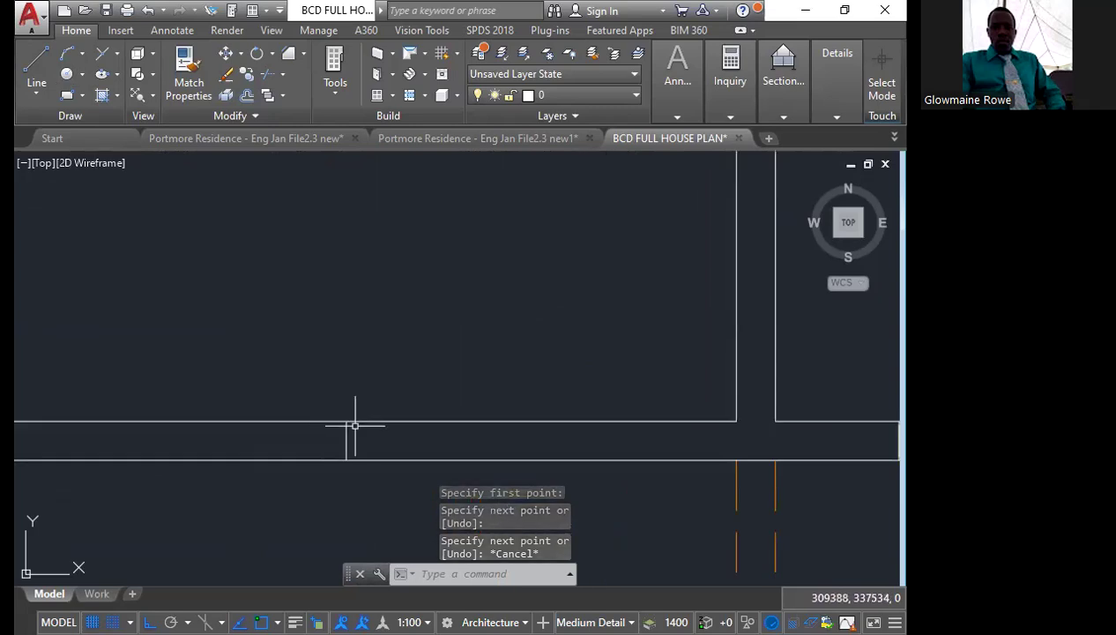
pyautogui.scroll(-4, 350, 426)
pyautogui.click(353, 430)
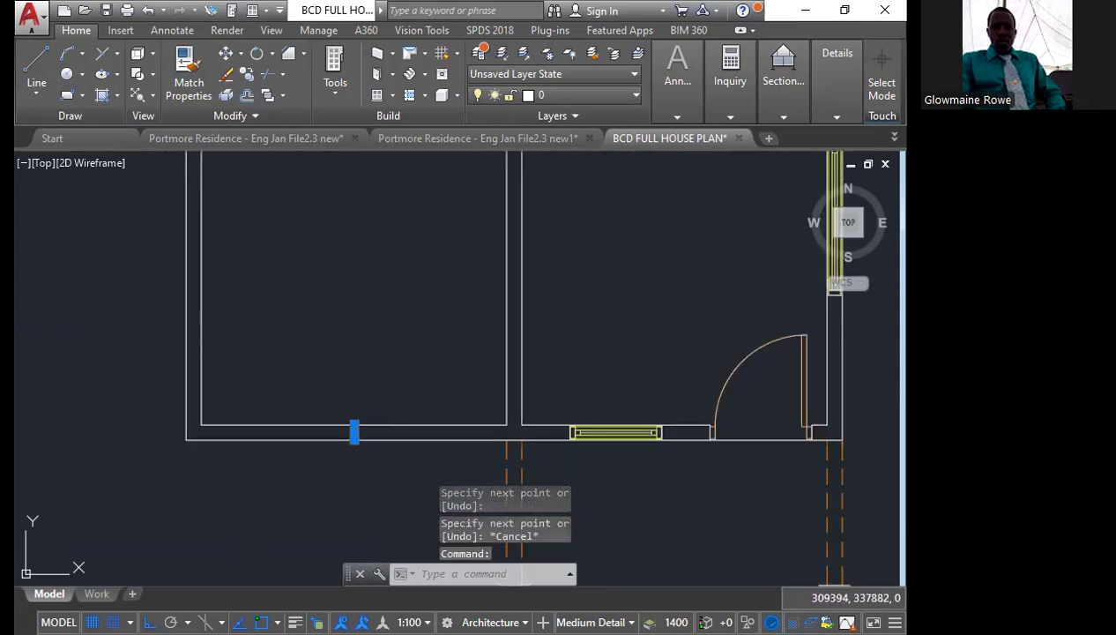
pyautogui.press('Delete')
# Draw a short vertical line across the lower-left room's front wall from the midpoint of its inner wall line
pyautogui.click(29, 68)
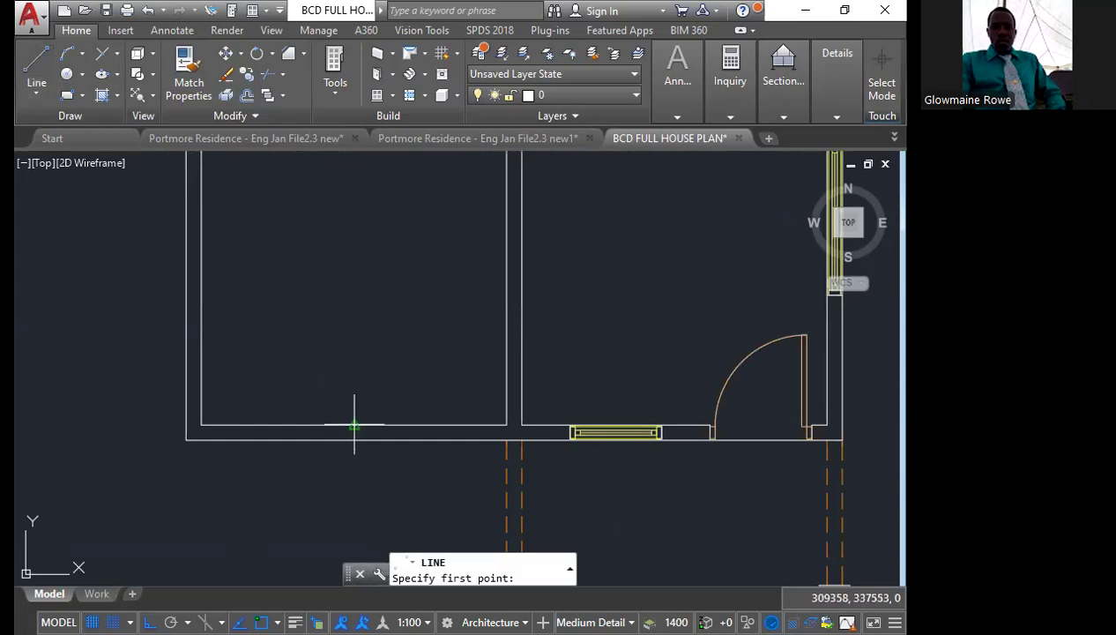
pyautogui.click(353, 425)
pyautogui.press('Escape')
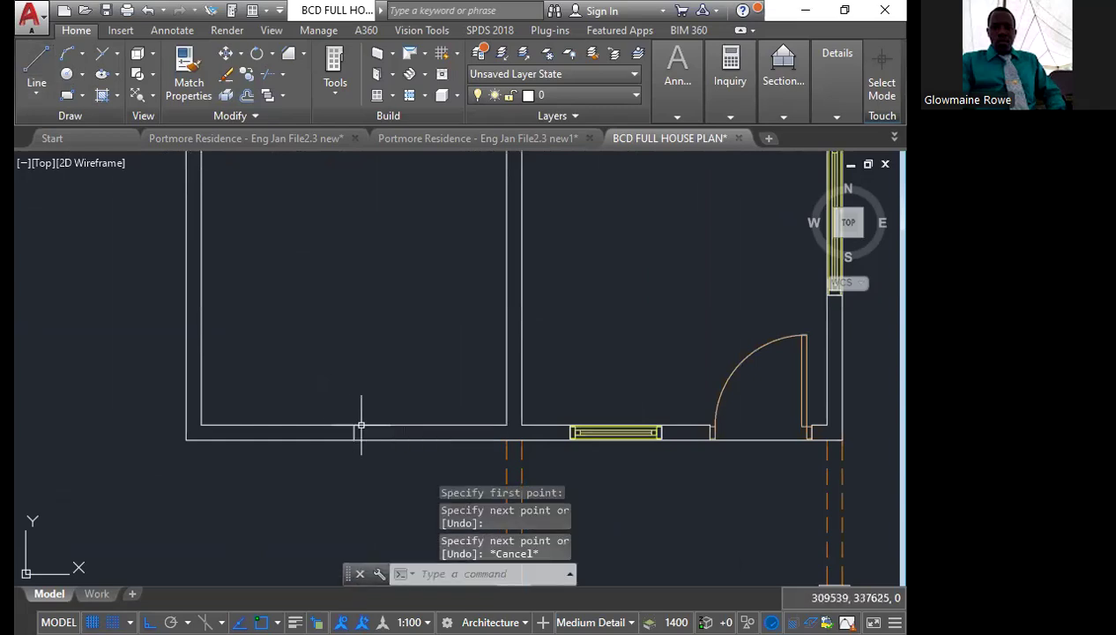
# Place a freestanding Standard-style window 1200 wide and 1200 high at zero rotation inside the lower-left room
pyautogui.scroll(4, 354, 430)
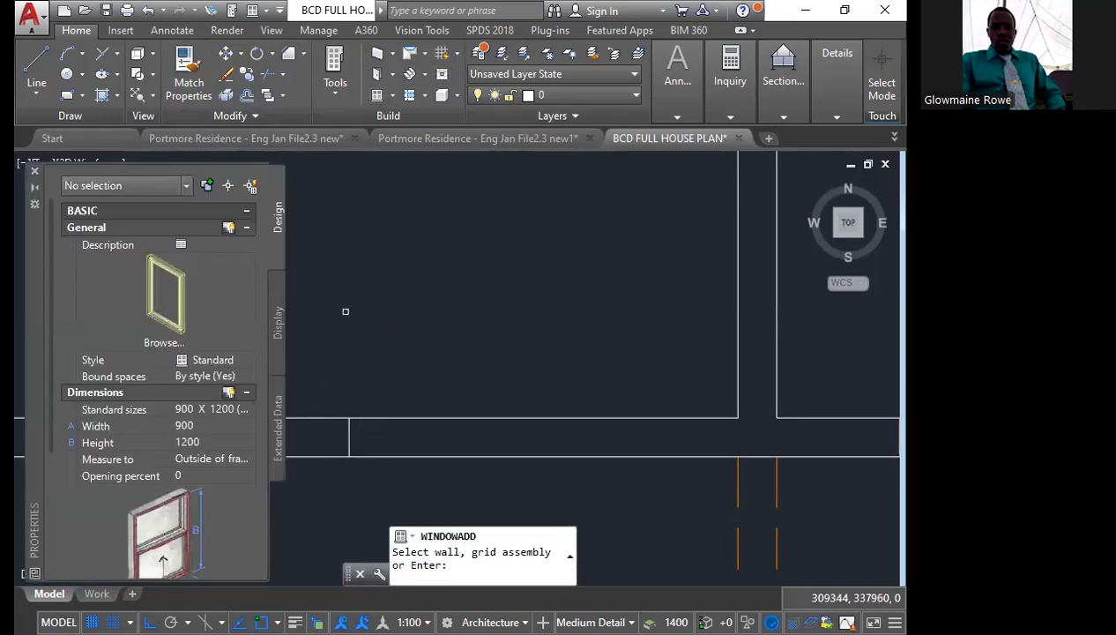
pyautogui.click(196, 427)
pyautogui.write('1200')
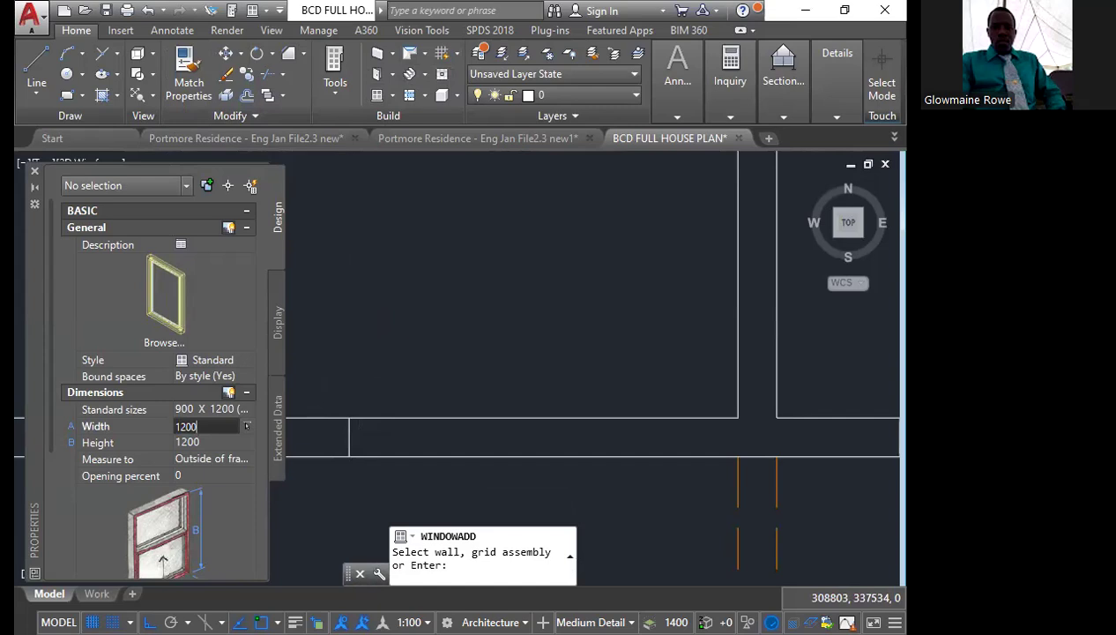
pyautogui.press('Tab')
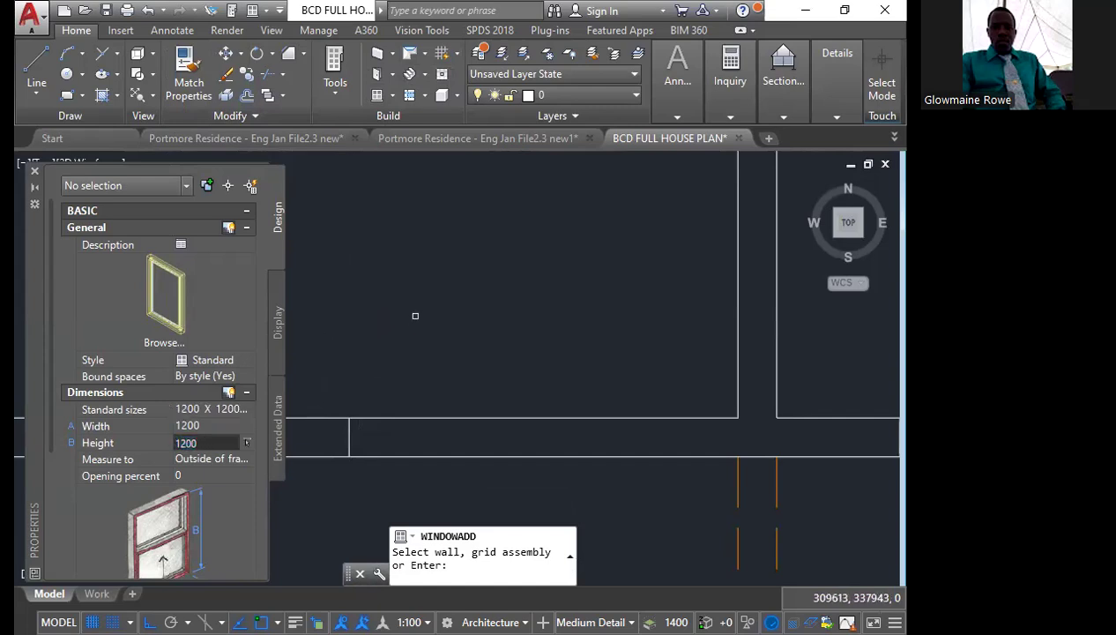
pyautogui.press('Return')
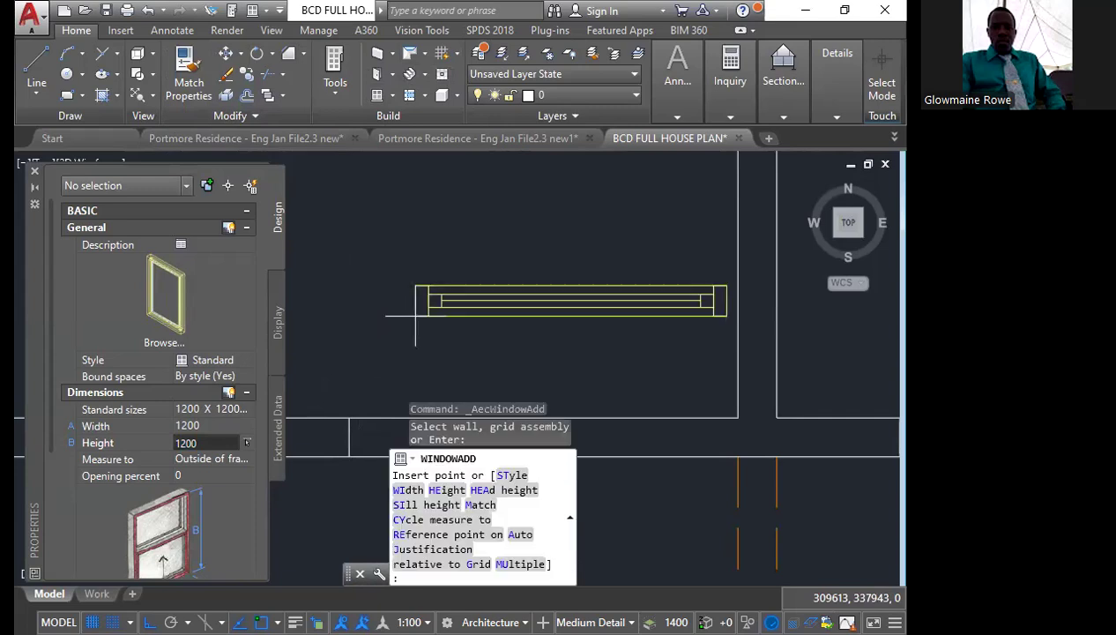
pyautogui.click(324, 299)
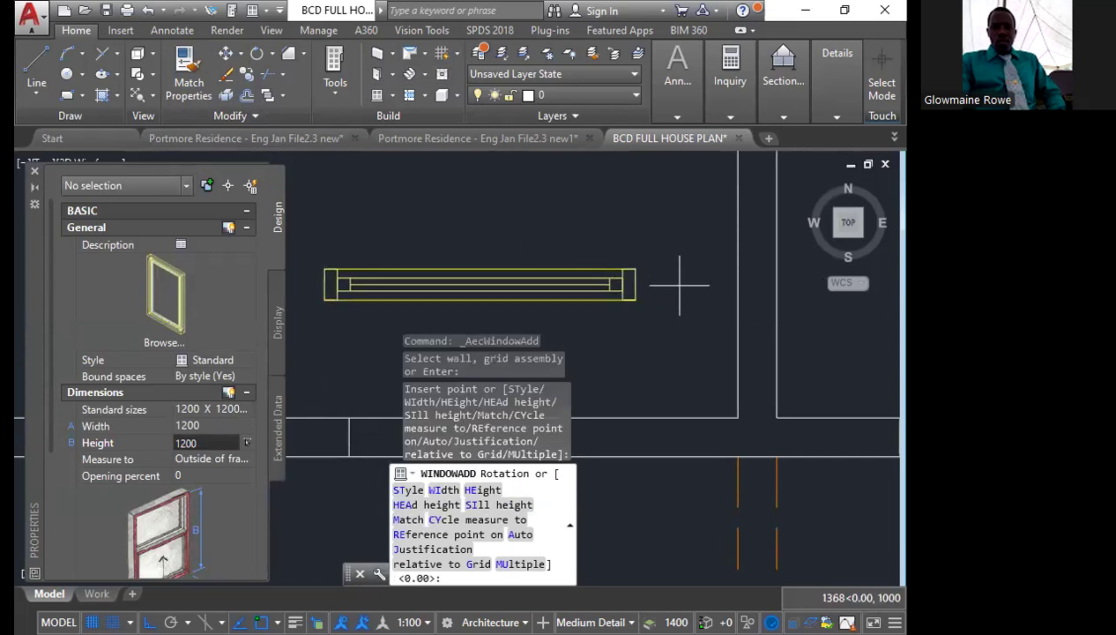
pyautogui.press('Return')
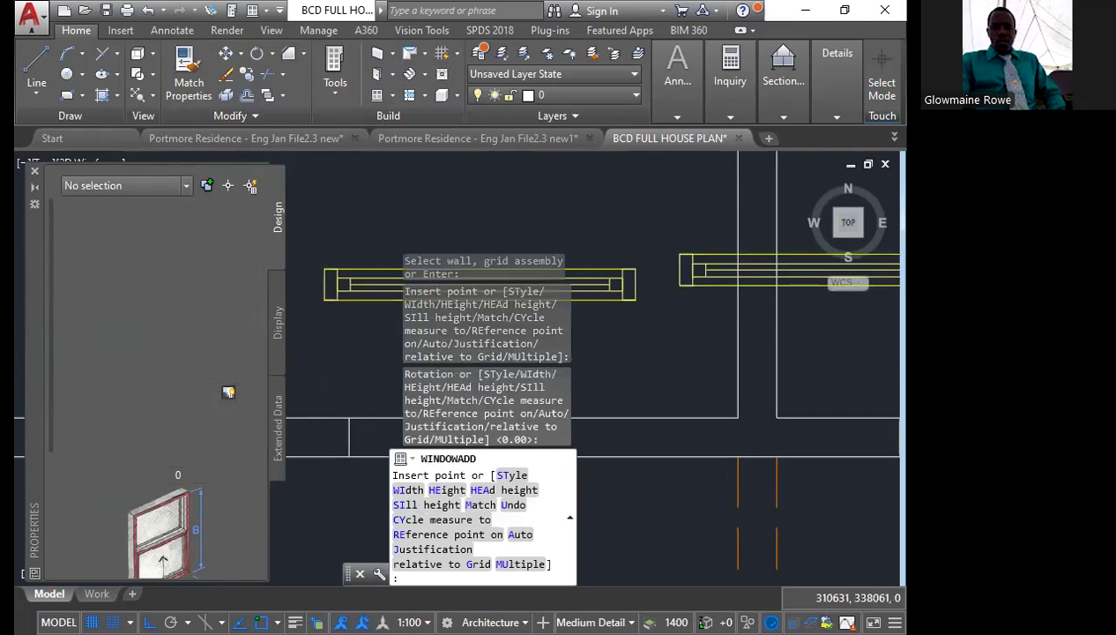
pyautogui.press('Escape')
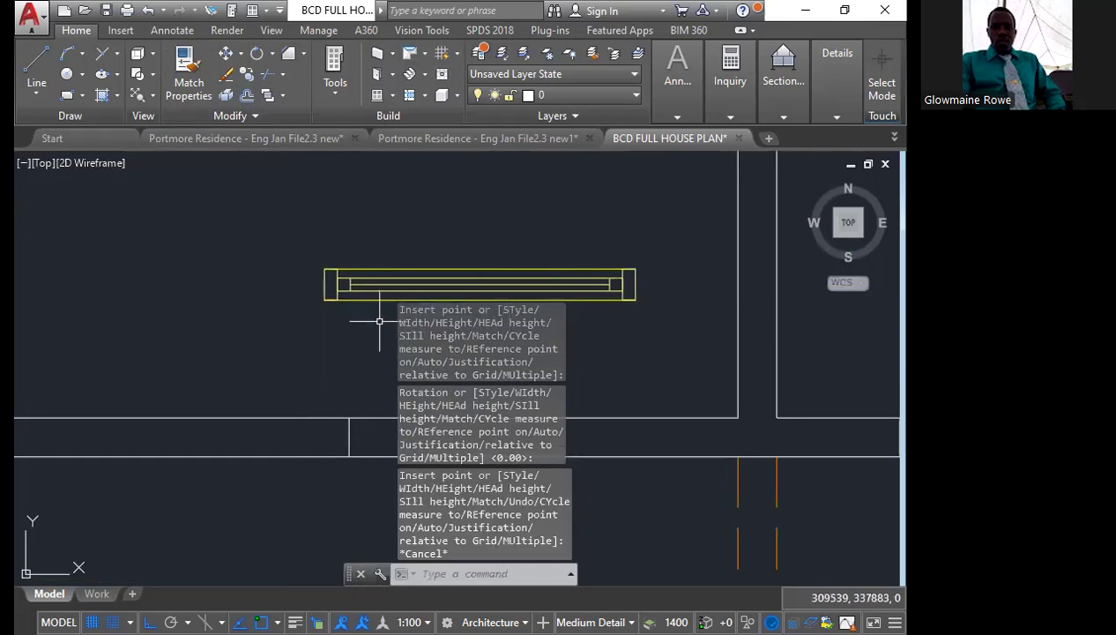
# Move the new window by its midpoint onto the short line across the lower-left room's front wall
pyautogui.moveTo(363, 321); pyautogui.dragTo(212, 325, button='middle')
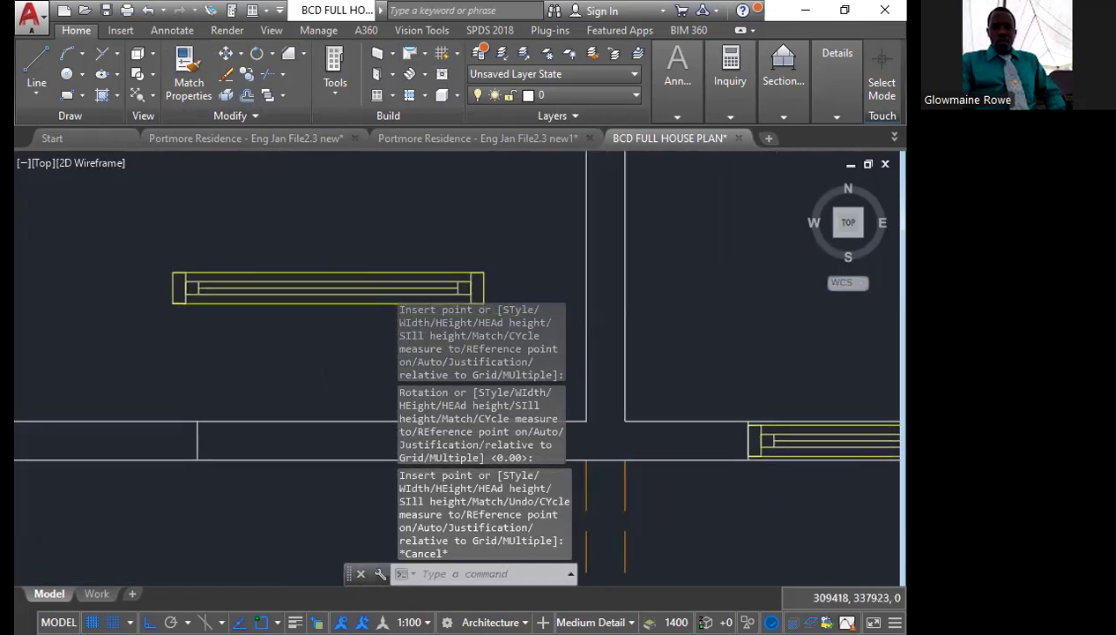
pyautogui.click(297, 345)
pyautogui.click(241, 235)
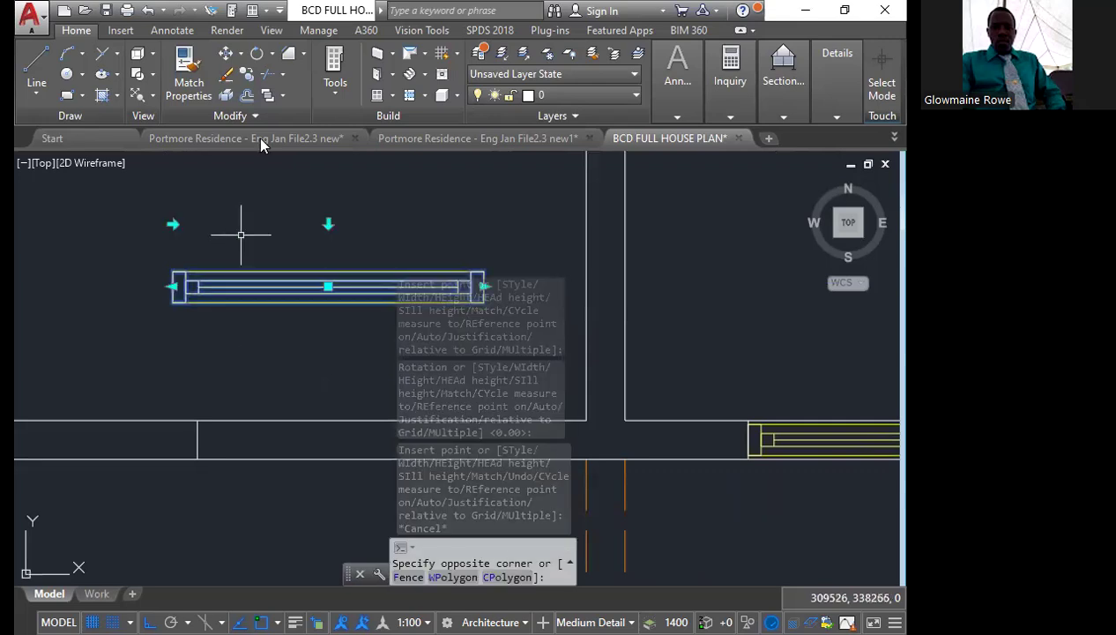
pyautogui.click(225, 55)
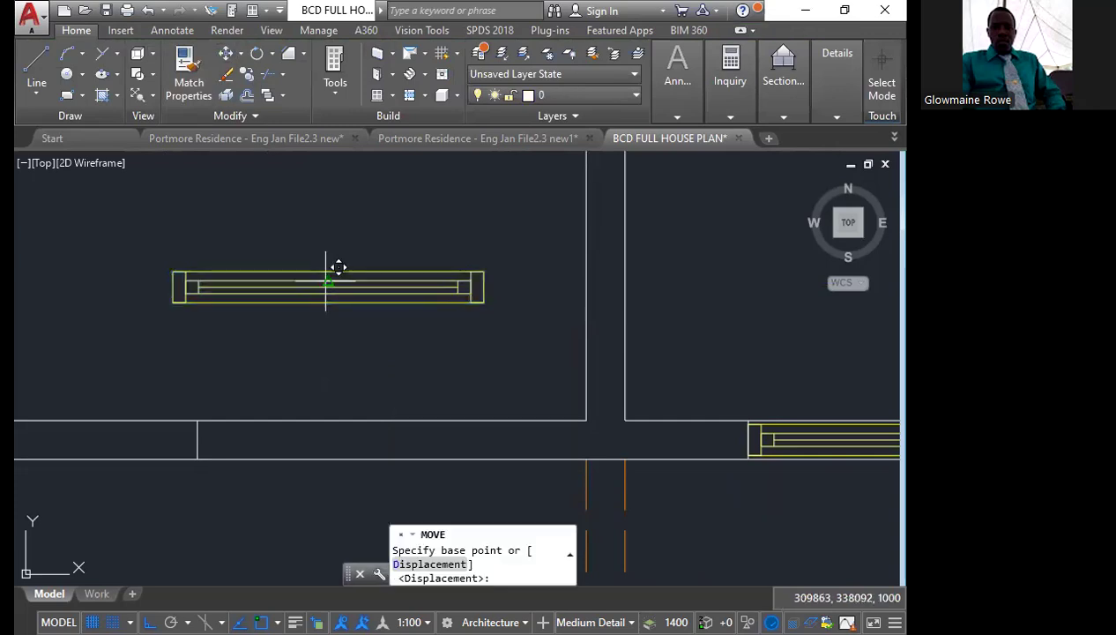
pyautogui.click(326, 281)
pyautogui.scroll(-5, 290, 370)
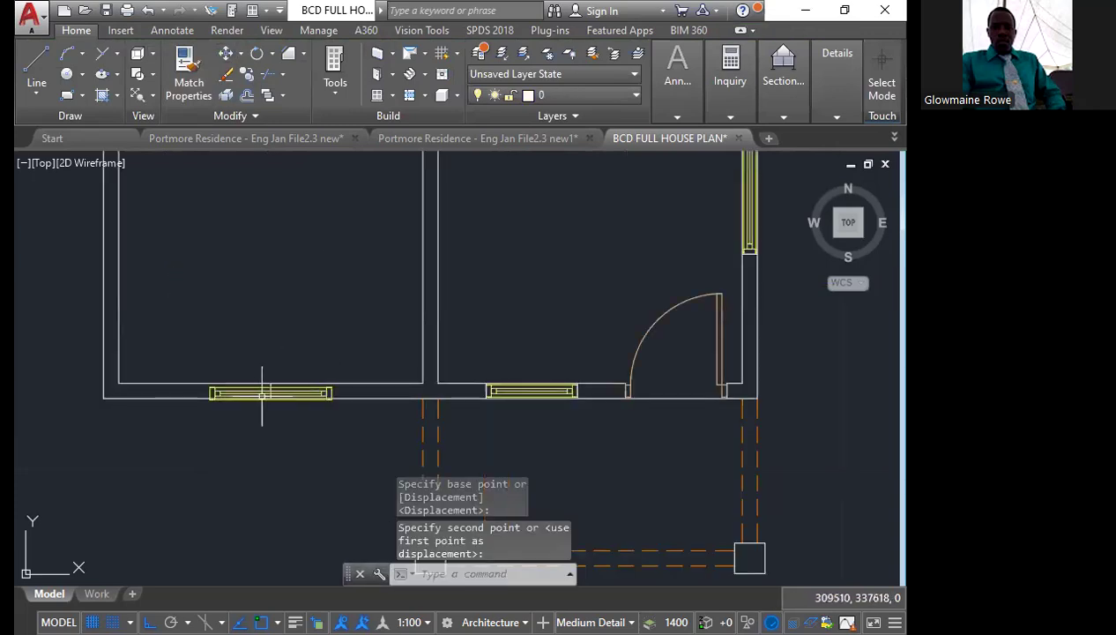
# Move the window from the midpoint of its centre line to the short line's midpoint to centre it within the wall thickness
pyautogui.scroll(6, 256, 386)
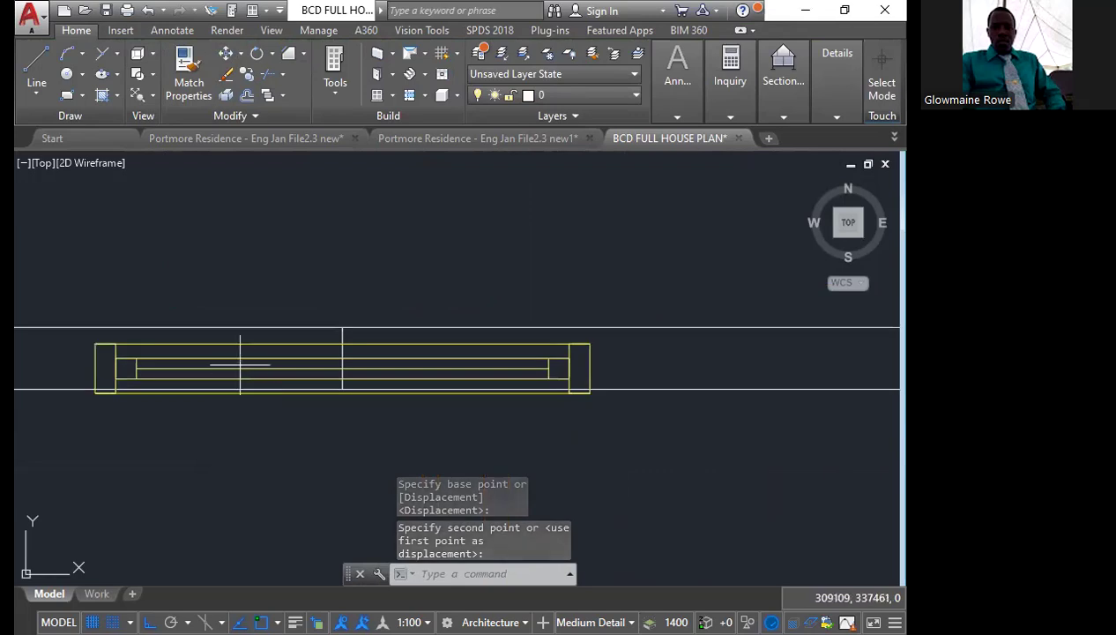
pyautogui.click(239, 364)
pyautogui.click(236, 343)
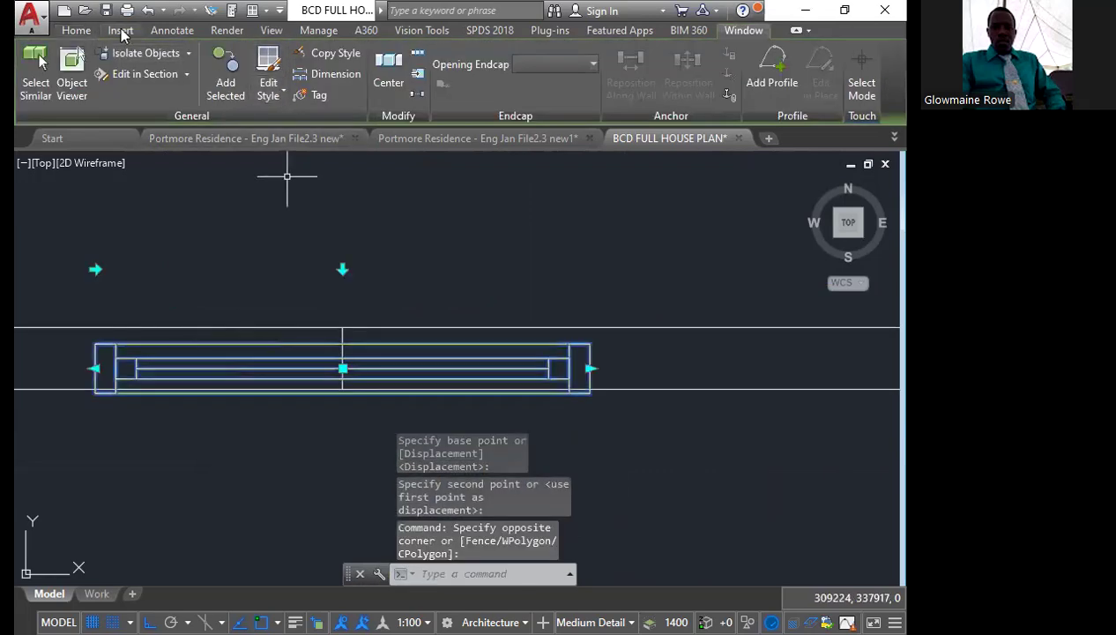
pyautogui.click(76, 30)
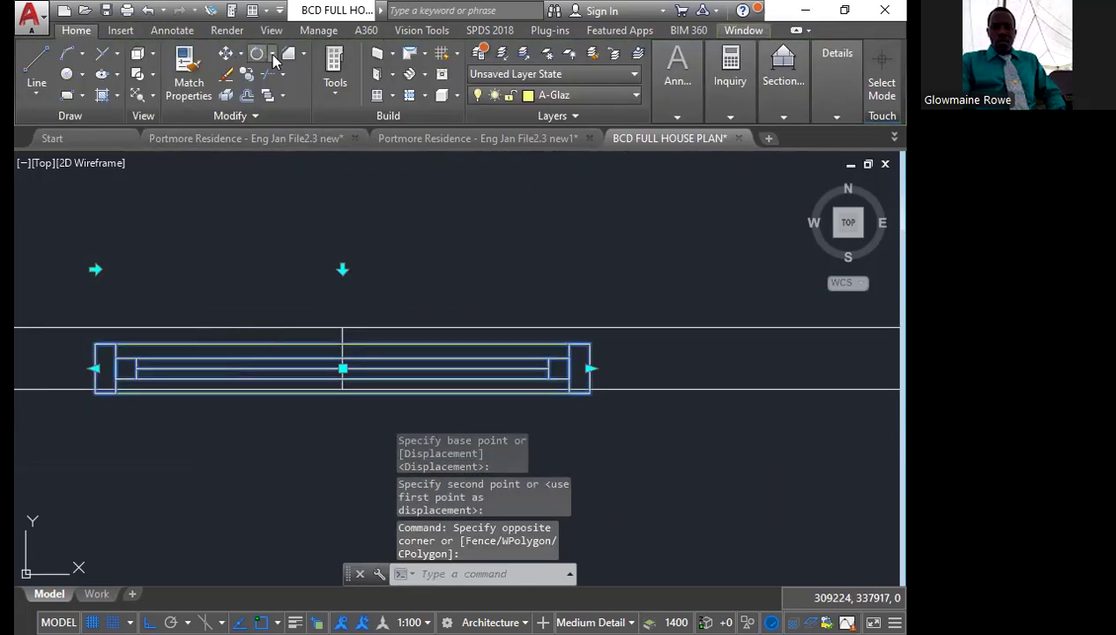
pyautogui.click(226, 58)
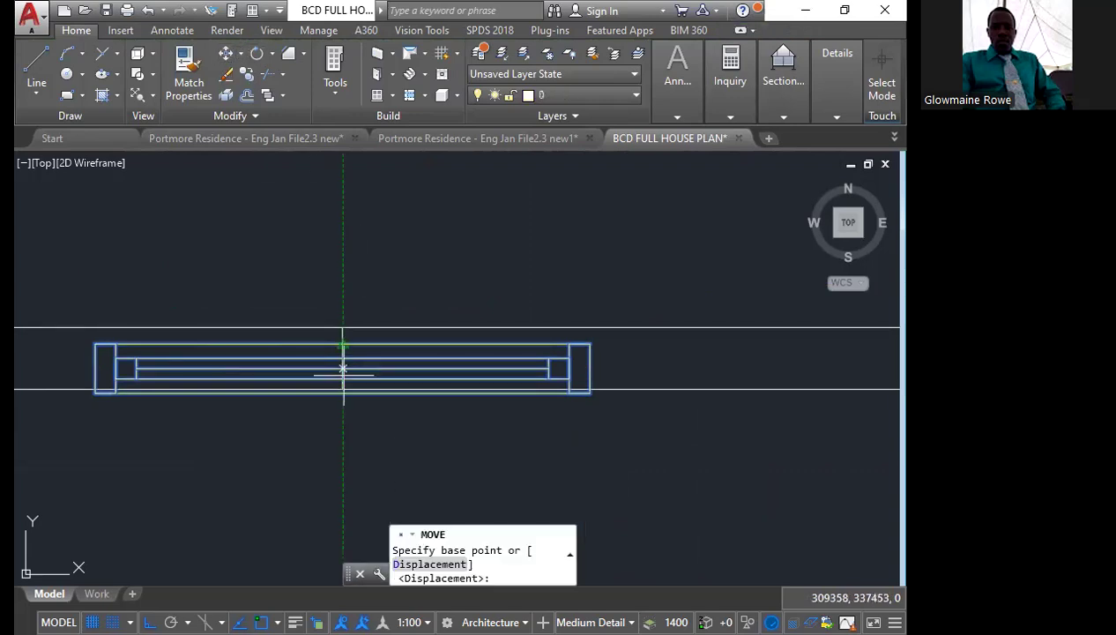
pyautogui.scroll(3, 340, 361)
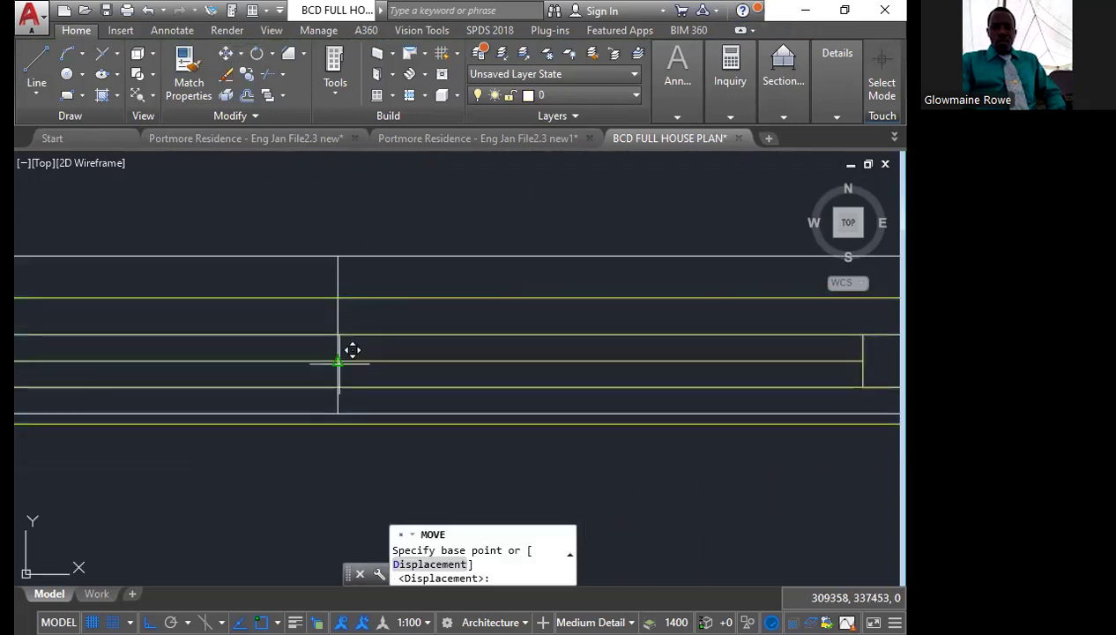
pyautogui.click(338, 362)
pyautogui.click(339, 335)
pyautogui.scroll(-3, 356, 363)
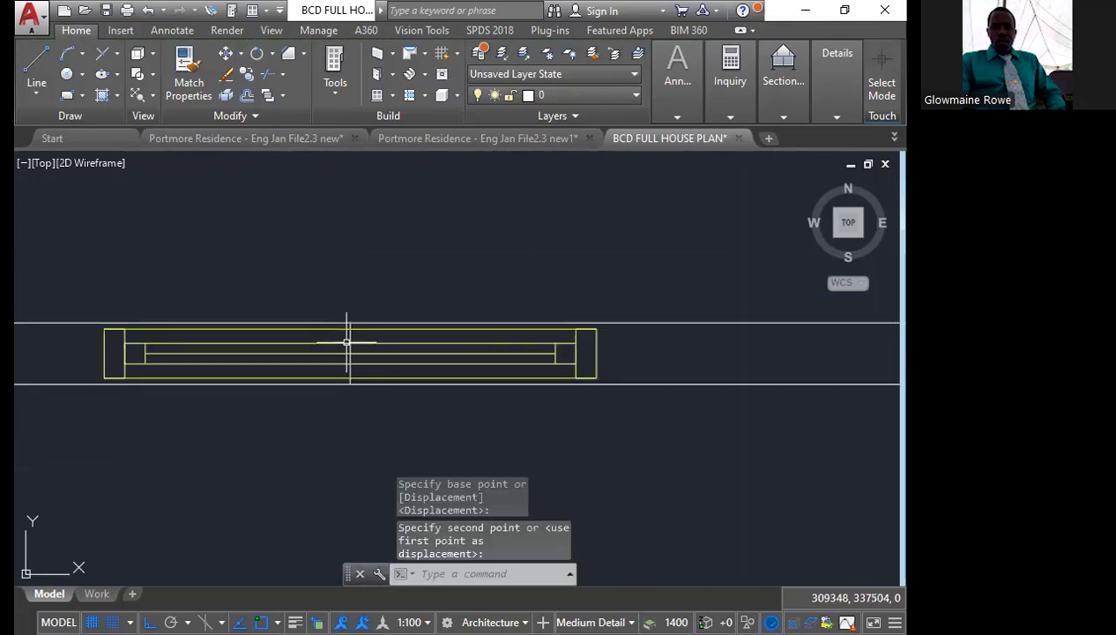
# Move the short vertical line from its midpoint to the right end of the new front window
pyautogui.click(338, 308)
pyautogui.click(379, 388)
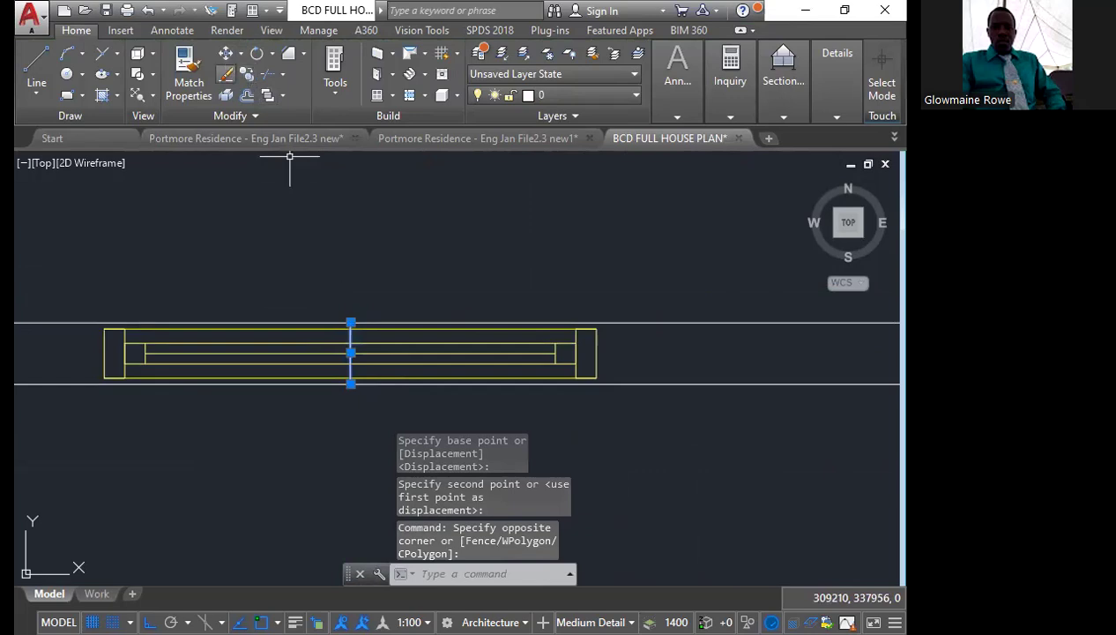
pyautogui.click(351, 353)
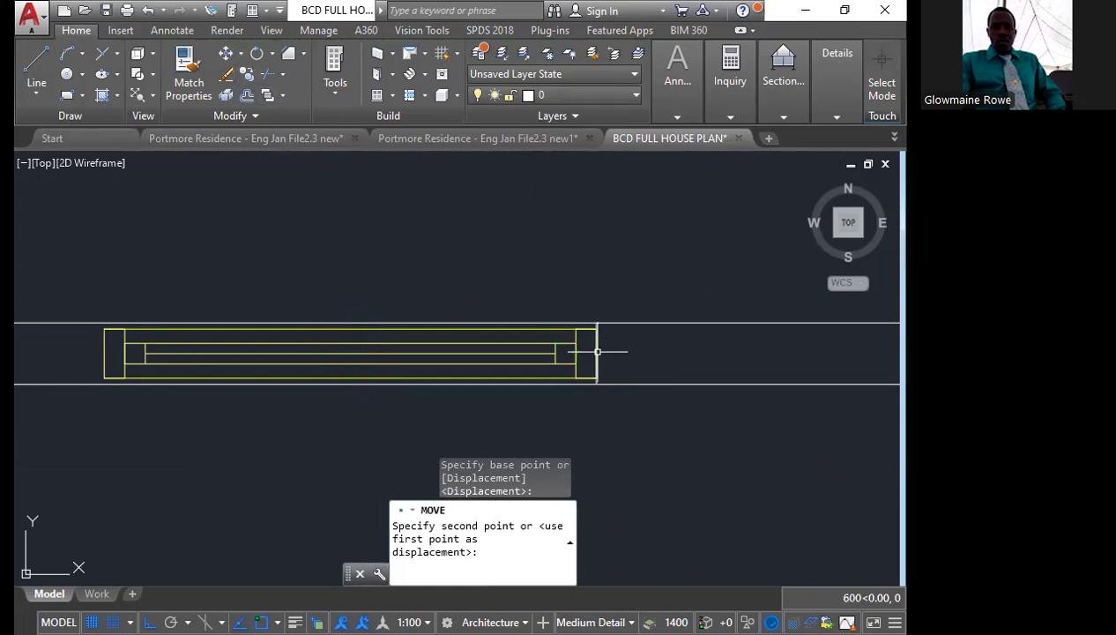
pyautogui.click(598, 351)
# Copy the short line at the window's right end from its midpoint to the window's left end
pyautogui.scroll(6, 595, 331)
pyautogui.click(608, 306)
pyautogui.click(588, 283)
pyautogui.click(248, 75)
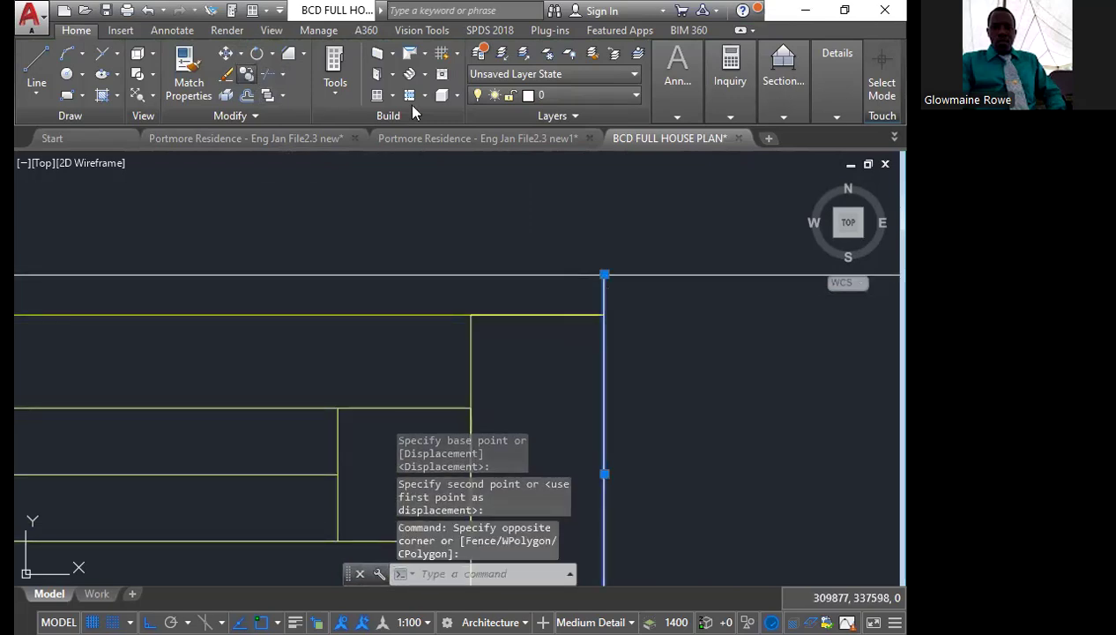
pyautogui.scroll(-4, 518, 286)
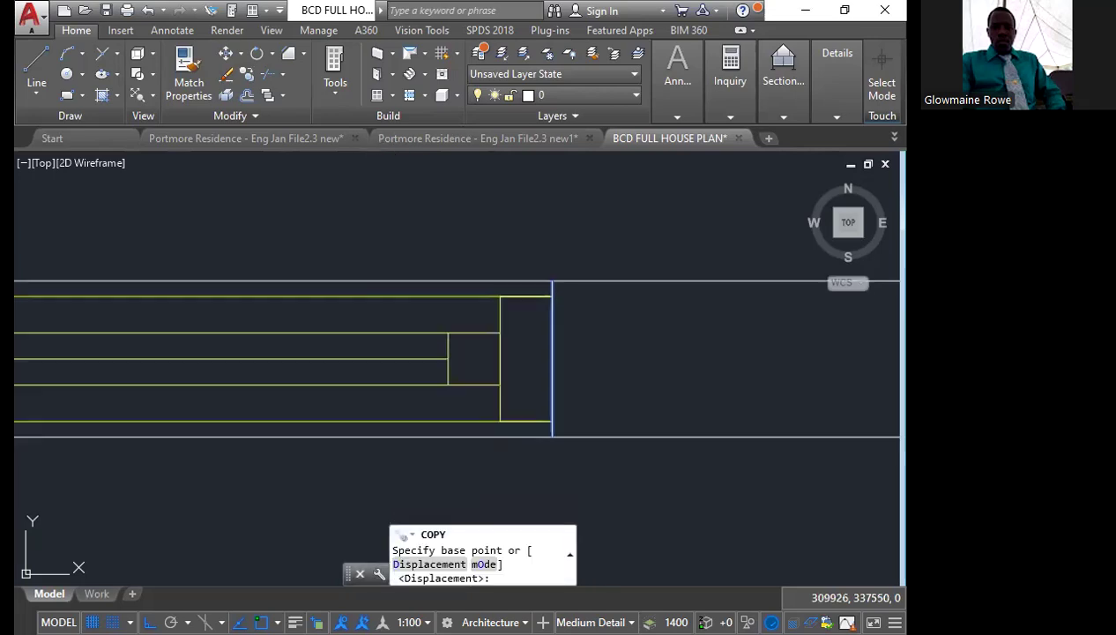
pyautogui.click(552, 356)
pyautogui.scroll(-3, 552, 356)
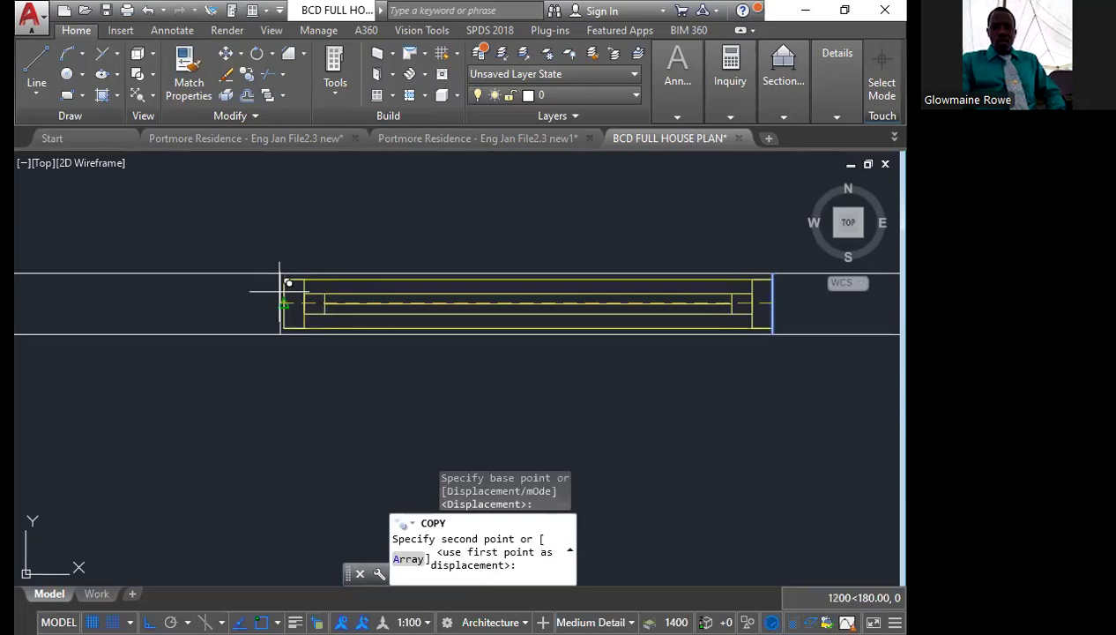
pyautogui.scroll(3, 289, 282)
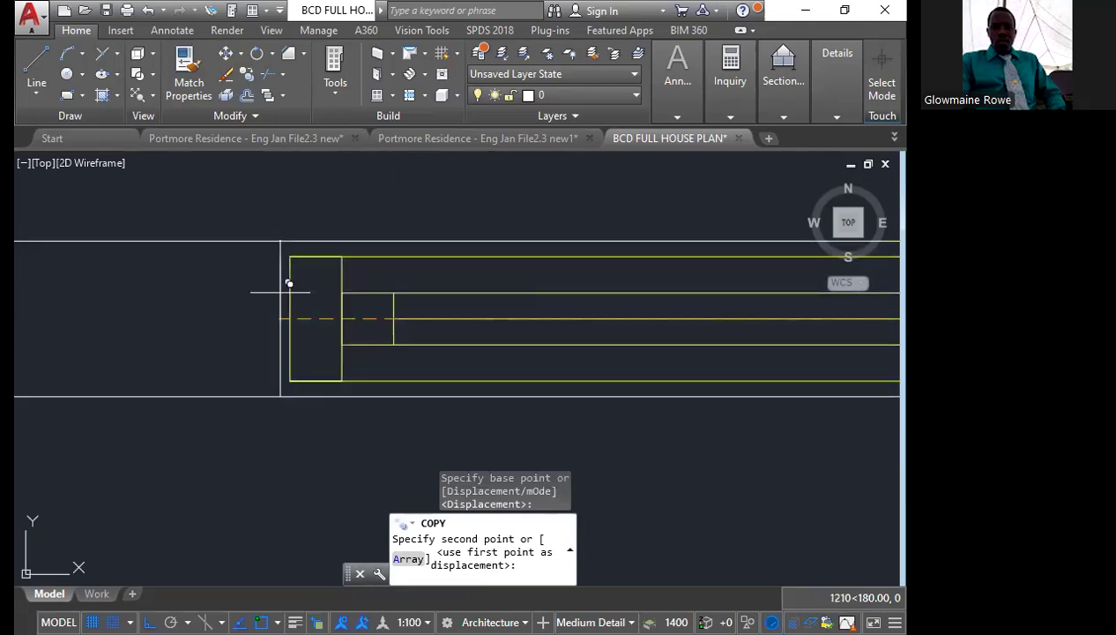
pyautogui.click(288, 283)
pyautogui.scroll(-3, 348, 369)
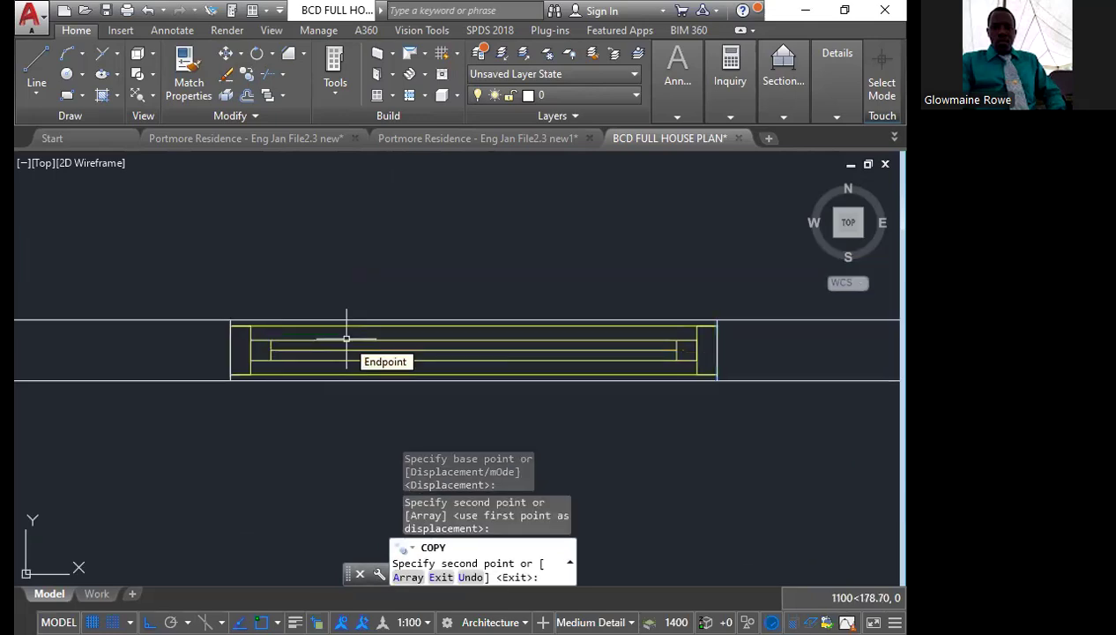
pyautogui.press('Escape')
pyautogui.scroll(-3, 356, 331)
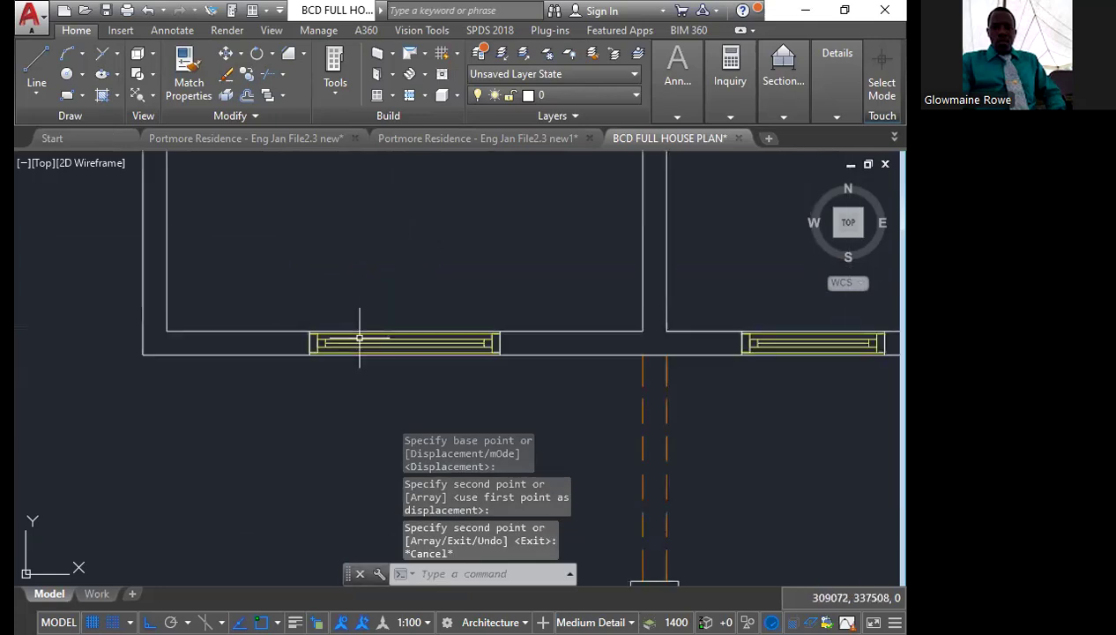
pyautogui.scroll(-2, 377, 291)
pyautogui.moveTo(379, 284); pyautogui.dragTo(331, 408, button='middle')
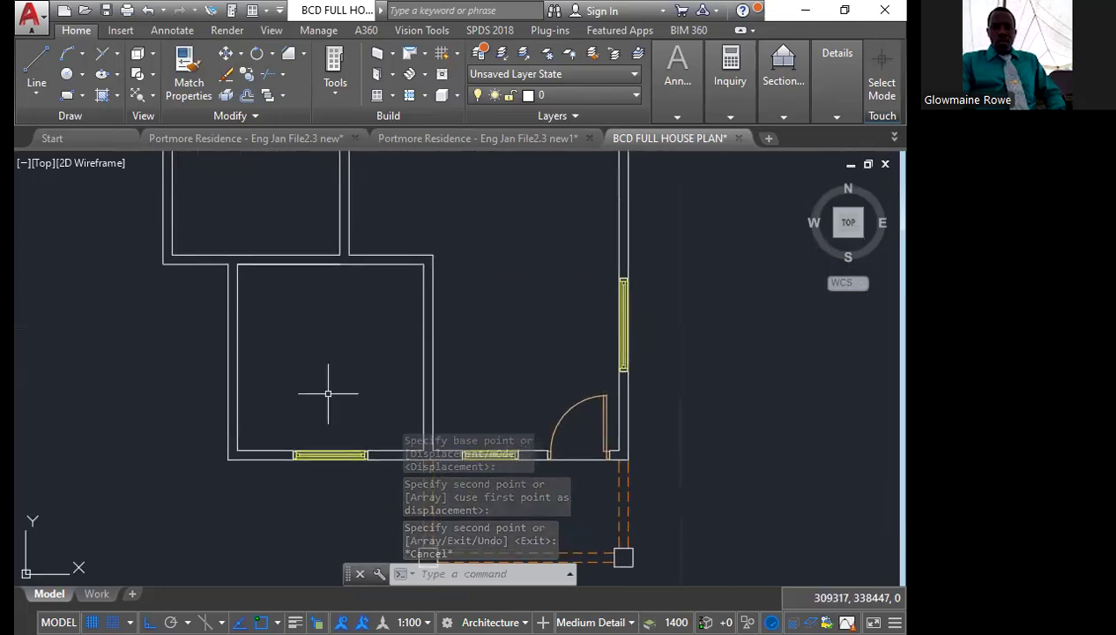
pyautogui.scroll(-4, 294, 386)
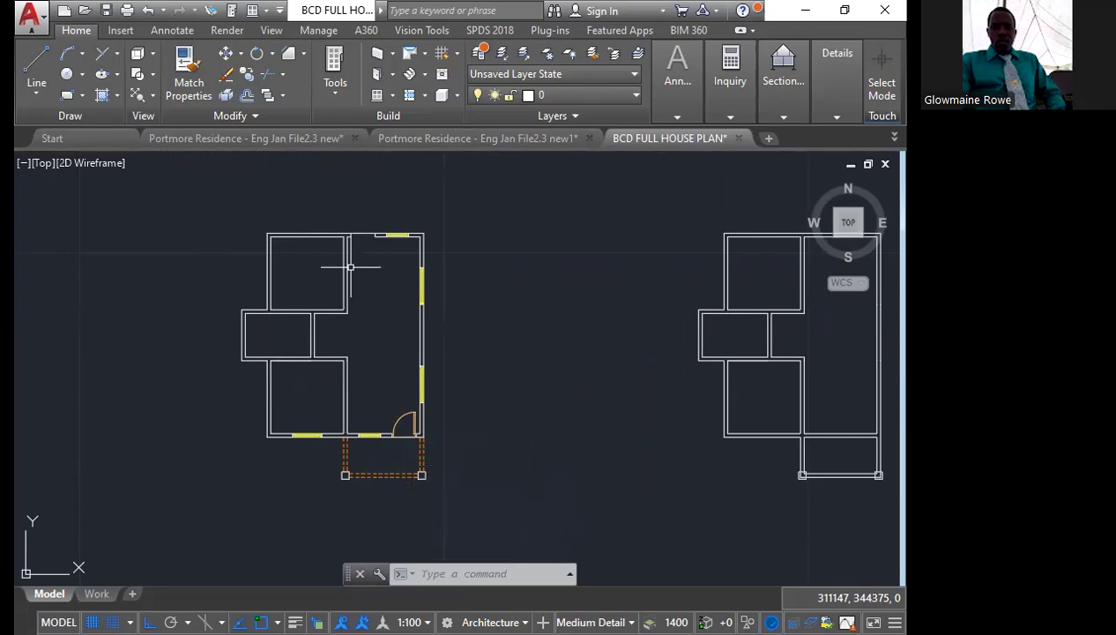
# Mirror the lower-left room's front window and its end lines about a horizontal axis through the middle-left room's outer wall midpoint, keeping the originals
pyautogui.scroll(4, 301, 409)
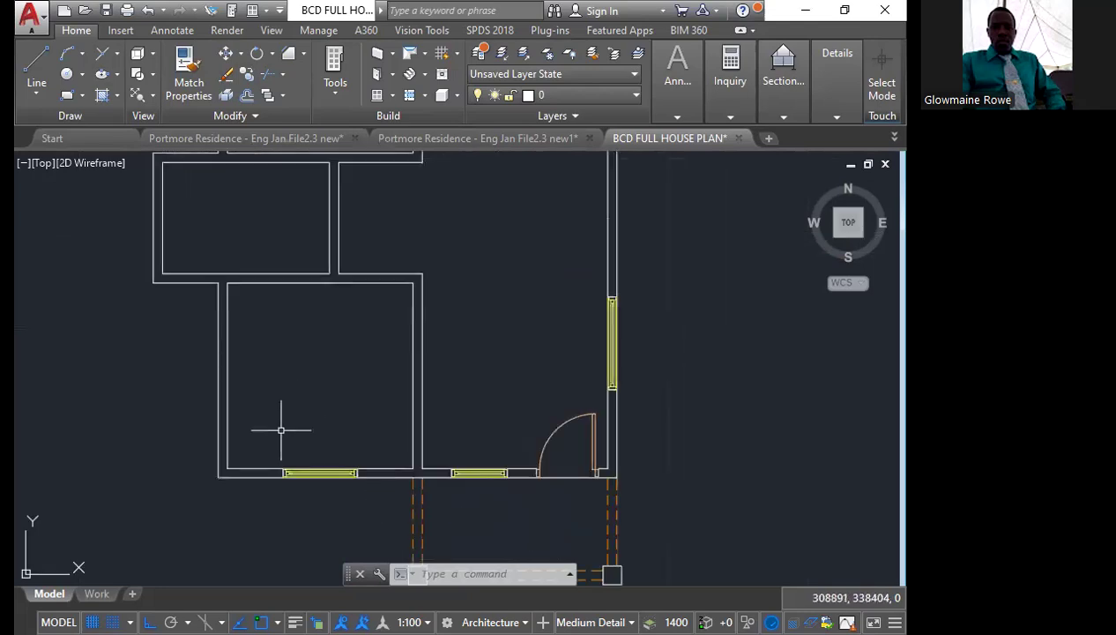
pyautogui.click(267, 443)
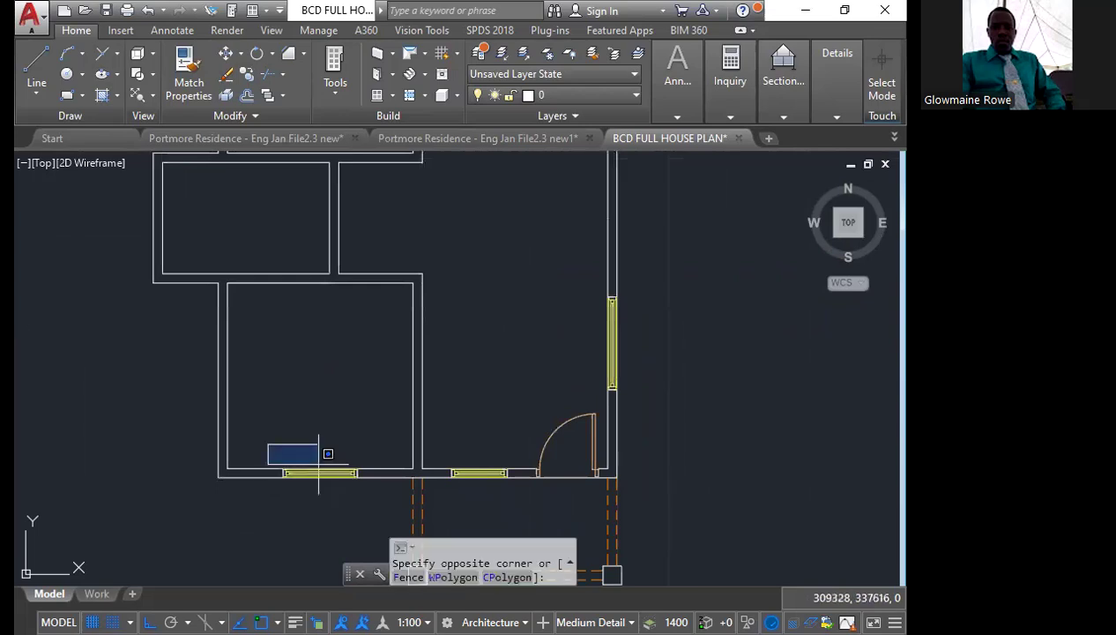
pyautogui.click(309, 442)
pyautogui.scroll(4, 278, 423)
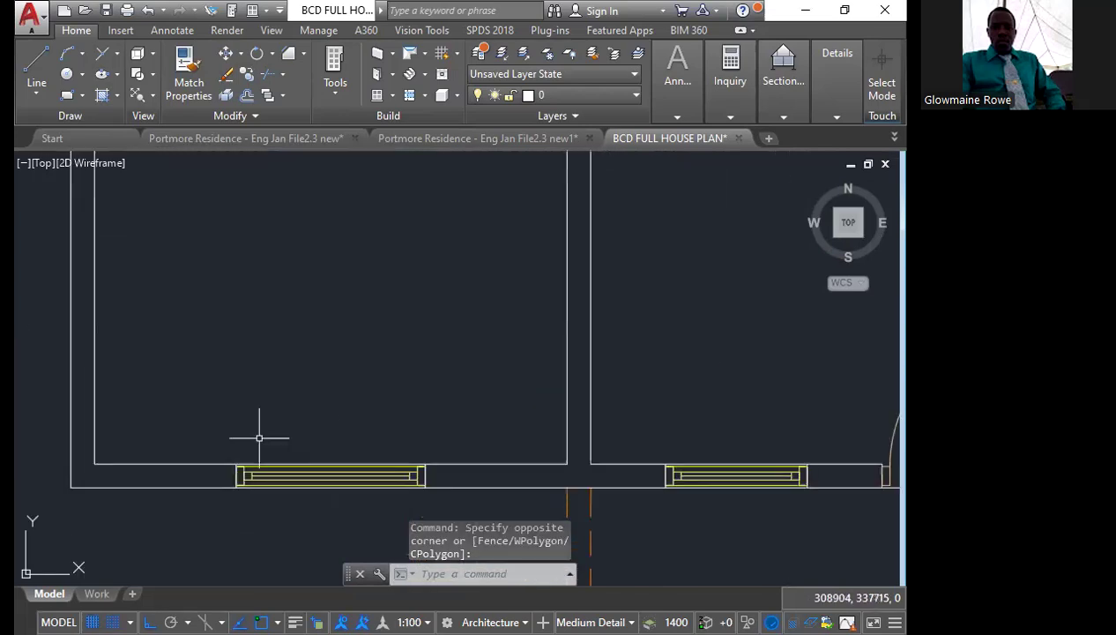
pyautogui.click(220, 428)
pyautogui.moveTo(273, 468); pyautogui.dragTo(237, 420, button='middle')
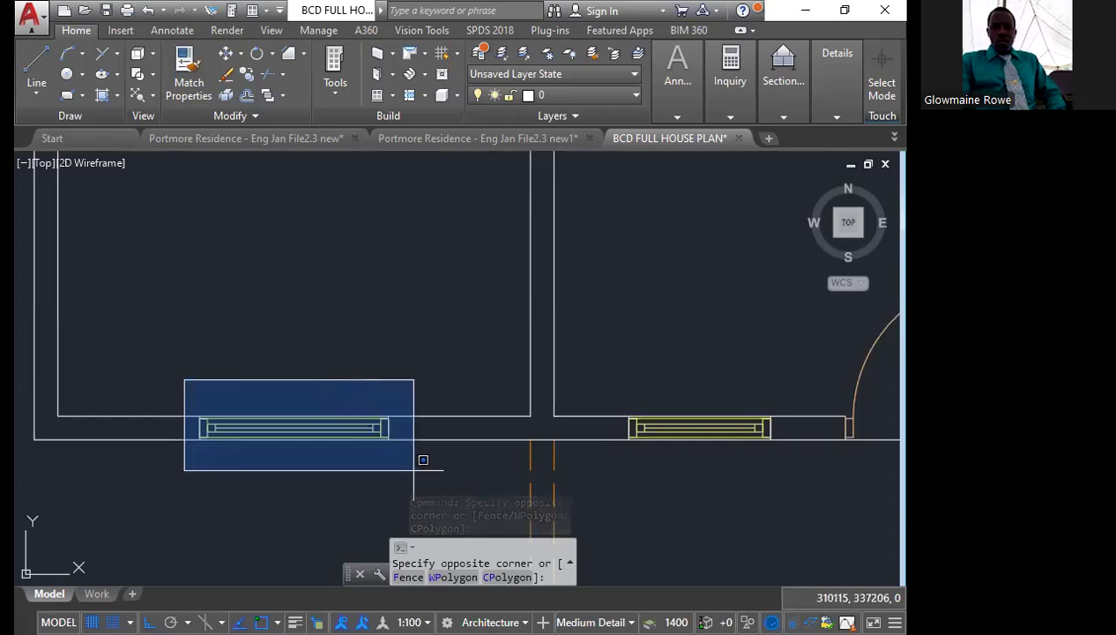
pyautogui.click(413, 469)
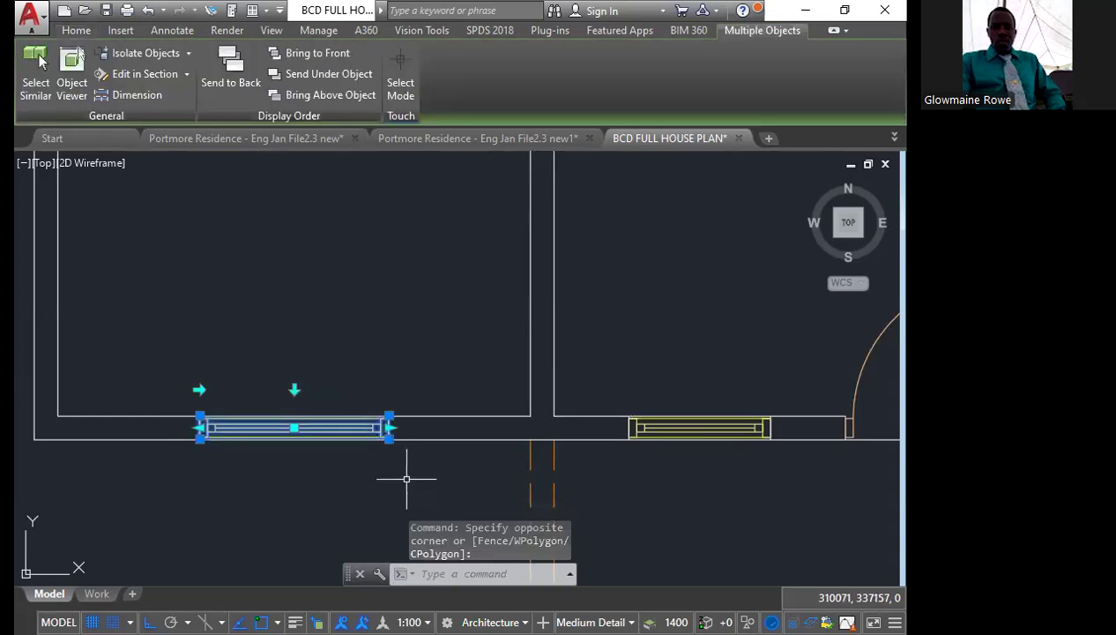
pyautogui.scroll(-5, 408, 465)
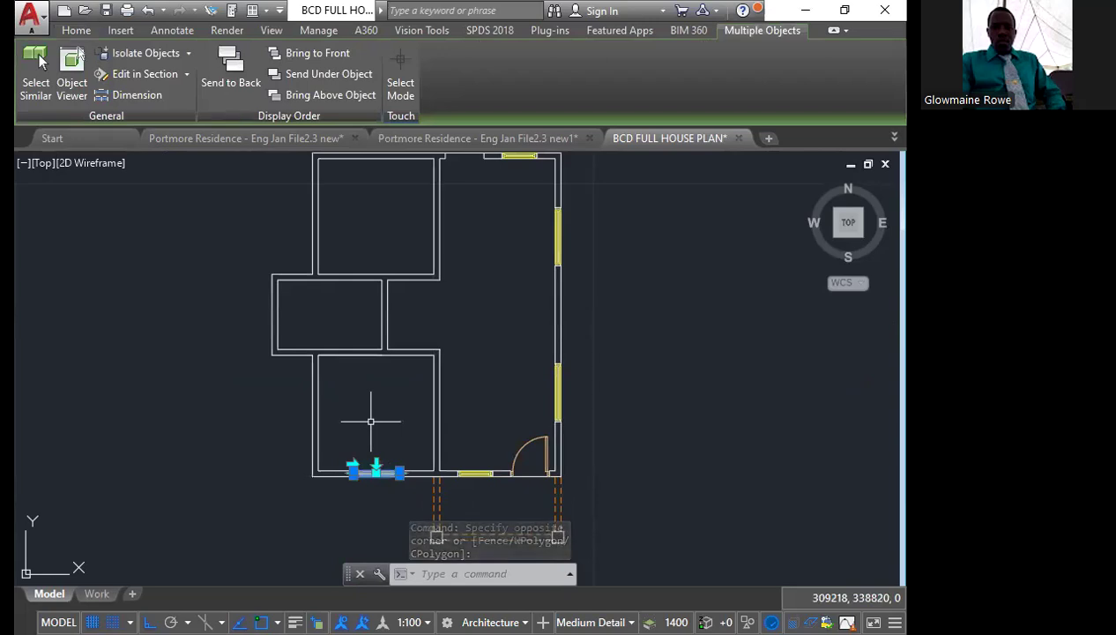
pyautogui.write('mirror')
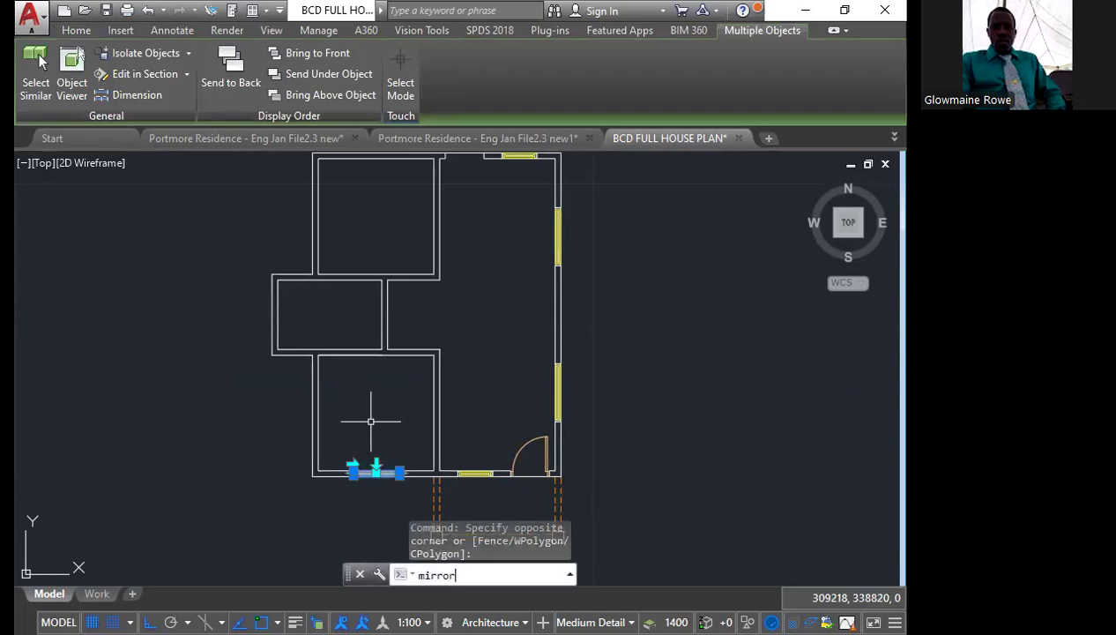
pyautogui.press('Return')
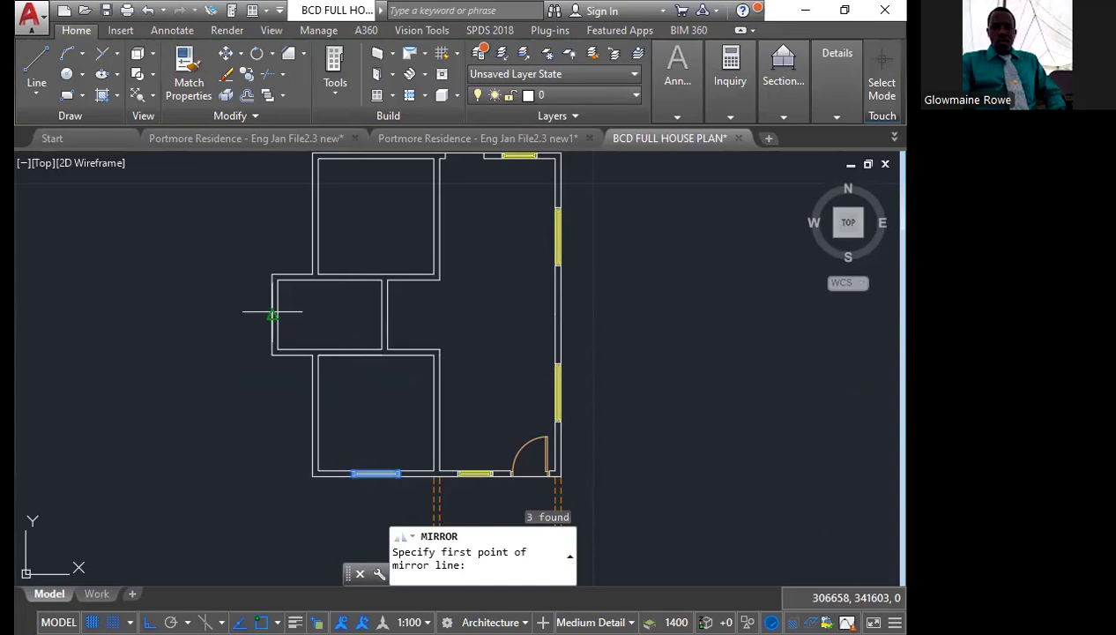
pyautogui.click(272, 313)
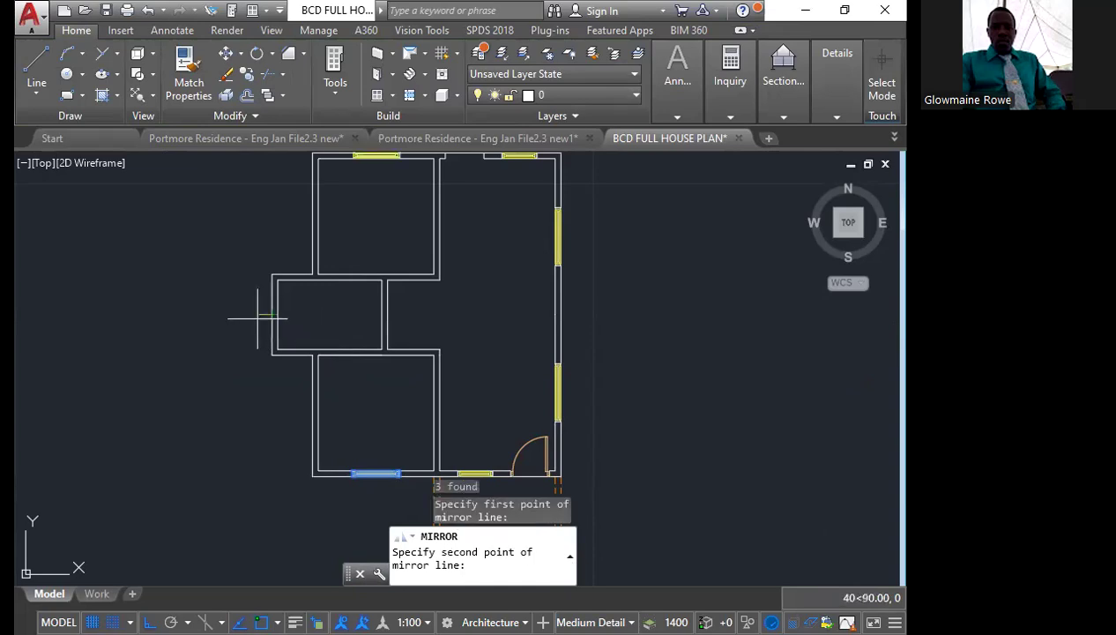
pyautogui.click(101, 338)
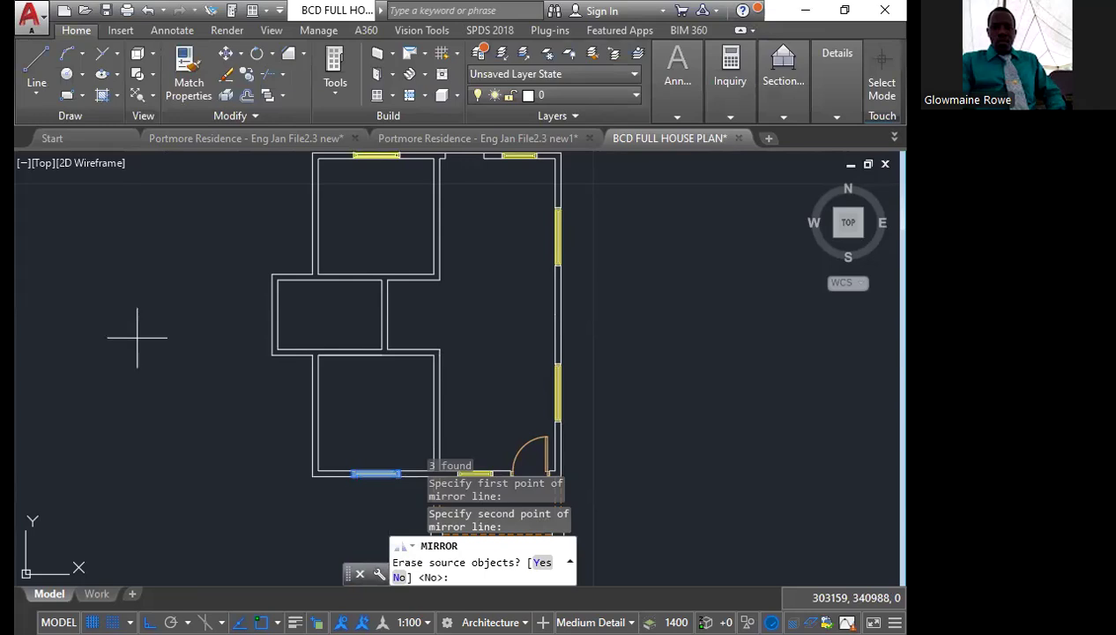
pyautogui.press('Return')
# Draw a short horizontal line across the thickness of the middle-left room's outer wall, from inner midpoint to outer midpoint
pyautogui.moveTo(137, 362)
pyautogui.mouseDown(button='middle')
pyautogui.moveTo(67, 416)
pyautogui.moveTo(45, 412)
pyautogui.mouseUp(button='middle')
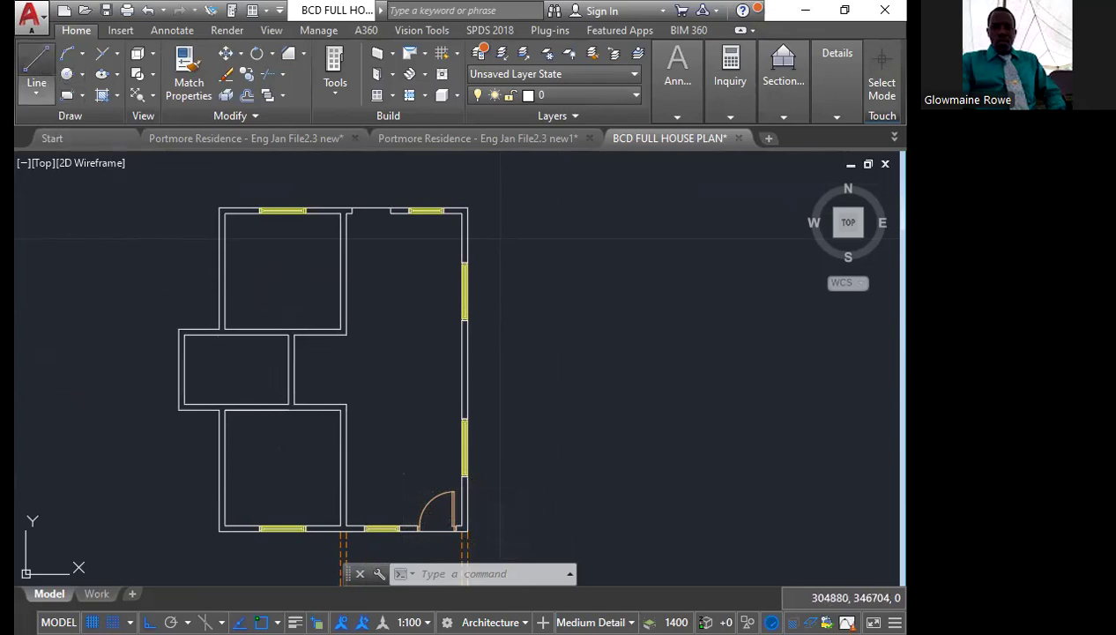
pyautogui.click(36, 66)
pyautogui.scroll(5, 159, 366)
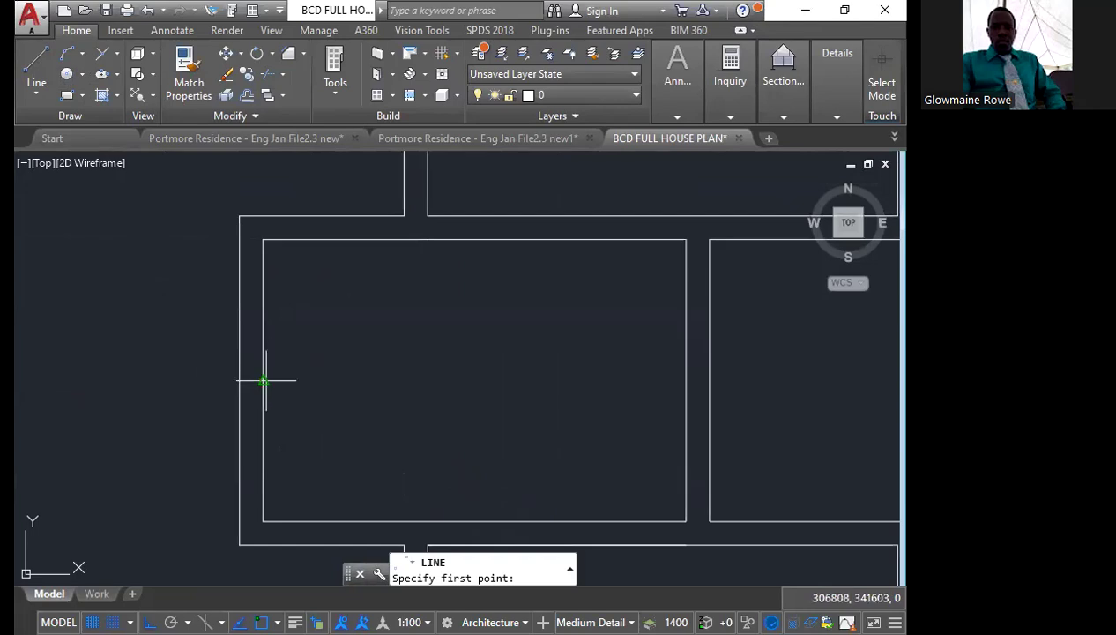
pyautogui.click(264, 380)
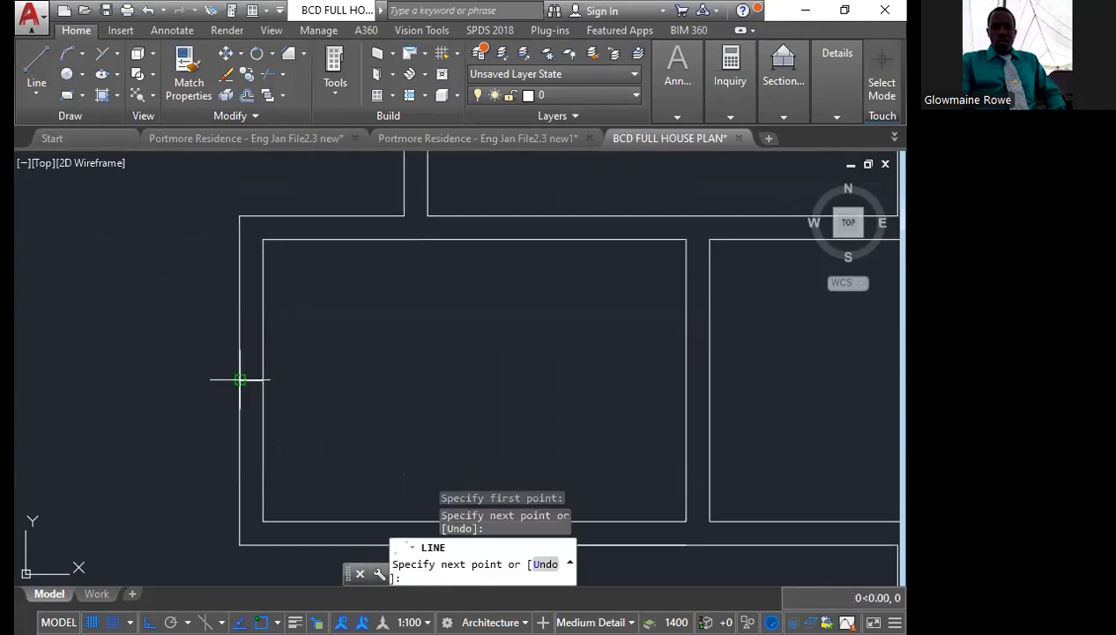
pyautogui.click(237, 377)
pyautogui.press('Escape')
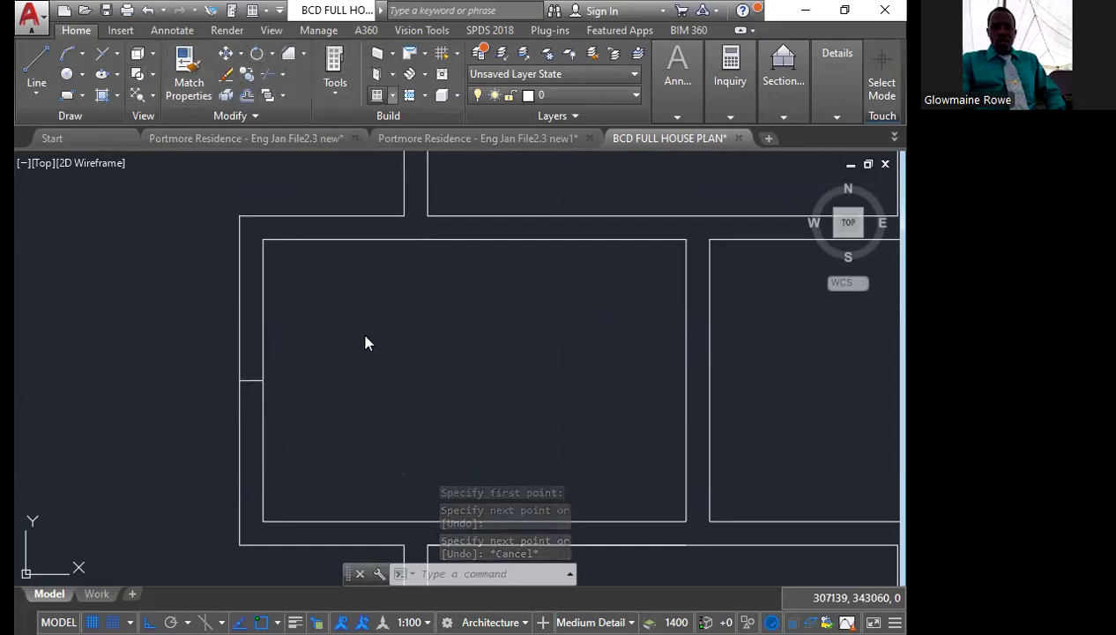
# Insert a free-standing Standard window 600 wide and 1200 high, oriented vertically, inside the small middle-left room
pyautogui.hotkey('ctrl', '1')
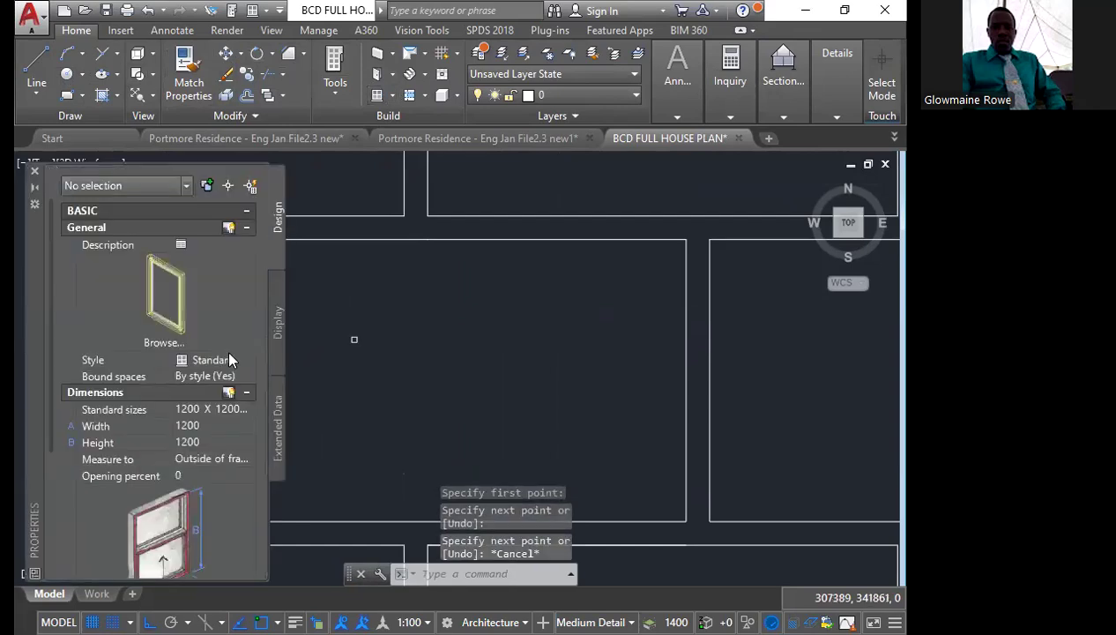
pyautogui.click(195, 425)
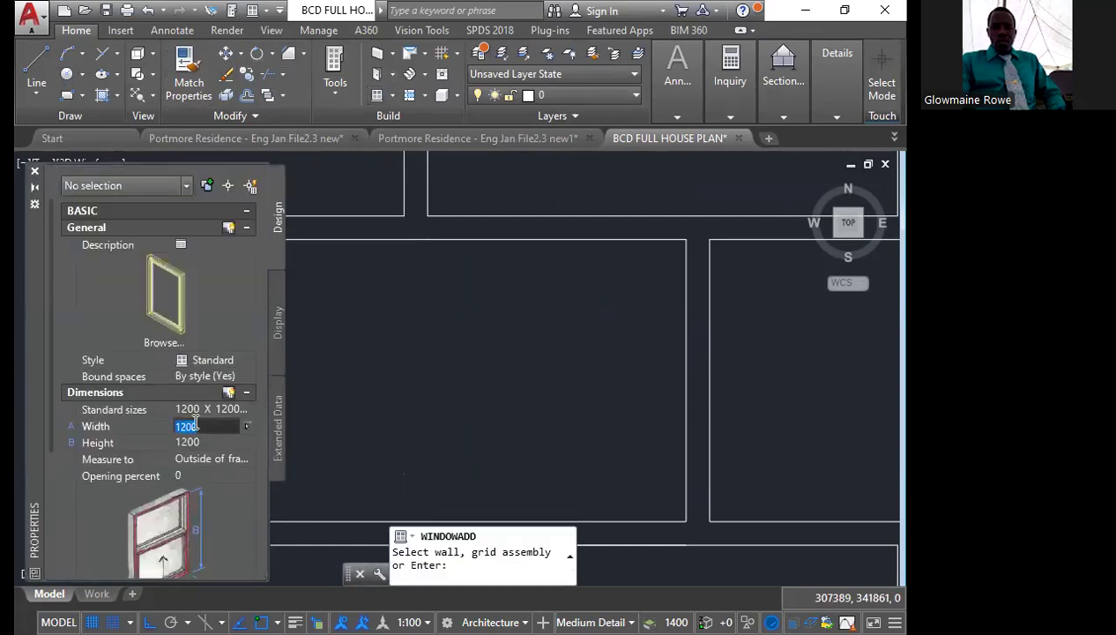
pyautogui.write('600')
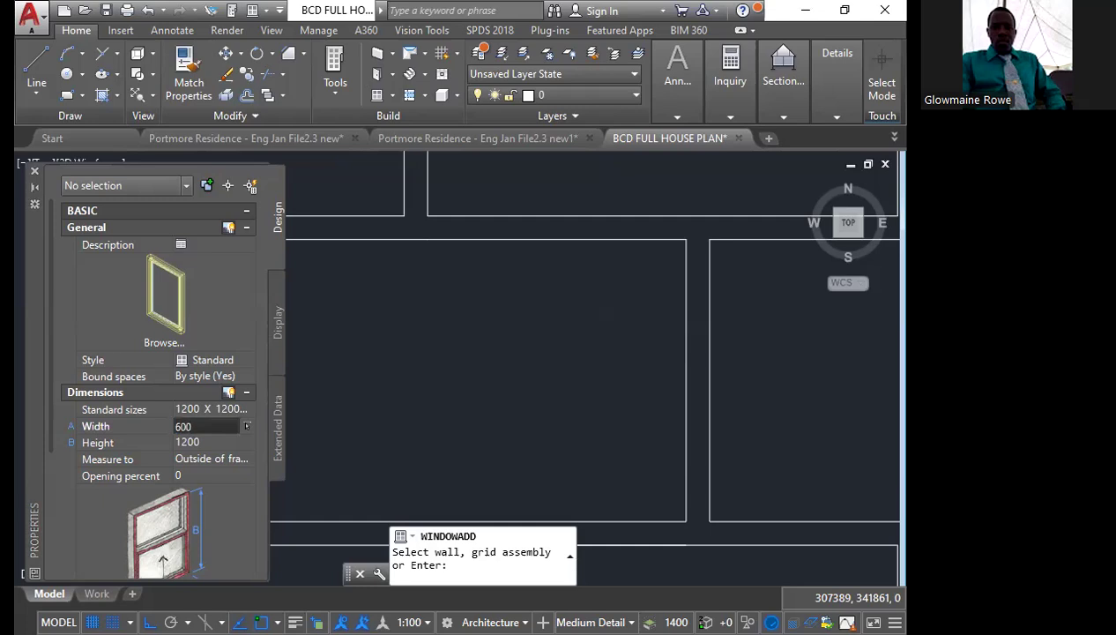
pyautogui.press('Tab')
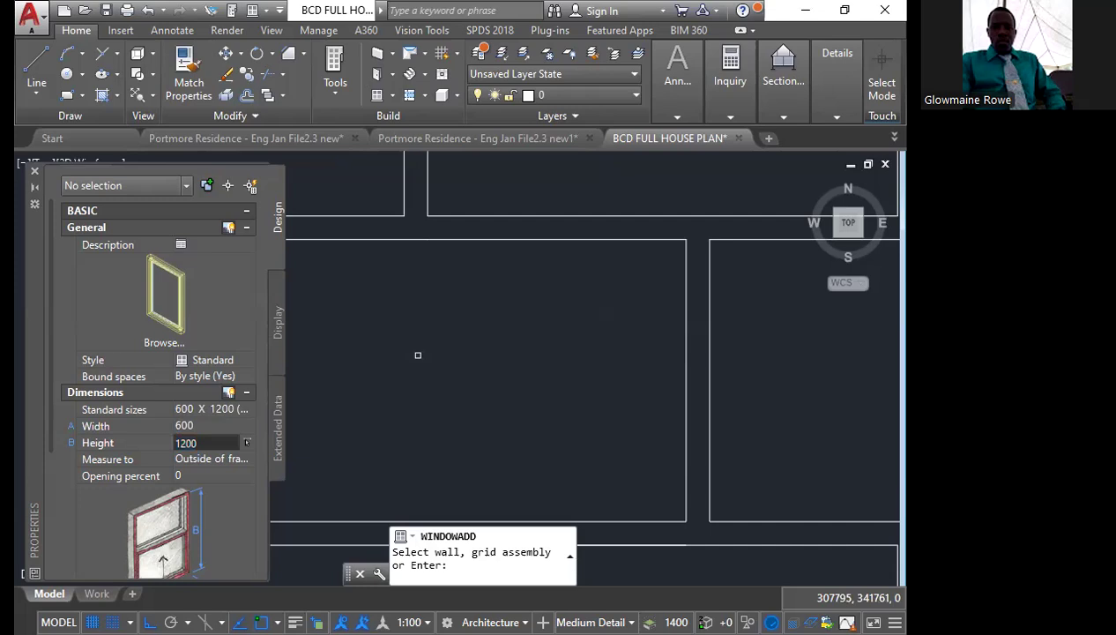
pyautogui.press('Return')
pyautogui.scroll(-1, 420, 355)
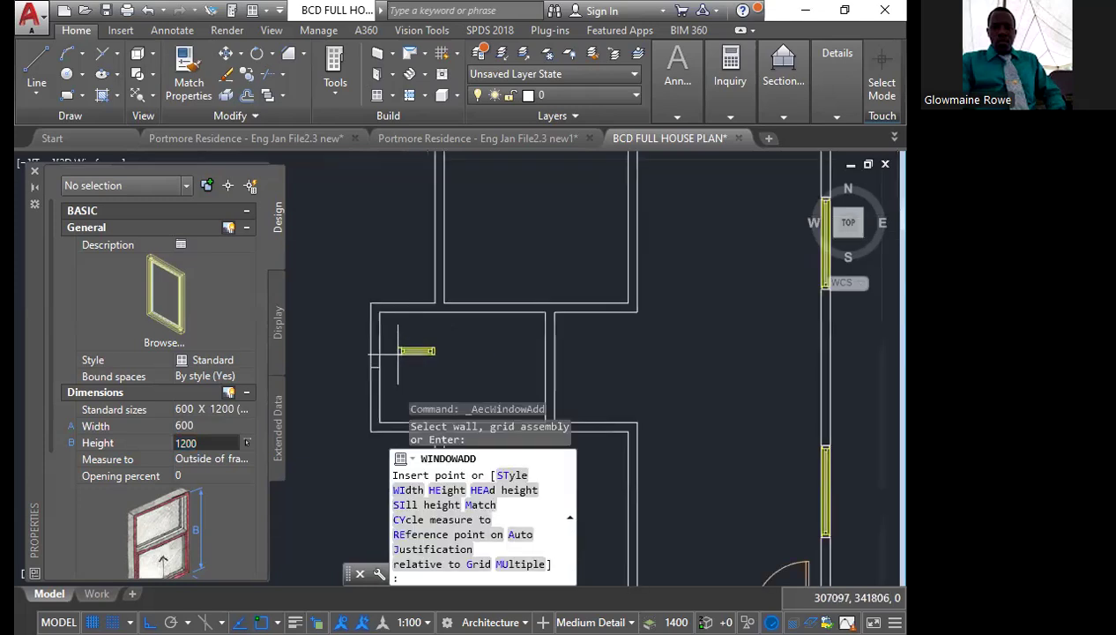
pyautogui.scroll(-1, 401, 350)
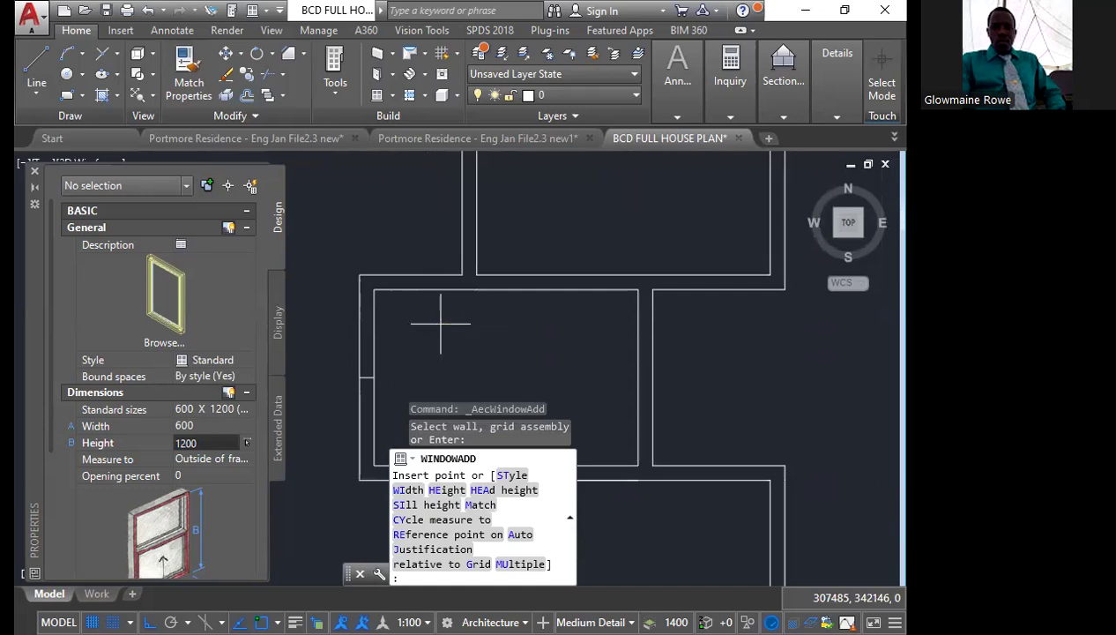
pyautogui.click(441, 323)
pyautogui.moveTo(441, 323); pyautogui.dragTo(392, 214, button='middle')
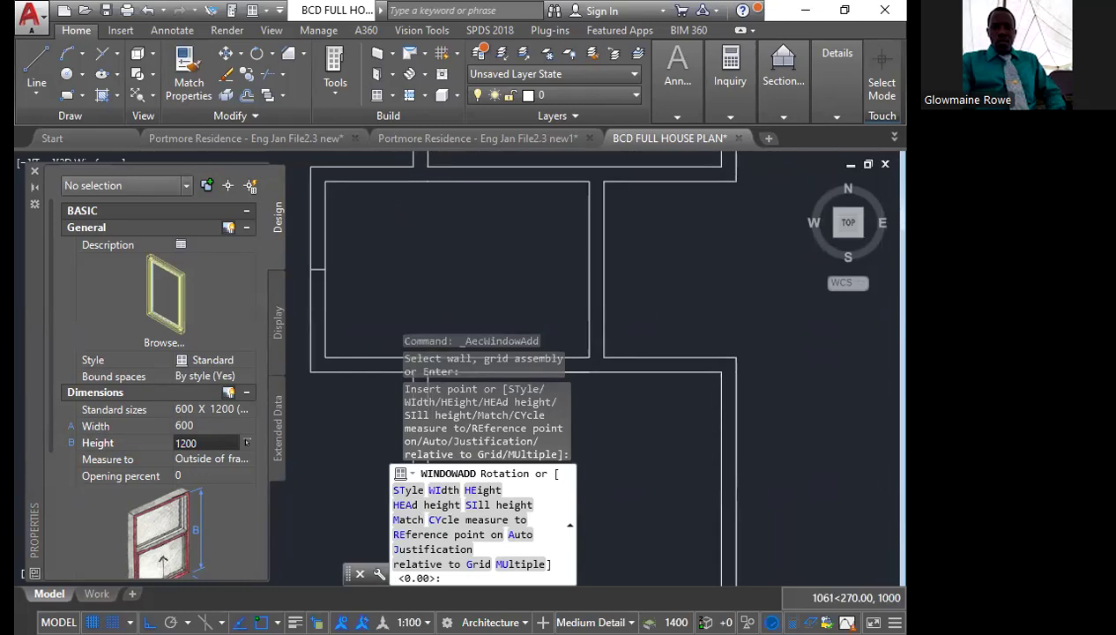
pyautogui.click(381, 317)
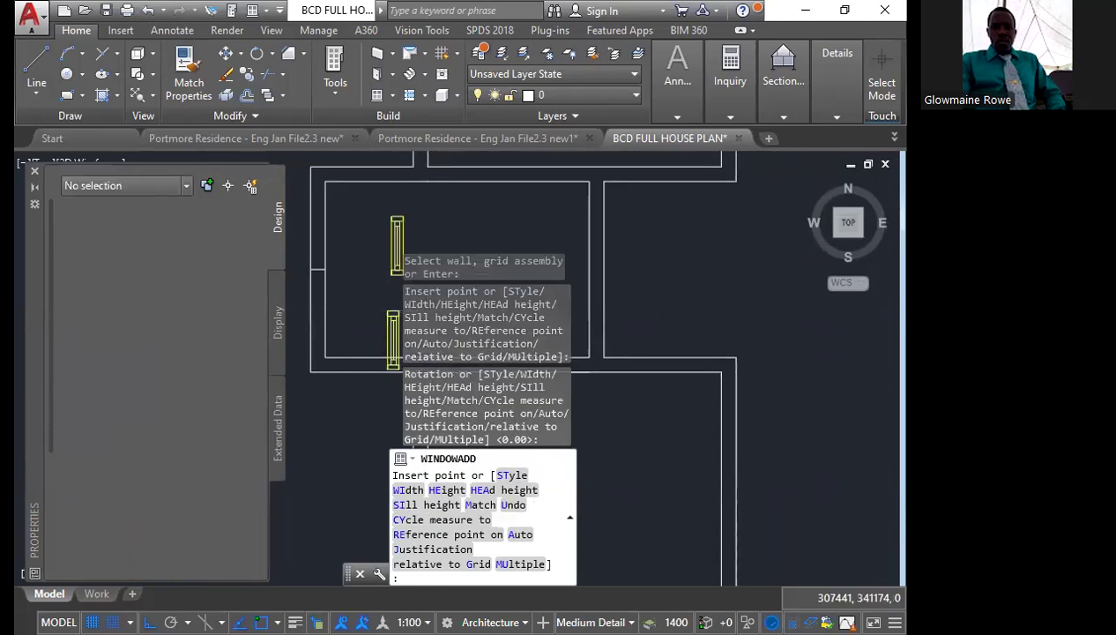
pyautogui.press('Escape')
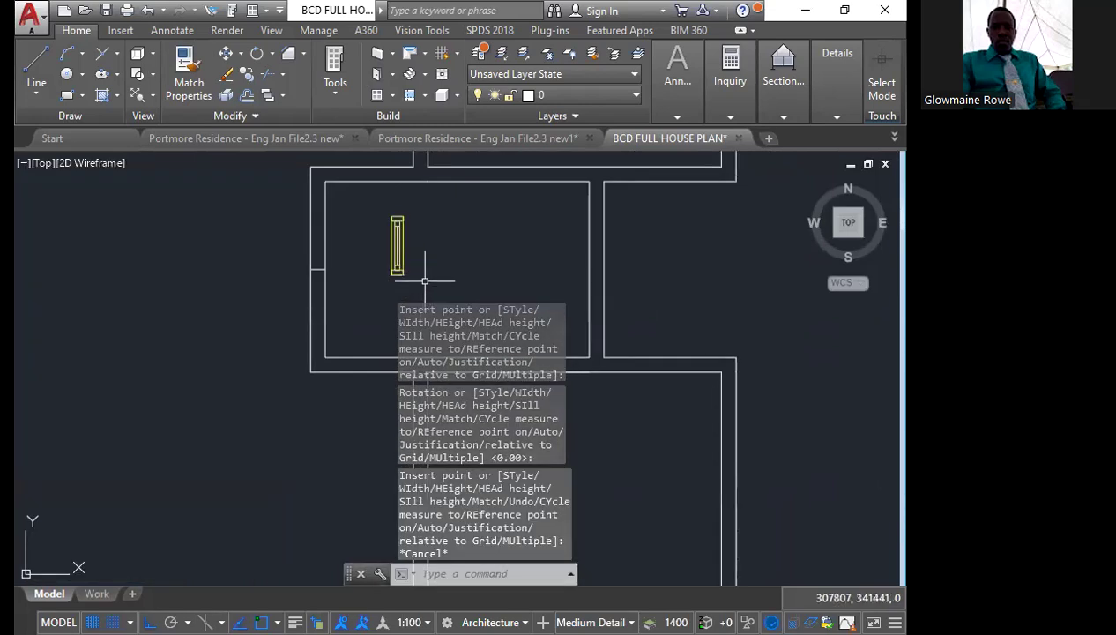
# Move the 600-wide window from the midpoint of its centre line to the midpoint of the short line in the outer wall
pyautogui.click(426, 231)
pyautogui.click(374, 280)
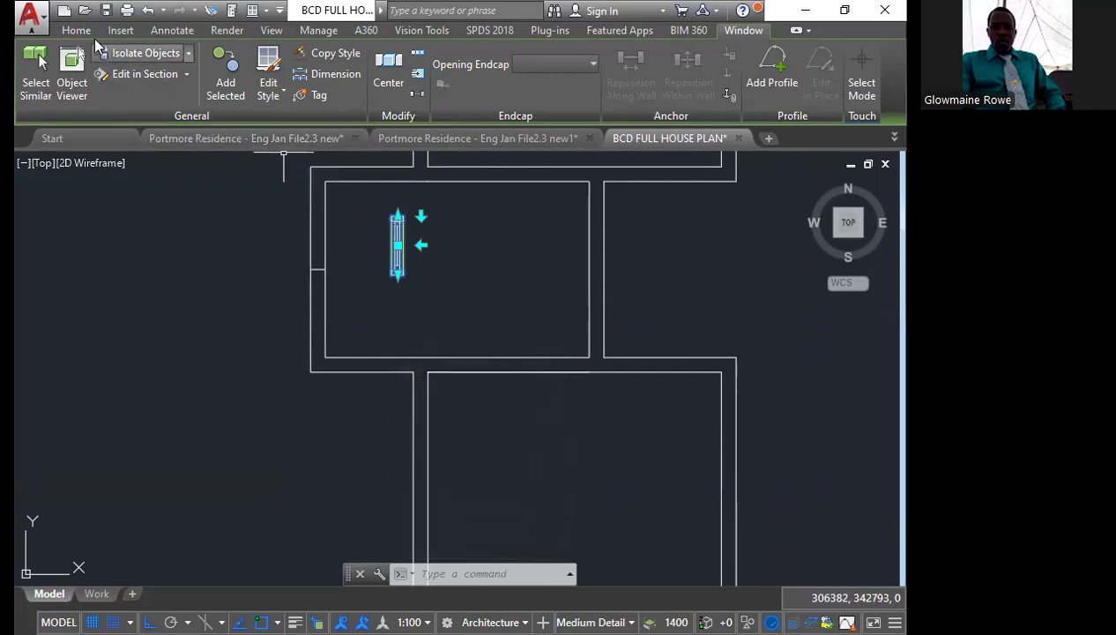
pyautogui.click(75, 30)
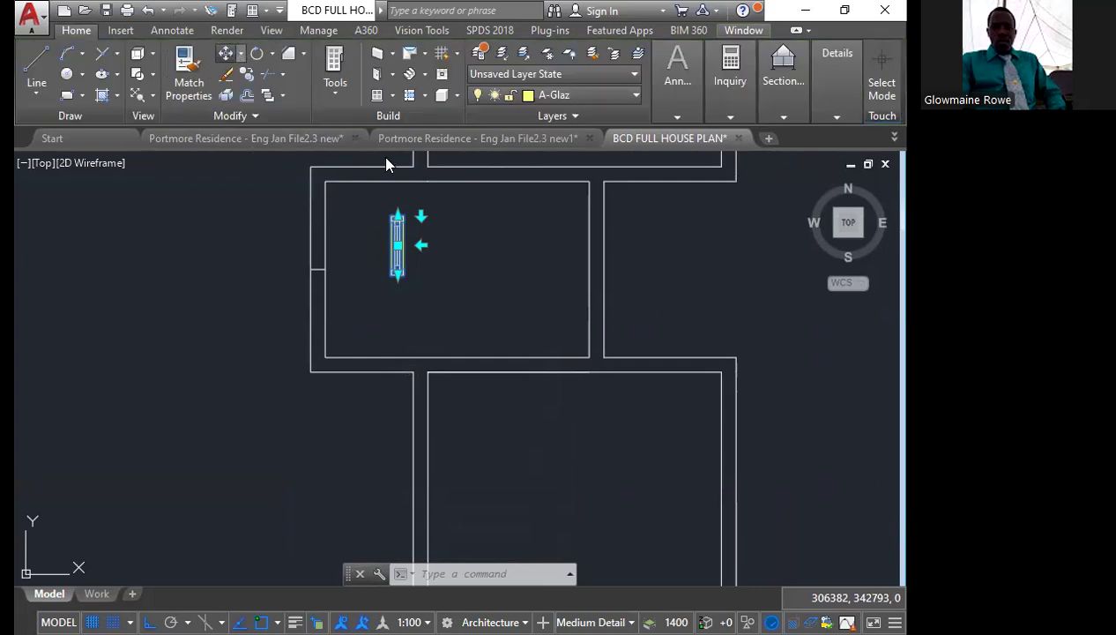
pyautogui.write('move')
pyautogui.press('Return')
pyautogui.scroll(5, 397, 247)
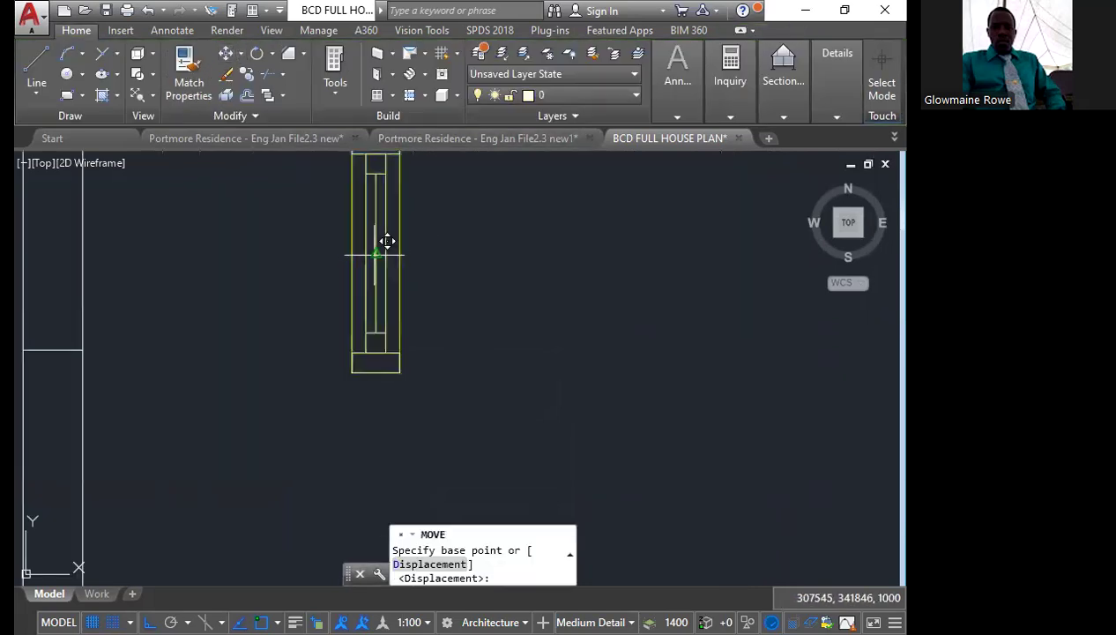
pyautogui.click(375, 255)
pyautogui.scroll(-4, 375, 255)
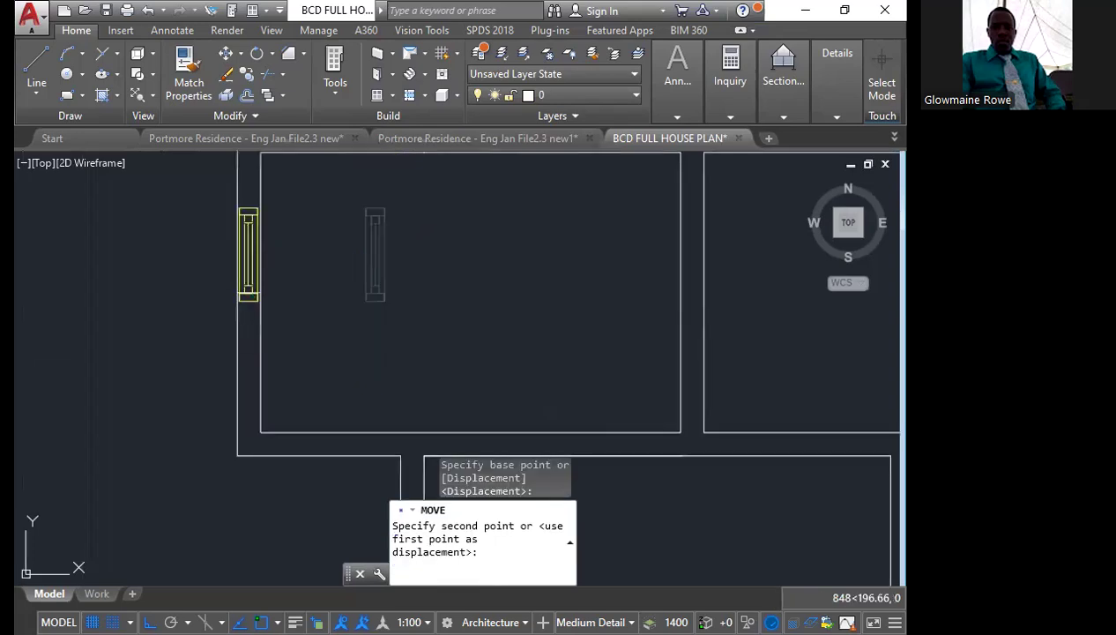
pyautogui.click(249, 293)
# Copy the short line across the wall from its midpoint to both ends of the 600-wide window
pyautogui.scroll(5, 225, 296)
pyautogui.click(234, 264)
pyautogui.click(374, 312)
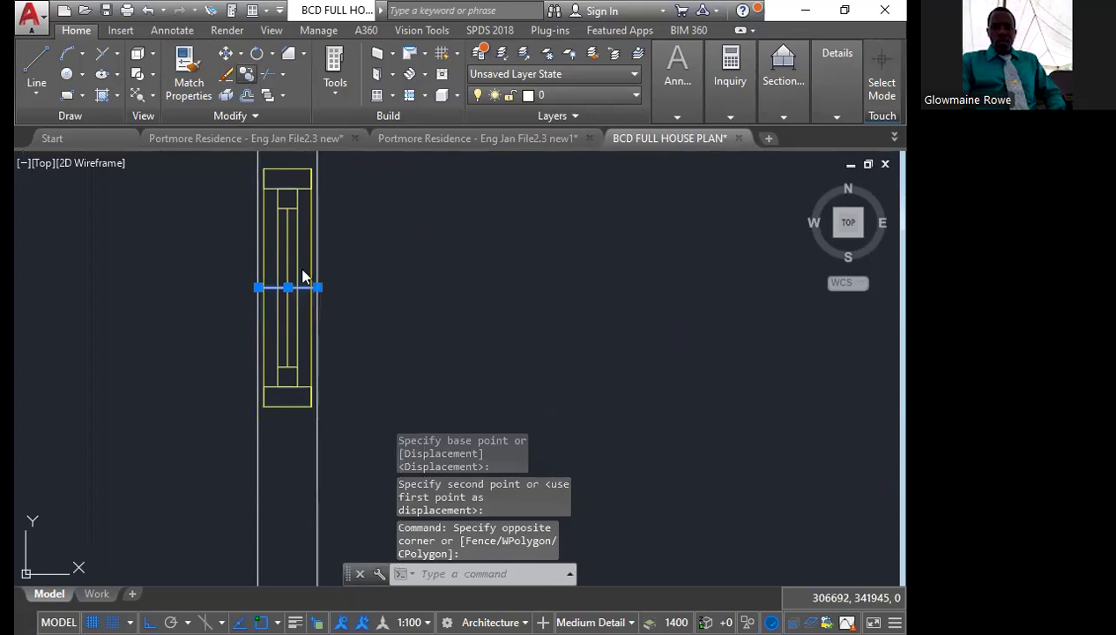
pyautogui.write('co')
pyautogui.press('Return')
pyautogui.scroll(4, 290, 278)
pyautogui.click(280, 301)
pyautogui.scroll(-6, 281, 300)
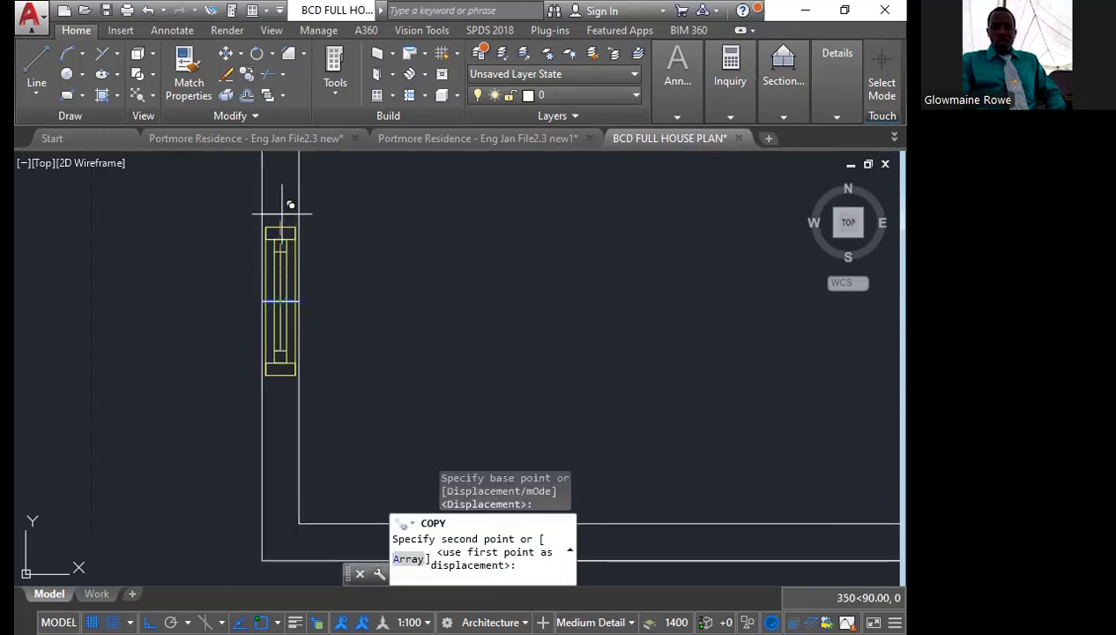
pyautogui.click(292, 368)
pyautogui.click(300, 310)
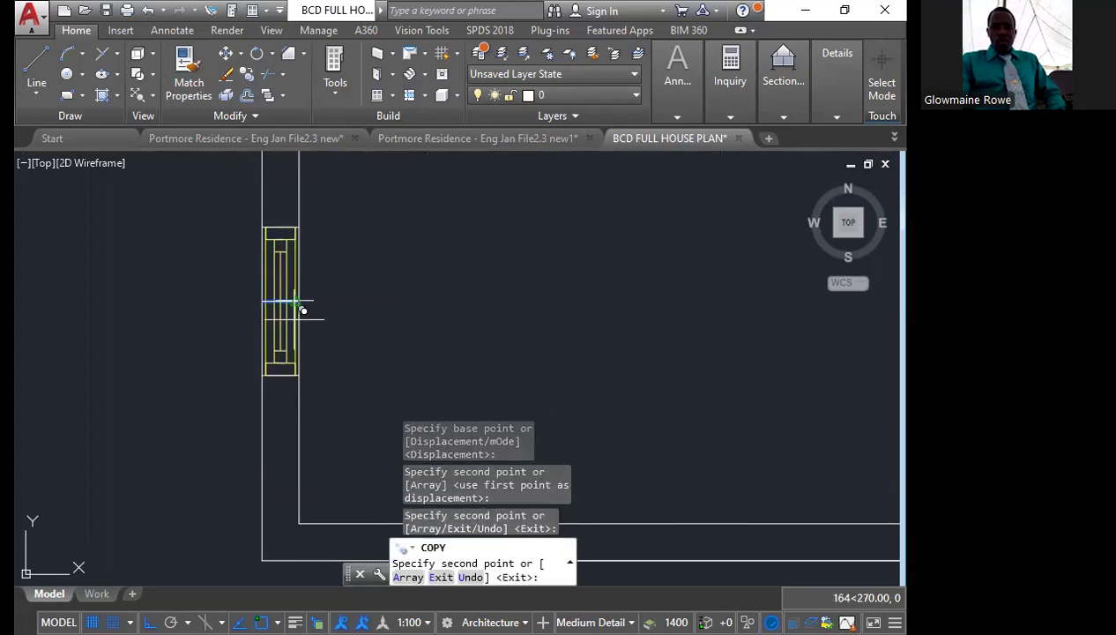
pyautogui.press('Escape')
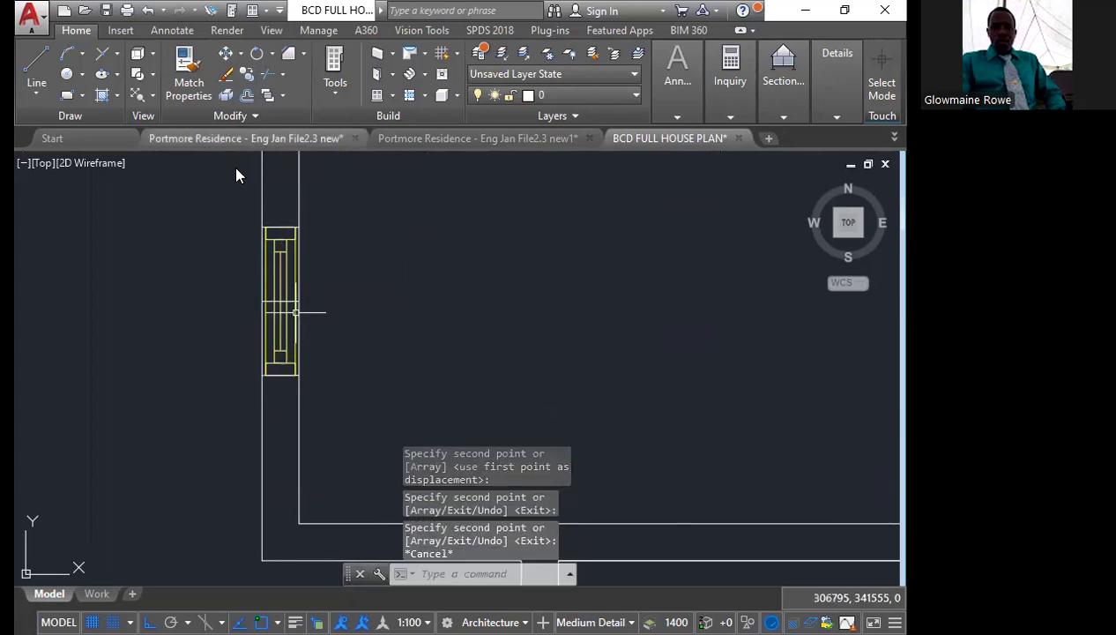
# Erase the original short line crossing the middle of the 600-wide window
pyautogui.click(244, 281)
pyautogui.click(380, 338)
pyautogui.press('Delete')
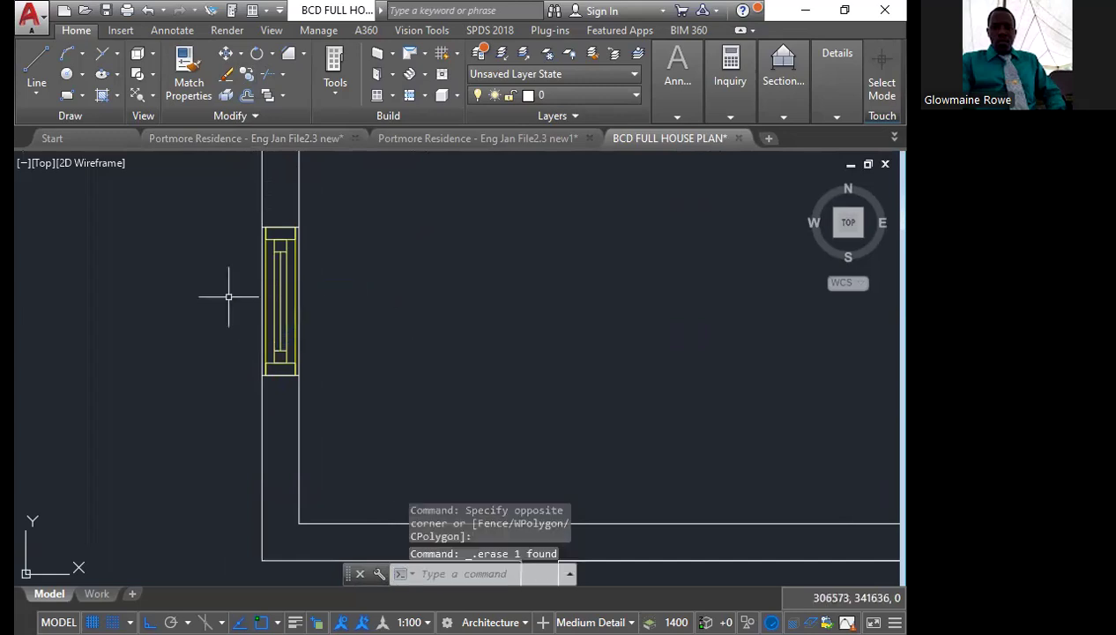
pyautogui.scroll(-3, 230, 294)
pyautogui.scroll(-2, 250, 286)
pyautogui.scroll(2, 282, 307)
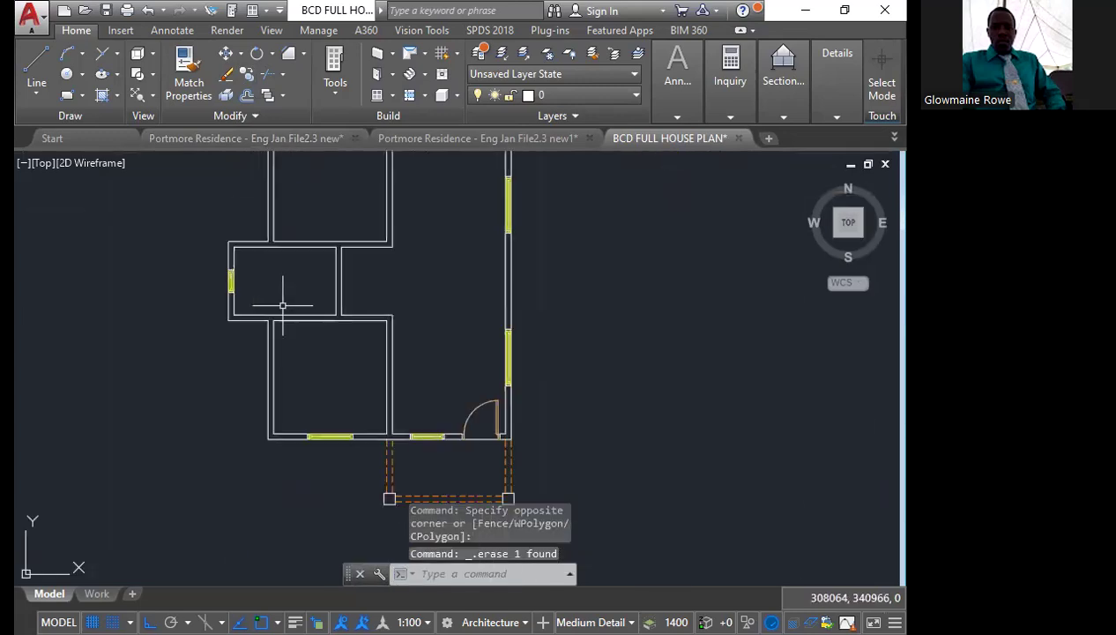